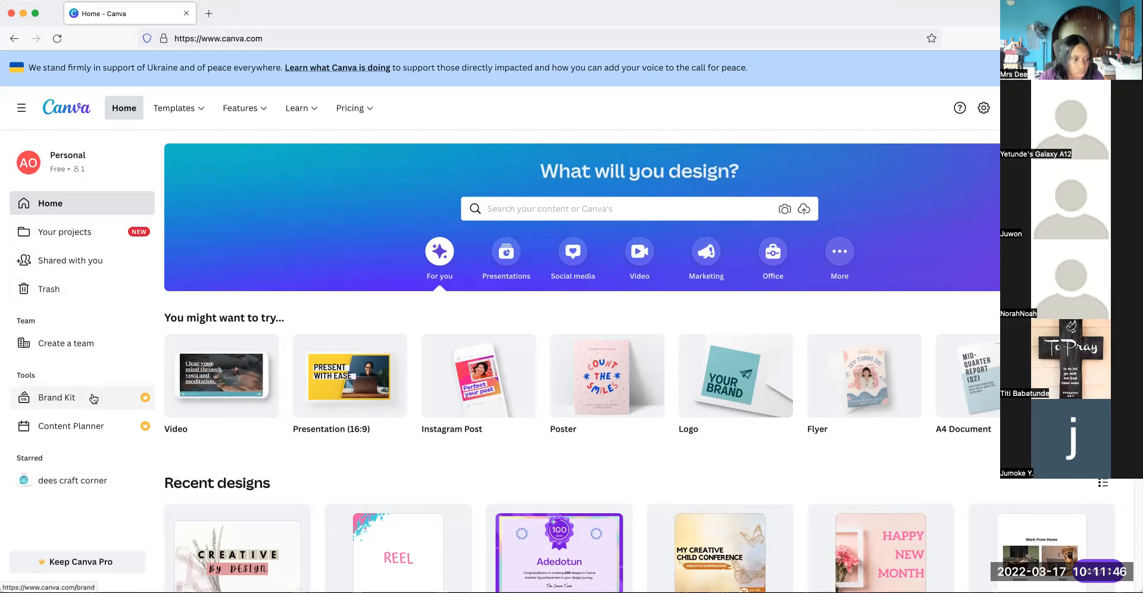
Look through the recent designs on the home page and the overviews of templates, features and pricing plans
{"action": "scroll", "coordinate": [71, 487], "scroll_direction": "down", "scroll_amount": 1}
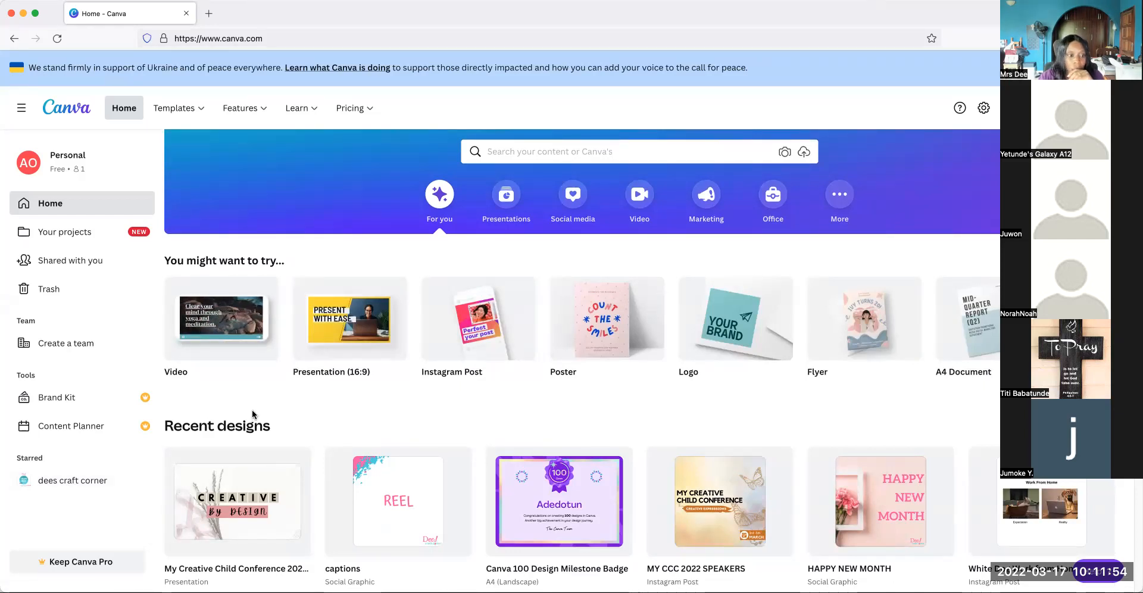
{"action": "scroll", "coordinate": [263, 418], "scroll_direction": "down", "scroll_amount": 5}
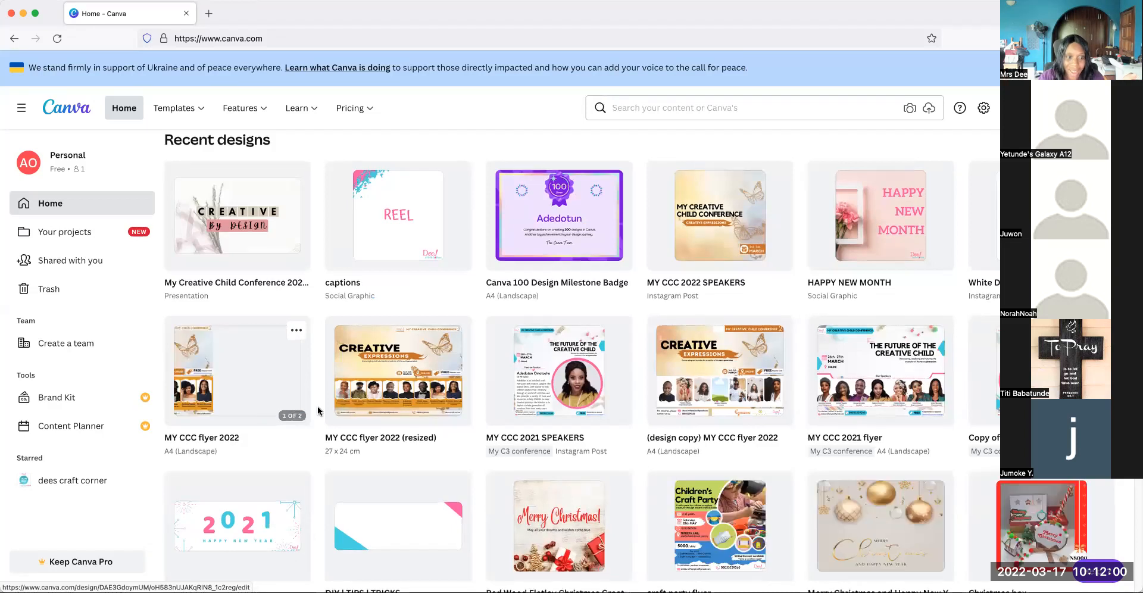
{"action": "scroll", "coordinate": [304, 408], "scroll_direction": "down", "scroll_amount": 5}
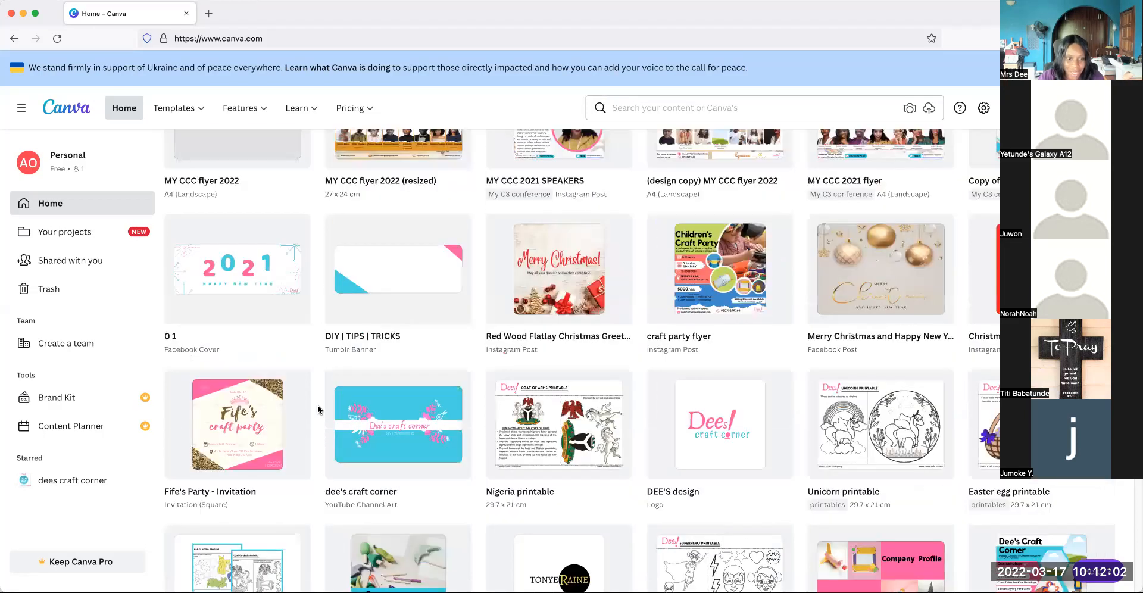
{"action": "scroll", "coordinate": [319, 410], "scroll_direction": "up", "scroll_amount": 3}
{"action": "scroll", "coordinate": [318, 409], "scroll_direction": "up", "scroll_amount": 6}
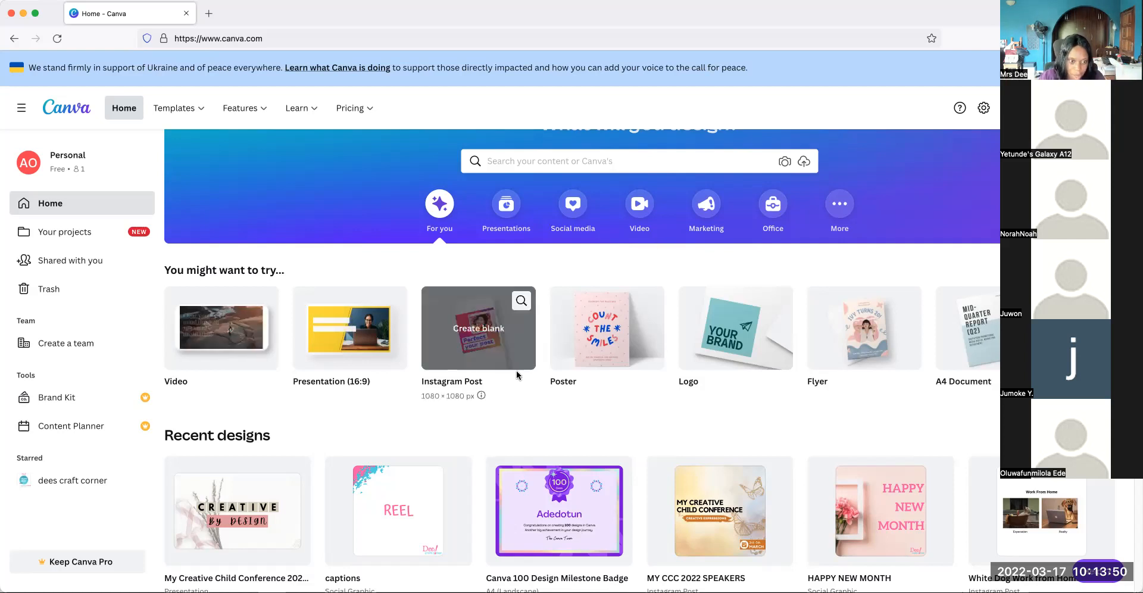
{"action": "mouse_move", "coordinate": [178, 110]}
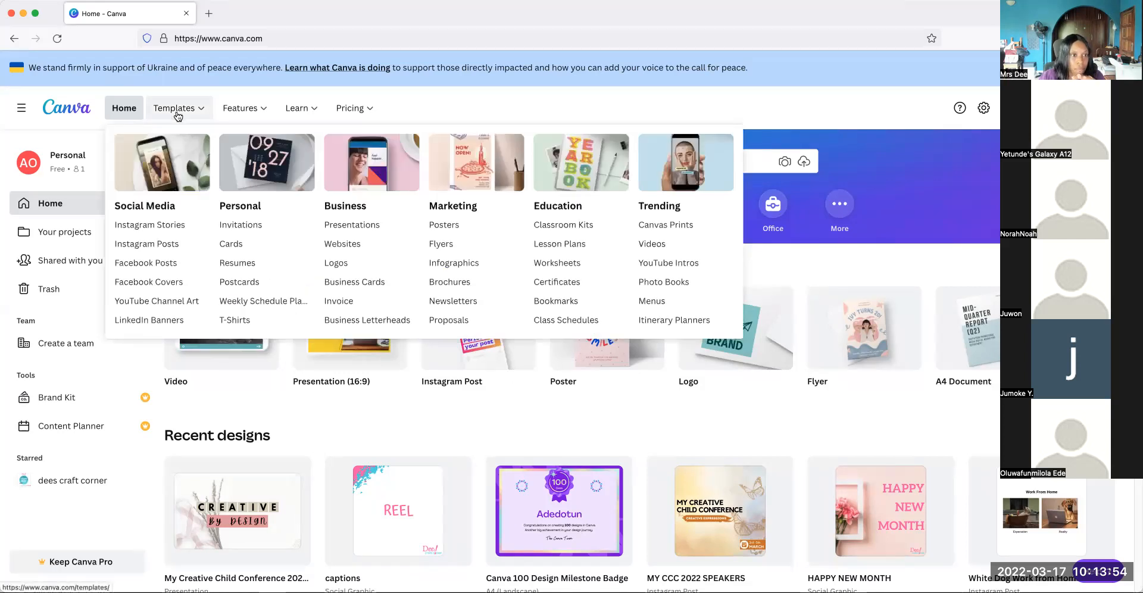
{"action": "mouse_move", "coordinate": [262, 111]}
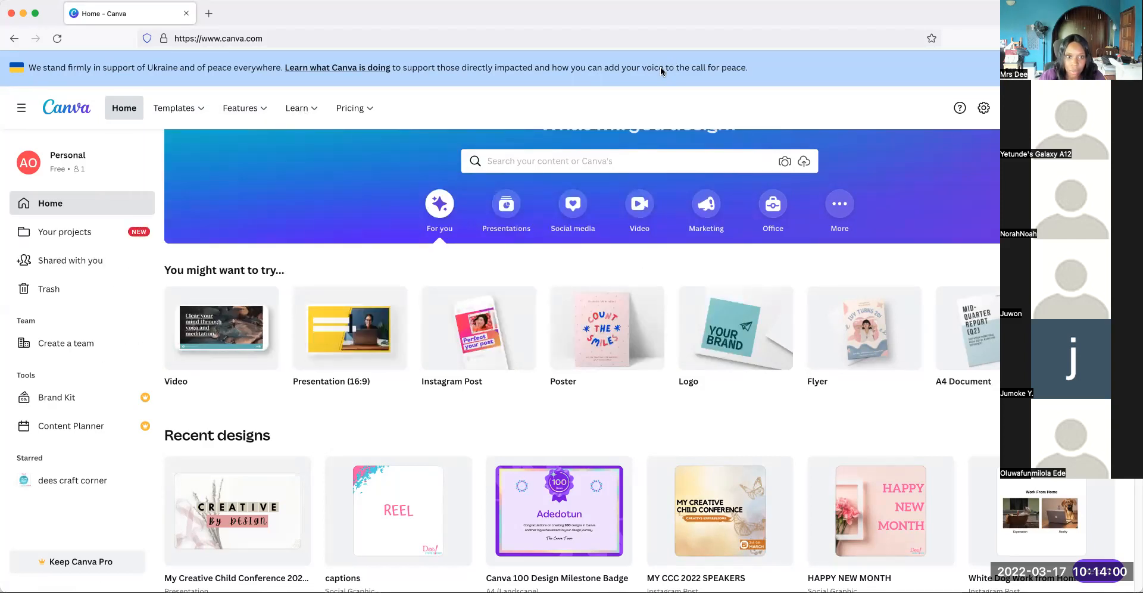
{"action": "mouse_move", "coordinate": [353, 113]}
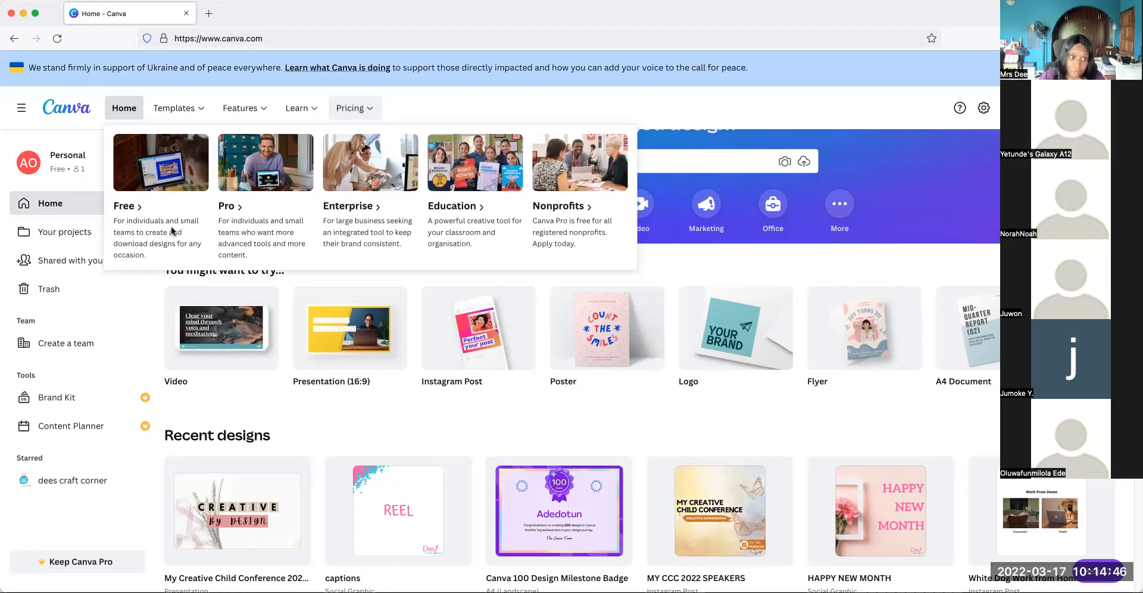
Open the poster templates from the Marketing category and look over the first rows
{"action": "mouse_move", "coordinate": [203, 108]}
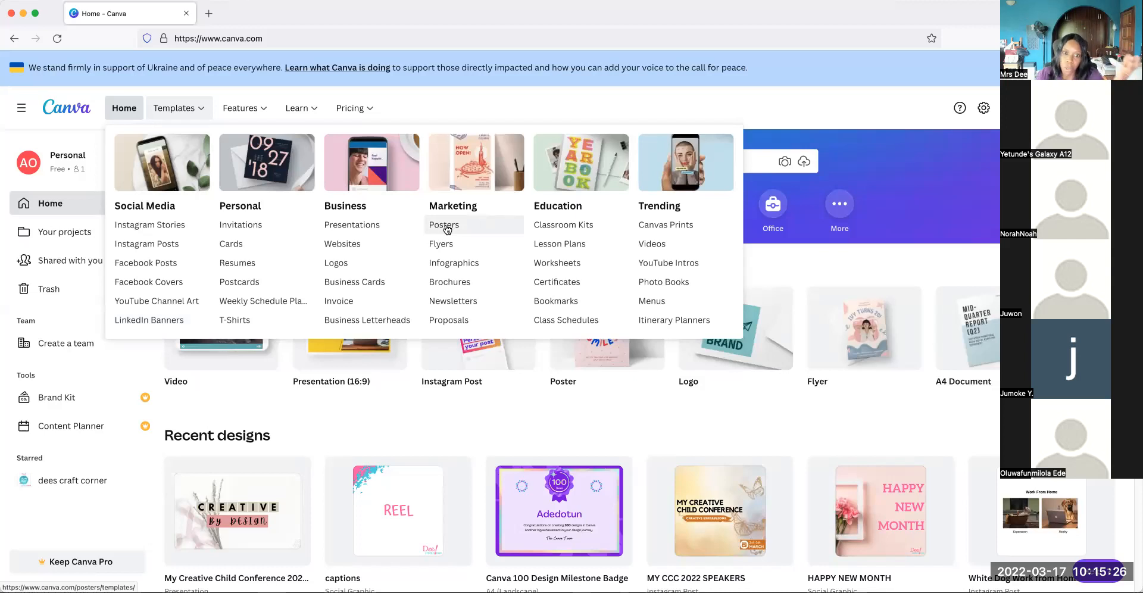
{"action": "left_click", "coordinate": [448, 228]}
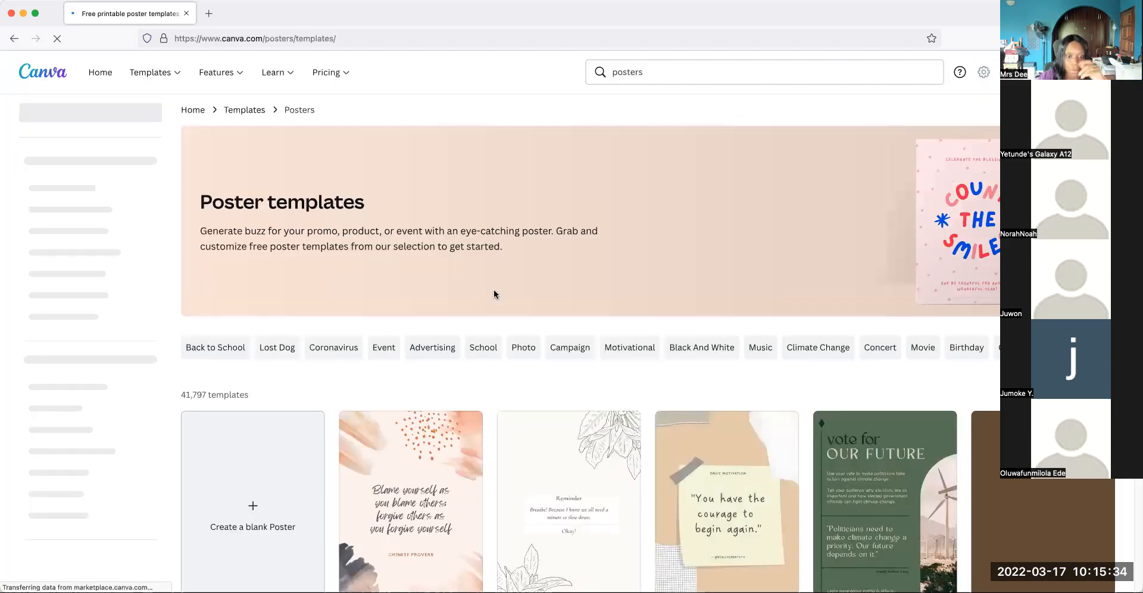
{"action": "scroll", "coordinate": [538, 376], "scroll_direction": "down", "scroll_amount": 2}
{"action": "scroll", "coordinate": [542, 381], "scroll_direction": "down", "scroll_amount": 3}
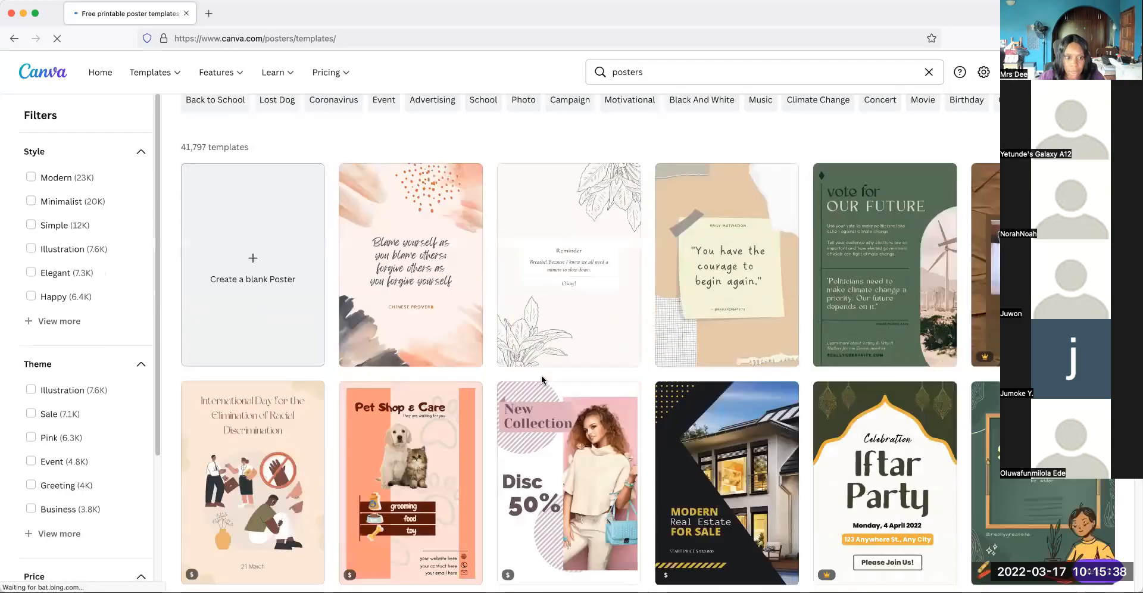
{"action": "scroll", "coordinate": [541, 378], "scroll_direction": "down", "scroll_amount": 1}
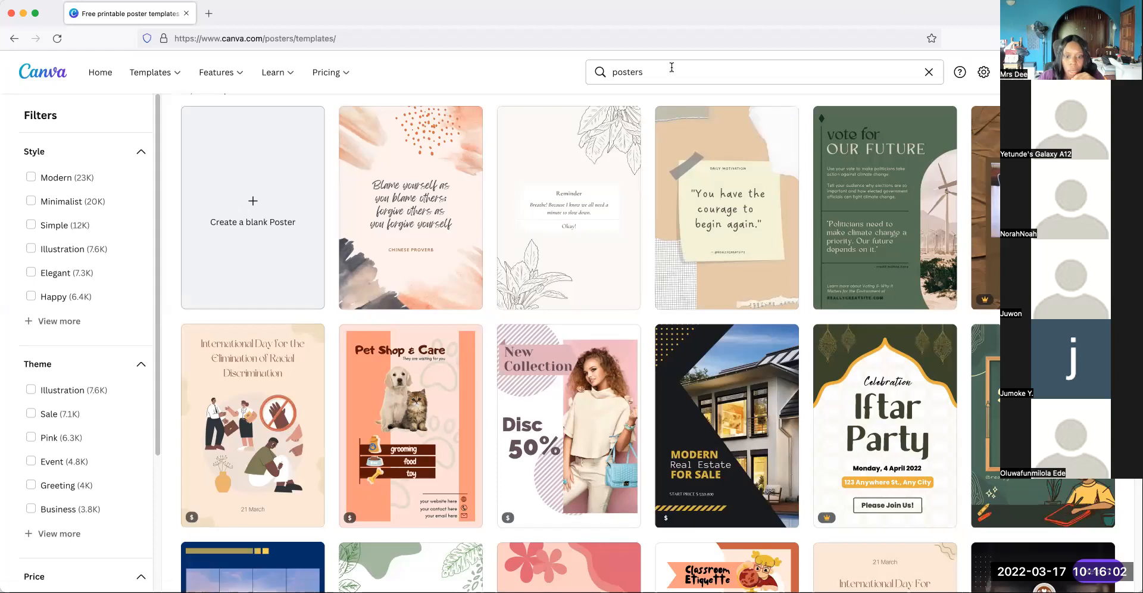
Examine the Paid and Pro labels on the poster templates to see which ones require payment or an upgrade
{"action": "scroll", "coordinate": [622, 419], "scroll_direction": "down", "scroll_amount": 2}
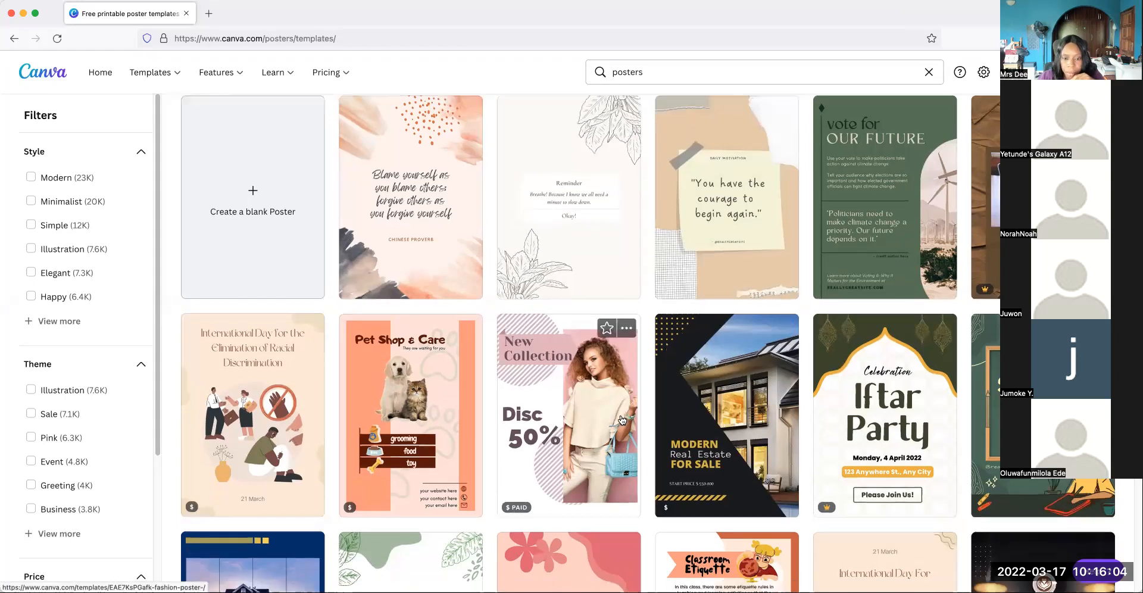
{"action": "scroll", "coordinate": [713, 364], "scroll_direction": "down", "scroll_amount": 1}
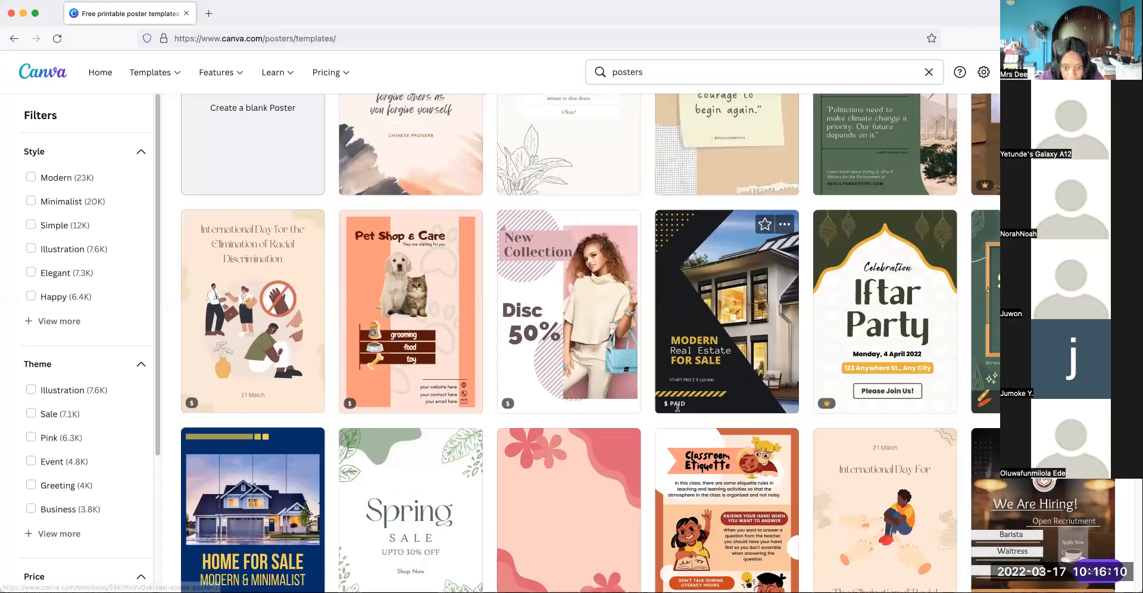
{"action": "mouse_move", "coordinate": [676, 406]}
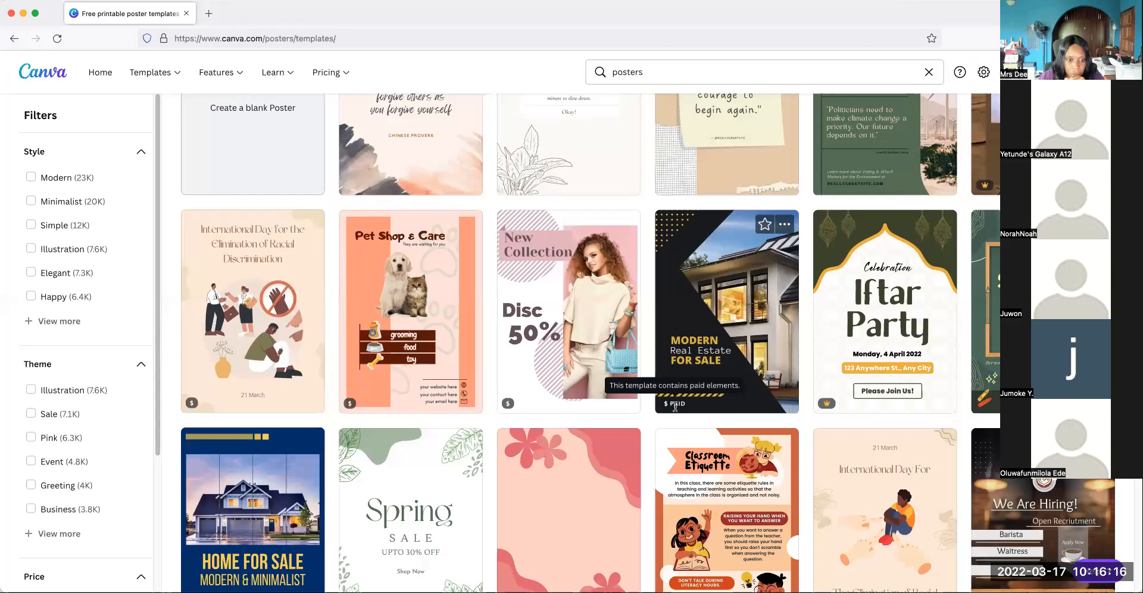
{"action": "mouse_move", "coordinate": [514, 403]}
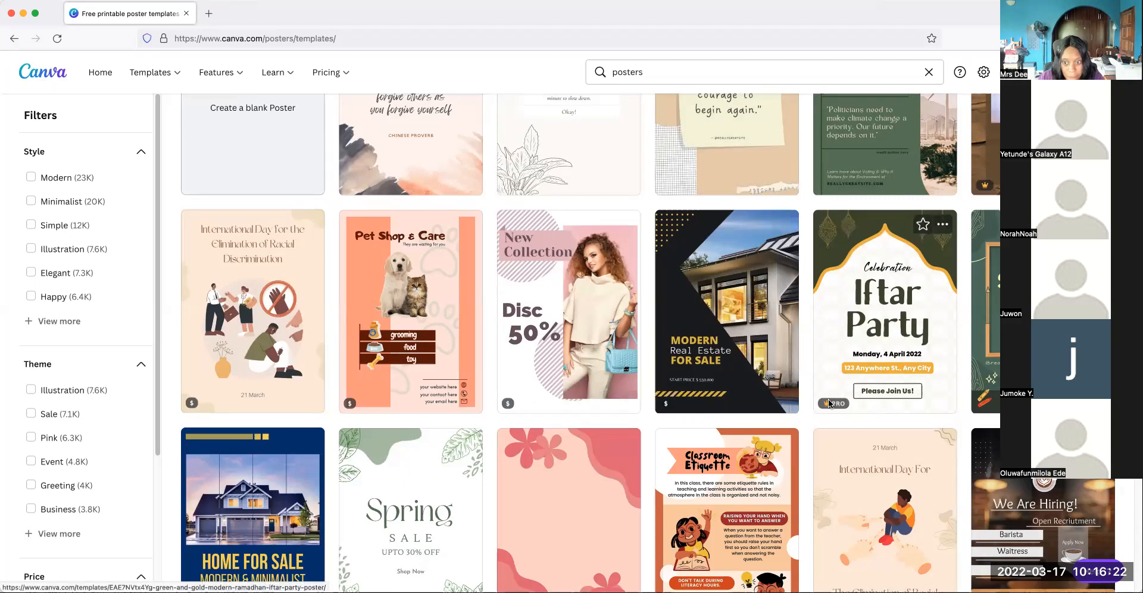
{"action": "mouse_move", "coordinate": [829, 403]}
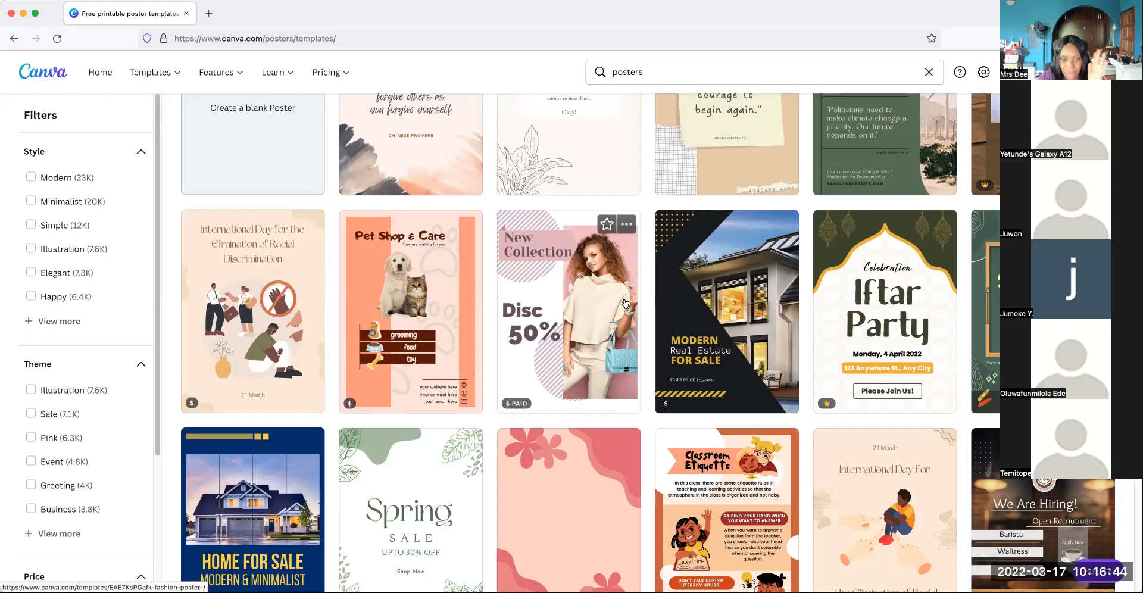
{"action": "scroll", "coordinate": [628, 307], "scroll_direction": "down", "scroll_amount": 3}
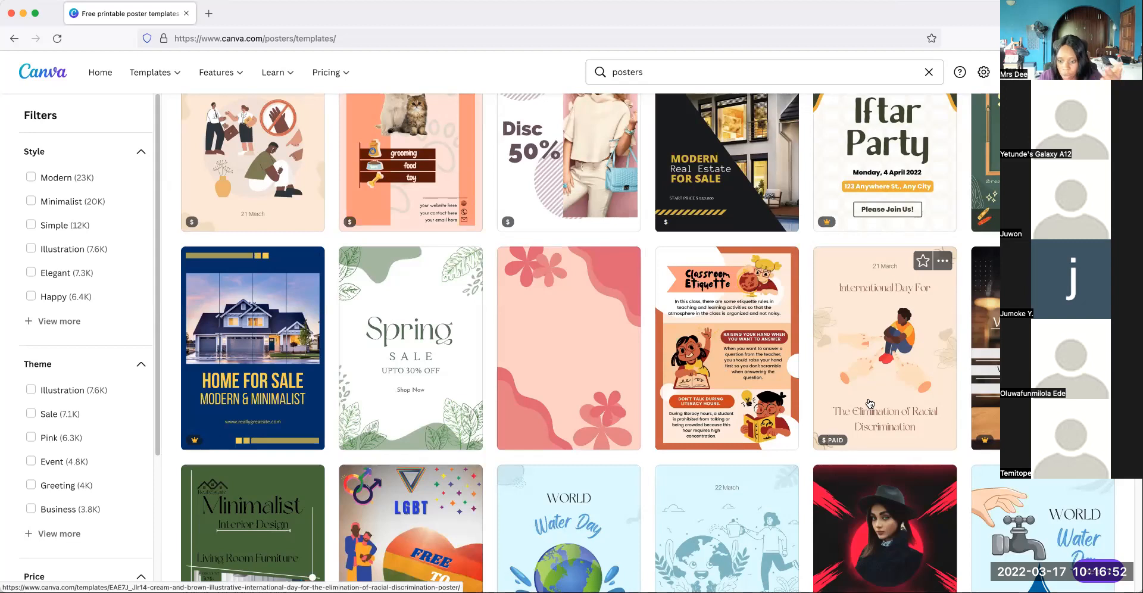
{"action": "scroll", "coordinate": [869, 403], "scroll_direction": "down", "scroll_amount": 3}
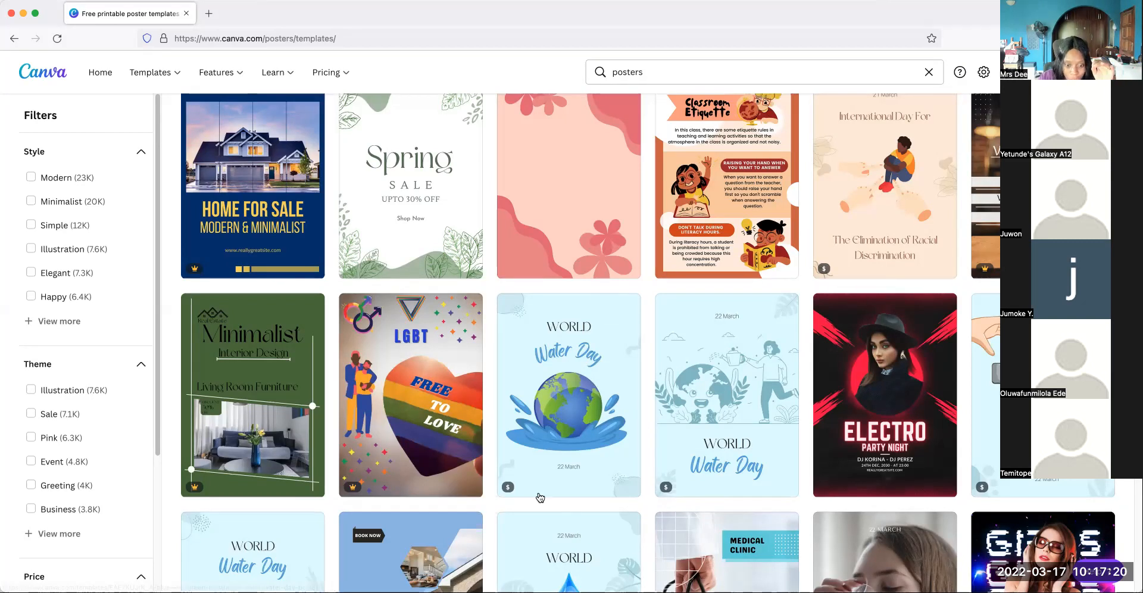
{"action": "mouse_move", "coordinate": [349, 486]}
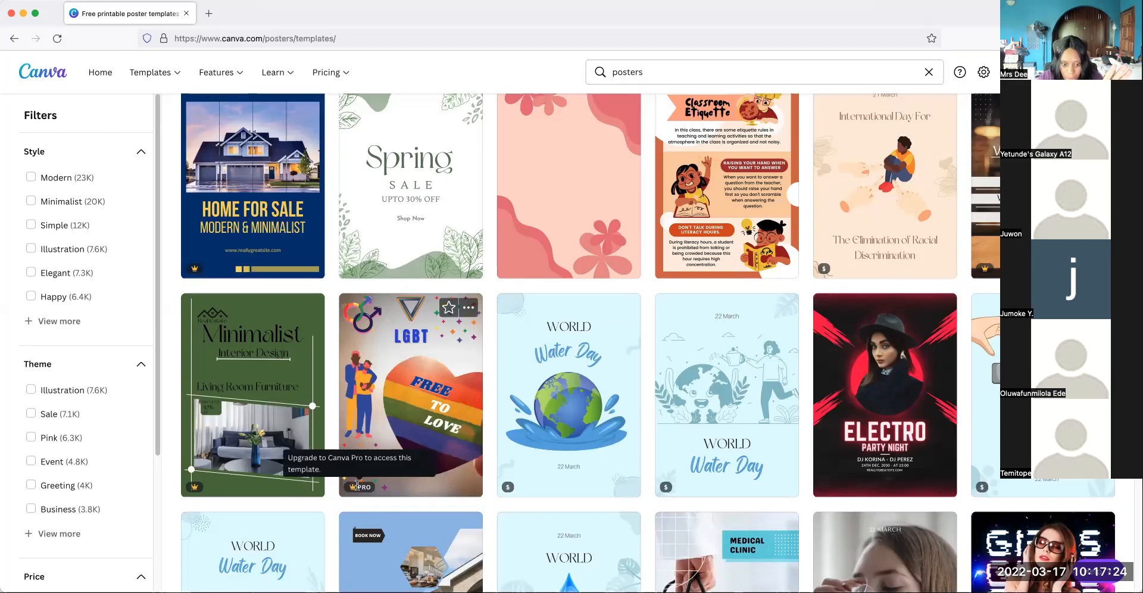
Browse further rows of poster templates and return to the start of the list
{"action": "scroll", "coordinate": [356, 484], "scroll_direction": "down", "scroll_amount": 6}
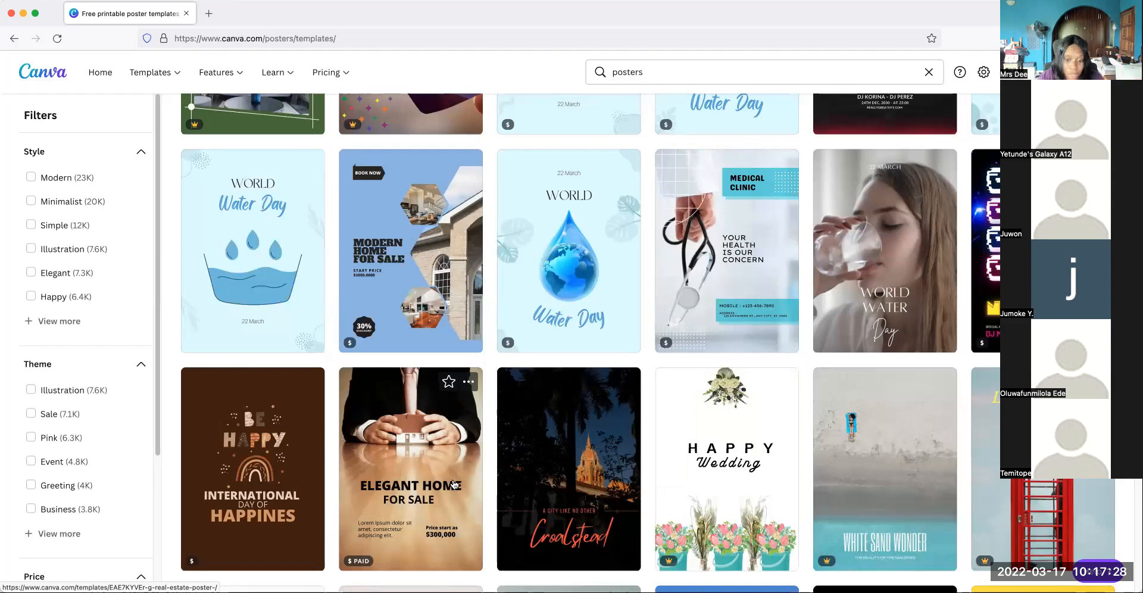
{"action": "scroll", "coordinate": [586, 528], "scroll_direction": "down", "scroll_amount": 3}
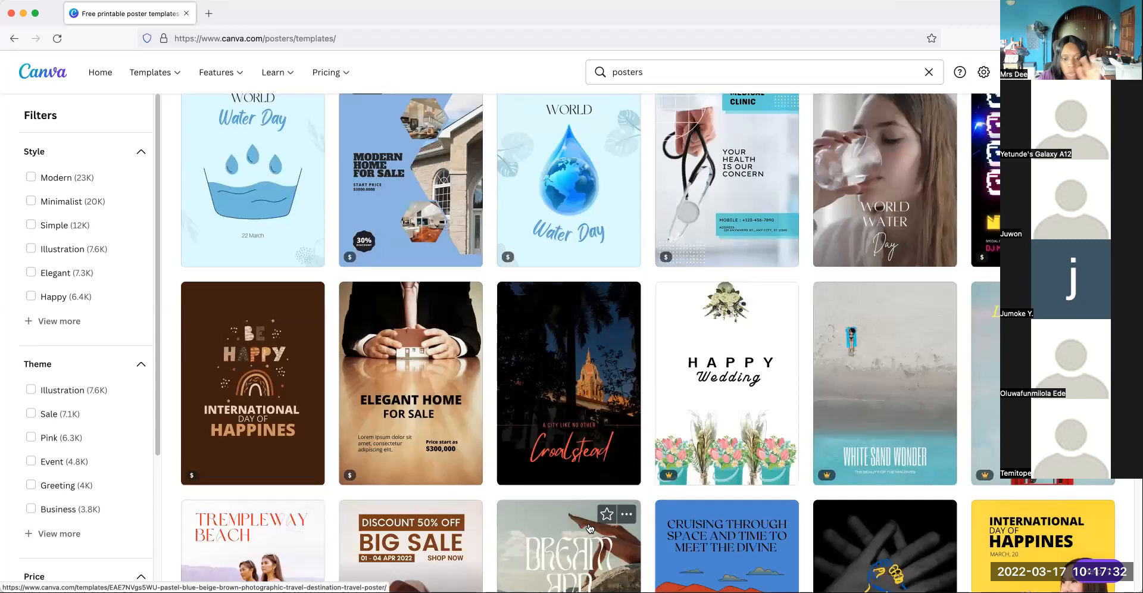
{"action": "scroll", "coordinate": [691, 460], "scroll_direction": "down", "scroll_amount": 5}
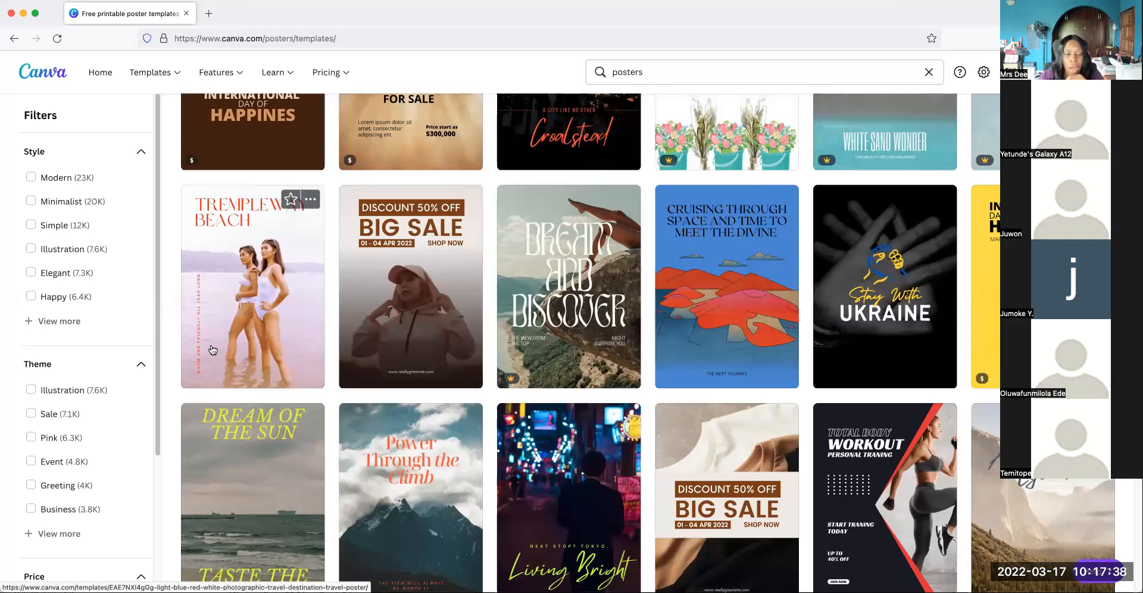
{"action": "scroll", "coordinate": [562, 289], "scroll_direction": "up", "scroll_amount": 10}
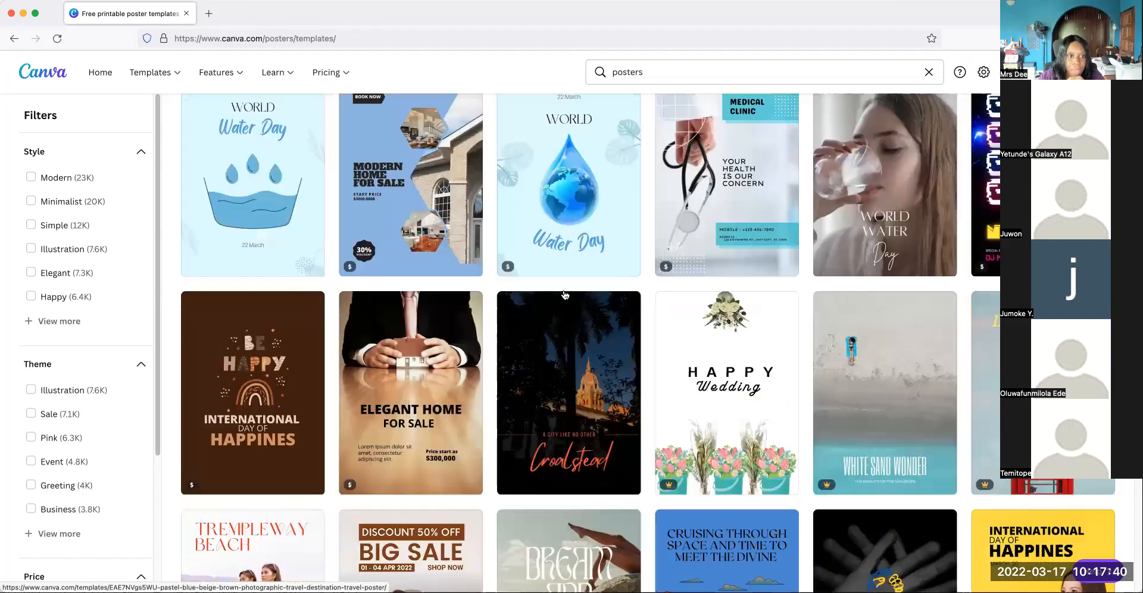
{"action": "scroll", "coordinate": [565, 293], "scroll_direction": "up", "scroll_amount": 3}
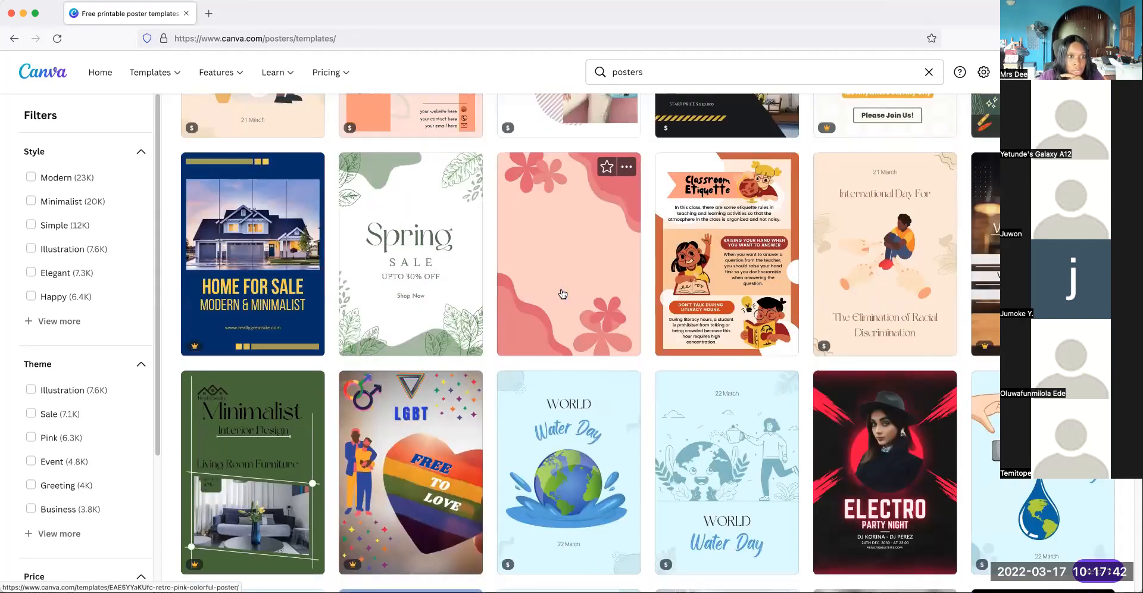
{"action": "scroll", "coordinate": [561, 291], "scroll_direction": "up", "scroll_amount": 4}
{"action": "scroll", "coordinate": [560, 292], "scroll_direction": "up", "scroll_amount": 5}
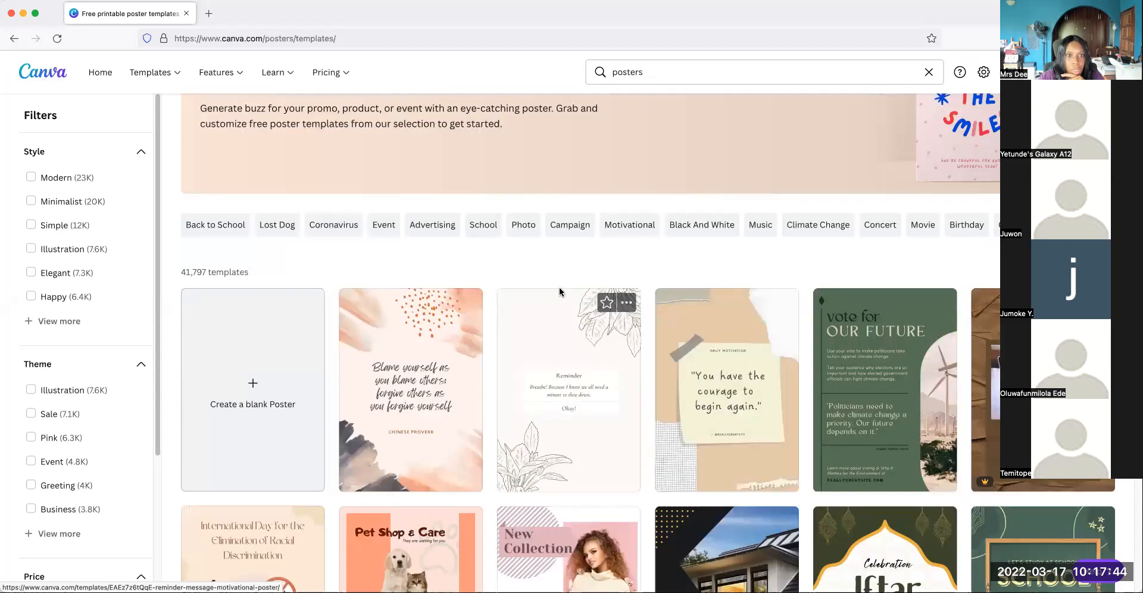
{"action": "scroll", "coordinate": [559, 291], "scroll_direction": "up", "scroll_amount": 2}
{"action": "scroll", "coordinate": [559, 287], "scroll_direction": "down", "scroll_amount": 3}
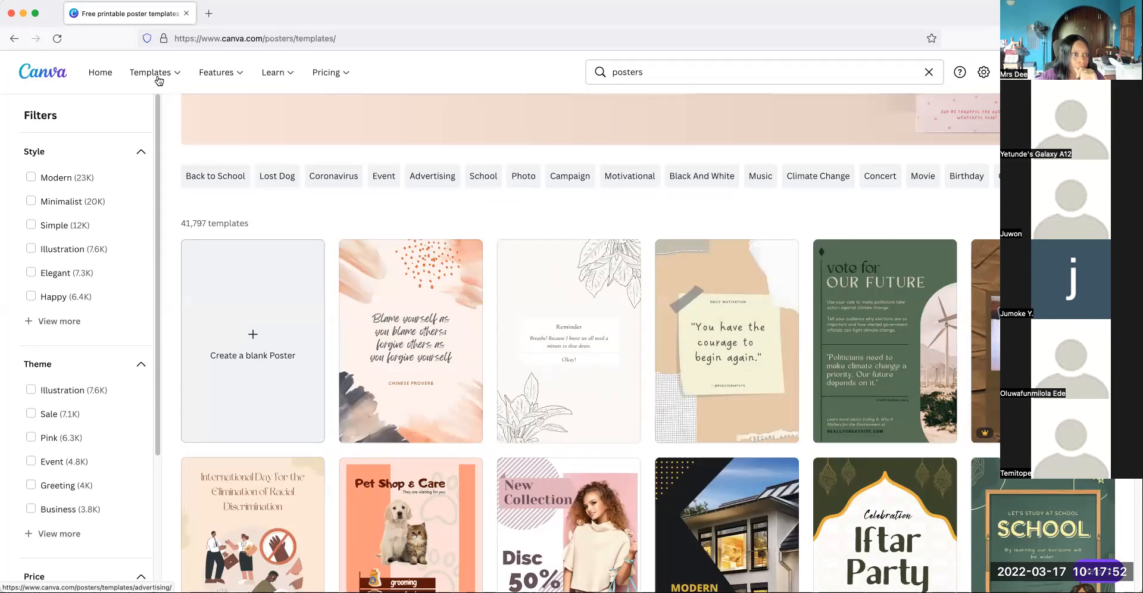
Open the Instagram post templates from the Social Media category and look over the first rows
{"action": "mouse_move", "coordinate": [159, 80]}
{"action": "left_click", "coordinate": [138, 213]}
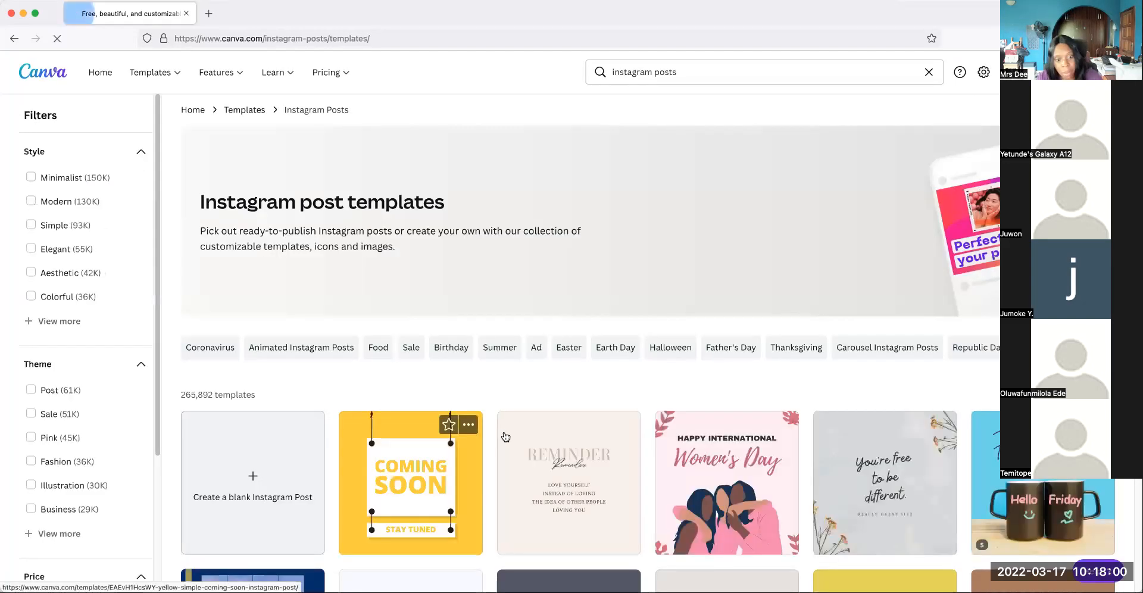
{"action": "scroll", "coordinate": [503, 428], "scroll_direction": "down", "scroll_amount": 2}
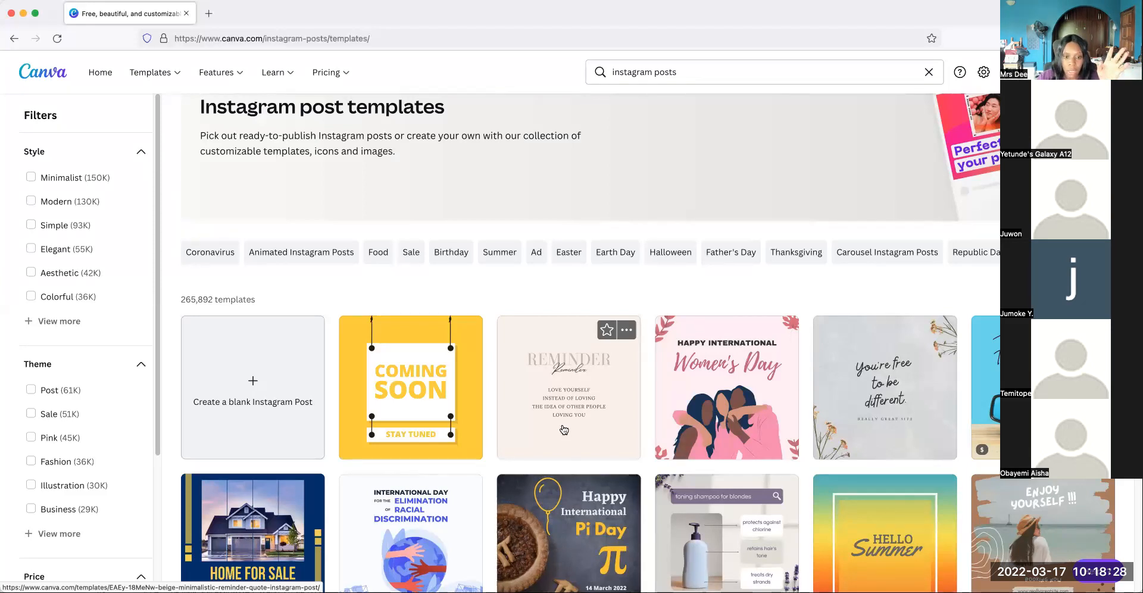
{"action": "scroll", "coordinate": [564, 429], "scroll_direction": "down", "scroll_amount": 1}
{"action": "scroll", "coordinate": [564, 429], "scroll_direction": "down", "scroll_amount": 3}
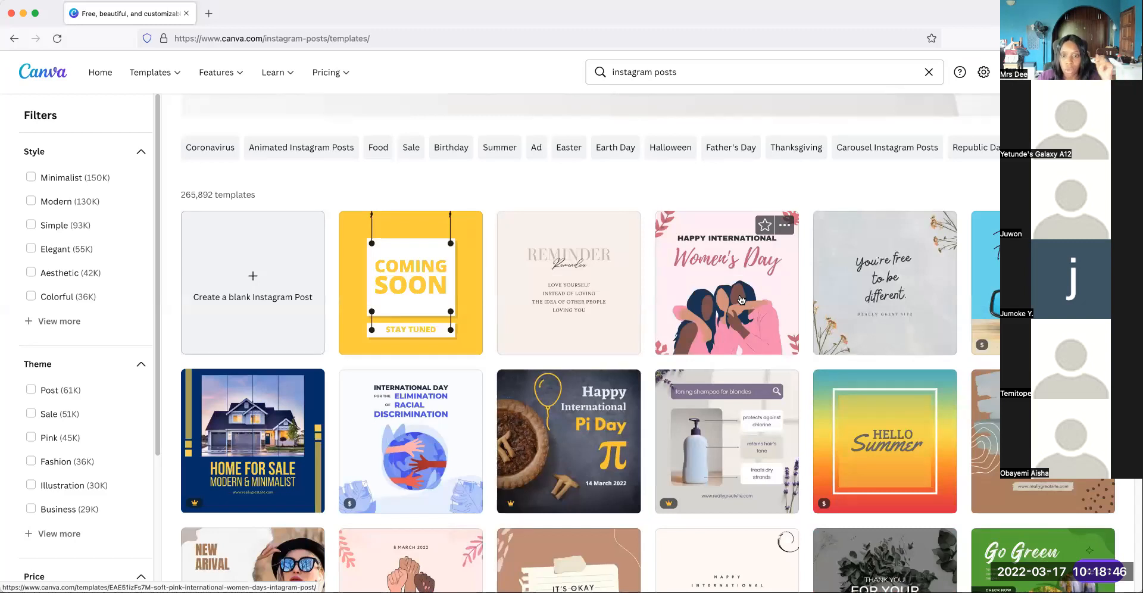
Open the soft pink International Women's Day template, review its design details and start customizing it as a new design
{"action": "left_click", "coordinate": [740, 299]}
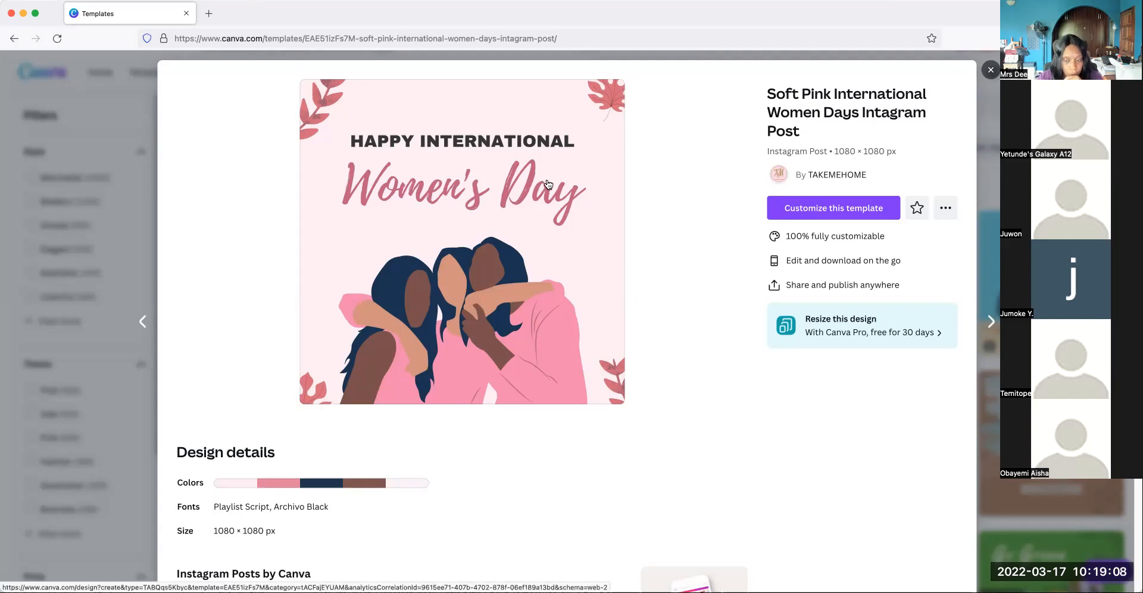
{"action": "scroll", "coordinate": [595, 357], "scroll_direction": "down", "scroll_amount": 1}
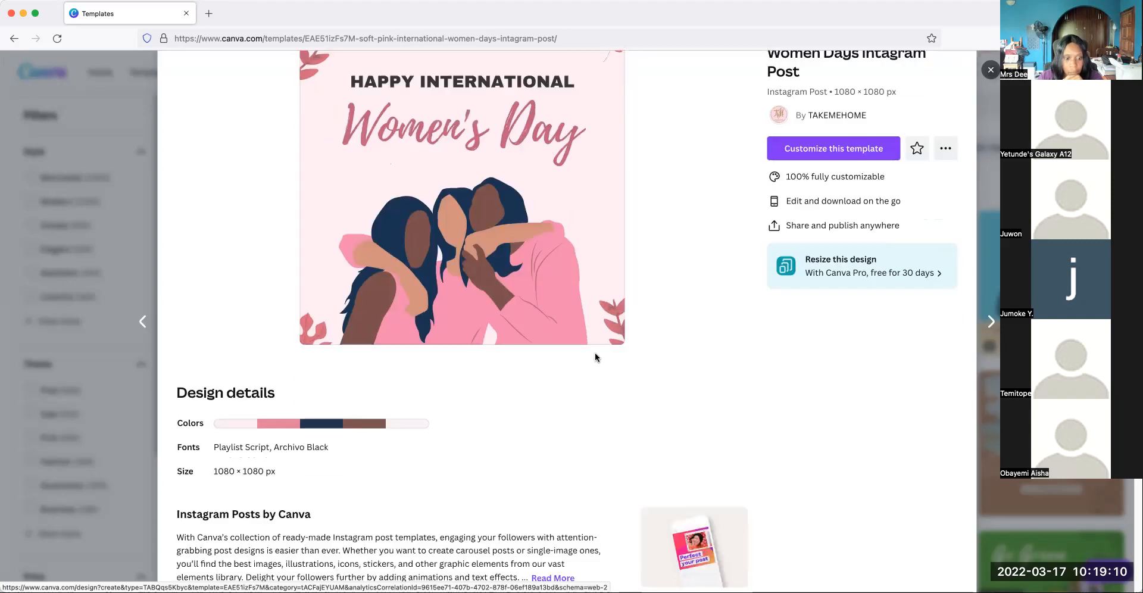
{"action": "scroll", "coordinate": [594, 357], "scroll_direction": "down", "scroll_amount": 1}
{"action": "scroll", "coordinate": [595, 357], "scroll_direction": "up", "scroll_amount": 2}
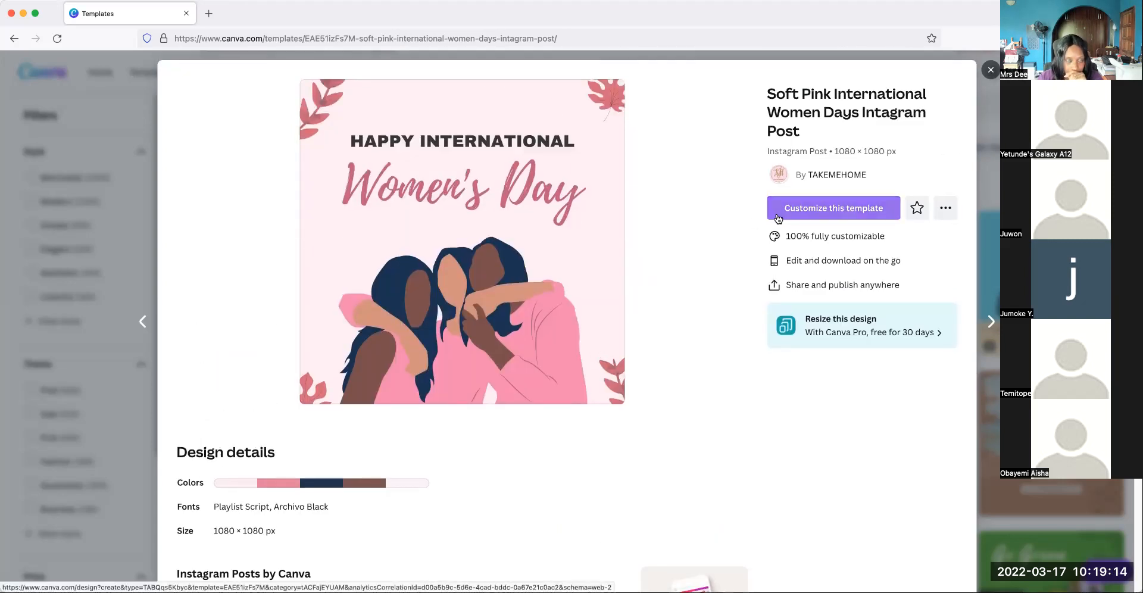
{"action": "left_click", "coordinate": [814, 210]}
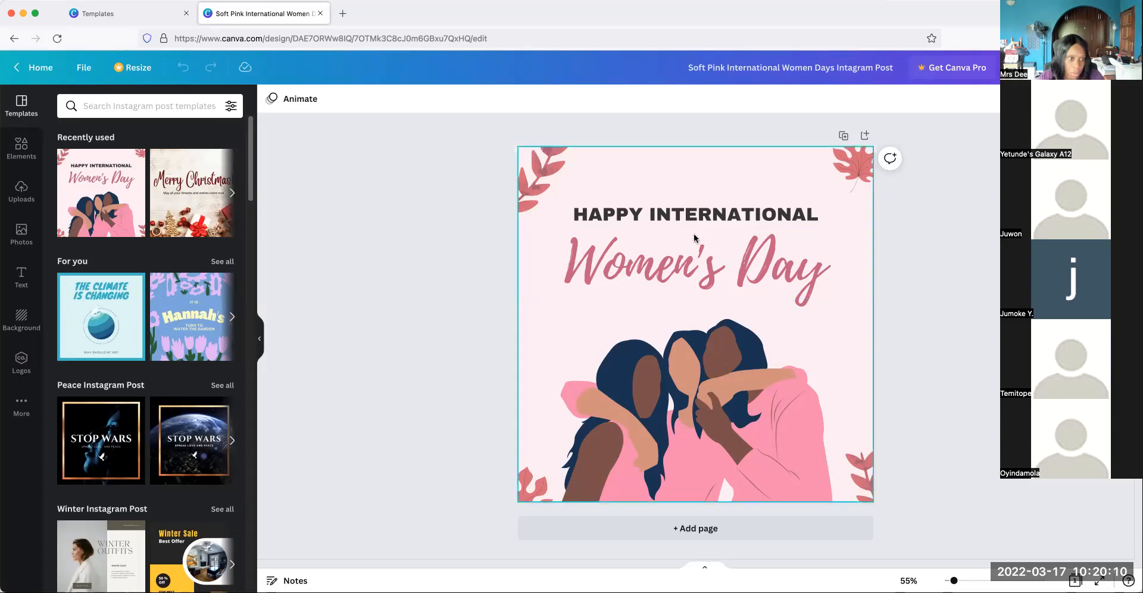
Apply the Stop Wars template with the Earth background from the Peace Instagram Post group to the page
{"action": "left_click", "coordinate": [190, 447]}
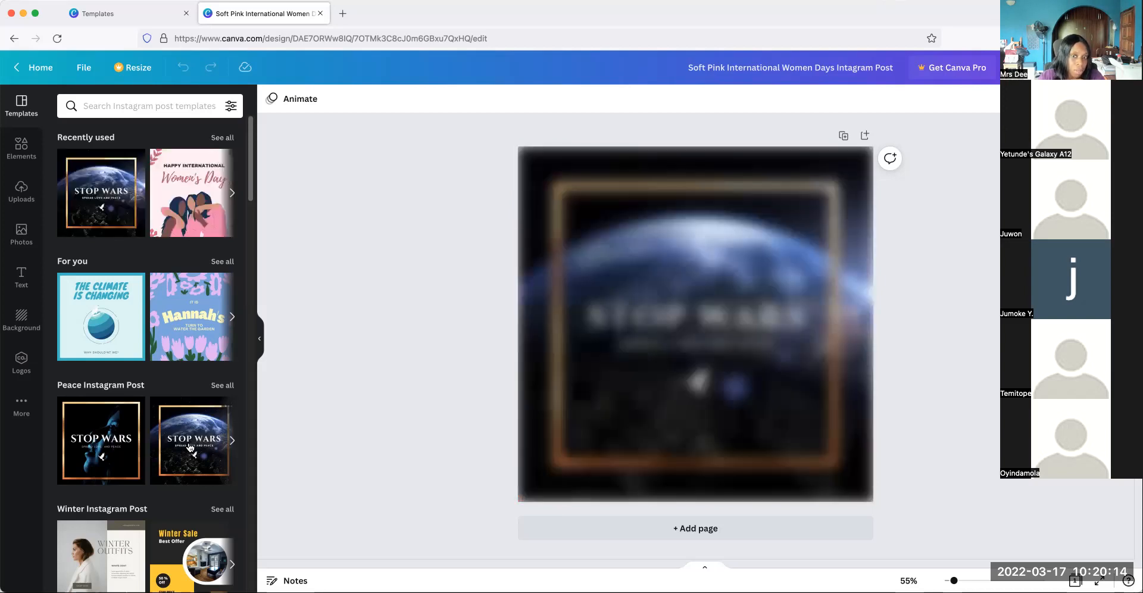
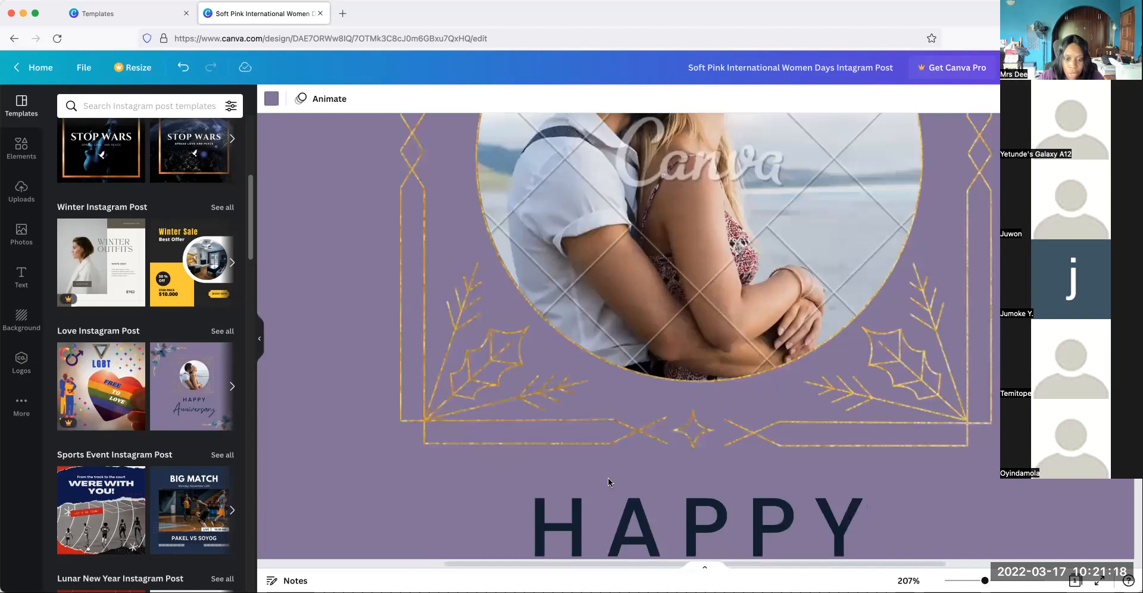
Examine the watermarks on the couple photo and the corner flowers of the Happy Anniversary design
{"action": "left_click", "coordinate": [632, 451]}
{"action": "scroll", "coordinate": [636, 445], "scroll_direction": "up", "scroll_amount": 5}
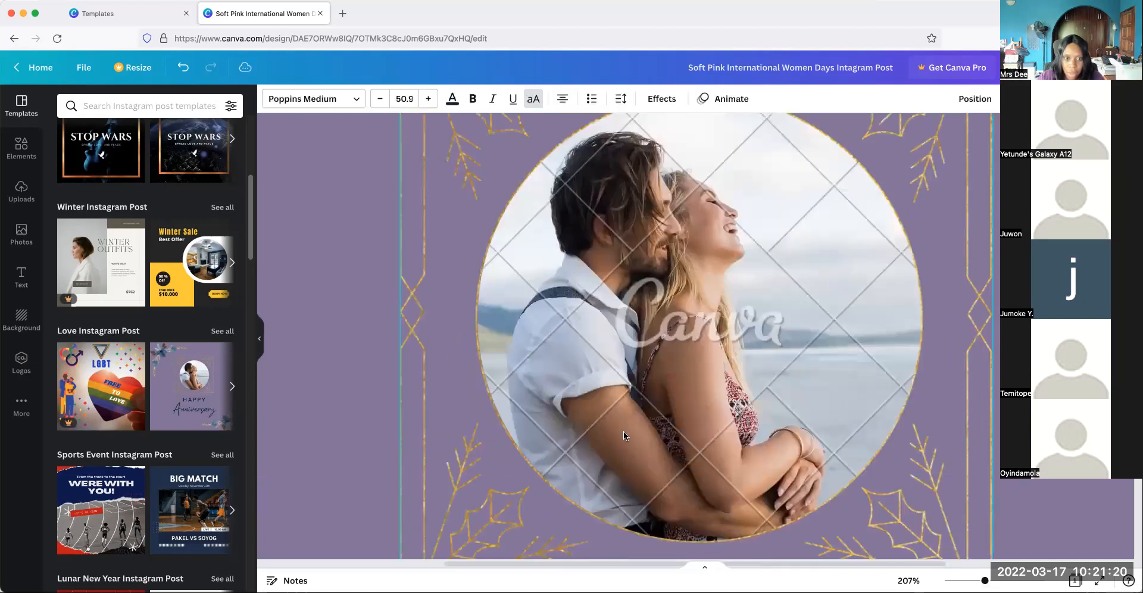
{"action": "scroll", "coordinate": [623, 431], "scroll_direction": "up", "scroll_amount": 6}
{"action": "left_click_drag", "start_coordinate": [483, 564], "coordinate": [394, 542]}
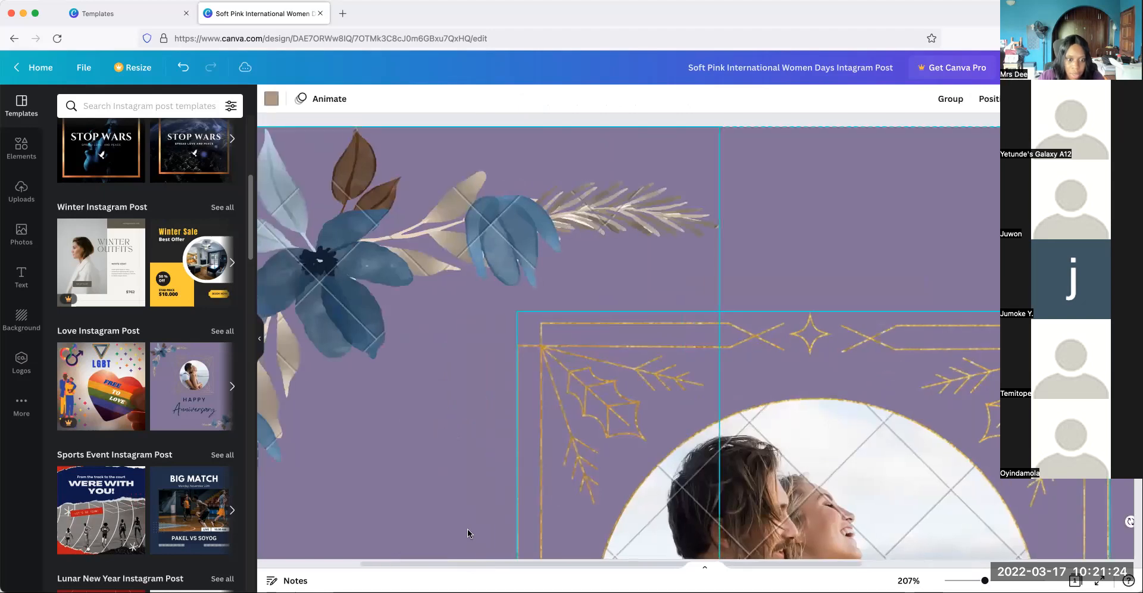
{"action": "left_click_drag", "start_coordinate": [451, 567], "coordinate": [405, 560]}
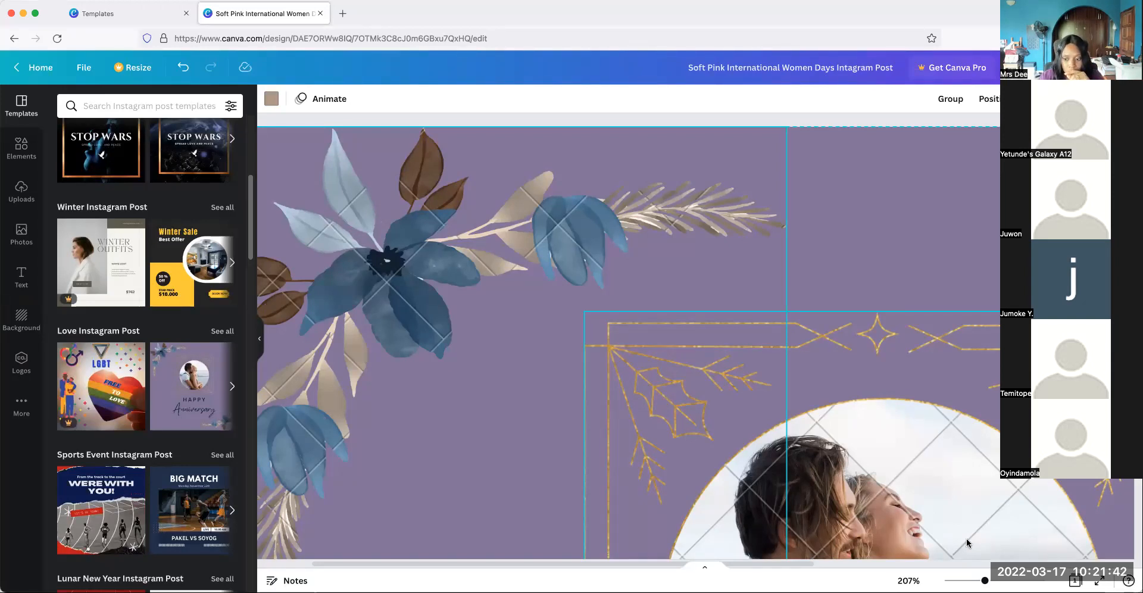
{"action": "left_click_drag", "start_coordinate": [984, 580], "coordinate": [956, 580]}
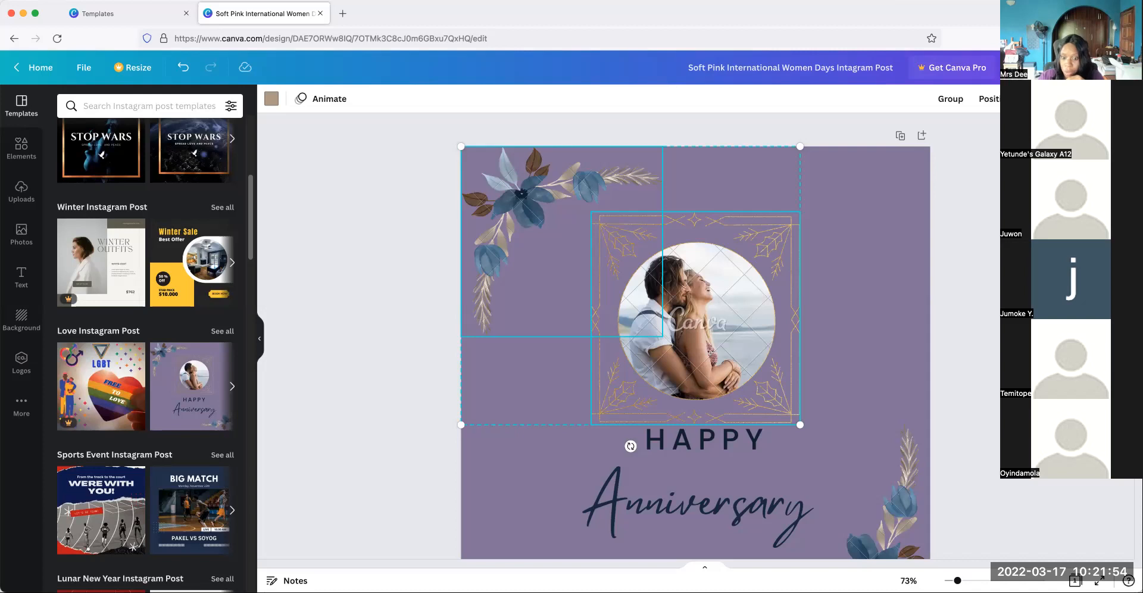
Review the design's download options, including the premium images, and close them without downloading
{"action": "left_click", "coordinate": [870, 163]}
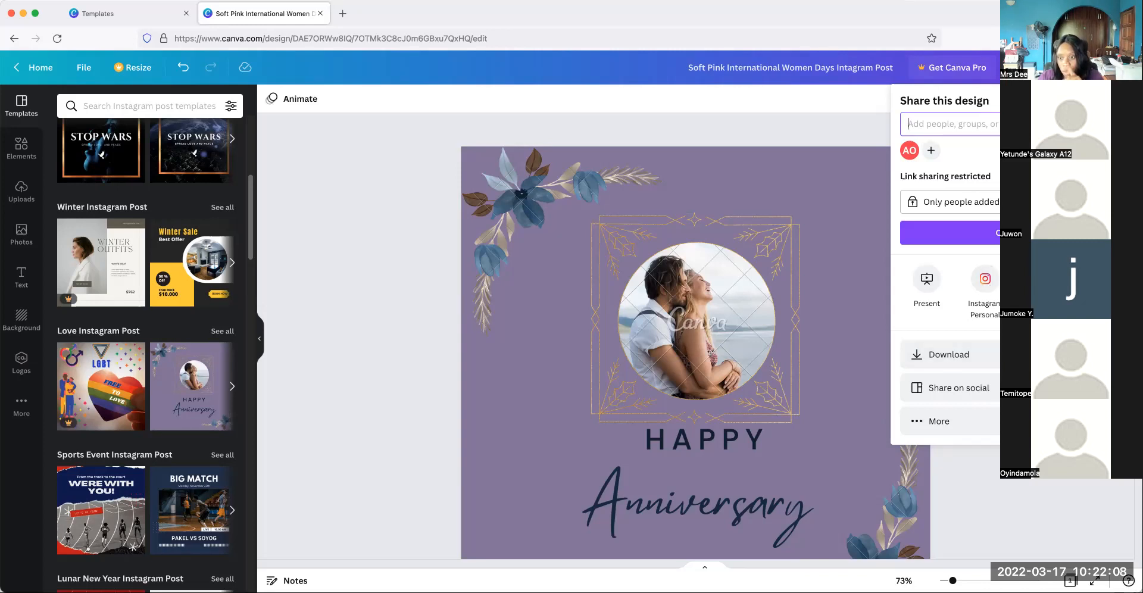
{"action": "left_click", "coordinate": [948, 356]}
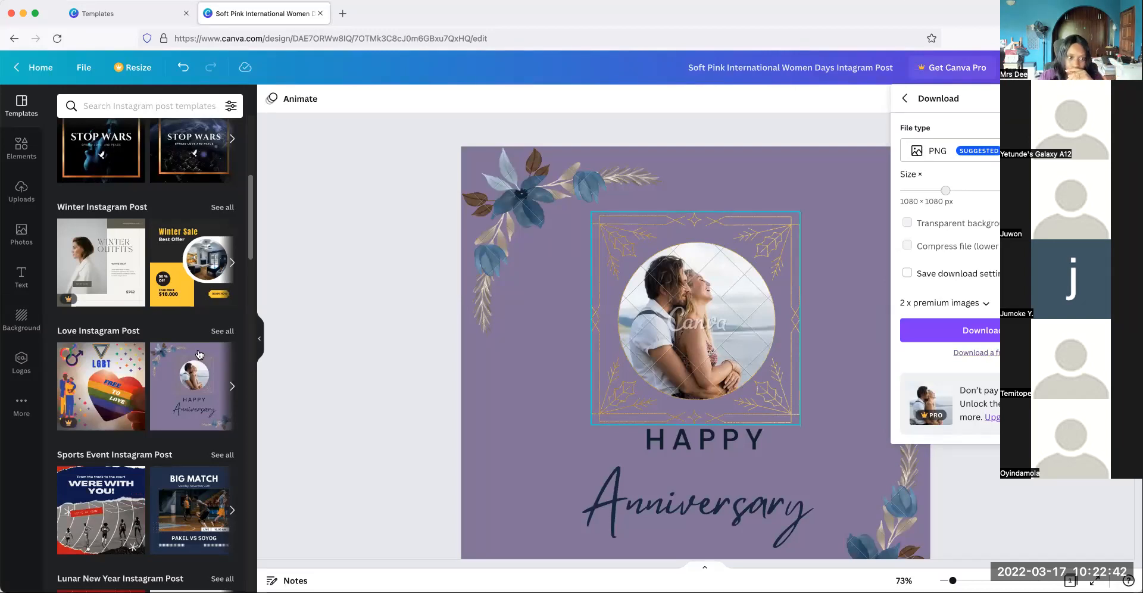
{"action": "left_click", "coordinate": [306, 351]}
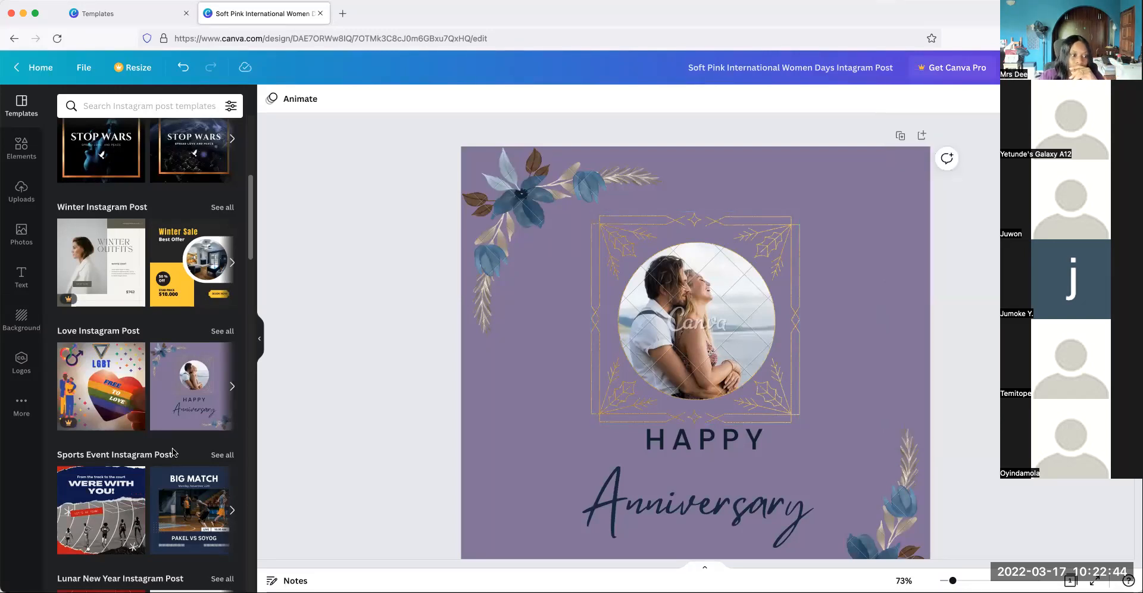
Apply the Happy Lunar New Year template with the food photo and red tiger from the Lunar New Year Instagram Post group
{"action": "scroll", "coordinate": [173, 452], "scroll_direction": "down", "scroll_amount": 3}
{"action": "scroll", "coordinate": [174, 453], "scroll_direction": "down", "scroll_amount": 3}
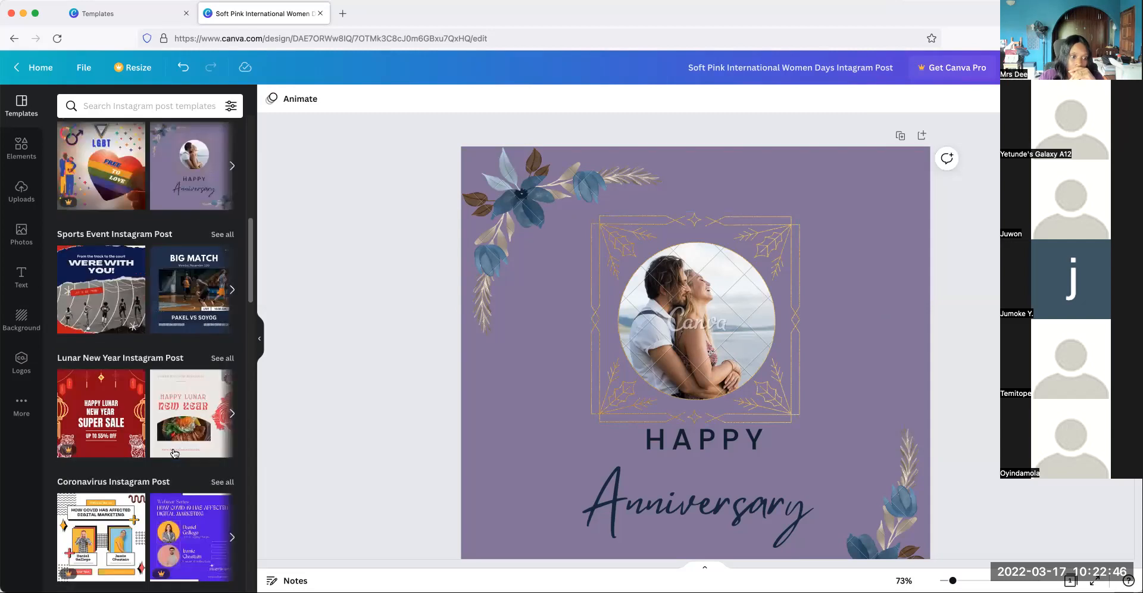
{"action": "left_click", "coordinate": [182, 435]}
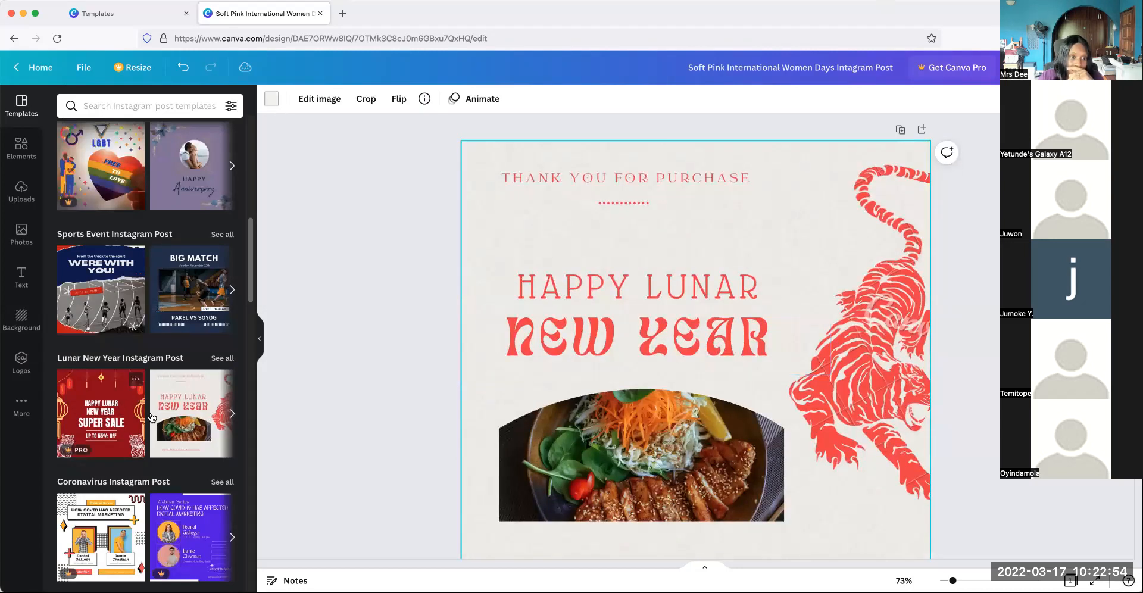
{"action": "scroll", "coordinate": [151, 417], "scroll_direction": "down", "scroll_amount": 5}
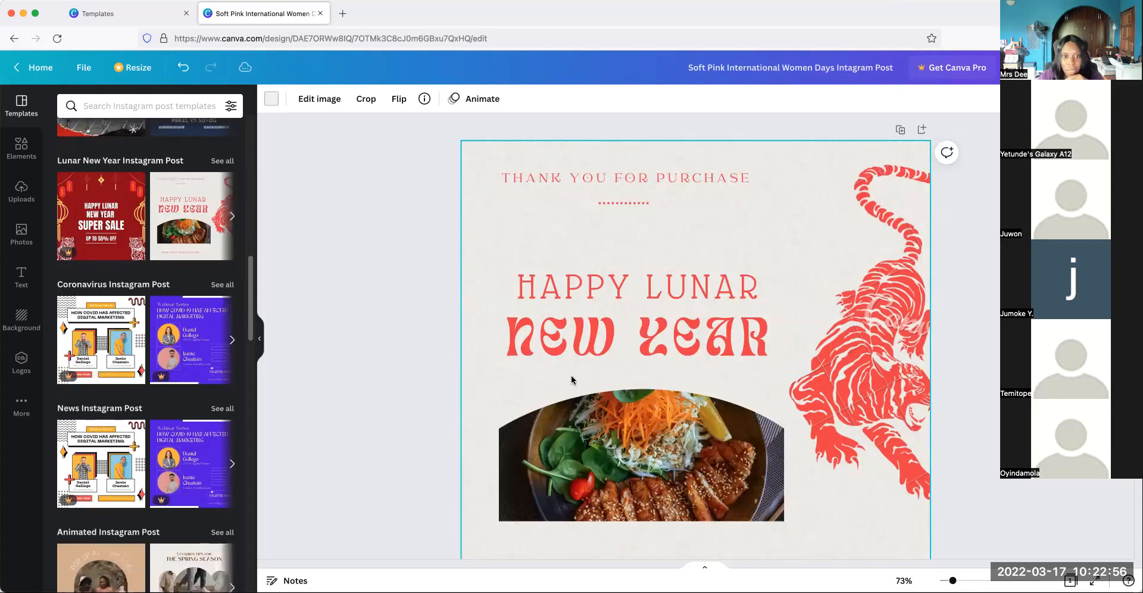
{"action": "scroll", "coordinate": [587, 362], "scroll_direction": "down", "scroll_amount": 2}
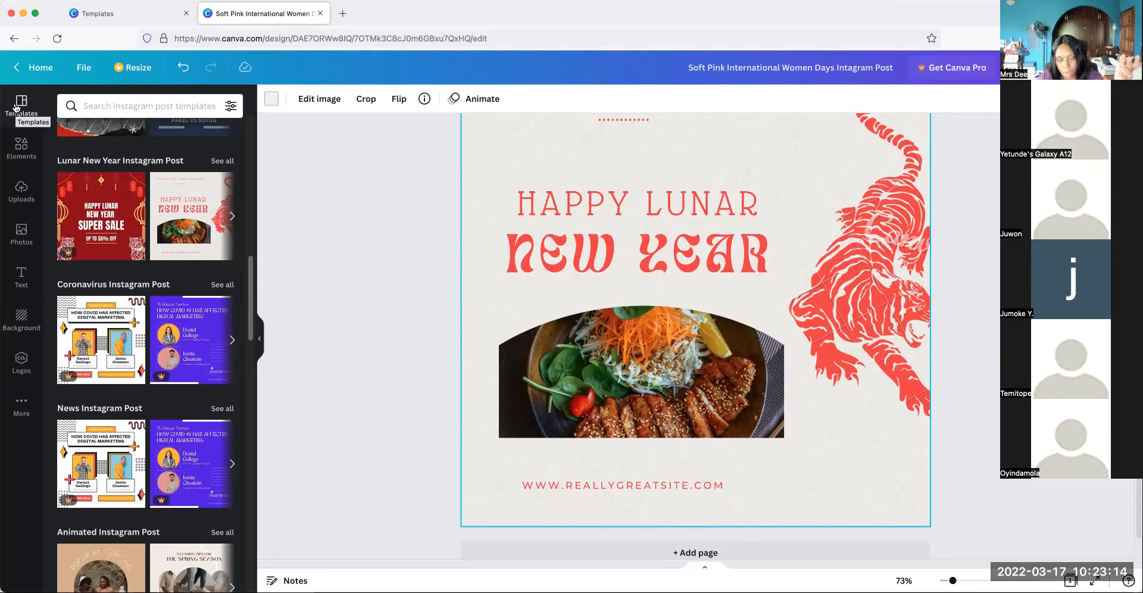
Look over the Elements library, view the full sticker collection and return to the element categories
{"action": "left_click", "coordinate": [18, 150]}
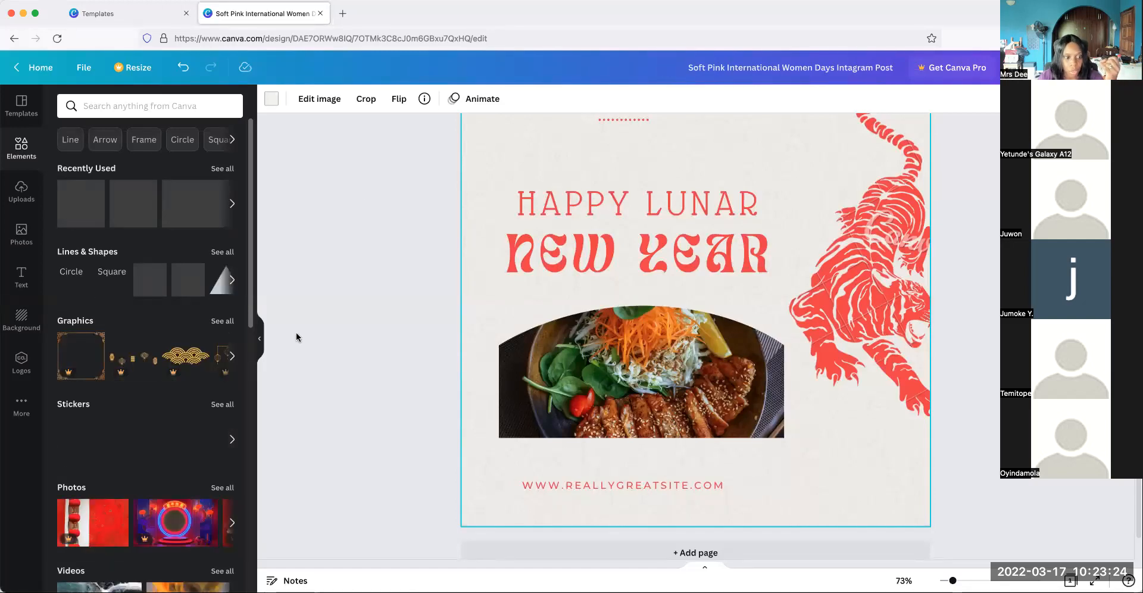
{"action": "scroll", "coordinate": [133, 402], "scroll_direction": "down", "scroll_amount": 4}
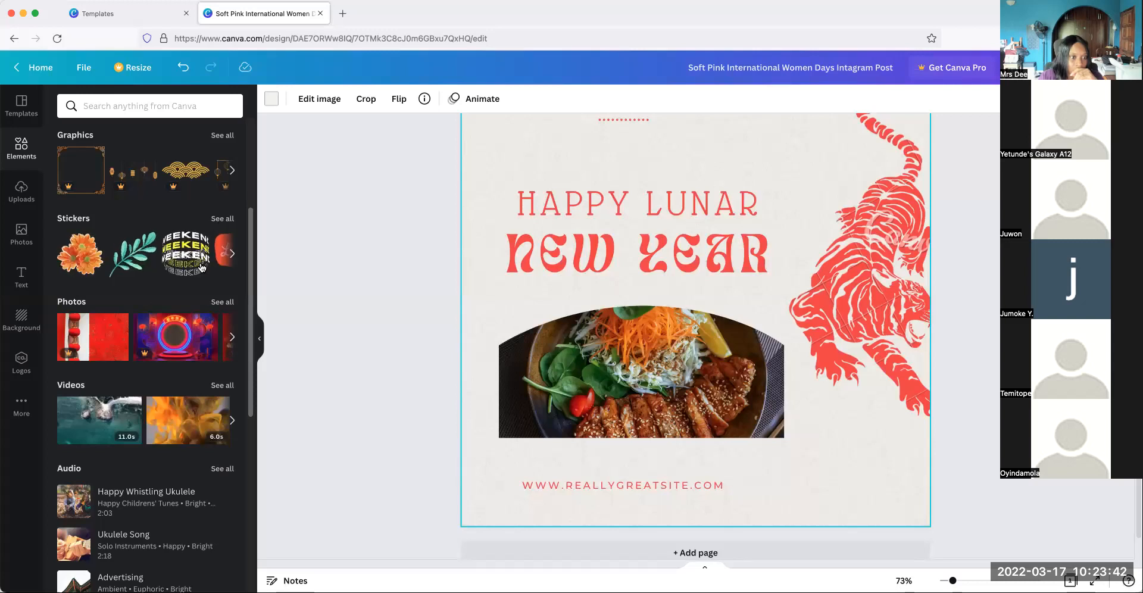
{"action": "left_click", "coordinate": [222, 219]}
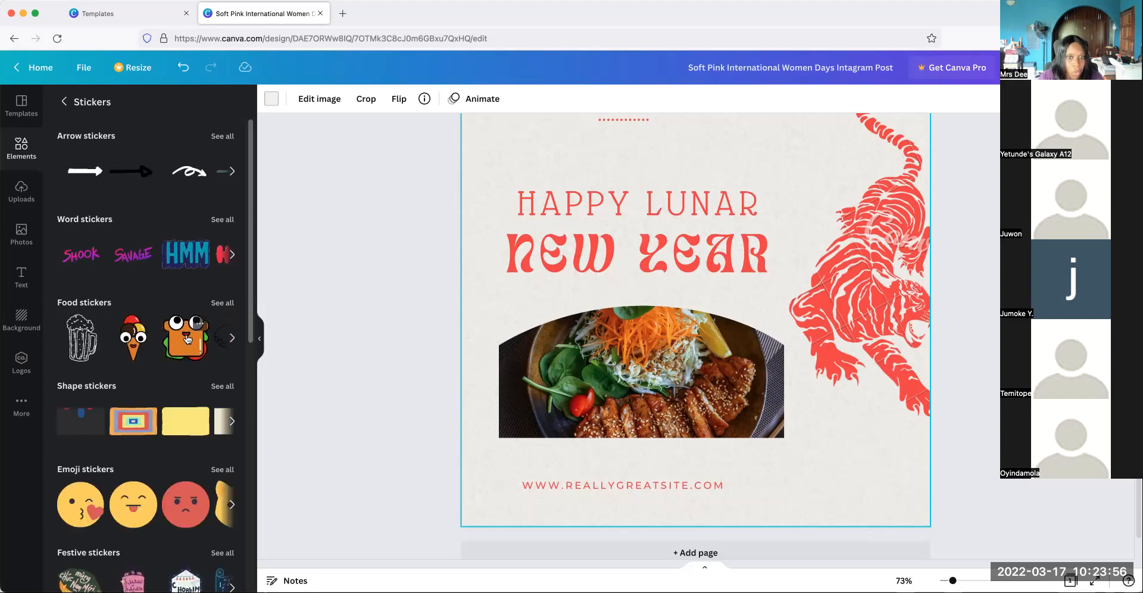
{"action": "left_click", "coordinate": [64, 101]}
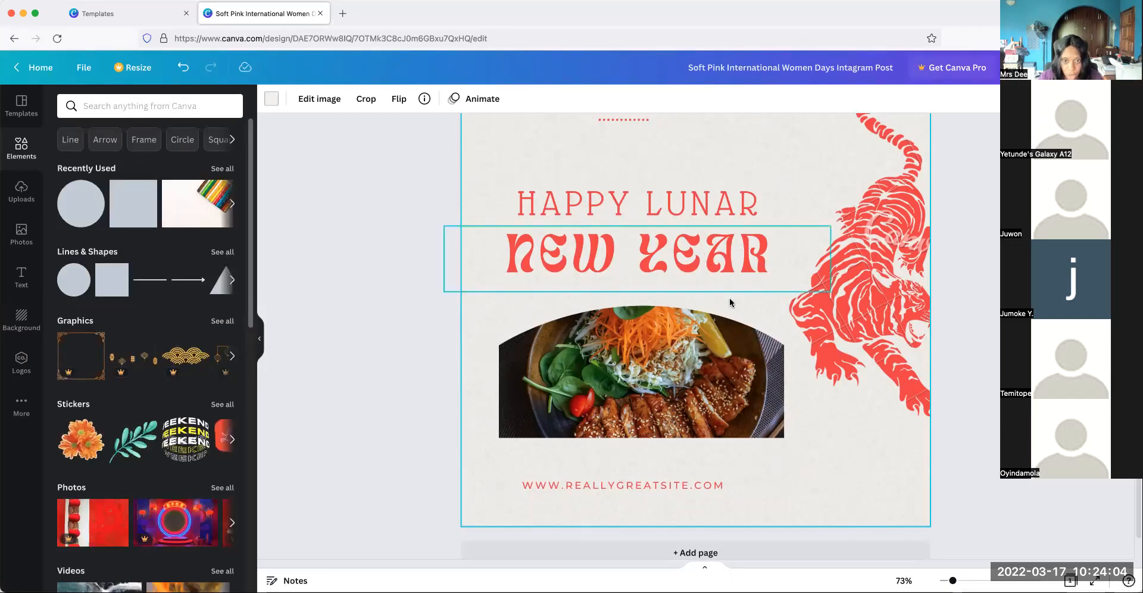
{"action": "scroll", "coordinate": [729, 297], "scroll_direction": "up", "scroll_amount": 2}
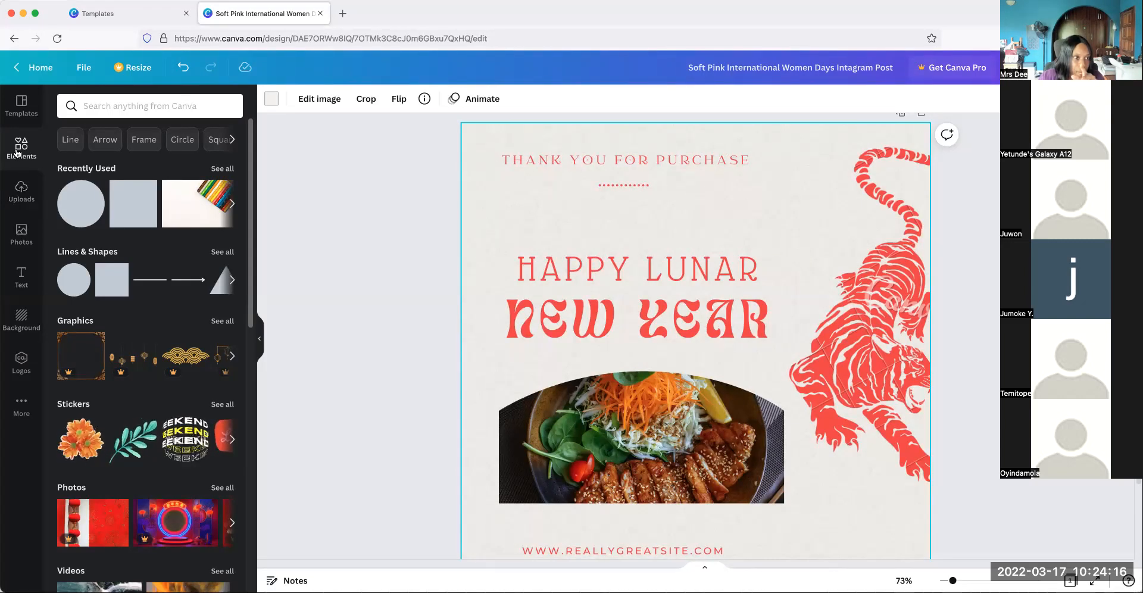
Look through the previously uploaded images and return to the start of the list
{"action": "left_click", "coordinate": [17, 196]}
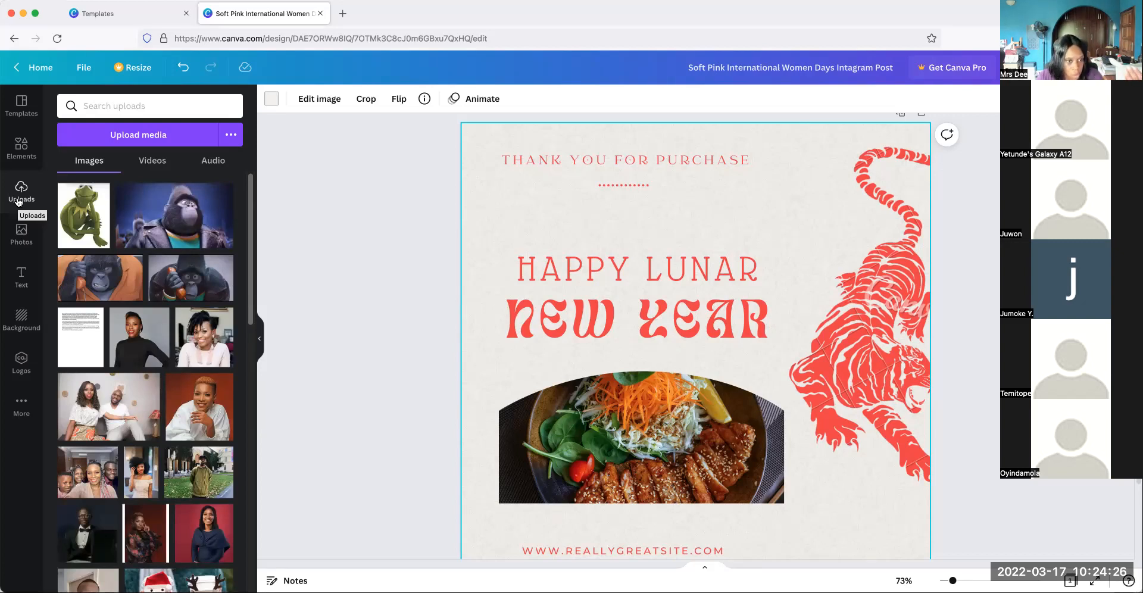
{"action": "scroll", "coordinate": [186, 360], "scroll_direction": "down", "scroll_amount": 10}
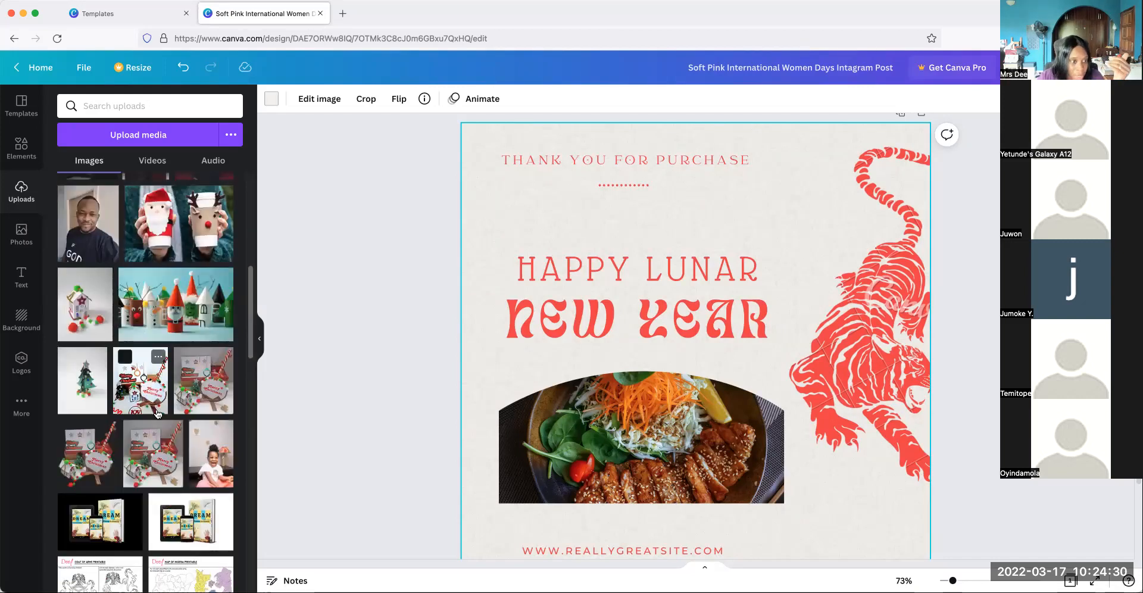
{"action": "scroll", "coordinate": [158, 409], "scroll_direction": "up", "scroll_amount": 8}
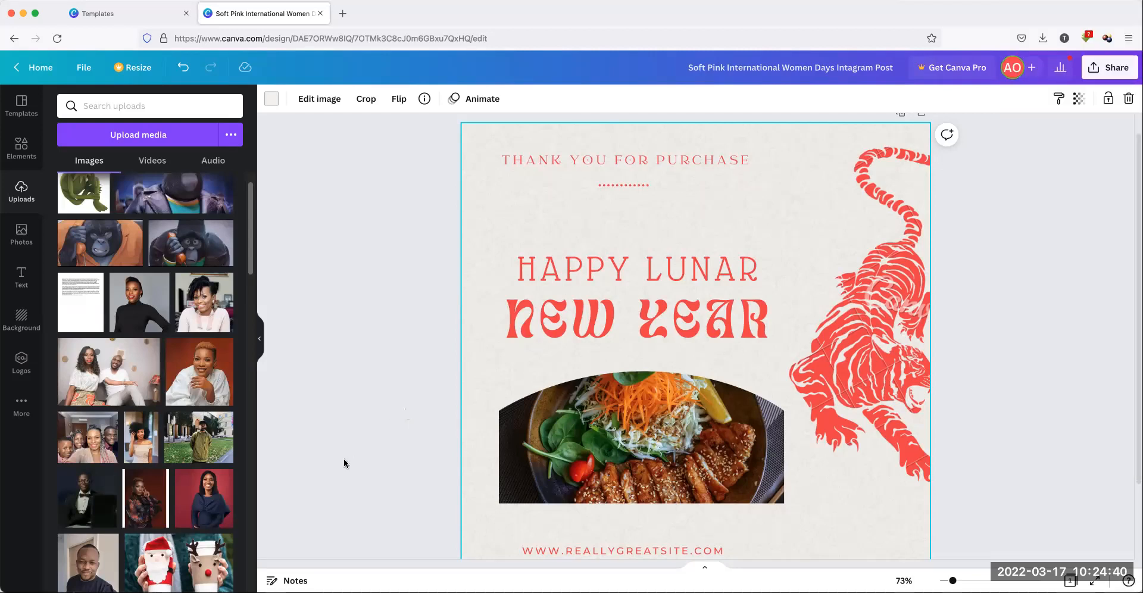
{"action": "scroll", "coordinate": [186, 429], "scroll_direction": "down", "scroll_amount": 2}
{"action": "scroll", "coordinate": [180, 428], "scroll_direction": "up", "scroll_amount": 3}
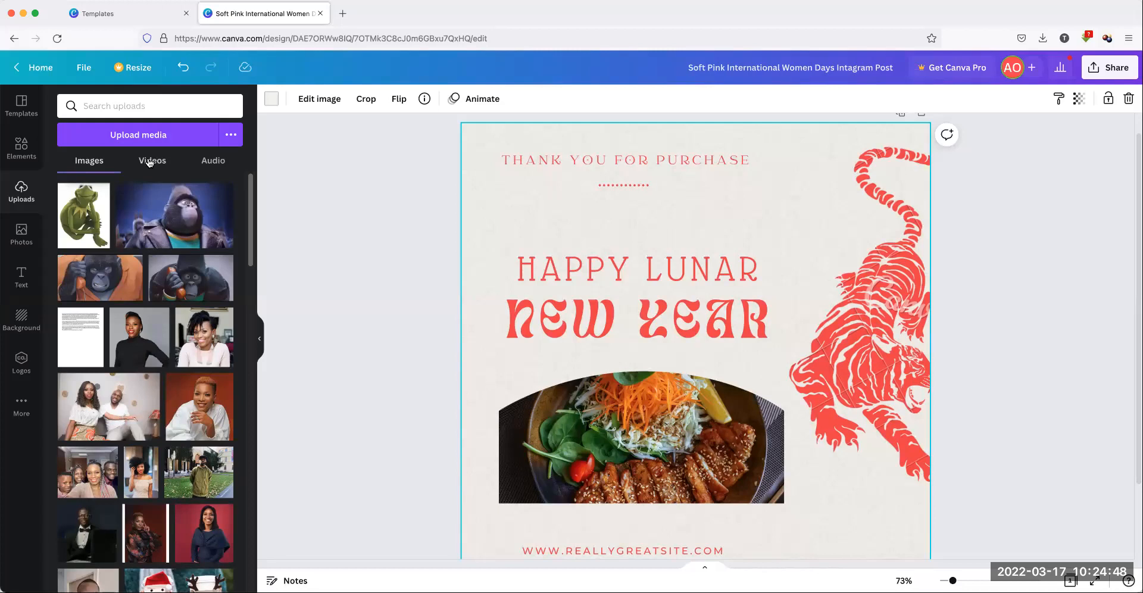
Browse the stock photo library through its recommended and trending photos and return to the start
{"action": "left_click", "coordinate": [24, 233]}
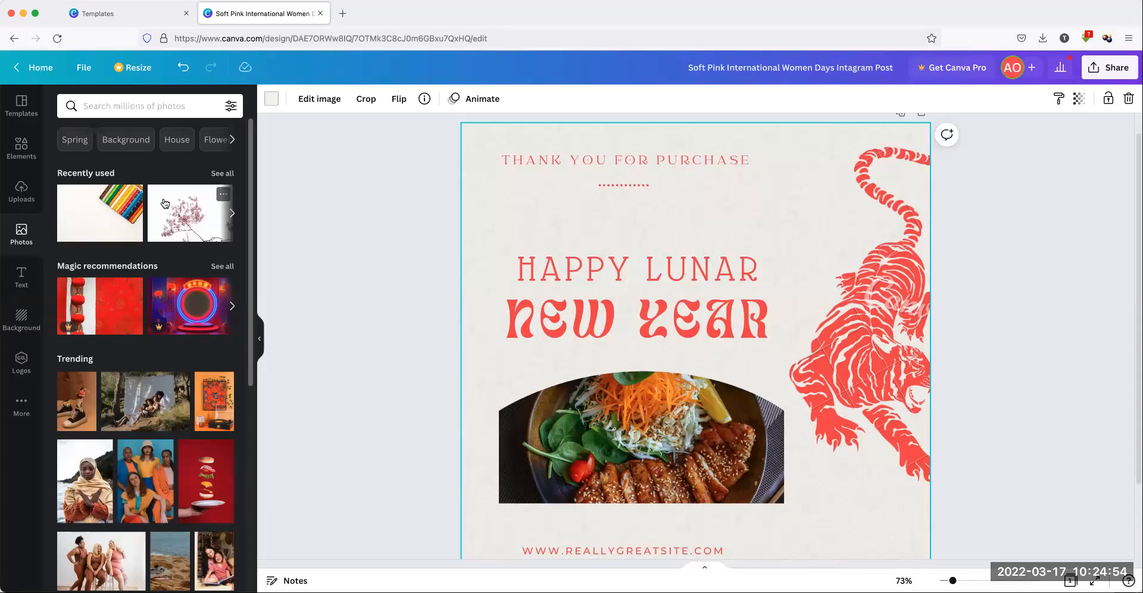
{"action": "scroll", "coordinate": [164, 396], "scroll_direction": "down", "scroll_amount": 2}
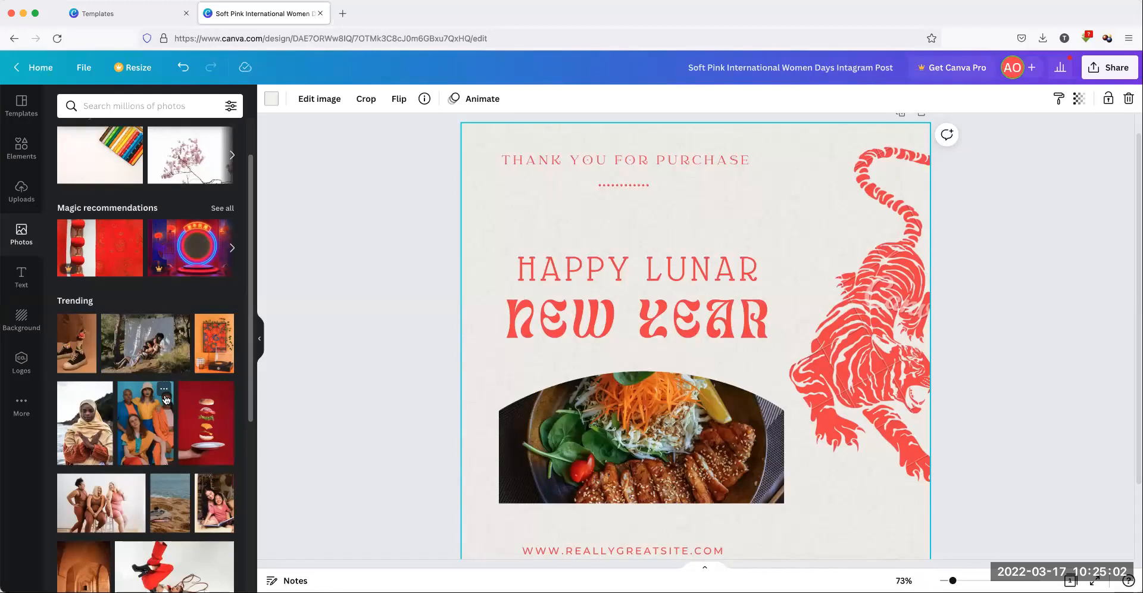
{"action": "scroll", "coordinate": [165, 400], "scroll_direction": "down", "scroll_amount": 2}
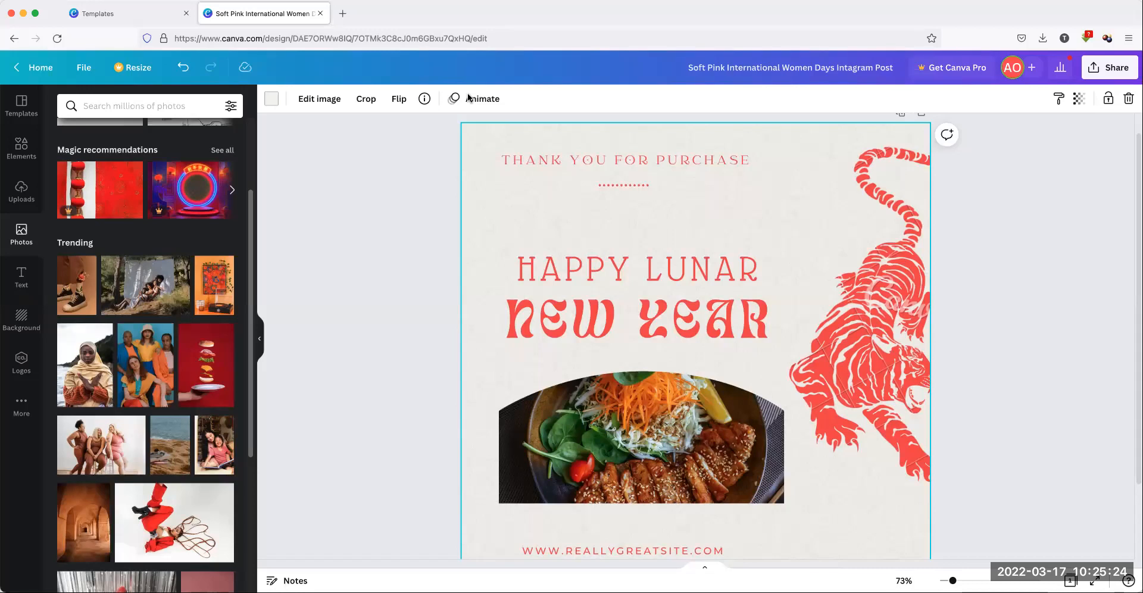
{"action": "scroll", "coordinate": [171, 382], "scroll_direction": "down", "scroll_amount": 1}
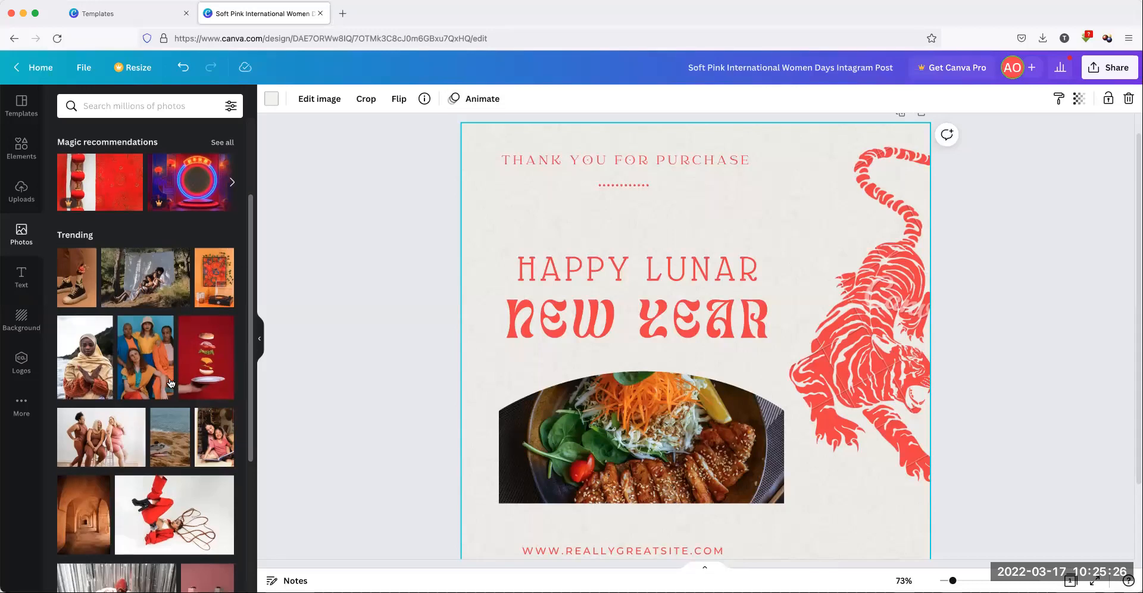
{"action": "scroll", "coordinate": [171, 383], "scroll_direction": "down", "scroll_amount": 3}
{"action": "scroll", "coordinate": [161, 393], "scroll_direction": "down", "scroll_amount": 2}
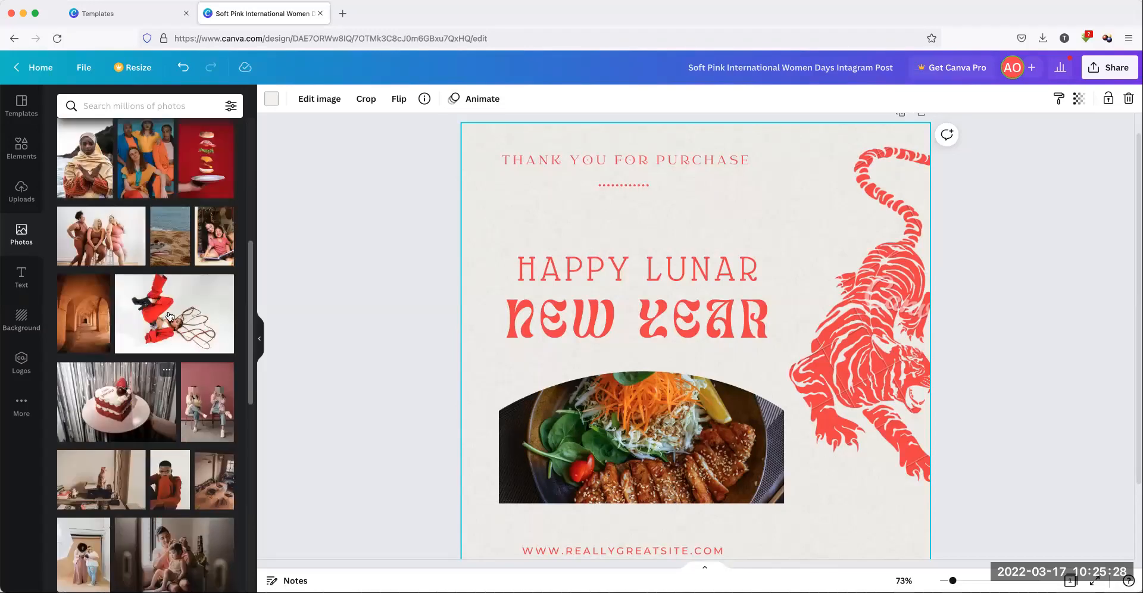
{"action": "scroll", "coordinate": [192, 436], "scroll_direction": "down", "scroll_amount": 5}
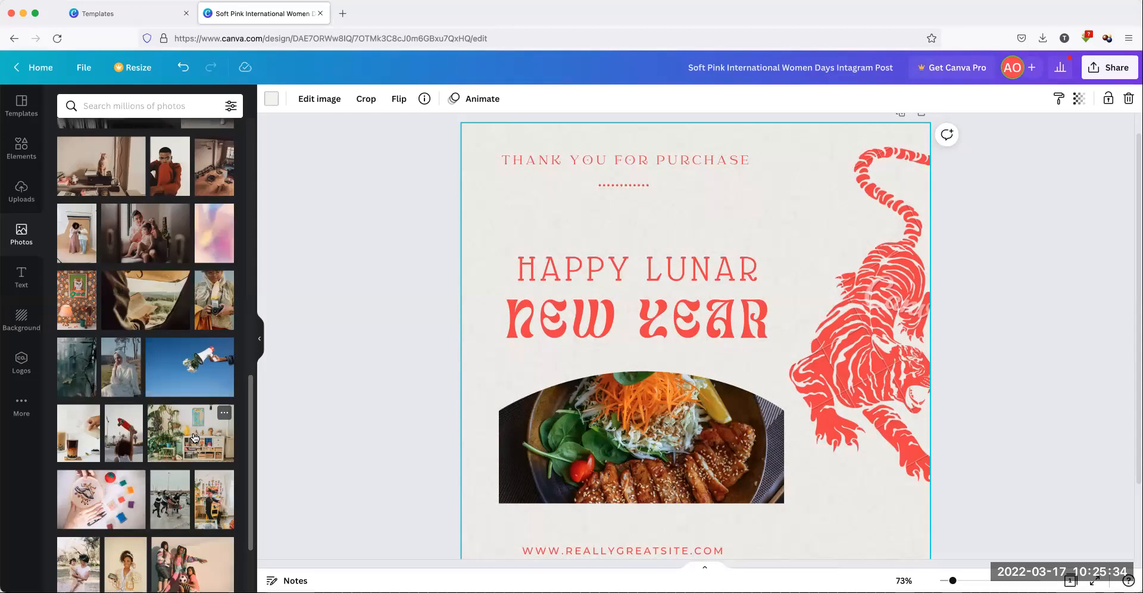
{"action": "scroll", "coordinate": [193, 437], "scroll_direction": "down", "scroll_amount": 2}
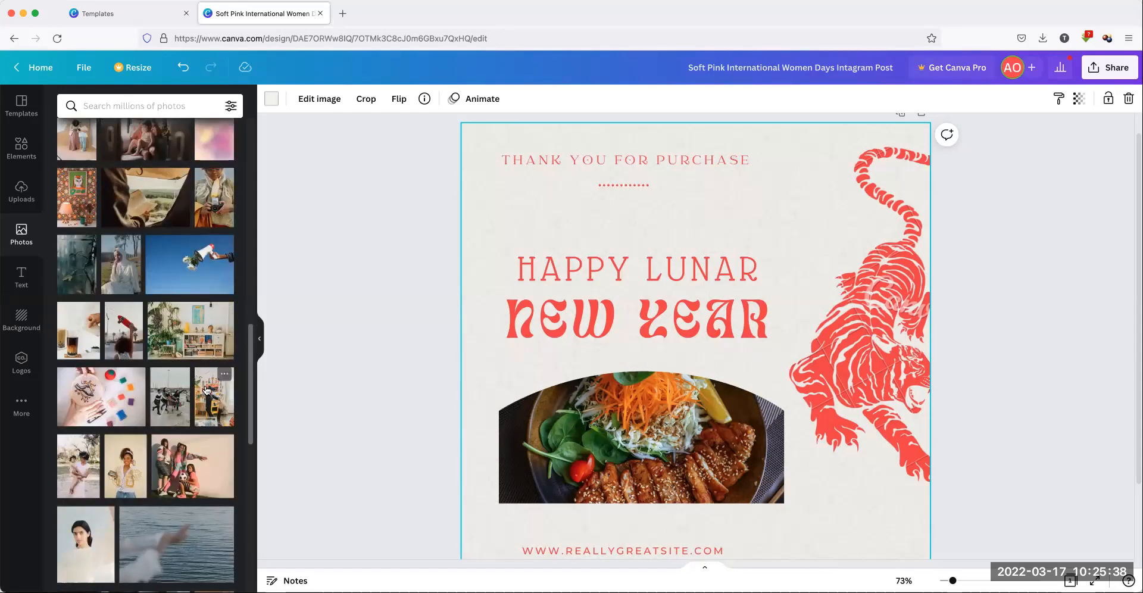
{"action": "scroll", "coordinate": [173, 375], "scroll_direction": "up", "scroll_amount": 10}
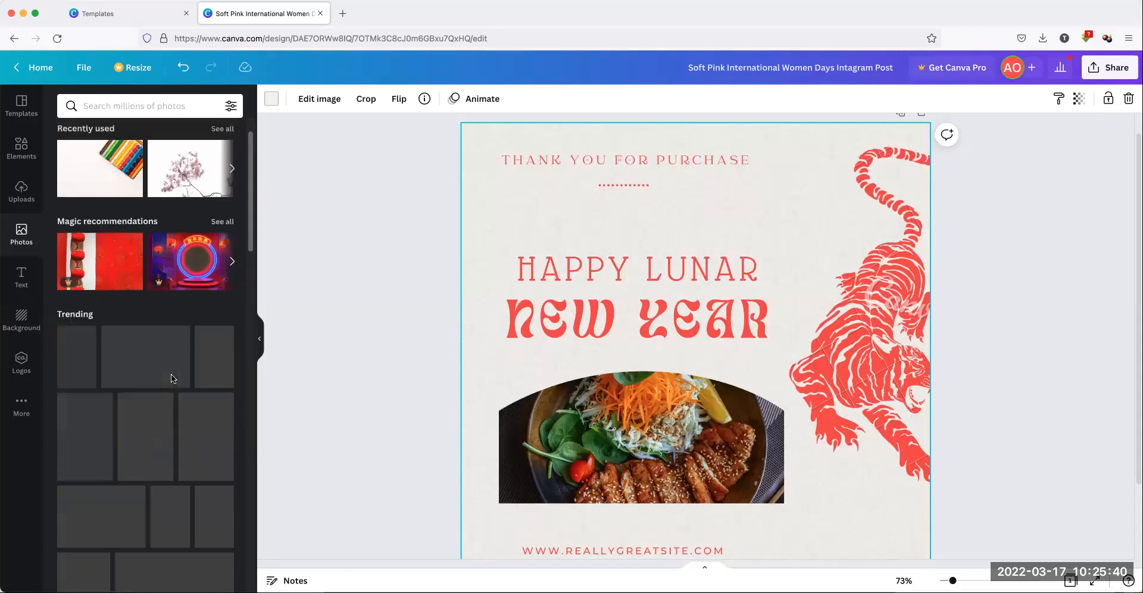
Search the photo library for "butterfly" and add the photo of a white butterfly on a purple flower to the page
{"action": "left_click", "coordinate": [128, 105]}
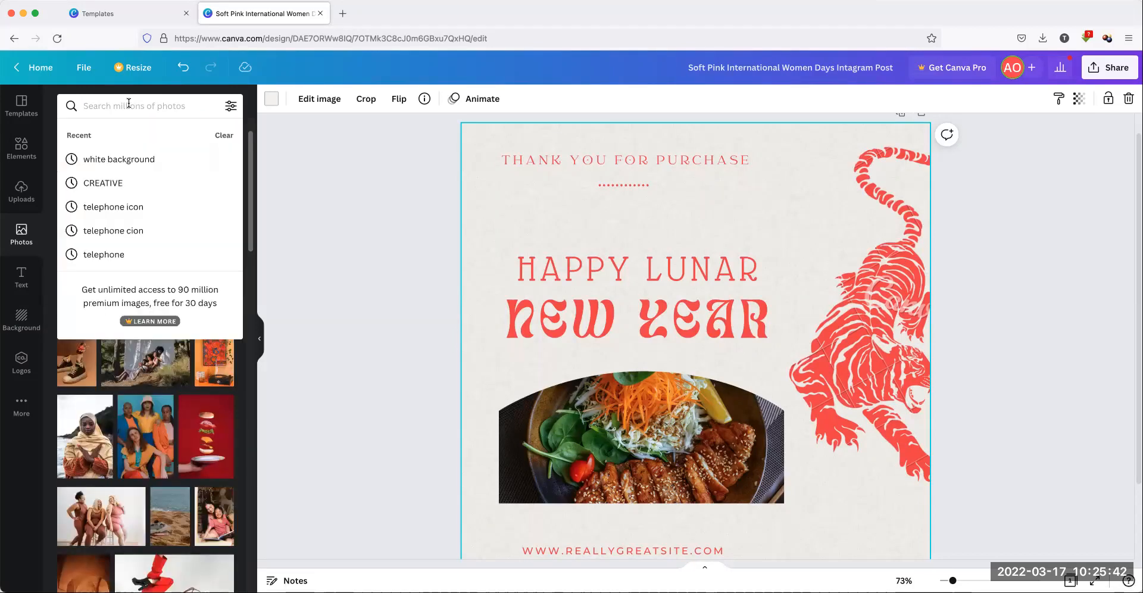
{"action": "type", "text": "butterflyu"}
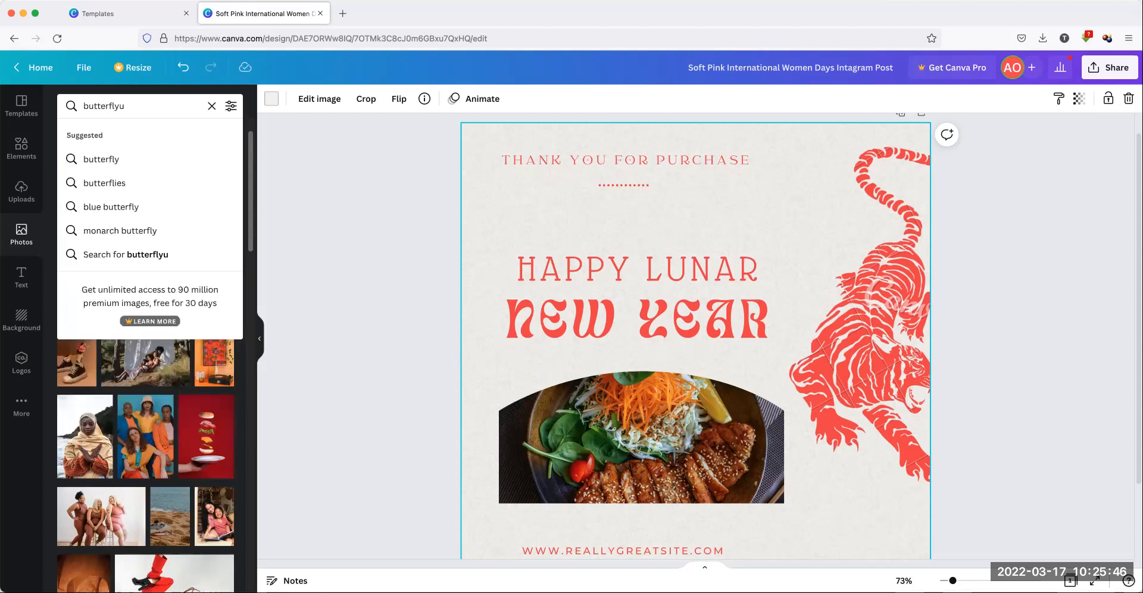
{"action": "key", "text": "BackSpace"}
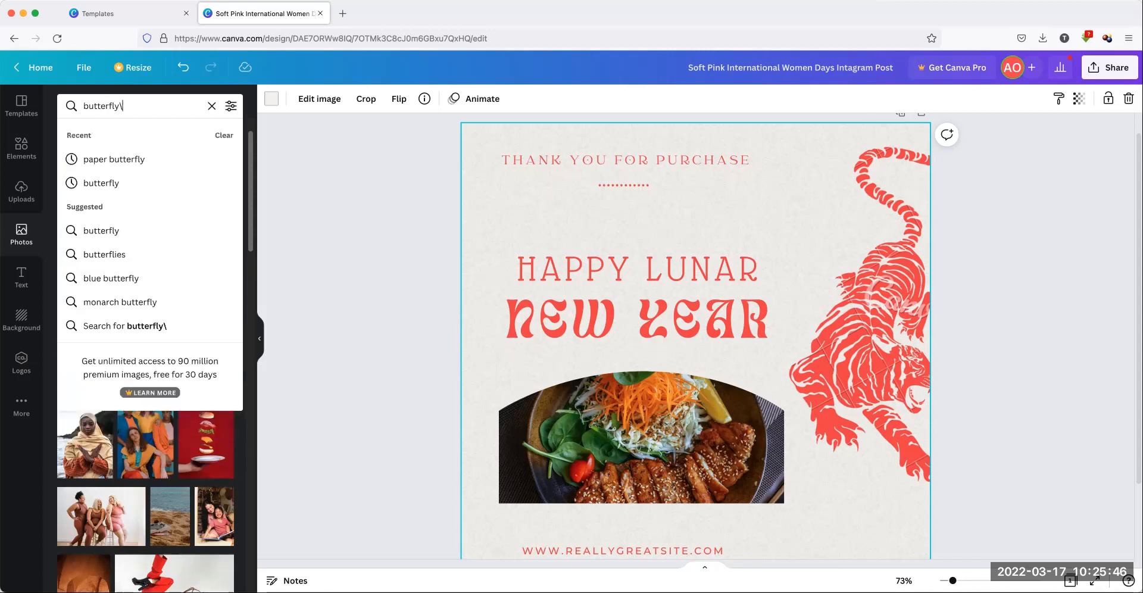
{"action": "key", "text": "Return"}
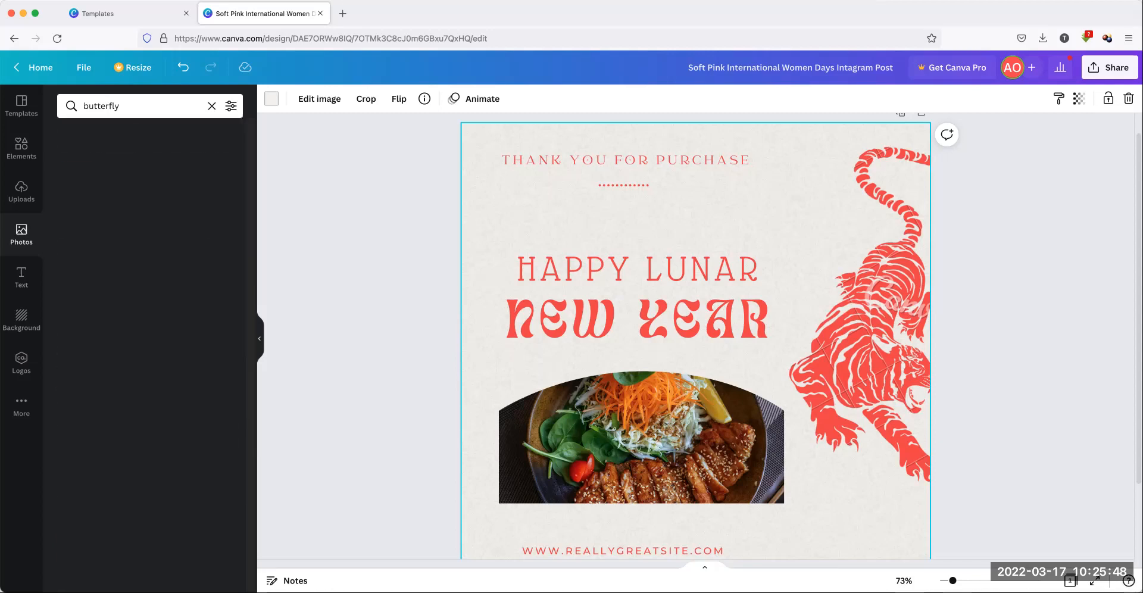
{"action": "scroll", "coordinate": [144, 422], "scroll_direction": "down", "scroll_amount": 10}
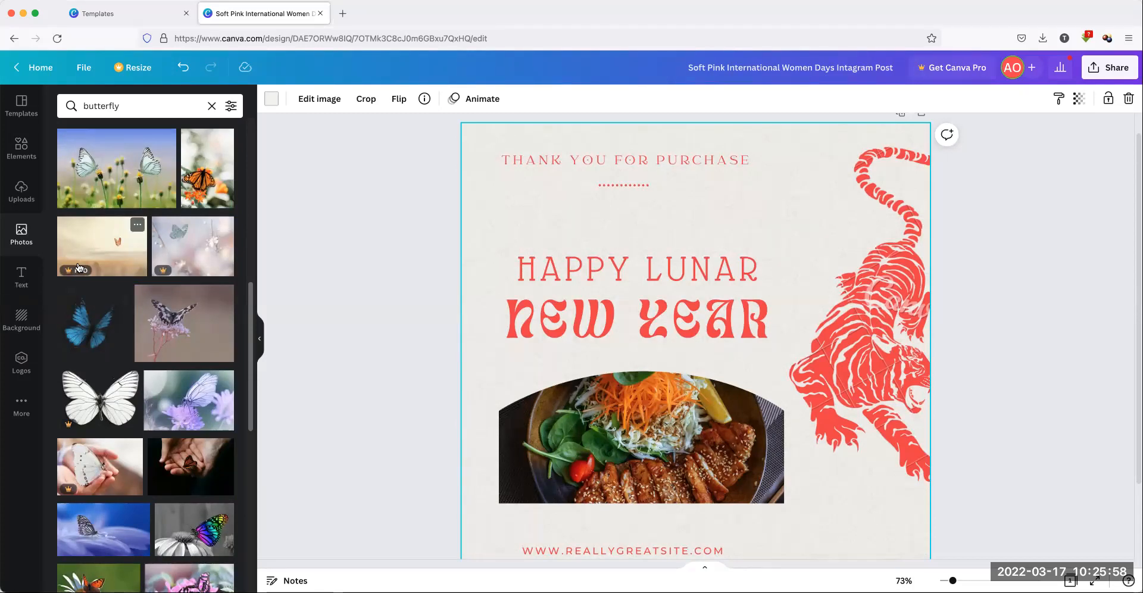
{"action": "left_click", "coordinate": [183, 415]}
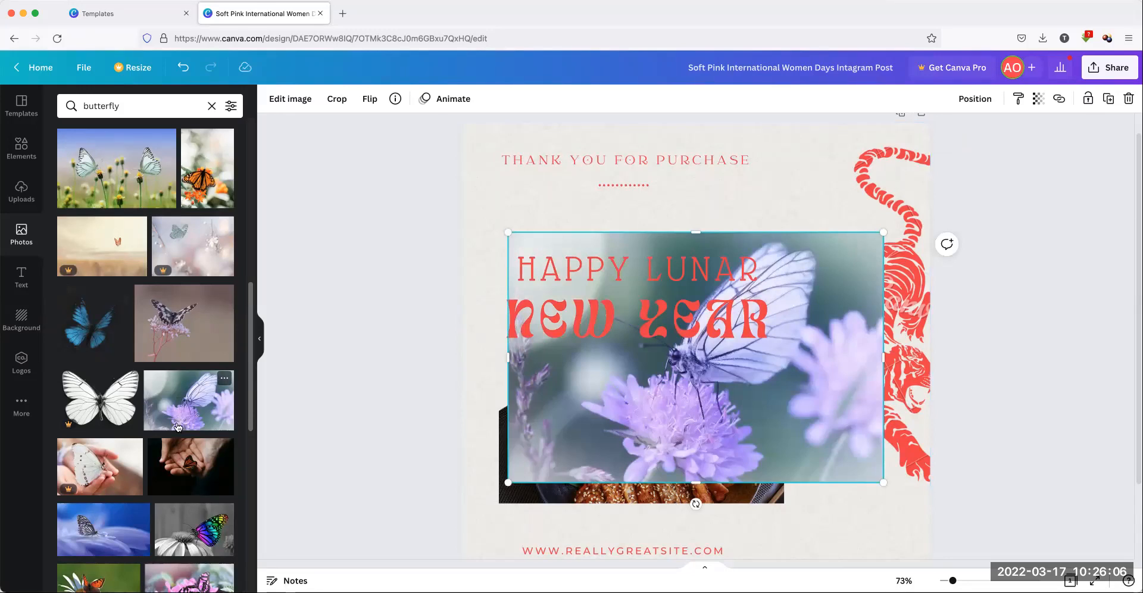
{"action": "scroll", "coordinate": [154, 398], "scroll_direction": "down", "scroll_amount": 5}
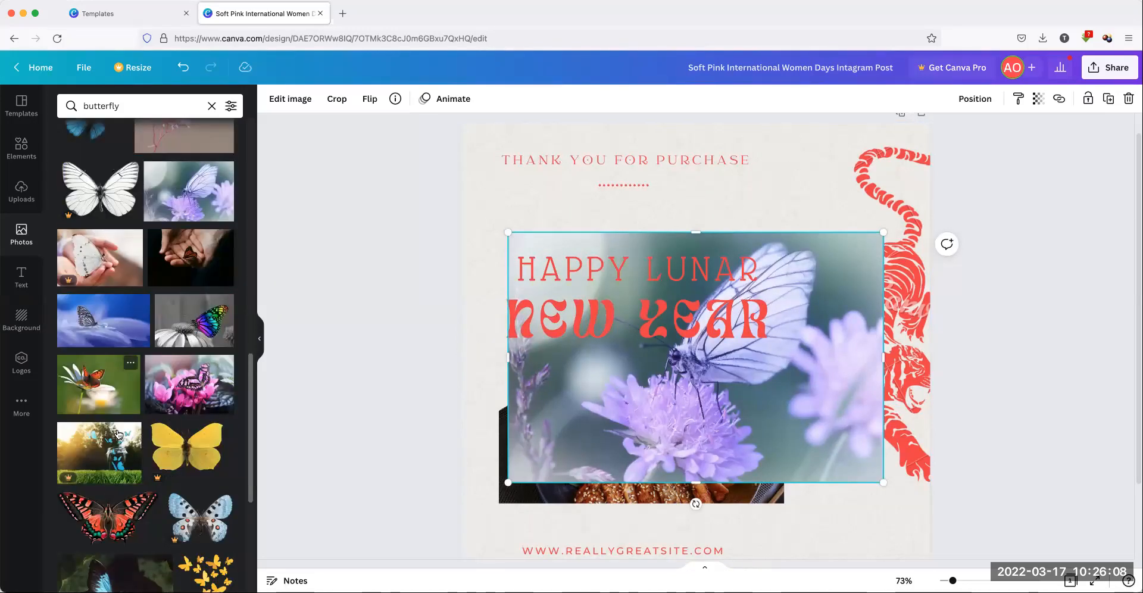
Look through more of the butterfly search results in the photo library
{"action": "scroll", "coordinate": [151, 440], "scroll_direction": "down", "scroll_amount": 8}
{"action": "scroll", "coordinate": [152, 436], "scroll_direction": "up", "scroll_amount": 3}
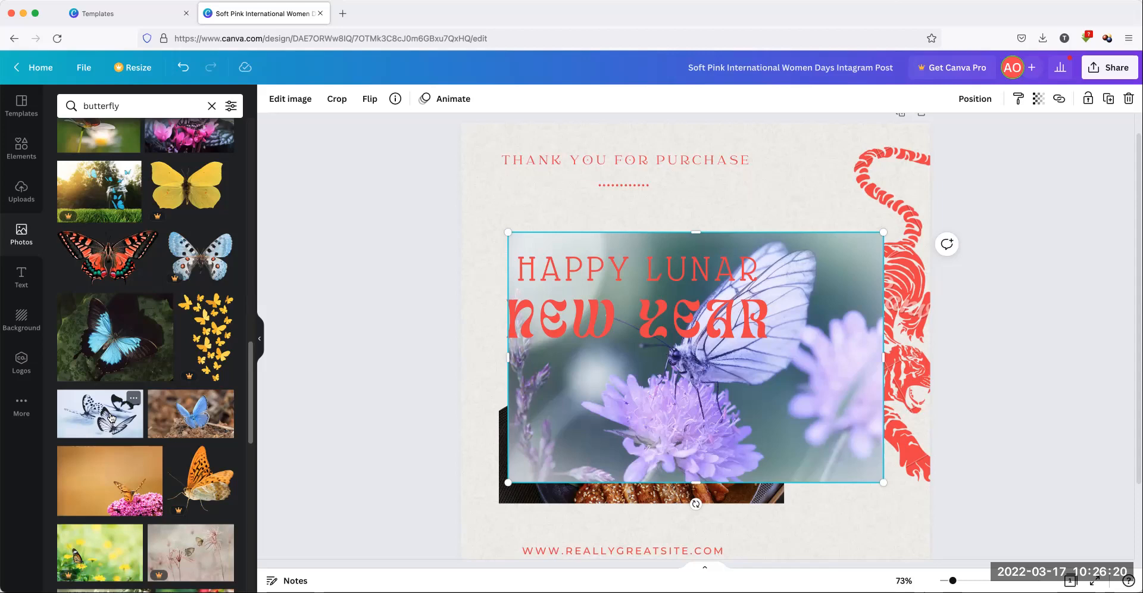
{"action": "scroll", "coordinate": [111, 417], "scroll_direction": "down", "scroll_amount": 5}
{"action": "scroll", "coordinate": [111, 417], "scroll_direction": "down", "scroll_amount": 4}
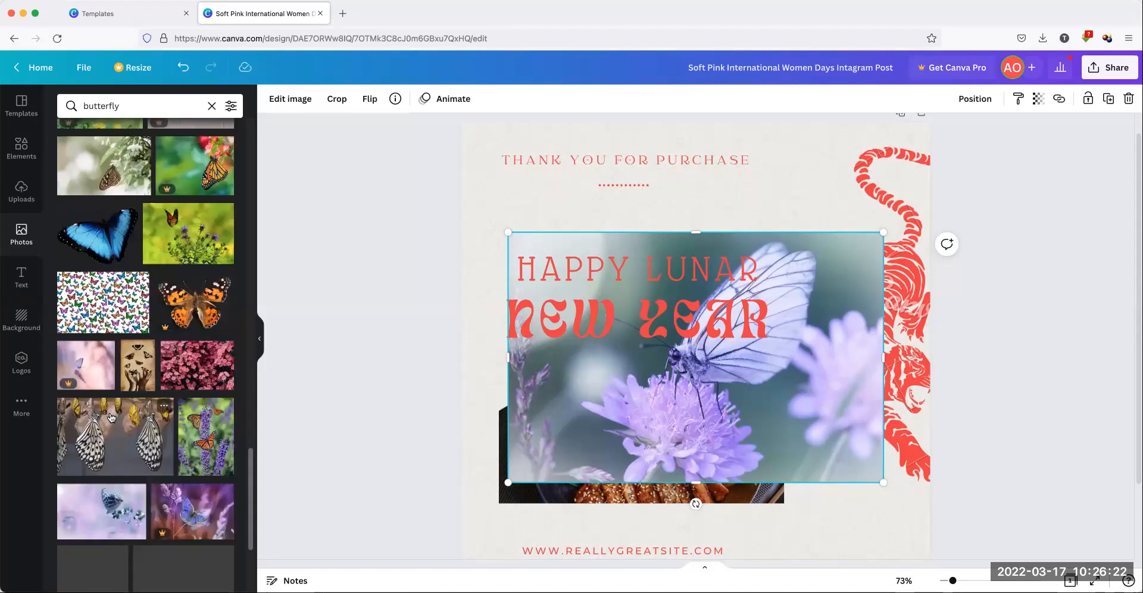
{"action": "scroll", "coordinate": [111, 416], "scroll_direction": "down", "scroll_amount": 4}
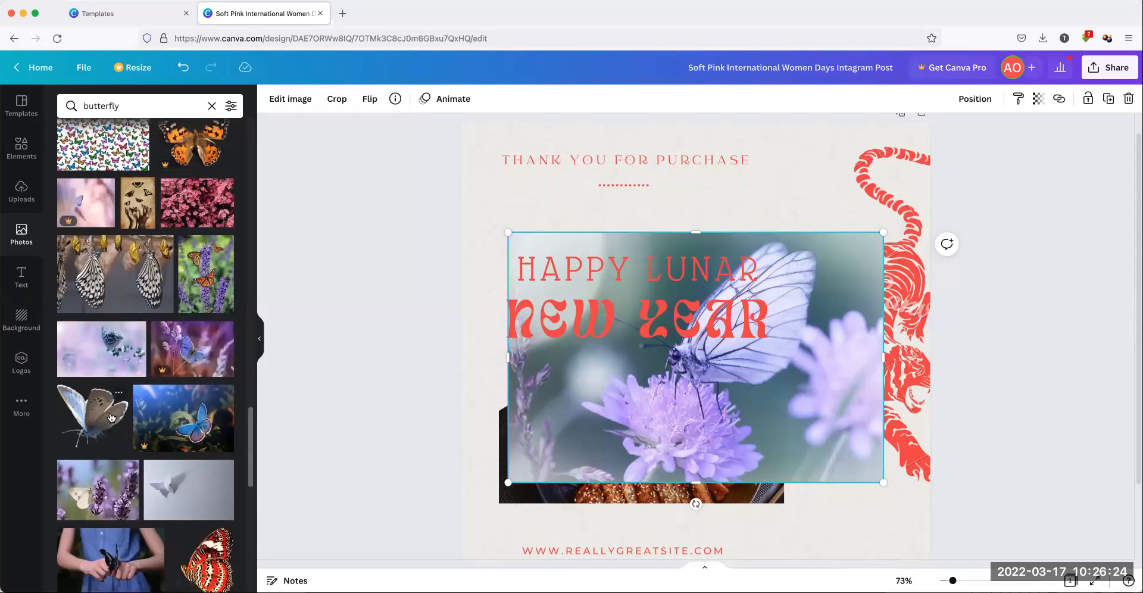
{"action": "scroll", "coordinate": [111, 417], "scroll_direction": "up", "scroll_amount": 8}
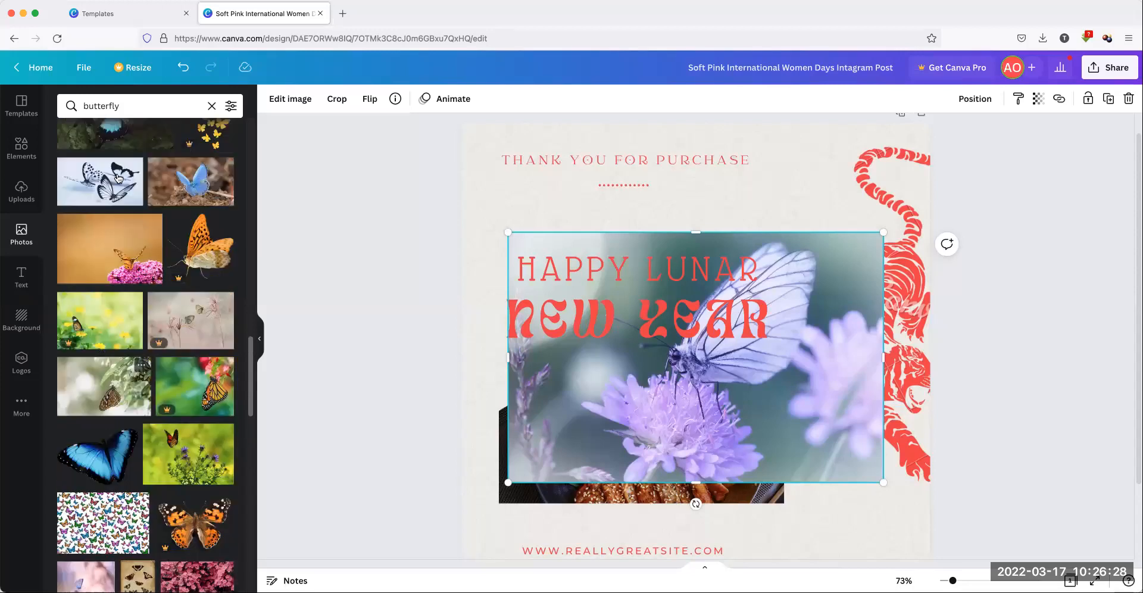
Try the photo of black-and-white butterflies on the page, remove it, and move the purple-flower butterfly photo up
{"action": "left_click_drag", "start_coordinate": [132, 168], "coordinate": [605, 247]}
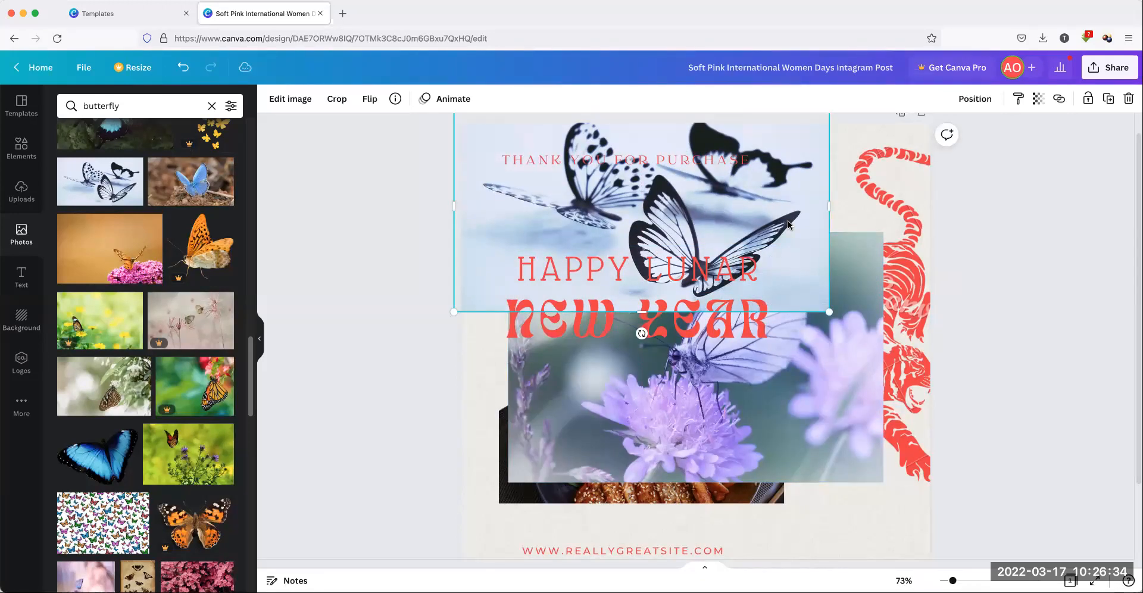
{"action": "key", "text": "Delete"}
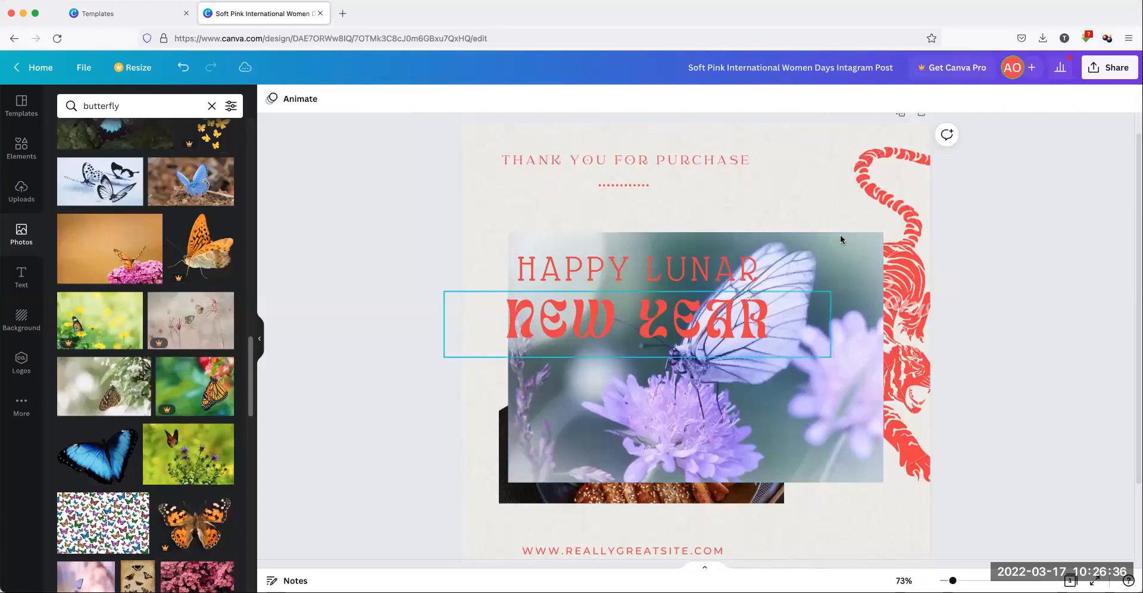
{"action": "left_click_drag", "start_coordinate": [726, 416], "coordinate": [701, 319]}
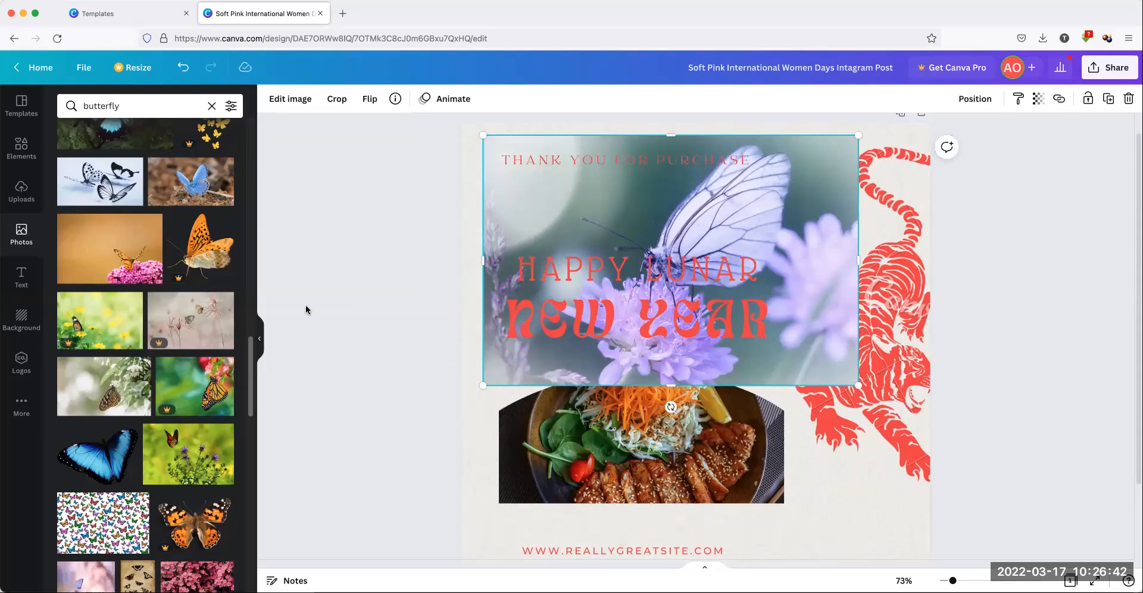
Browse the text library's heading styles, recently used text and font combinations
{"action": "left_click", "coordinate": [18, 281]}
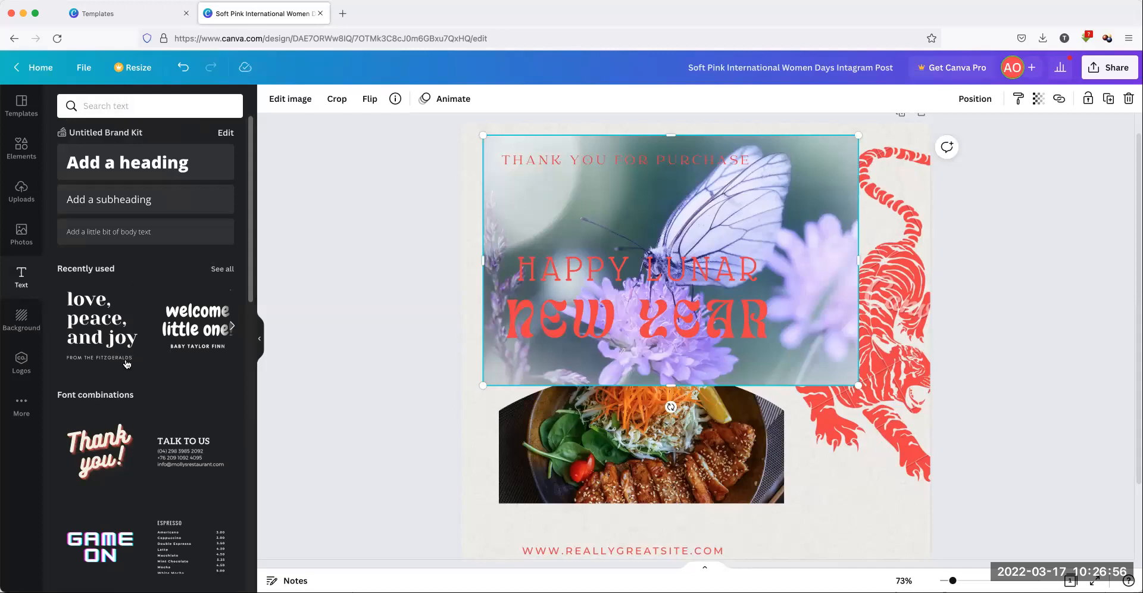
{"action": "scroll", "coordinate": [206, 452], "scroll_direction": "down", "scroll_amount": 3}
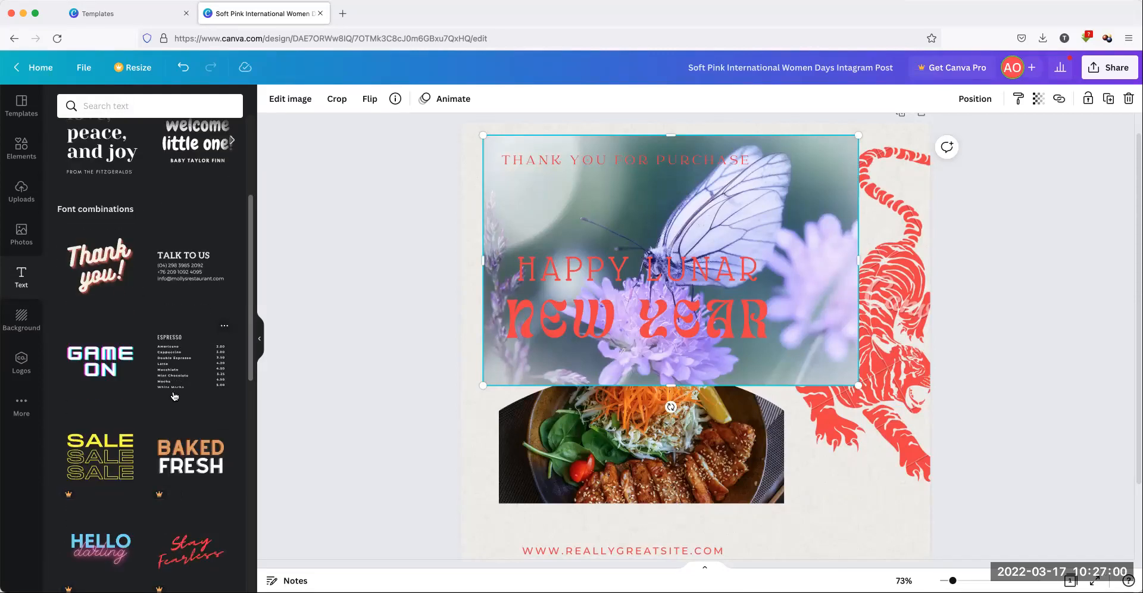
{"action": "scroll", "coordinate": [171, 403], "scroll_direction": "down", "scroll_amount": 1}
{"action": "scroll", "coordinate": [171, 404], "scroll_direction": "down", "scroll_amount": 2}
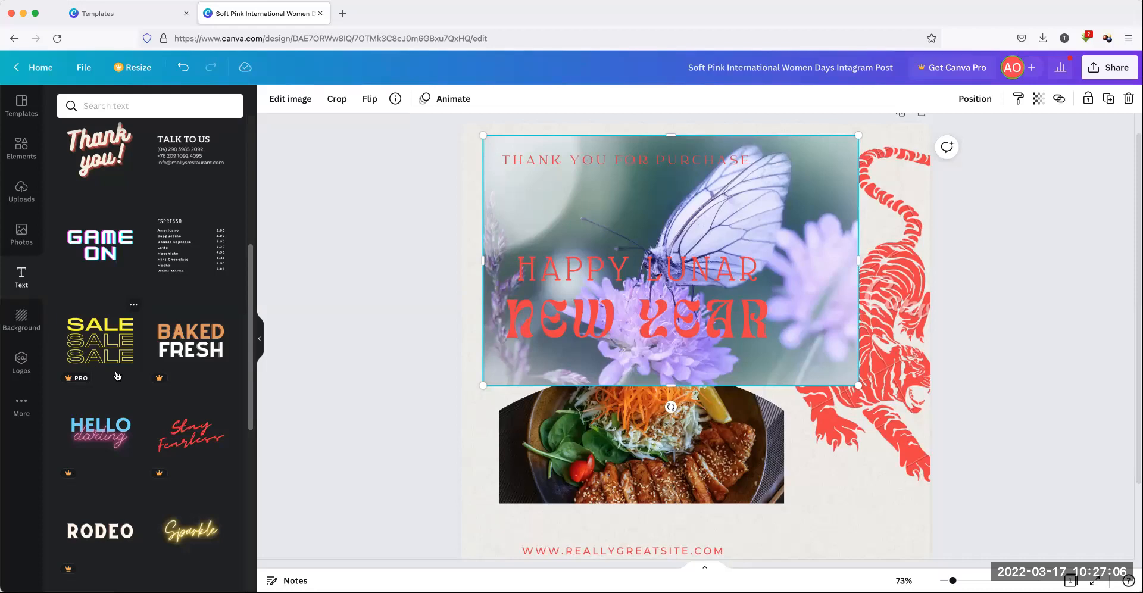
{"action": "scroll", "coordinate": [173, 402], "scroll_direction": "down", "scroll_amount": 3}
{"action": "scroll", "coordinate": [175, 407], "scroll_direction": "down", "scroll_amount": 6}
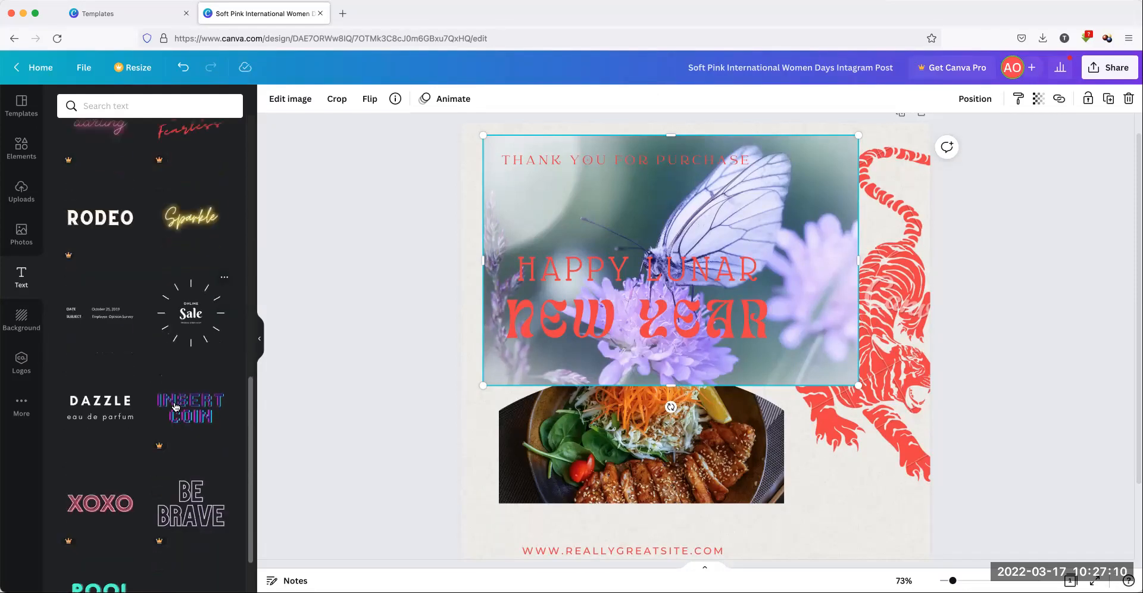
{"action": "scroll", "coordinate": [175, 406], "scroll_direction": "down", "scroll_amount": 2}
{"action": "scroll", "coordinate": [174, 402], "scroll_direction": "down", "scroll_amount": 4}
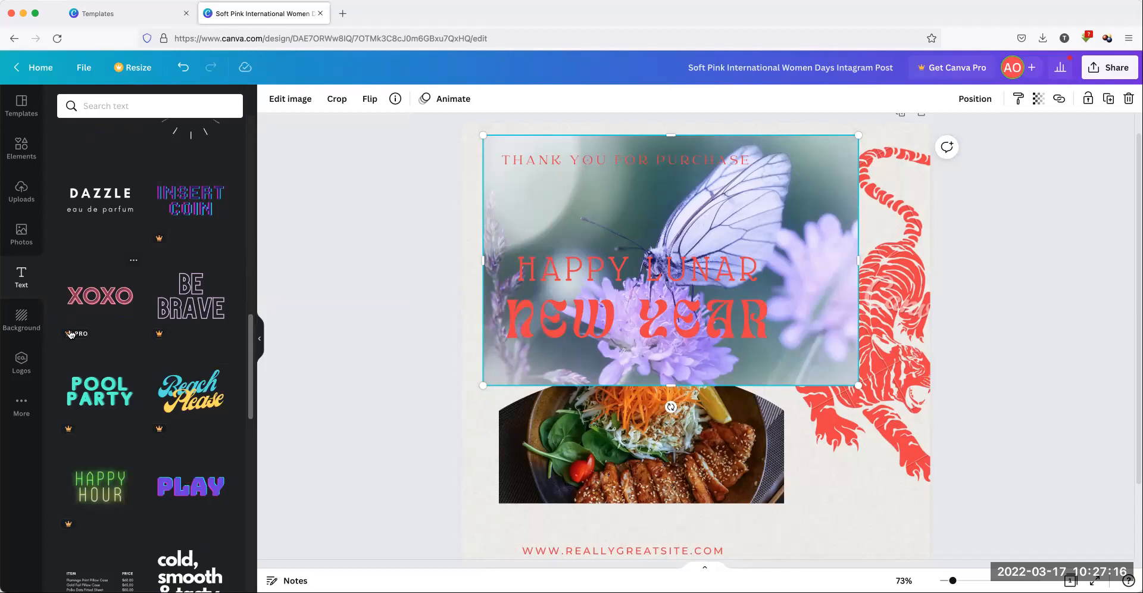
Look over the available background images, the brand kit logo and the additional Canva apps
{"action": "left_click", "coordinate": [28, 315]}
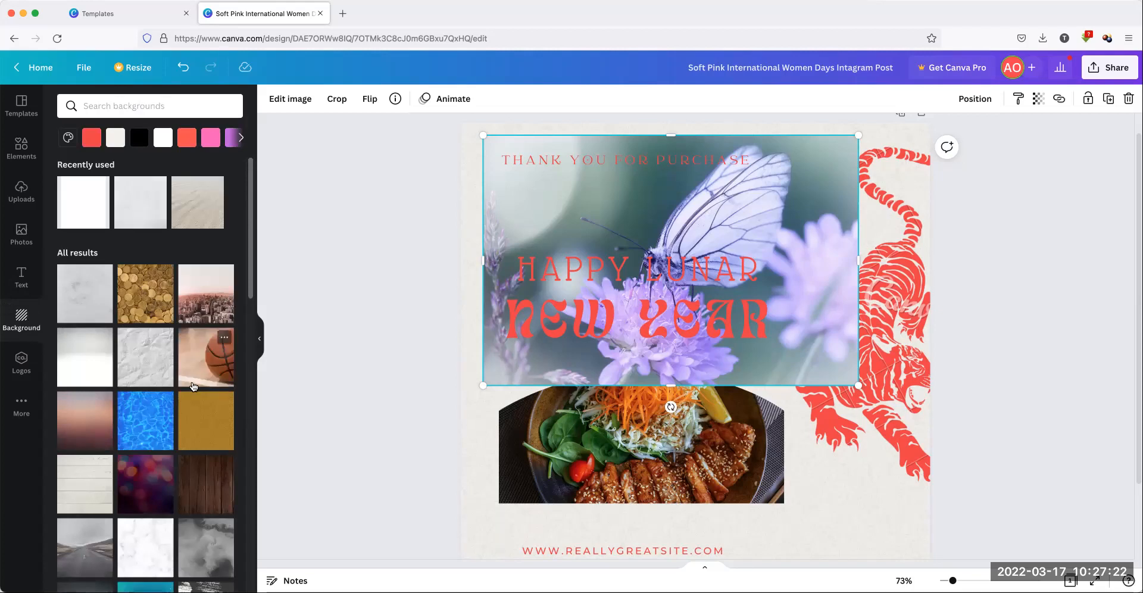
{"action": "scroll", "coordinate": [167, 417], "scroll_direction": "down", "scroll_amount": 3}
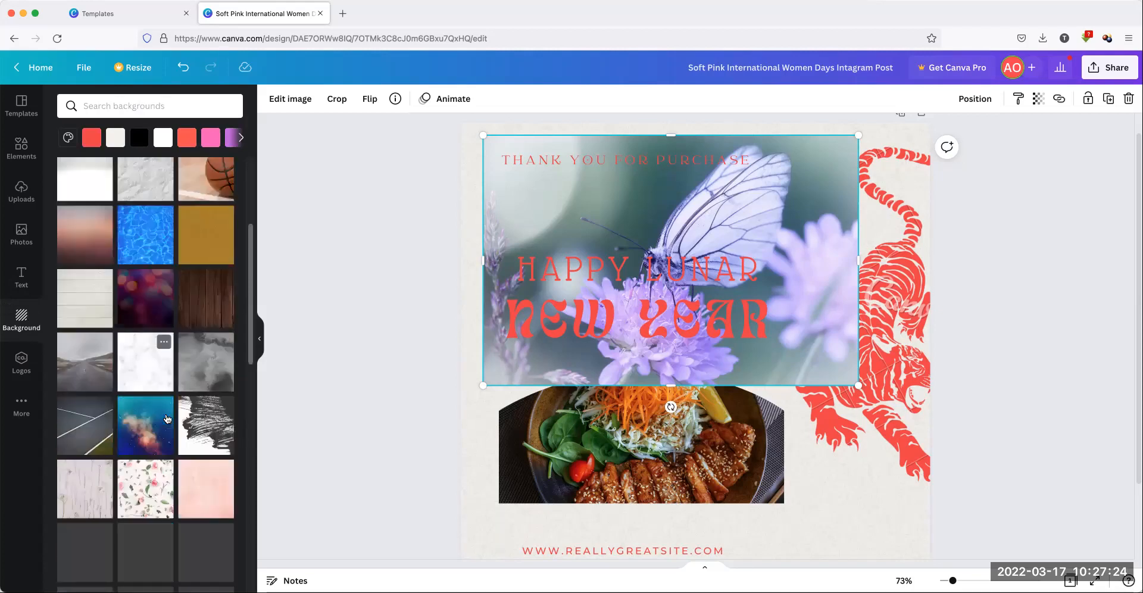
{"action": "scroll", "coordinate": [167, 418], "scroll_direction": "down", "scroll_amount": 2}
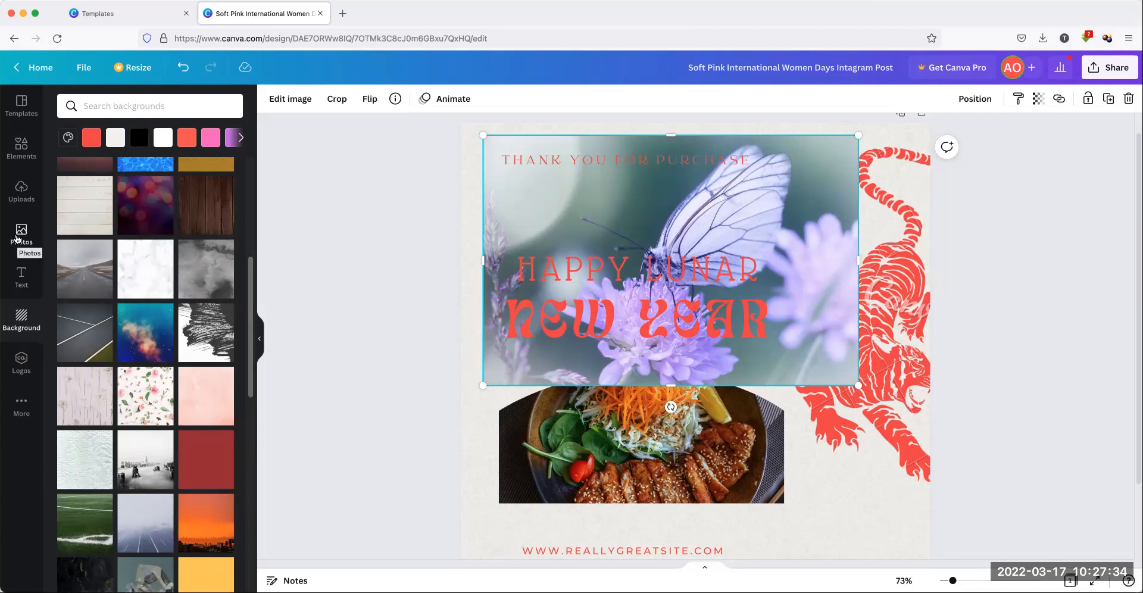
{"action": "left_click", "coordinate": [19, 368]}
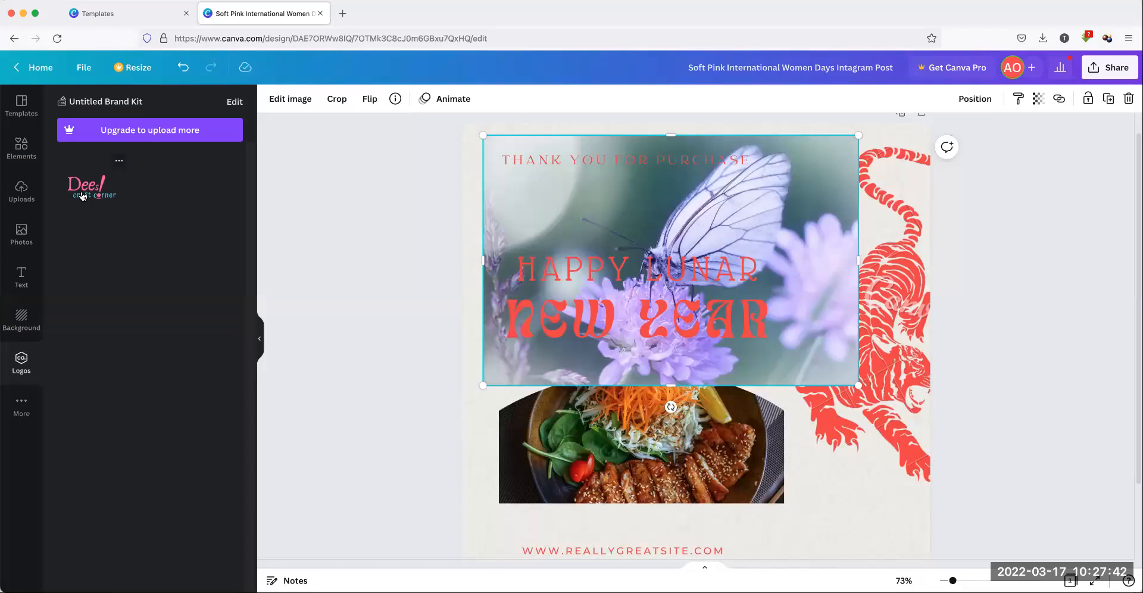
{"action": "left_click", "coordinate": [20, 409]}
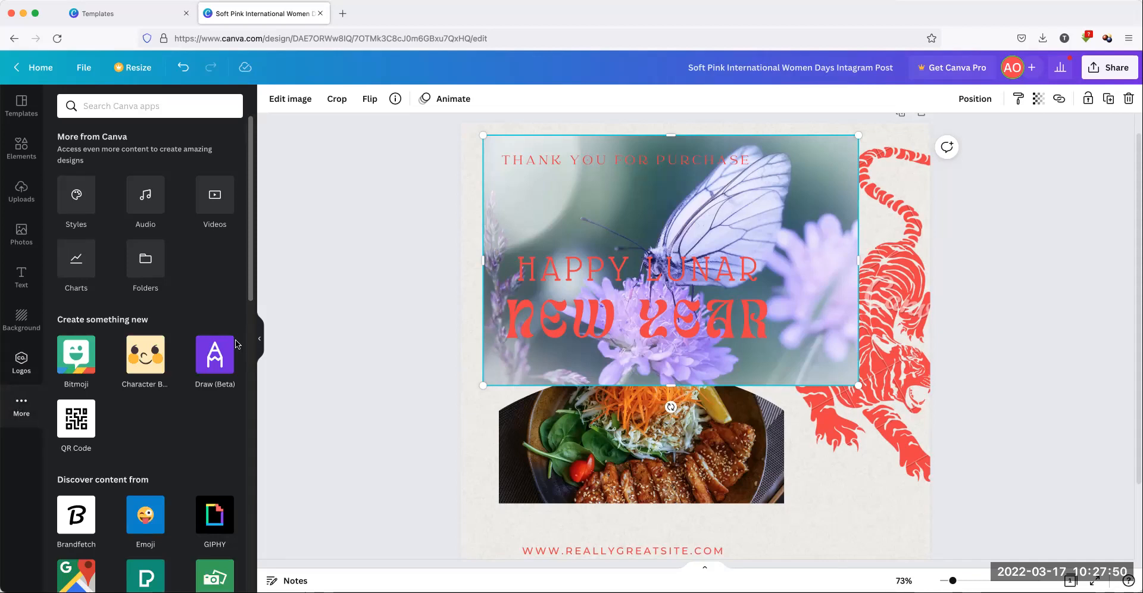
Move the butterfly photo down over the food photo and add a blank page after the first page
{"action": "left_click_drag", "start_coordinate": [815, 208], "coordinate": [801, 309]}
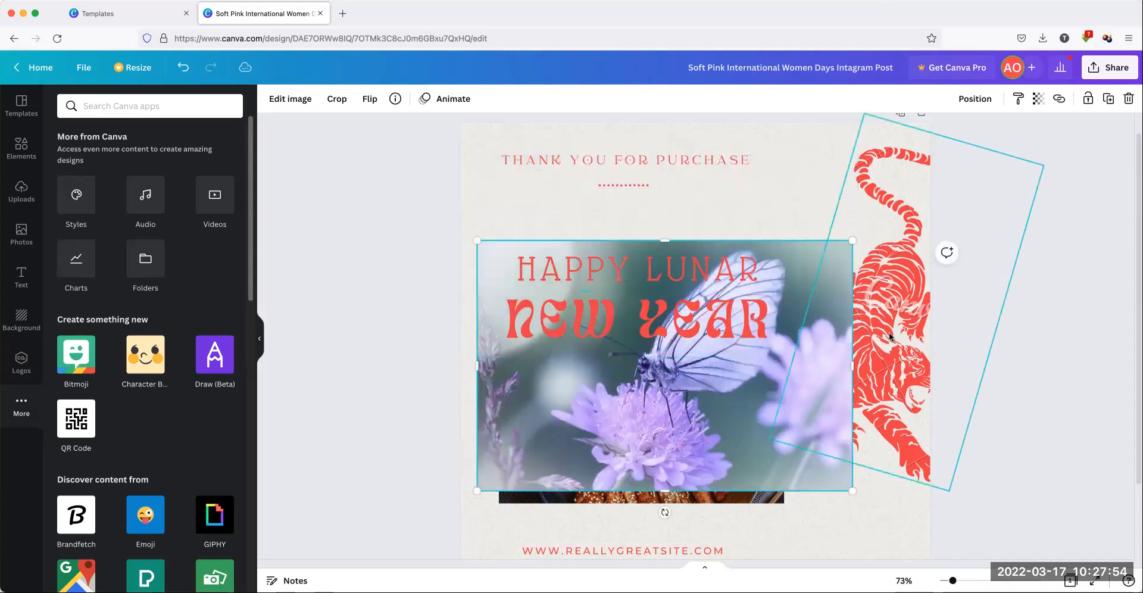
{"action": "scroll", "coordinate": [887, 338], "scroll_direction": "up", "scroll_amount": 1}
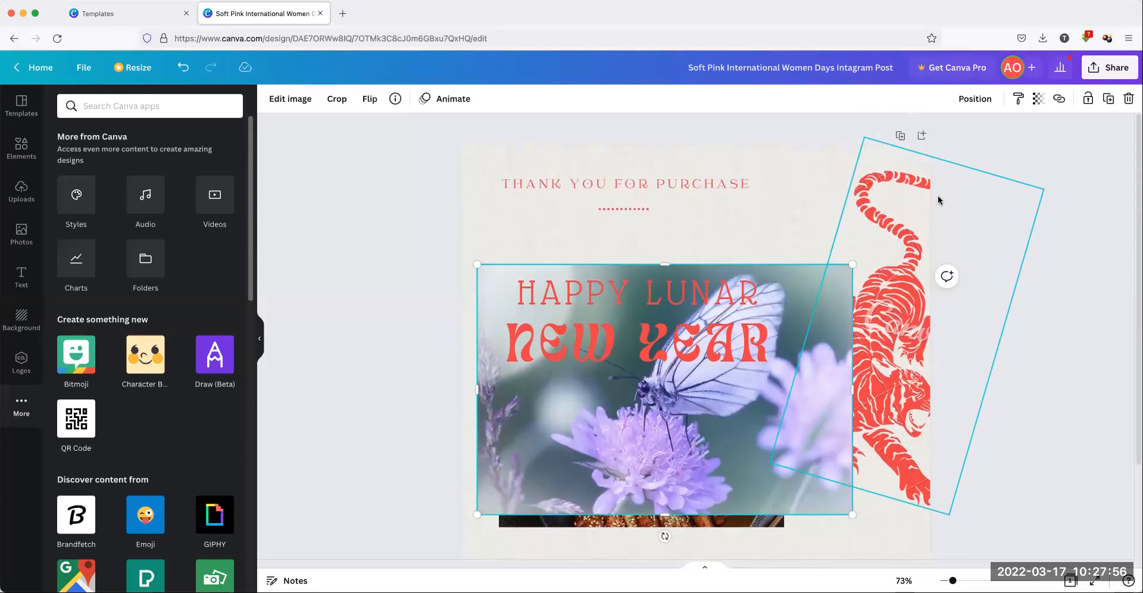
{"action": "left_click", "coordinate": [921, 136]}
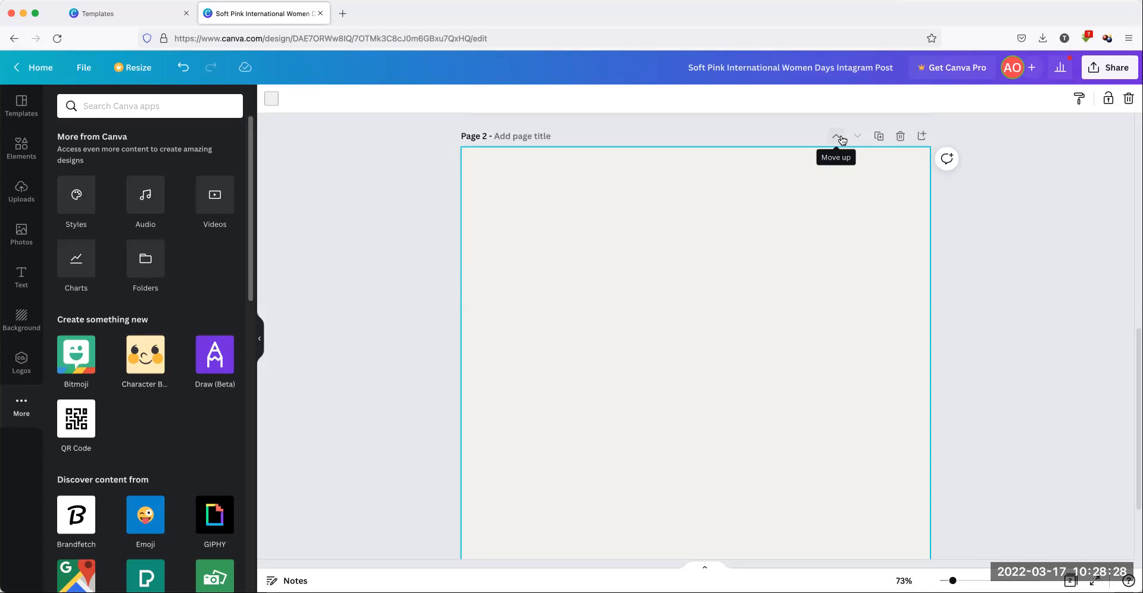
Duplicate the first page with the butterfly design and compare the copy with the original
{"action": "scroll", "coordinate": [827, 262], "scroll_direction": "up", "scroll_amount": 3}
{"action": "scroll", "coordinate": [827, 259], "scroll_direction": "up", "scroll_amount": 6}
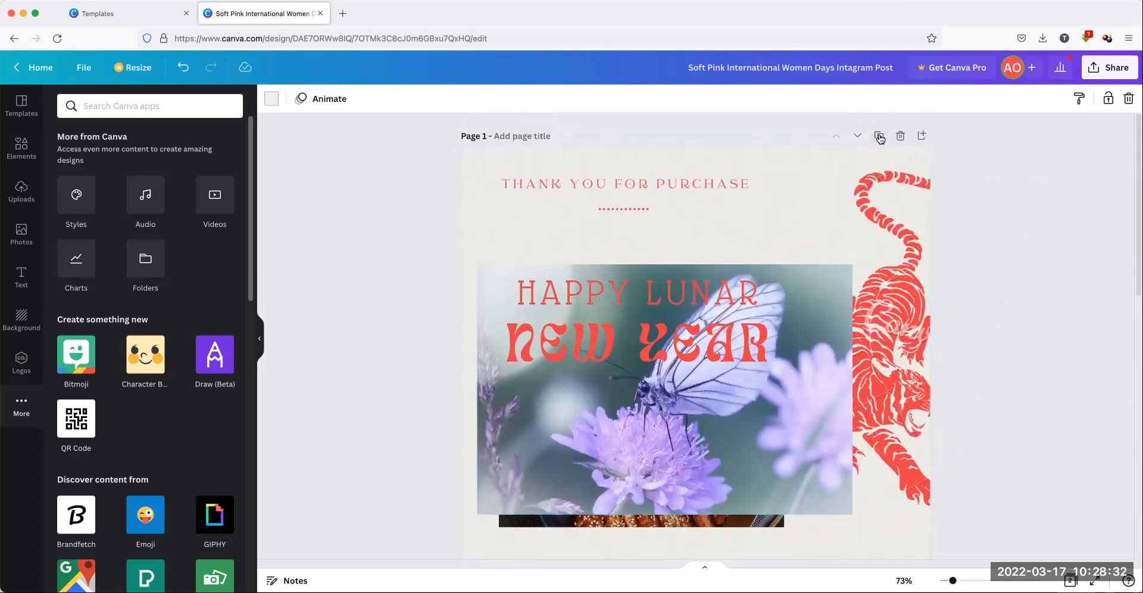
{"action": "left_click", "coordinate": [879, 135]}
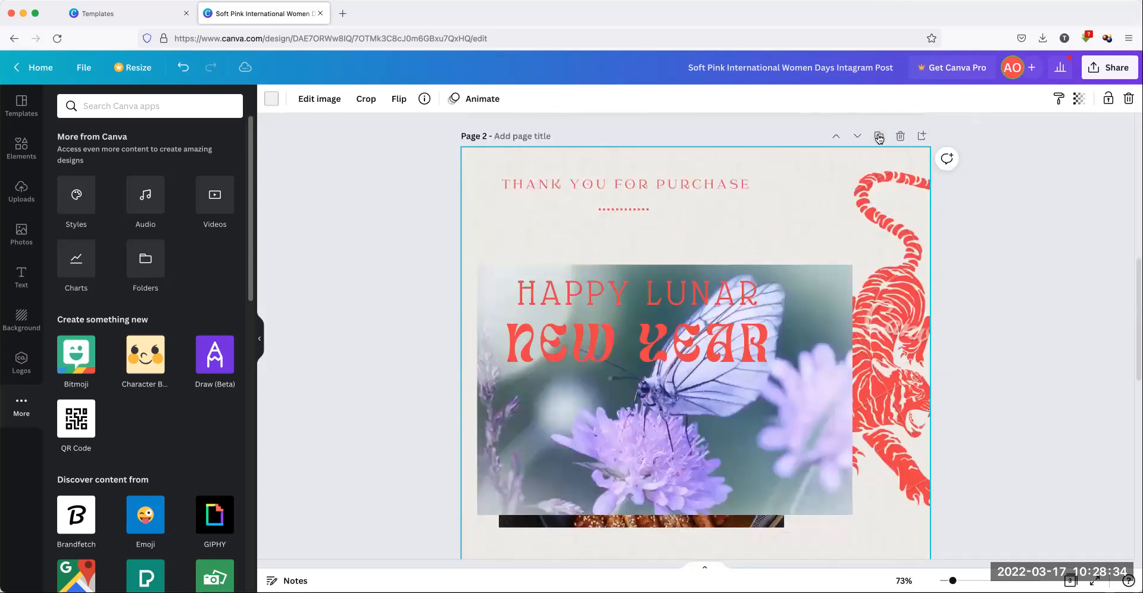
{"action": "scroll", "coordinate": [739, 283], "scroll_direction": "up", "scroll_amount": 3}
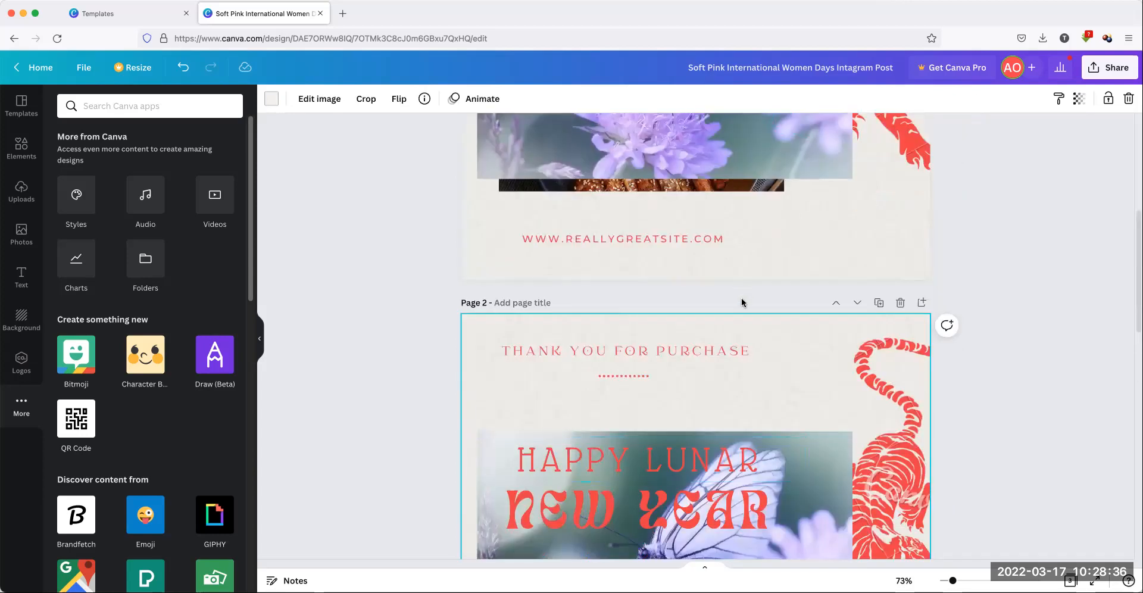
{"action": "scroll", "coordinate": [741, 303], "scroll_direction": "up", "scroll_amount": 5}
{"action": "scroll", "coordinate": [741, 302], "scroll_direction": "down", "scroll_amount": 3}
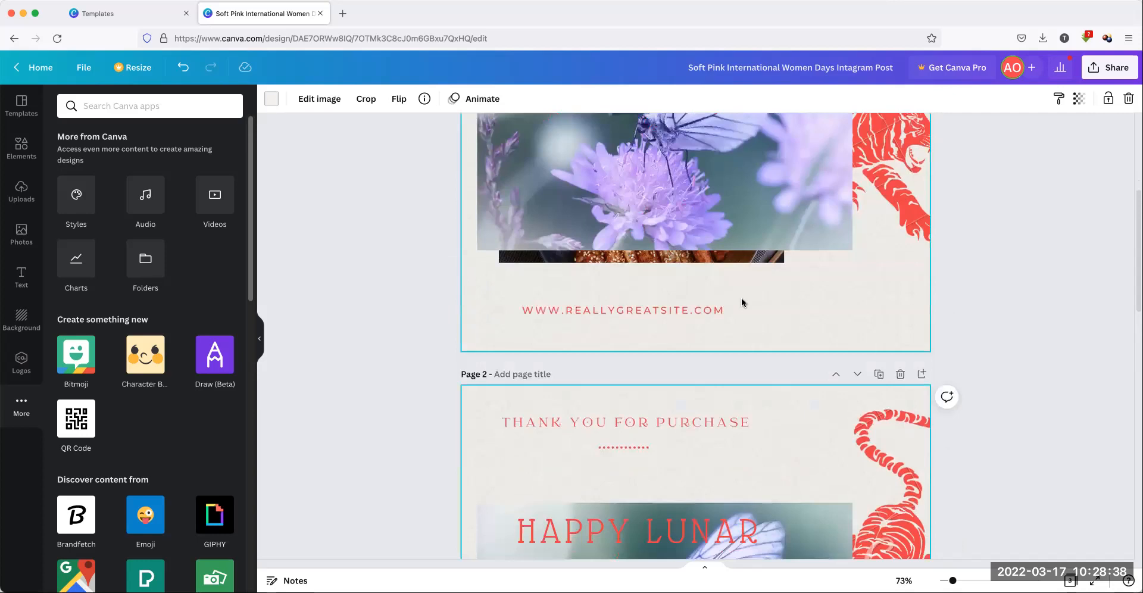
Move the blank third page up one position, between the two butterfly design pages
{"action": "scroll", "coordinate": [741, 298], "scroll_direction": "down", "scroll_amount": 4}
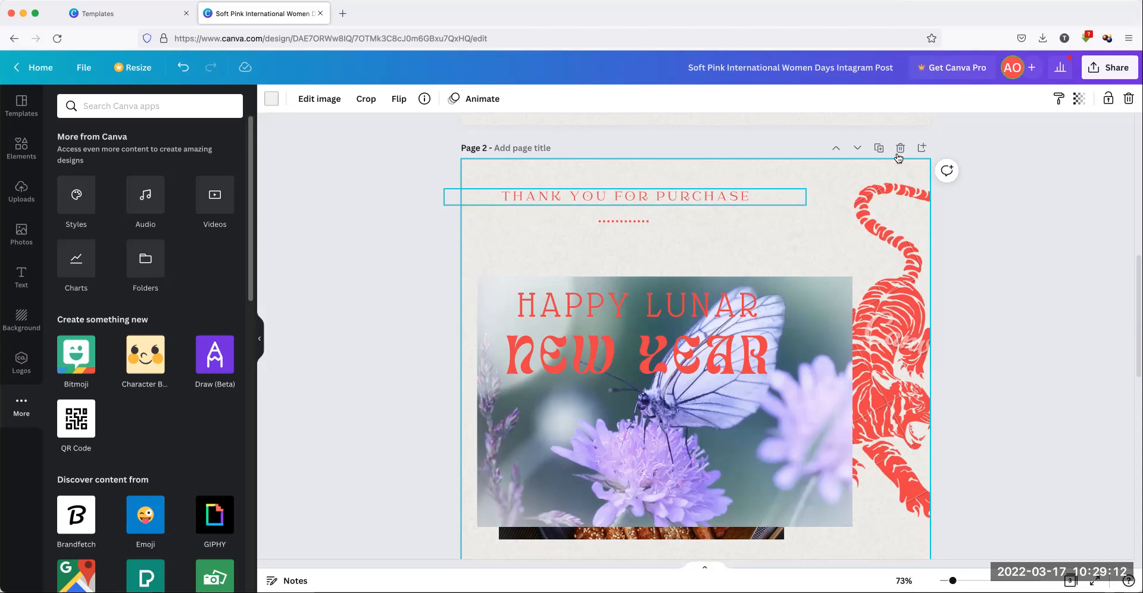
{"action": "scroll", "coordinate": [766, 312], "scroll_direction": "up", "scroll_amount": 6}
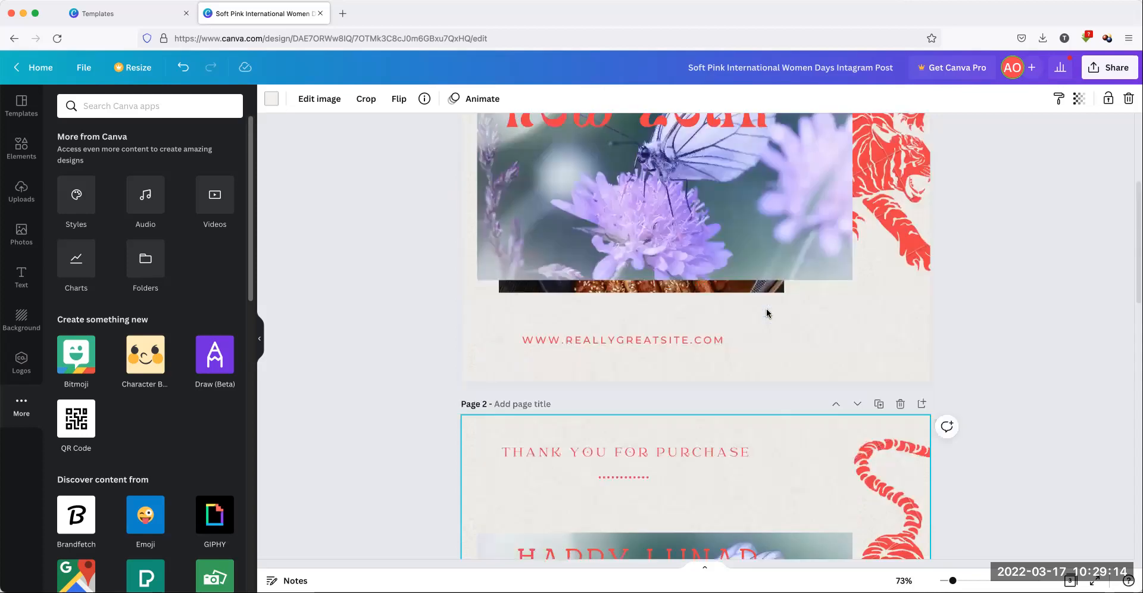
{"action": "scroll", "coordinate": [766, 312], "scroll_direction": "down", "scroll_amount": 10}
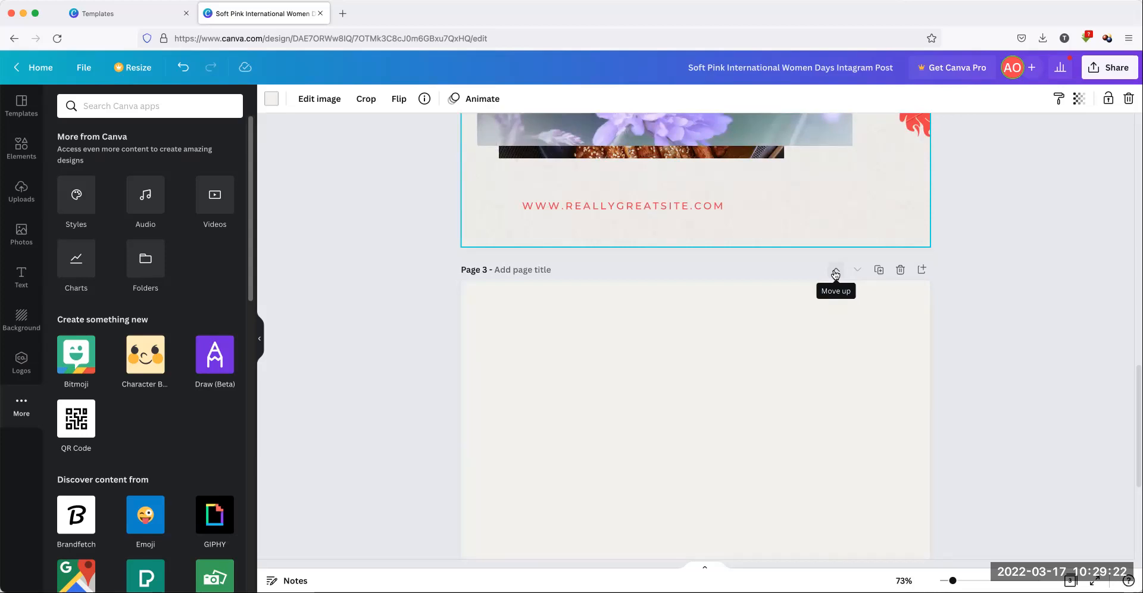
{"action": "left_click", "coordinate": [835, 272]}
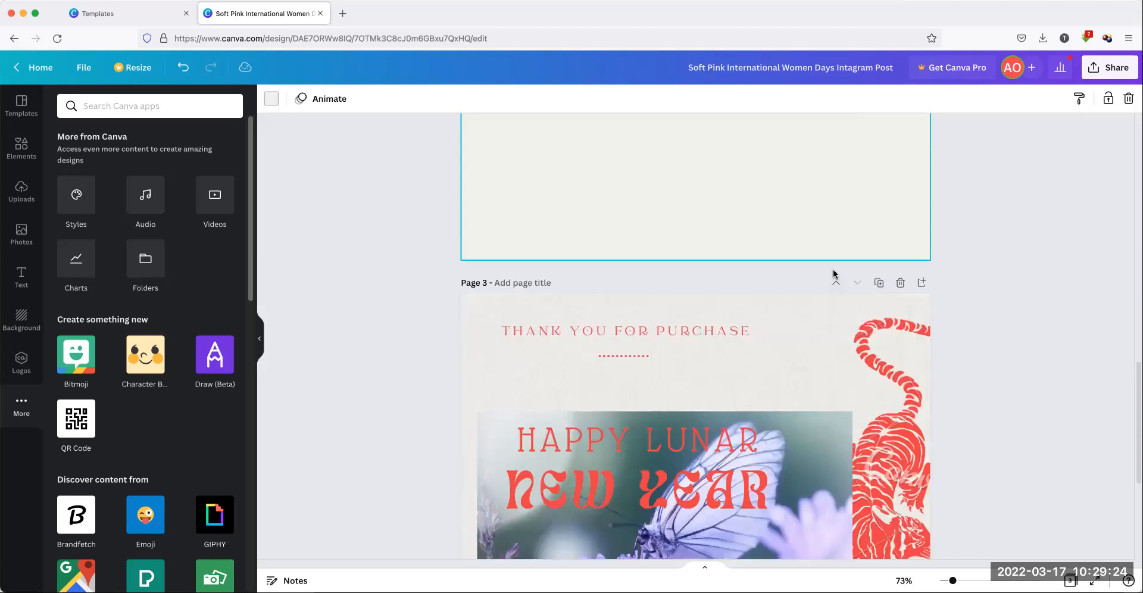
{"action": "scroll", "coordinate": [868, 450], "scroll_direction": "up", "scroll_amount": 3}
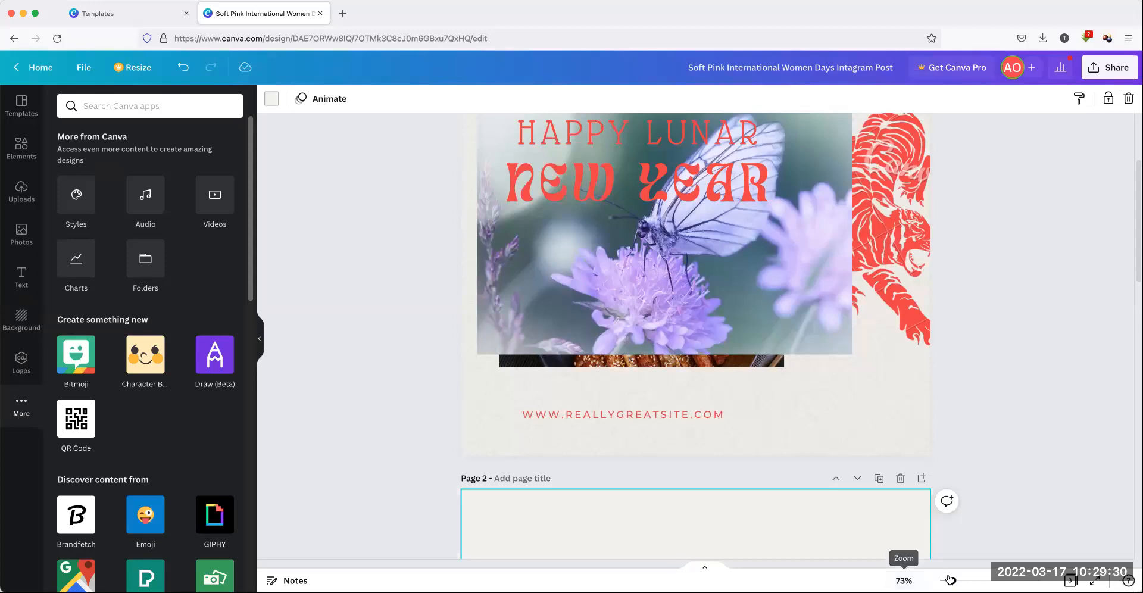
Move the blank second page down to the end of the design and delete it
{"action": "left_click_drag", "start_coordinate": [952, 580], "coordinate": [943, 580]}
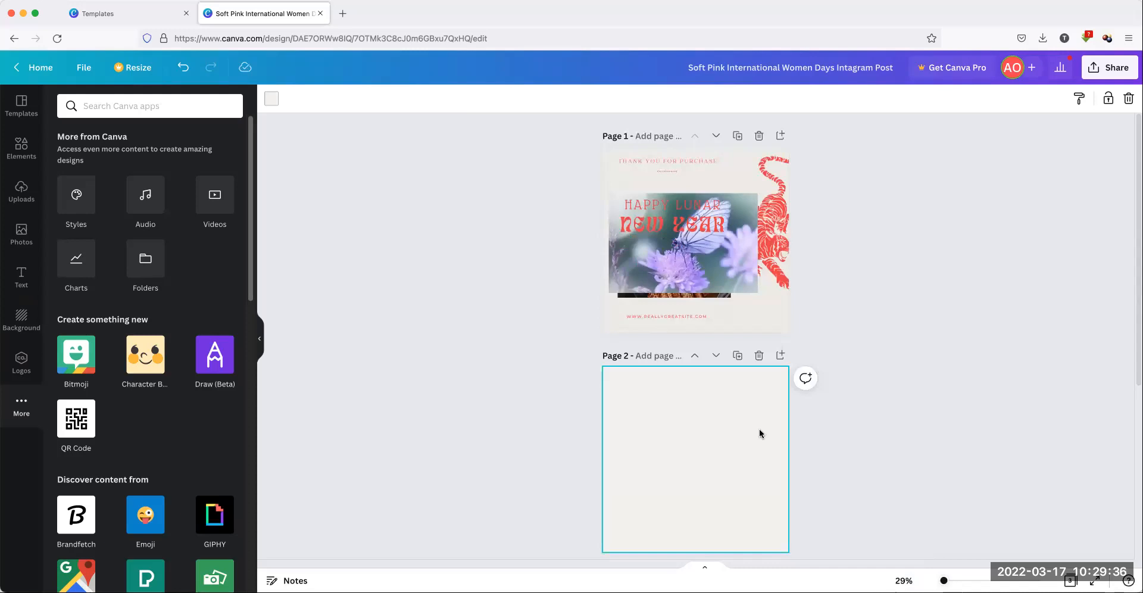
{"action": "scroll", "coordinate": [745, 437], "scroll_direction": "down", "scroll_amount": 5}
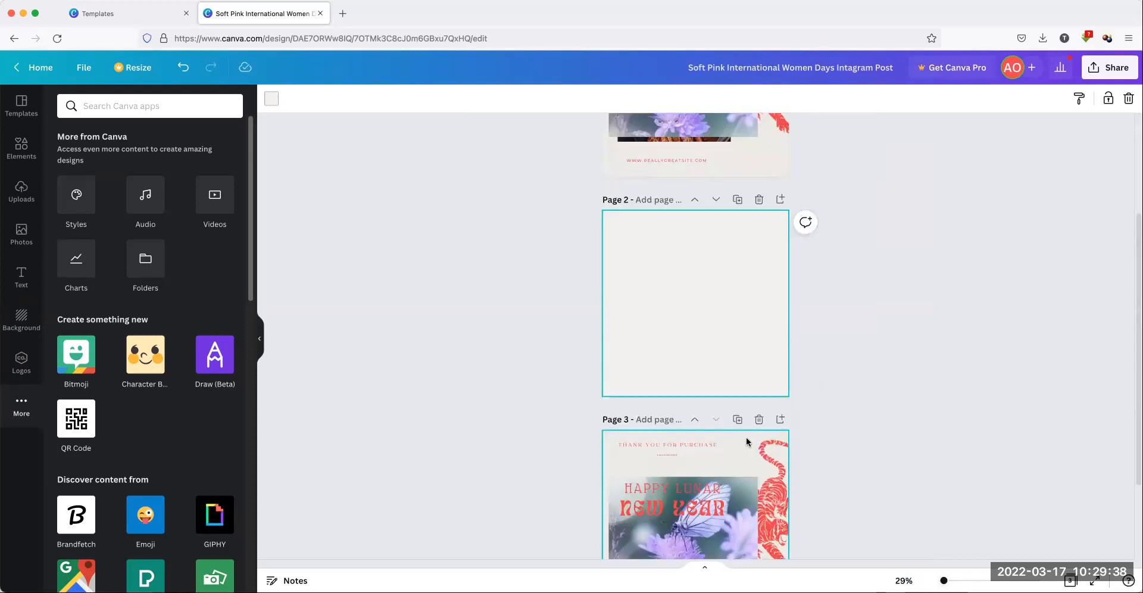
{"action": "scroll", "coordinate": [745, 437], "scroll_direction": "up", "scroll_amount": 2}
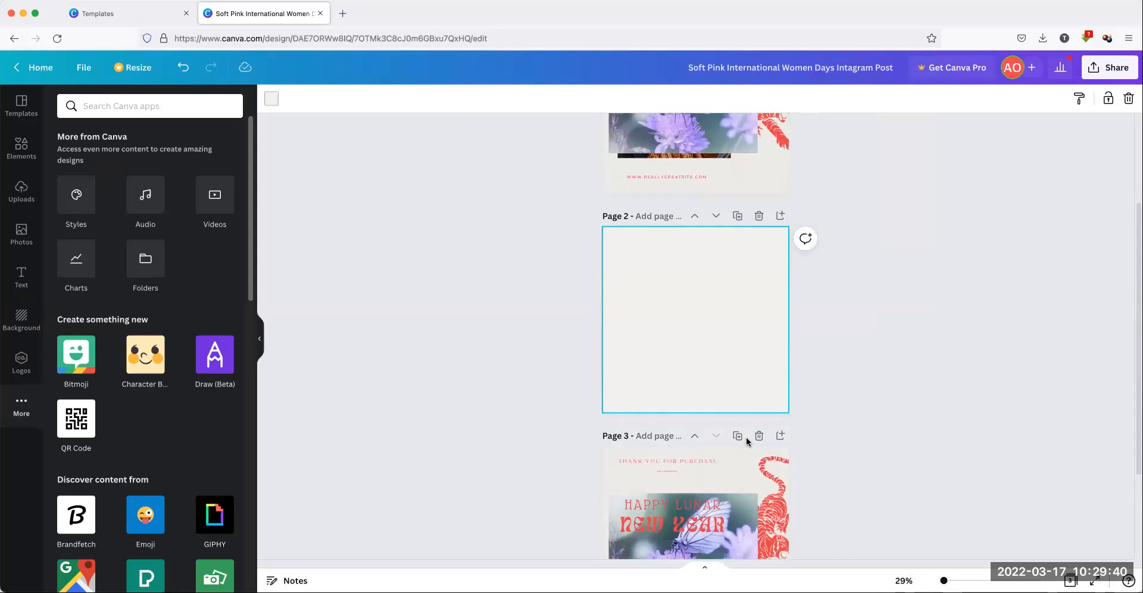
{"action": "left_click", "coordinate": [716, 215]}
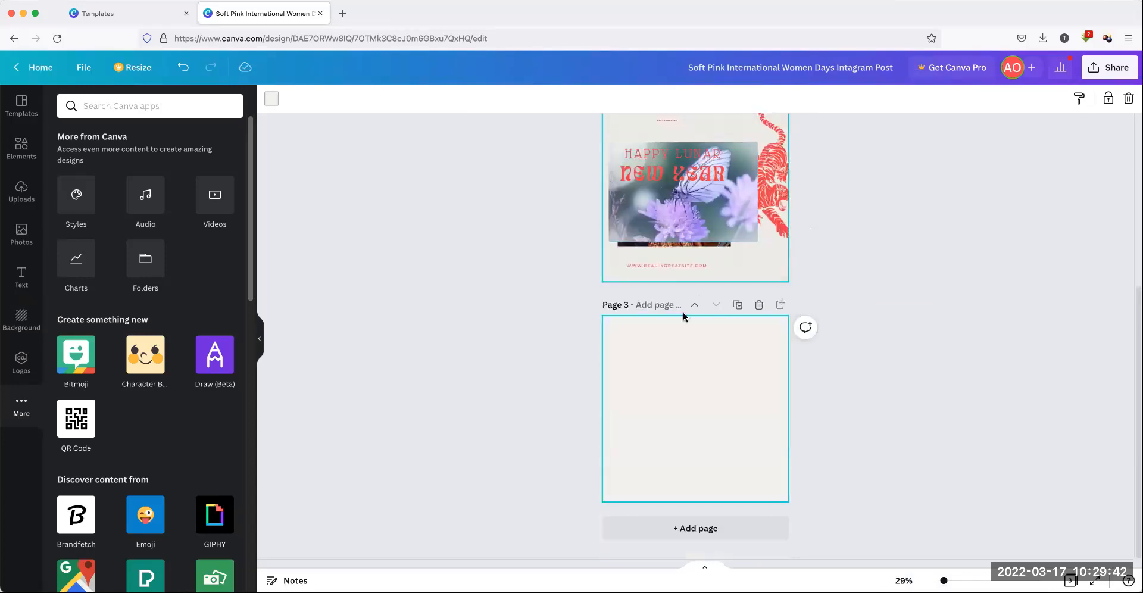
{"action": "left_click", "coordinate": [758, 305]}
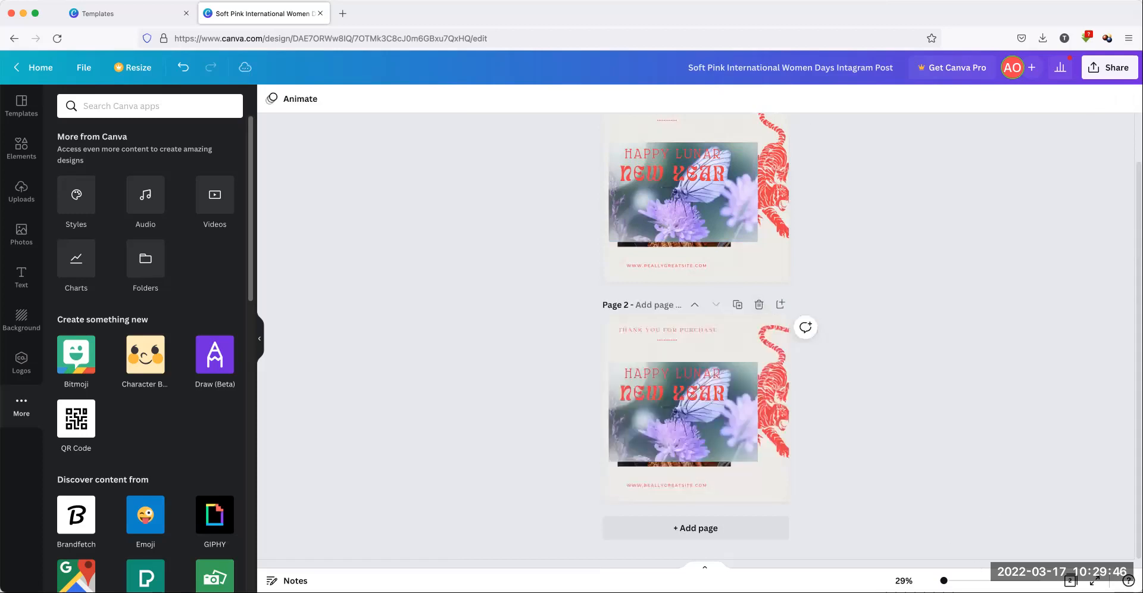
{"action": "left_click_drag", "start_coordinate": [944, 581], "coordinate": [978, 580]}
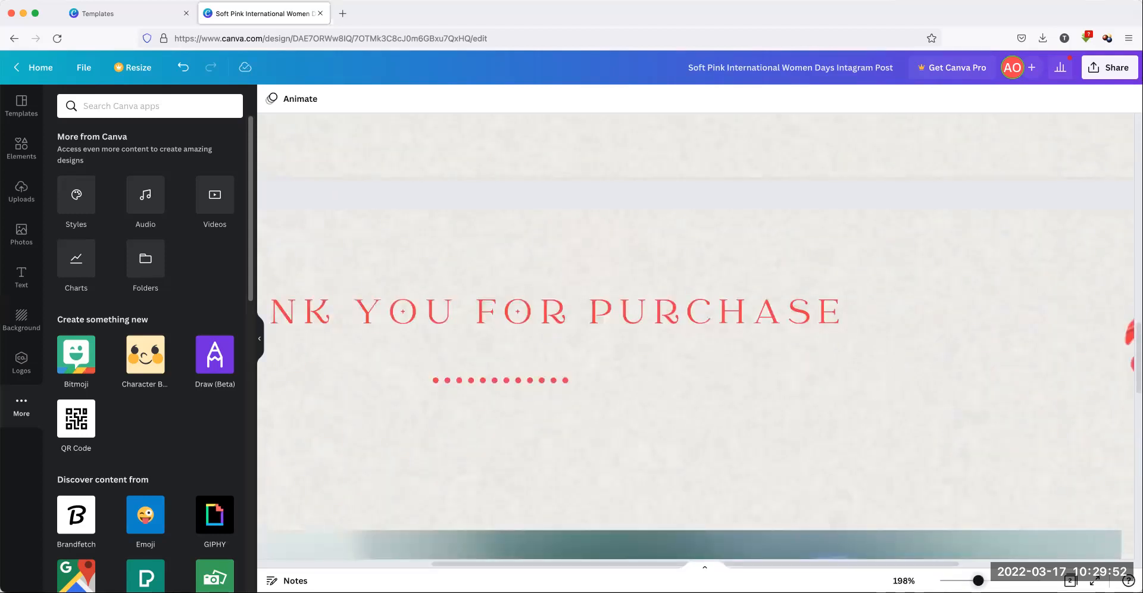
Zoom the canvas out to 68% and look over the second page's design
{"action": "left_click_drag", "start_coordinate": [978, 580], "coordinate": [954, 581]}
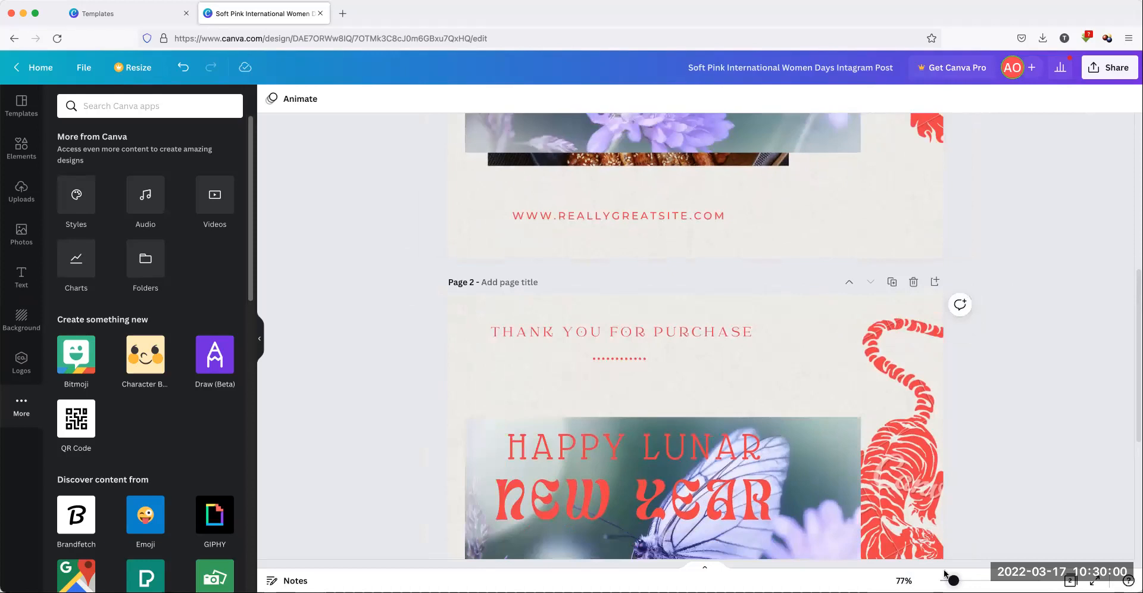
{"action": "scroll", "coordinate": [777, 461], "scroll_direction": "down", "scroll_amount": 5}
{"action": "scroll", "coordinate": [777, 464], "scroll_direction": "up", "scroll_amount": 2}
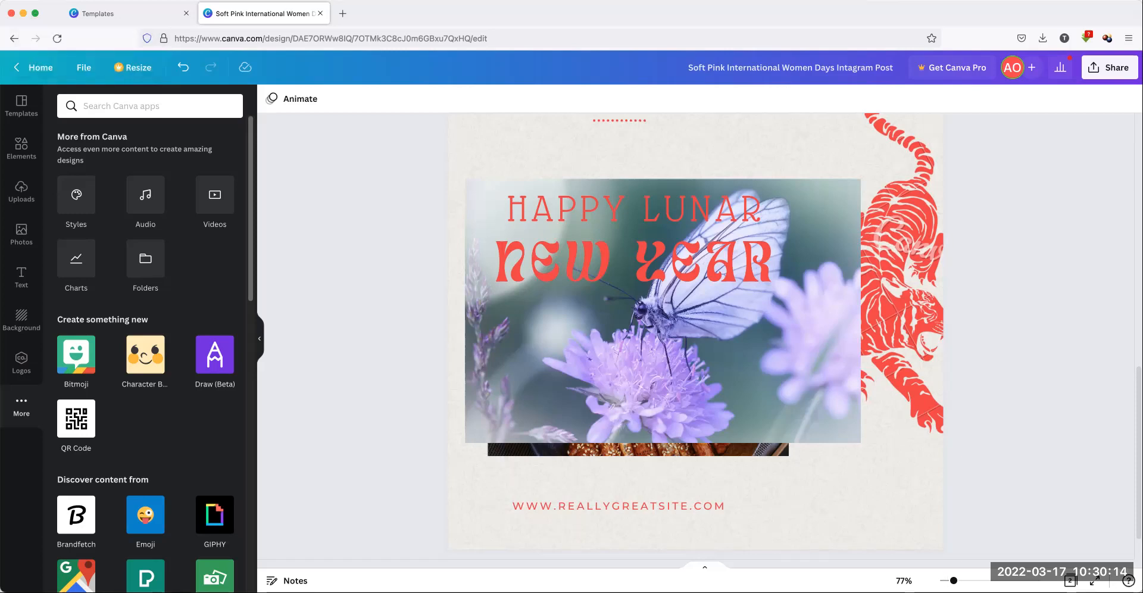
{"action": "left_click_drag", "start_coordinate": [954, 581], "coordinate": [952, 580]}
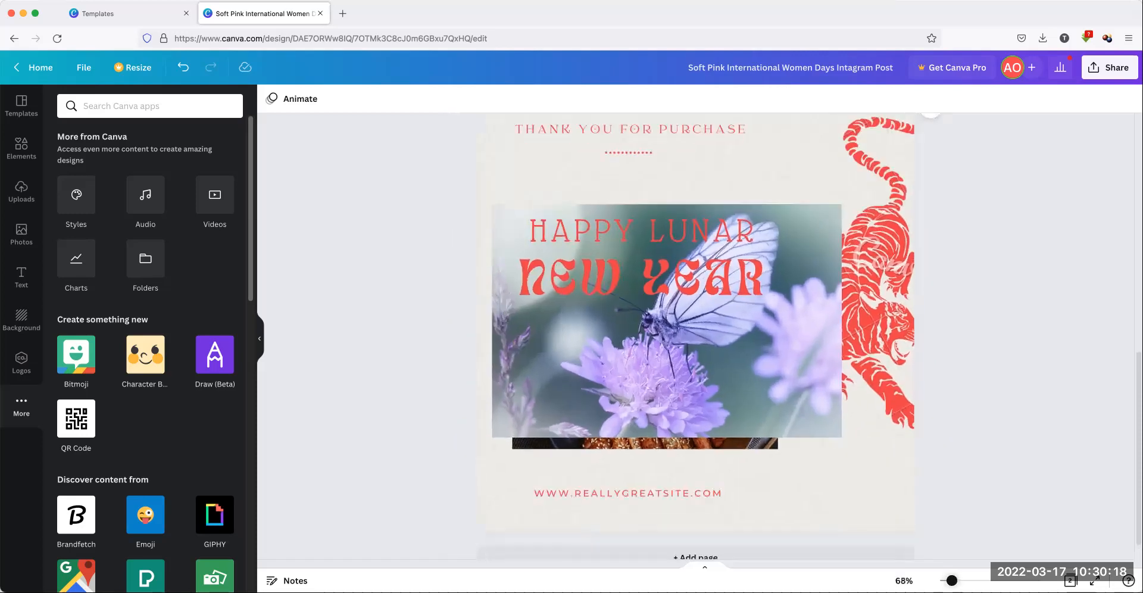
{"action": "scroll", "coordinate": [930, 549], "scroll_direction": "up", "scroll_amount": 2}
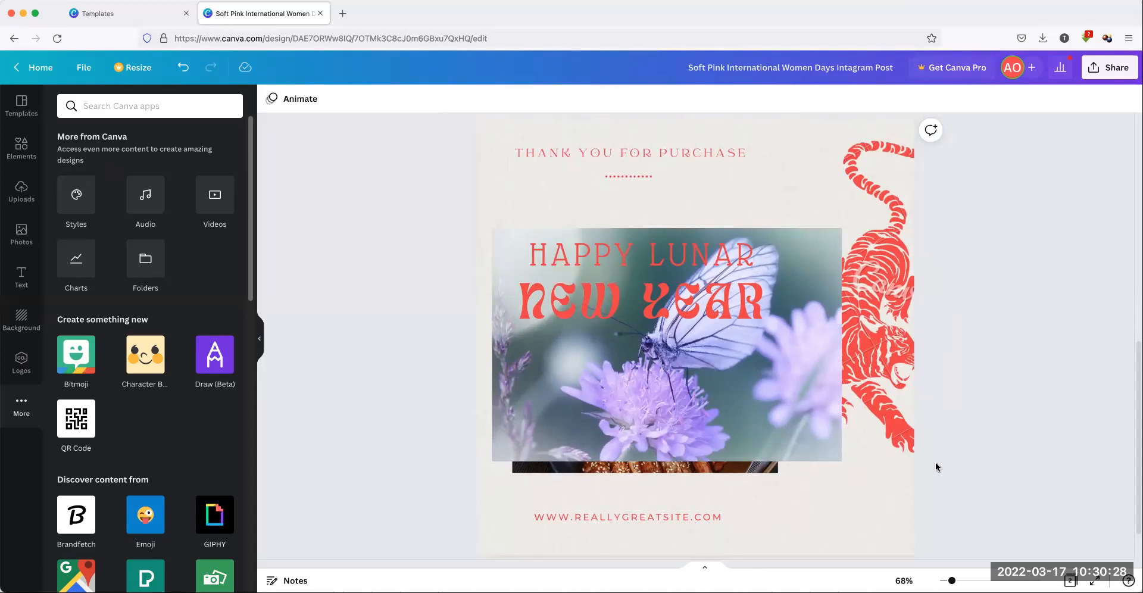
Delete the butterfly photo from the first page
{"action": "scroll", "coordinate": [763, 377], "scroll_direction": "up", "scroll_amount": 5}
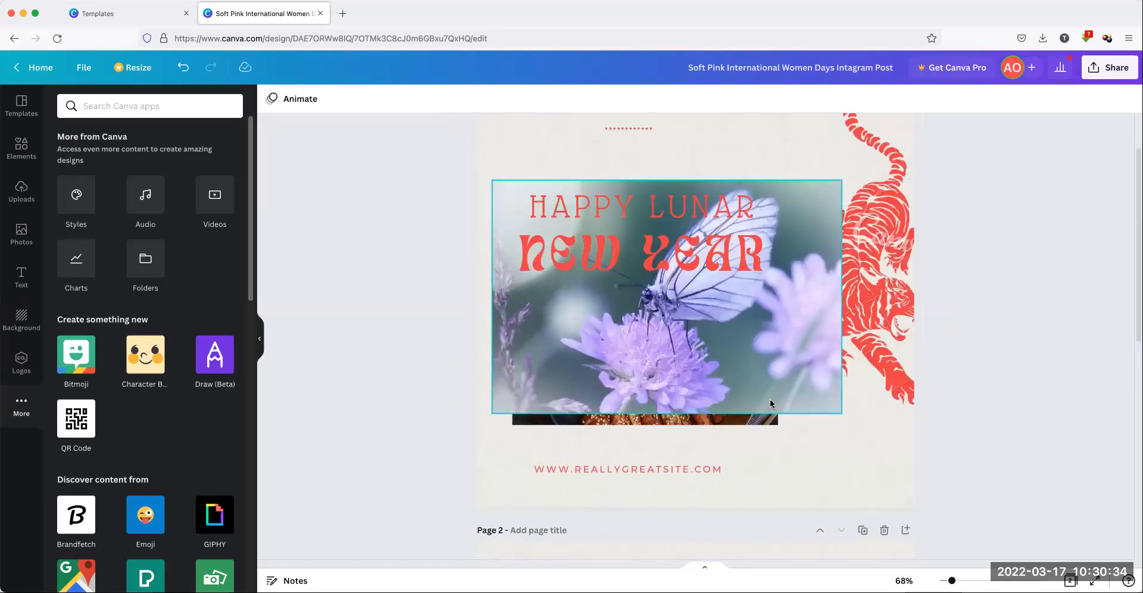
{"action": "scroll", "coordinate": [769, 402], "scroll_direction": "up", "scroll_amount": 2}
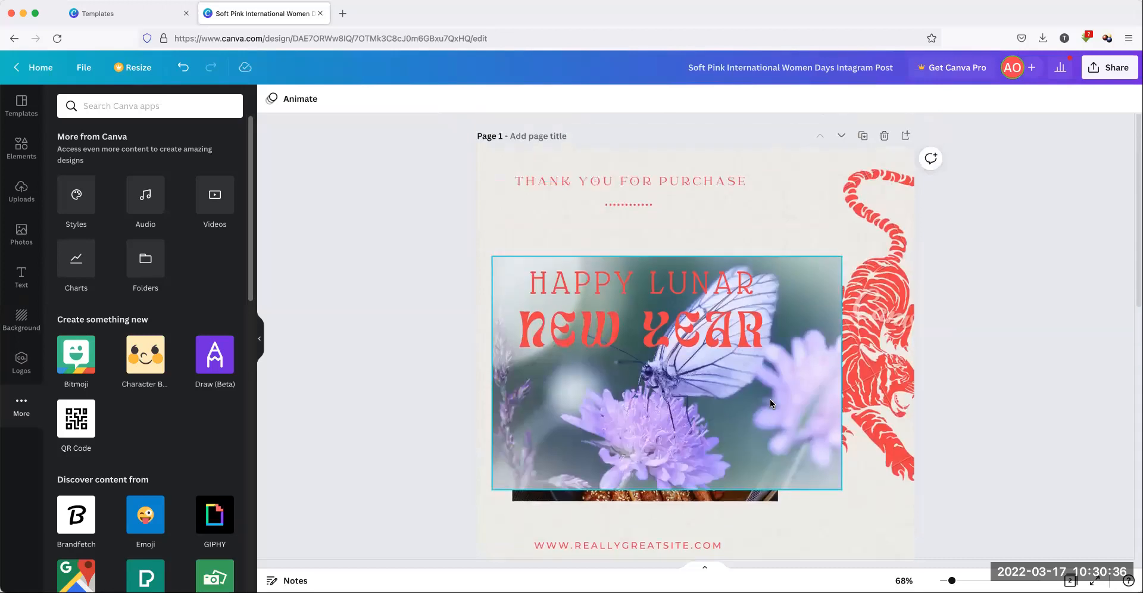
{"action": "left_click", "coordinate": [790, 421]}
{"action": "key", "text": "Delete"}
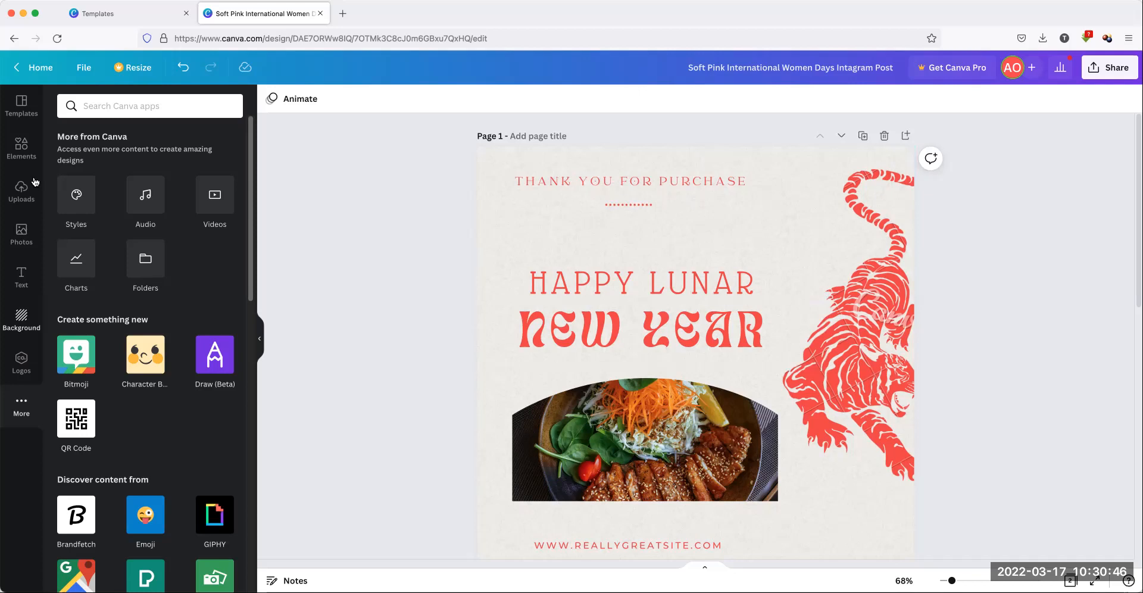
Apply the tan "Pop Up at" template from the Animated Instagram Post templates to page 1 and compare it with page 2
{"action": "left_click", "coordinate": [22, 105]}
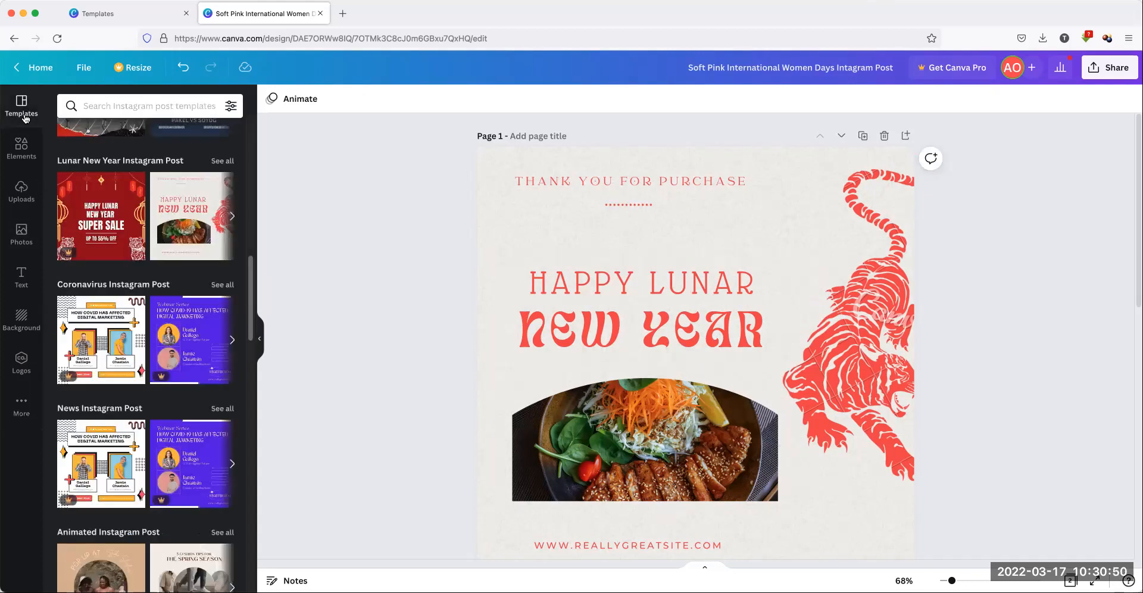
{"action": "scroll", "coordinate": [96, 416], "scroll_direction": "down", "scroll_amount": 5}
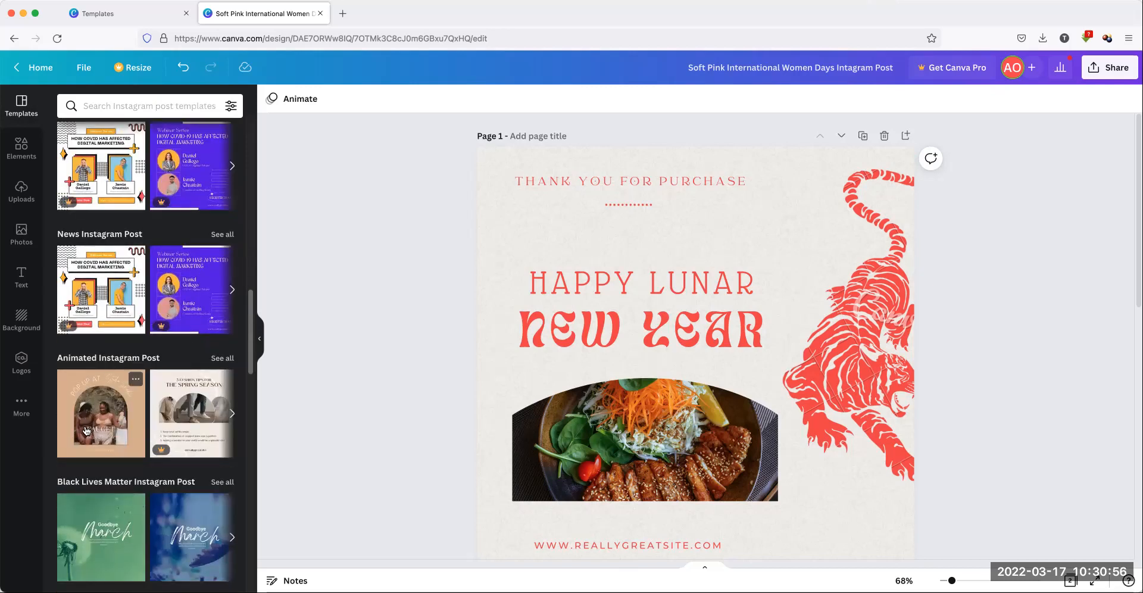
{"action": "left_click", "coordinate": [86, 430]}
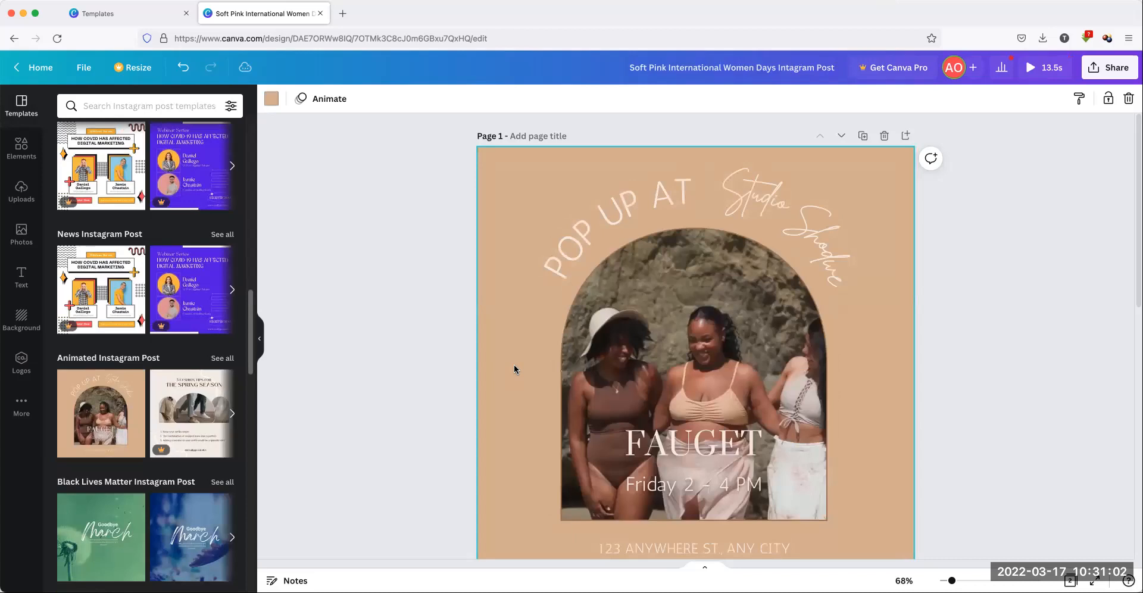
{"action": "scroll", "coordinate": [514, 369], "scroll_direction": "down", "scroll_amount": 5}
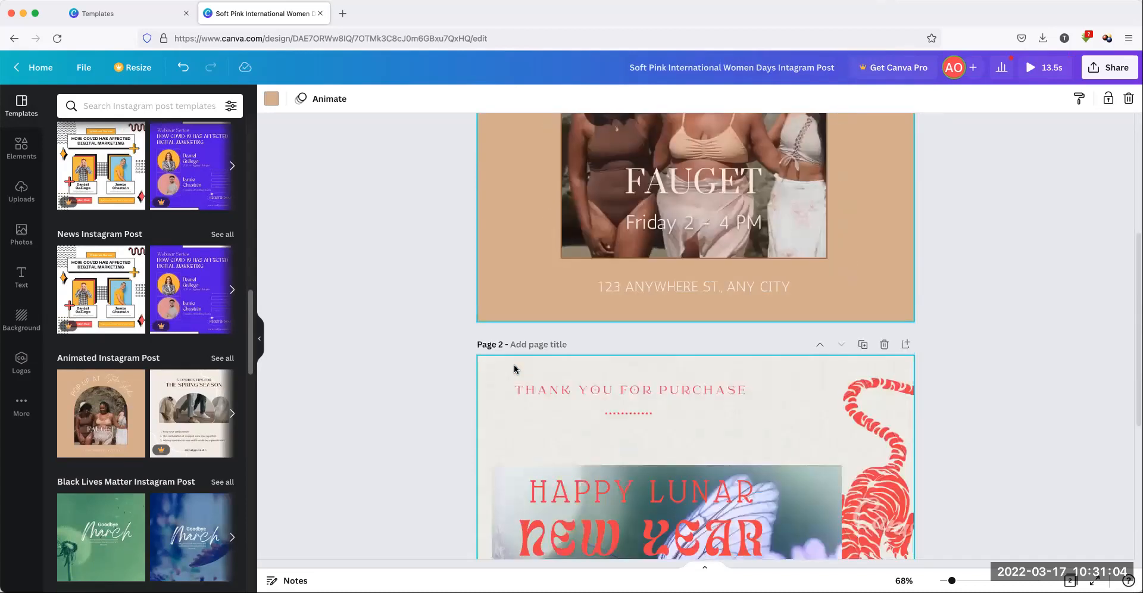
{"action": "scroll", "coordinate": [512, 366], "scroll_direction": "up", "scroll_amount": 2}
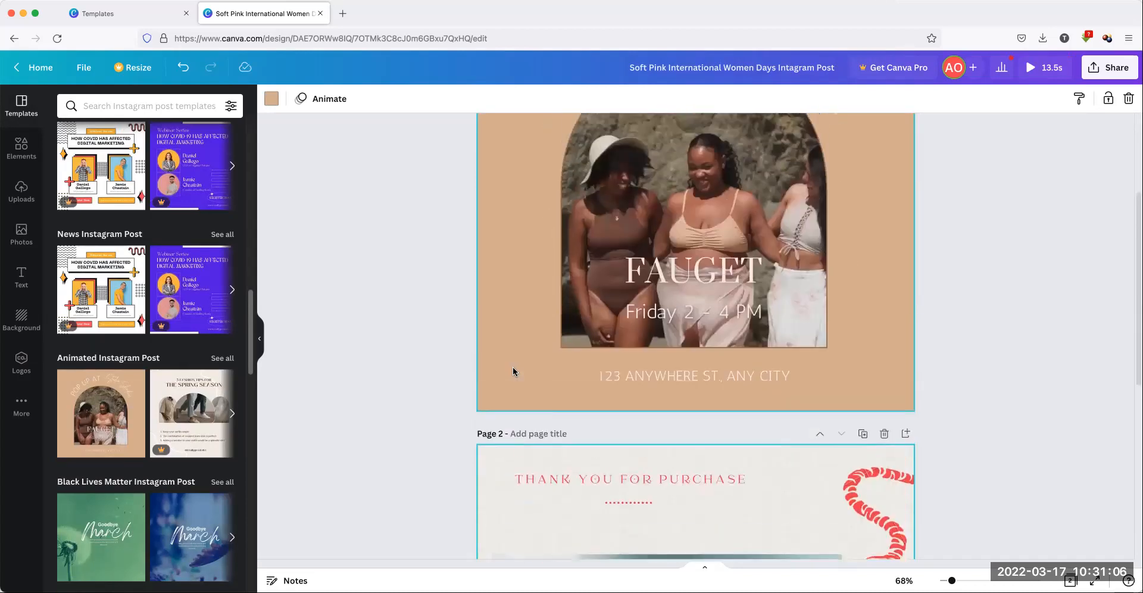
{"action": "scroll", "coordinate": [513, 367], "scroll_direction": "down", "scroll_amount": 2}
{"action": "scroll", "coordinate": [514, 371], "scroll_direction": "down", "scroll_amount": 2}
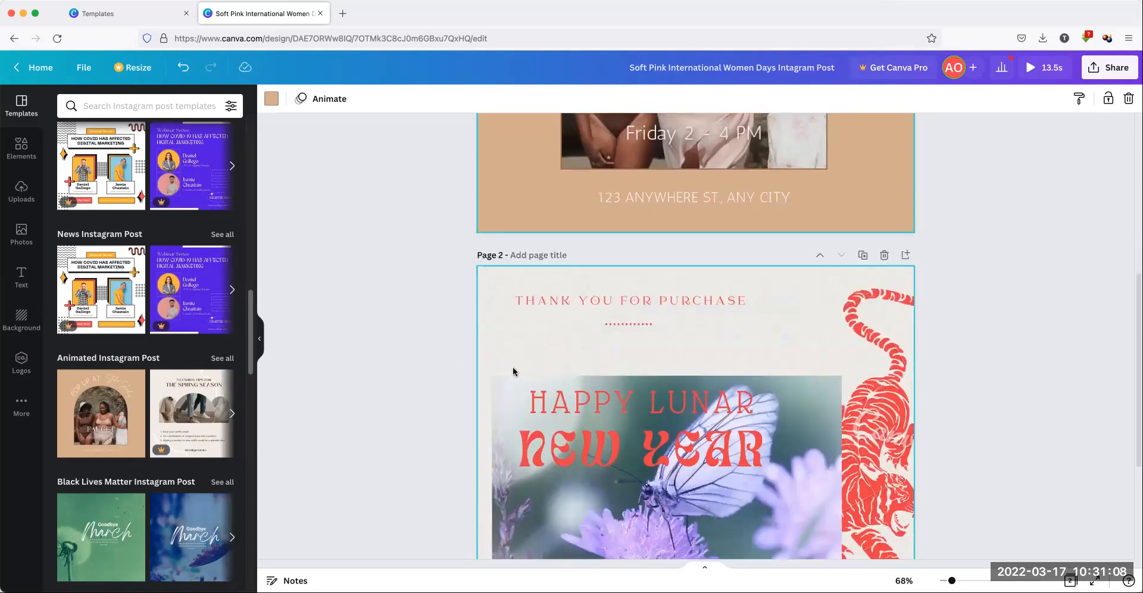
{"action": "scroll", "coordinate": [513, 371], "scroll_direction": "up", "scroll_amount": 6}
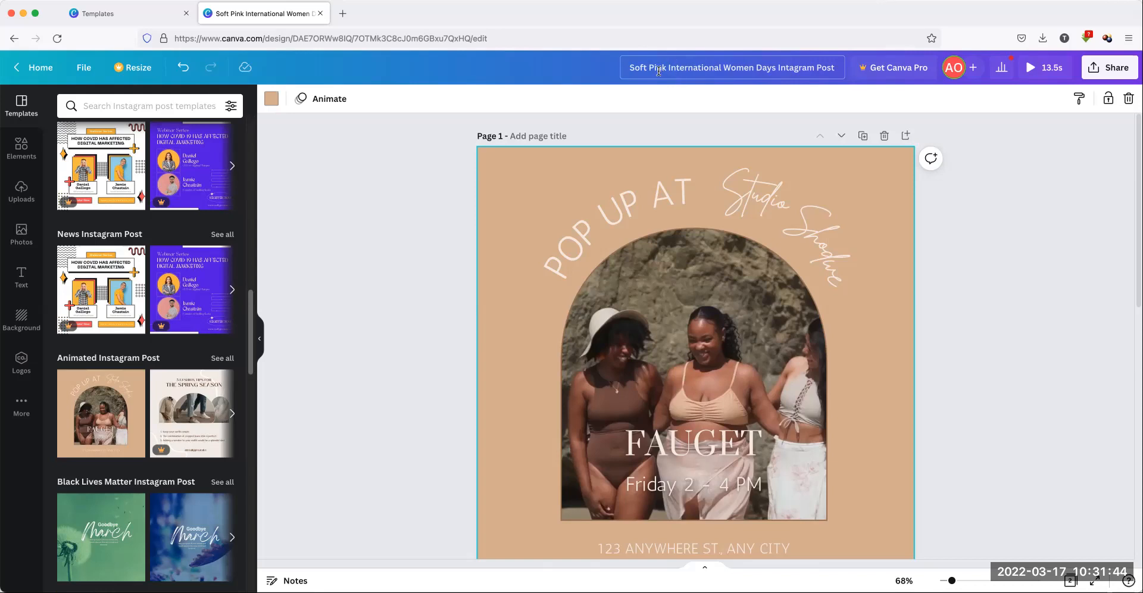
Rename the design as "canva practice"
{"action": "left_click", "coordinate": [735, 69]}
{"action": "left_click_drag", "start_coordinate": [628, 68], "coordinate": [843, 68]}
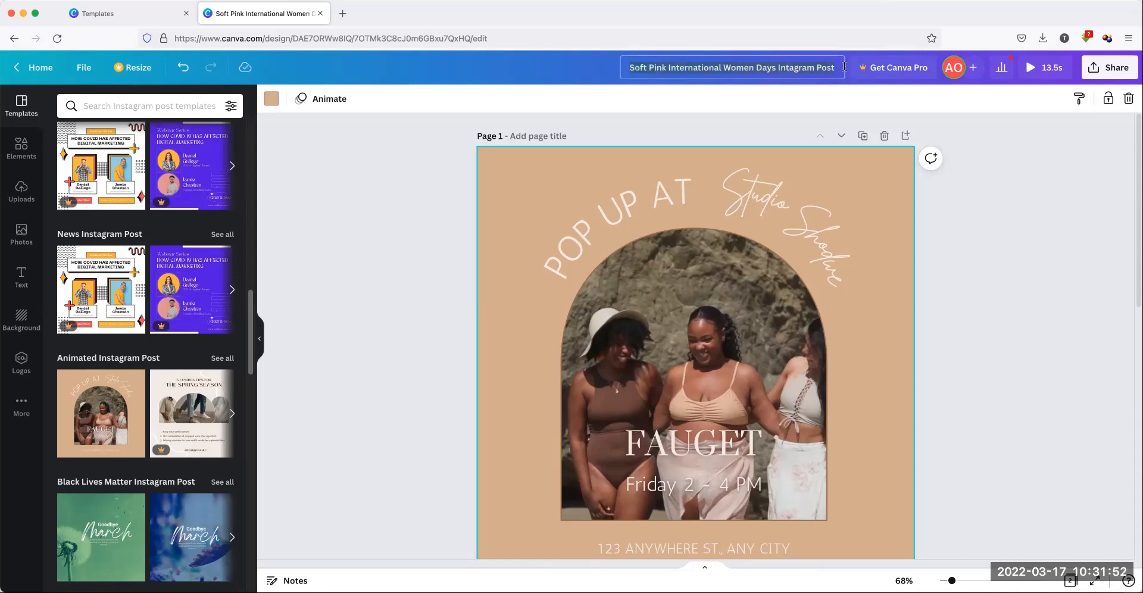
{"action": "type", "text": "canva"}
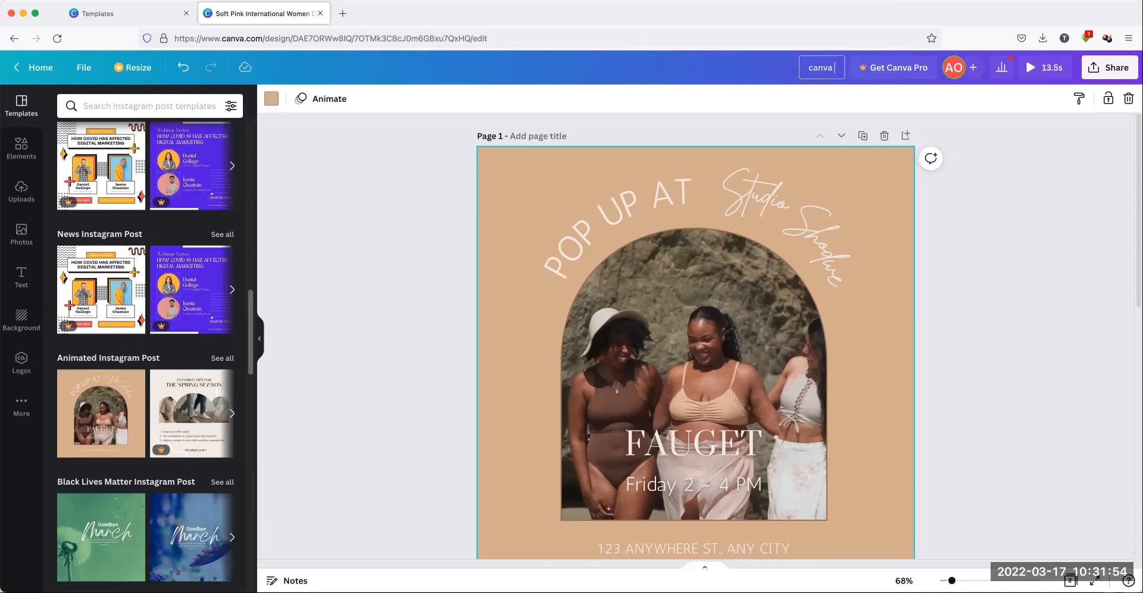
{"action": "type", "text": " practice"}
{"action": "key", "text": "Return"}
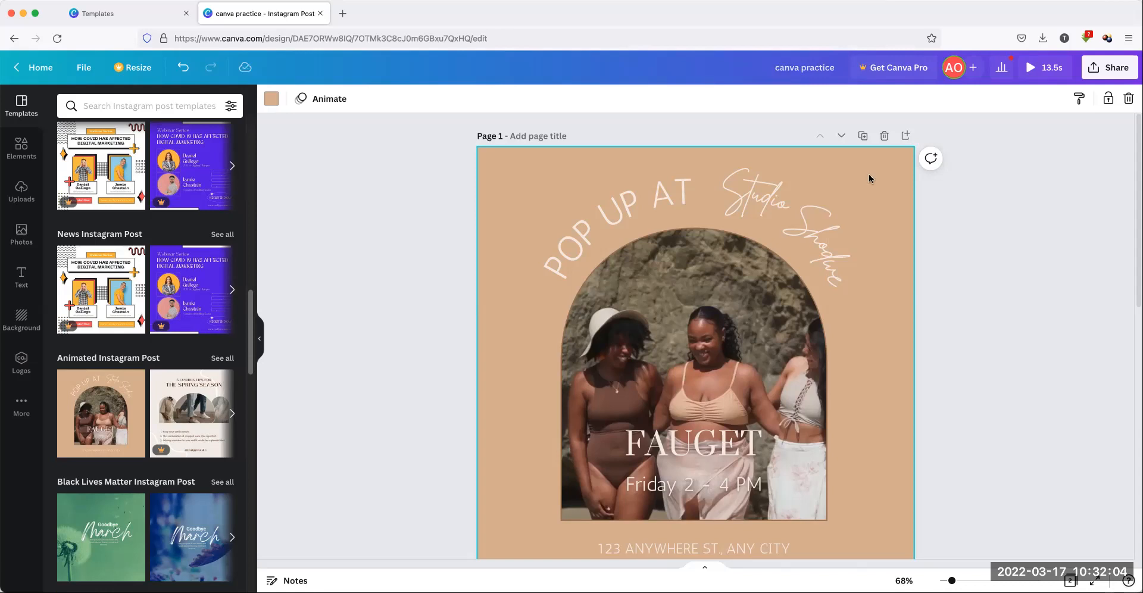
Examine the editing options for page 1's background, its curved script text and the arched video
{"action": "scroll", "coordinate": [843, 193], "scroll_direction": "down", "scroll_amount": 2}
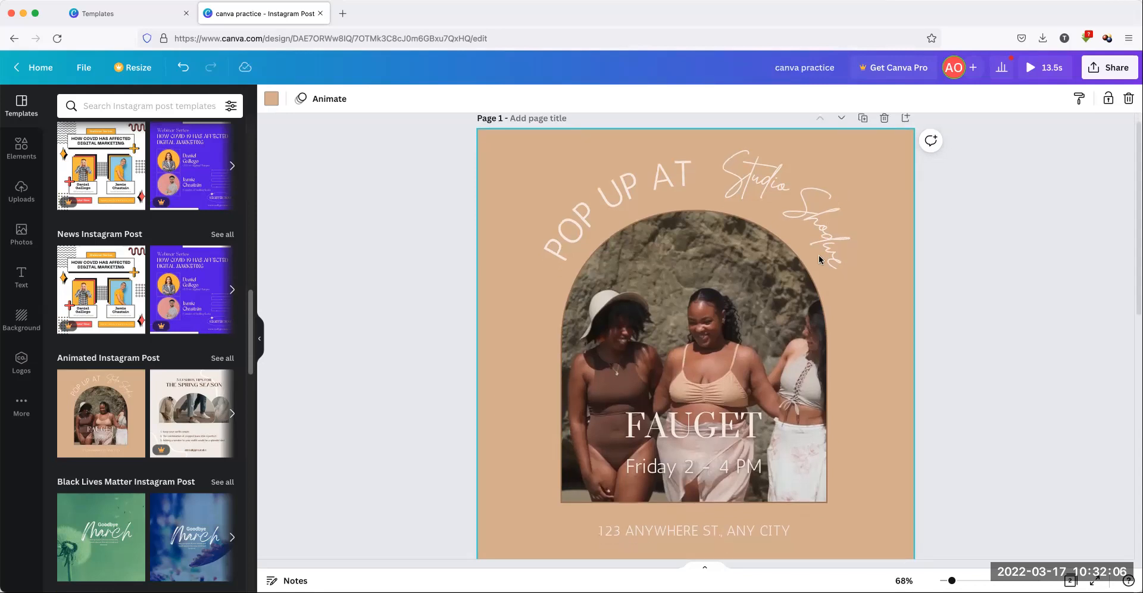
{"action": "scroll", "coordinate": [818, 258], "scroll_direction": "down", "scroll_amount": 3}
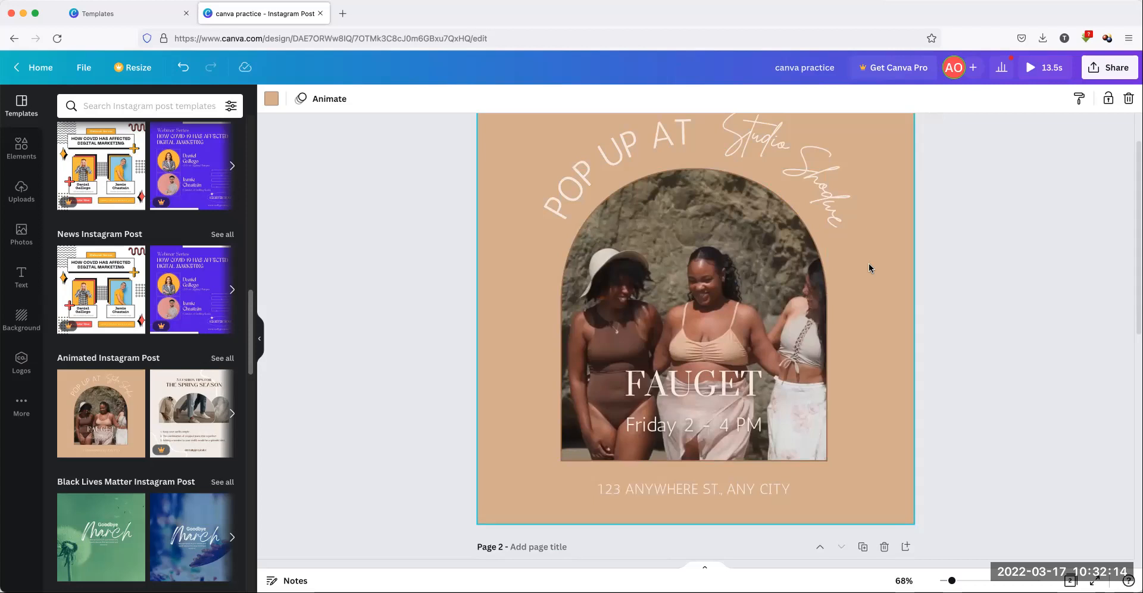
{"action": "left_click", "coordinate": [937, 259]}
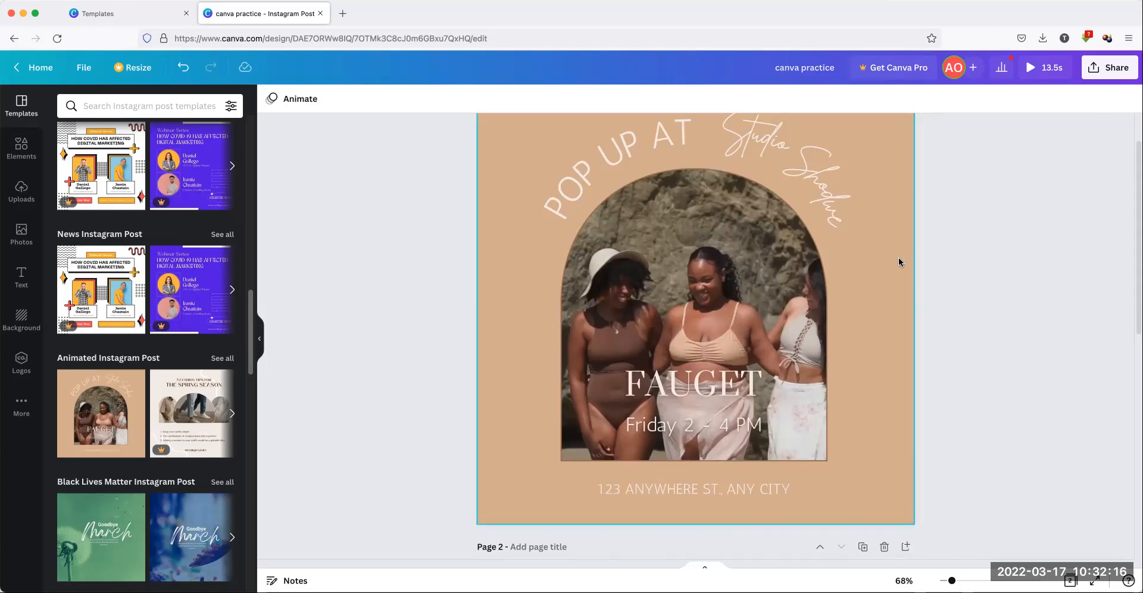
{"action": "left_click", "coordinate": [875, 268]}
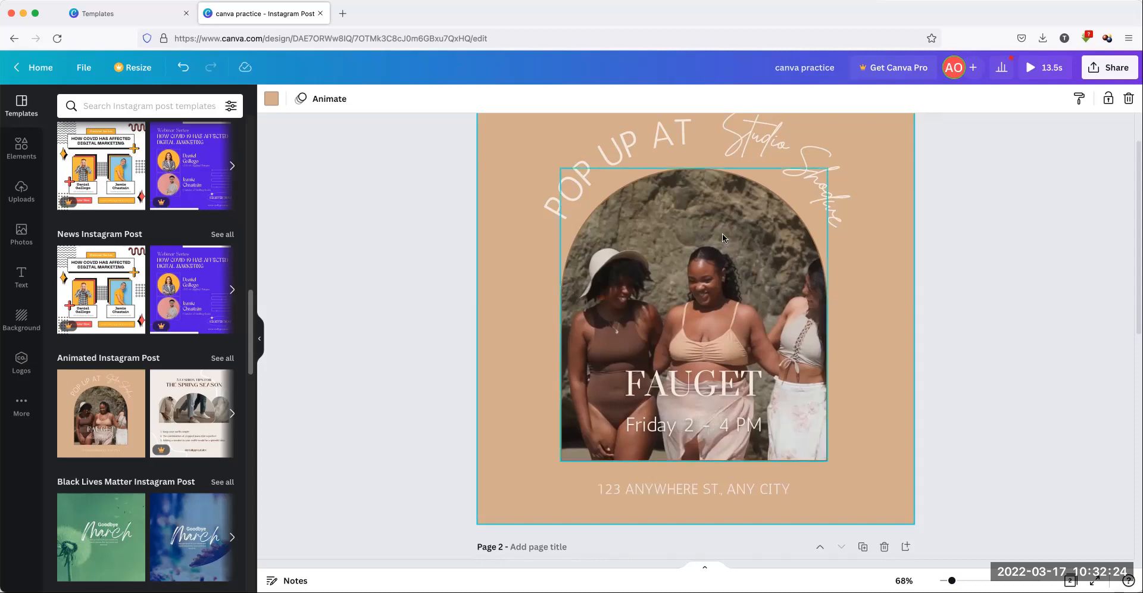
{"action": "left_click", "coordinate": [814, 200]}
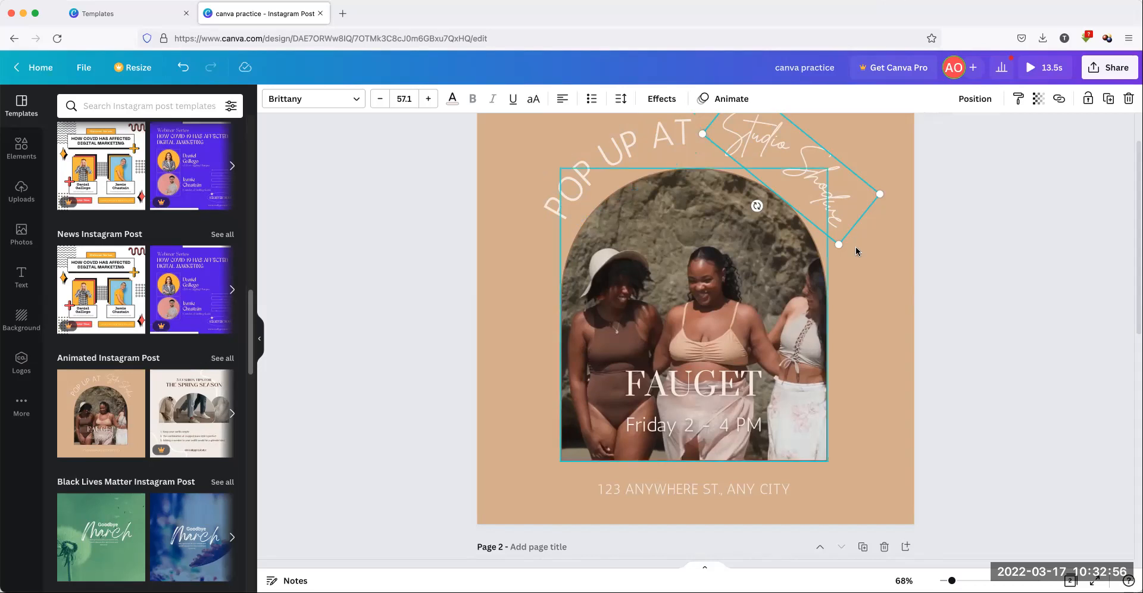
{"action": "left_click", "coordinate": [992, 287]}
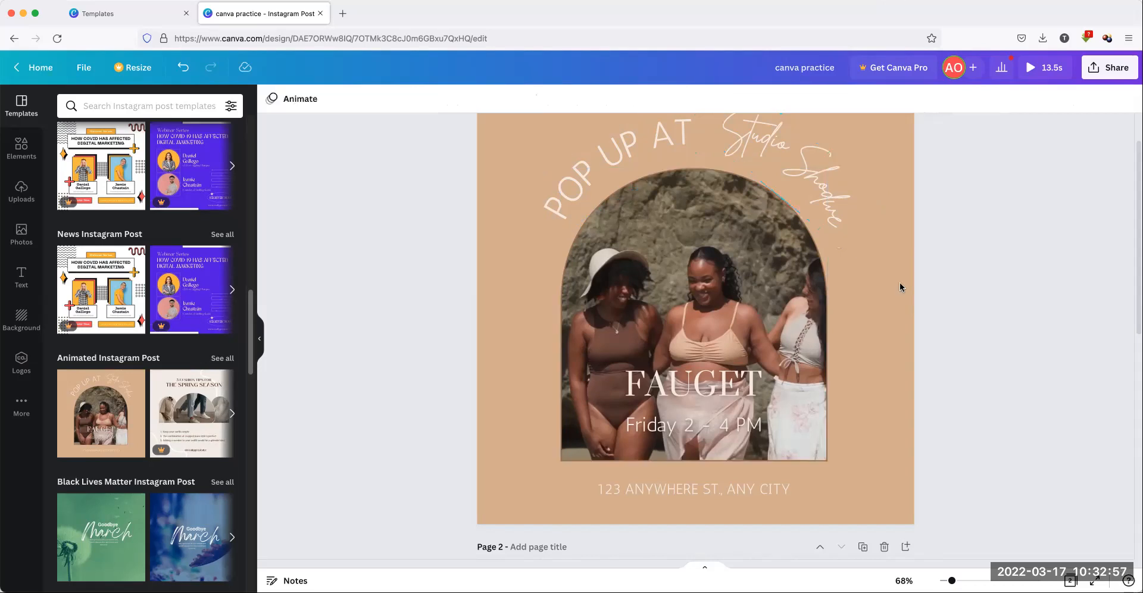
{"action": "left_click", "coordinate": [769, 271]}
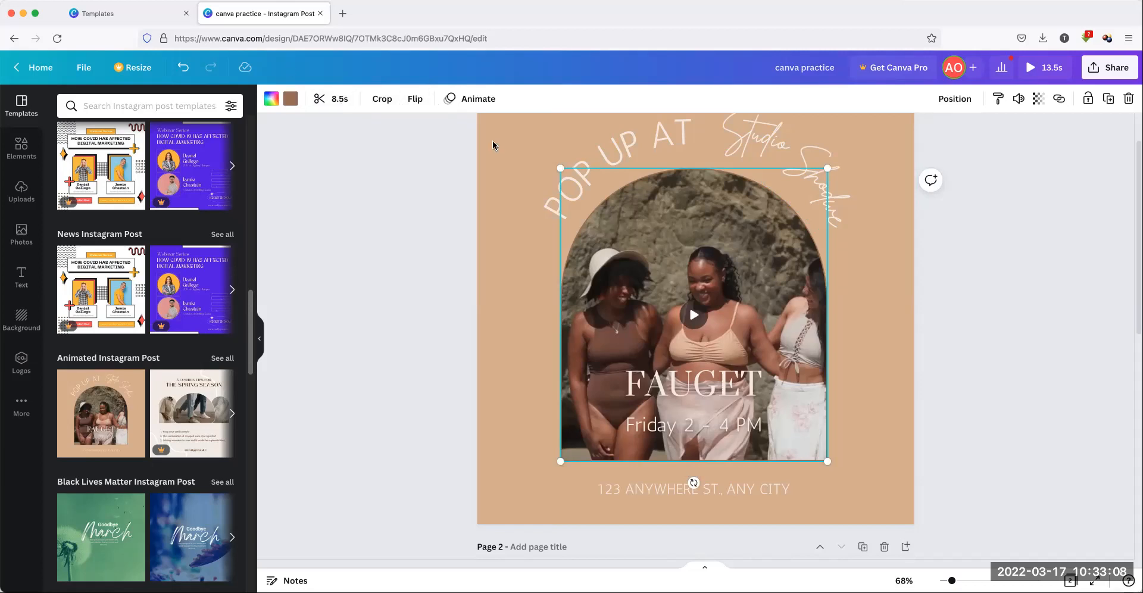
Search the colours for "blue" and apply the pure blue result to page 1's background
{"action": "left_click", "coordinate": [526, 140]}
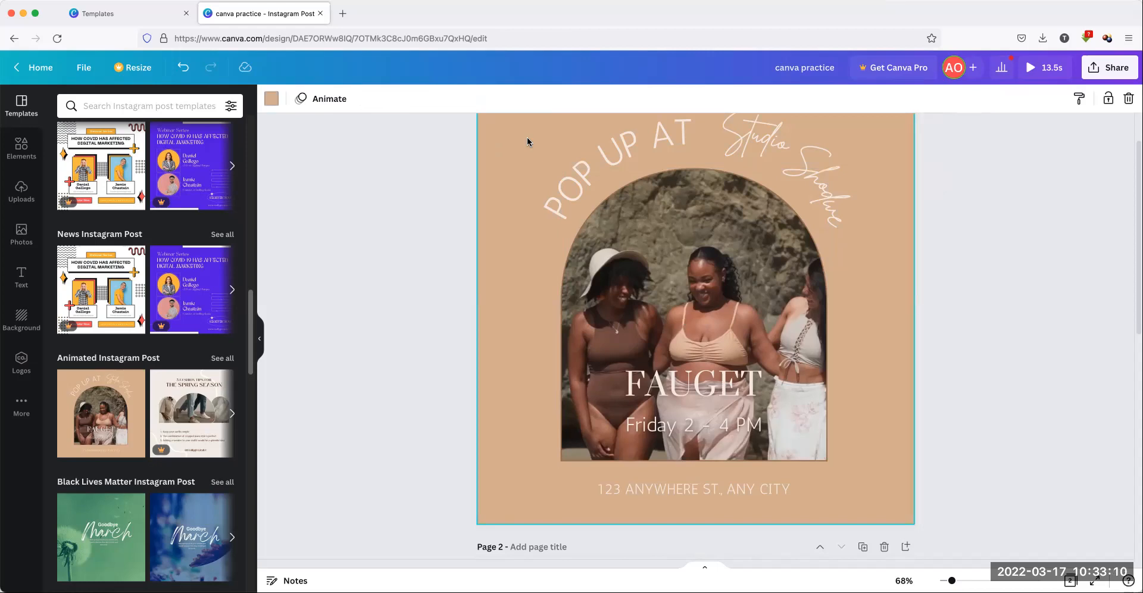
{"action": "left_click", "coordinate": [271, 100]}
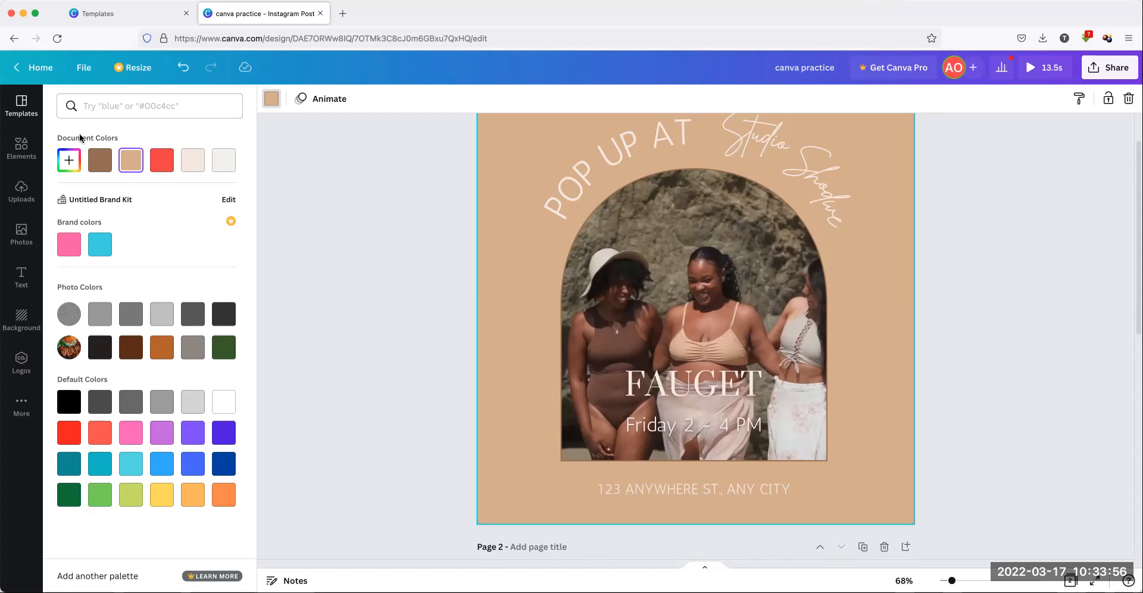
{"action": "type", "text": "blue"}
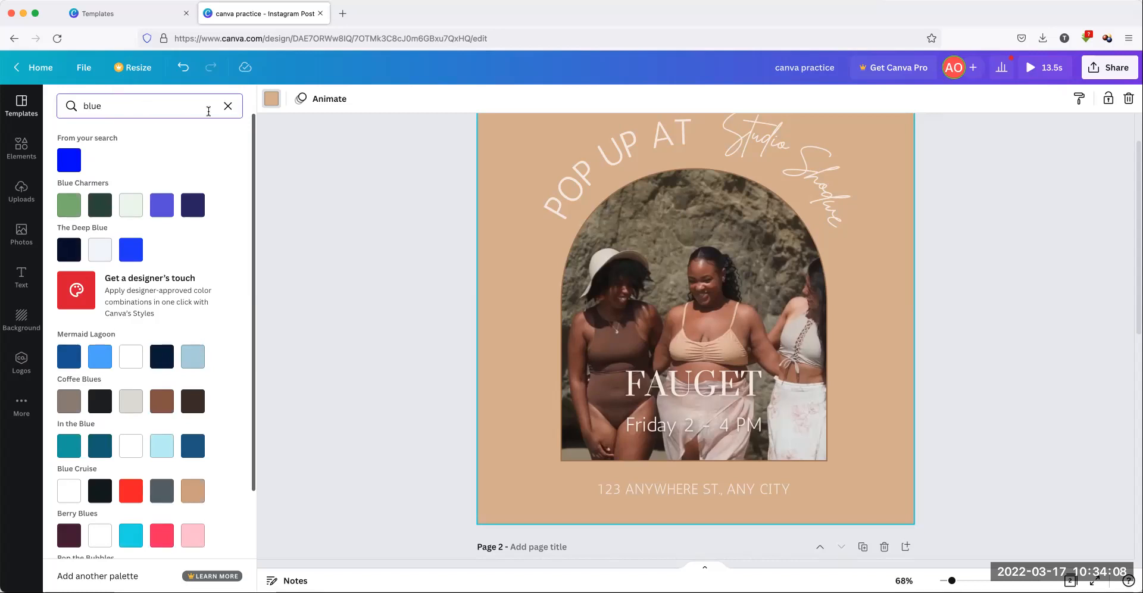
{"action": "left_click", "coordinate": [68, 164]}
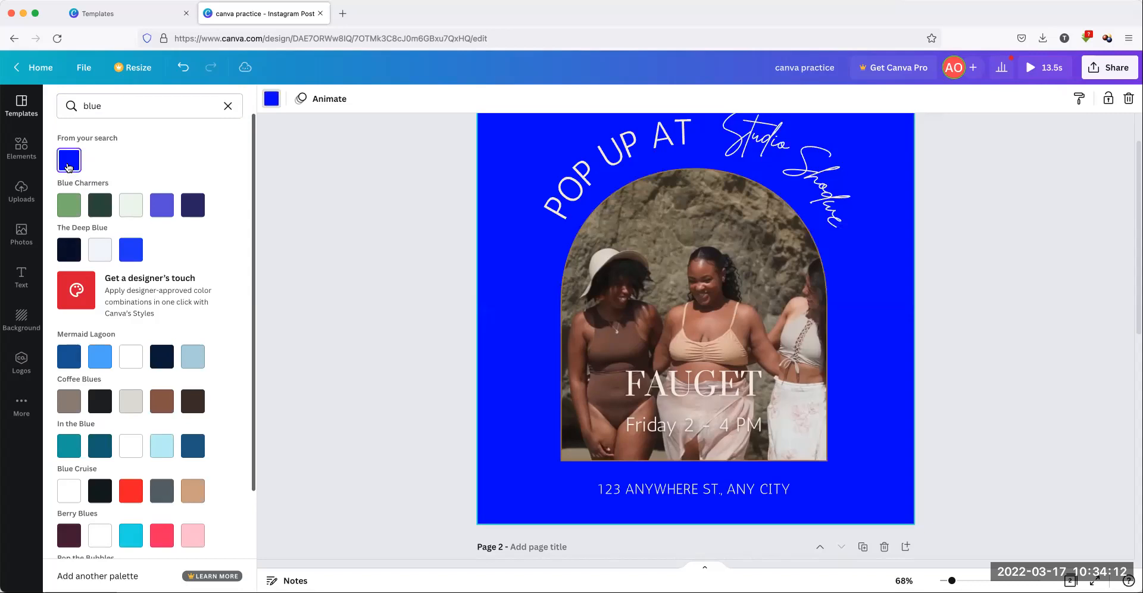
{"action": "left_click", "coordinate": [226, 107]}
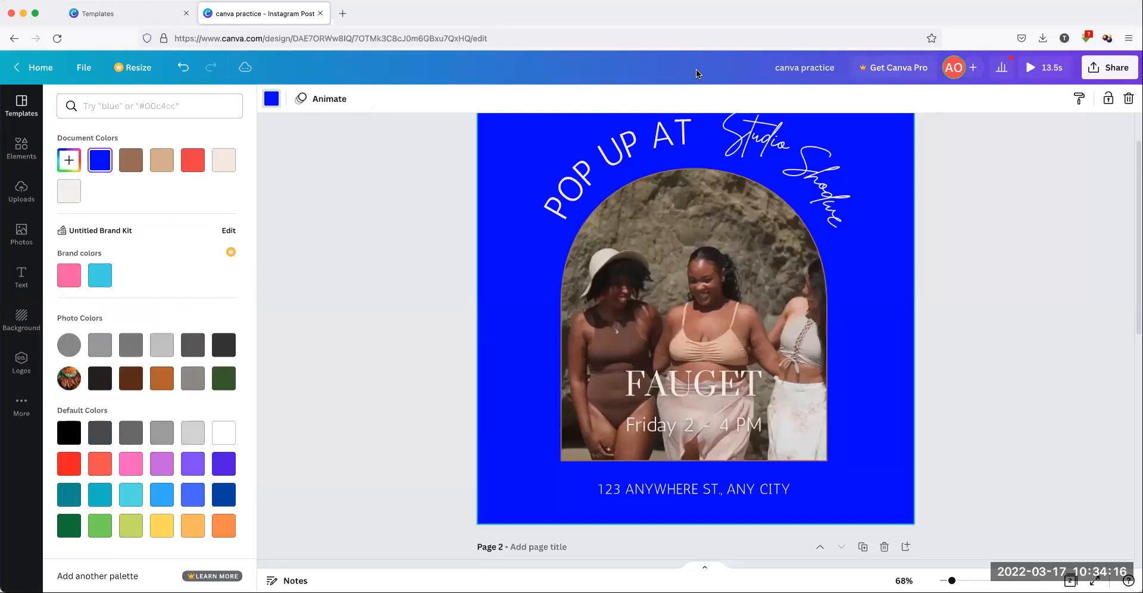
Try several custom shades for page 1's background, shifting the hue to orange and settling on the grey-beige #ABA49A
{"action": "left_click", "coordinate": [69, 161]}
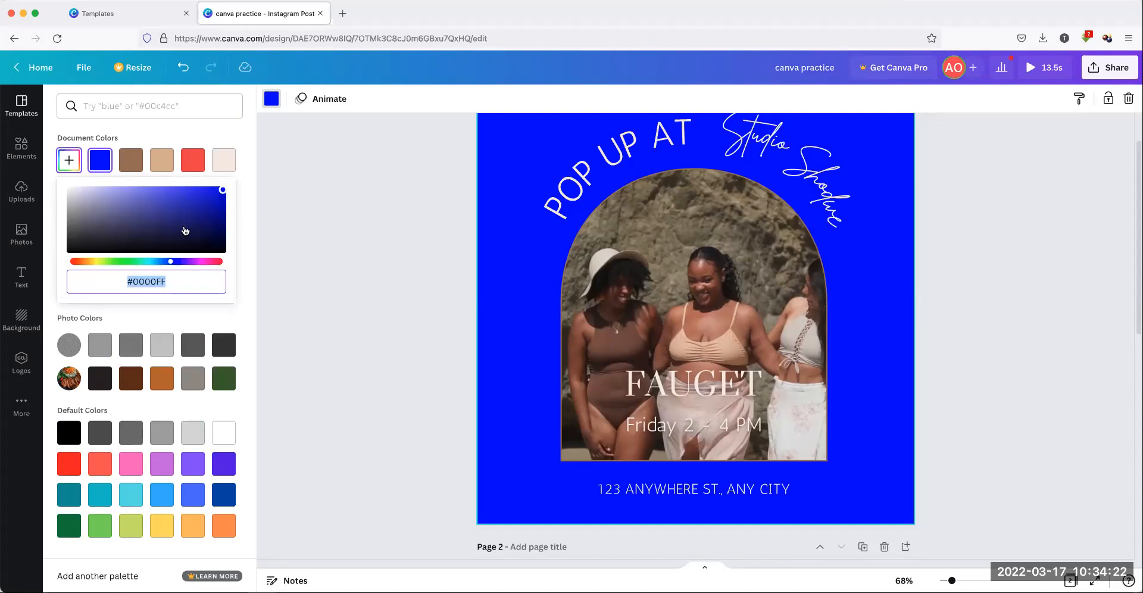
{"action": "left_click", "coordinate": [175, 207]}
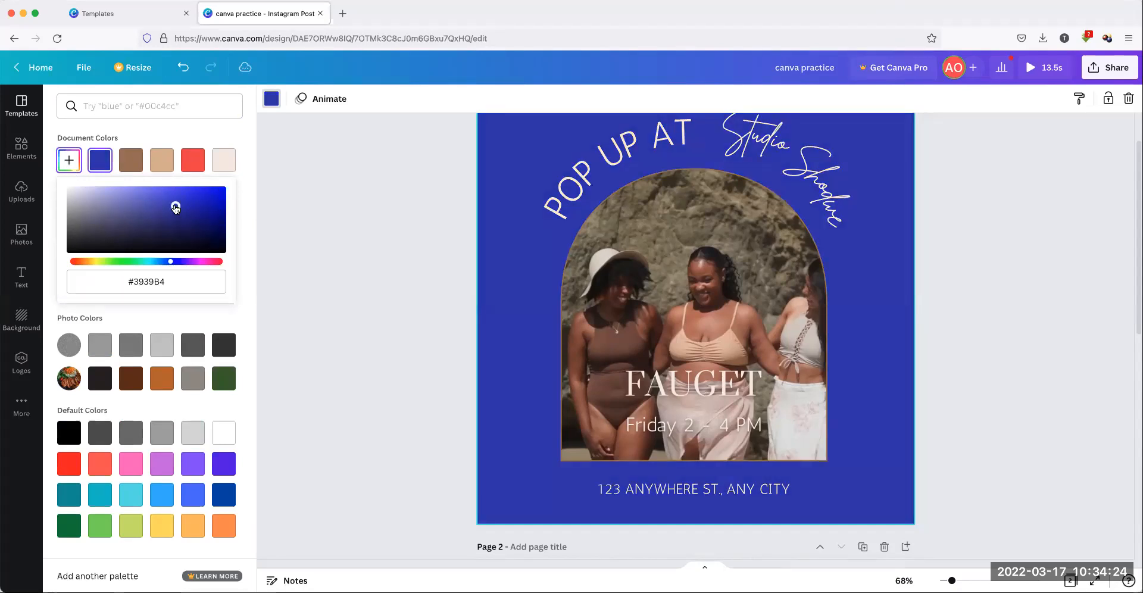
{"action": "left_click", "coordinate": [135, 216]}
{"action": "left_click", "coordinate": [98, 225]}
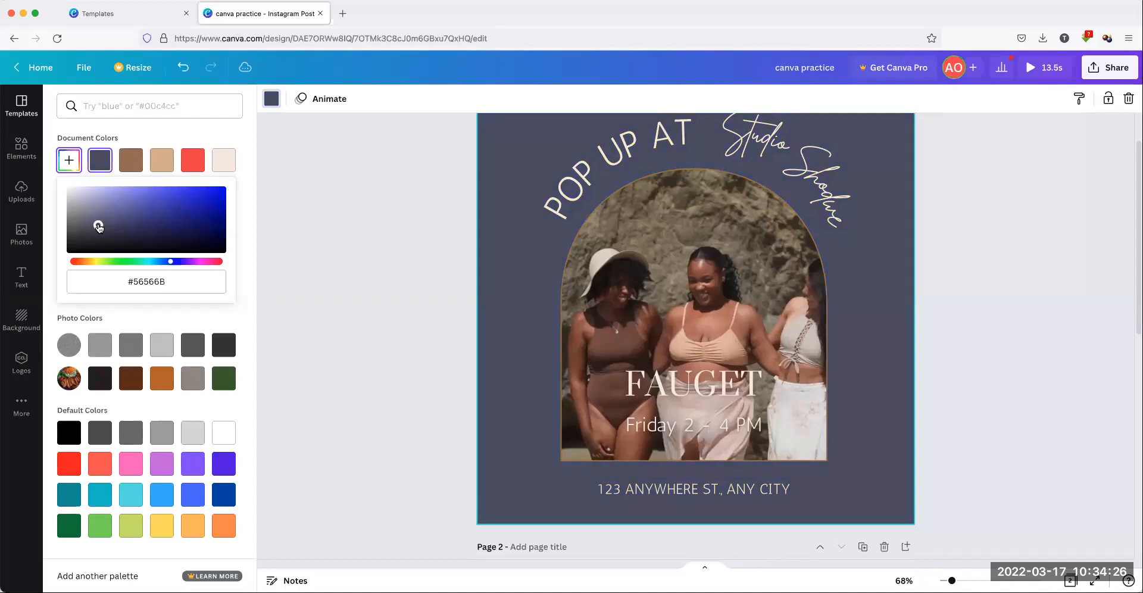
{"action": "left_click", "coordinate": [88, 261]}
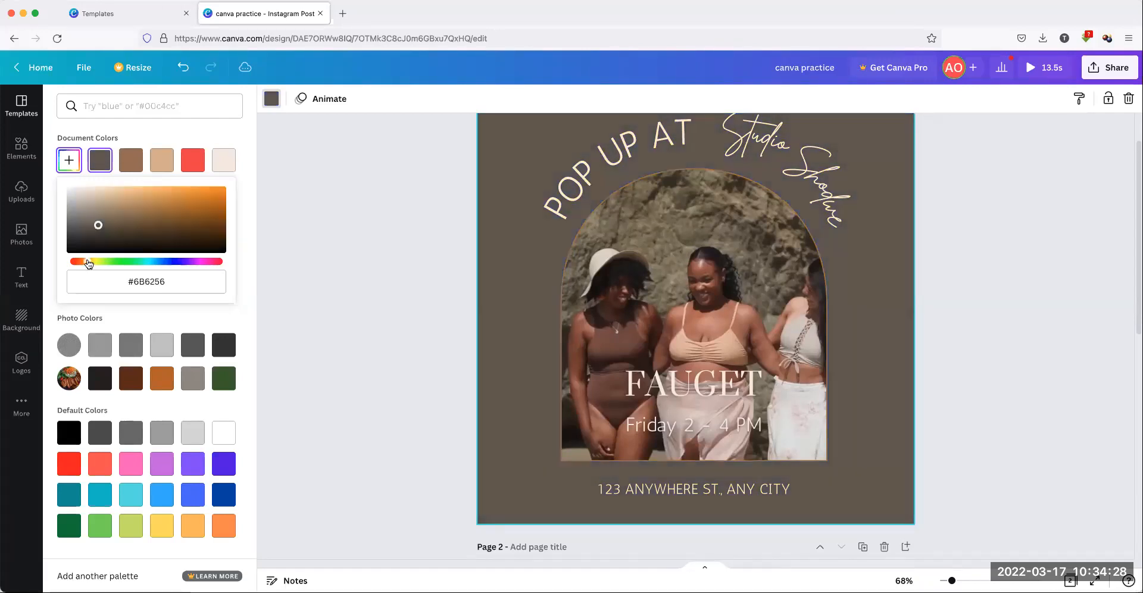
{"action": "left_click", "coordinate": [132, 222]}
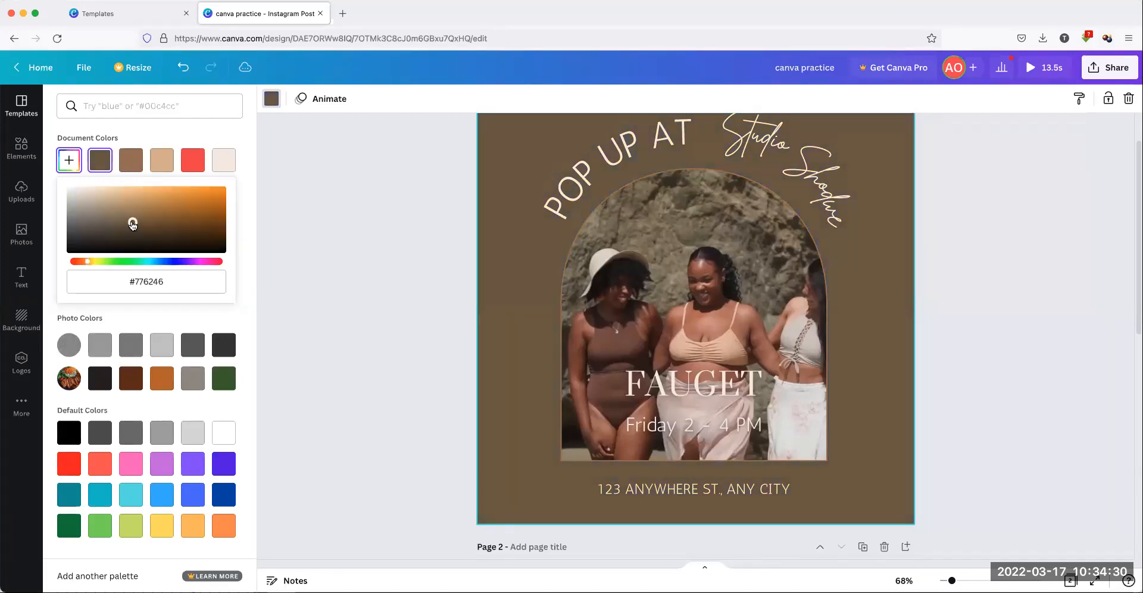
{"action": "left_click", "coordinate": [171, 211]}
{"action": "left_click", "coordinate": [197, 199]}
{"action": "left_click", "coordinate": [198, 225]}
{"action": "left_click", "coordinate": [132, 240]}
{"action": "left_click", "coordinate": [82, 209]}
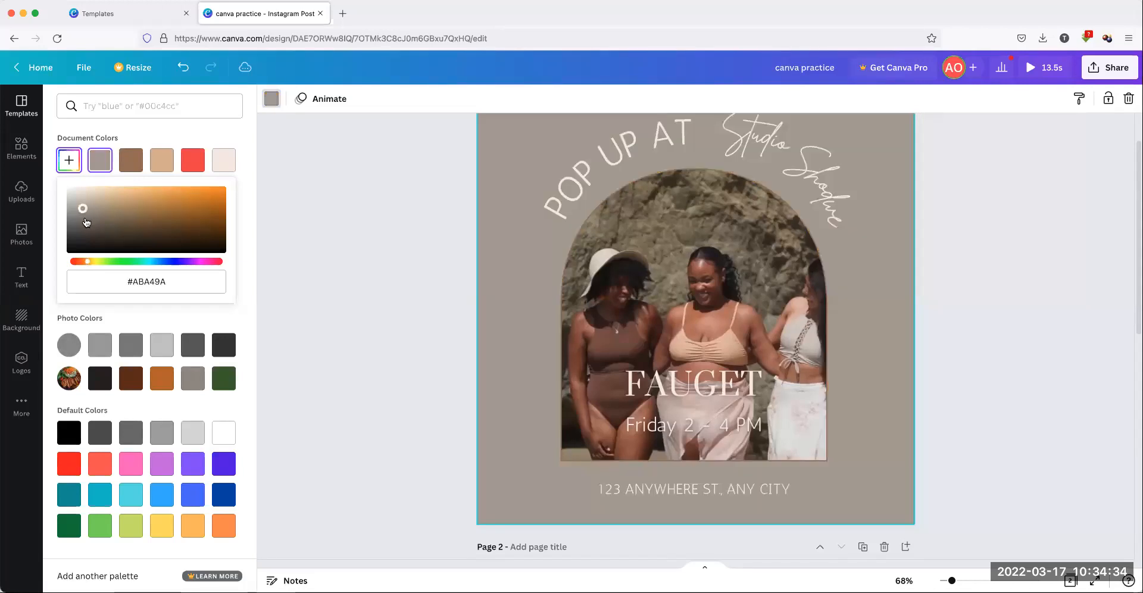
Shift page 1's background hue to yellow and adjust its saturation and brightness to the olive shade #827E1C
{"action": "left_click", "coordinate": [98, 263]}
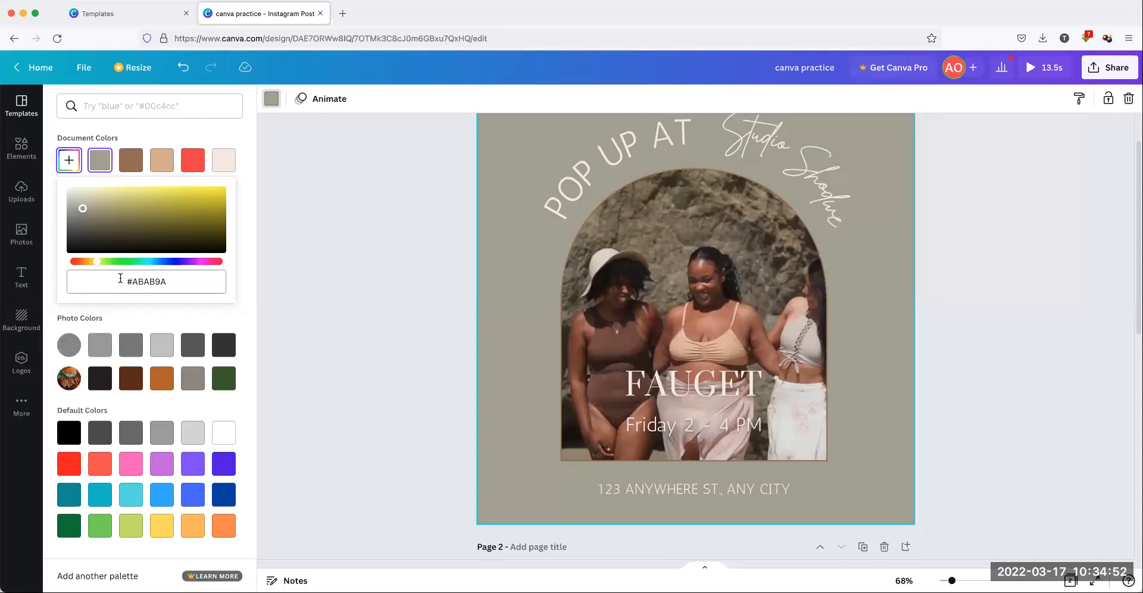
{"action": "left_click", "coordinate": [147, 207]}
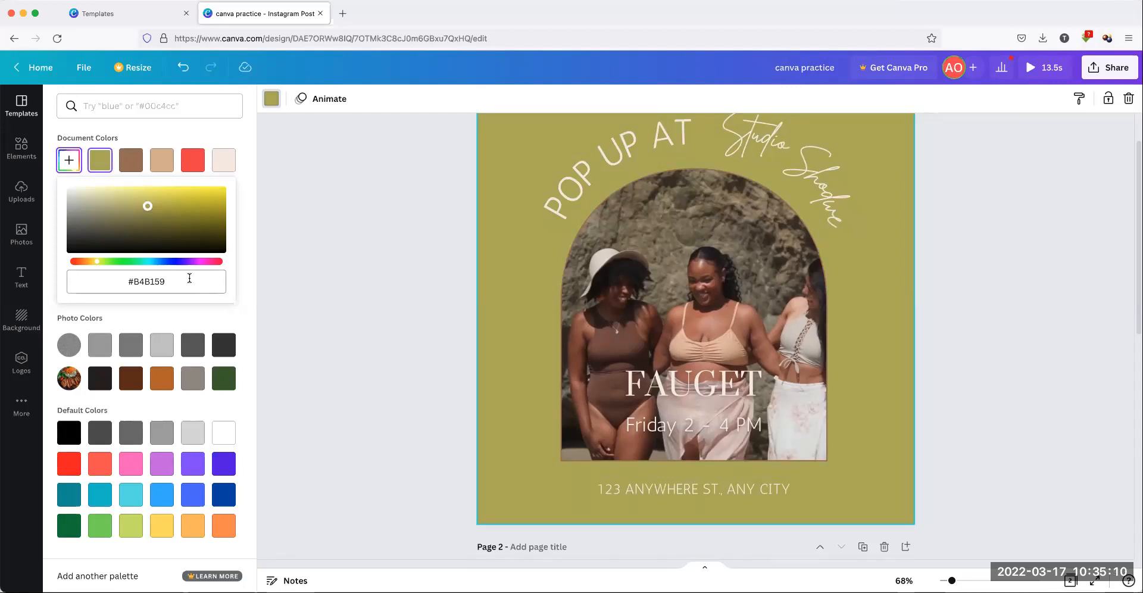
{"action": "left_click", "coordinate": [192, 219]}
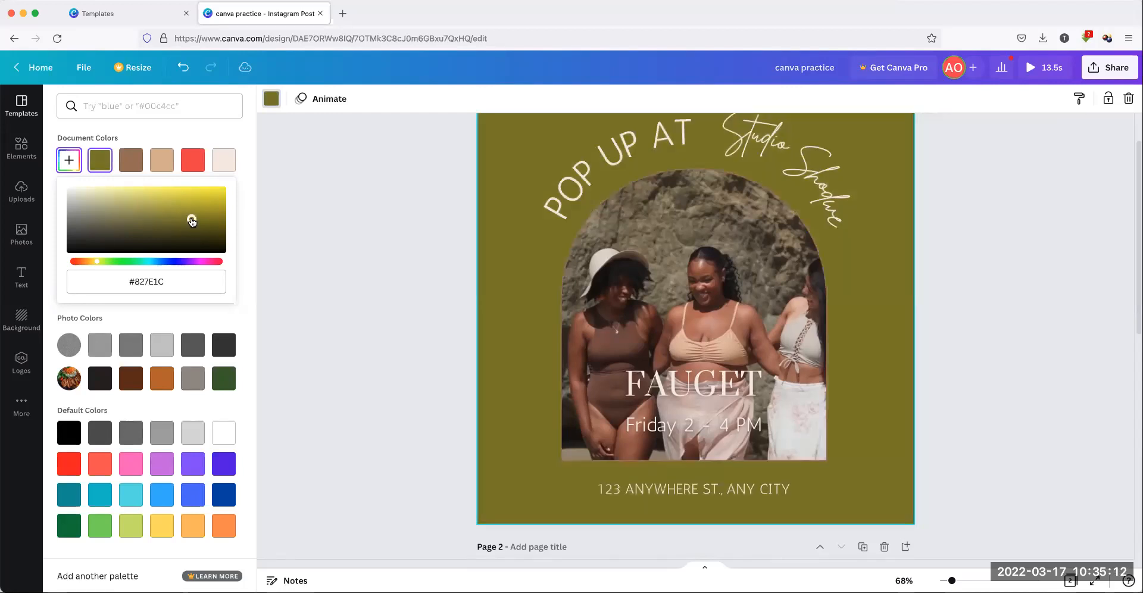
Set page 1's background to the hex colour #FF63B1
{"action": "left_click", "coordinate": [105, 285]}
{"action": "left_click_drag", "start_coordinate": [105, 284], "coordinate": [206, 283]}
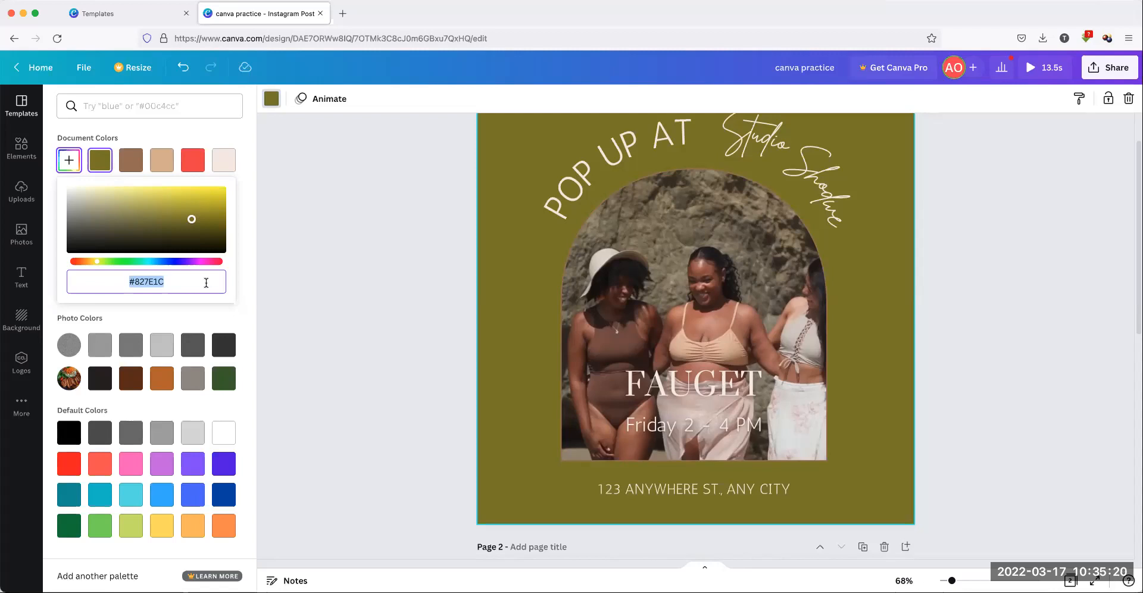
{"action": "type", "text": "#FF"}
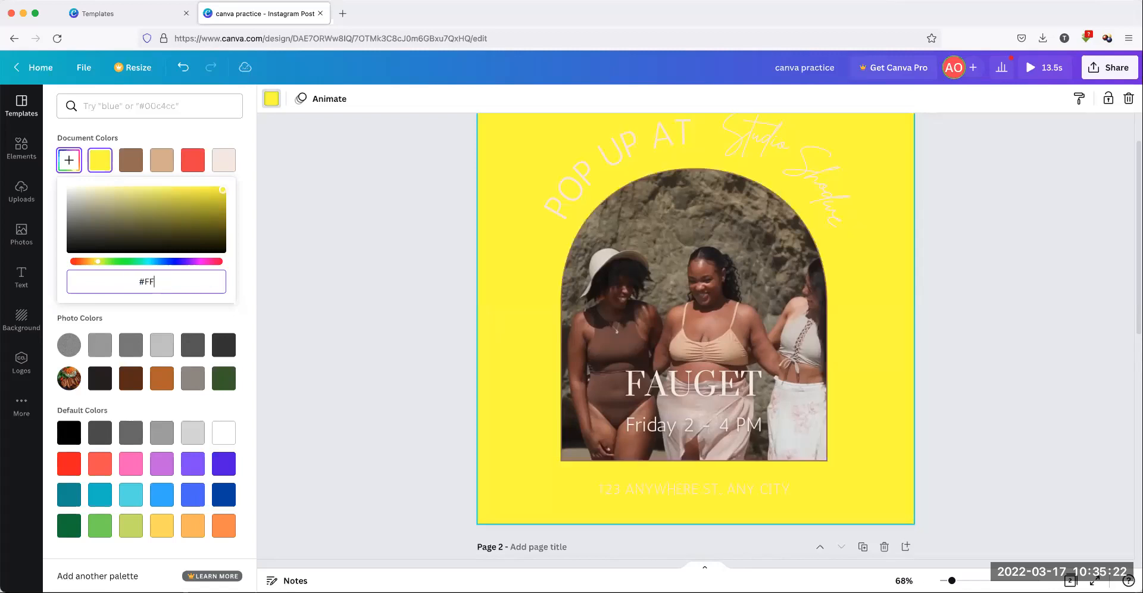
{"action": "type", "text": "63B1"}
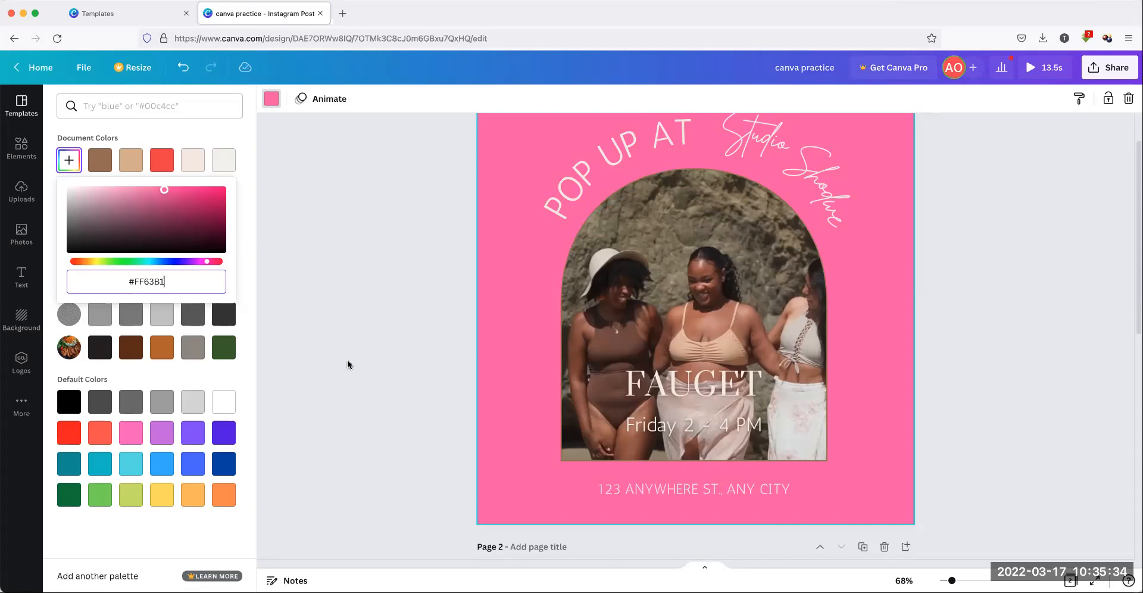
Try the default pink and light purple on page 1's background and mix the dark purple shade #3F1949
{"action": "left_click", "coordinate": [134, 434]}
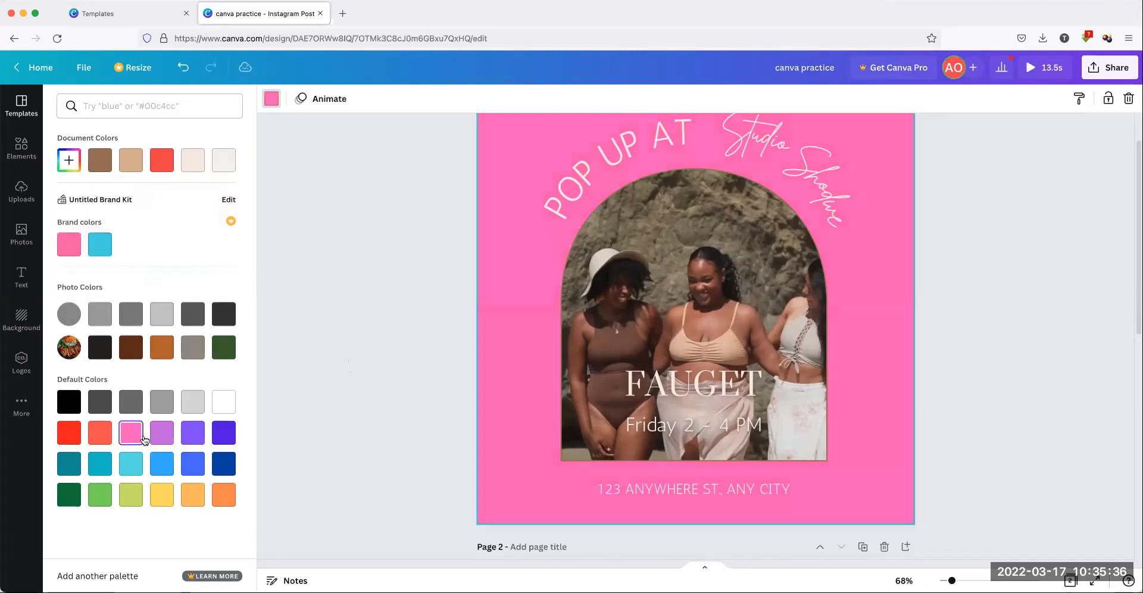
{"action": "left_click", "coordinate": [170, 440]}
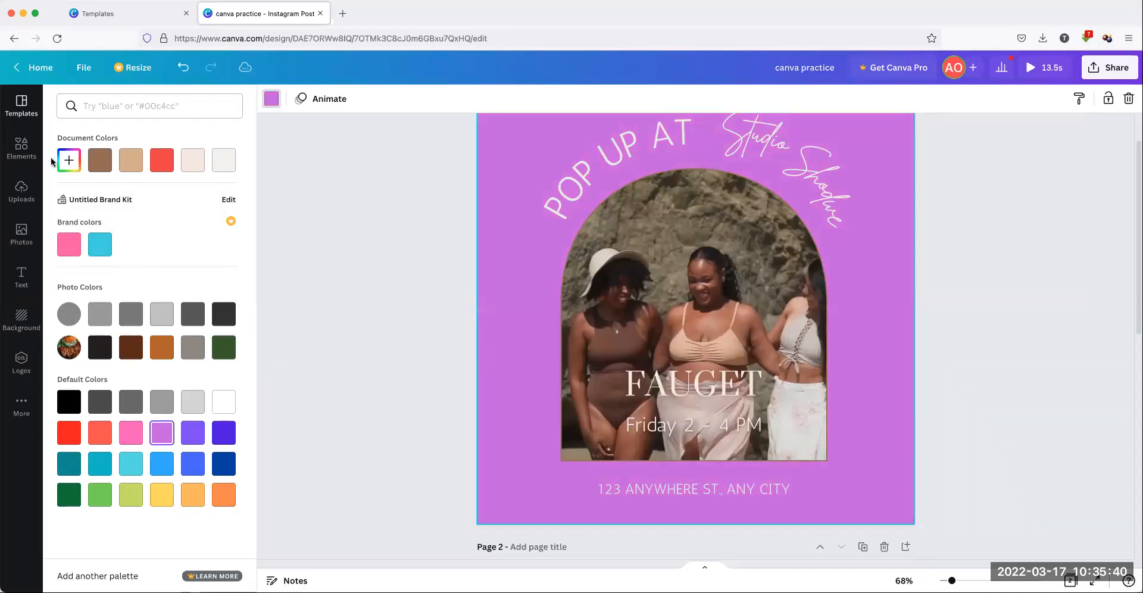
{"action": "left_click", "coordinate": [69, 160]}
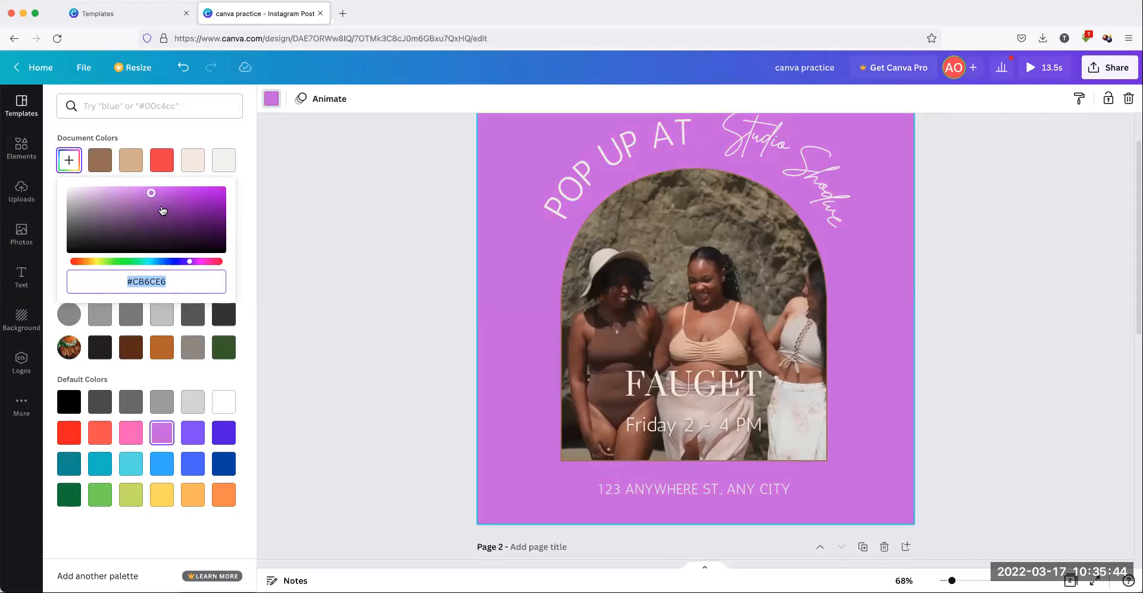
{"action": "left_click_drag", "start_coordinate": [193, 209], "coordinate": [204, 226]}
{"action": "left_click", "coordinate": [172, 234]}
{"action": "left_click", "coordinate": [209, 282]}
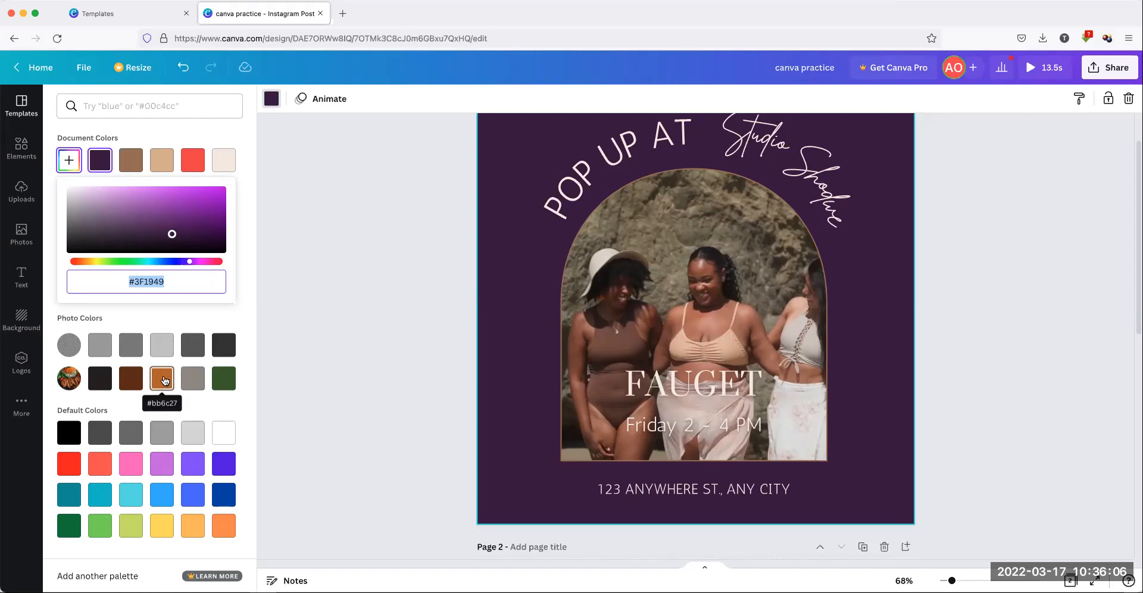
Try the default yellow and violet on page 1's background, settle on the default teal and view its hex code
{"action": "left_click", "coordinate": [161, 526]}
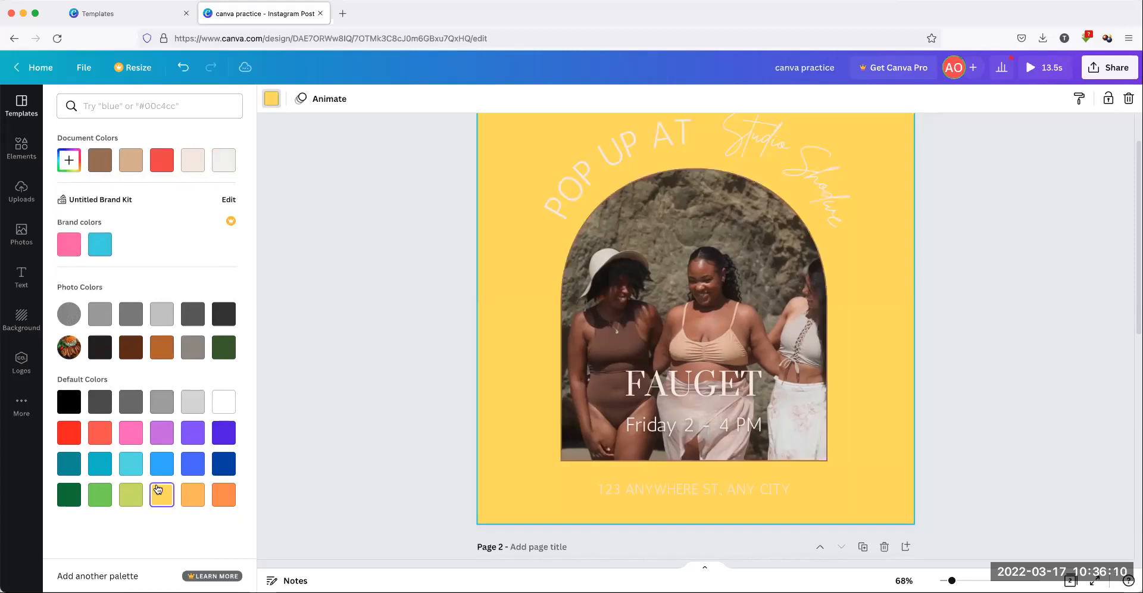
{"action": "left_click", "coordinate": [199, 435]}
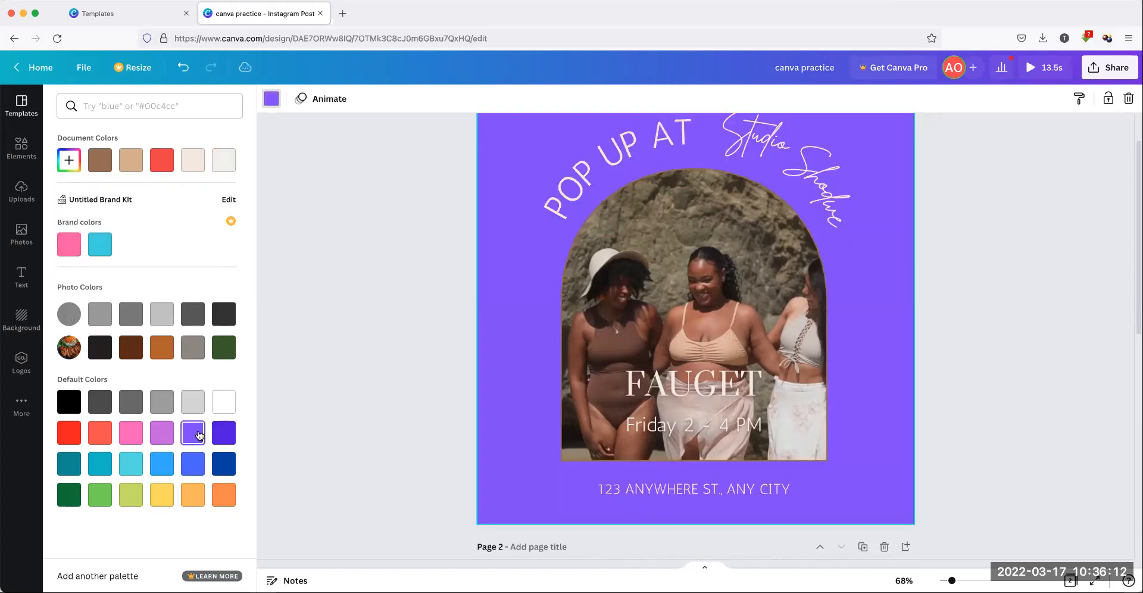
{"action": "left_click", "coordinate": [65, 468]}
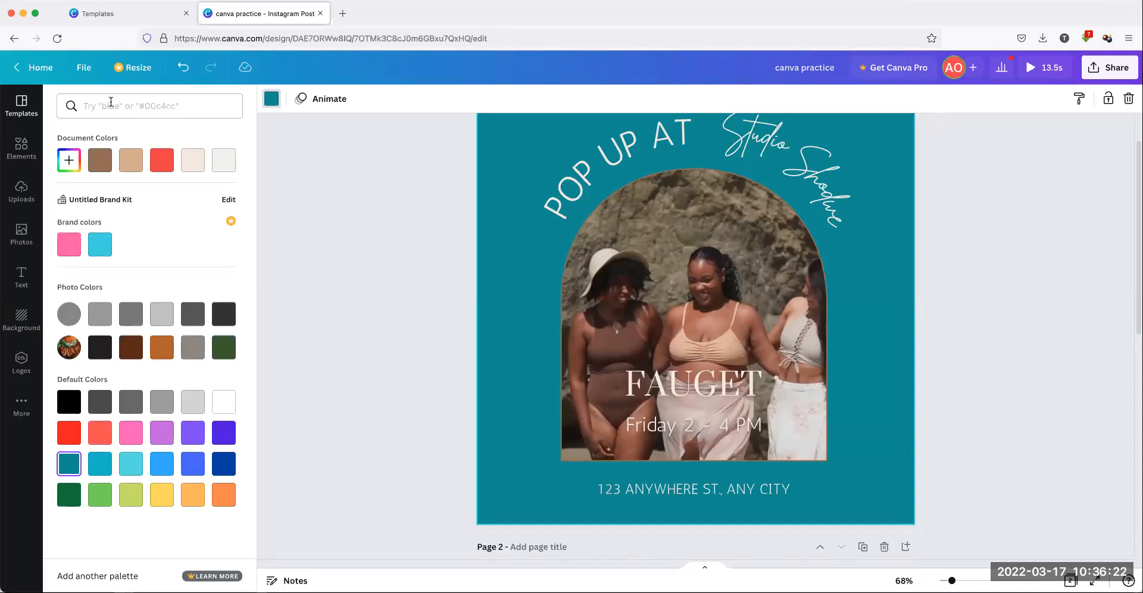
{"action": "left_click", "coordinate": [70, 163]}
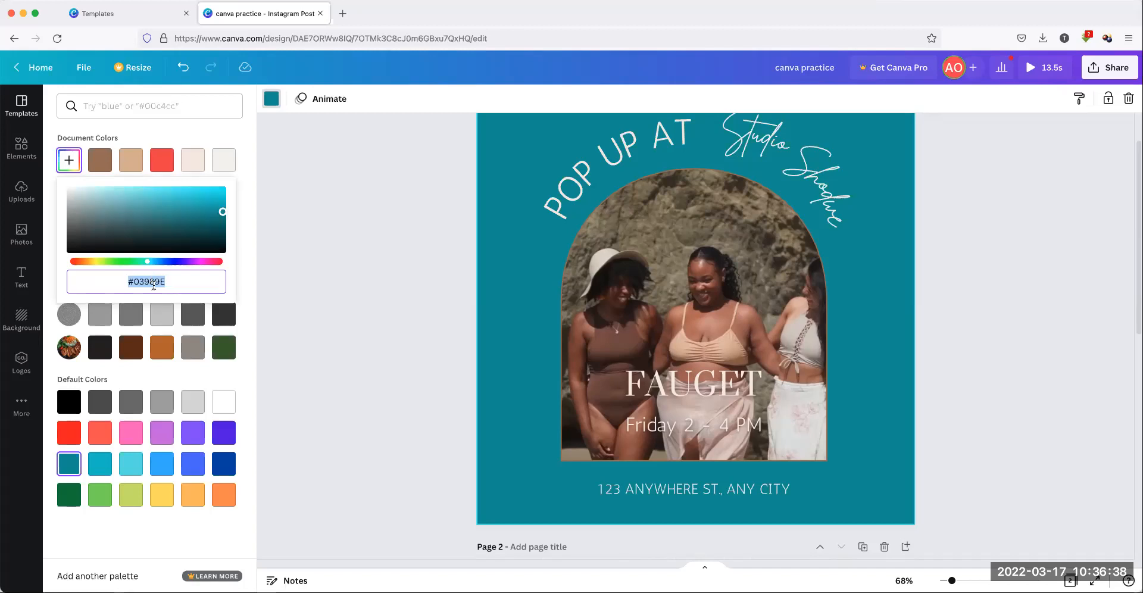
{"action": "left_click", "coordinate": [348, 209]}
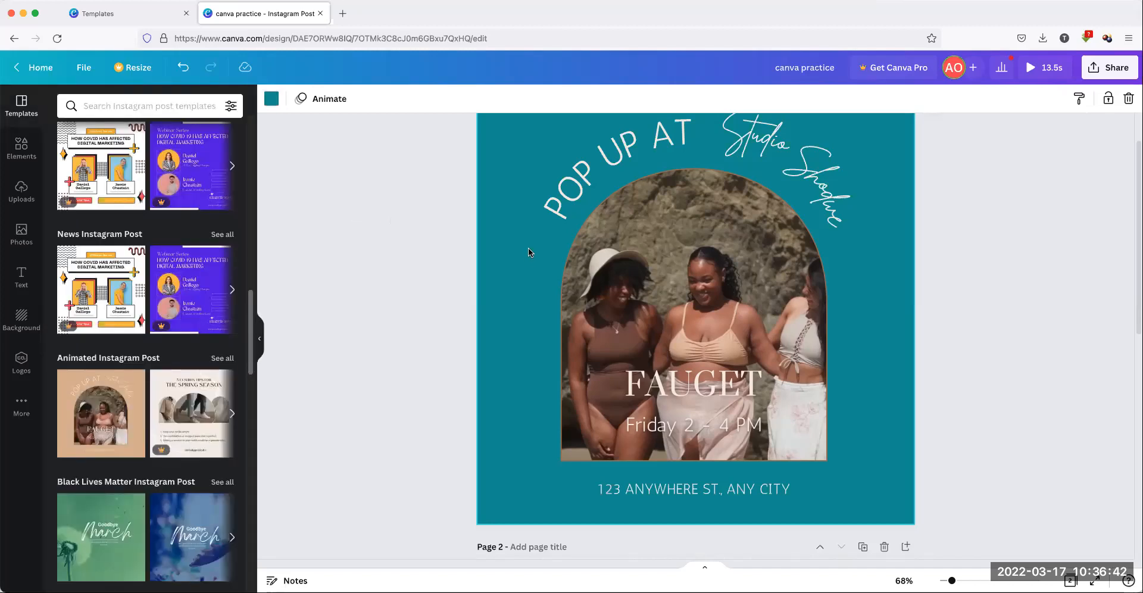
Replace the curved "POP UP AT" text on page 1 with "DEAR LAGOS"
{"action": "scroll", "coordinate": [619, 238], "scroll_direction": "up", "scroll_amount": 2}
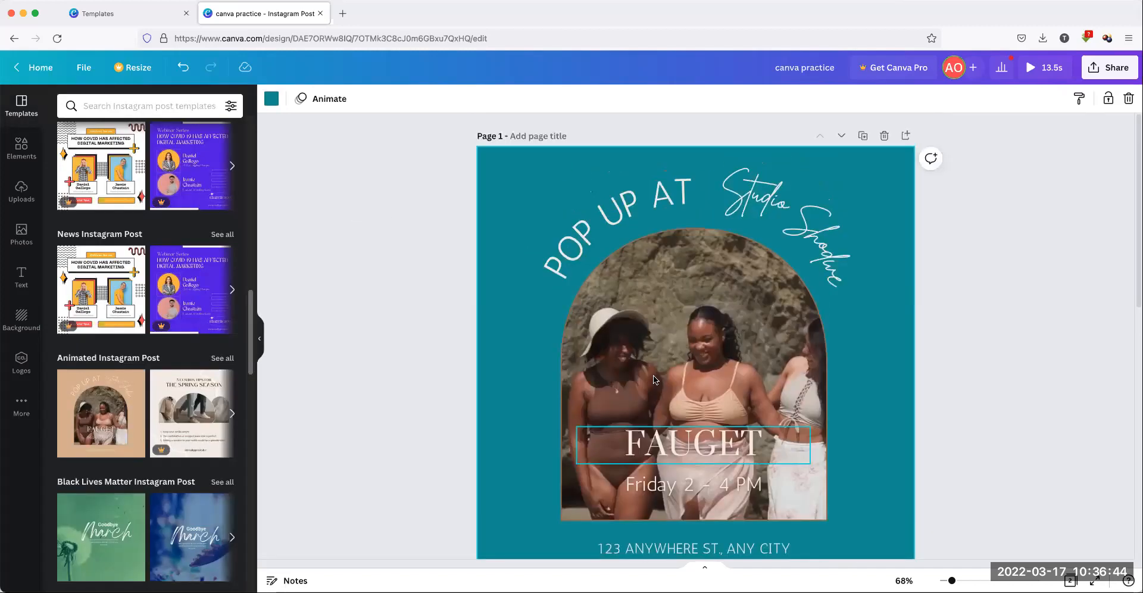
{"action": "left_click", "coordinate": [615, 220]}
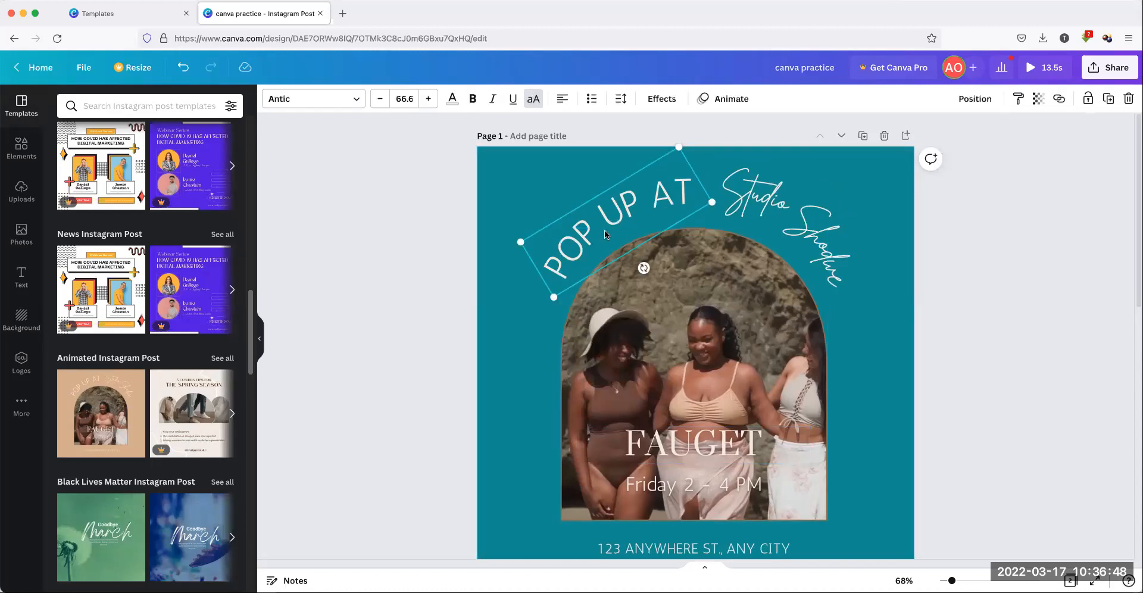
{"action": "double_click", "coordinate": [565, 255]}
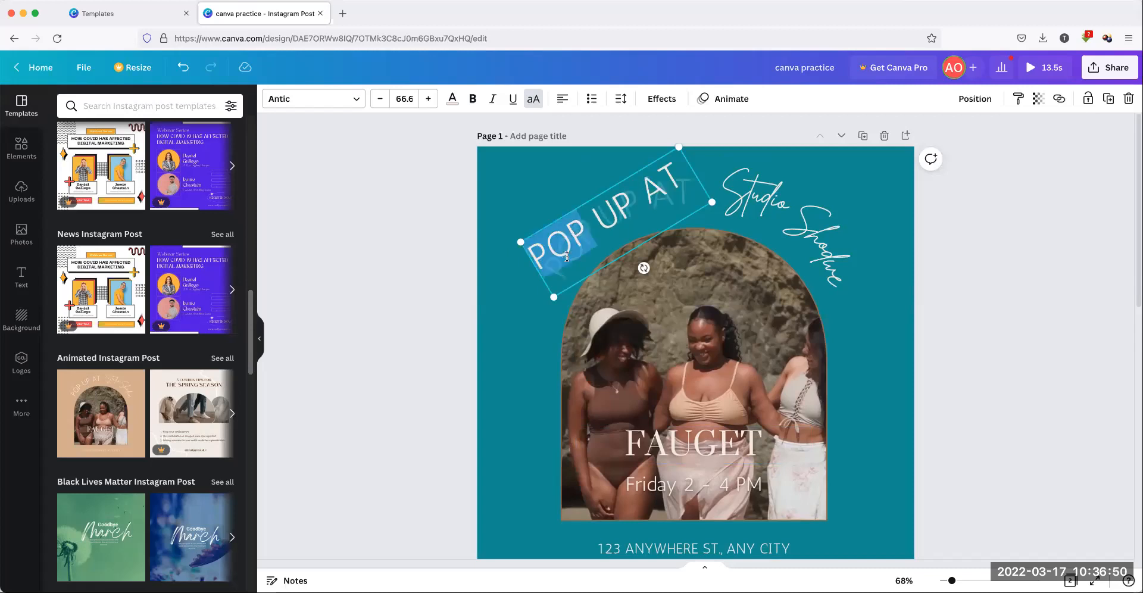
{"action": "left_click_drag", "start_coordinate": [536, 250], "coordinate": [698, 200]}
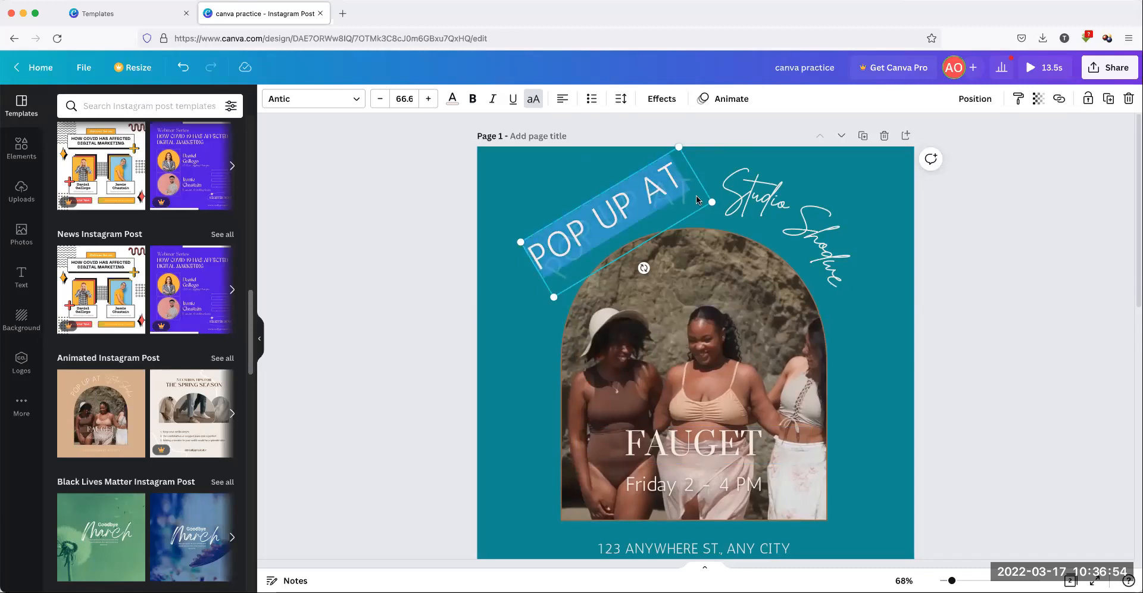
{"action": "type", "text": "EKO"}
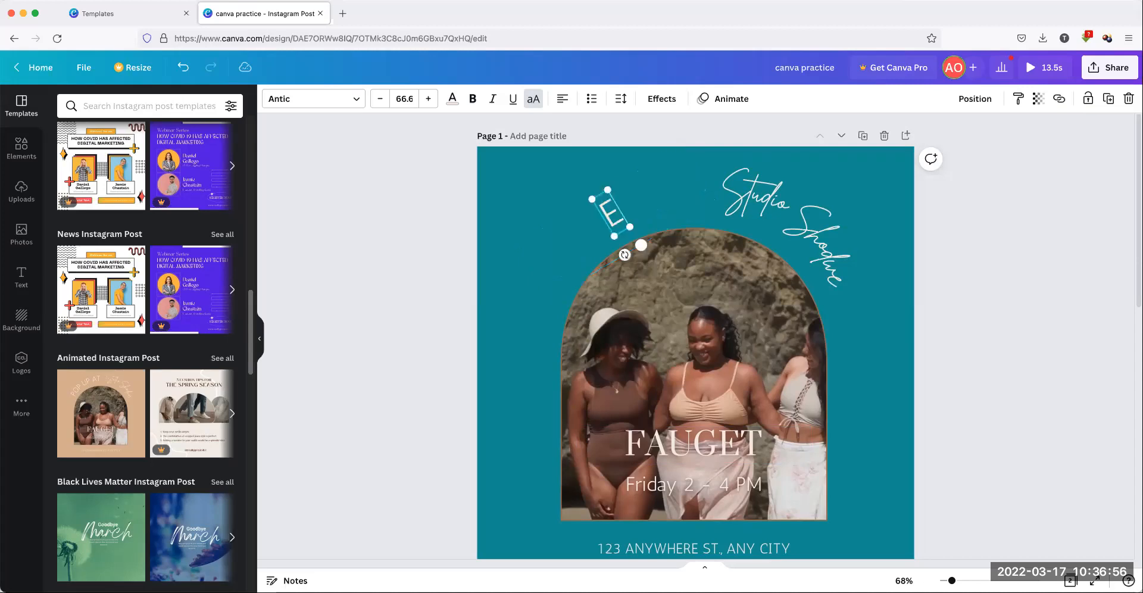
{"action": "key", "text": "BackSpace"}
{"action": "key", "text": "BackSpace"}
{"action": "key", "text": "BackSpace"}
{"action": "type", "text": "DEAR LAGOS"}
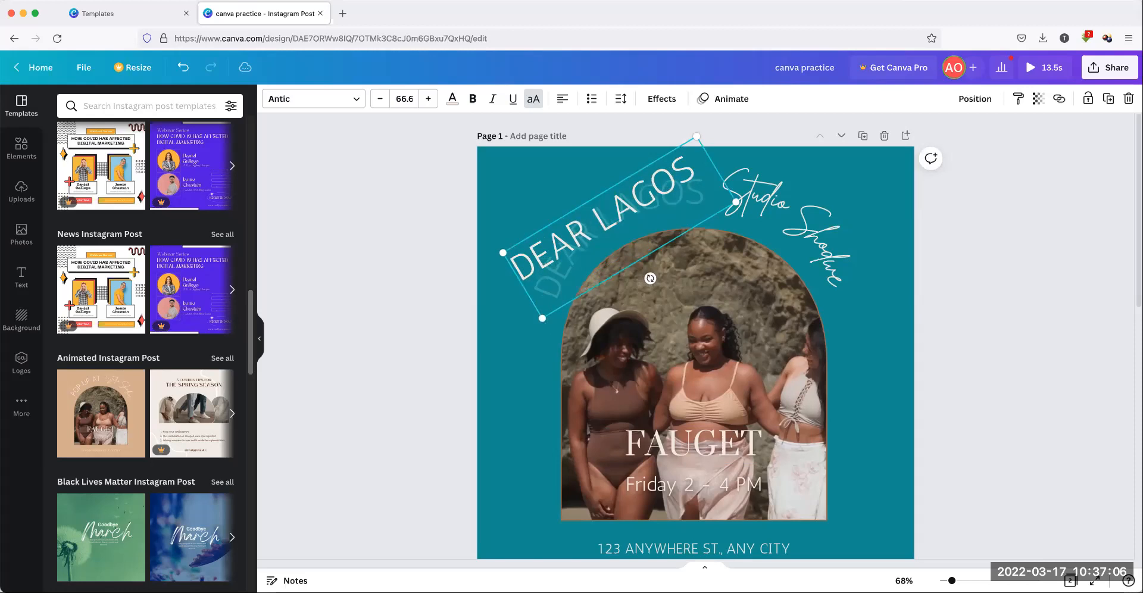
{"action": "left_click", "coordinate": [873, 355]}
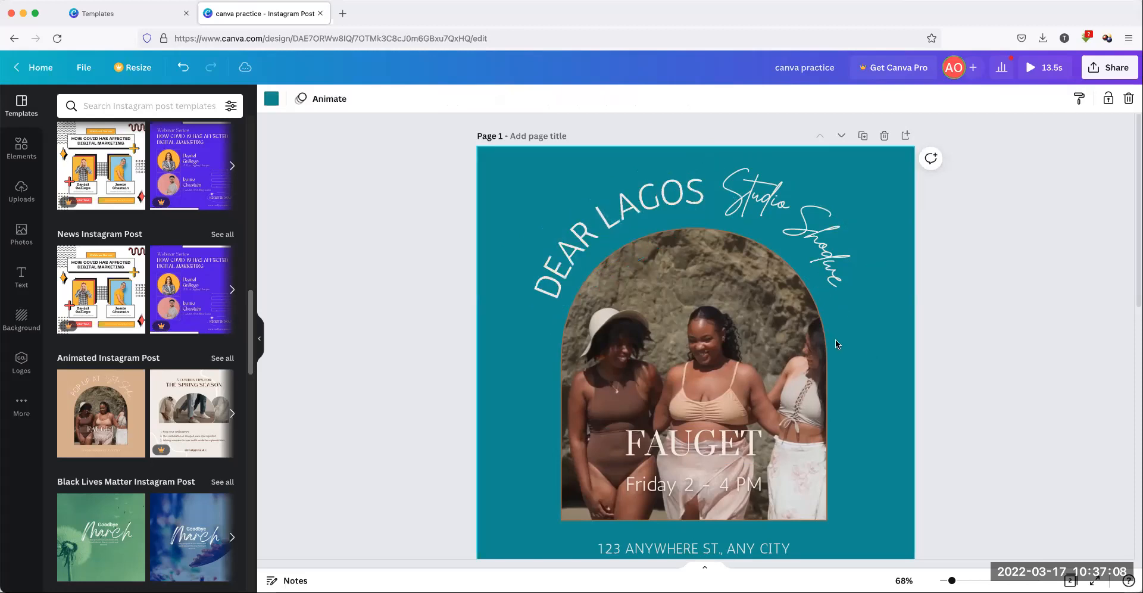
Replace the curved script text "Studio Shodwe" on page 1 with "be sane"
{"action": "double_click", "coordinate": [790, 218]}
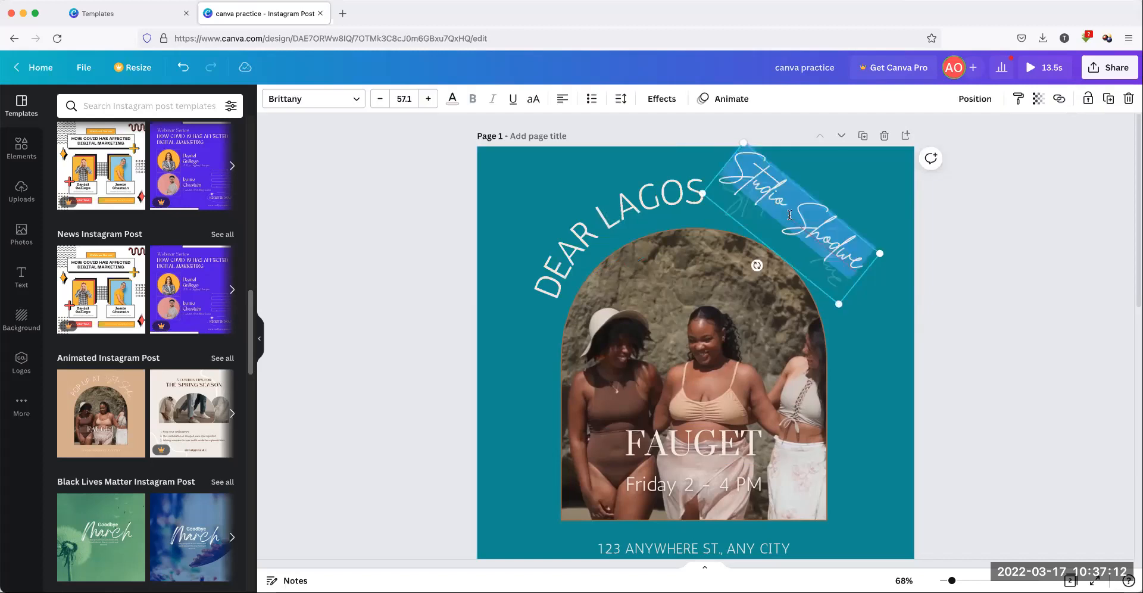
{"action": "type", "text": "be"}
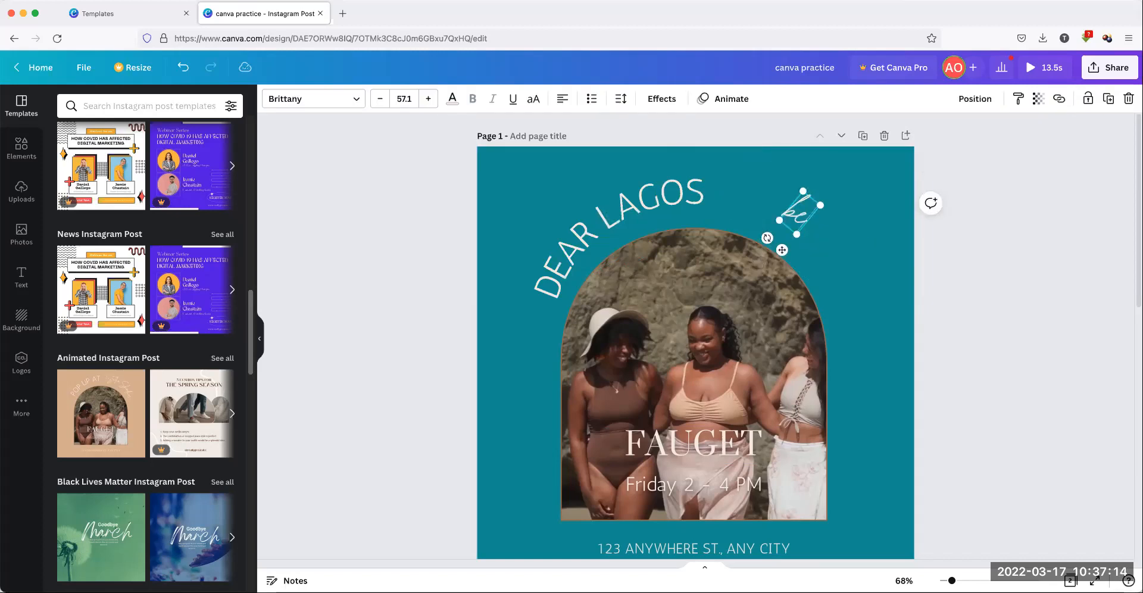
{"action": "type", "text": " sane"}
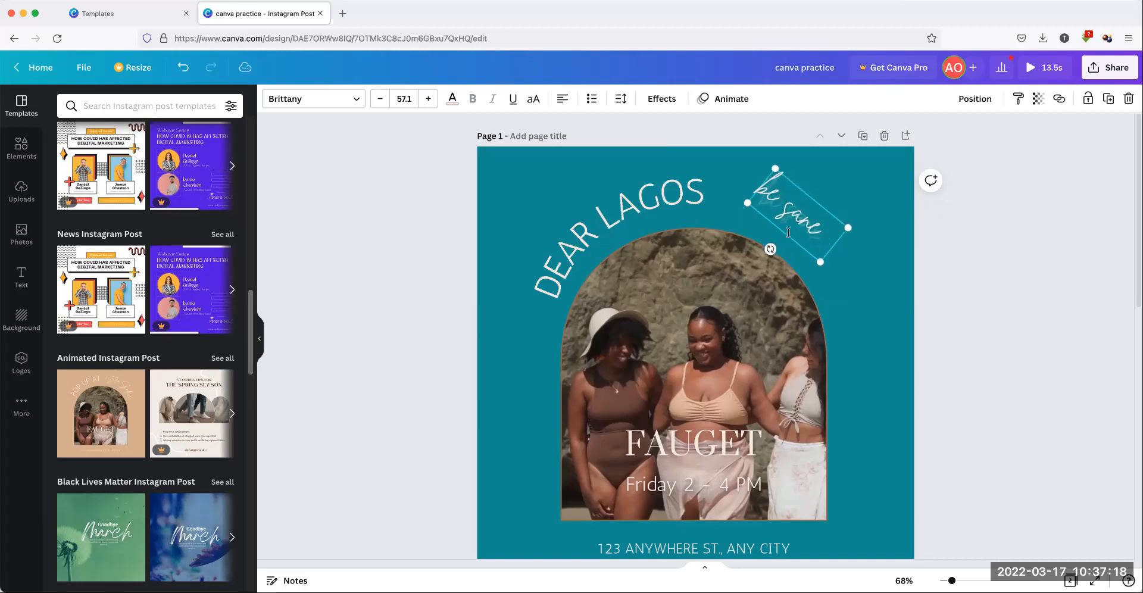
{"action": "left_click", "coordinate": [844, 290]}
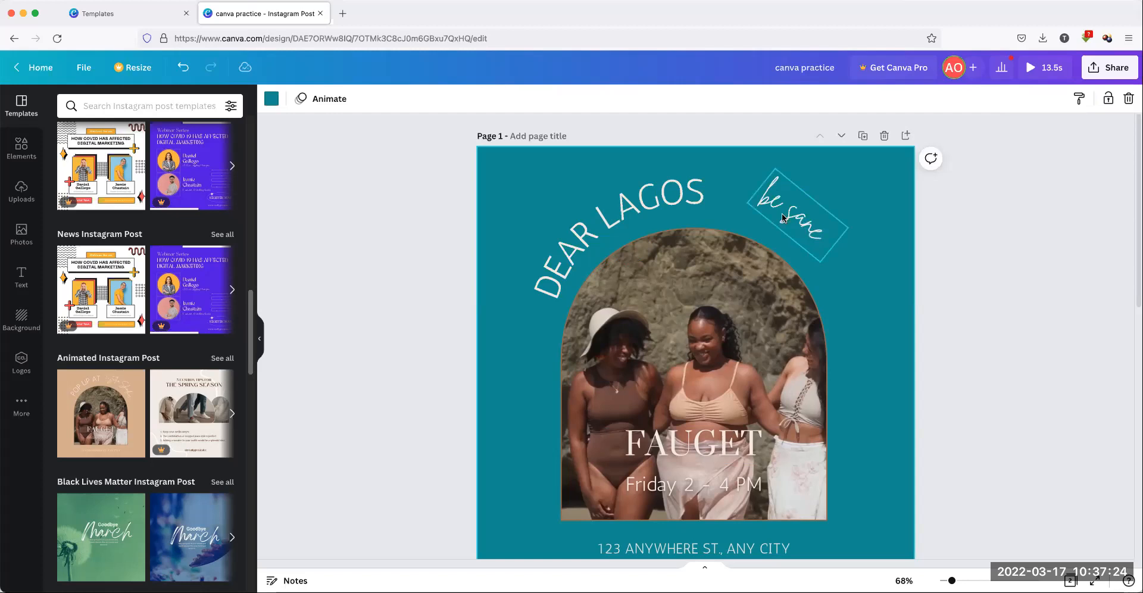
Nudge "DEAR LAGOS" slightly down and move "be sane" close to its end along the arch
{"action": "left_click", "coordinate": [618, 204]}
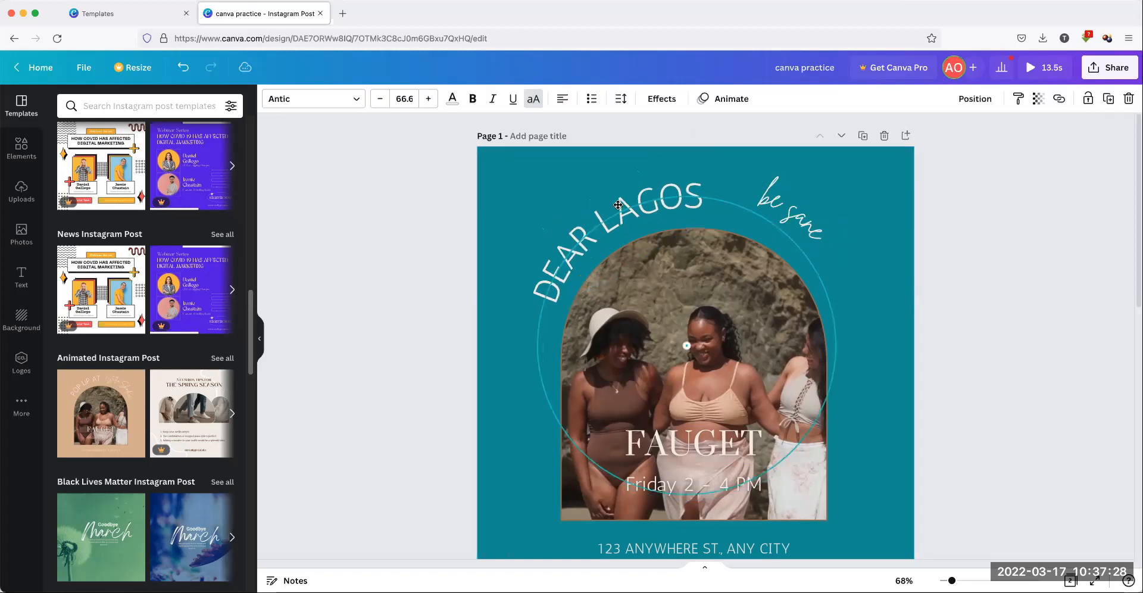
{"action": "left_click", "coordinate": [788, 202]}
{"action": "left_click_drag", "start_coordinate": [775, 215], "coordinate": [757, 213]}
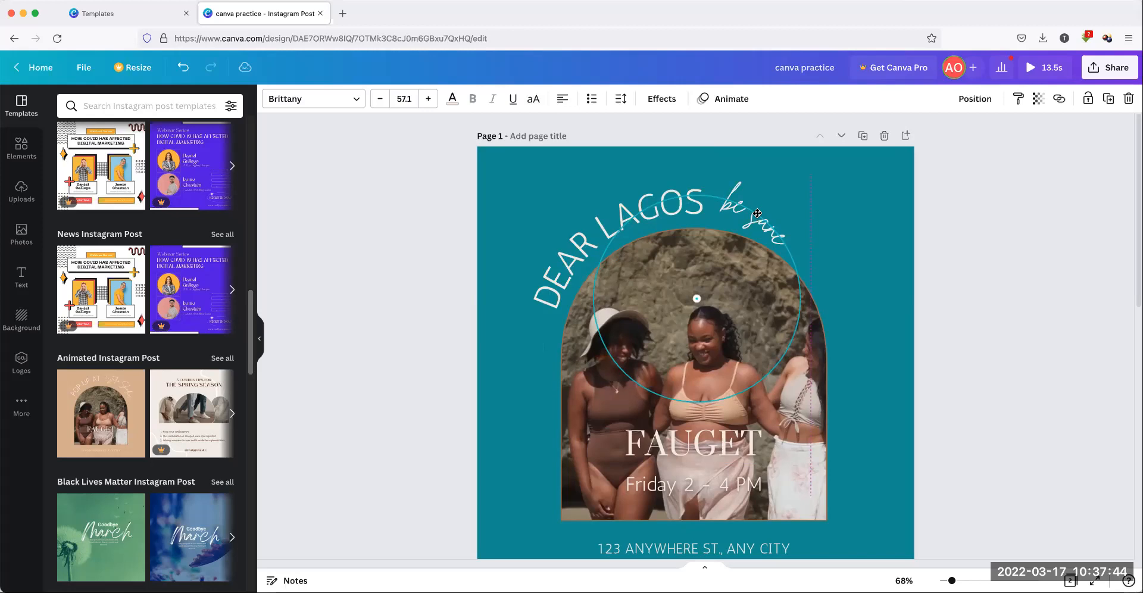
{"action": "left_click_drag", "start_coordinate": [757, 213], "coordinate": [756, 213]}
Shift the script text "be sane" slightly up and to the right to leave a small gap after "DEAR LAGOS"
{"action": "left_click", "coordinate": [844, 210]}
{"action": "left_click", "coordinate": [760, 230]}
{"action": "left_click", "coordinate": [759, 218]}
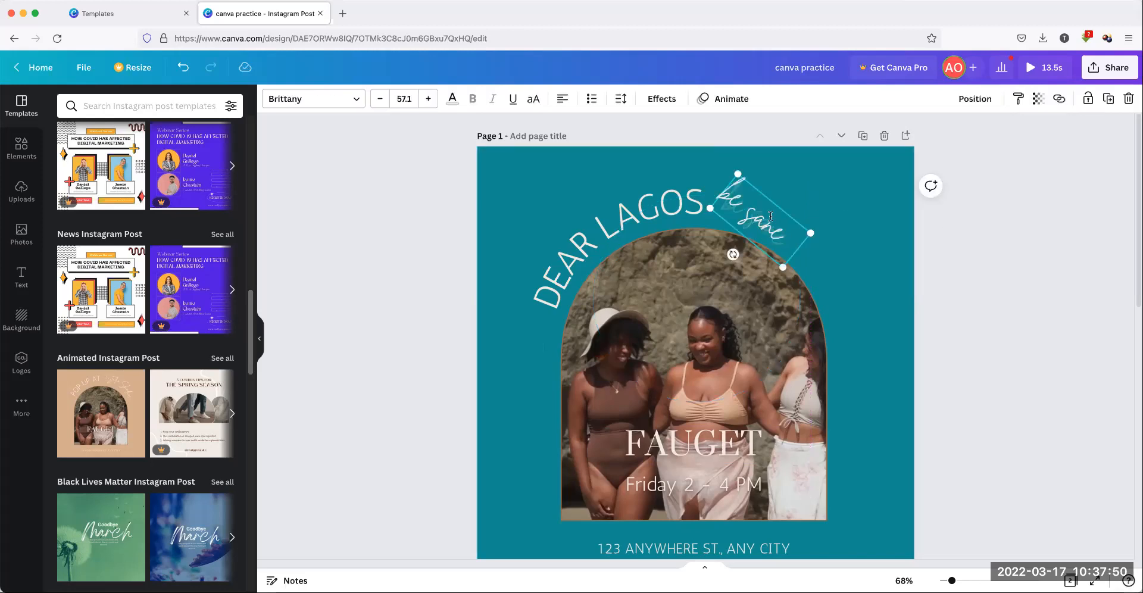
{"action": "left_click", "coordinate": [831, 217]}
{"action": "left_click", "coordinate": [751, 227]}
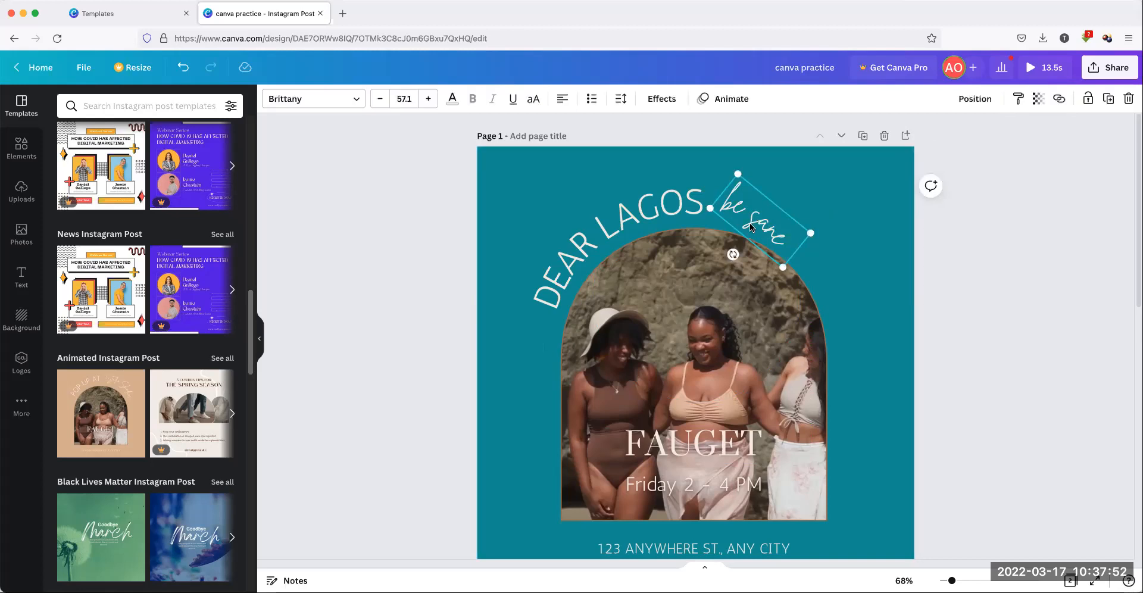
{"action": "left_click_drag", "start_coordinate": [750, 226], "coordinate": [763, 216]}
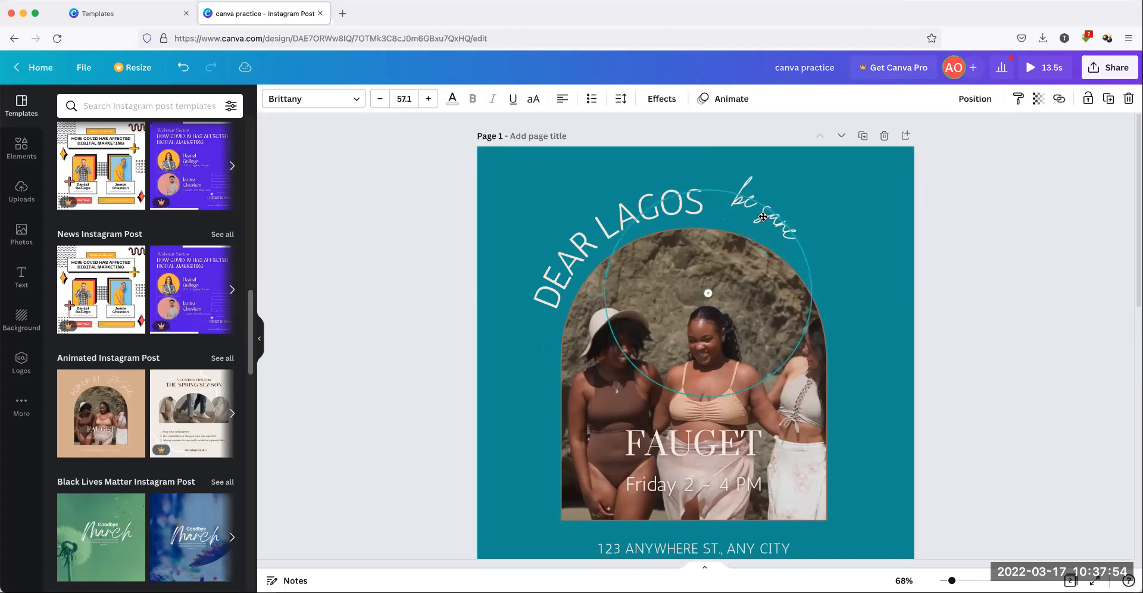
{"action": "left_click", "coordinate": [676, 207]}
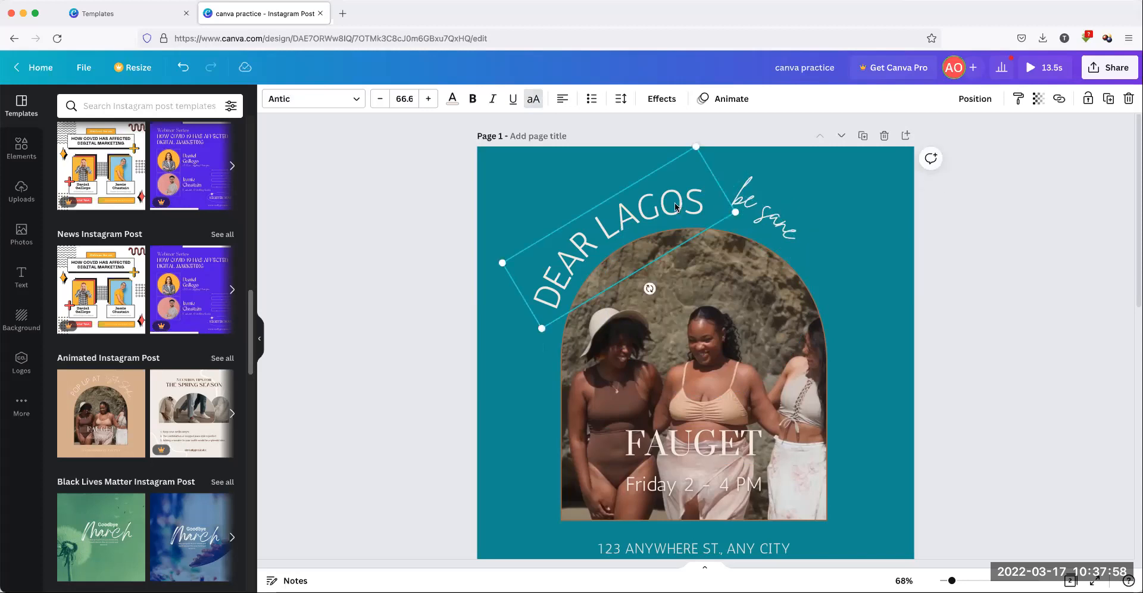
{"action": "left_click", "coordinate": [829, 219]}
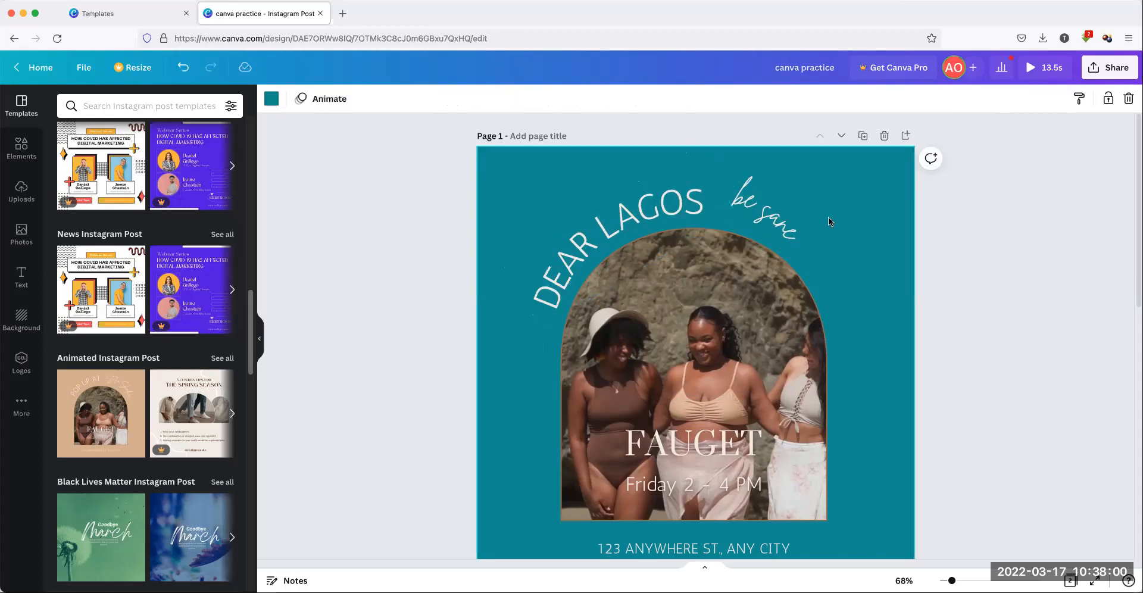
Replace the curved script text "be sane" on page 1 with "i love you"
{"action": "left_click", "coordinate": [766, 229]}
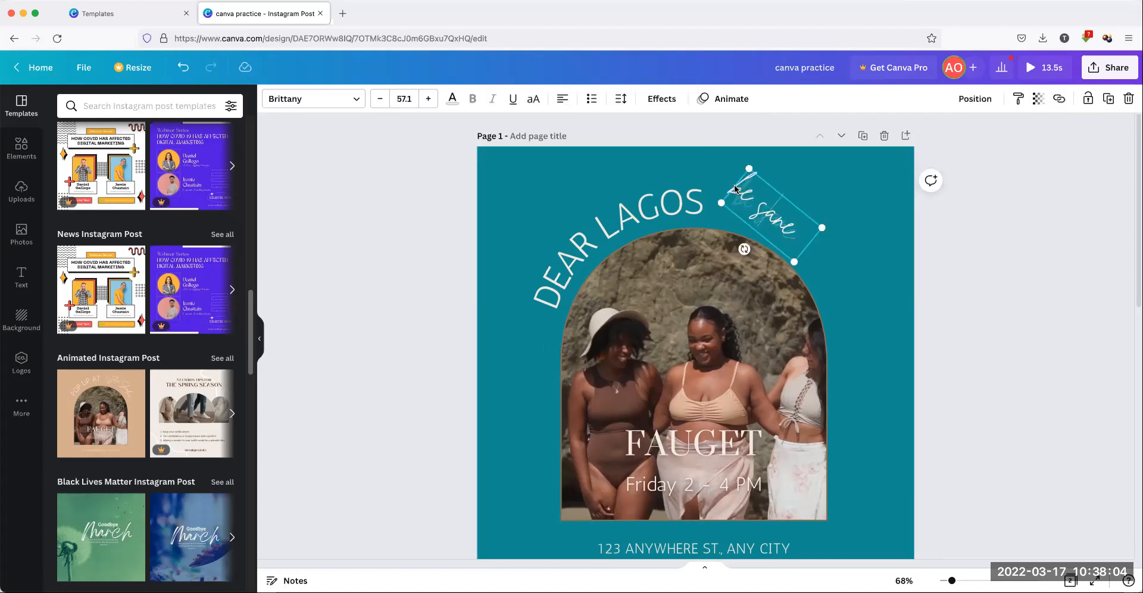
{"action": "left_click_drag", "start_coordinate": [734, 190], "coordinate": [806, 243]}
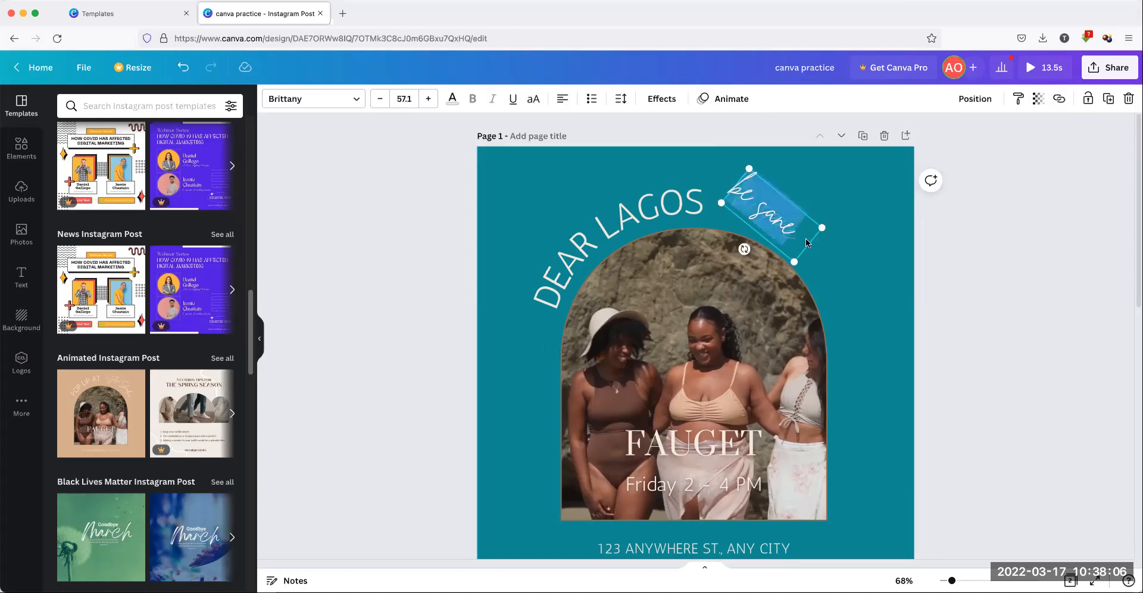
{"action": "type", "text": "i lov"}
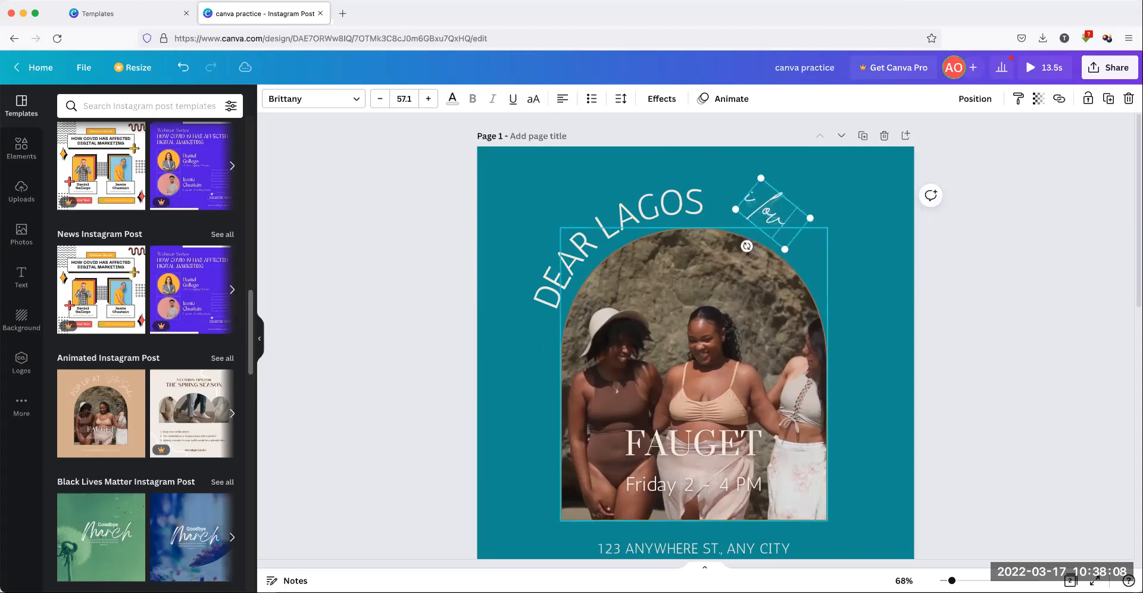
{"action": "type", "text": "e you"}
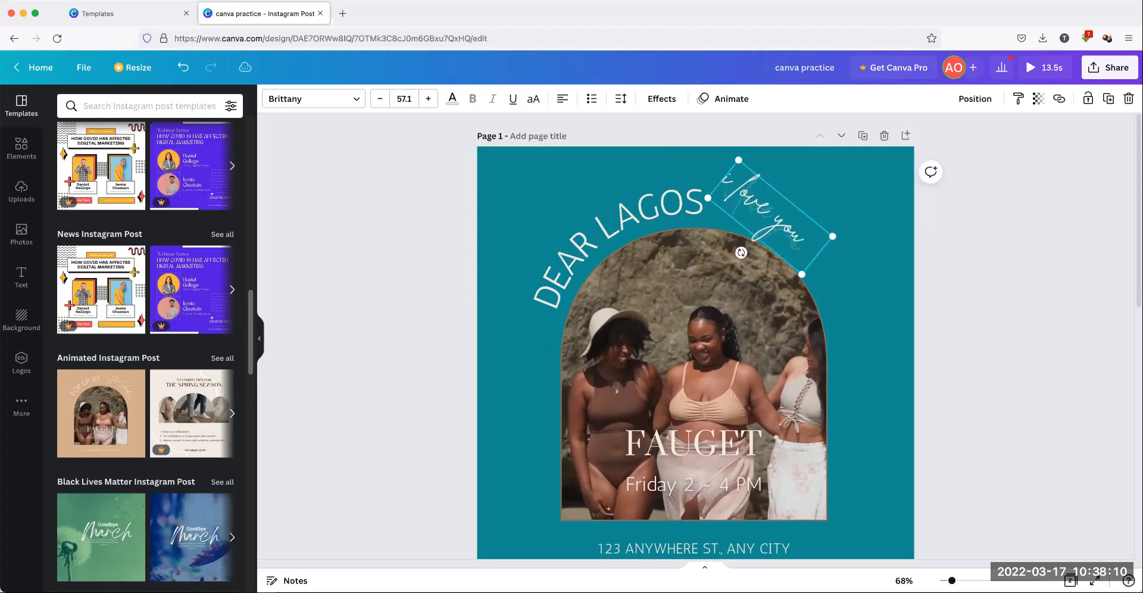
{"action": "left_click", "coordinate": [855, 283]}
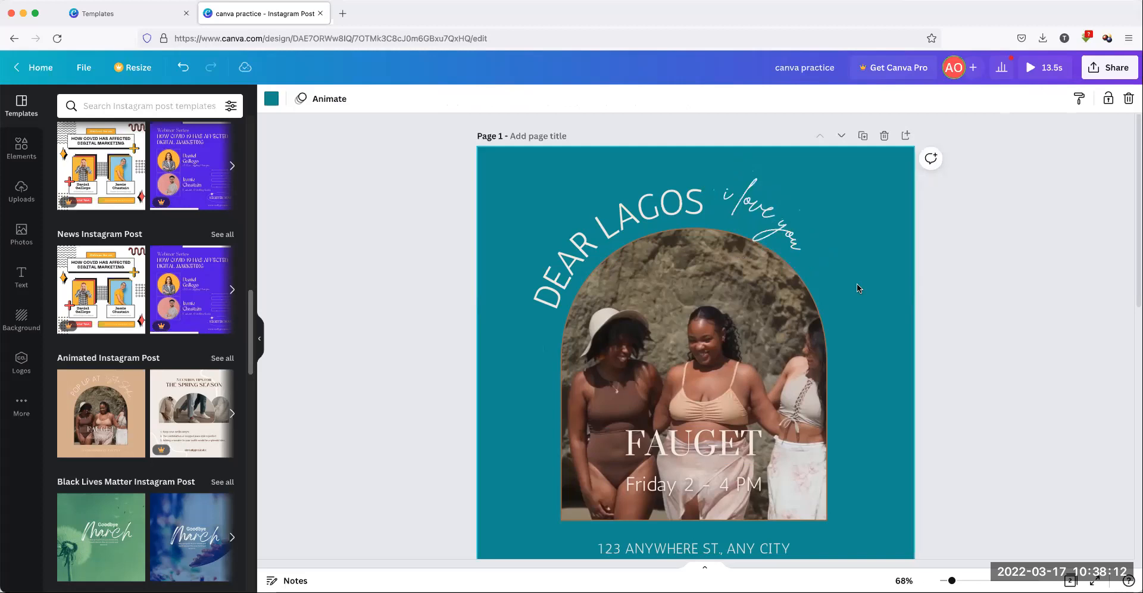
Shift the script text "i love you" slightly right and down along the arch, away from "DEAR LAGOS"
{"action": "left_click", "coordinate": [780, 225]}
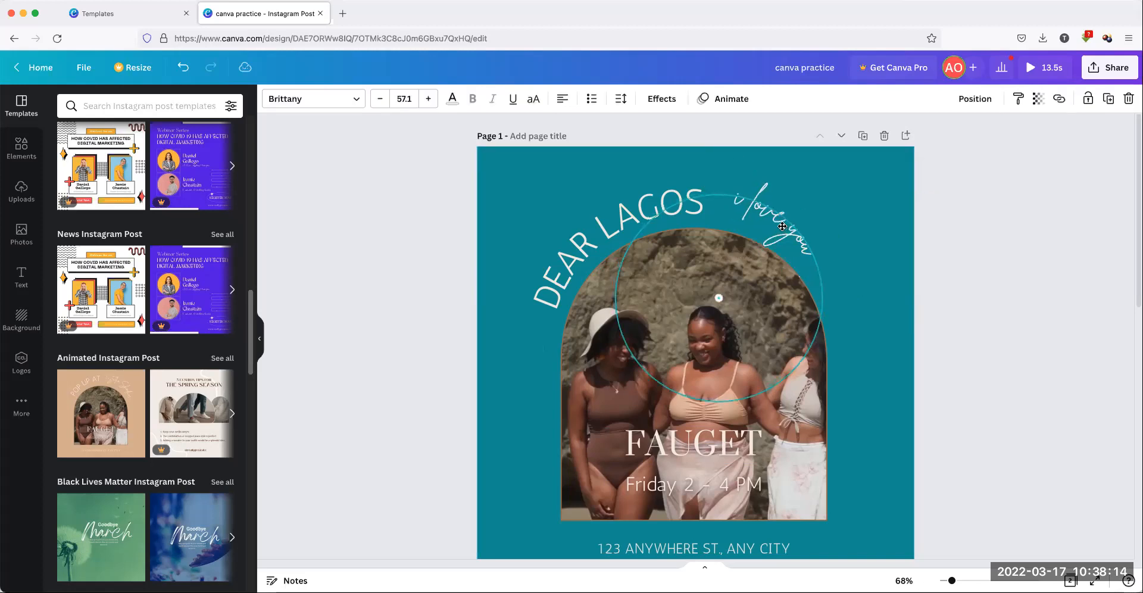
{"action": "left_click_drag", "start_coordinate": [781, 226], "coordinate": [783, 230]}
{"action": "left_click", "coordinate": [863, 220]}
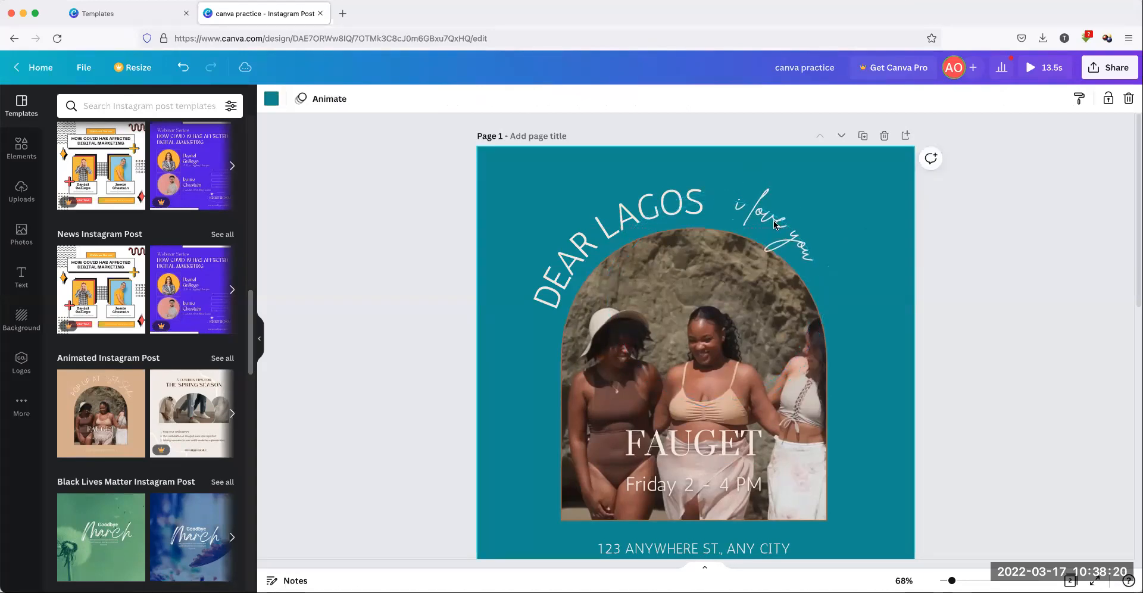
Try red on the curved "DEAR LAGOS" text, then set its colour to black
{"action": "left_click", "coordinate": [635, 215]}
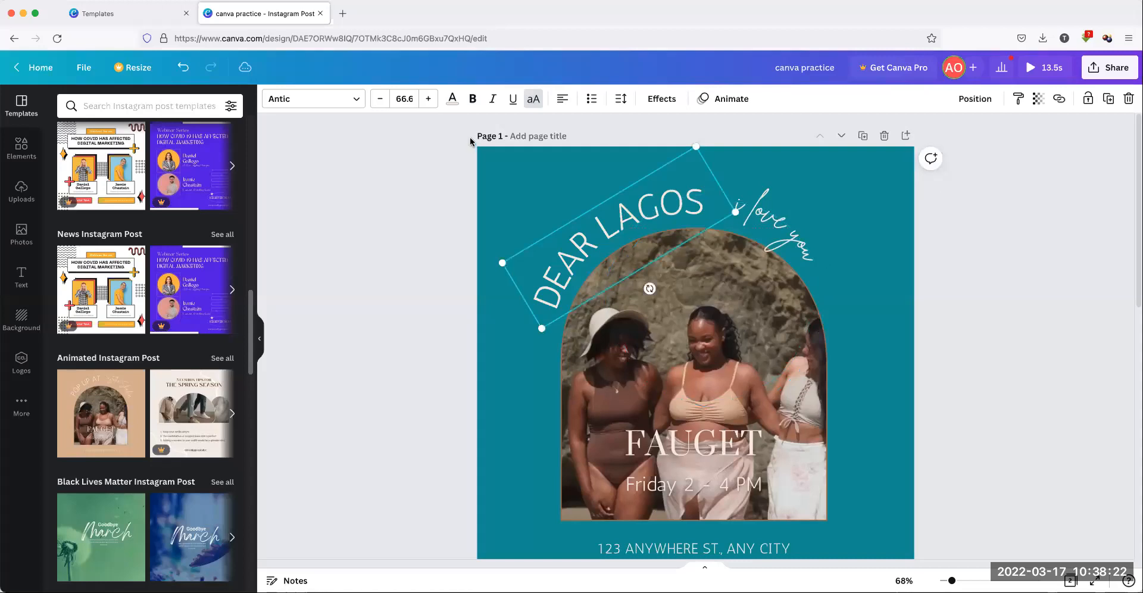
{"action": "left_click", "coordinate": [452, 102]}
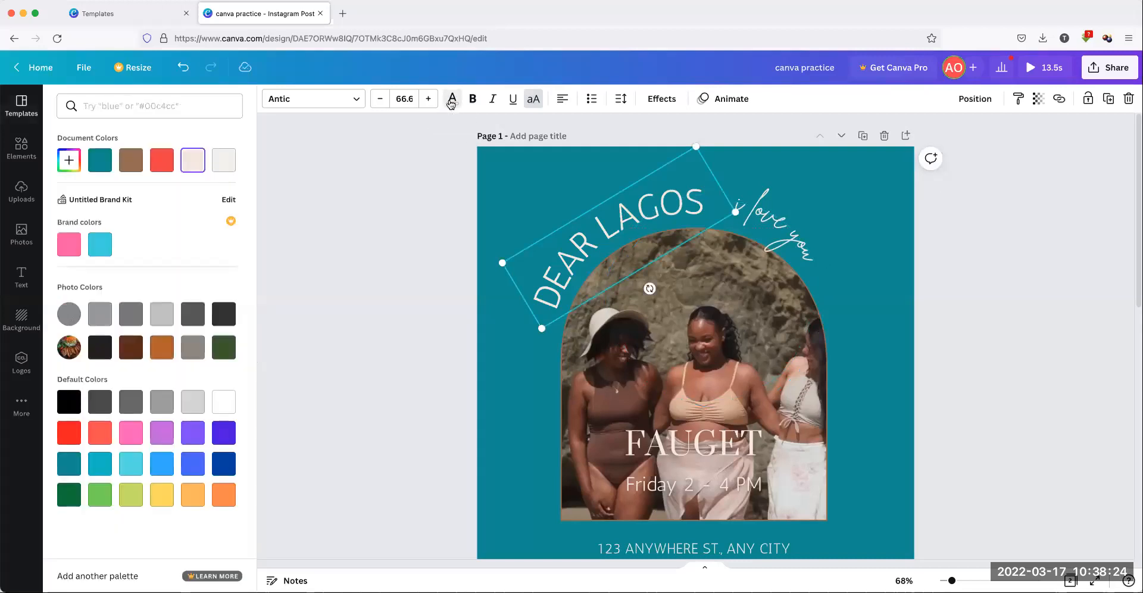
{"action": "left_click", "coordinate": [166, 166]}
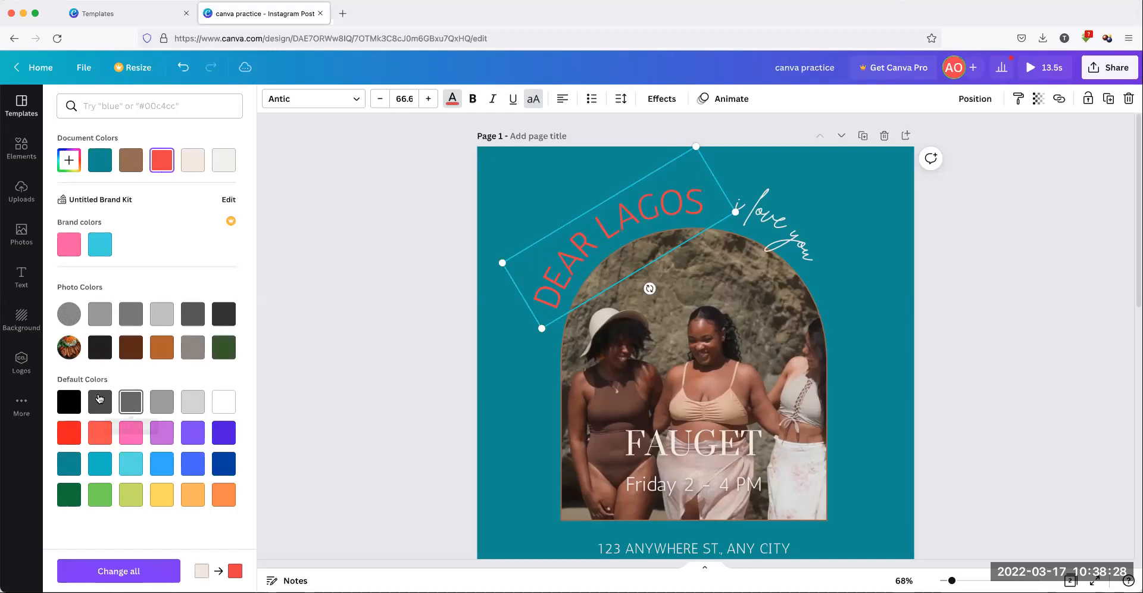
{"action": "left_click", "coordinate": [71, 402]}
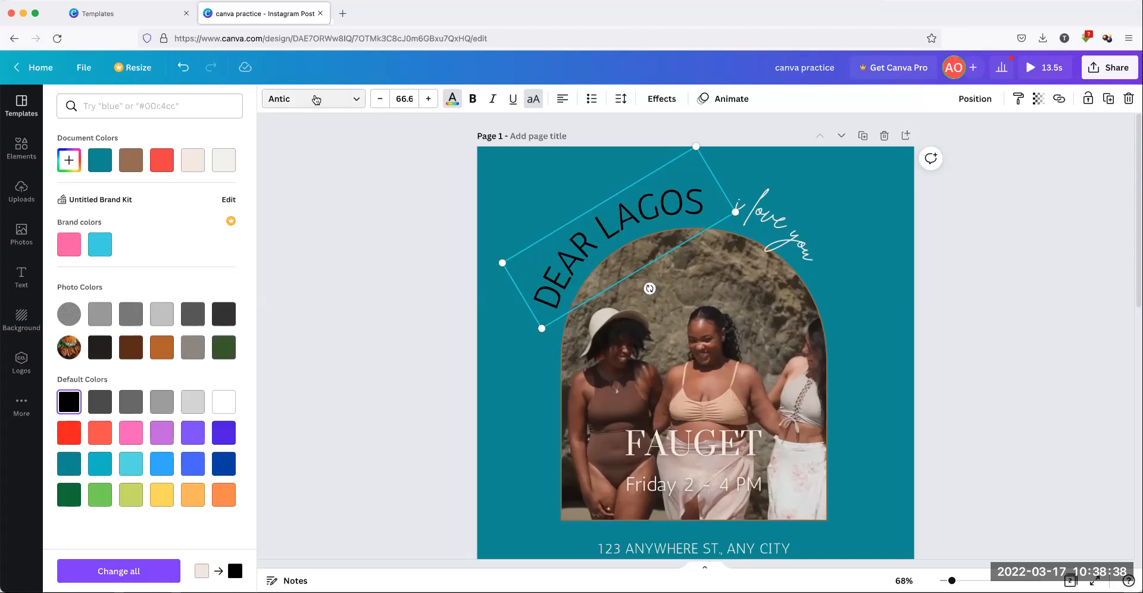
Set the font of "DEAR LAGOS" to Archivo Black and browse further down the popular fonts
{"action": "left_click", "coordinate": [360, 103]}
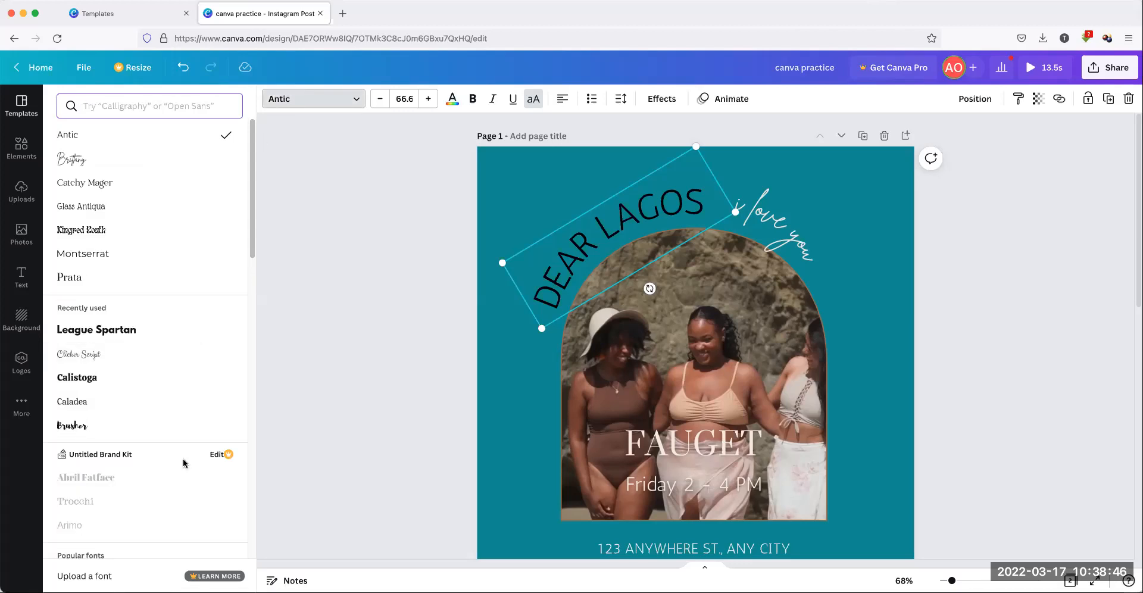
{"action": "scroll", "coordinate": [183, 463], "scroll_direction": "down", "scroll_amount": 5}
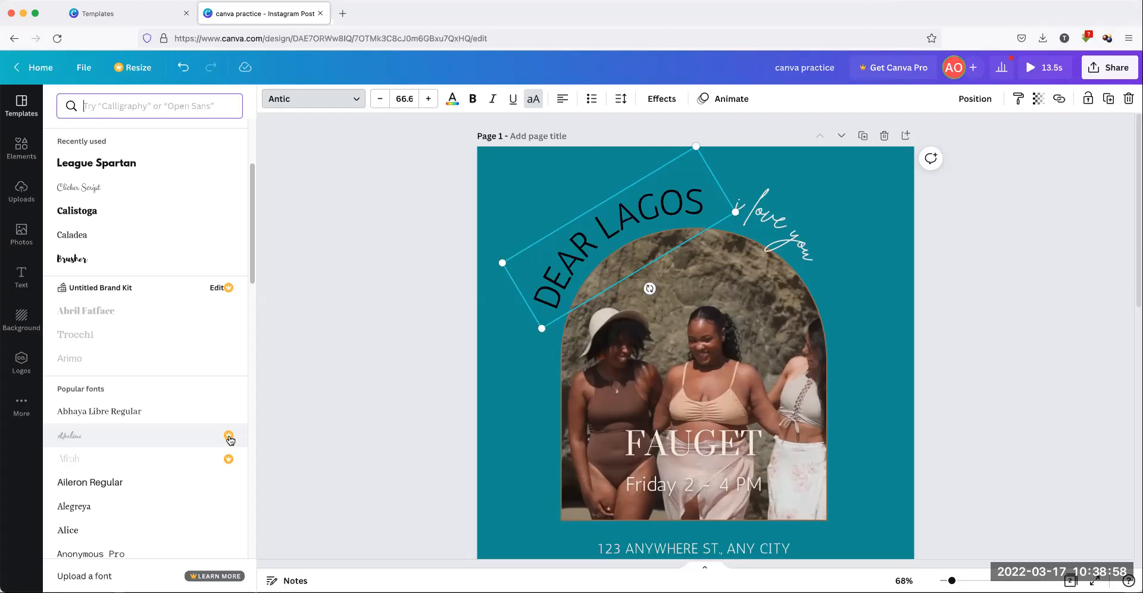
{"action": "scroll", "coordinate": [215, 454], "scroll_direction": "down", "scroll_amount": 2}
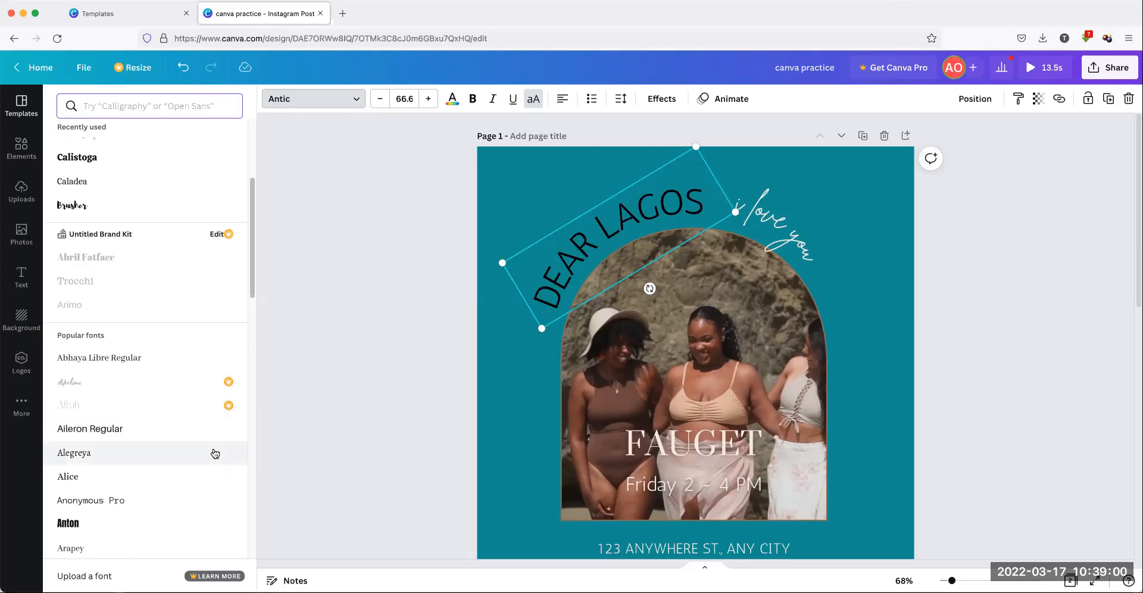
{"action": "scroll", "coordinate": [215, 453], "scroll_direction": "down", "scroll_amount": 4}
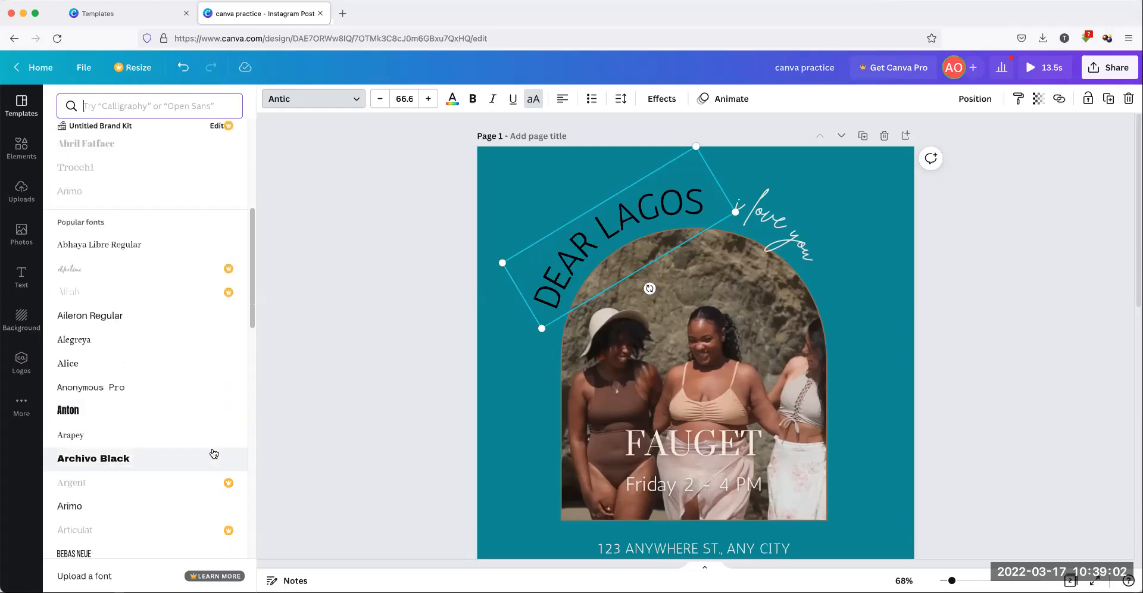
{"action": "scroll", "coordinate": [214, 454], "scroll_direction": "down", "scroll_amount": 1}
{"action": "left_click", "coordinate": [169, 421]}
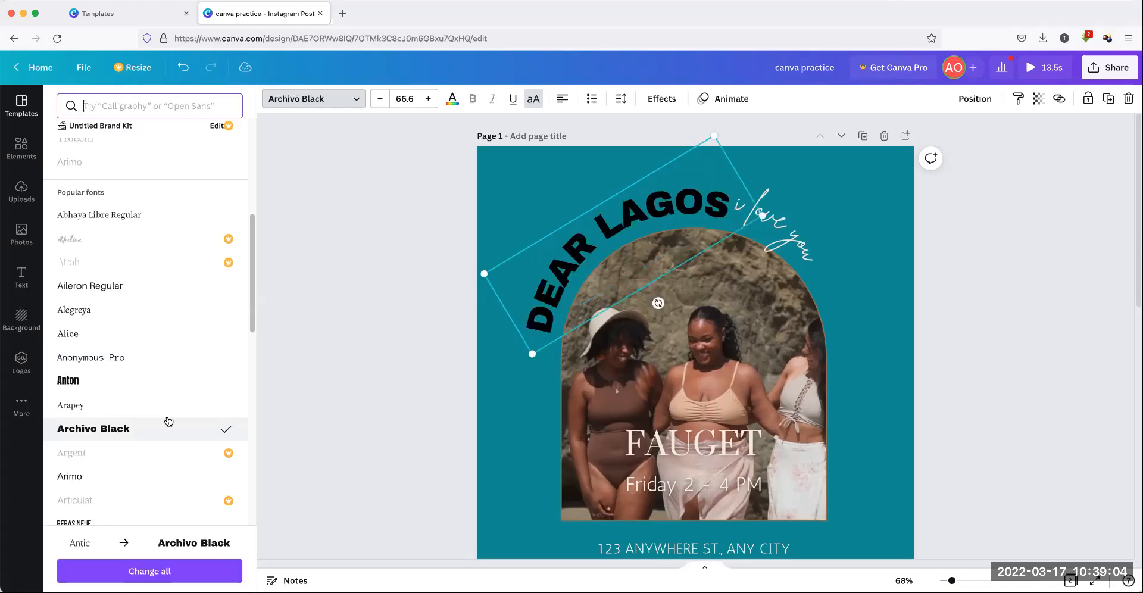
{"action": "scroll", "coordinate": [169, 421], "scroll_direction": "down", "scroll_amount": 10}
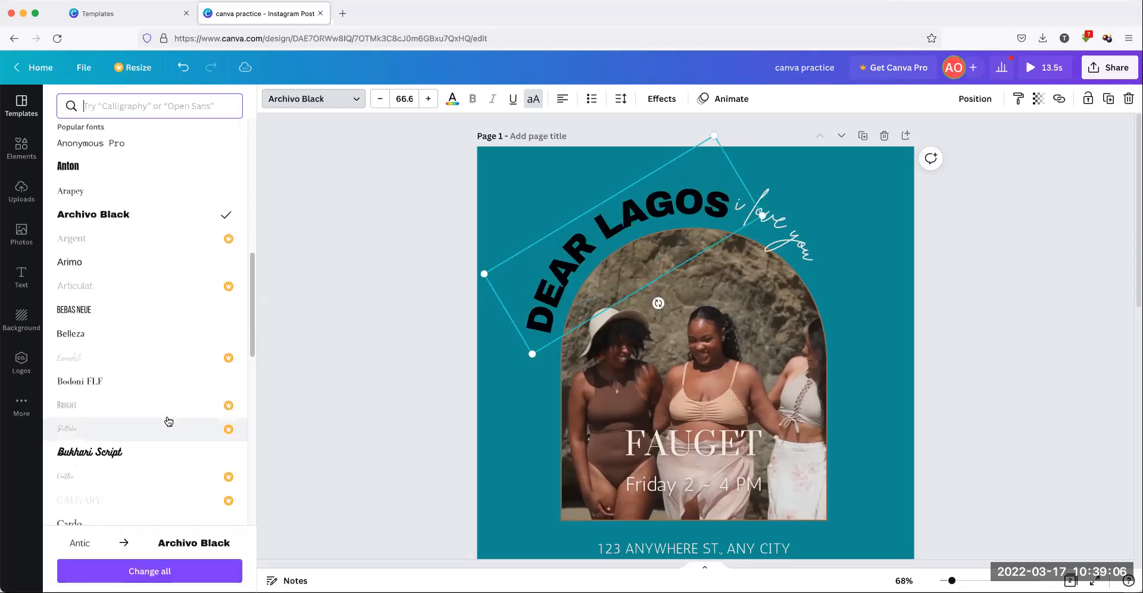
{"action": "scroll", "coordinate": [169, 421], "scroll_direction": "down", "scroll_amount": 5}
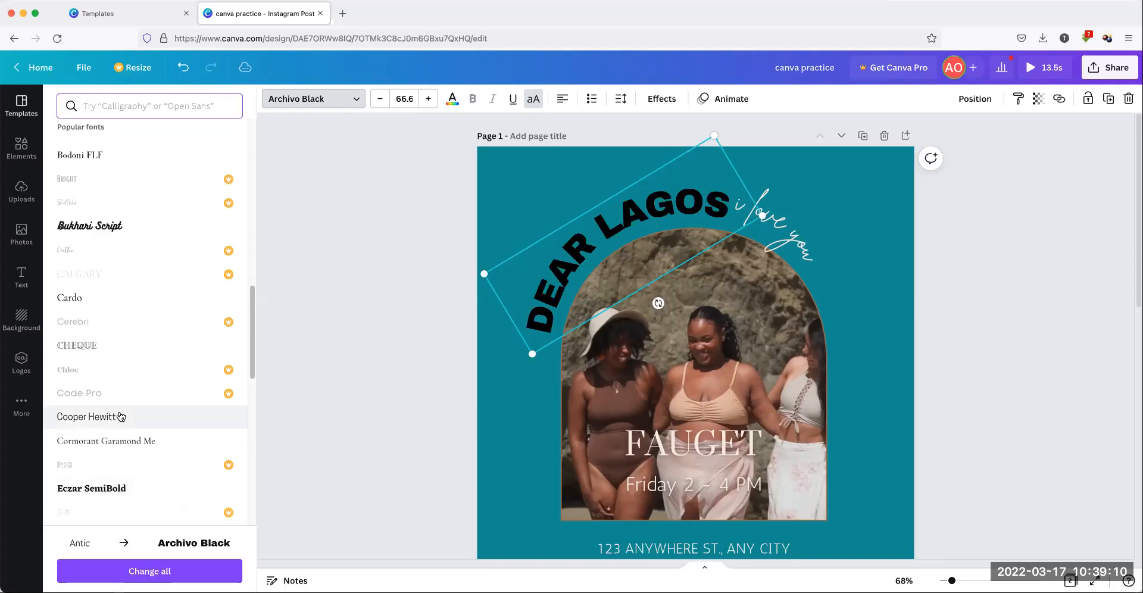
{"action": "scroll", "coordinate": [121, 417], "scroll_direction": "down", "scroll_amount": 14}
{"action": "scroll", "coordinate": [120, 416], "scroll_direction": "down", "scroll_amount": 10}
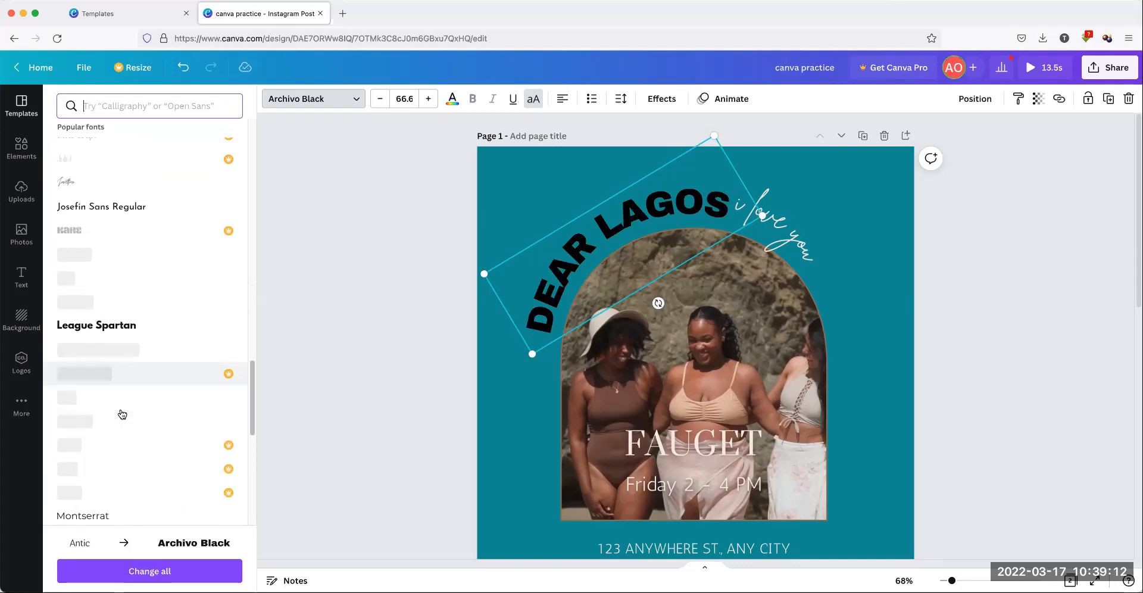
{"action": "left_click", "coordinate": [313, 99]}
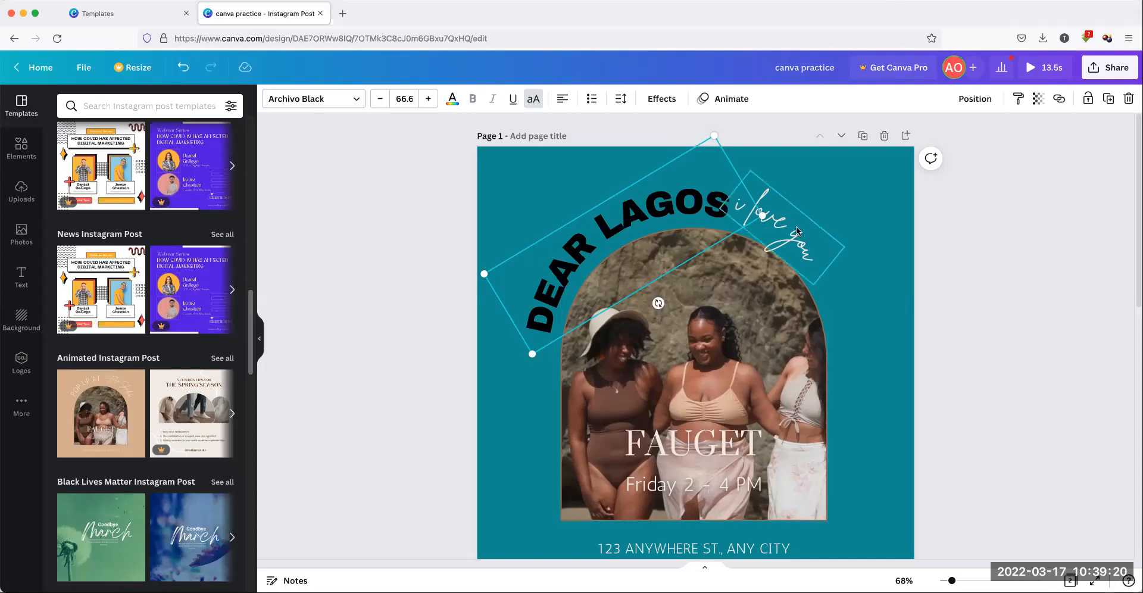
Move "i love you" down to the right side of the arched video and shift "DEAR LAGOS" right over the arch
{"action": "left_click_drag", "start_coordinate": [796, 231], "coordinate": [870, 342]}
{"action": "left_click_drag", "start_coordinate": [616, 186], "coordinate": [690, 182]}
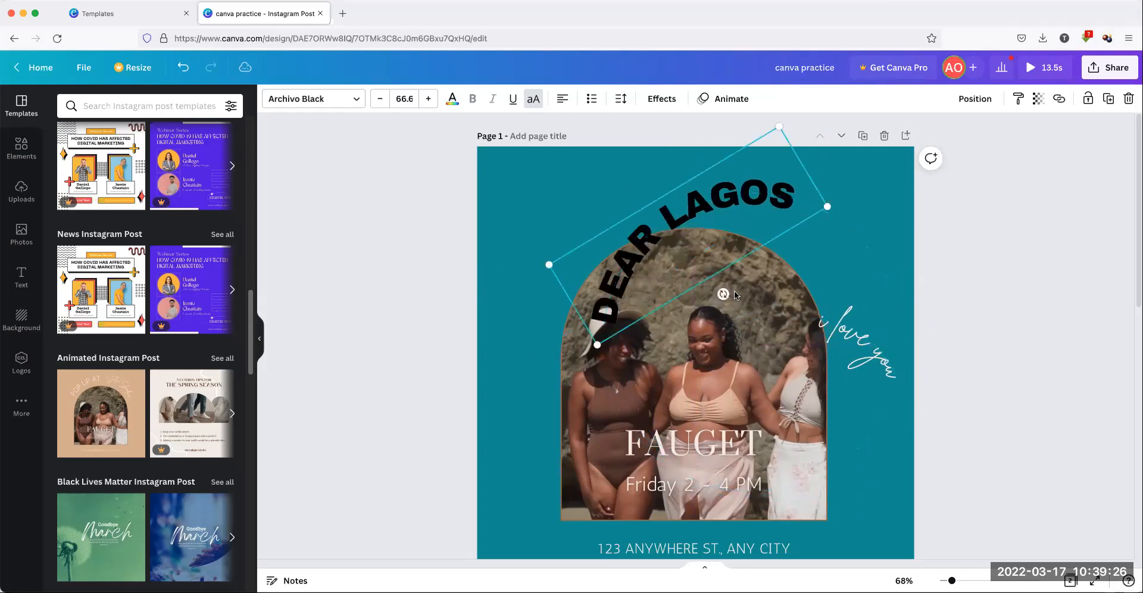
Rotate "DEAR LAGOS" to about -1° and adjust it so it curves evenly over the top of the arch
{"action": "left_click_drag", "start_coordinate": [723, 294], "coordinate": [690, 304]}
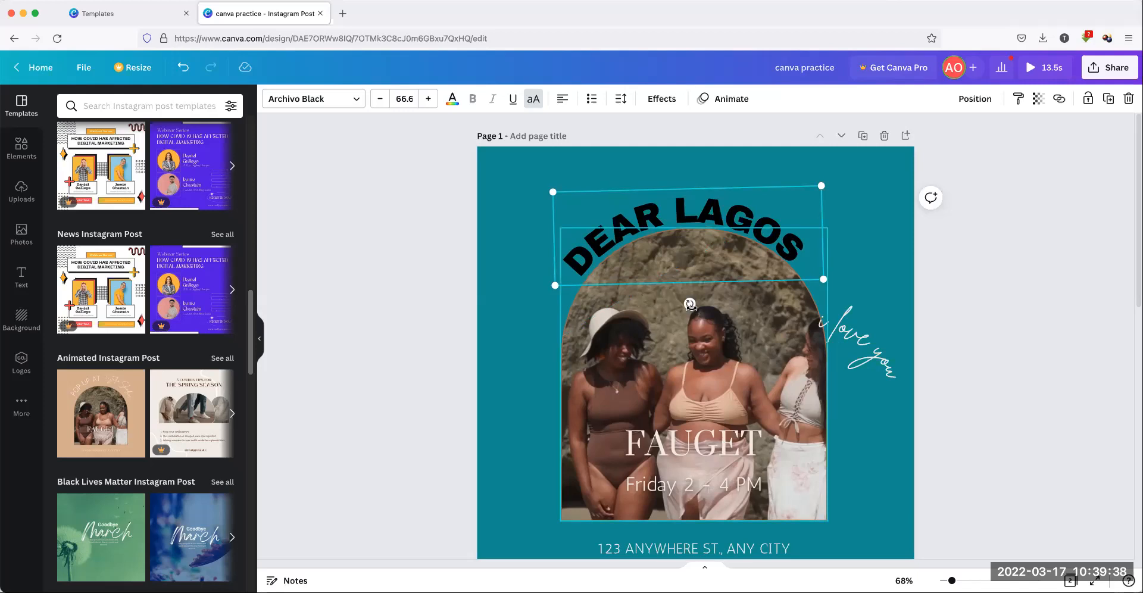
{"action": "left_click_drag", "start_coordinate": [690, 304], "coordinate": [692, 306]}
{"action": "left_click_drag", "start_coordinate": [742, 216], "coordinate": [742, 217]}
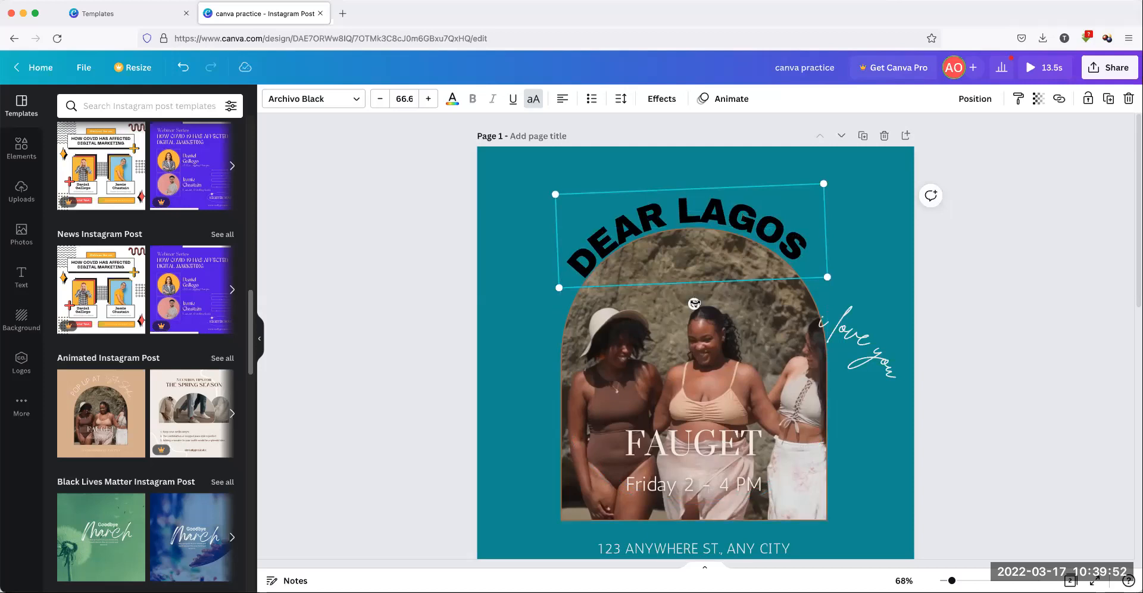
{"action": "left_click_drag", "start_coordinate": [694, 303], "coordinate": [690, 303]}
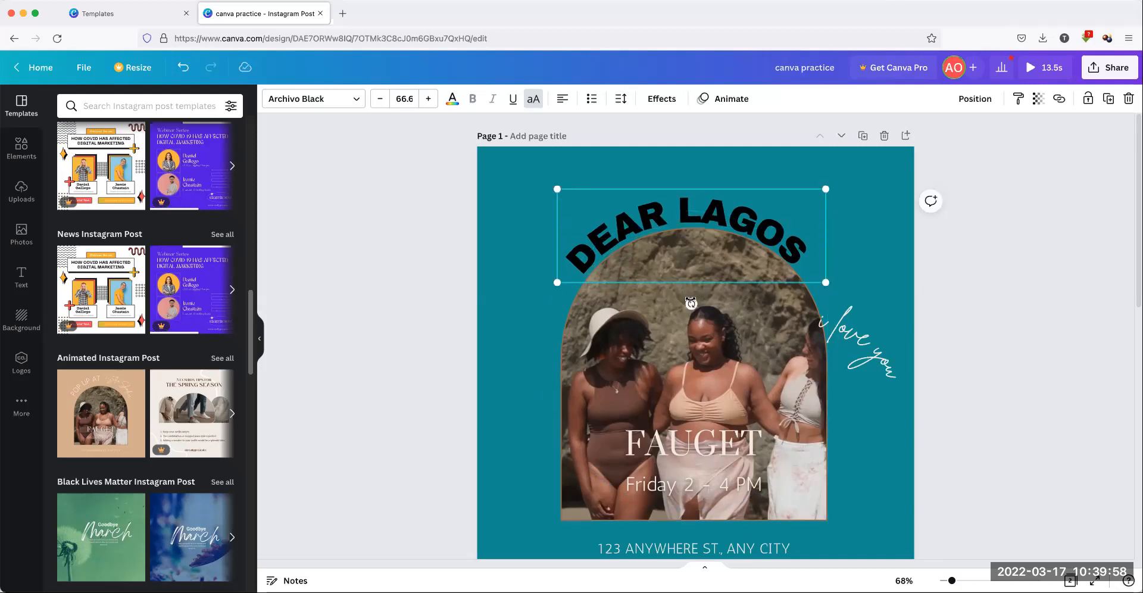
{"action": "left_click_drag", "start_coordinate": [690, 303], "coordinate": [690, 303]}
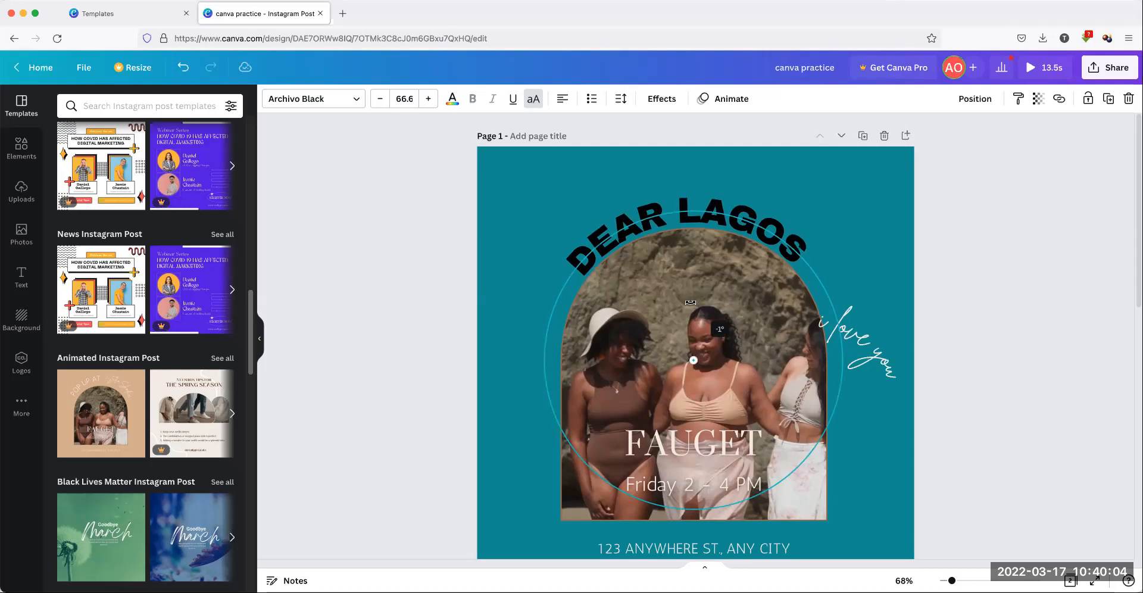
{"action": "left_click_drag", "start_coordinate": [690, 303], "coordinate": [691, 302]}
{"action": "left_click", "coordinate": [870, 206]}
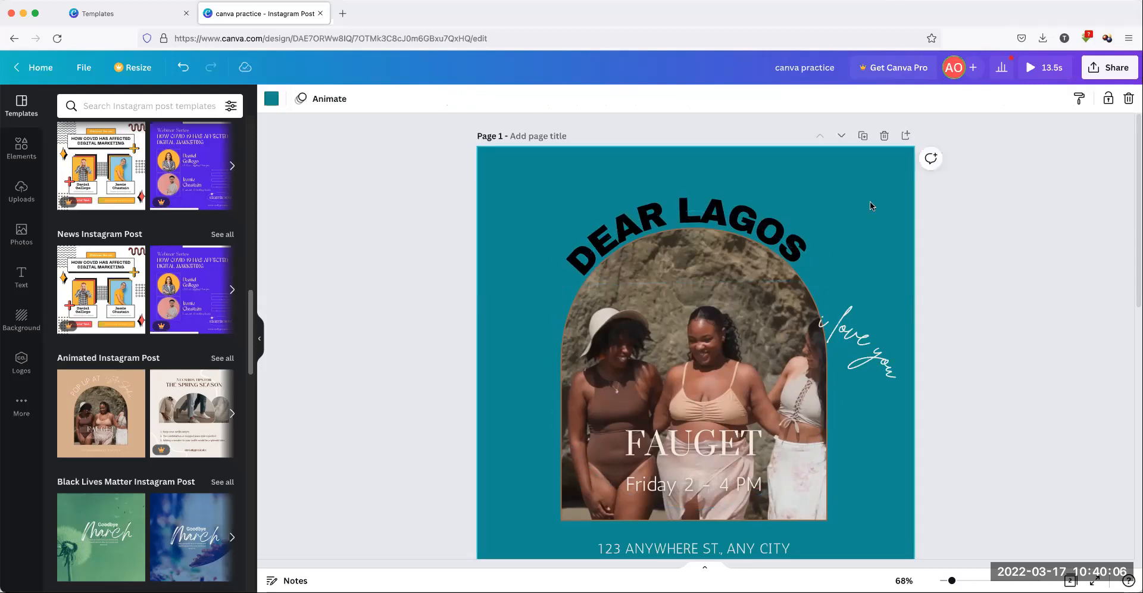
Nudge "DEAR LAGOS" up in small increments to lift it slightly off the arch's top edge
{"action": "left_click", "coordinate": [783, 234]}
{"action": "key", "text": "Up"}
{"action": "key", "text": "Up"}
{"action": "key", "text": "Up"}
{"action": "key", "text": "Up"}
{"action": "key", "text": "Up"}
{"action": "key", "text": "Up"}
{"action": "key", "text": "Up"}
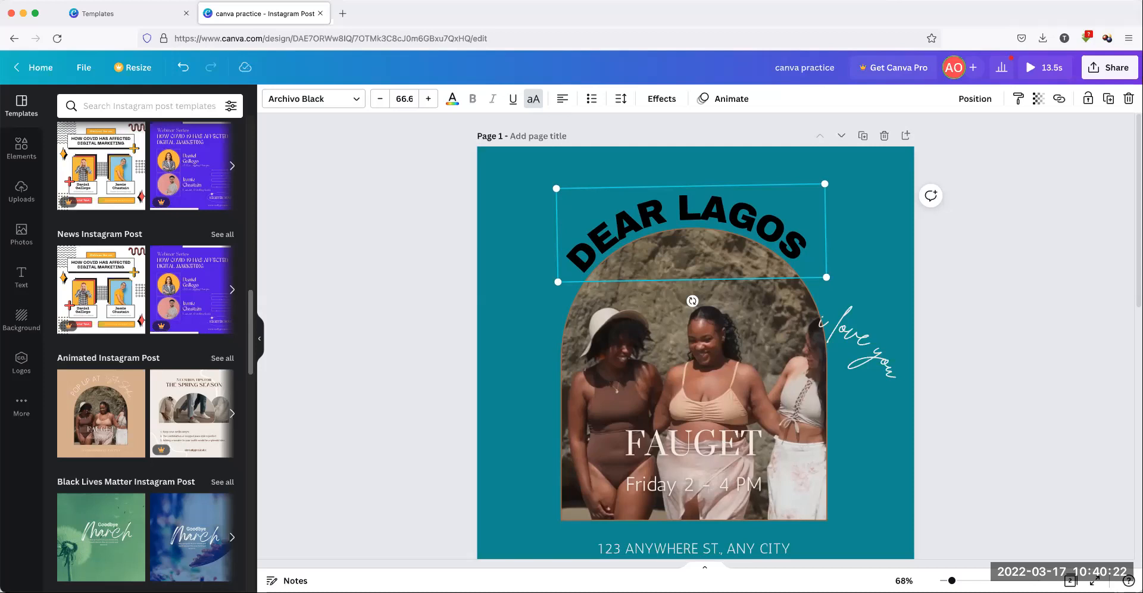
{"action": "key", "text": "Up"}
{"action": "key", "text": "Up"}
{"action": "key", "text": "Up"}
{"action": "key", "text": "Up"}
{"action": "key", "text": "Up"}
{"action": "key", "text": "Up"}
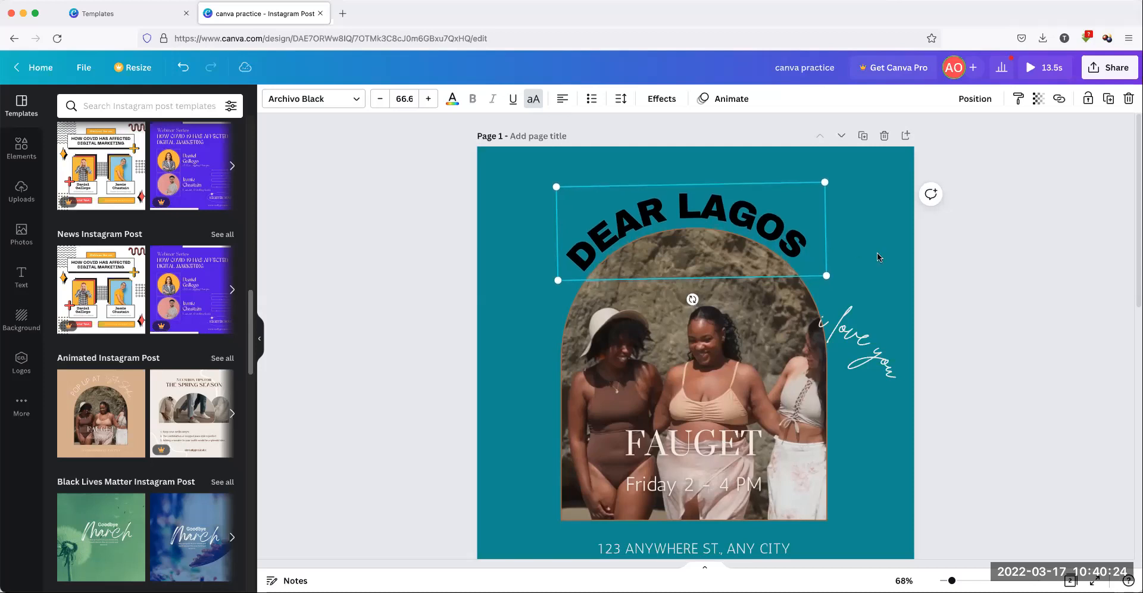
{"action": "left_click", "coordinate": [948, 280]}
Select the arched video on page 1 and search the photo library for "car"
{"action": "scroll", "coordinate": [749, 305], "scroll_direction": "down", "scroll_amount": 5}
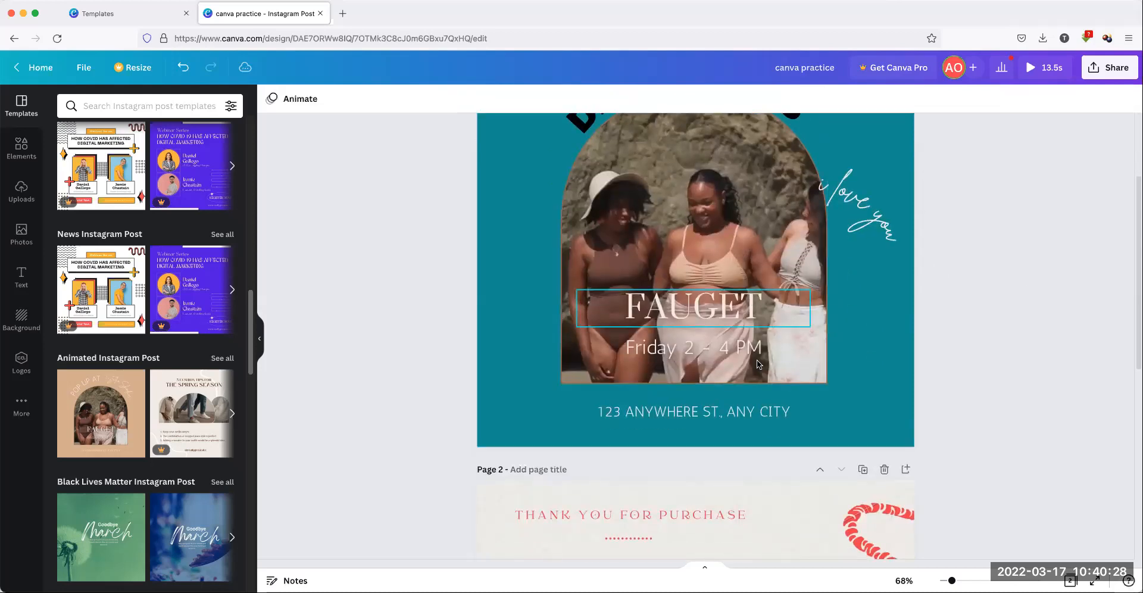
{"action": "scroll", "coordinate": [749, 298], "scroll_direction": "up", "scroll_amount": 2}
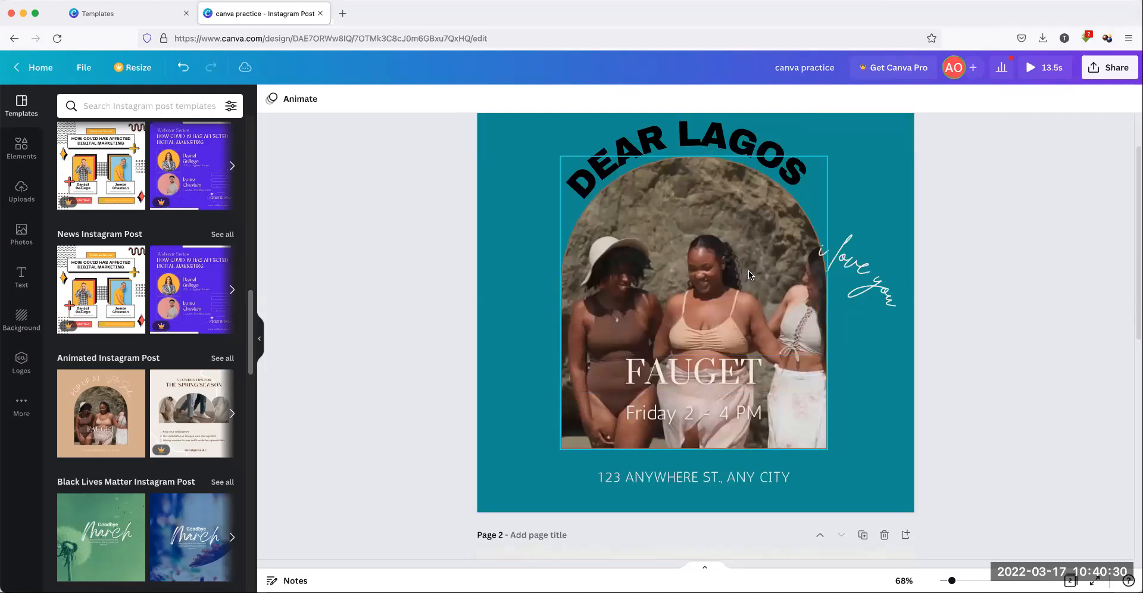
{"action": "left_click", "coordinate": [748, 271]}
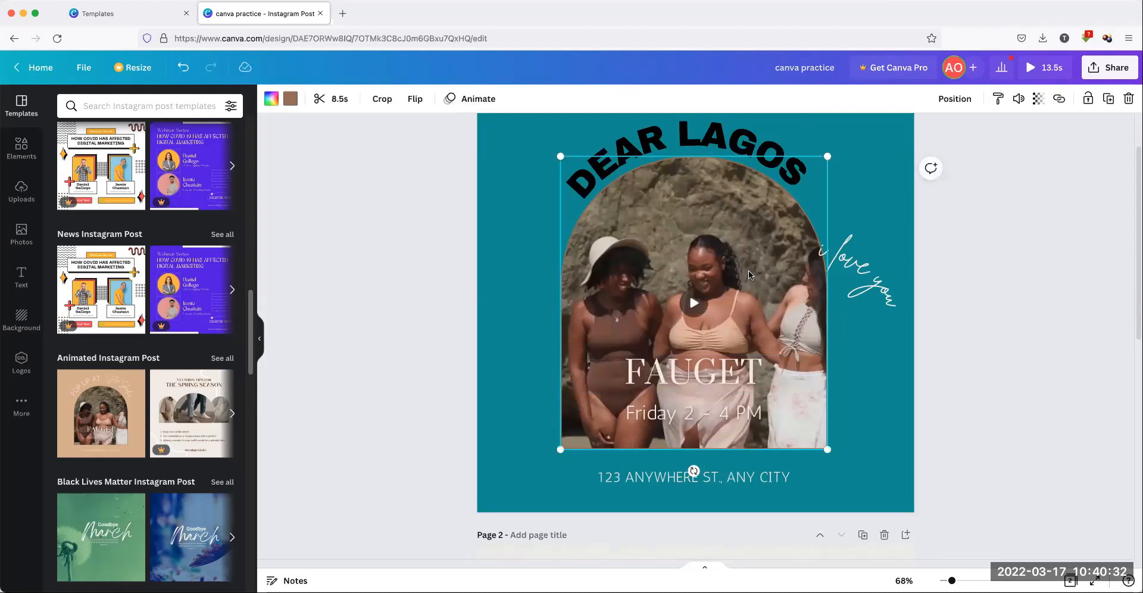
{"action": "left_click", "coordinate": [24, 232]}
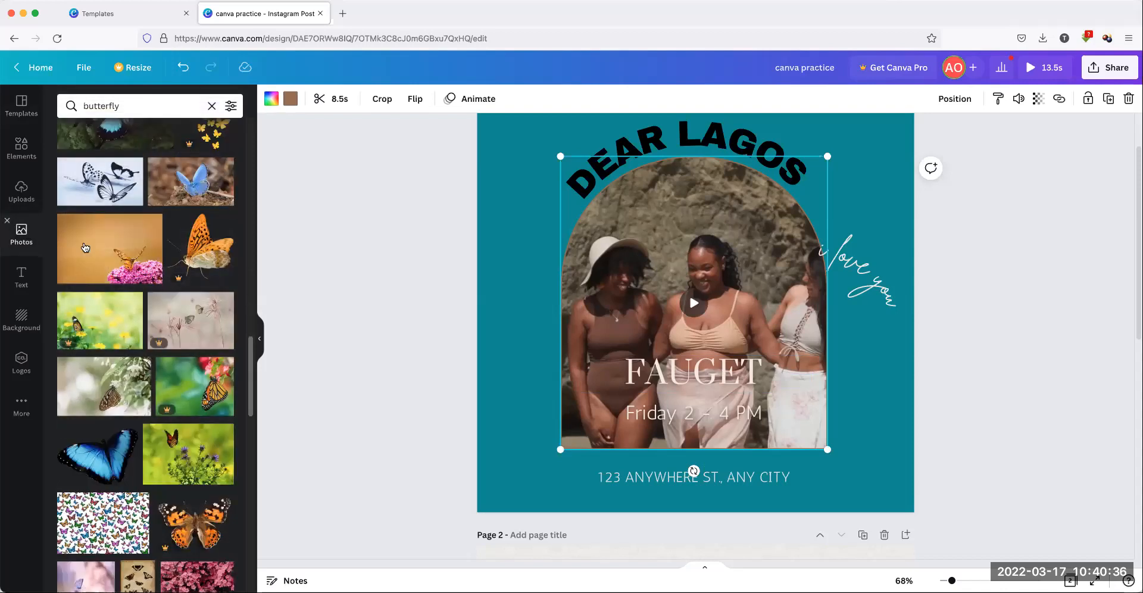
{"action": "left_click", "coordinate": [72, 106]}
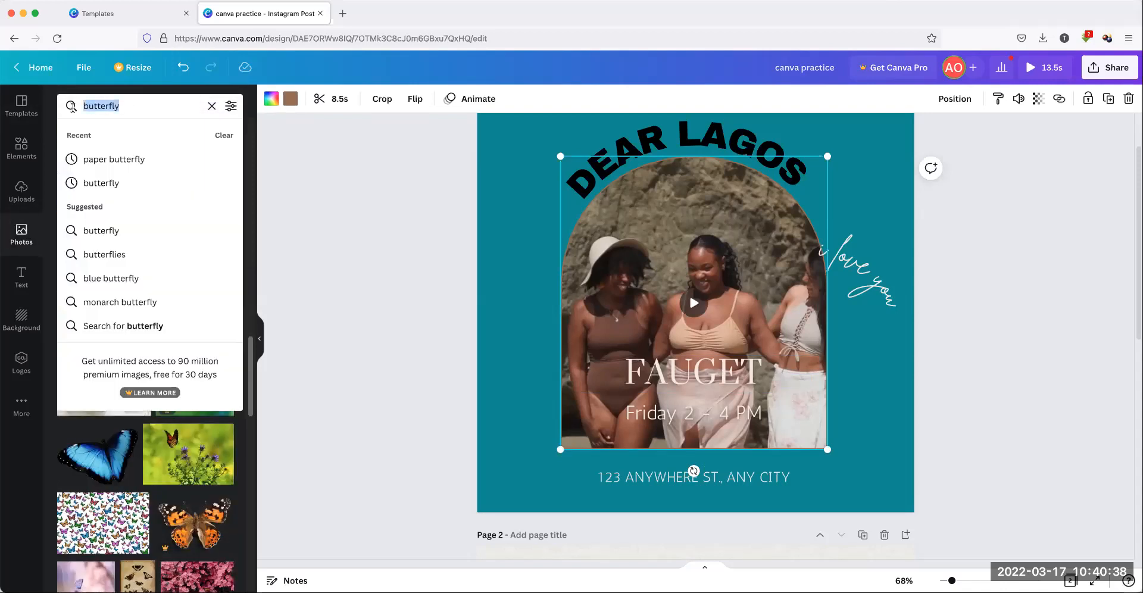
{"action": "type", "text": "car"}
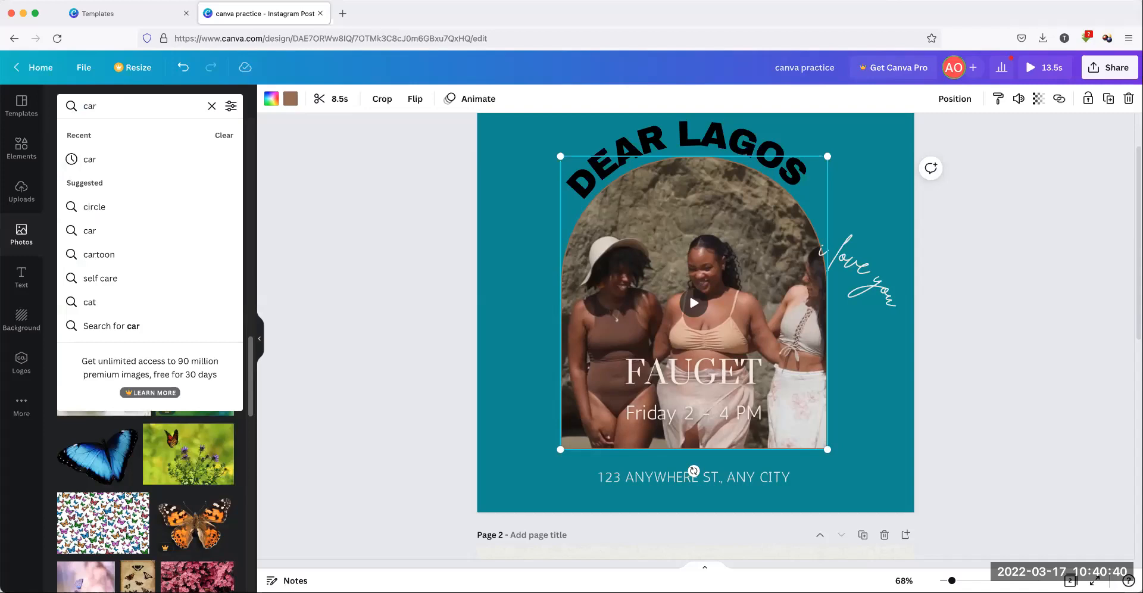
{"action": "key", "text": "Return"}
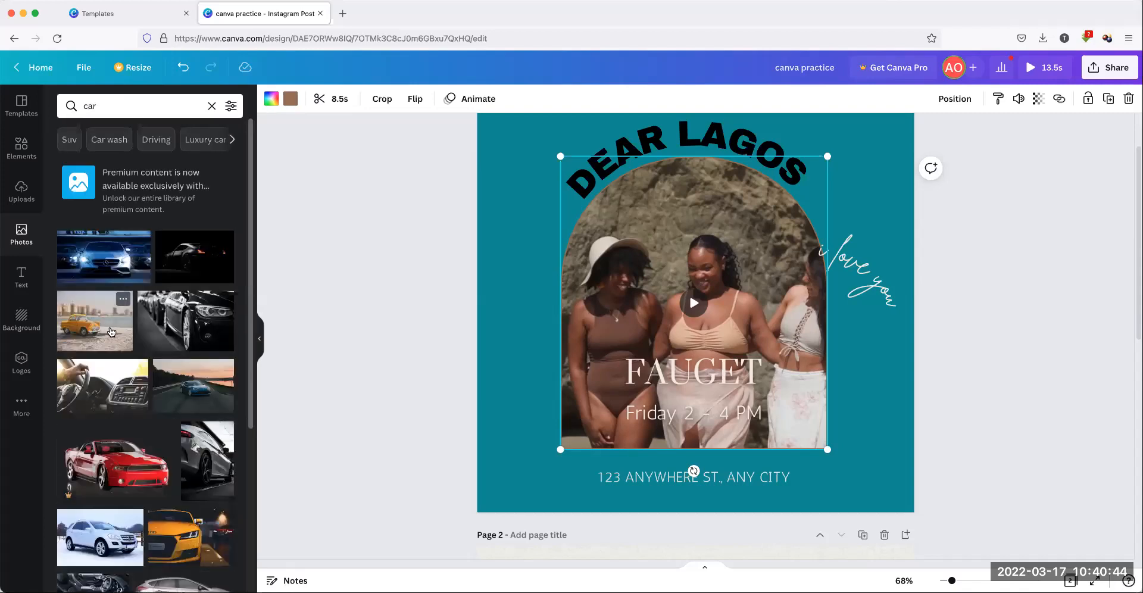
Add the yellow toy car photo to page 1 and move it to the lower-left corner, partly off the page
{"action": "scroll", "coordinate": [136, 467], "scroll_direction": "down", "scroll_amount": 3}
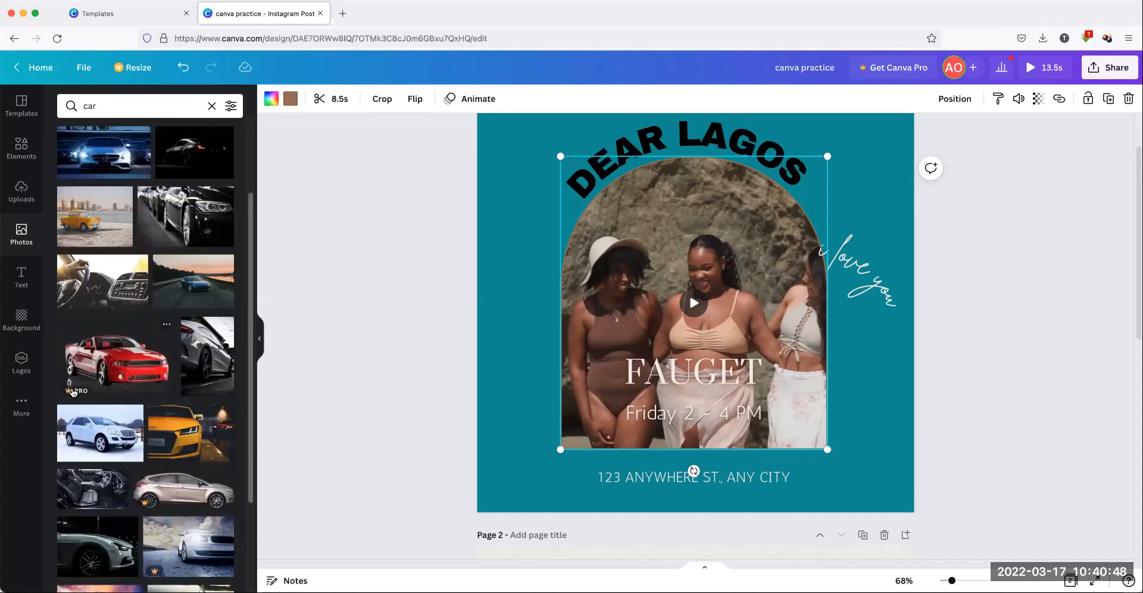
{"action": "left_click", "coordinate": [93, 223]}
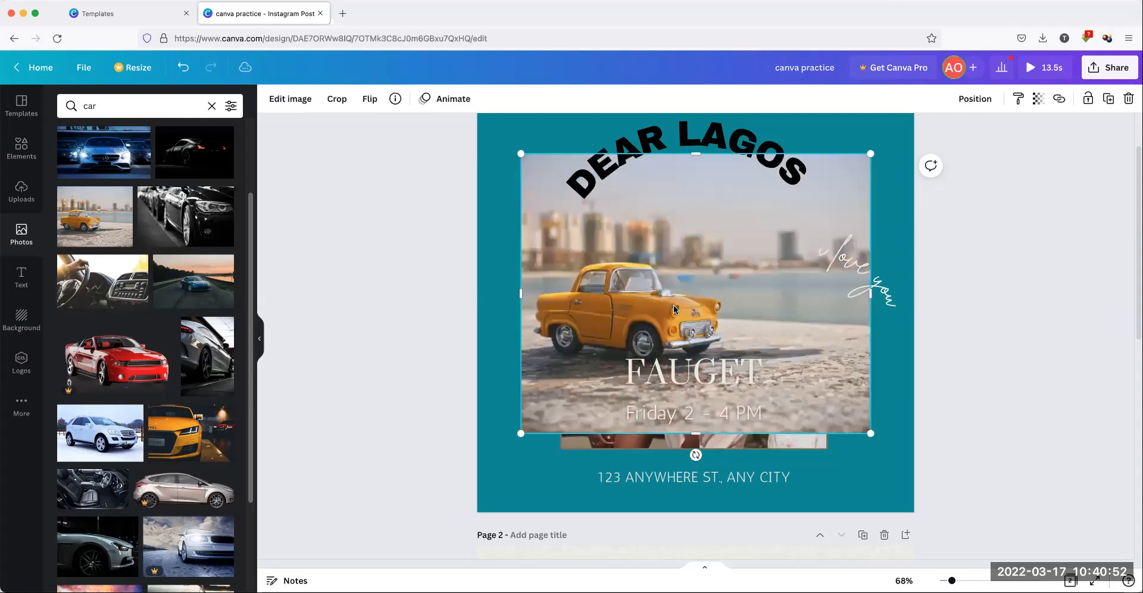
{"action": "left_click_drag", "start_coordinate": [655, 327], "coordinate": [482, 453]}
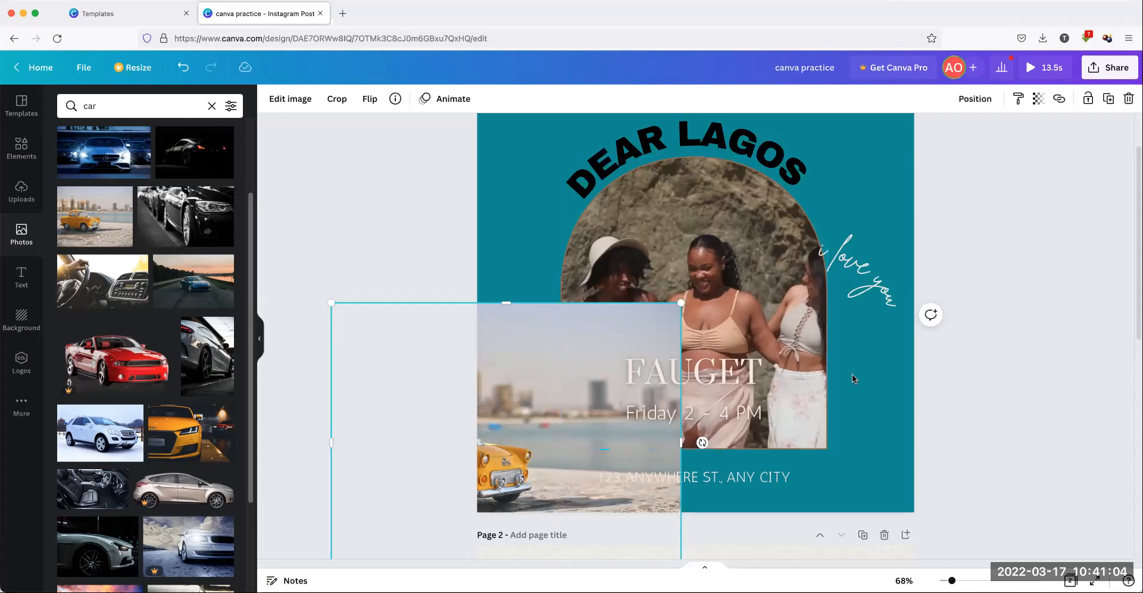
Add a new blank page directly after page 1
{"action": "scroll", "coordinate": [852, 373], "scroll_direction": "down", "scroll_amount": 2}
{"action": "scroll", "coordinate": [852, 372], "scroll_direction": "up", "scroll_amount": 5}
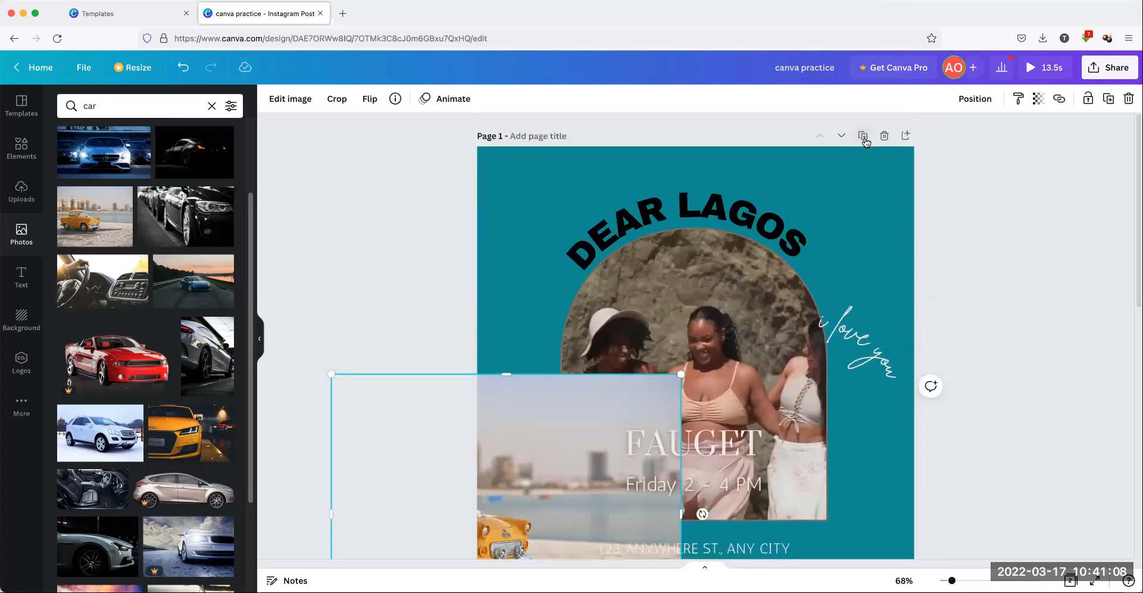
{"action": "left_click", "coordinate": [906, 136]}
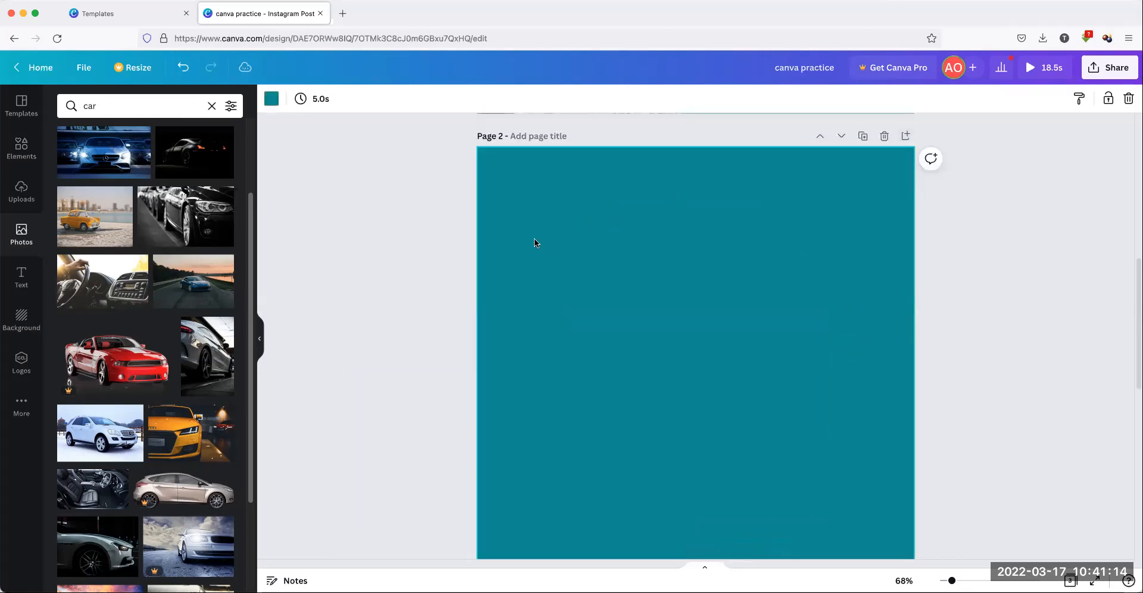
Browse the elements library from the shapes down to the Frames section
{"action": "left_click", "coordinate": [26, 148]}
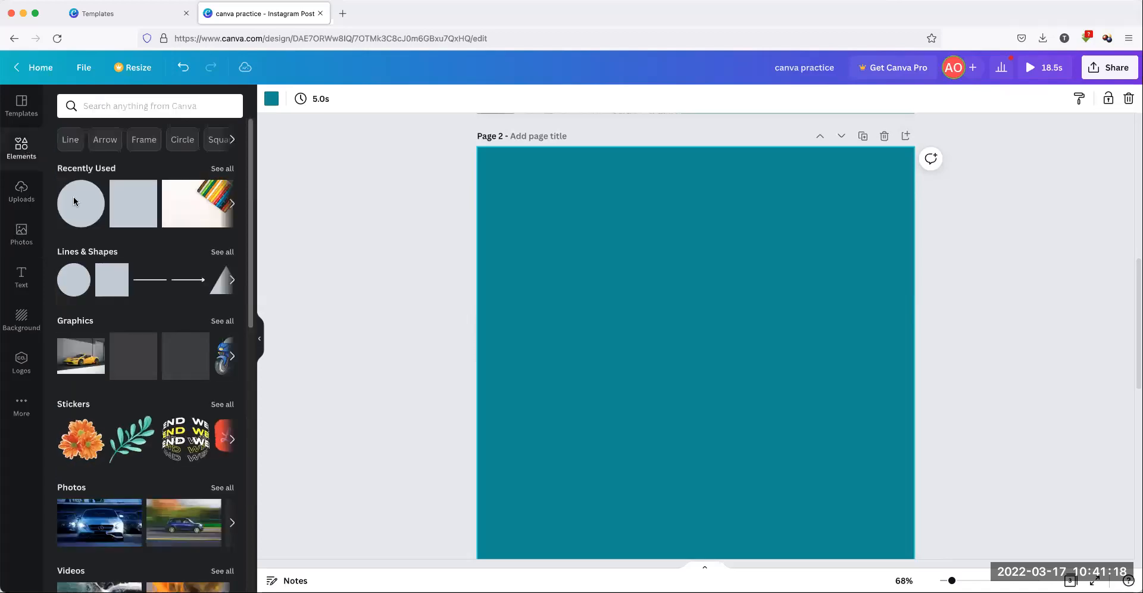
{"action": "scroll", "coordinate": [137, 440], "scroll_direction": "down", "scroll_amount": 3}
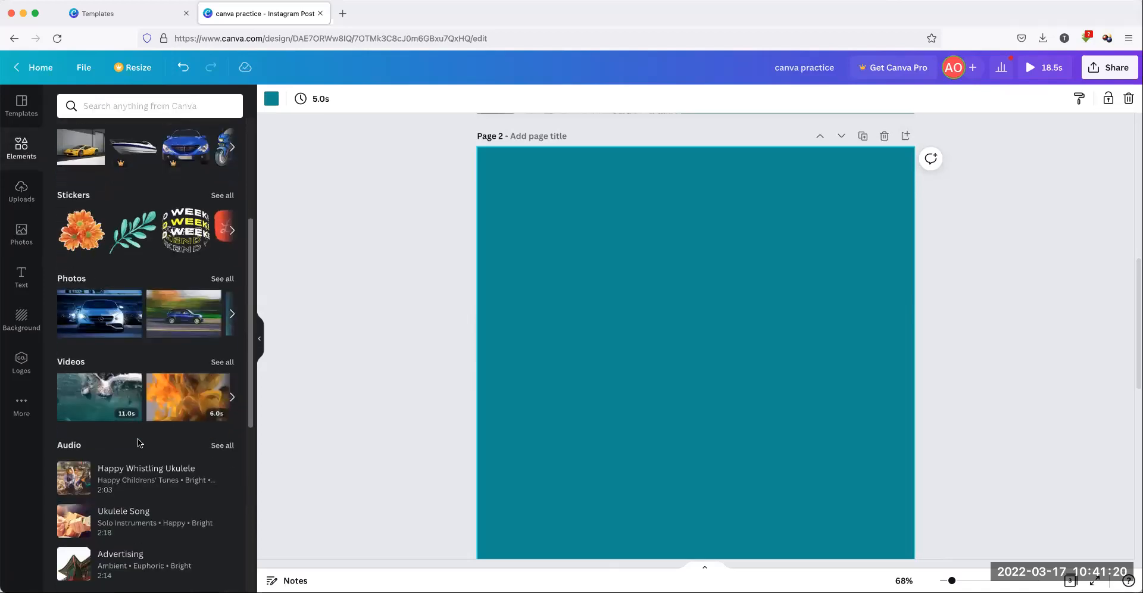
{"action": "scroll", "coordinate": [137, 440], "scroll_direction": "up", "scroll_amount": 3}
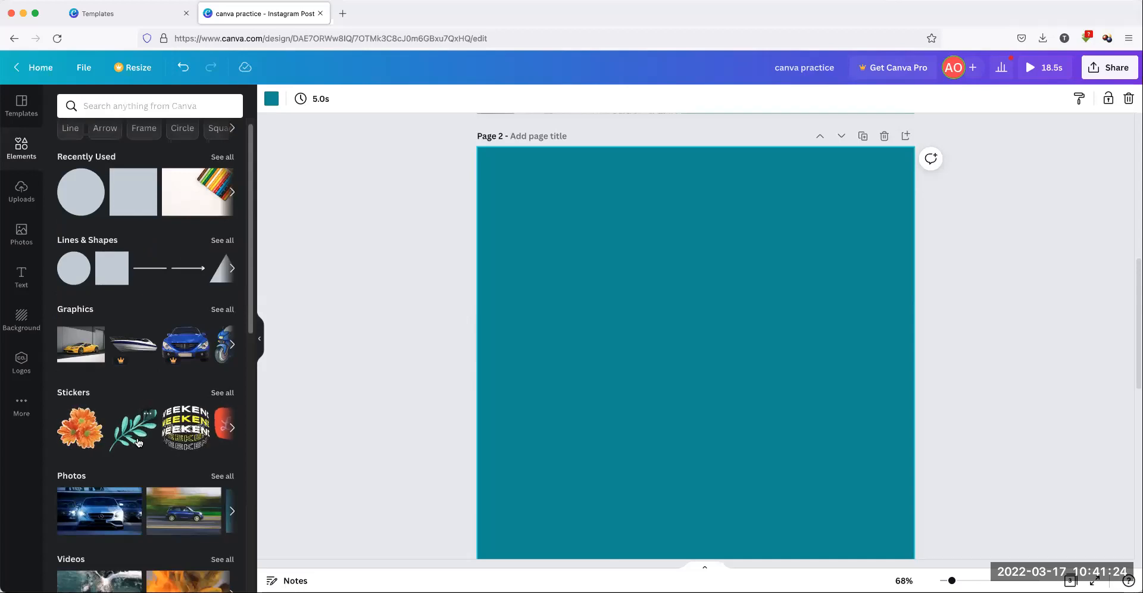
{"action": "scroll", "coordinate": [137, 441], "scroll_direction": "down", "scroll_amount": 5}
{"action": "scroll", "coordinate": [137, 441], "scroll_direction": "down", "scroll_amount": 3}
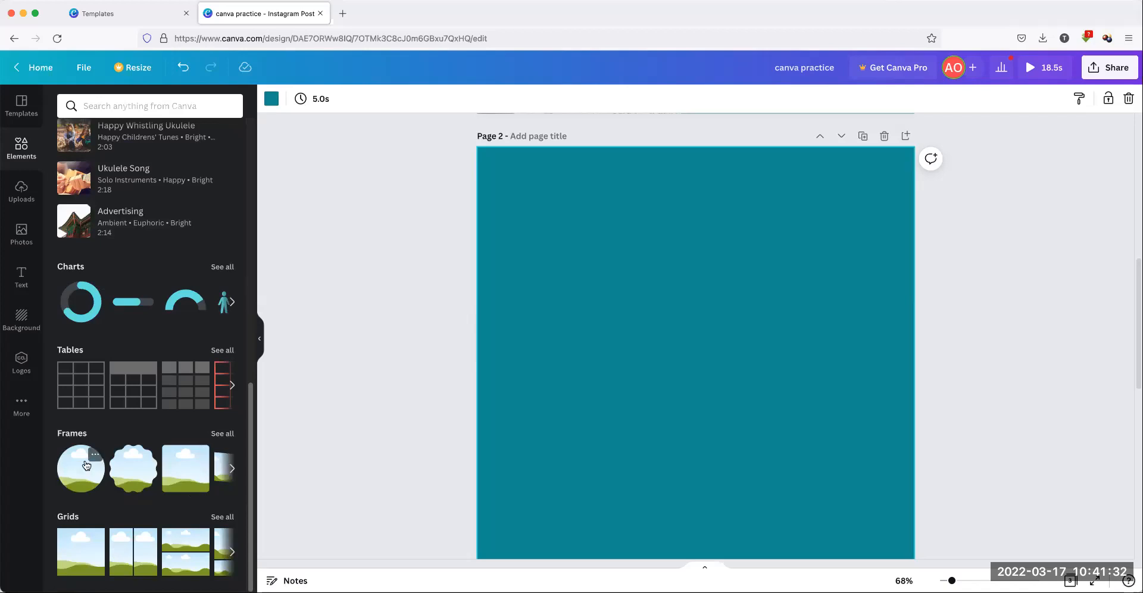
Try the scalloped circle frame on page 2 and delete it
{"action": "left_click", "coordinate": [133, 461]}
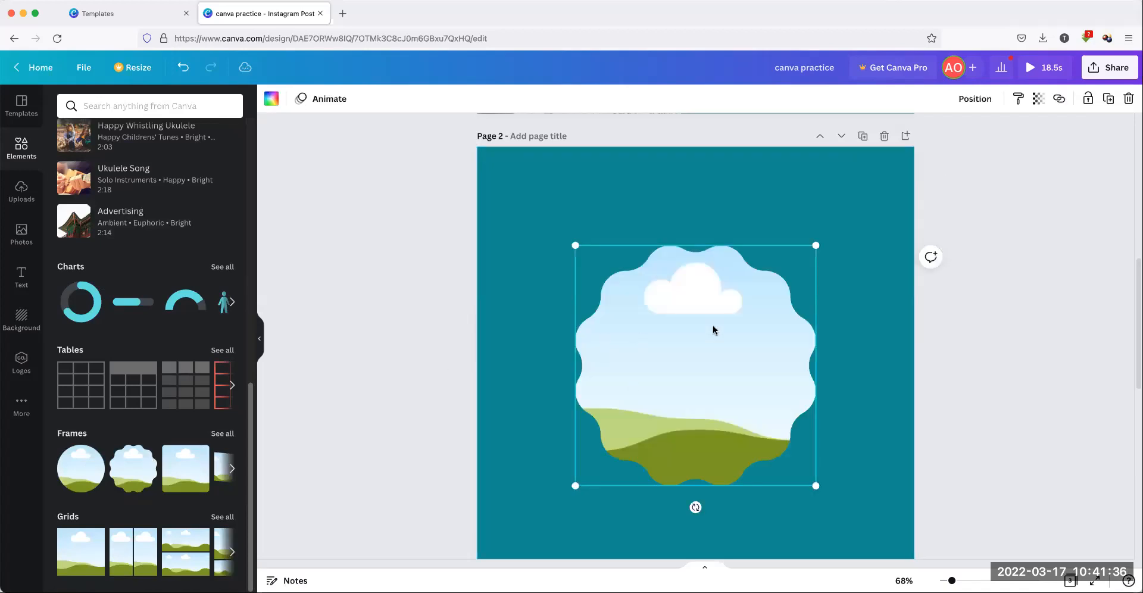
{"action": "left_click", "coordinate": [304, 358]}
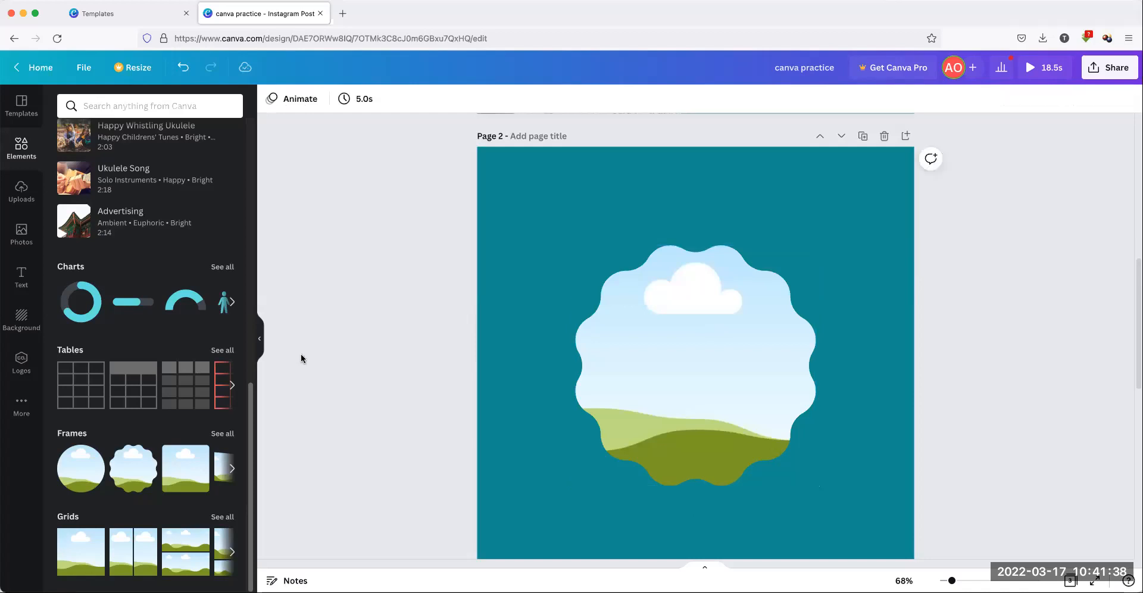
{"action": "left_click", "coordinate": [684, 336]}
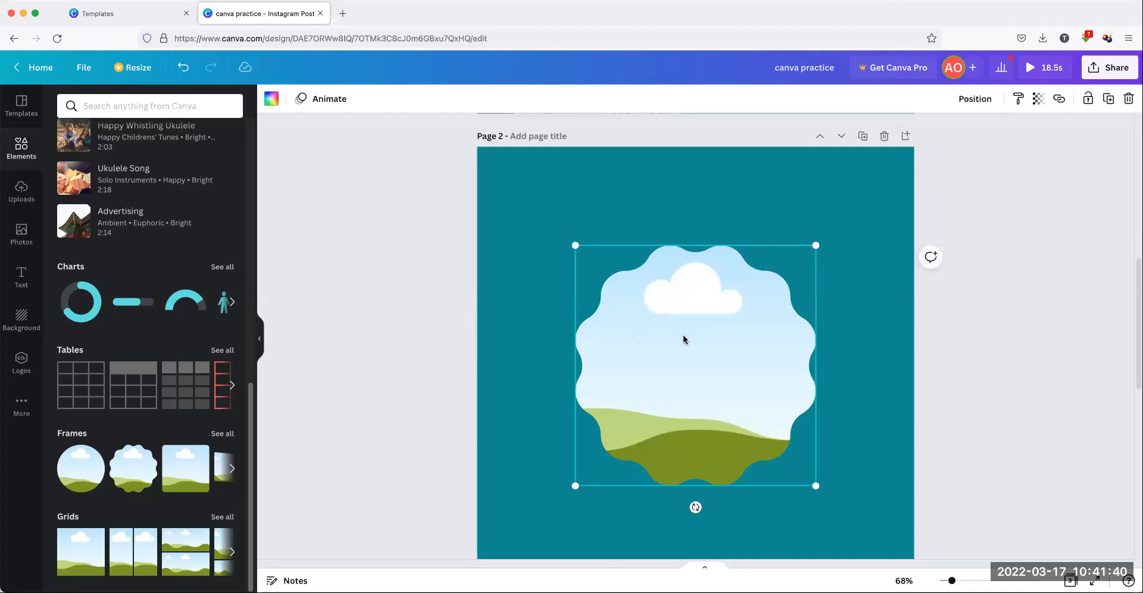
{"action": "key", "text": "Delete"}
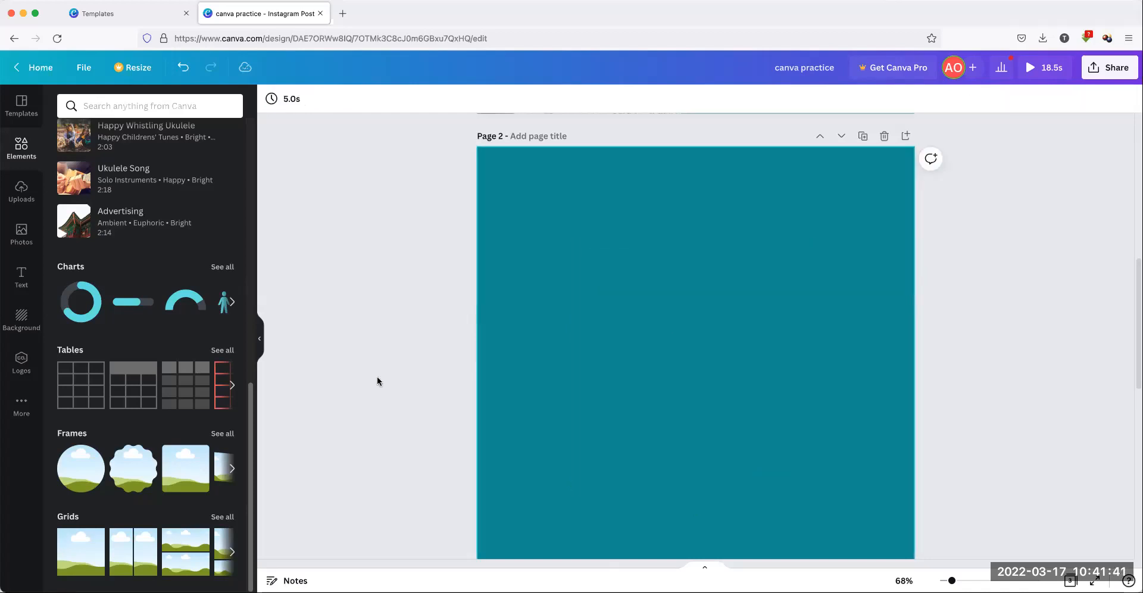
Place a circular frame on the right side of page 2 and a plain grey circle shape on the left
{"action": "left_click", "coordinate": [94, 472]}
{"action": "left_click_drag", "start_coordinate": [666, 329], "coordinate": [723, 297]}
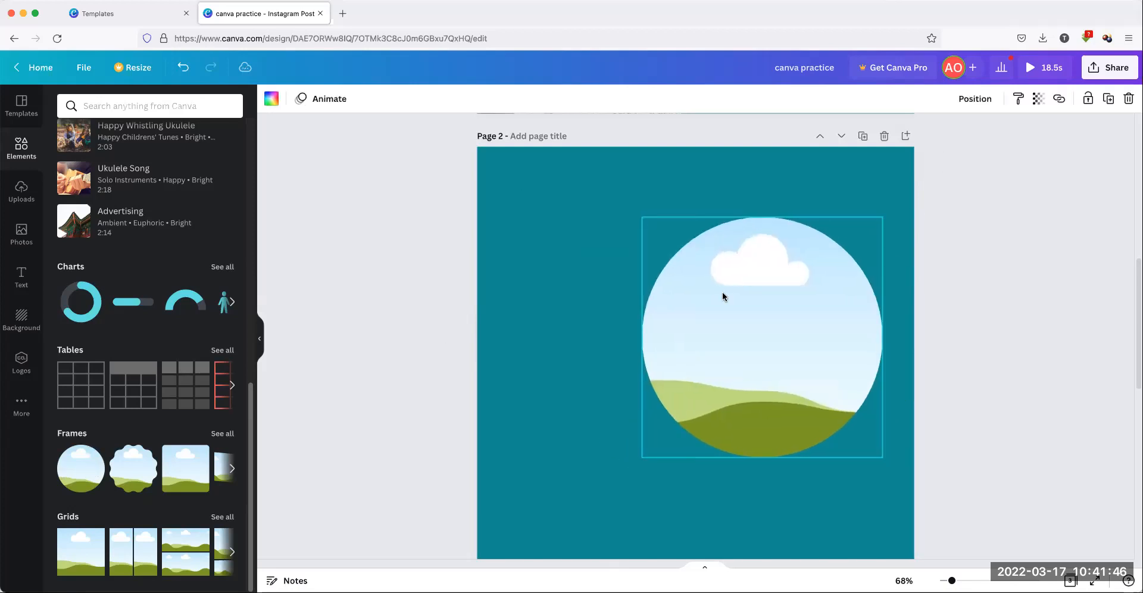
{"action": "scroll", "coordinate": [178, 345], "scroll_direction": "up", "scroll_amount": 10}
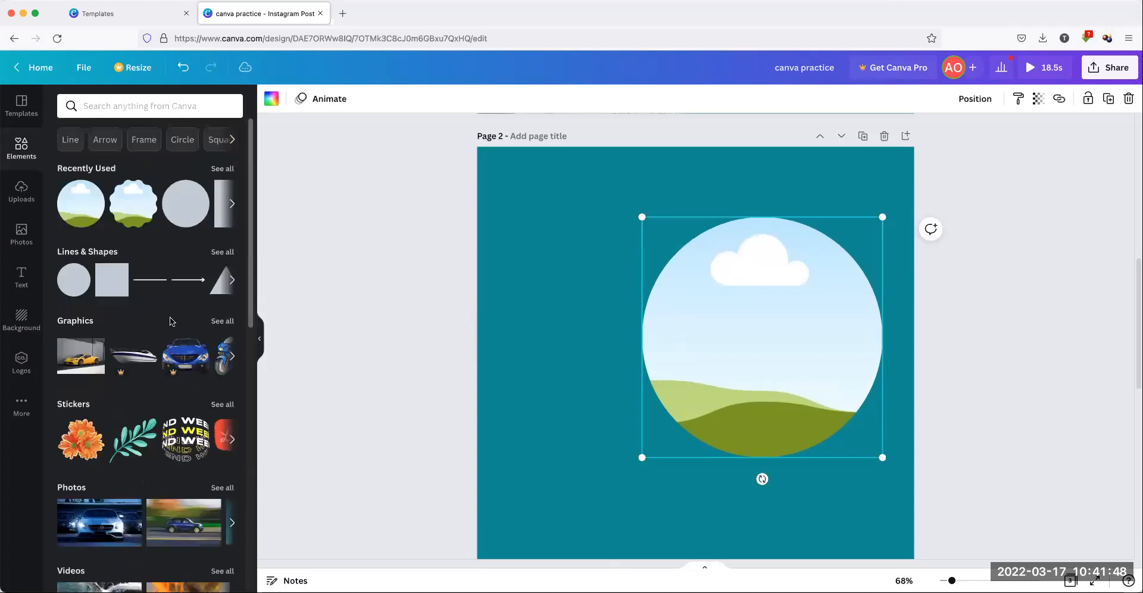
{"action": "left_click", "coordinate": [73, 279]}
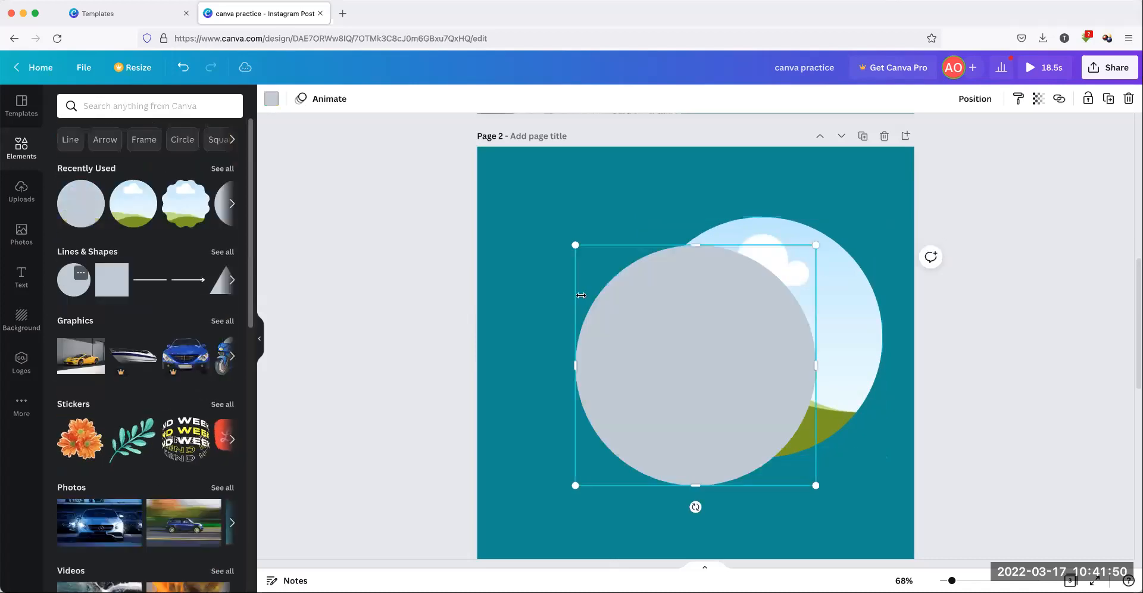
{"action": "left_click_drag", "start_coordinate": [663, 322], "coordinate": [559, 296]}
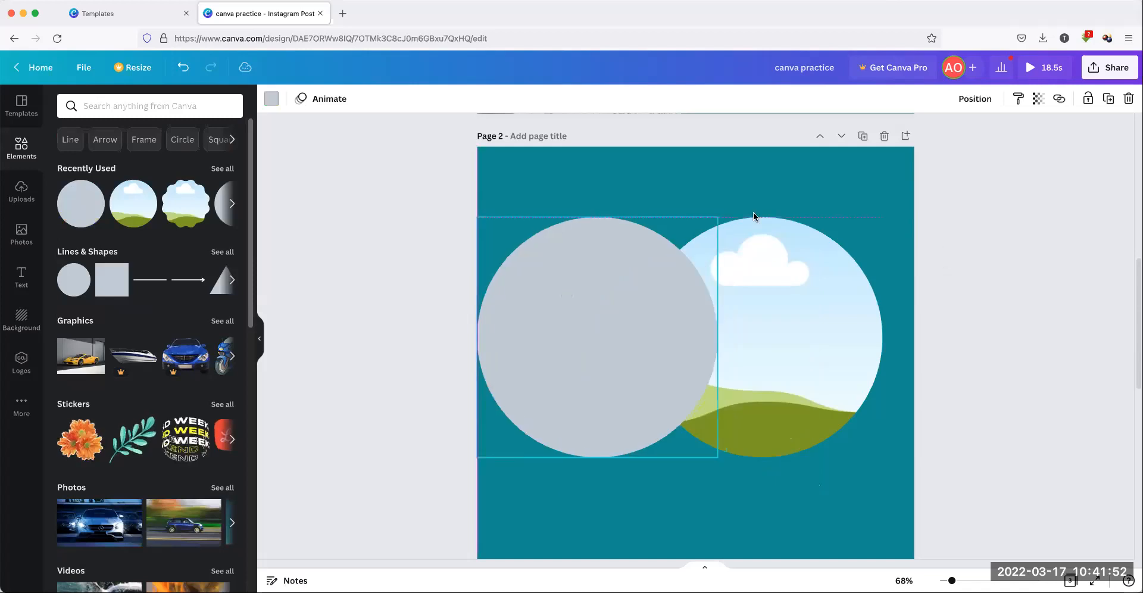
Shrink the grey circle and the circular frame and arrange them side by side without overlapping
{"action": "left_click_drag", "start_coordinate": [717, 217], "coordinate": [683, 251]}
{"action": "left_click", "coordinate": [807, 291]}
{"action": "left_click_drag", "start_coordinate": [642, 218], "coordinate": [714, 255]}
{"action": "mouse_move", "coordinate": [758, 320]}
{"action": "left_mouse_down"}
{"action": "mouse_move", "coordinate": [765, 312]}
{"action": "mouse_move", "coordinate": [766, 323]}
{"action": "left_mouse_up"}
{"action": "left_click_drag", "start_coordinate": [615, 319], "coordinate": [613, 317]}
{"action": "left_click", "coordinate": [431, 277]}
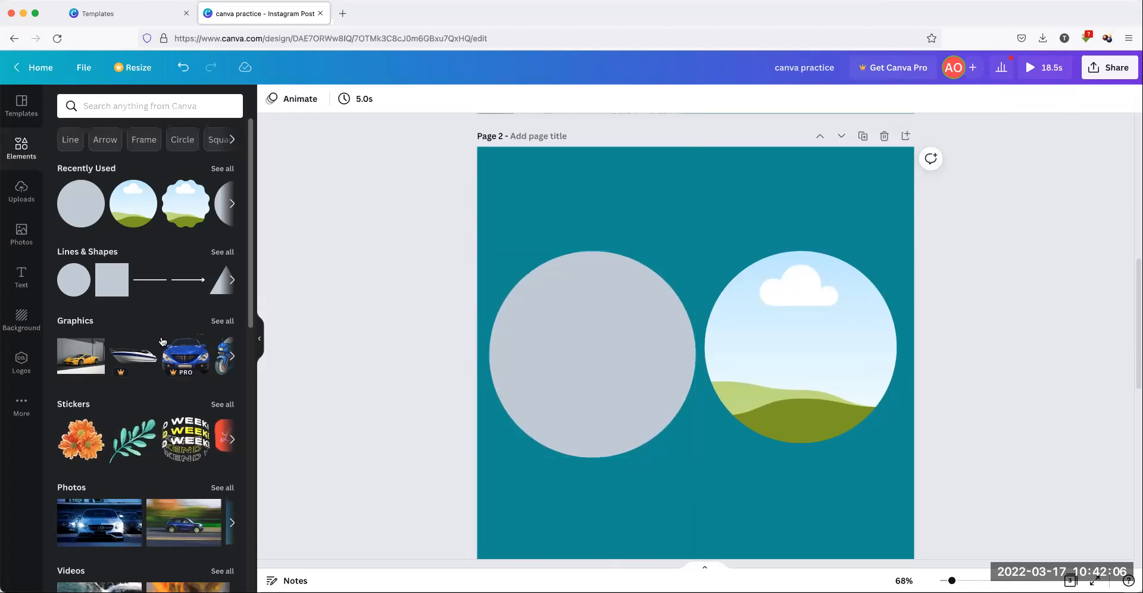
Add the yellow toy car photo to page 2, shrink it to less than half size and centre it on the grey circle
{"action": "left_click", "coordinate": [21, 232]}
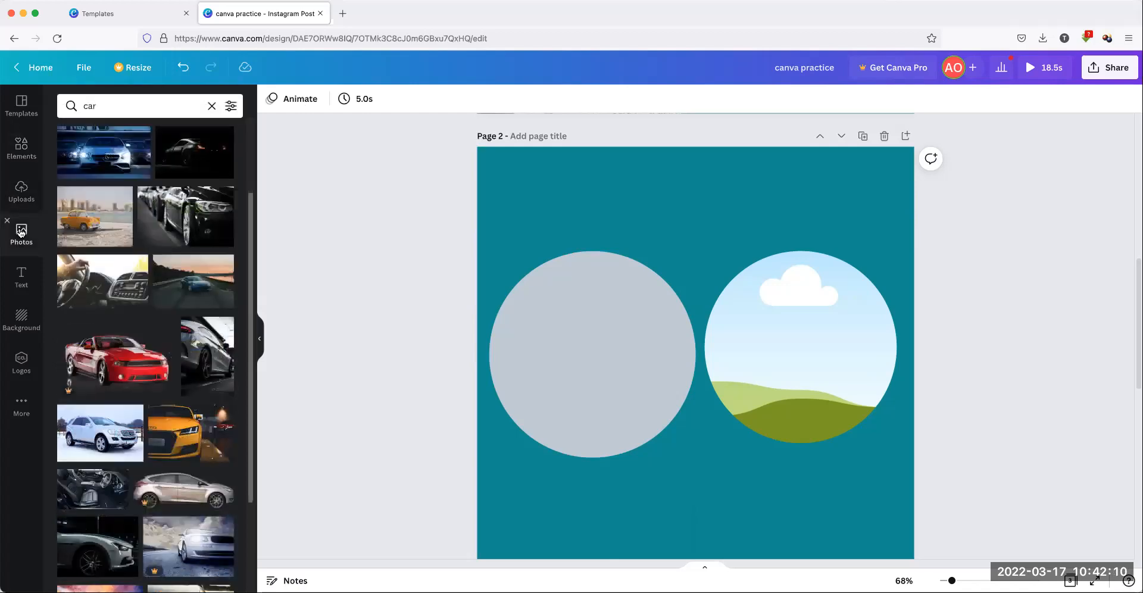
{"action": "left_click", "coordinate": [80, 215]}
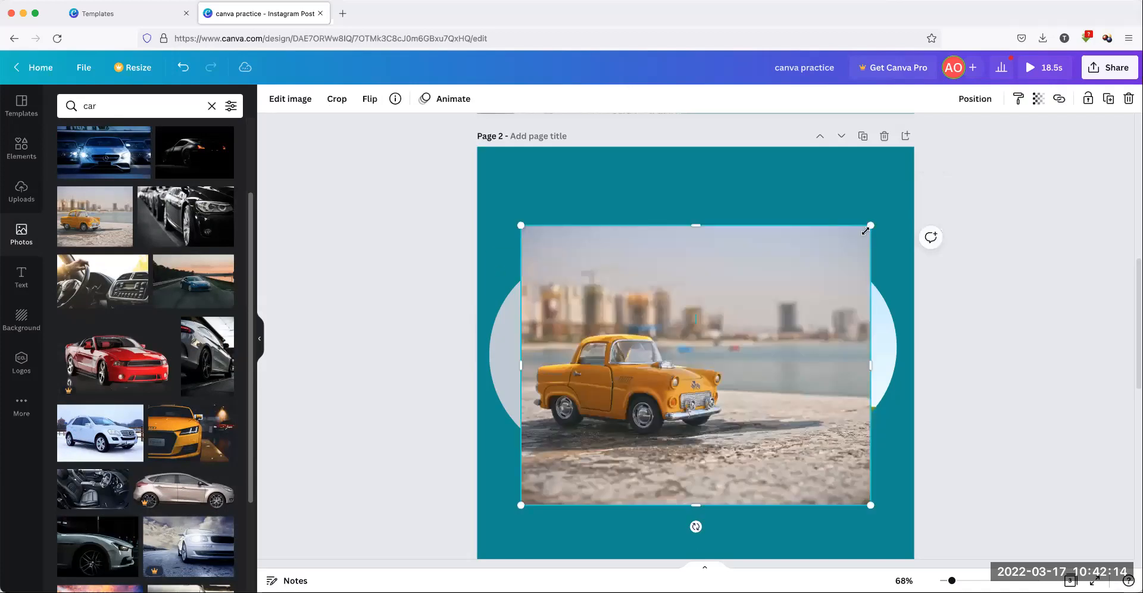
{"action": "left_click_drag", "start_coordinate": [745, 328], "coordinate": [680, 378]}
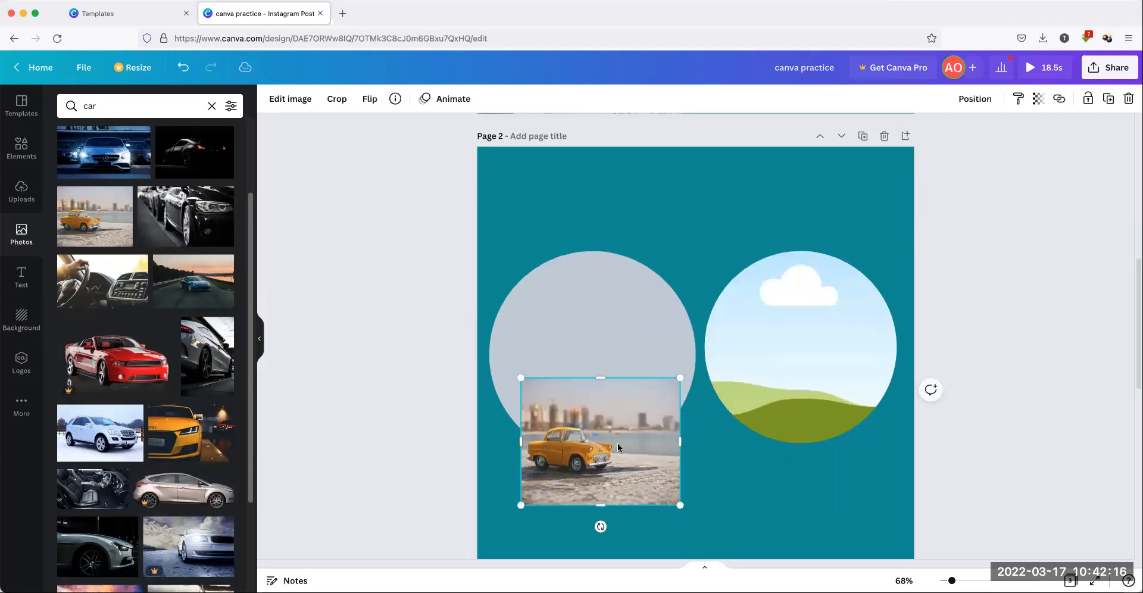
{"action": "left_click_drag", "start_coordinate": [592, 449], "coordinate": [691, 498]}
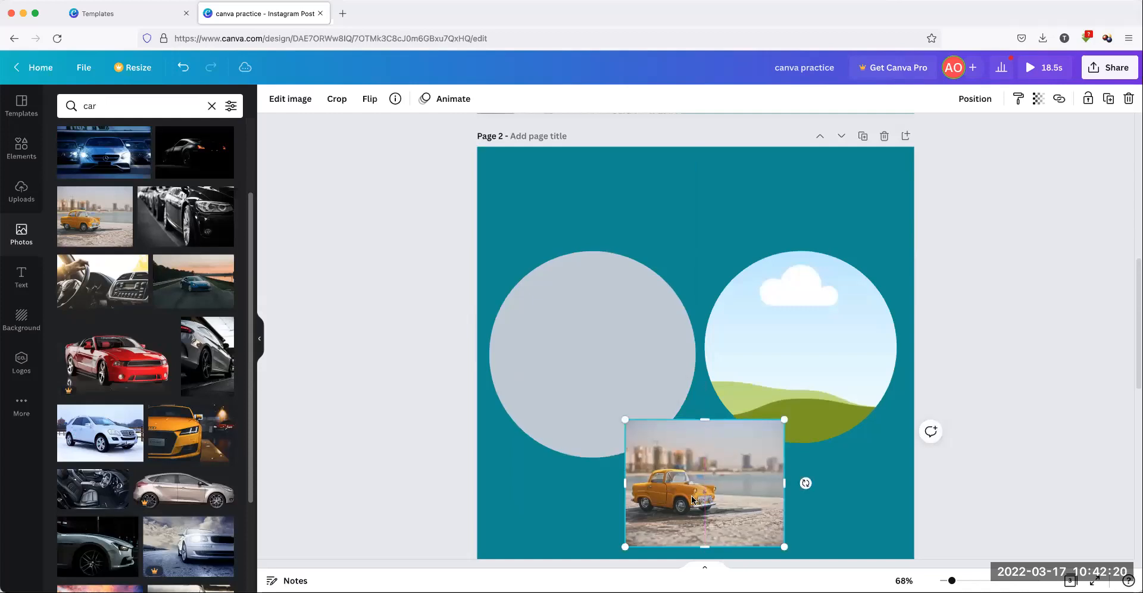
{"action": "left_click_drag", "start_coordinate": [692, 499], "coordinate": [581, 370]}
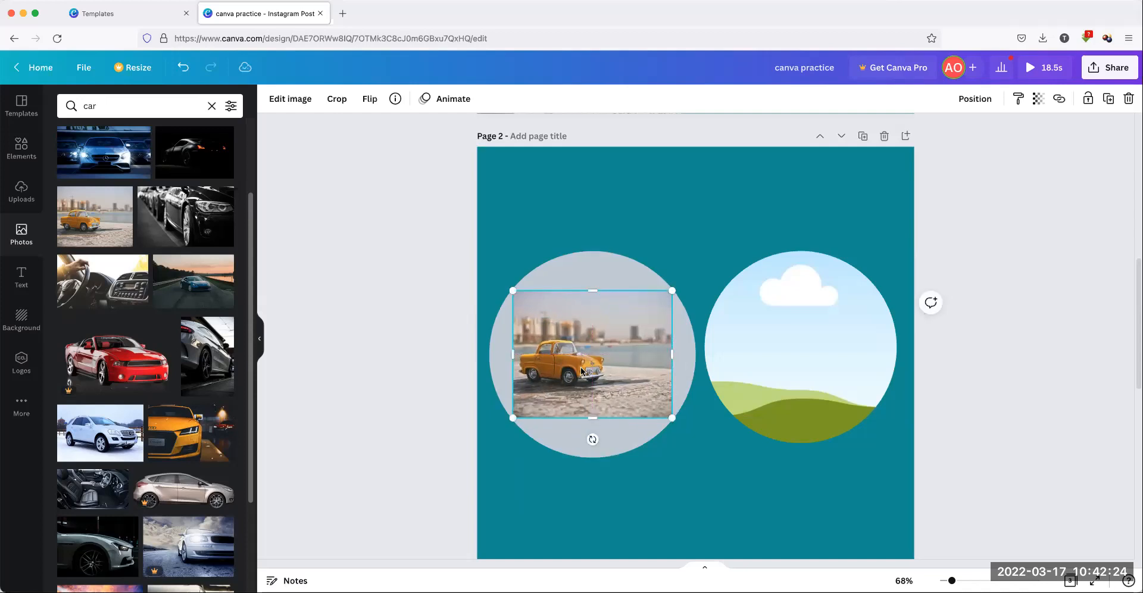
Look through the context options of the car photo on the grey circle, including its copy and layer-order commands
{"action": "right_click", "coordinate": [581, 370]}
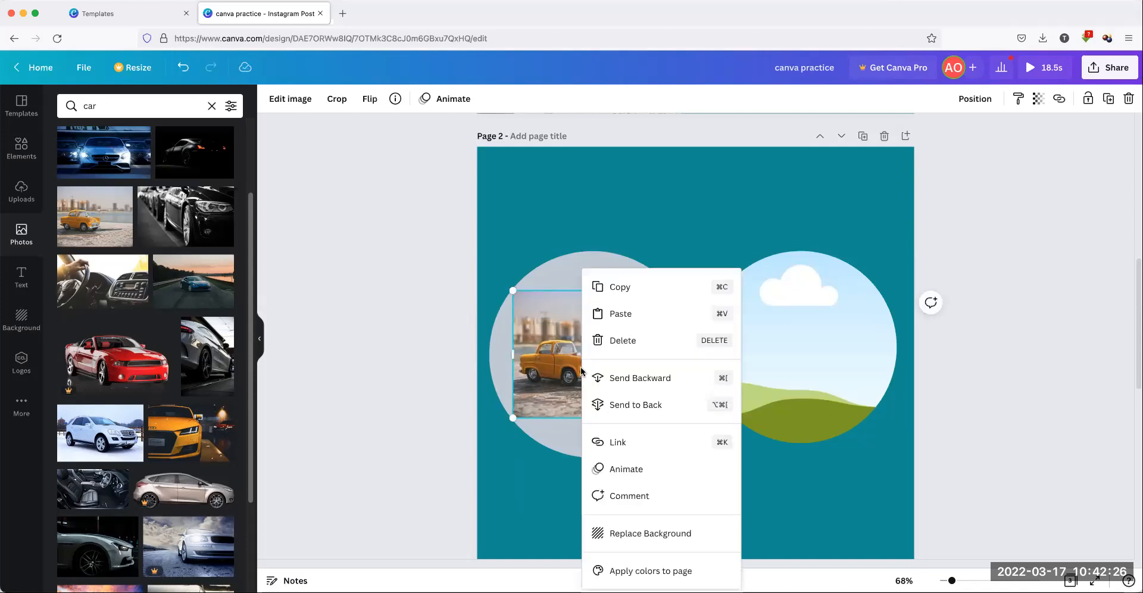
{"action": "left_click", "coordinate": [413, 320]}
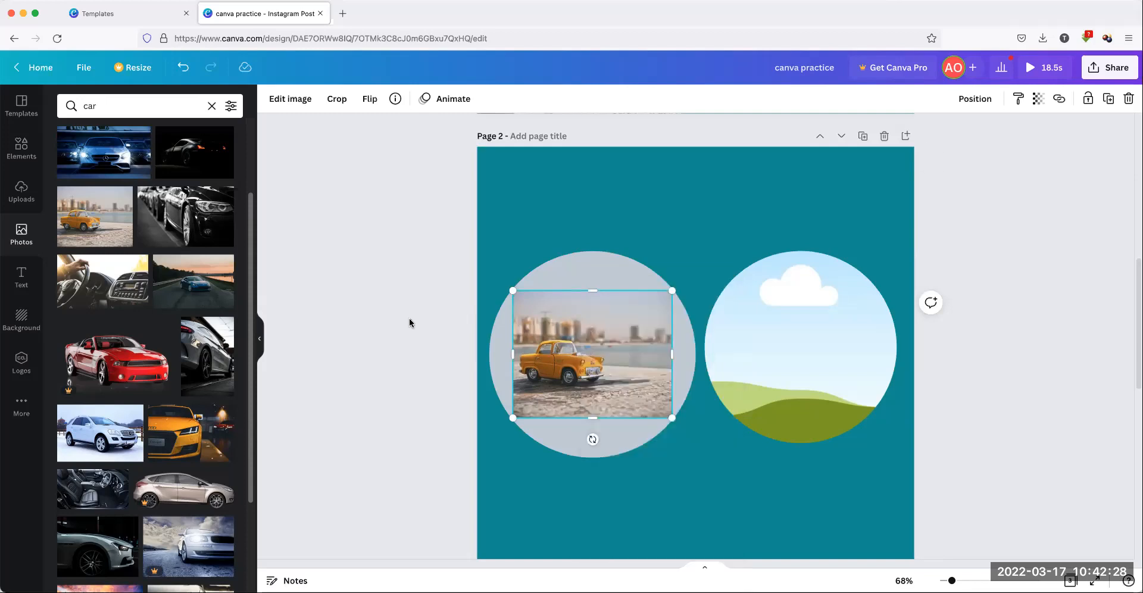
{"action": "left_click", "coordinate": [413, 320]}
{"action": "left_click", "coordinate": [582, 351]}
{"action": "right_click", "coordinate": [584, 350]}
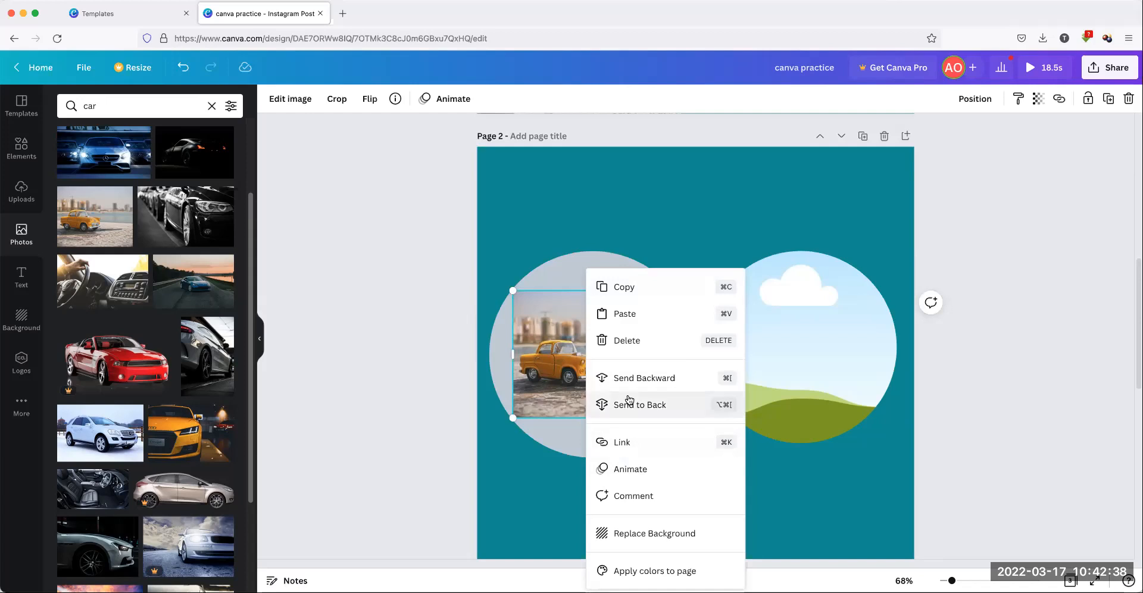
{"action": "left_click", "coordinate": [624, 286]}
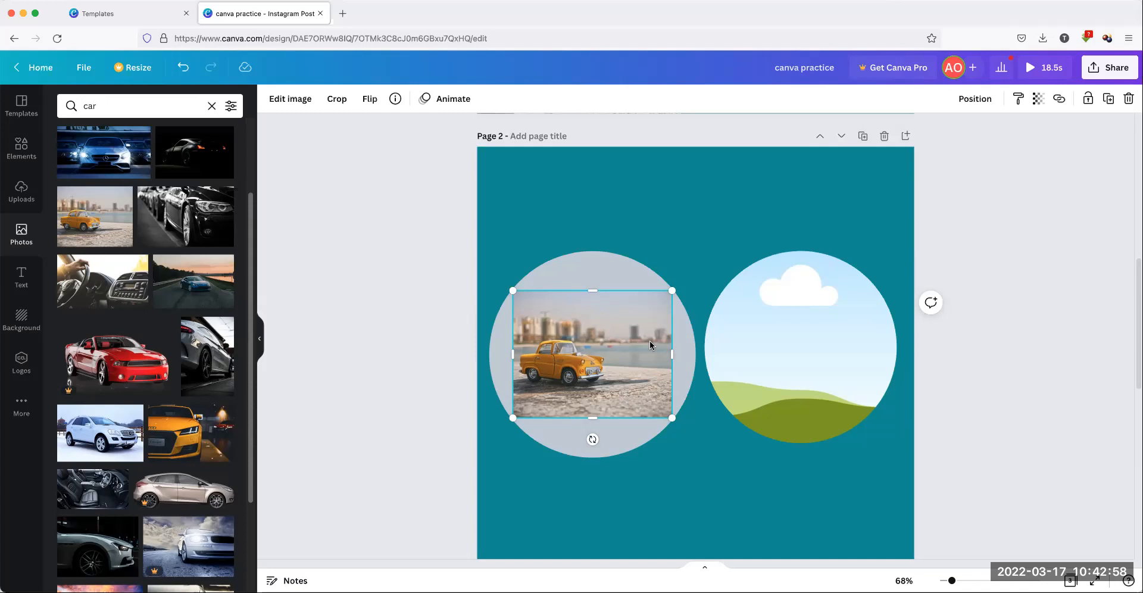
Duplicate the car photo and drop the copy into the circular frame so it fills it
{"action": "left_click", "coordinate": [1108, 99]}
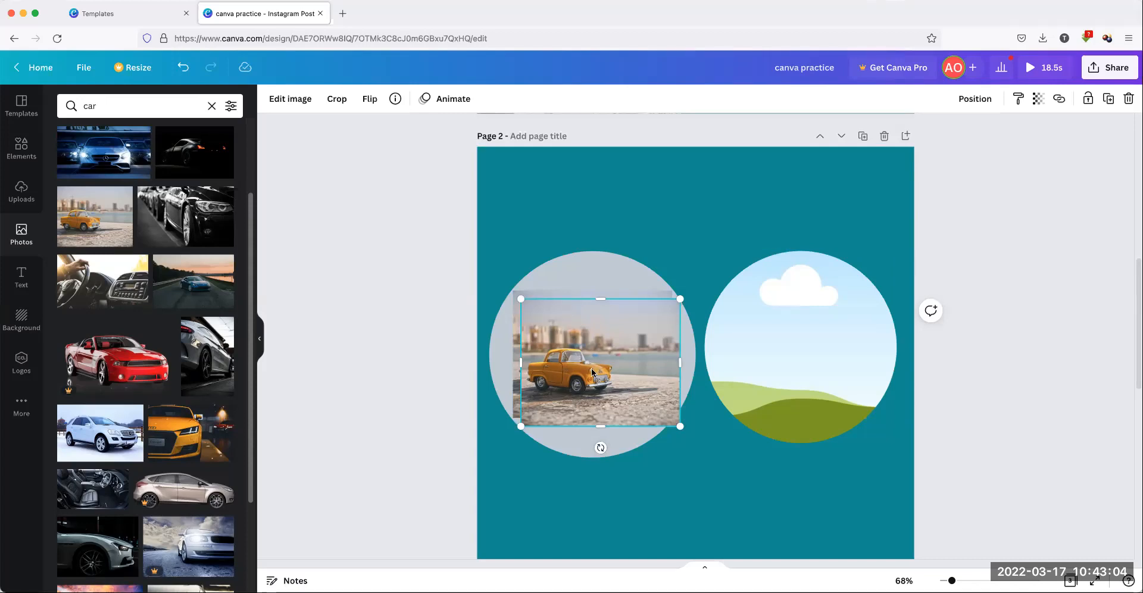
{"action": "left_click_drag", "start_coordinate": [709, 338], "coordinate": [762, 504]}
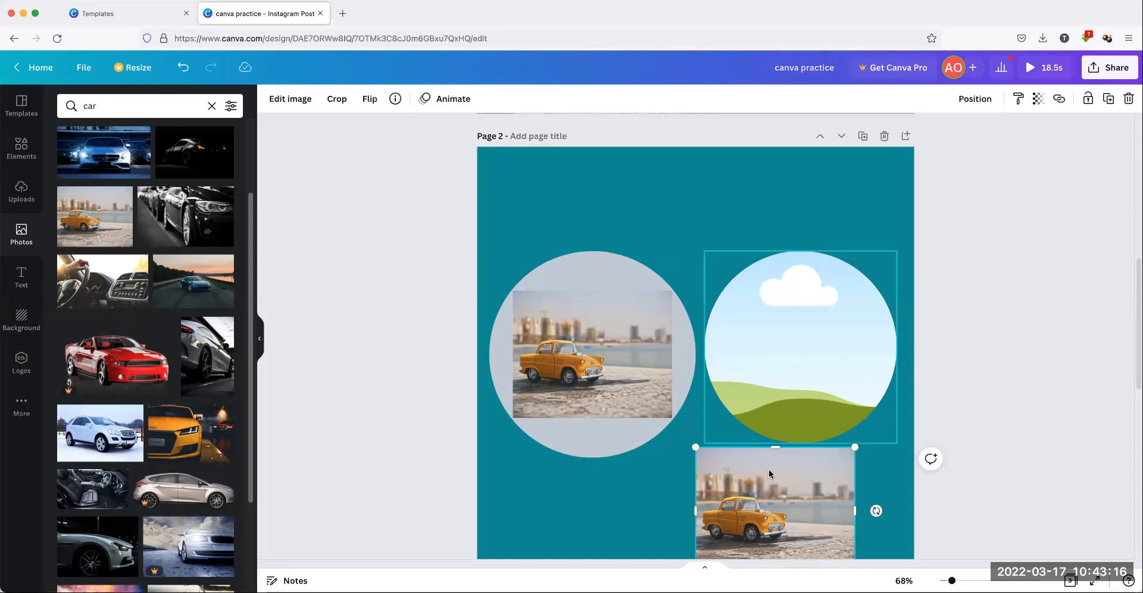
{"action": "left_click_drag", "start_coordinate": [786, 509], "coordinate": [805, 335]}
{"action": "left_click", "coordinate": [1013, 353]}
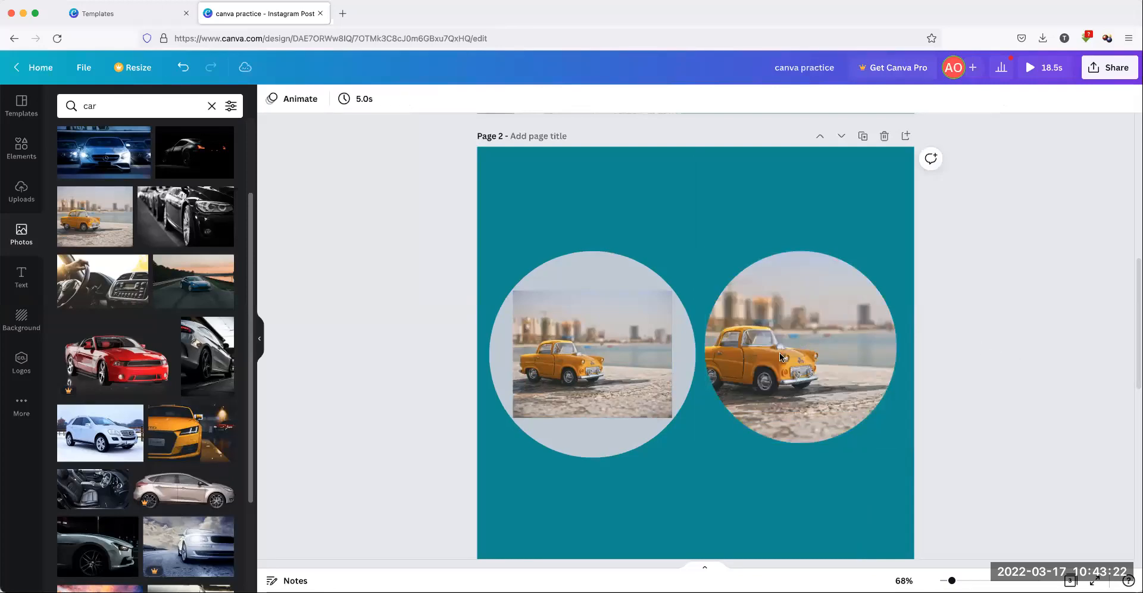
Reposition the photo inside the circular frame to the right so the whole car fits in the circle
{"action": "double_click", "coordinate": [748, 344]}
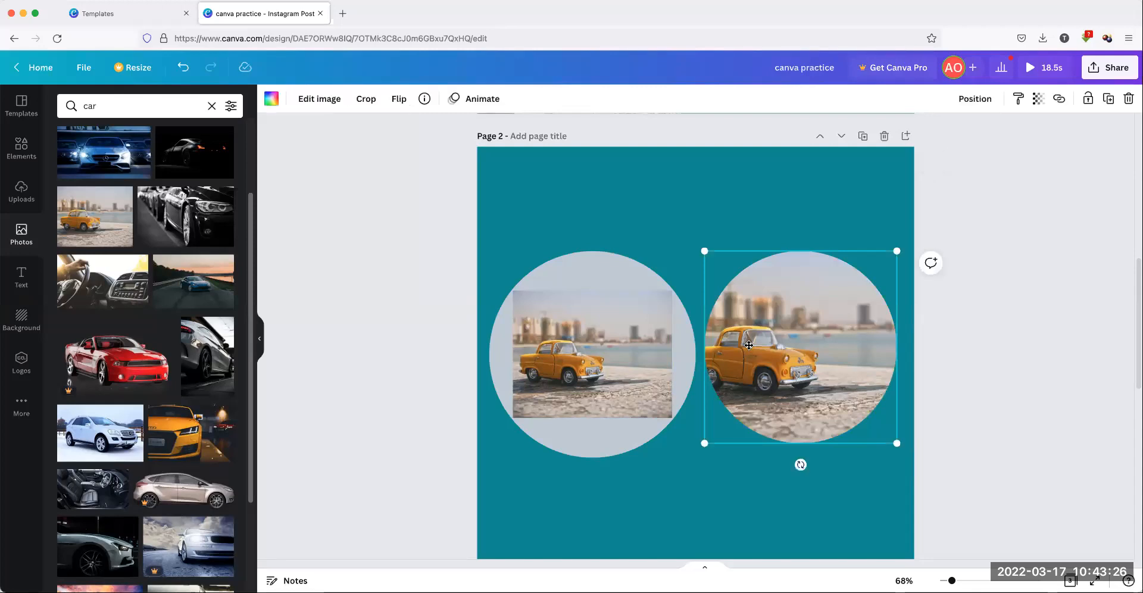
{"action": "left_click_drag", "start_coordinate": [738, 344], "coordinate": [799, 351]}
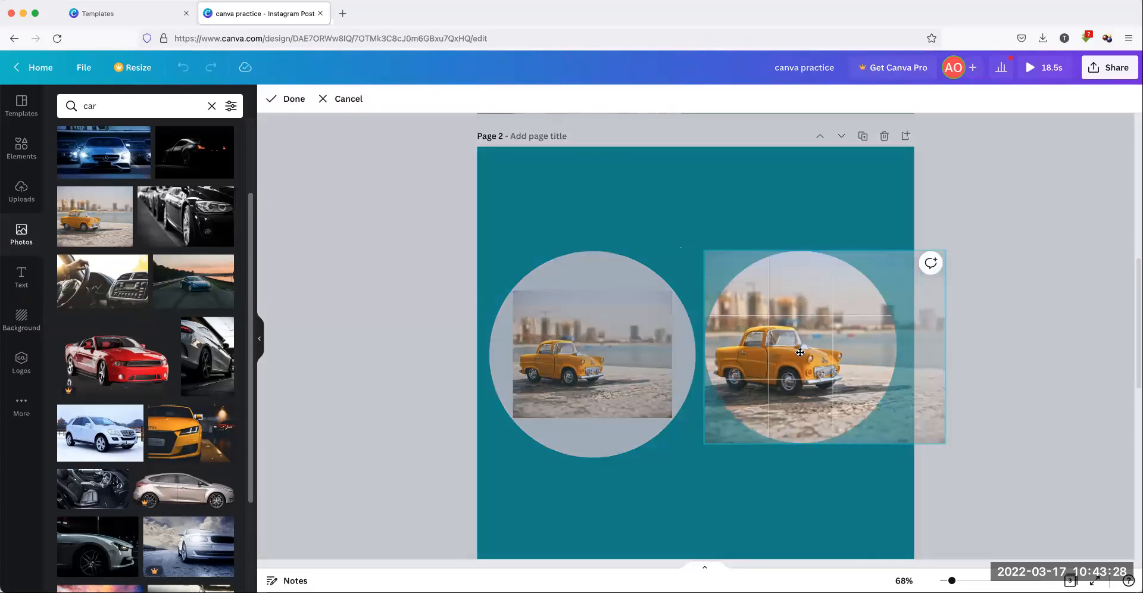
{"action": "left_click_drag", "start_coordinate": [804, 315], "coordinate": [804, 316]}
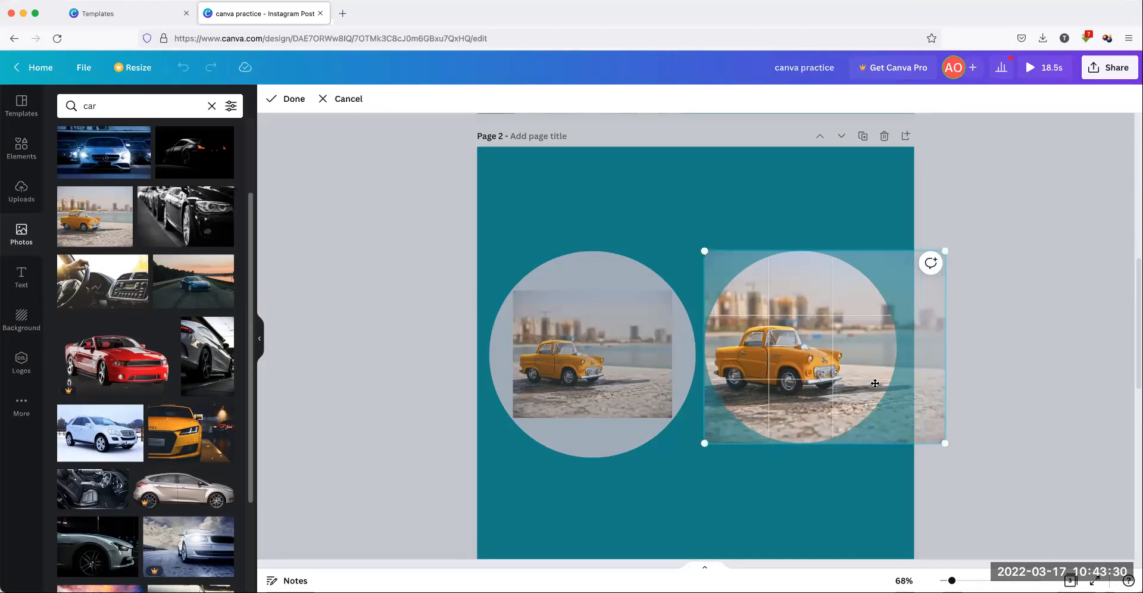
{"action": "left_click", "coordinate": [1026, 369]}
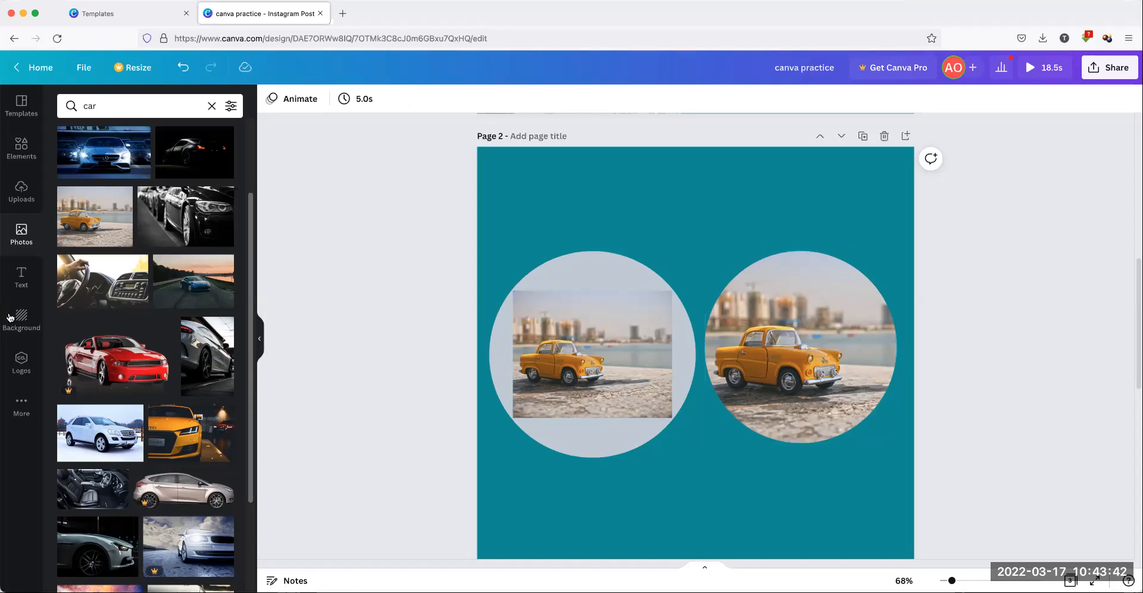
Browse the recently used elements and the full frame collection, including the device, book, torn-paper and brush-stroke frames
{"action": "left_click", "coordinate": [21, 148]}
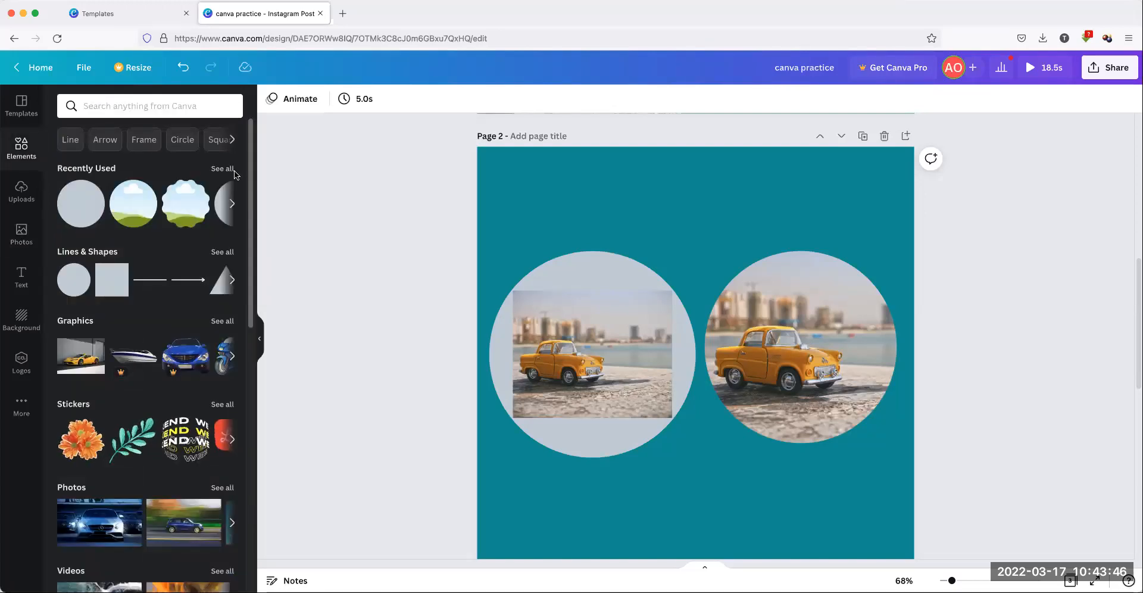
{"action": "left_click", "coordinate": [222, 169]}
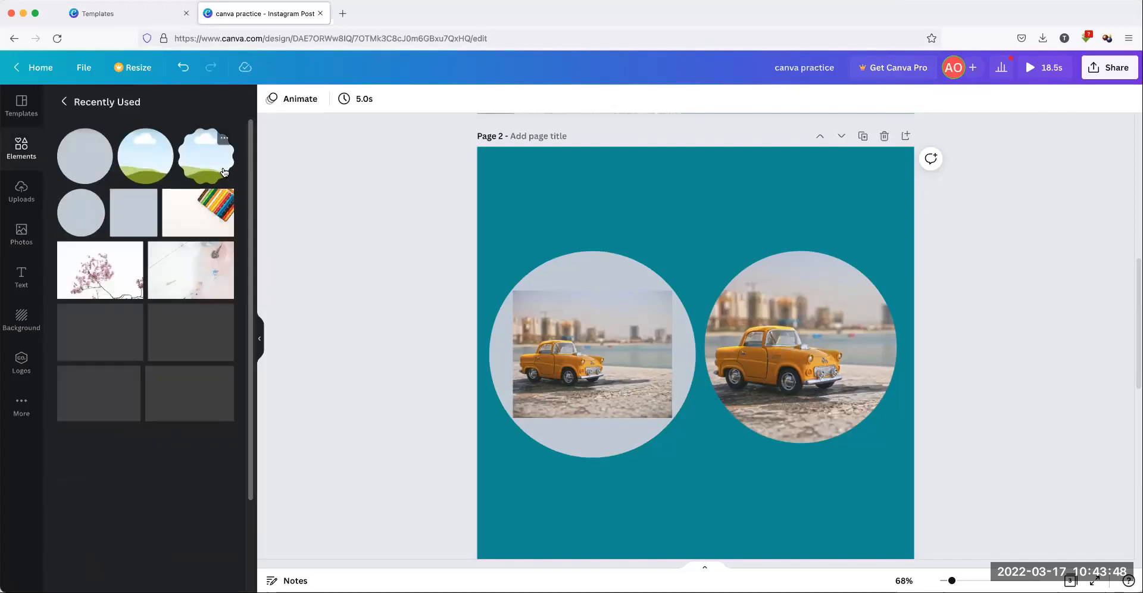
{"action": "left_click", "coordinate": [64, 103]}
{"action": "scroll", "coordinate": [149, 331], "scroll_direction": "down", "scroll_amount": 15}
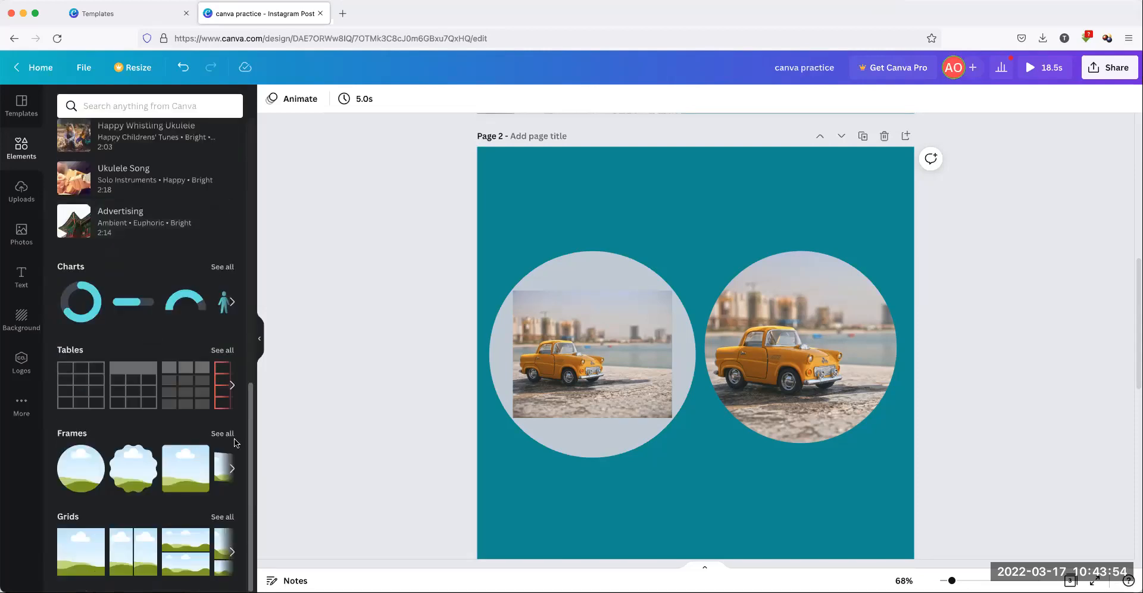
{"action": "left_click", "coordinate": [220, 437]}
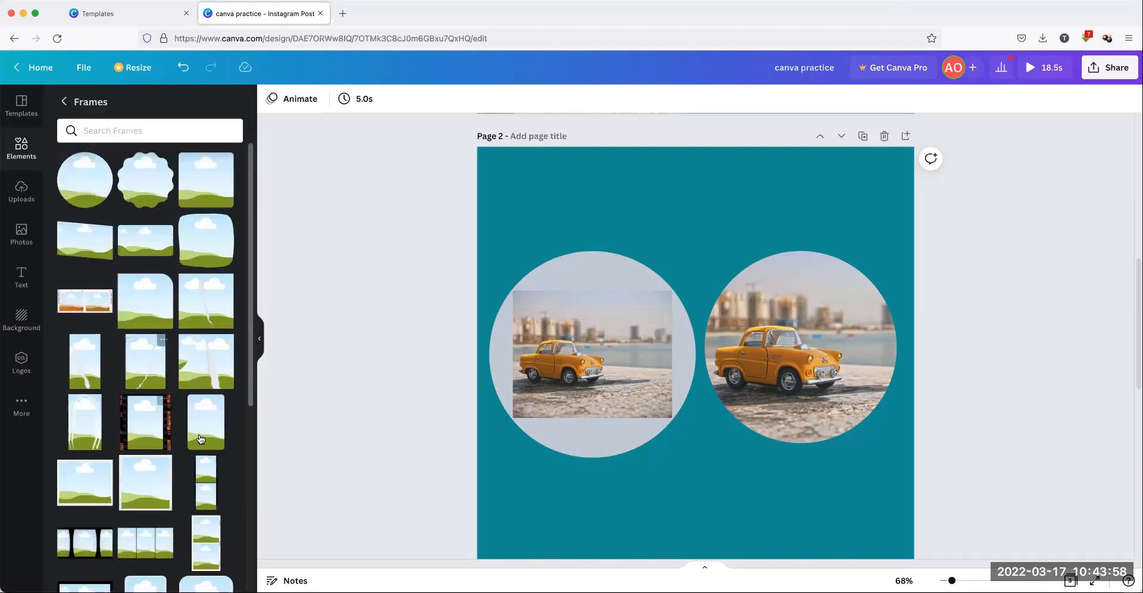
{"action": "scroll", "coordinate": [157, 325], "scroll_direction": "down", "scroll_amount": 5}
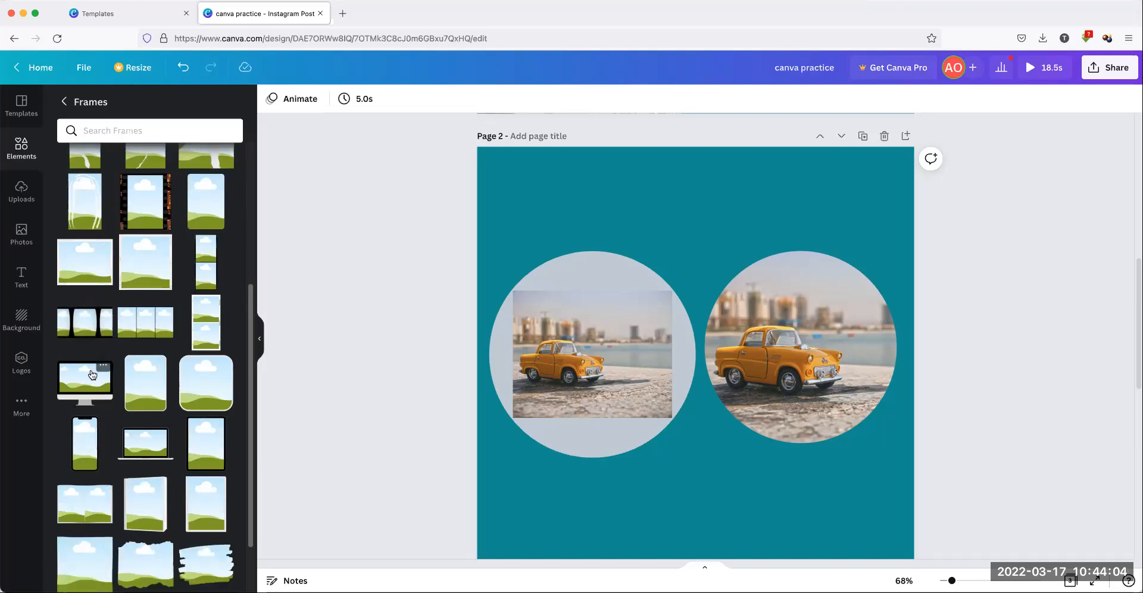
{"action": "scroll", "coordinate": [158, 411], "scroll_direction": "down", "scroll_amount": 2}
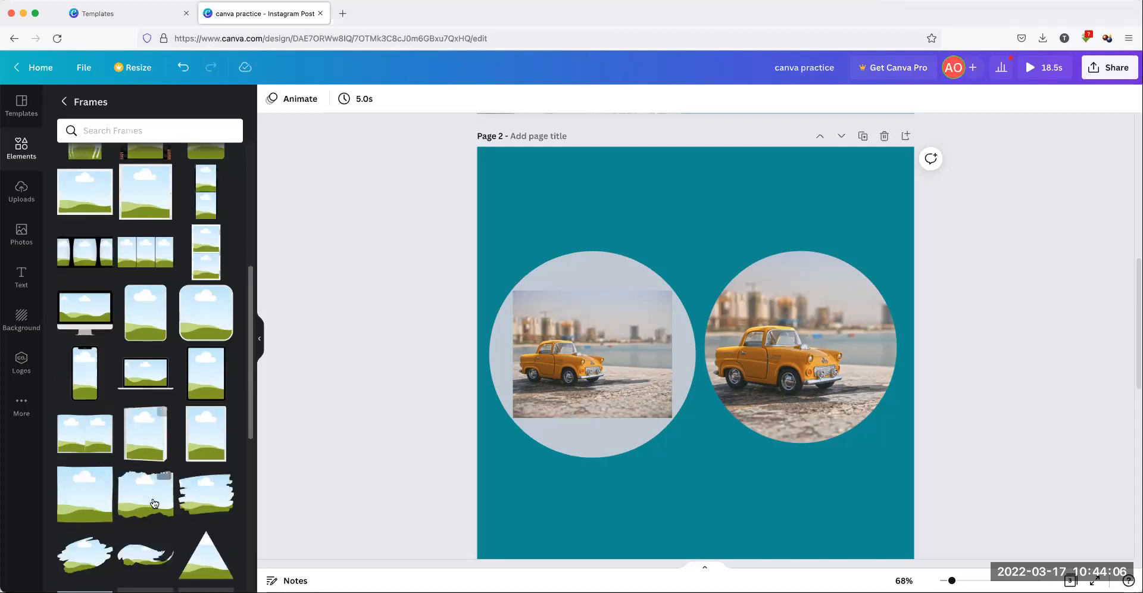
{"action": "scroll", "coordinate": [163, 477], "scroll_direction": "down", "scroll_amount": 1}
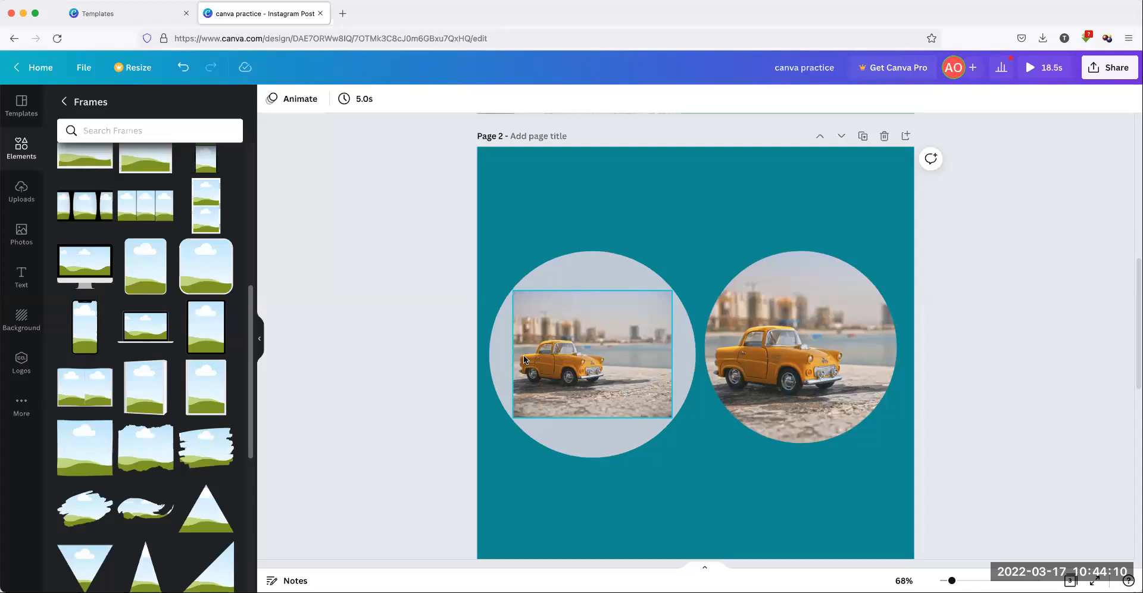
Fill page 1's arch frame with the loose car photo and shift the photo right inside the frame so the whole car fits
{"action": "scroll", "coordinate": [530, 348], "scroll_direction": "up", "scroll_amount": 6}
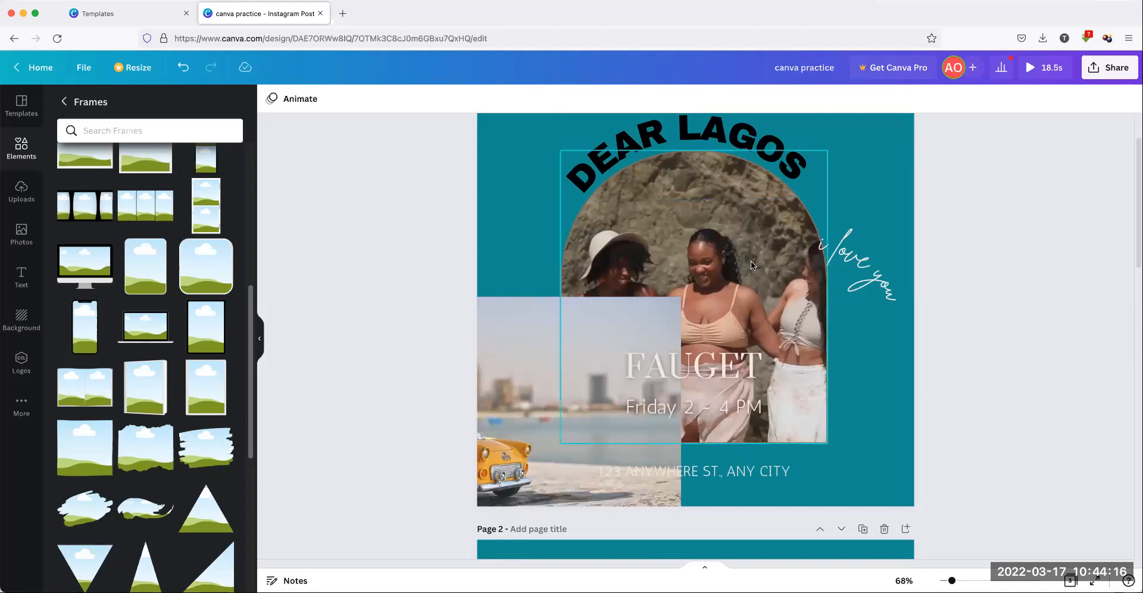
{"action": "left_click", "coordinate": [520, 384]}
{"action": "left_click_drag", "start_coordinate": [562, 342], "coordinate": [668, 269]}
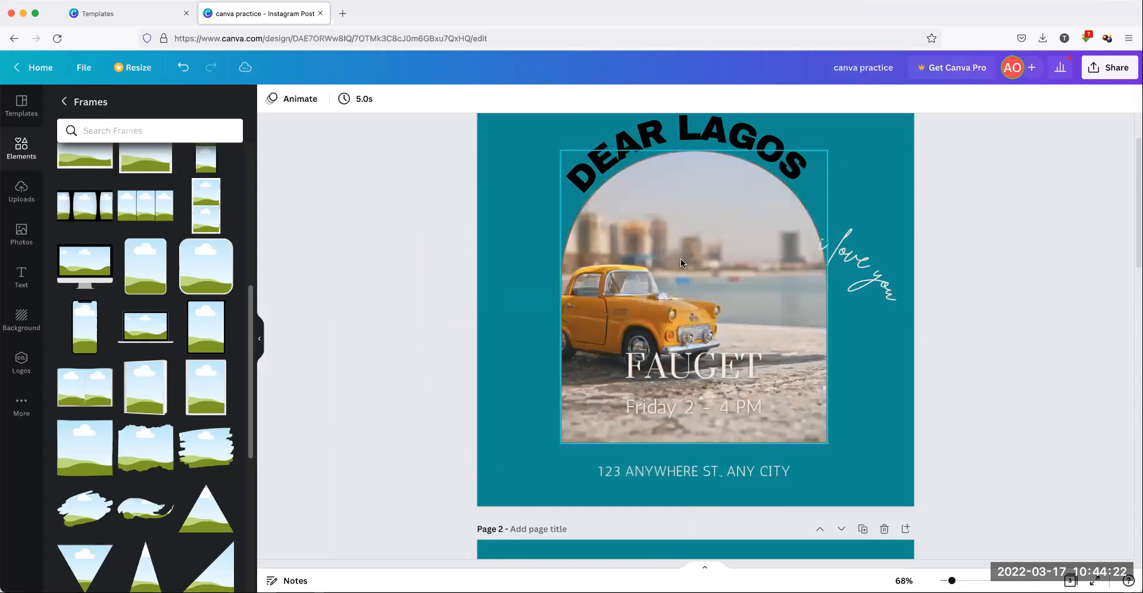
{"action": "double_click", "coordinate": [680, 236]}
{"action": "left_click_drag", "start_coordinate": [746, 261], "coordinate": [755, 262]}
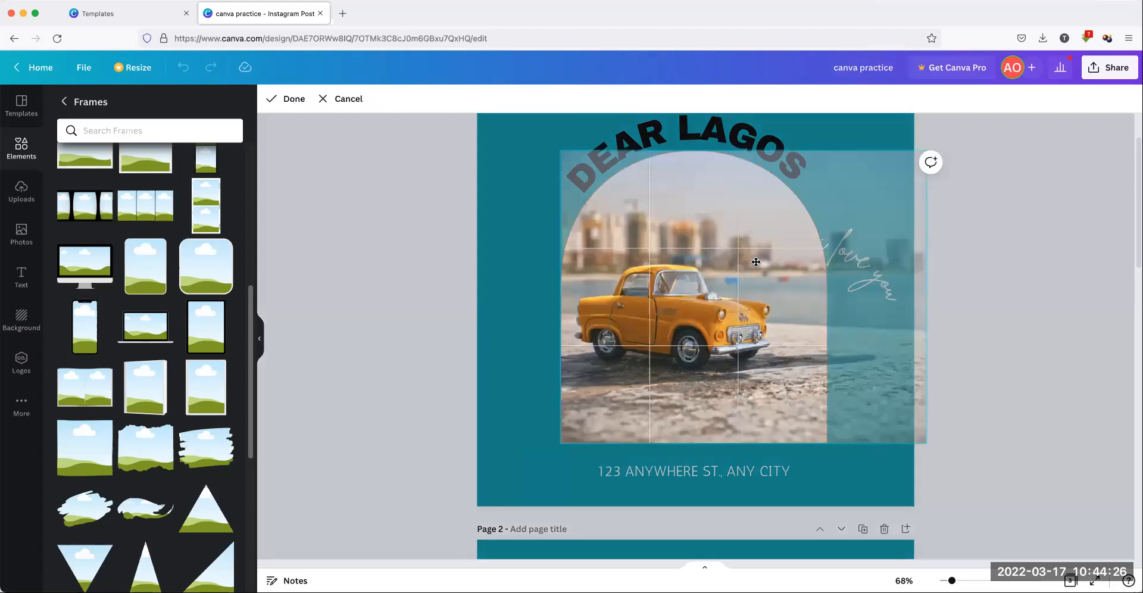
{"action": "left_click", "coordinate": [418, 303]}
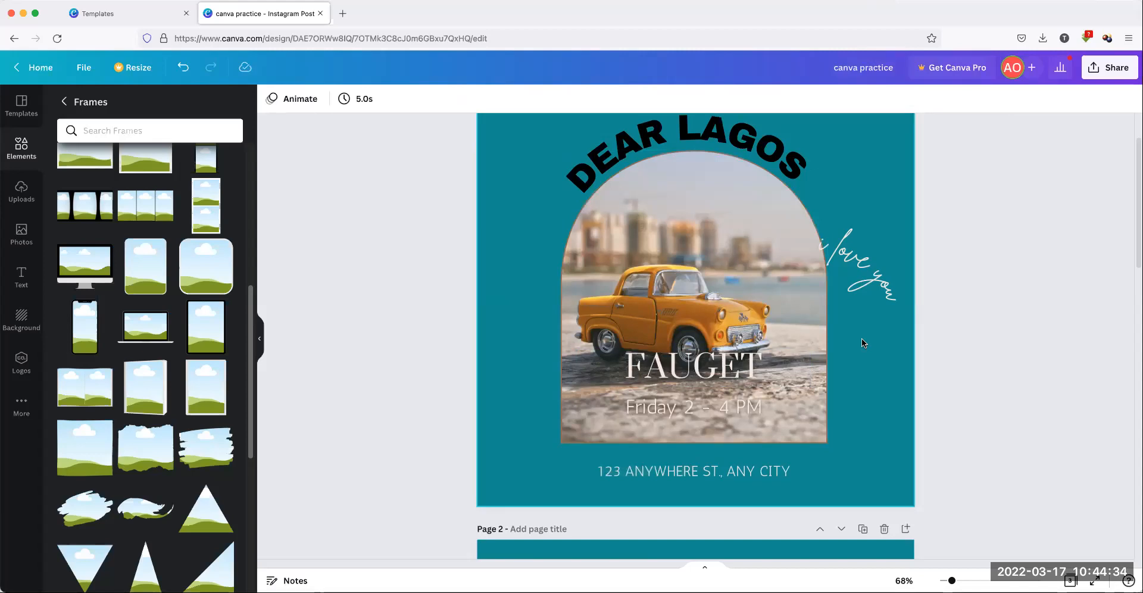
Try moving the arch frame down and partly off page 1's left edge, and deleting the photo inside it
{"action": "left_click_drag", "start_coordinate": [777, 236], "coordinate": [765, 269]}
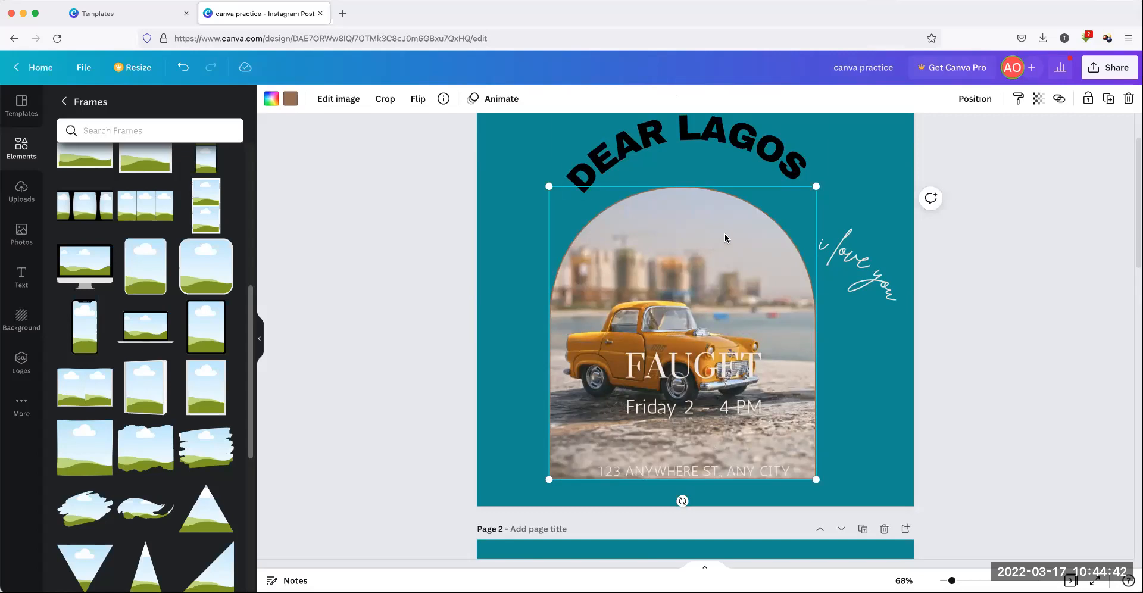
{"action": "left_click_drag", "start_coordinate": [716, 245], "coordinate": [602, 222]}
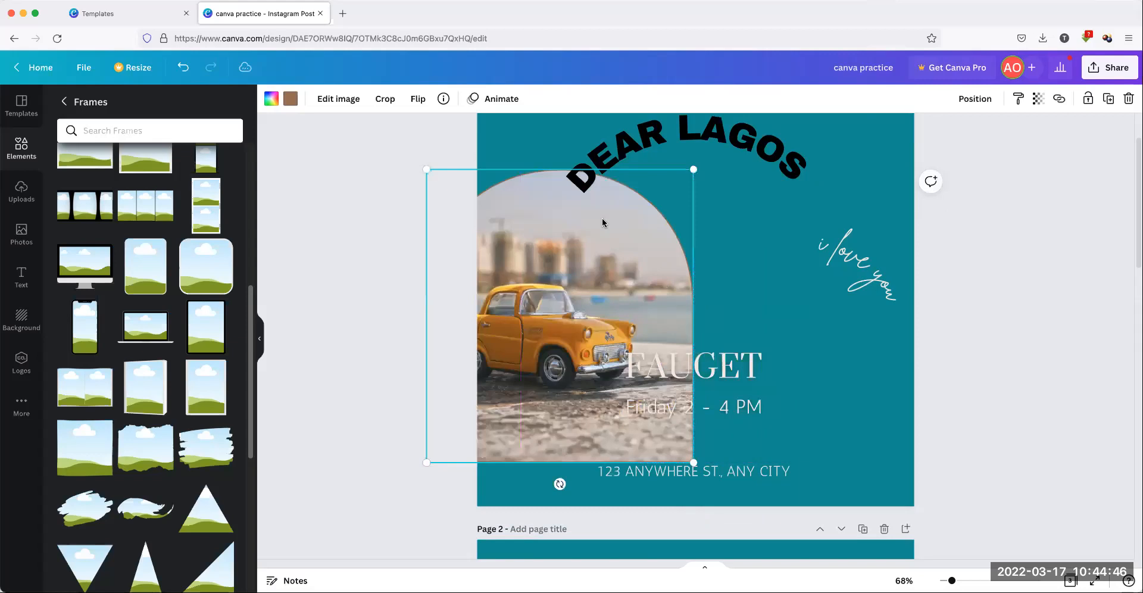
{"action": "key", "text": "Delete"}
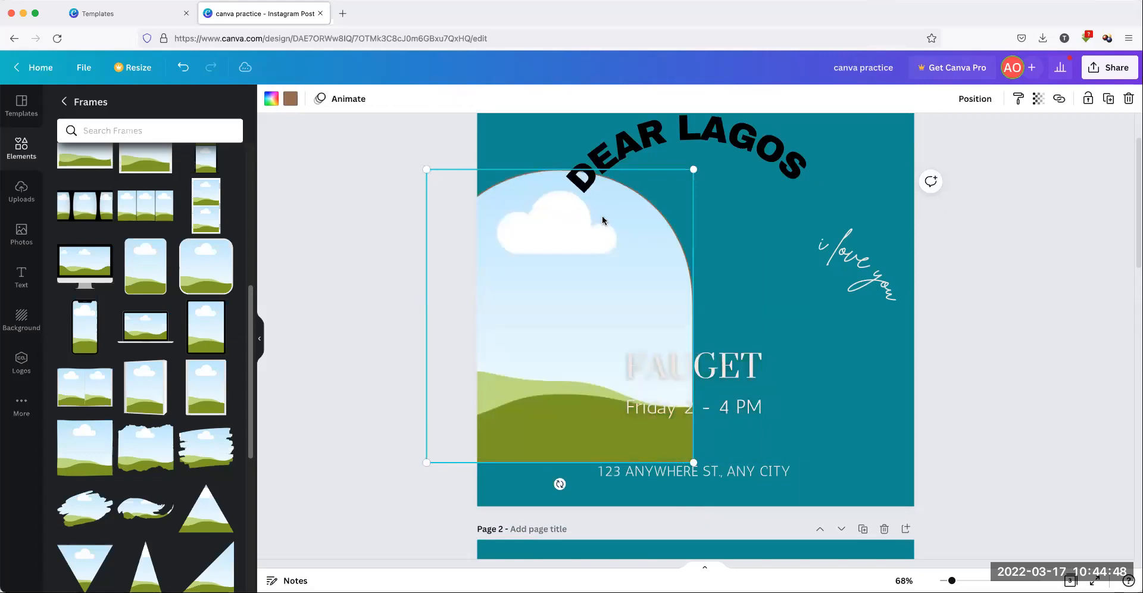
Undo the photo deletion and both moves of the arch frame
{"action": "left_click", "coordinate": [183, 69]}
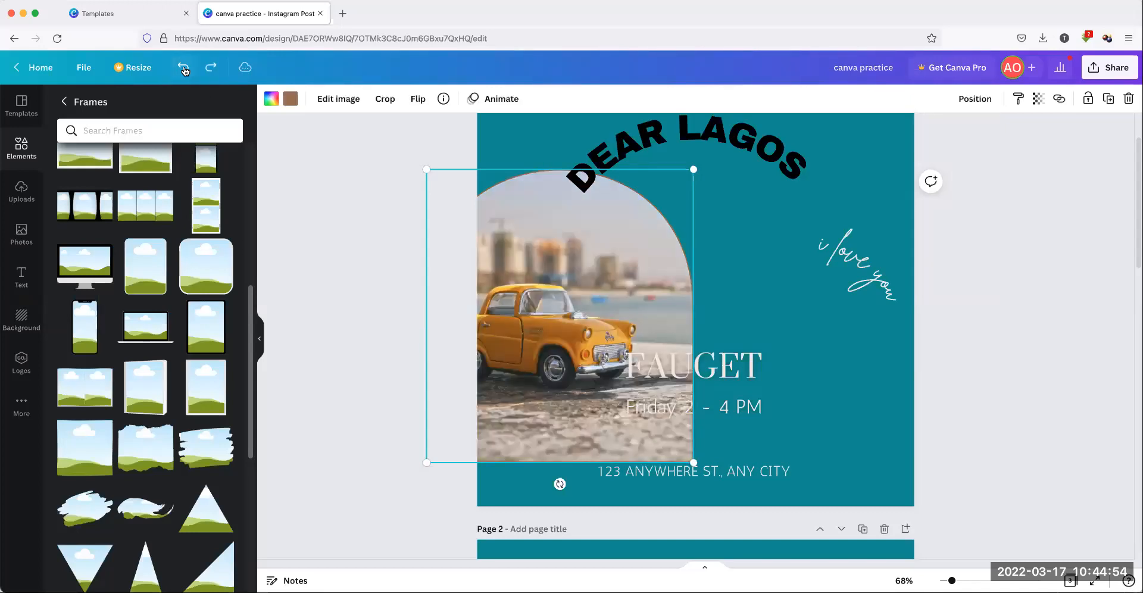
{"action": "left_click", "coordinate": [184, 70]}
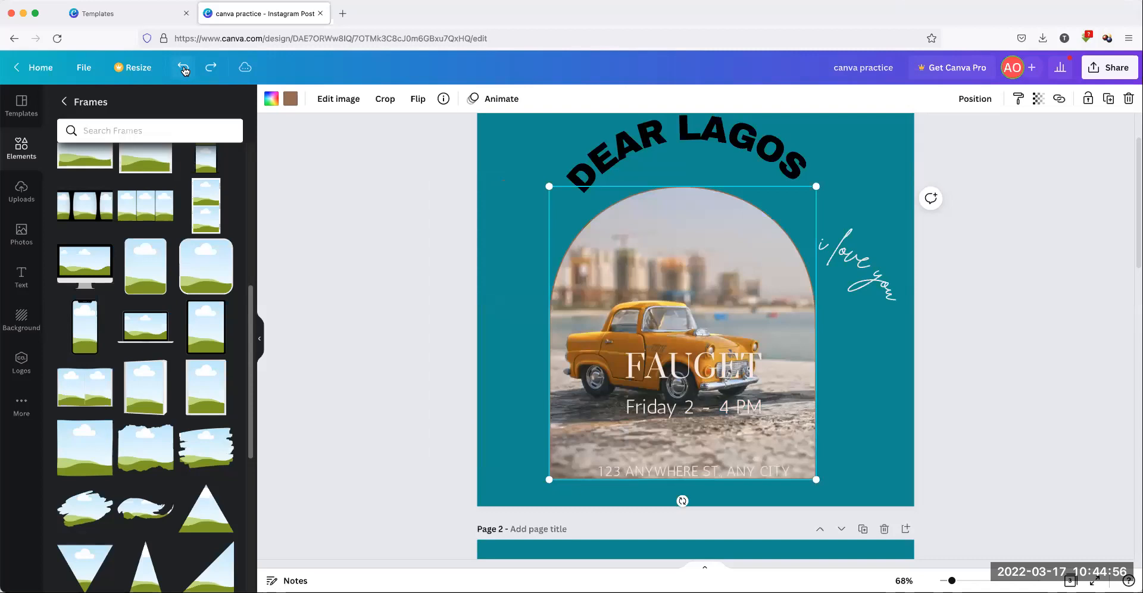
{"action": "left_click", "coordinate": [184, 70]}
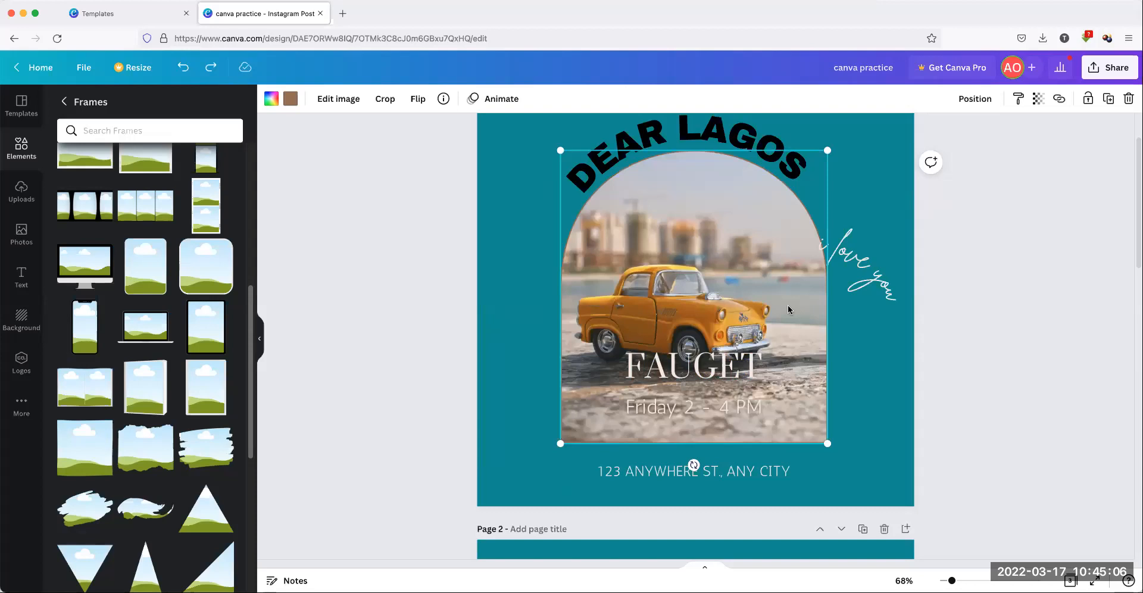
Try a yellow background from the default colours on page 1 and return it to the document's teal
{"action": "left_click", "coordinate": [880, 159]}
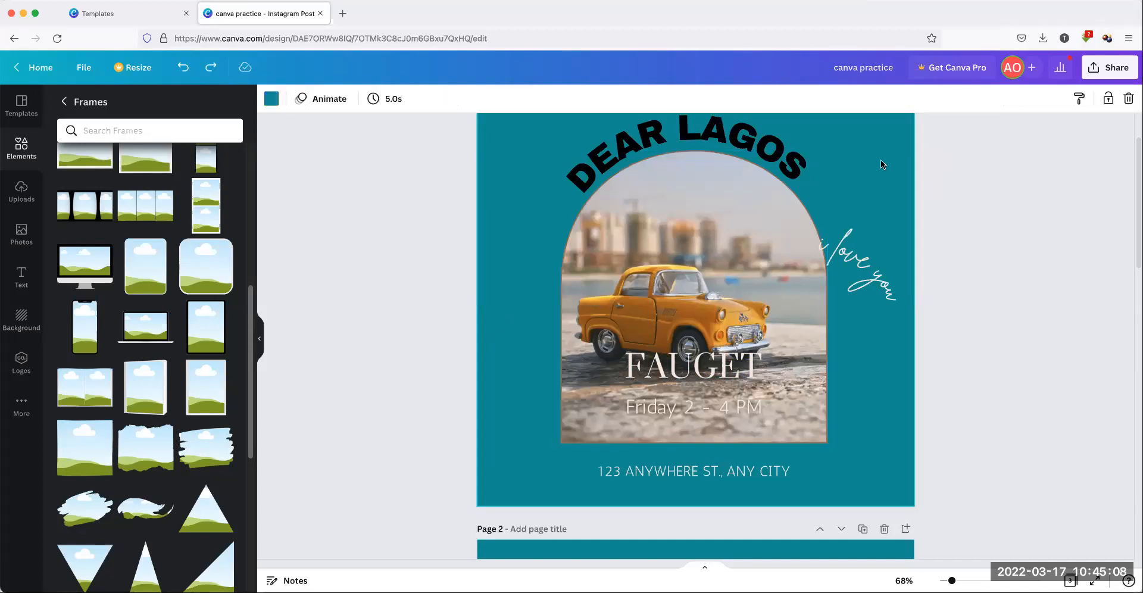
{"action": "left_click", "coordinate": [271, 99]}
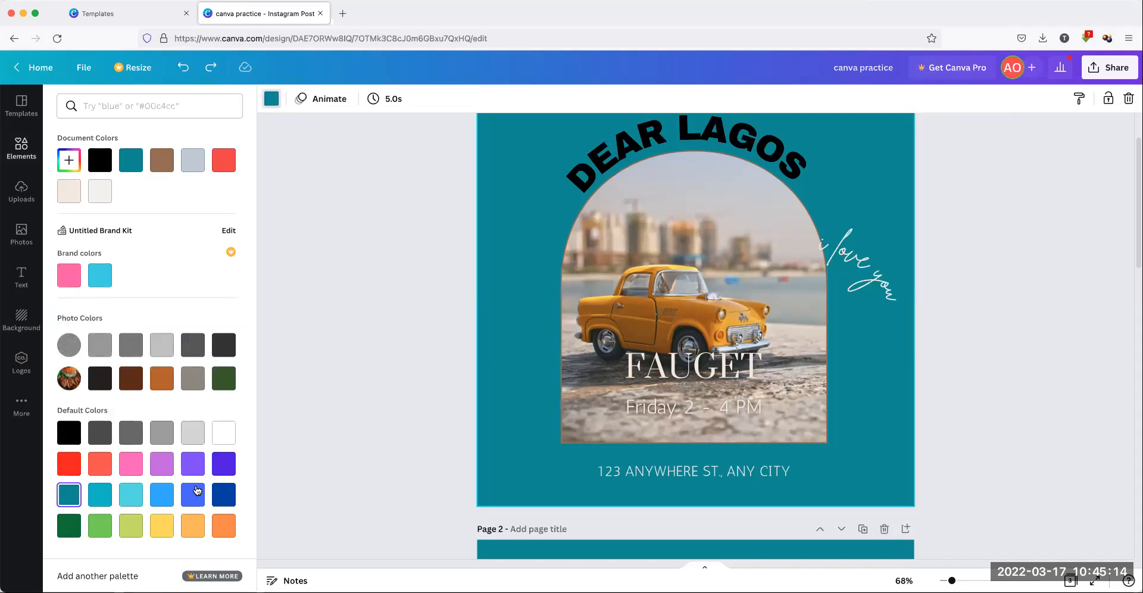
{"action": "left_click", "coordinate": [162, 531]}
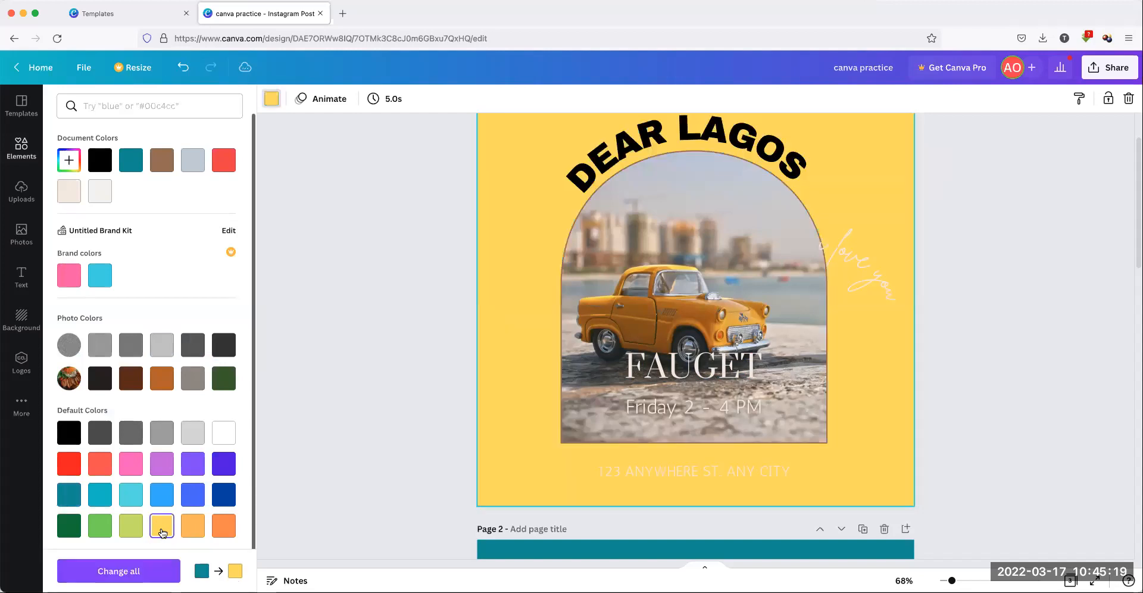
{"action": "left_click", "coordinate": [121, 165]}
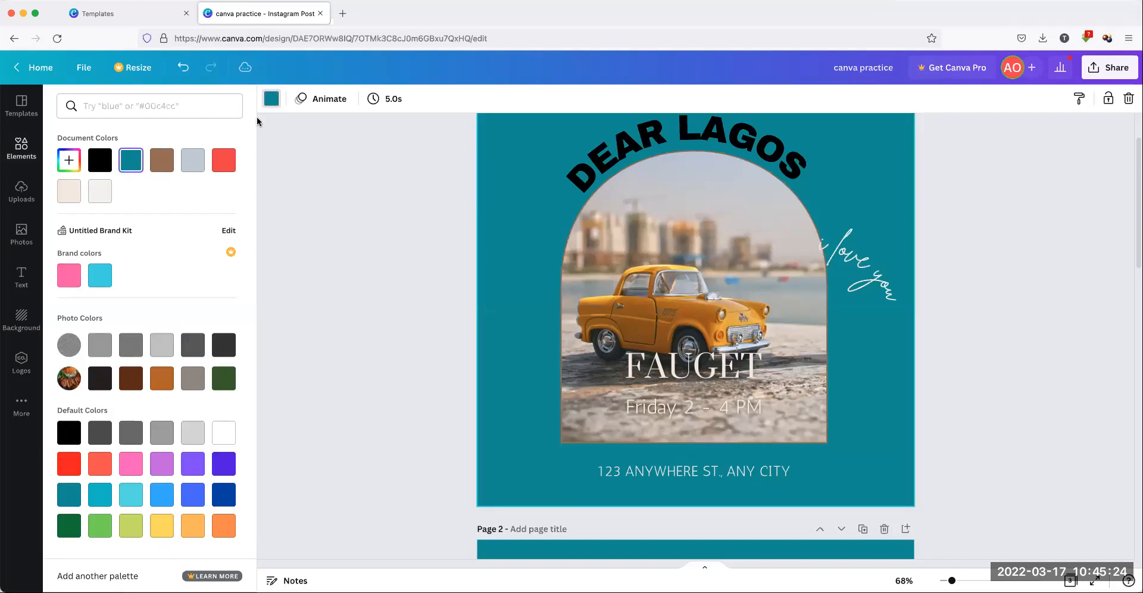
Try custom background shades such as #3D6769, #21ACB2 and #46C4C9 on page 1, and set it back to the document's teal
{"action": "left_click", "coordinate": [69, 160]}
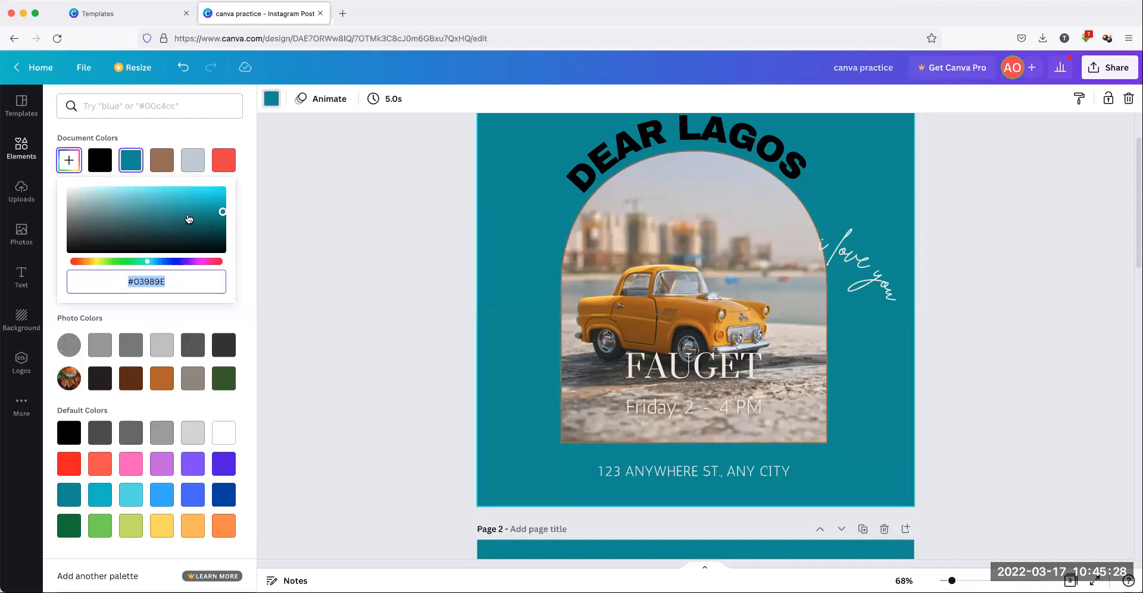
{"action": "left_click_drag", "start_coordinate": [188, 219], "coordinate": [119, 203]}
{"action": "left_click", "coordinate": [134, 226]}
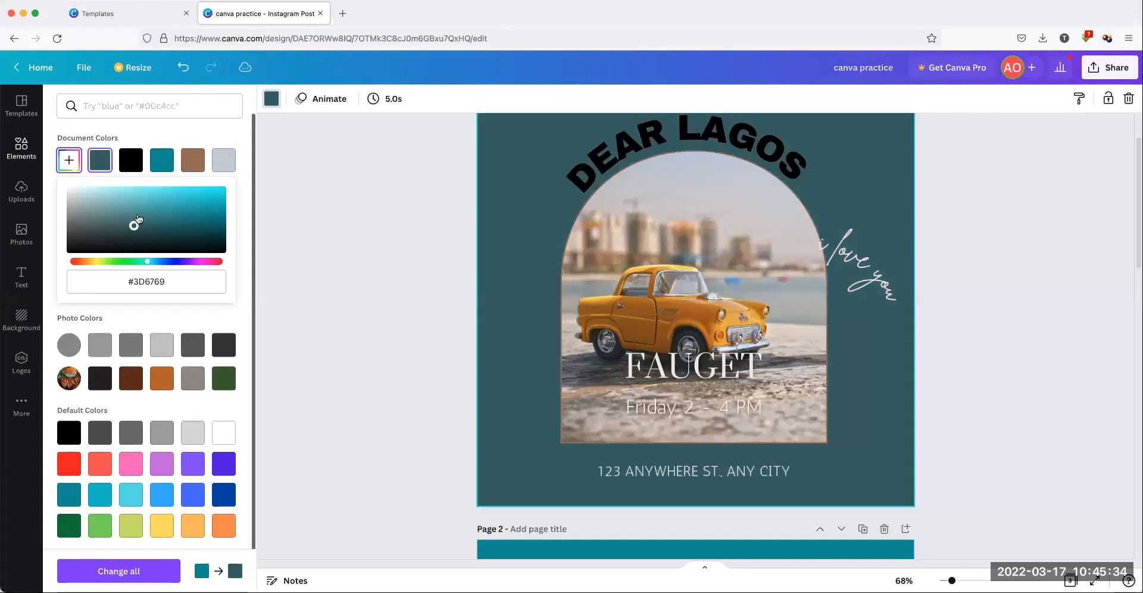
{"action": "left_click", "coordinate": [205, 199]}
{"action": "left_click", "coordinate": [197, 206]}
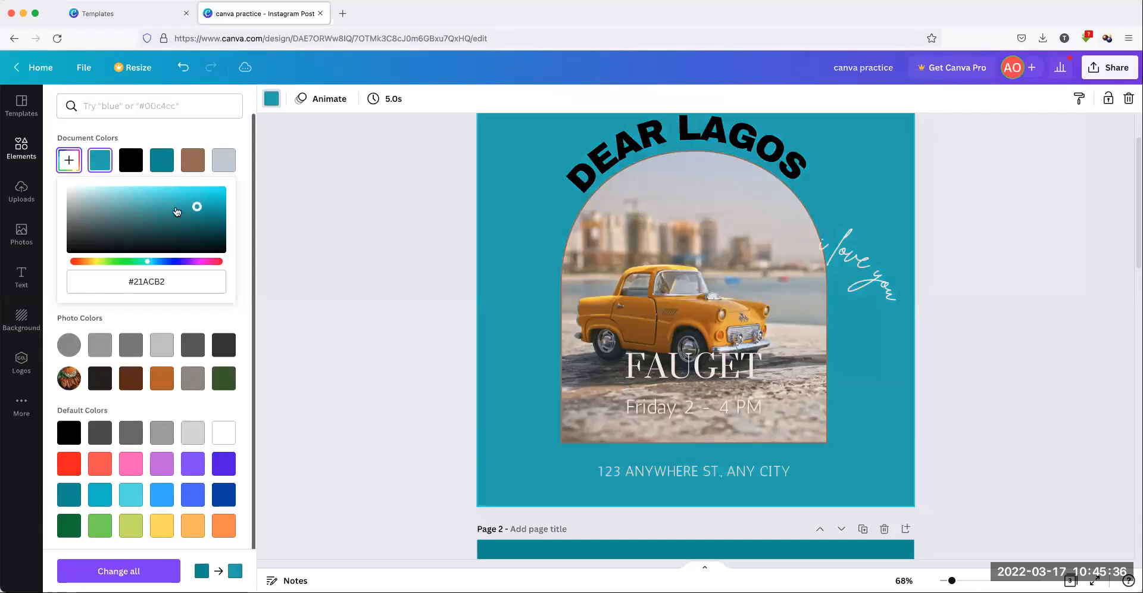
{"action": "left_click", "coordinate": [170, 207]}
{"action": "left_click", "coordinate": [171, 217]}
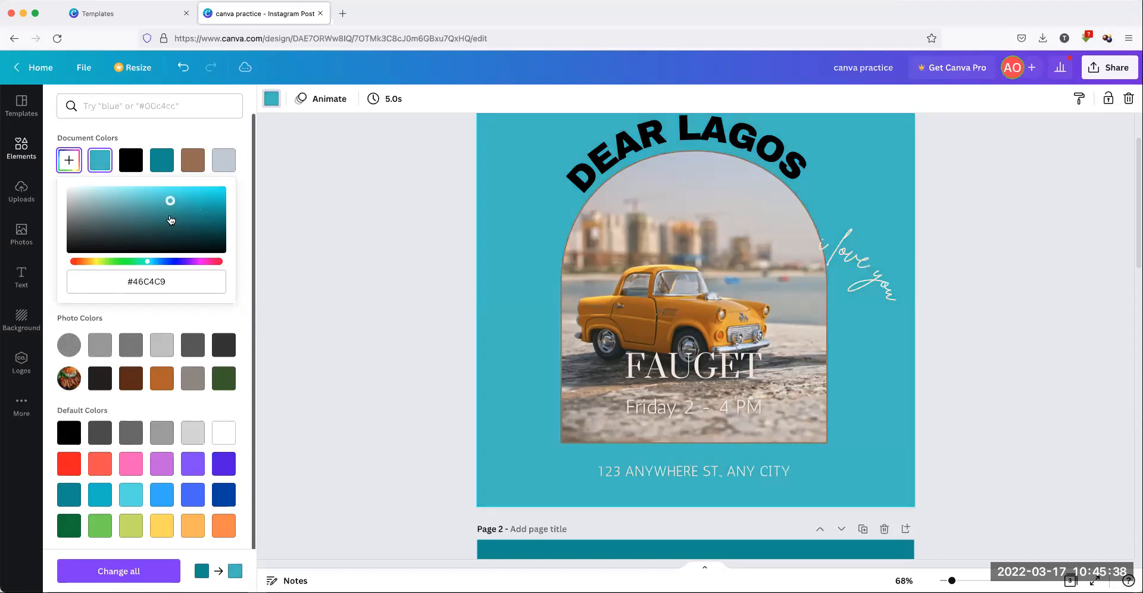
{"action": "left_click", "coordinate": [158, 158]}
{"action": "left_click", "coordinate": [331, 226]}
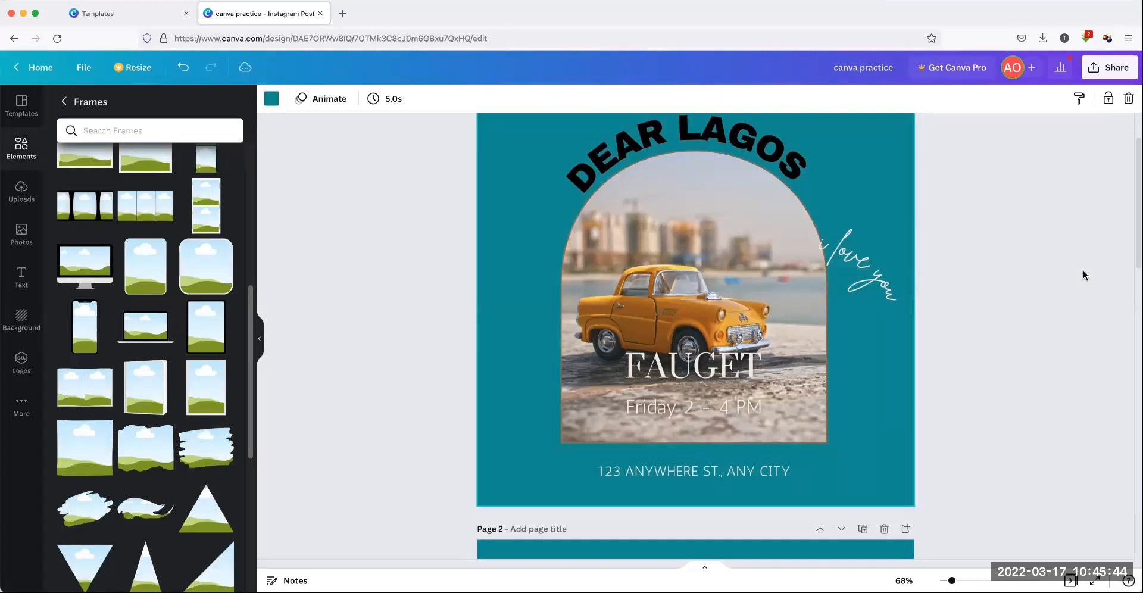
Raise the DEAR LAGOS heading above the arch frame and fit the "i love you" text beneath it, nearly horizontal, at font size 48.9
{"action": "scroll", "coordinate": [898, 355], "scroll_direction": "up", "scroll_amount": 2}
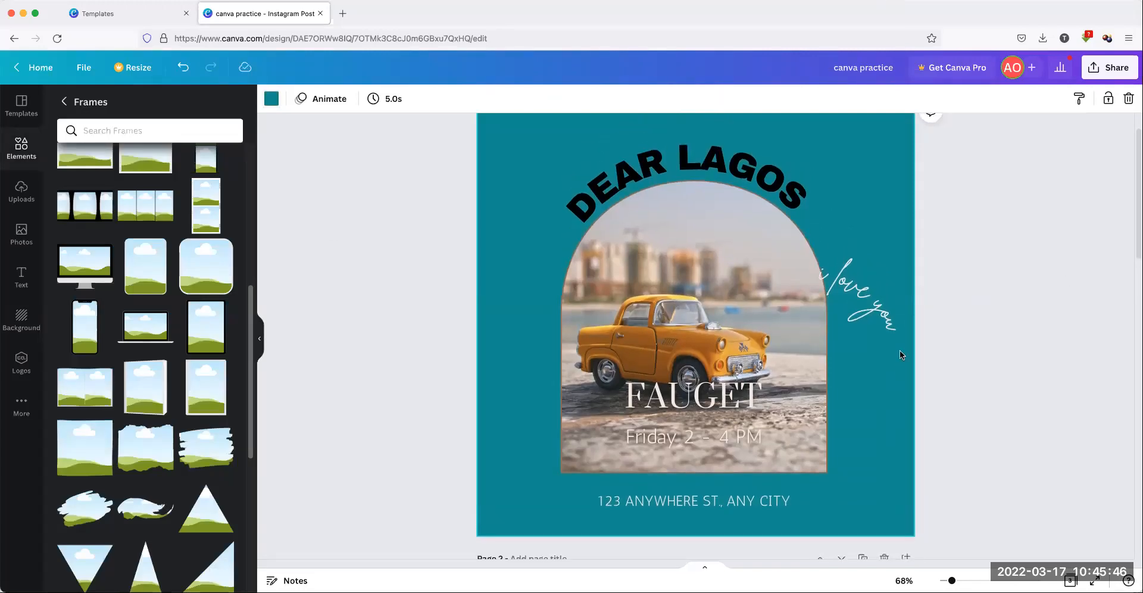
{"action": "scroll", "coordinate": [899, 354], "scroll_direction": "up", "scroll_amount": 1}
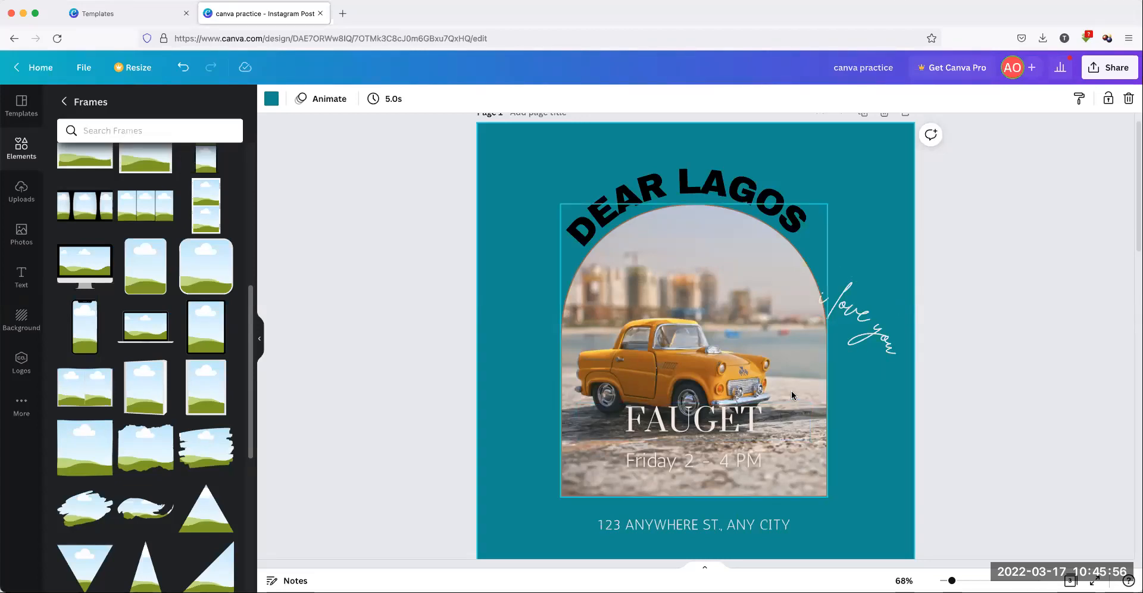
{"action": "left_click", "coordinate": [865, 334]}
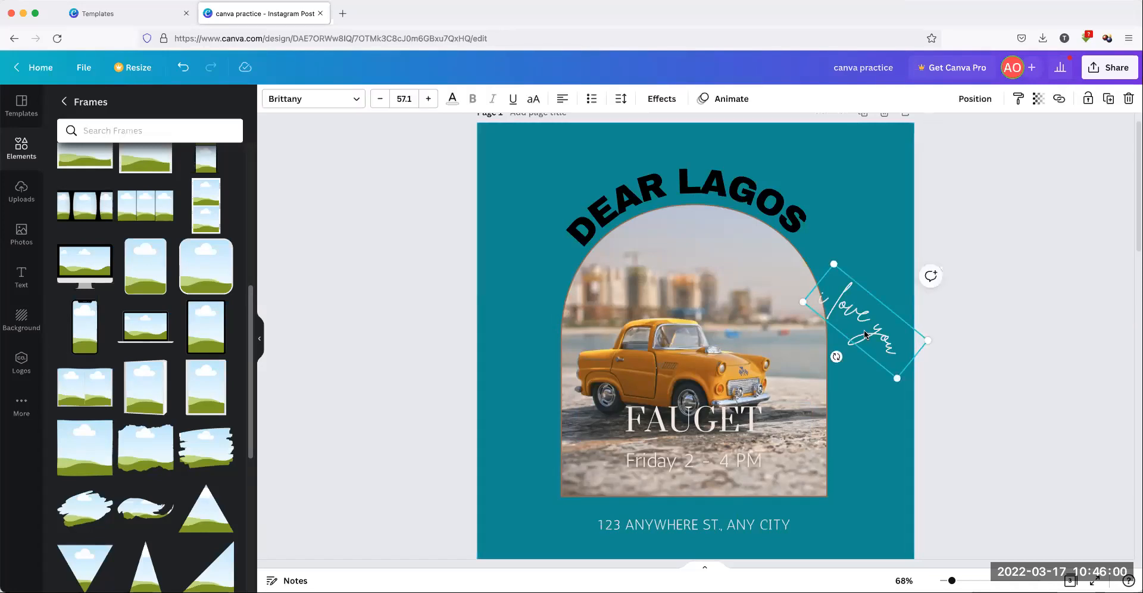
{"action": "scroll", "coordinate": [785, 310], "scroll_direction": "up", "scroll_amount": 1}
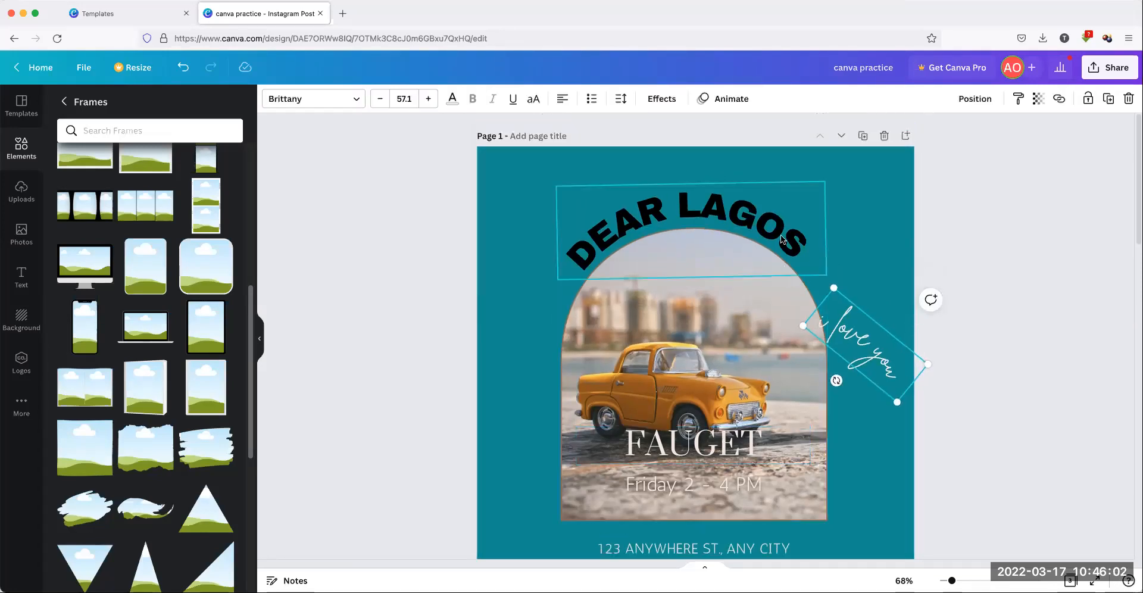
{"action": "left_click_drag", "start_coordinate": [780, 219], "coordinate": [780, 197]}
{"action": "left_click_drag", "start_coordinate": [873, 358], "coordinate": [692, 255]}
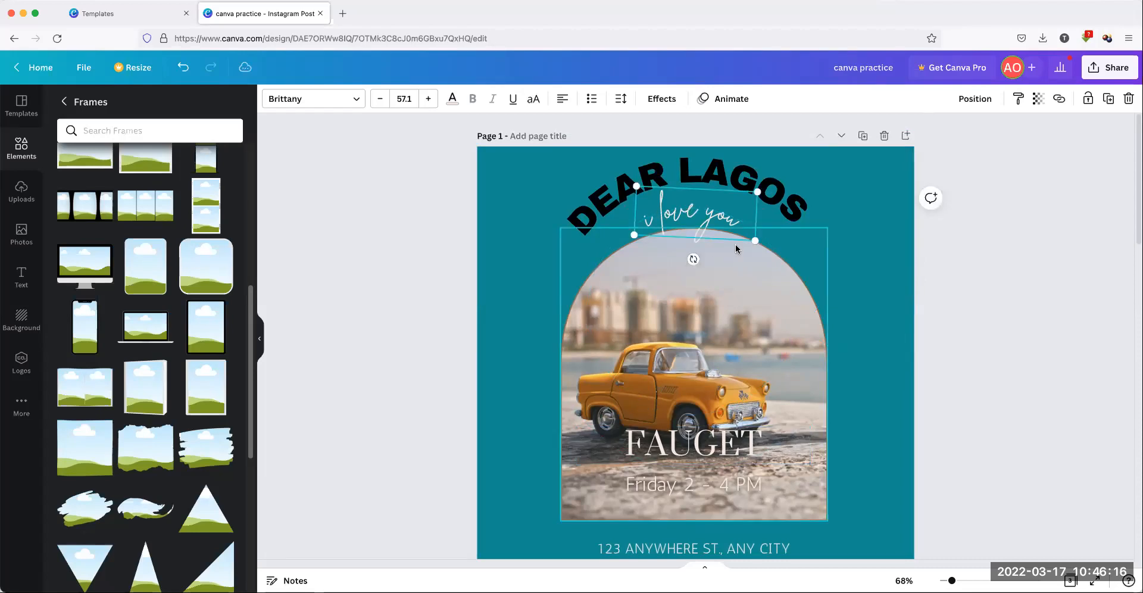
{"action": "left_click_drag", "start_coordinate": [753, 239], "coordinate": [706, 206]}
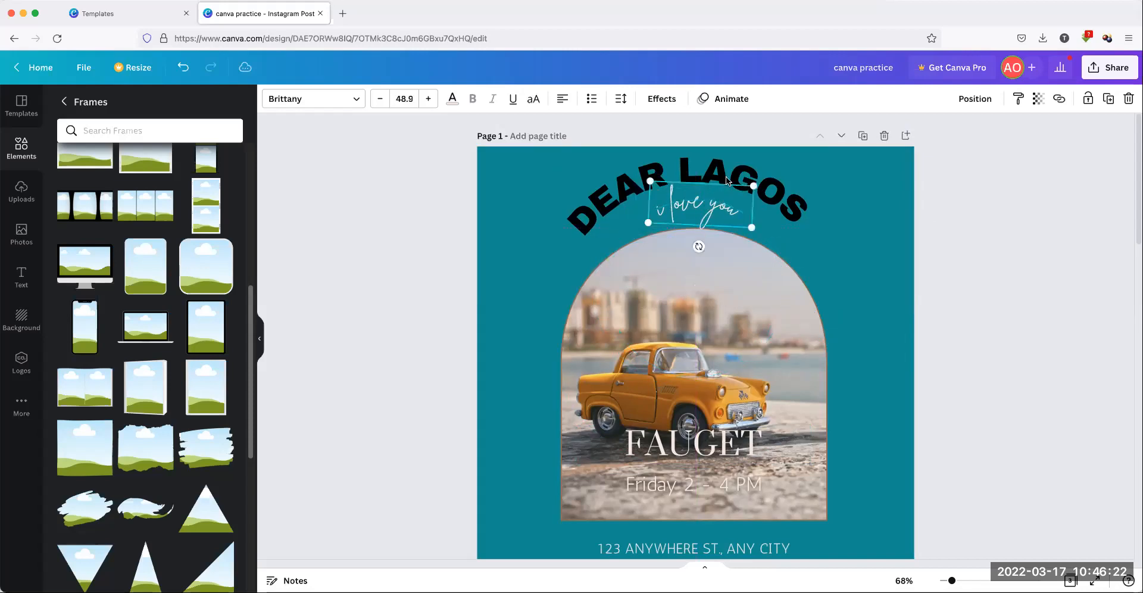
Reduce the DEAR LAGOS heading's font size by six increments
{"action": "left_click", "coordinate": [727, 180]}
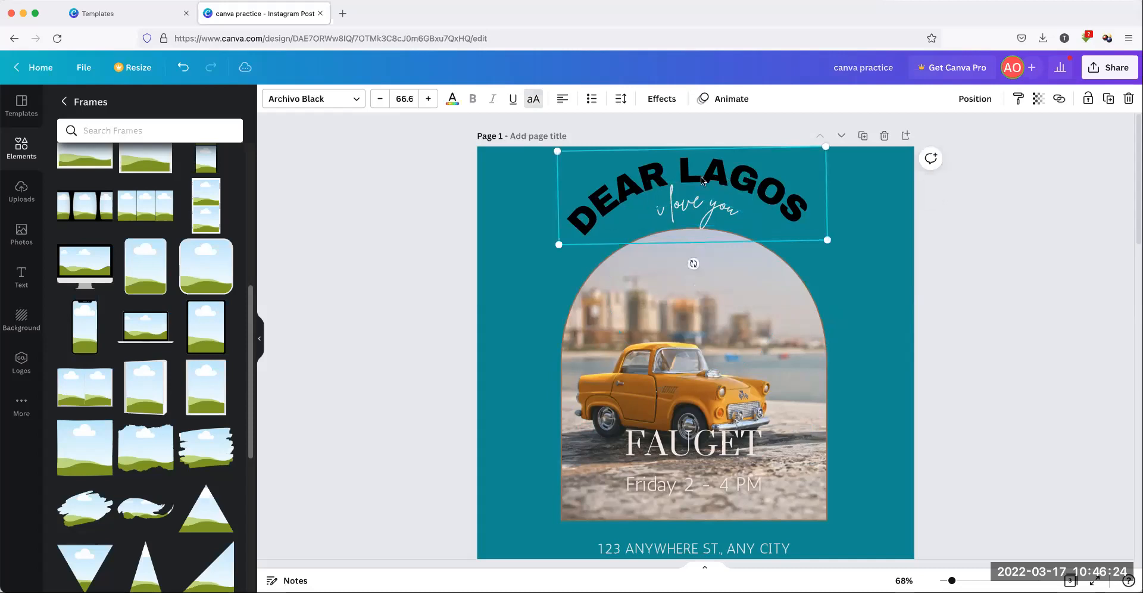
{"action": "left_click", "coordinate": [379, 99]}
{"action": "left_click", "coordinate": [379, 99]}
{"action": "left_click", "coordinate": [379, 99]}
{"action": "left_click", "coordinate": [379, 98]}
{"action": "left_click", "coordinate": [379, 99]}
{"action": "left_click", "coordinate": [379, 99]}
{"action": "left_click", "coordinate": [874, 241]}
{"action": "left_click", "coordinate": [705, 210]}
{"action": "left_click_drag", "start_coordinate": [705, 209], "coordinate": [740, 189]}
{"action": "left_click", "coordinate": [964, 263]}
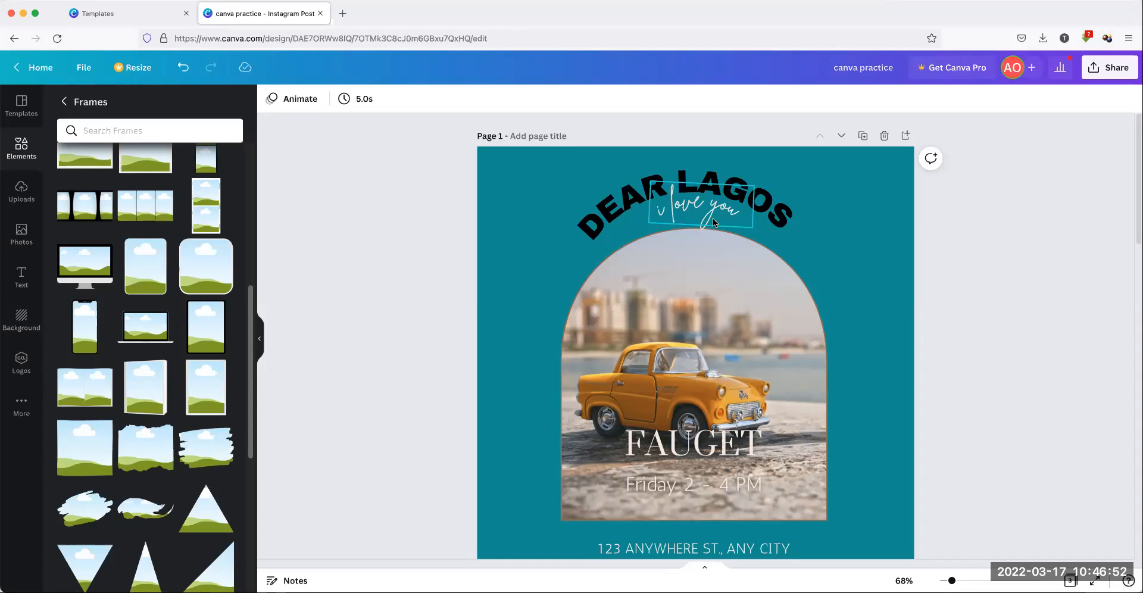
{"action": "scroll", "coordinate": [859, 275], "scroll_direction": "down", "scroll_amount": 3}
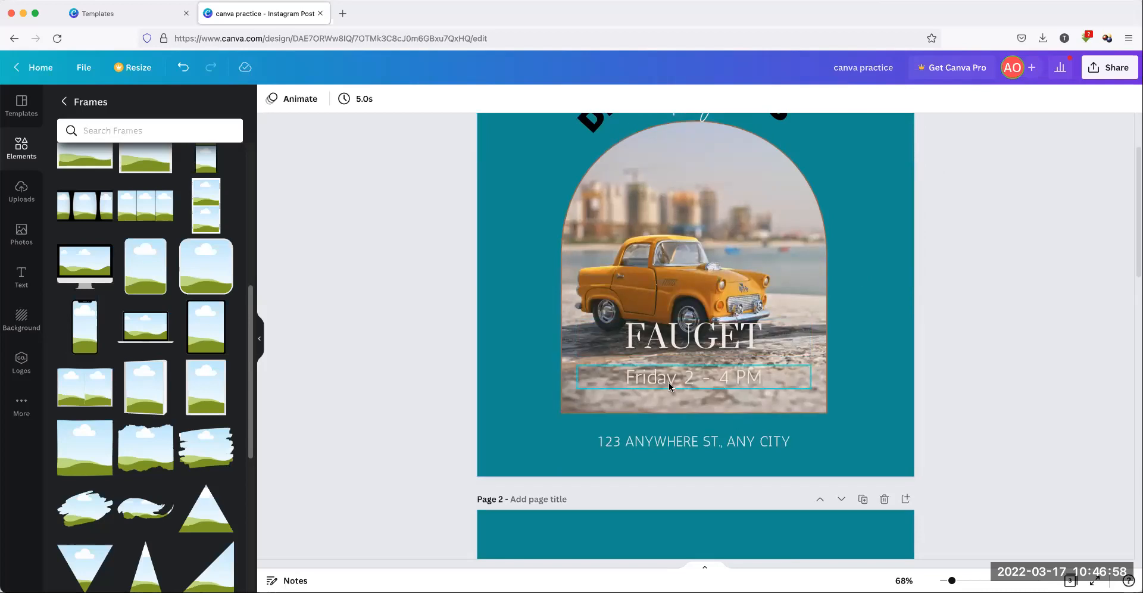
Replace the placeholder address beneath page 1's arch frame with TAFAWA BALEWA SQUARE
{"action": "left_click", "coordinate": [611, 444]}
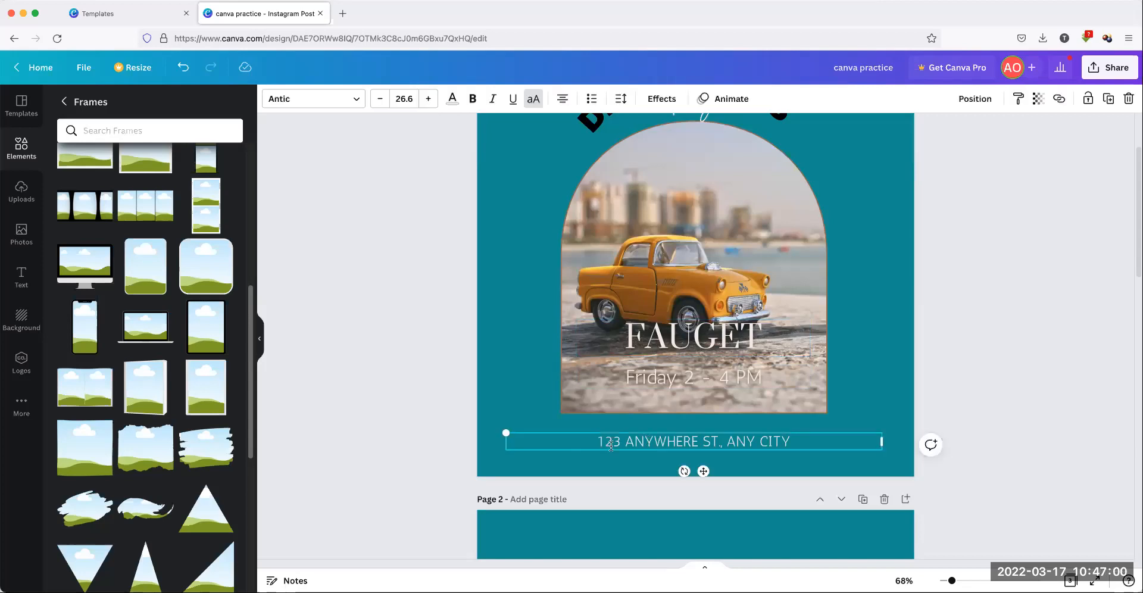
{"action": "left_click", "coordinate": [586, 444]}
{"action": "key", "text": "BackSpace"}
{"action": "type", "text": "TAFAWA BALEW"}
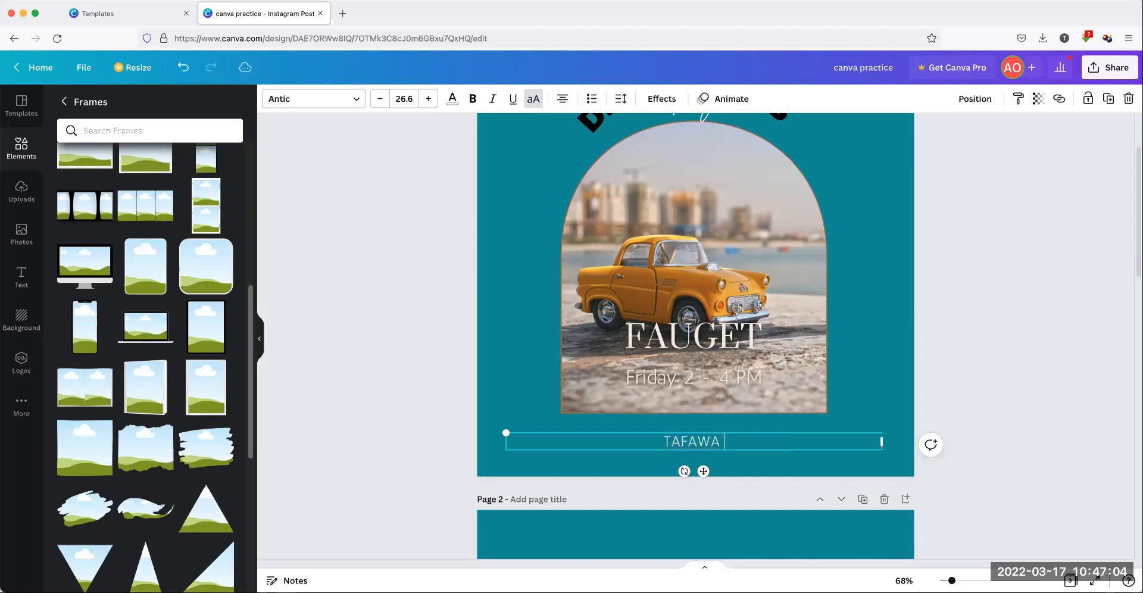
{"action": "type", "text": "A SQUARE"}
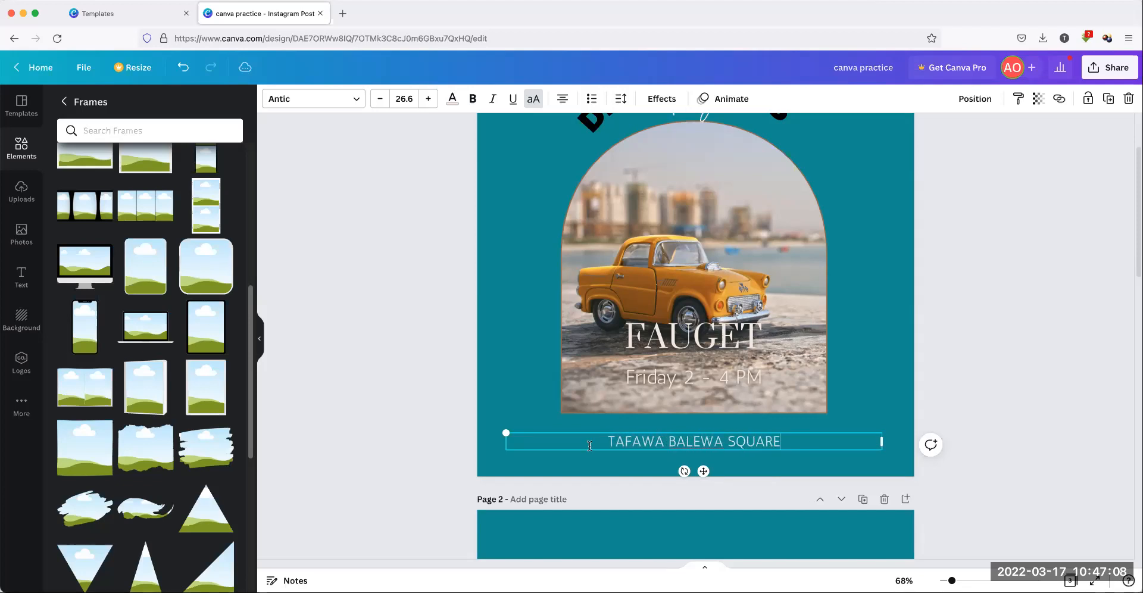
{"action": "left_click", "coordinate": [997, 388]}
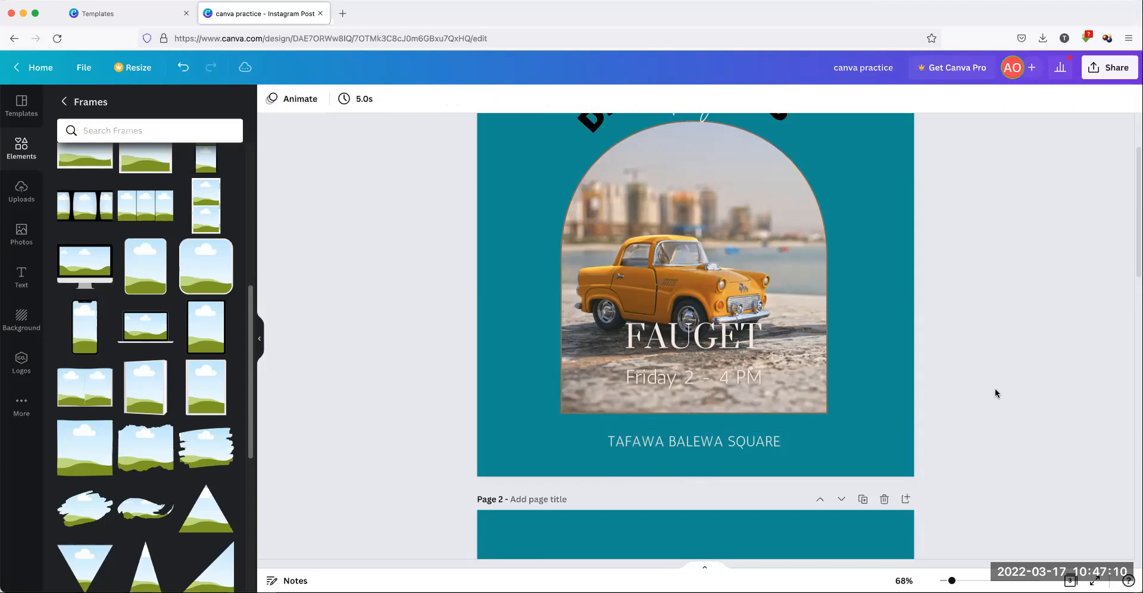
Move the "Friday 2 - 4 PM" text off the photo to just beneath the TAFAWA BALEWA SQUARE line
{"action": "left_click", "coordinate": [720, 384]}
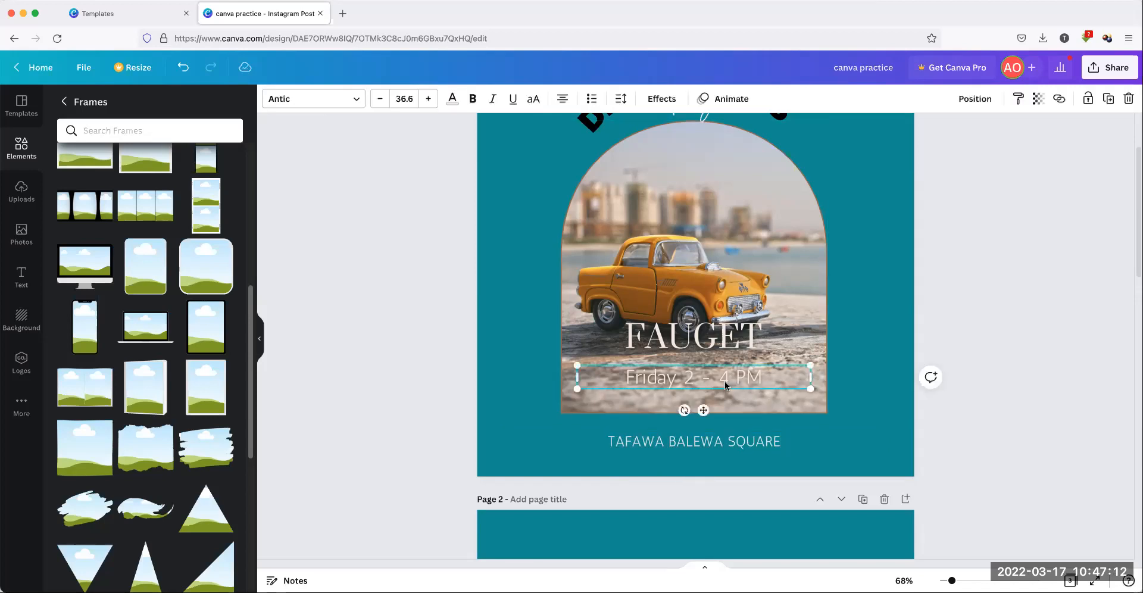
{"action": "left_click_drag", "start_coordinate": [717, 380], "coordinate": [714, 462]}
{"action": "left_click", "coordinate": [655, 447]}
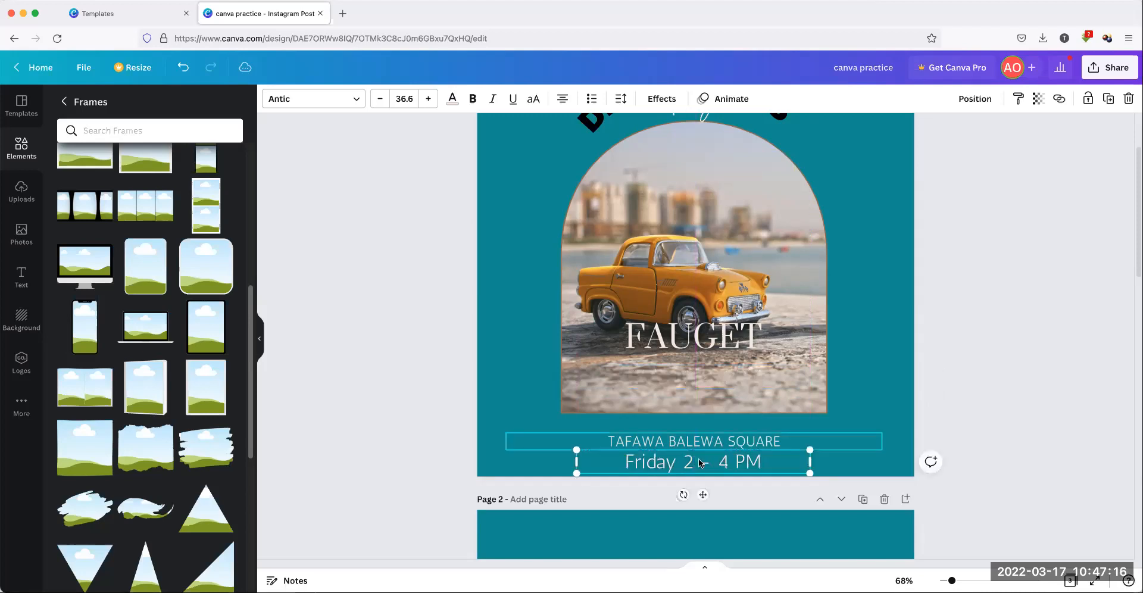
{"action": "left_click_drag", "start_coordinate": [736, 435], "coordinate": [736, 444]}
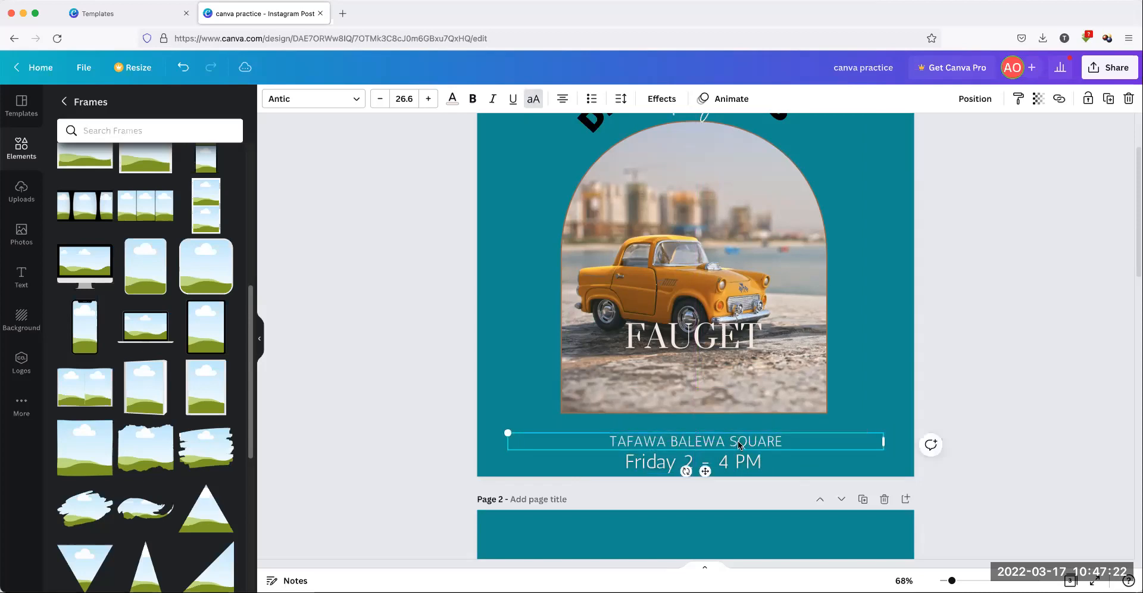
{"action": "scroll", "coordinate": [737, 445], "scroll_direction": "up", "scroll_amount": 1}
{"action": "scroll", "coordinate": [737, 446], "scroll_direction": "up", "scroll_amount": 2}
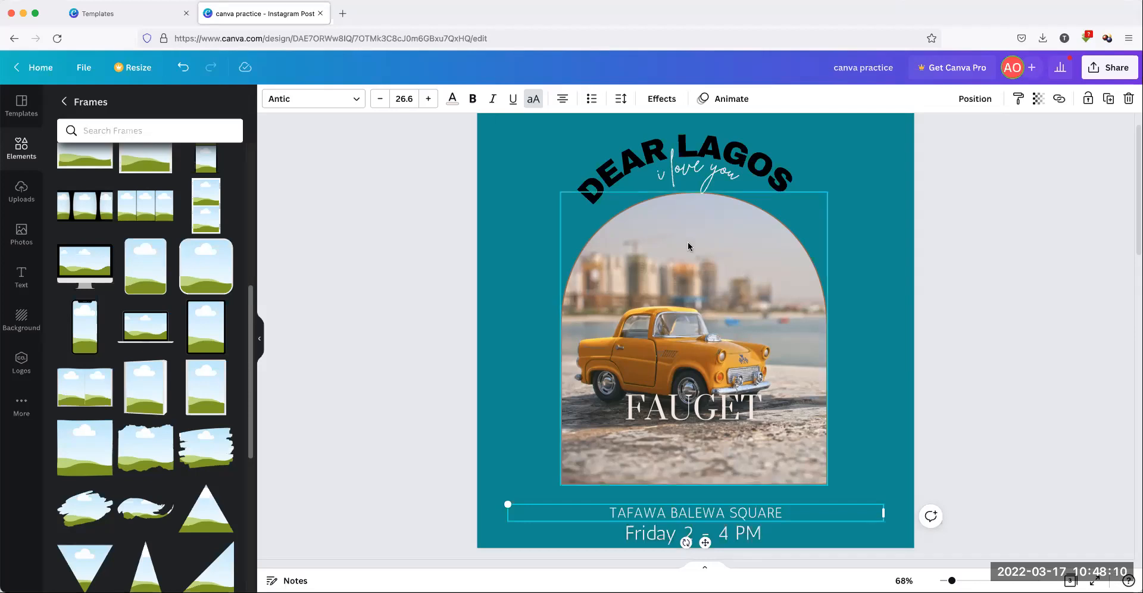
{"action": "left_click", "coordinate": [1013, 326]}
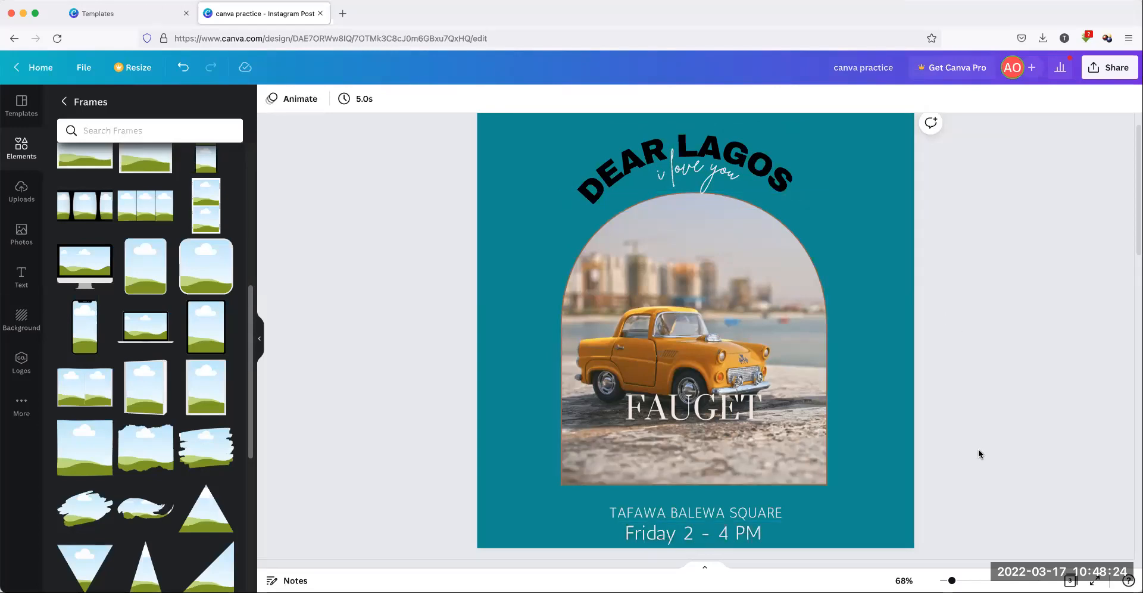
Enlarge the TAFAWA BALEWA SQUARE text to font size 32
{"action": "scroll", "coordinate": [903, 470], "scroll_direction": "down", "scroll_amount": 1}
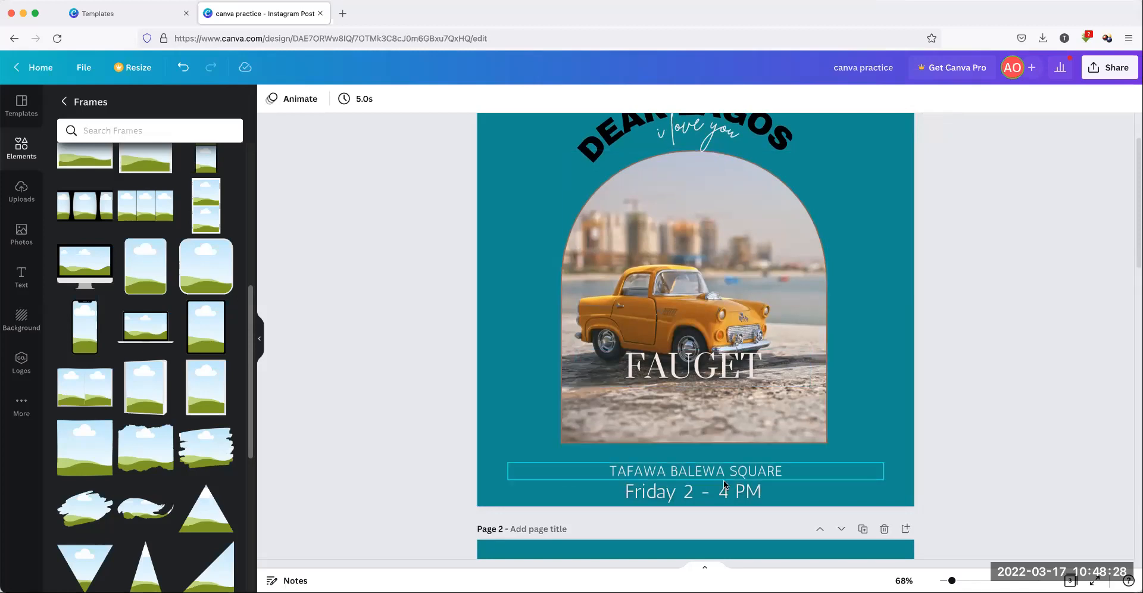
{"action": "left_click", "coordinate": [723, 464]}
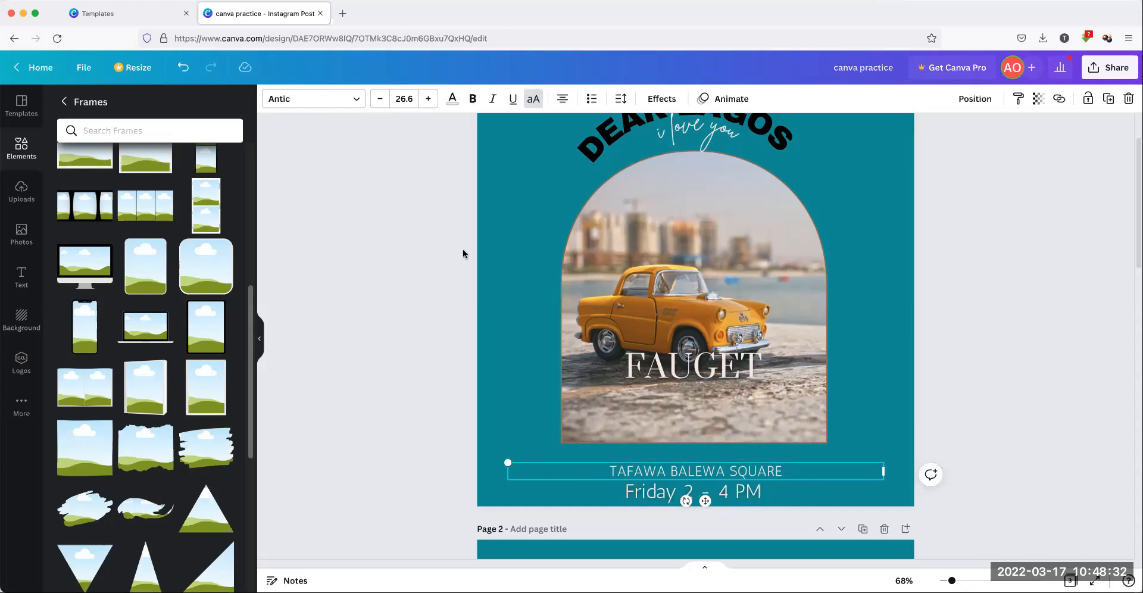
{"action": "left_click", "coordinate": [428, 99]}
{"action": "left_click", "coordinate": [428, 98]}
{"action": "left_click", "coordinate": [428, 98]}
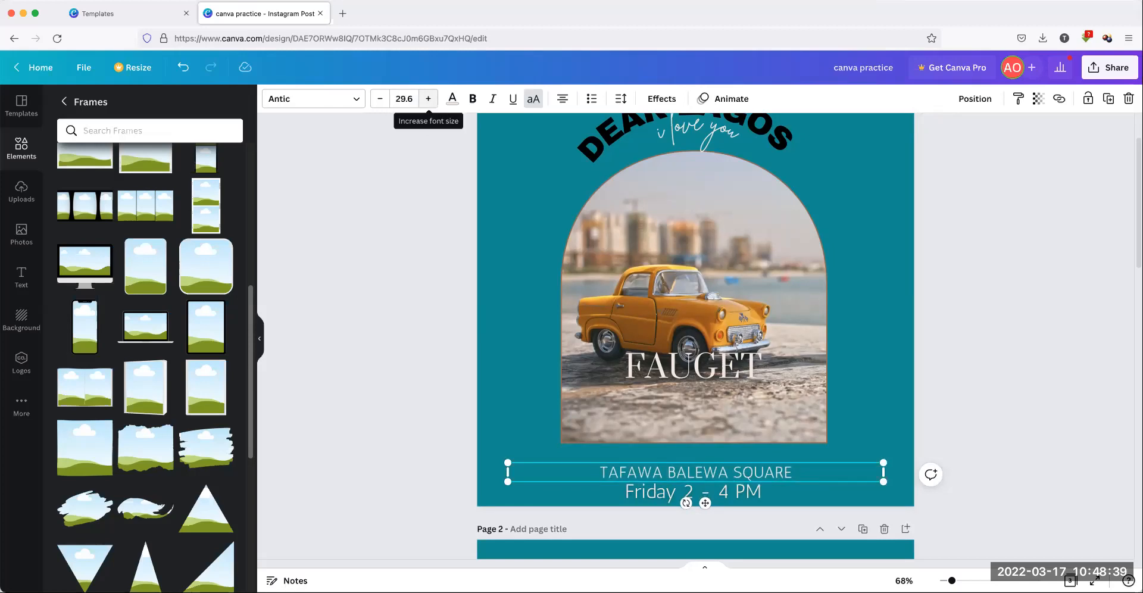
{"action": "left_click", "coordinate": [398, 100]}
{"action": "left_click_drag", "start_coordinate": [396, 99], "coordinate": [405, 98]}
{"action": "left_click", "coordinate": [394, 97]}
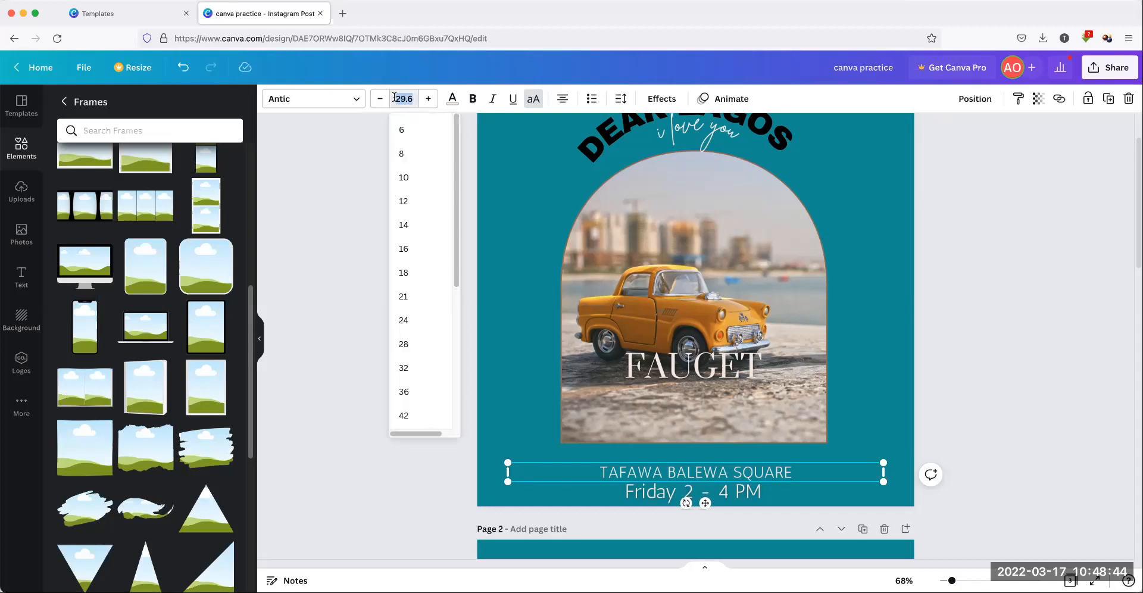
{"action": "left_click", "coordinate": [404, 369]}
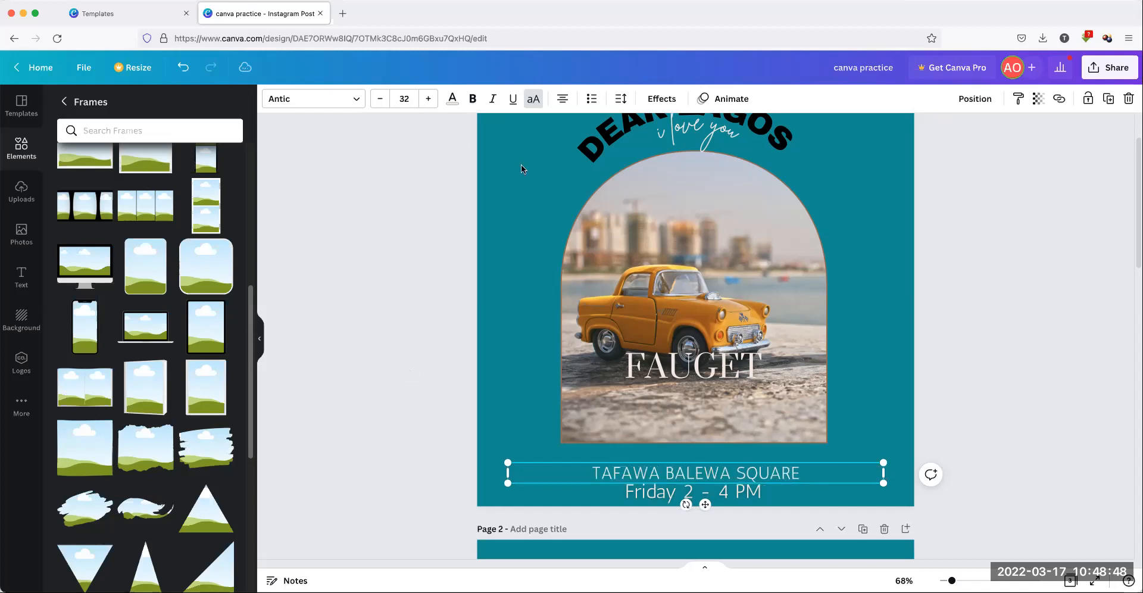
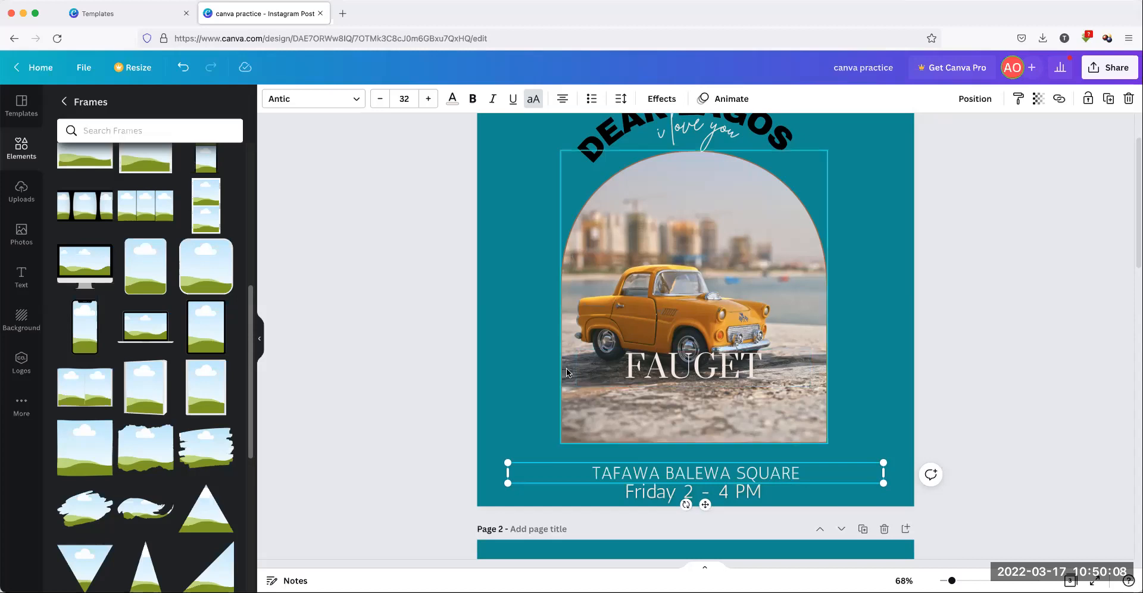
Reposition the TAFAWA BALEWA SQUARE line between the arch frame and the date line, centred horizontally on the page
{"action": "left_click", "coordinate": [434, 383]}
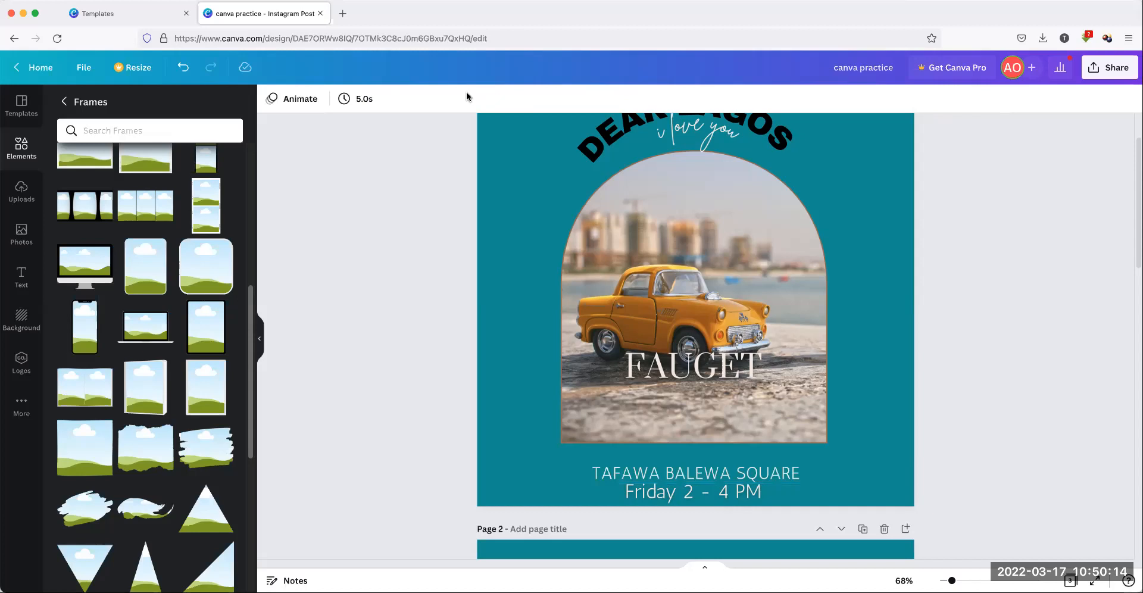
{"action": "left_click", "coordinate": [777, 469]}
{"action": "mouse_move", "coordinate": [777, 469]}
{"action": "left_mouse_down"}
{"action": "mouse_move", "coordinate": [769, 459]}
{"action": "mouse_move", "coordinate": [784, 470]}
{"action": "left_mouse_up"}
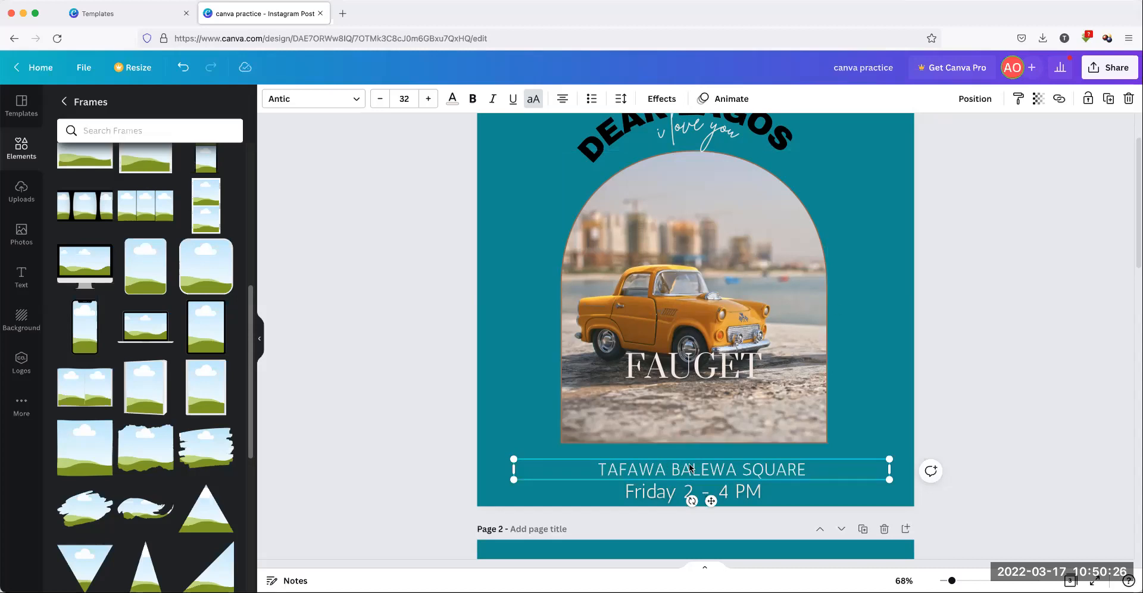
{"action": "left_click_drag", "start_coordinate": [689, 468], "coordinate": [655, 460]}
{"action": "scroll", "coordinate": [658, 467], "scroll_direction": "up", "scroll_amount": 2}
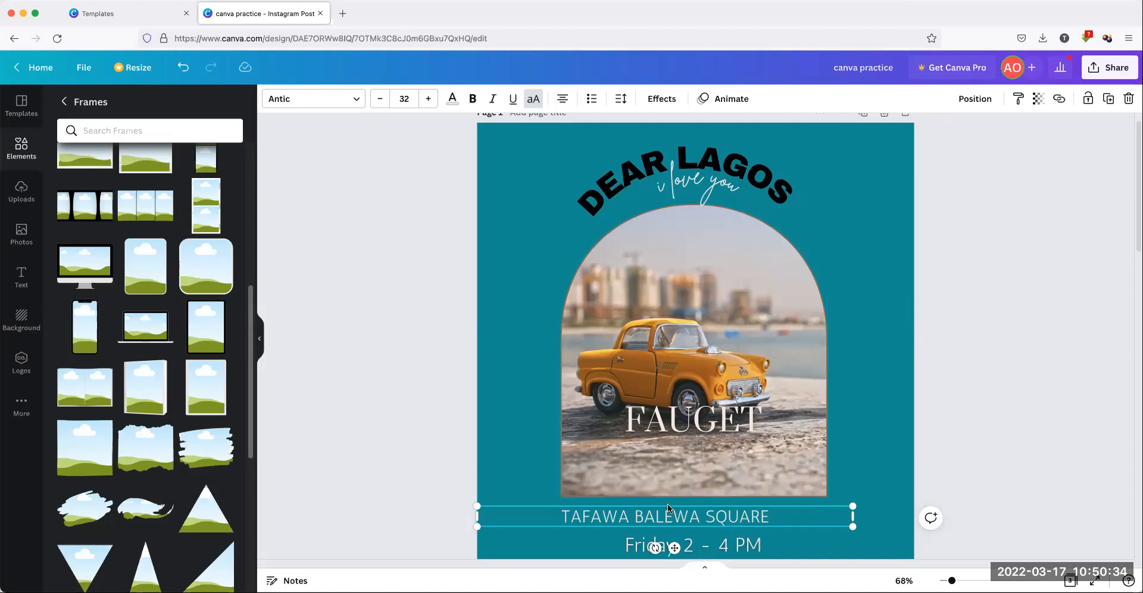
{"action": "left_click_drag", "start_coordinate": [691, 513], "coordinate": [729, 517]}
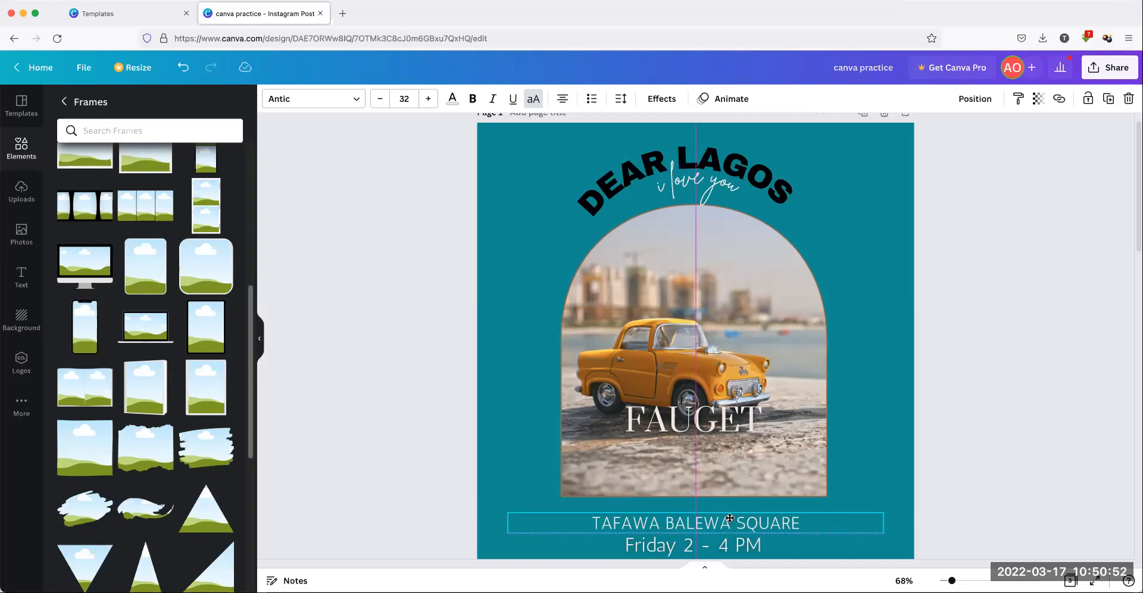
{"action": "left_click_drag", "start_coordinate": [730, 518], "coordinate": [730, 517]}
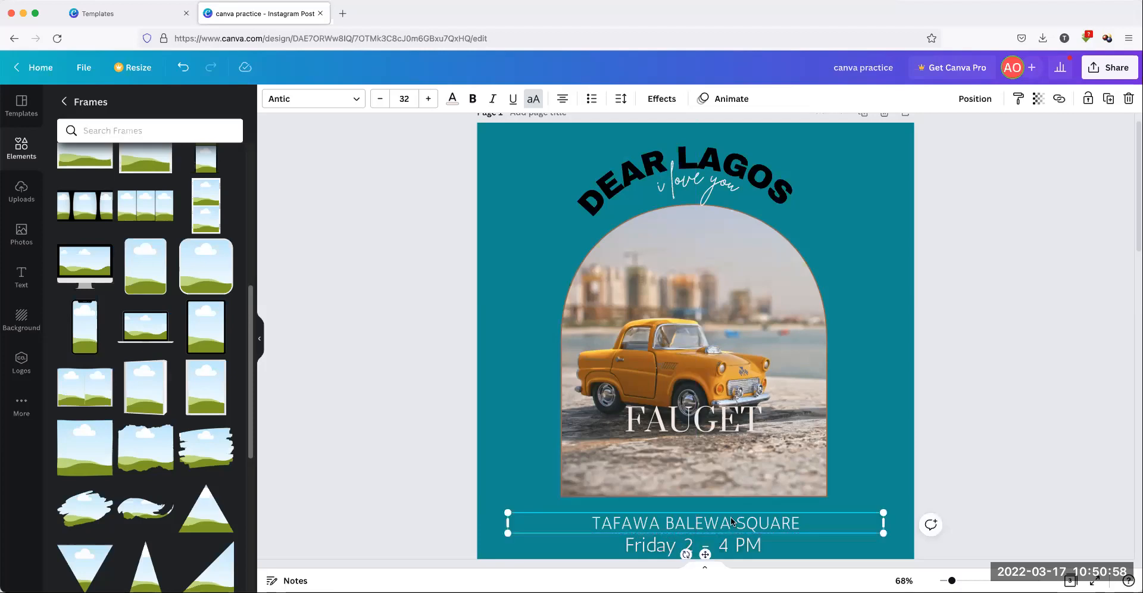
Nudge the TAFAWA BALEWA SQUARE line upward in small increments to leave a gap above the date line
{"action": "key", "text": "Up"}
{"action": "key", "text": "Up"}
{"action": "key", "text": "Up"}
{"action": "key", "text": "Up"}
{"action": "key", "text": "Up"}
{"action": "key", "text": "Up"}
{"action": "key", "text": "Up"}
{"action": "key", "text": "Up"}
{"action": "key", "text": "Up"}
{"action": "key", "text": "Up"}
{"action": "key", "text": "Up"}
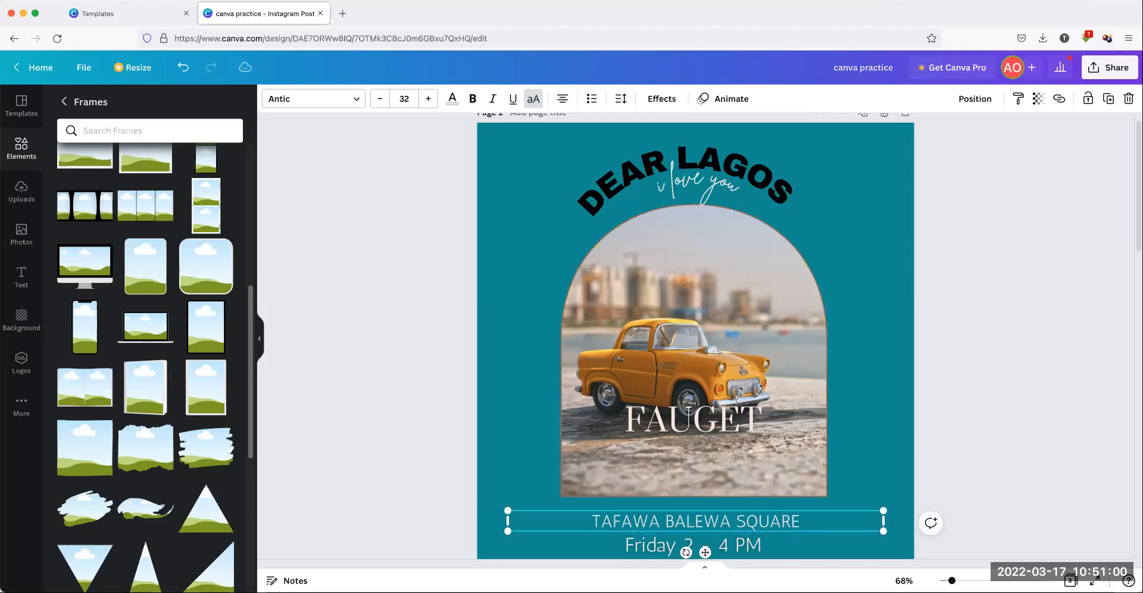
{"action": "key", "text": "Up"}
{"action": "key", "text": "Up"}
{"action": "key", "text": "Up"}
{"action": "key", "text": "Up"}
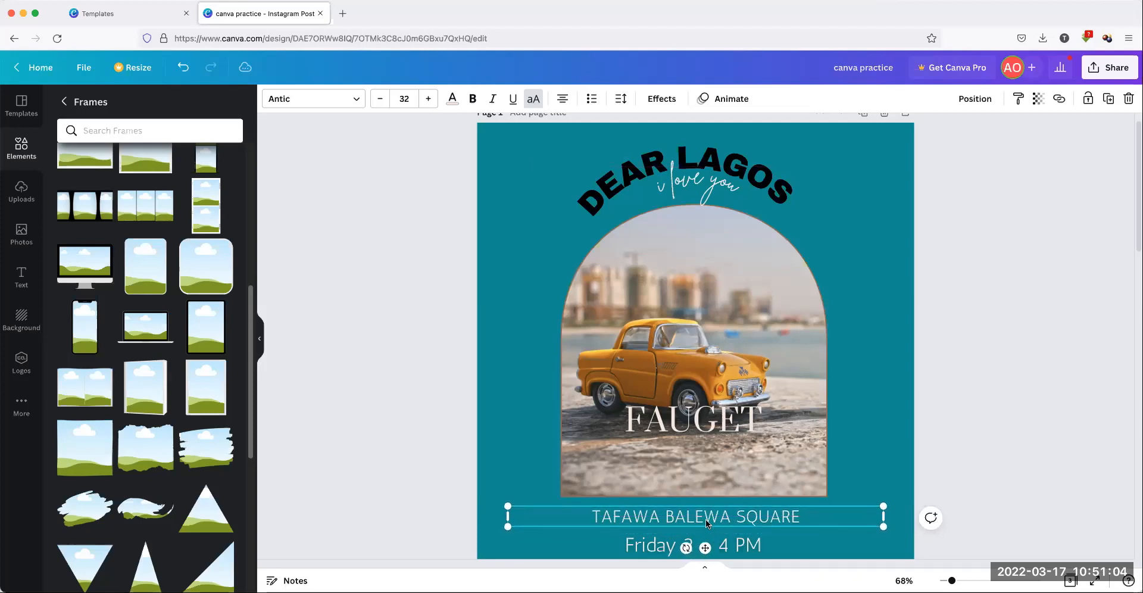
Try shifting the TAFAWA BALEWA SQUARE line past the page's left edge, and undo the move
{"action": "left_click_drag", "start_coordinate": [706, 519], "coordinate": [595, 526]}
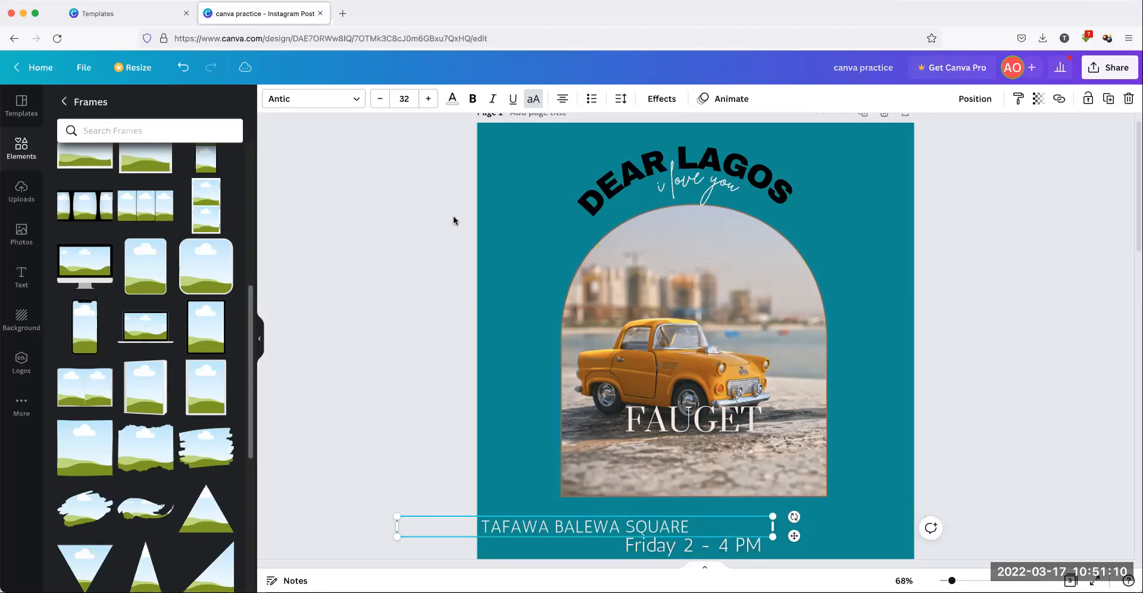
{"action": "left_click", "coordinate": [184, 70]}
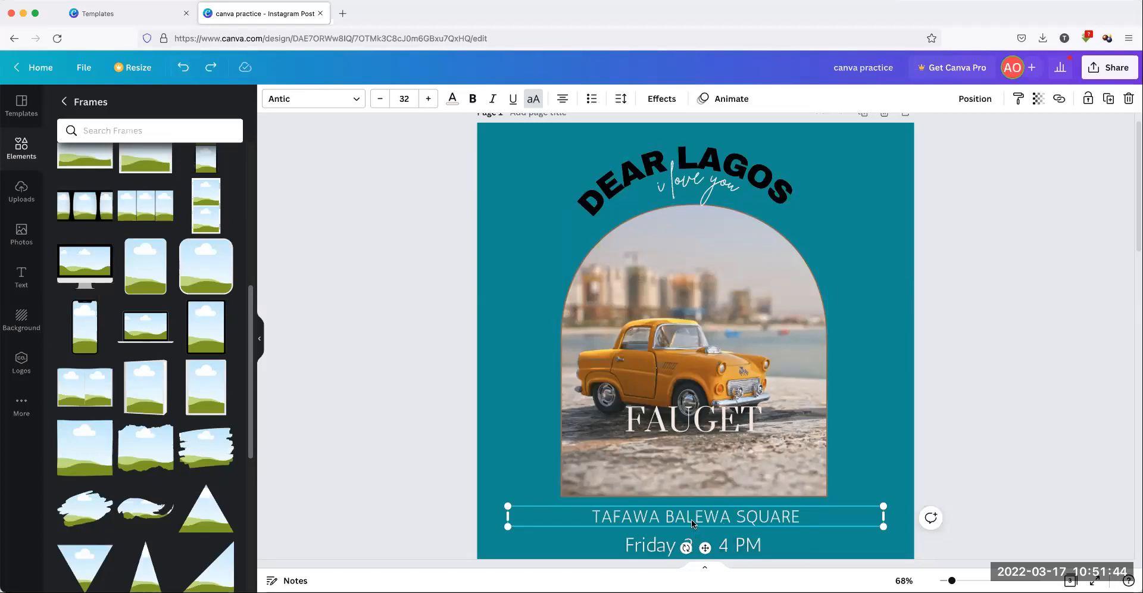
{"action": "mouse_move", "coordinate": [694, 522]}
{"action": "left_mouse_down"}
{"action": "mouse_move", "coordinate": [714, 519]}
{"action": "mouse_move", "coordinate": [690, 515]}
{"action": "left_mouse_up"}
Reduce the "Friday 2 - 4 PM" text to font size 25
{"action": "scroll", "coordinate": [716, 536], "scroll_direction": "down", "scroll_amount": 1}
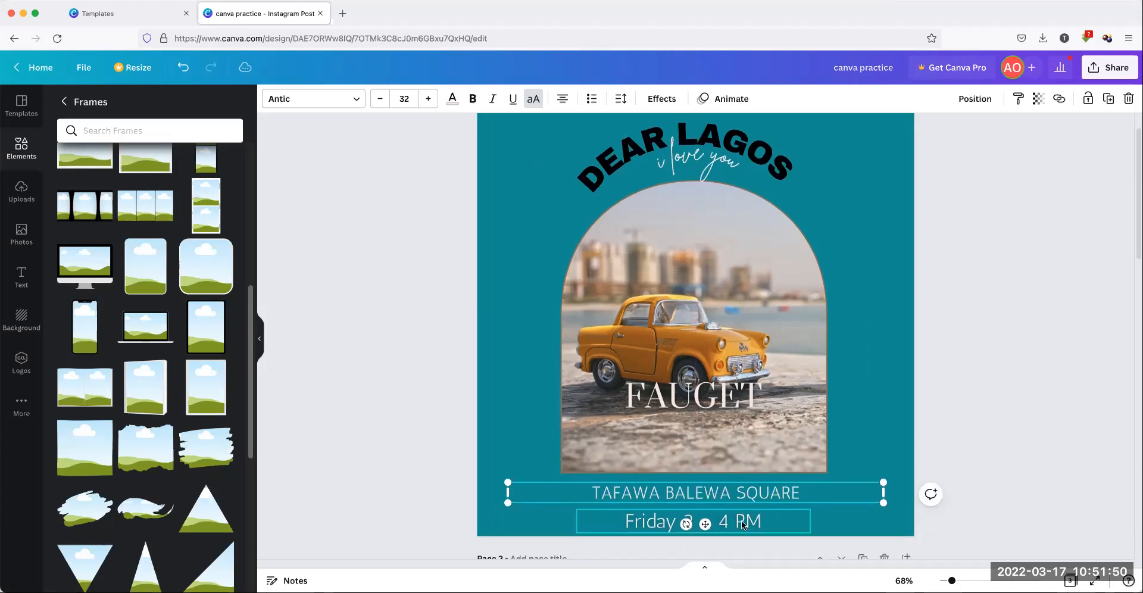
{"action": "left_click", "coordinate": [743, 523]}
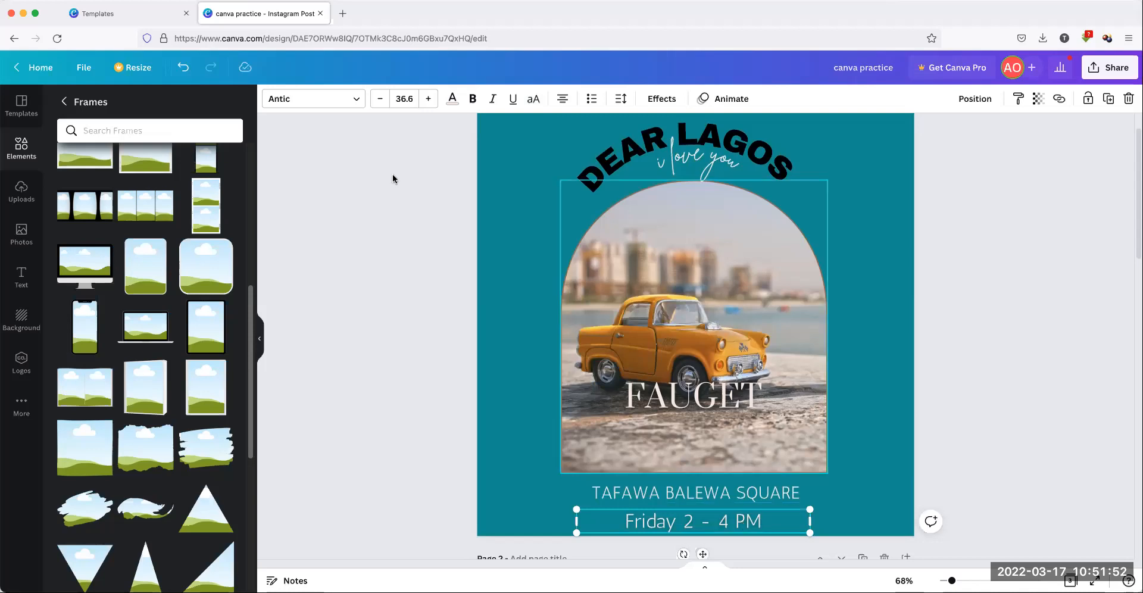
{"action": "left_click", "coordinate": [404, 99]}
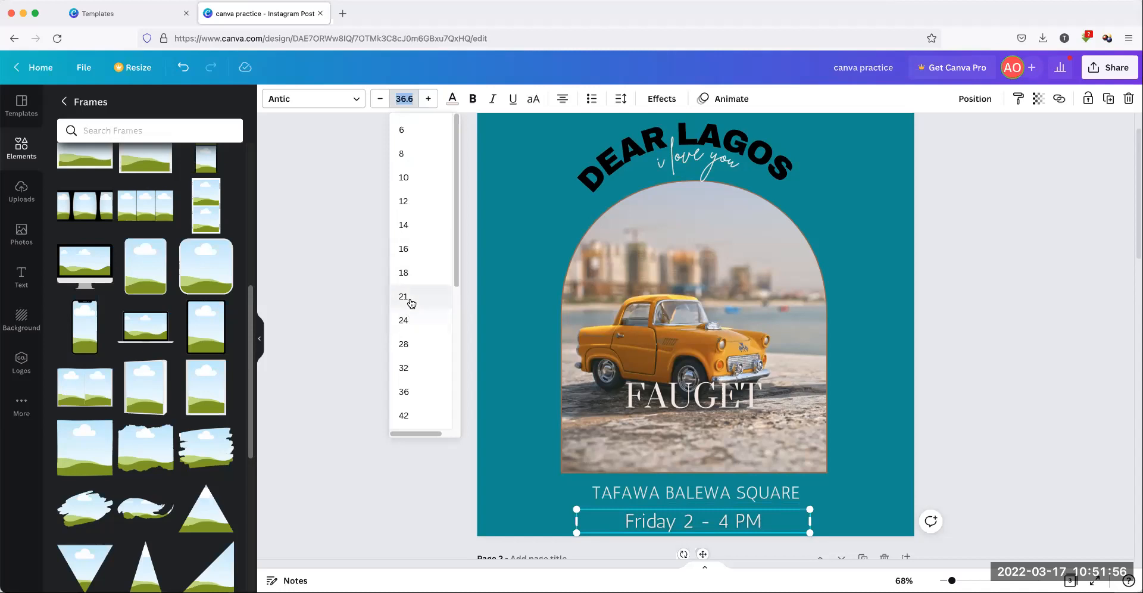
{"action": "left_click", "coordinate": [405, 297]}
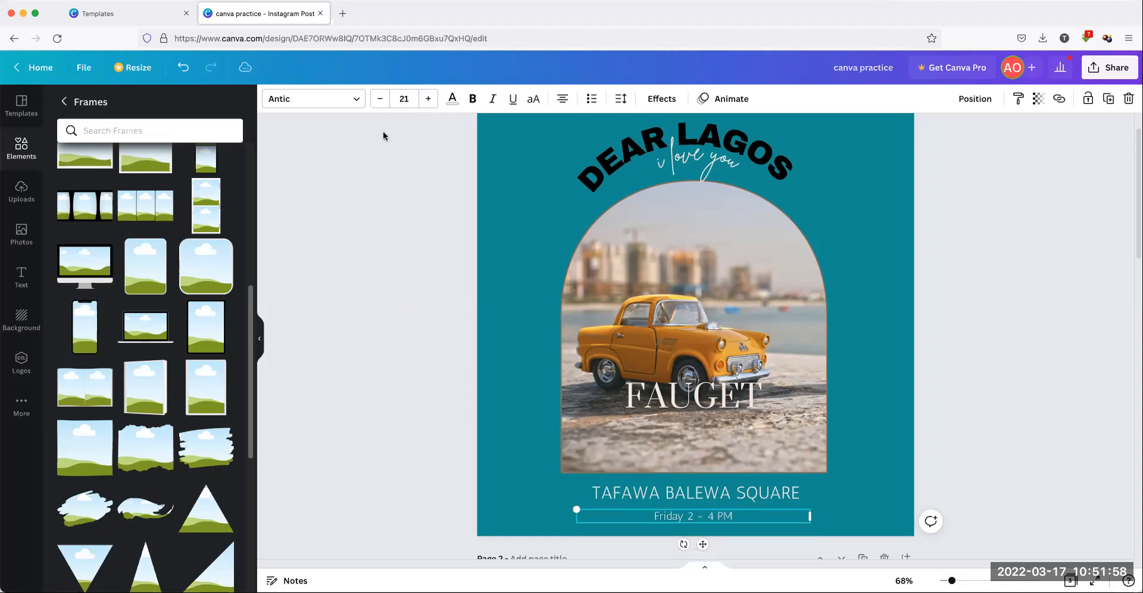
{"action": "left_click", "coordinate": [430, 101]}
{"action": "left_click", "coordinate": [430, 102]}
{"action": "left_click", "coordinate": [431, 101]}
{"action": "left_click", "coordinate": [429, 99]}
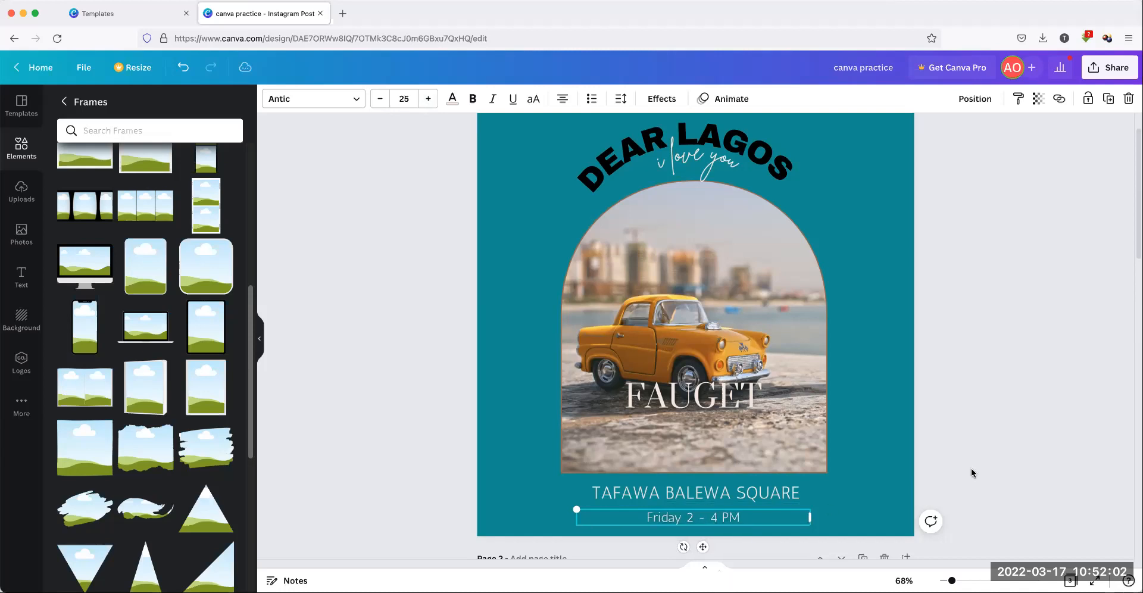
Nudge the "Friday 2 - 4 PM" line slightly upward, closer to the venue line
{"action": "left_click", "coordinate": [940, 487]}
{"action": "left_click", "coordinate": [717, 517]}
{"action": "key", "text": "Up"}
{"action": "key", "text": "Up"}
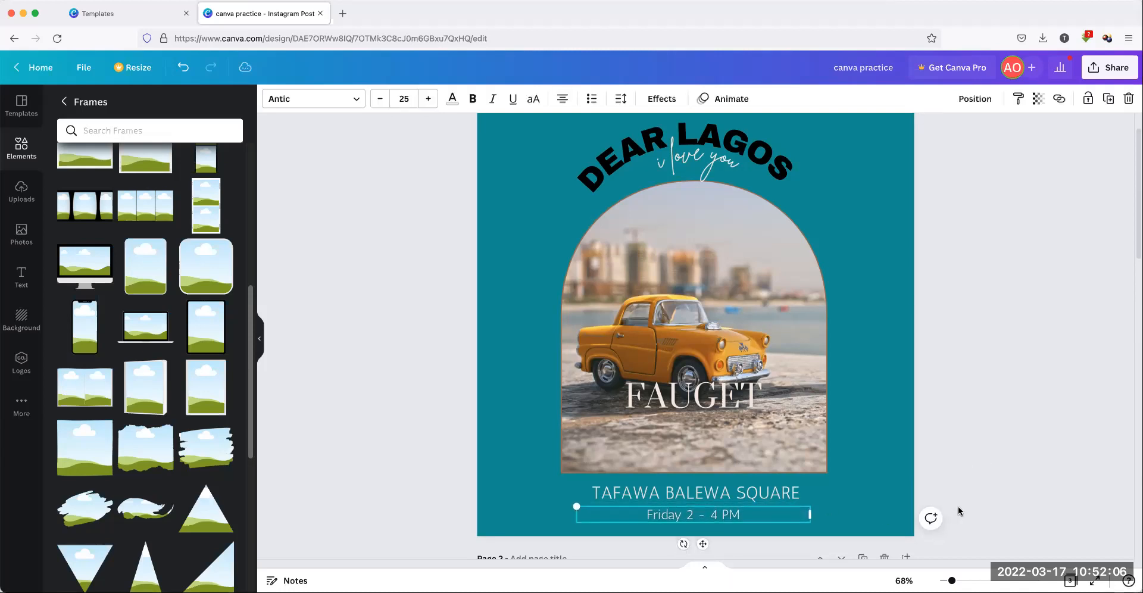
{"action": "left_click", "coordinate": [1079, 402]}
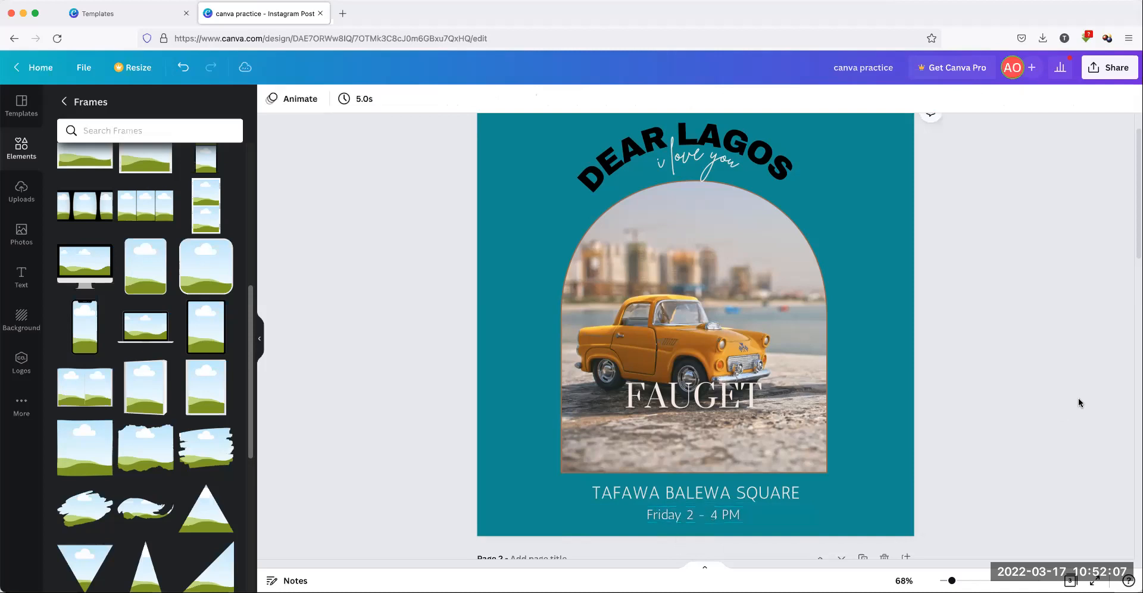
Change the TAFAWA BALEWA SQUARE text's font to Lovelo
{"action": "left_click", "coordinate": [623, 494]}
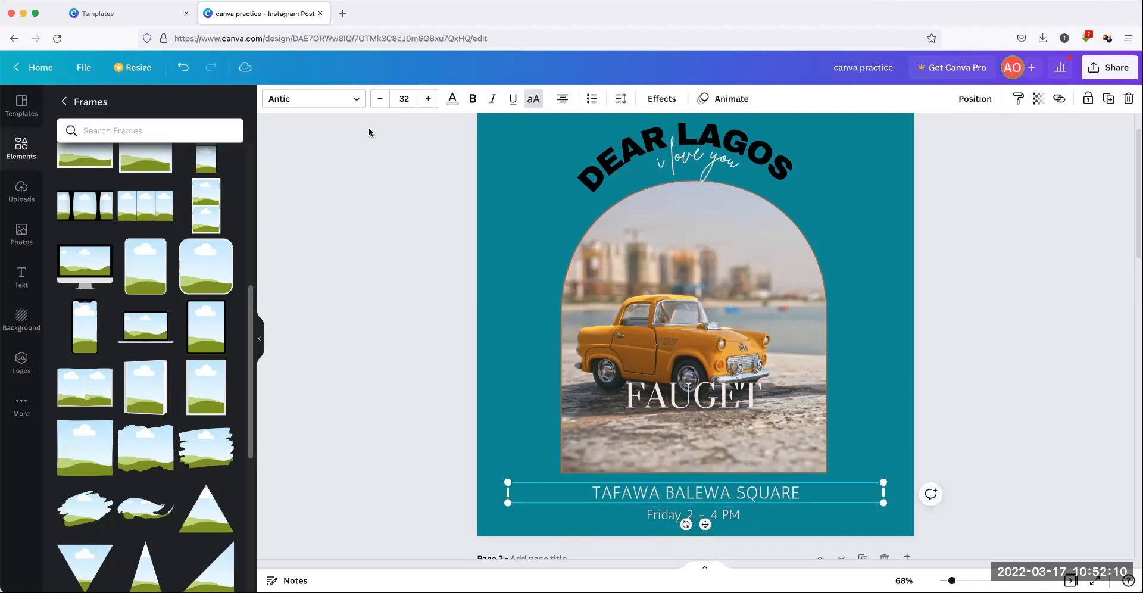
{"action": "left_click", "coordinate": [356, 102]}
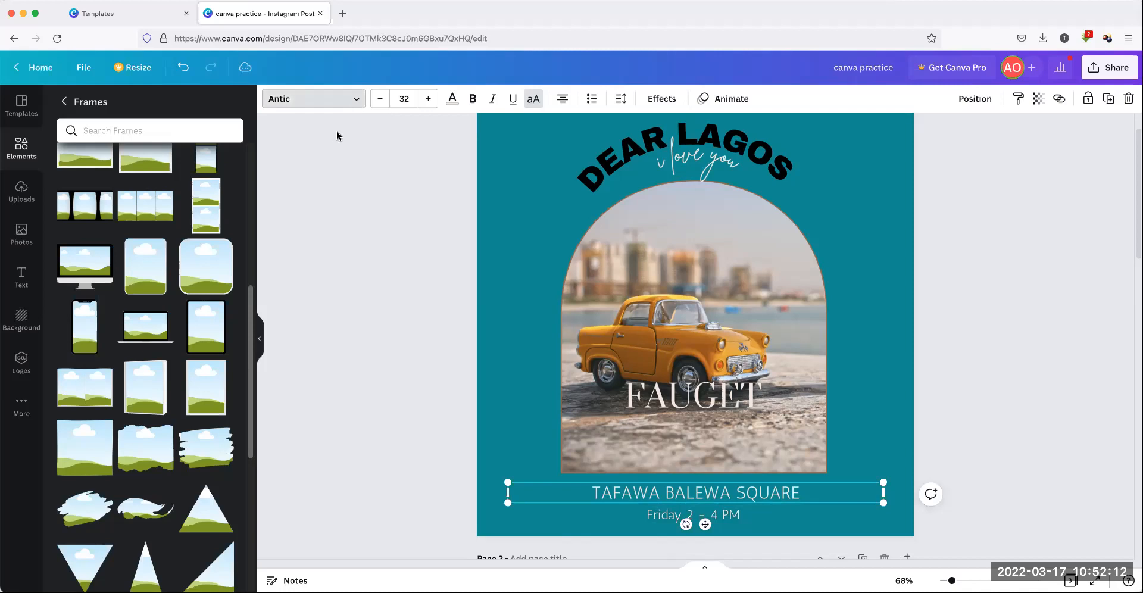
{"action": "left_click", "coordinate": [80, 315]}
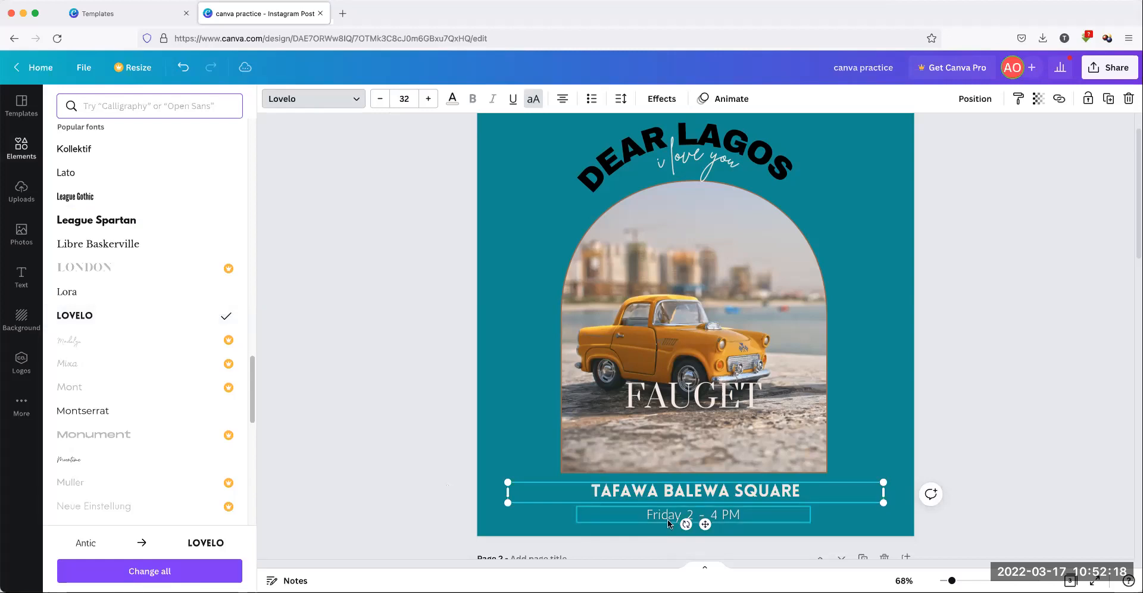
{"action": "left_click", "coordinate": [341, 428]}
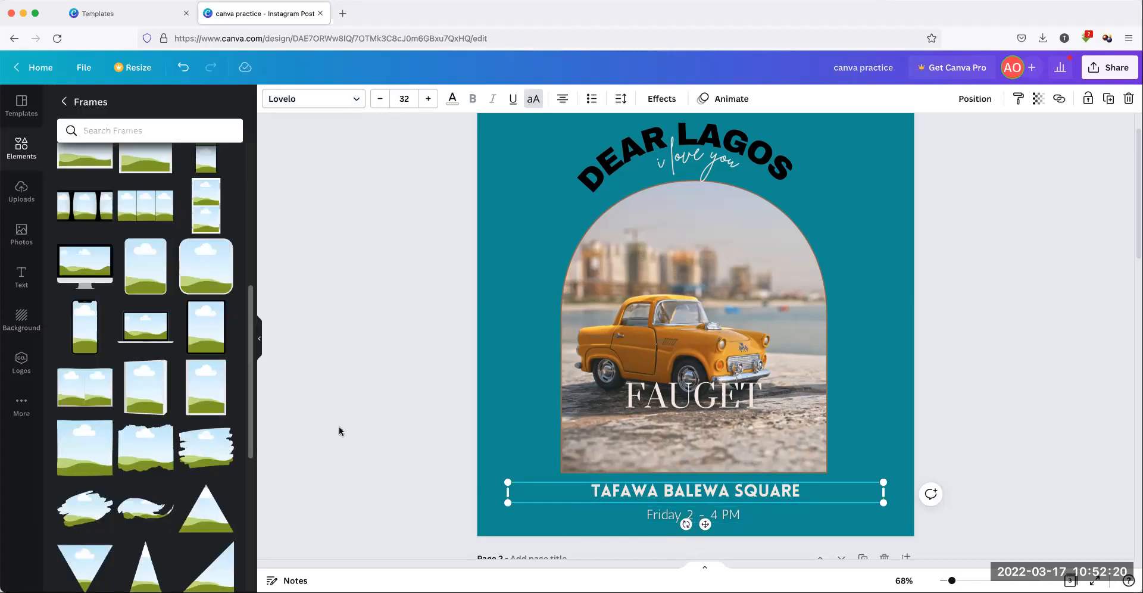
Delete the FAUGET text overlaying the car photo on page 1
{"action": "left_click", "coordinate": [619, 490]}
{"action": "left_click", "coordinate": [448, 451]}
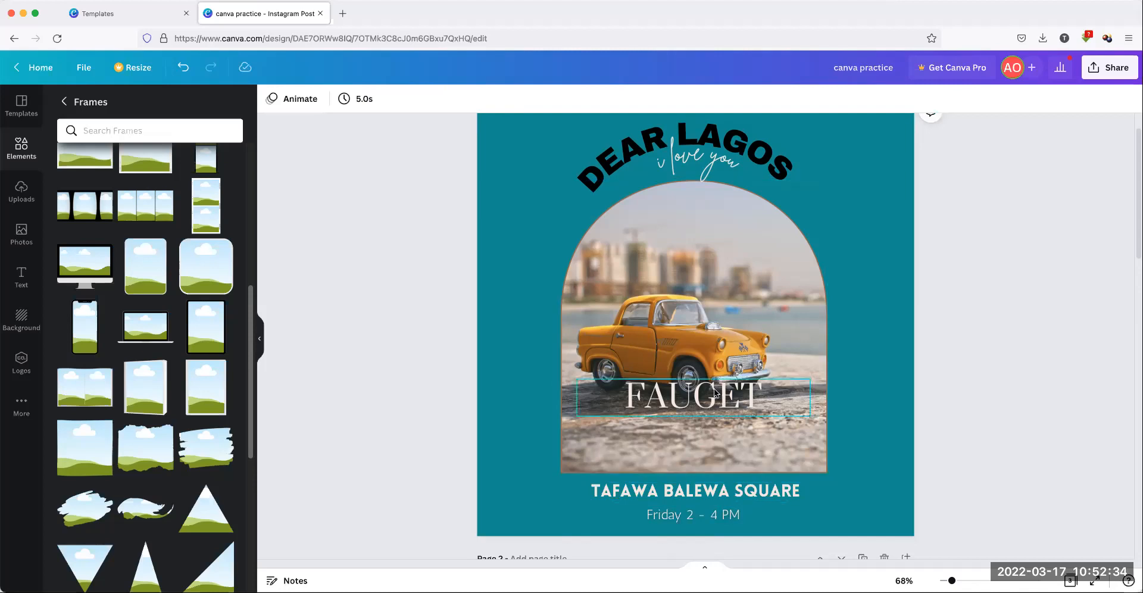
{"action": "left_click", "coordinate": [676, 392]}
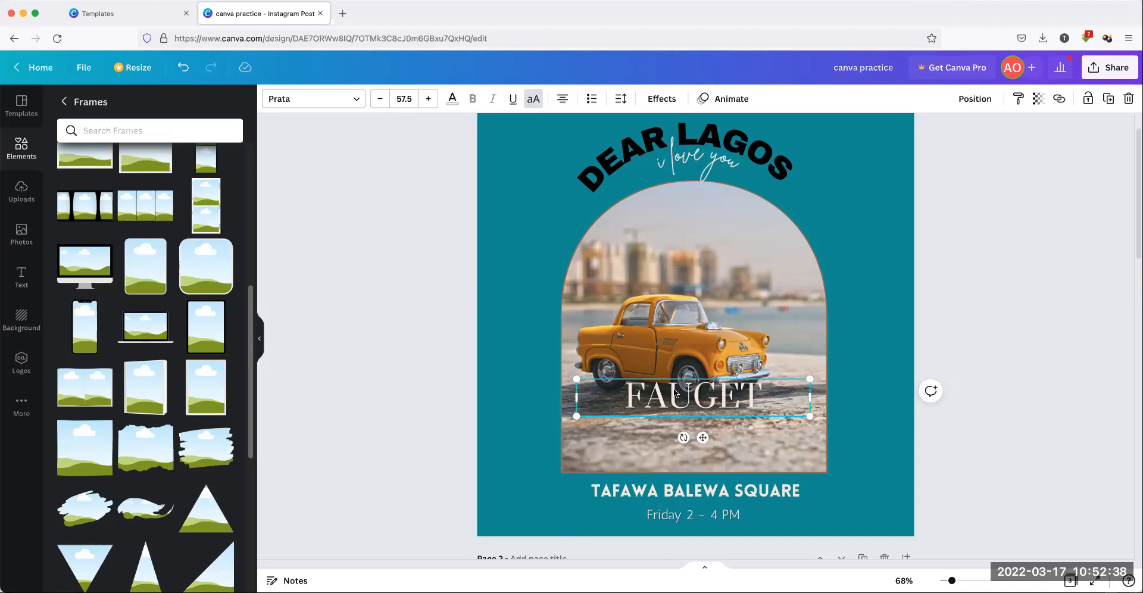
{"action": "left_click_drag", "start_coordinate": [676, 391], "coordinate": [675, 416]}
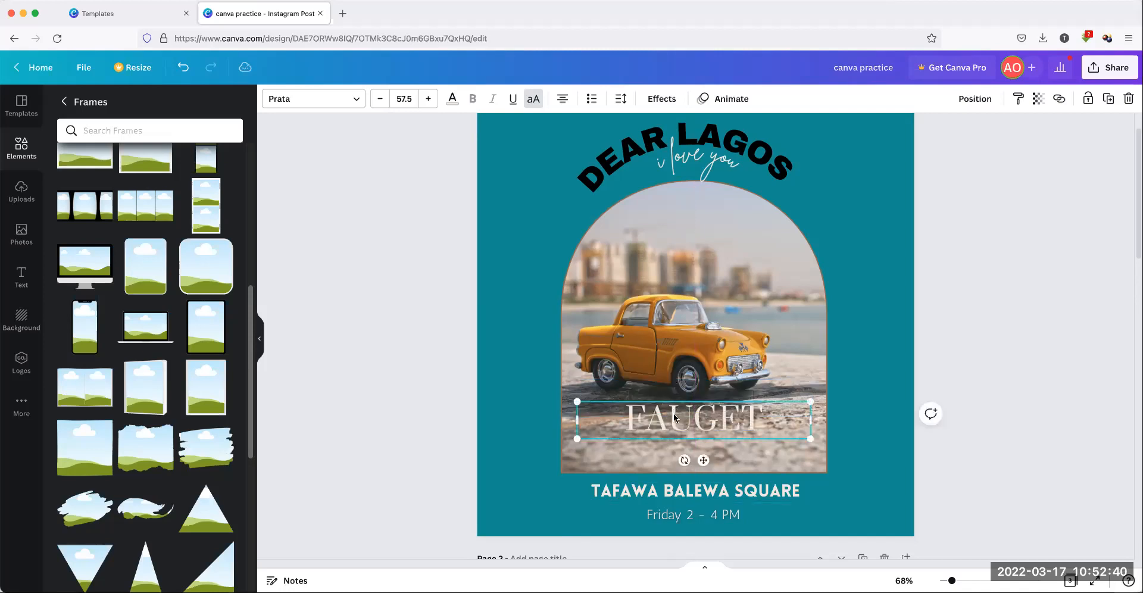
{"action": "key", "text": "Delete"}
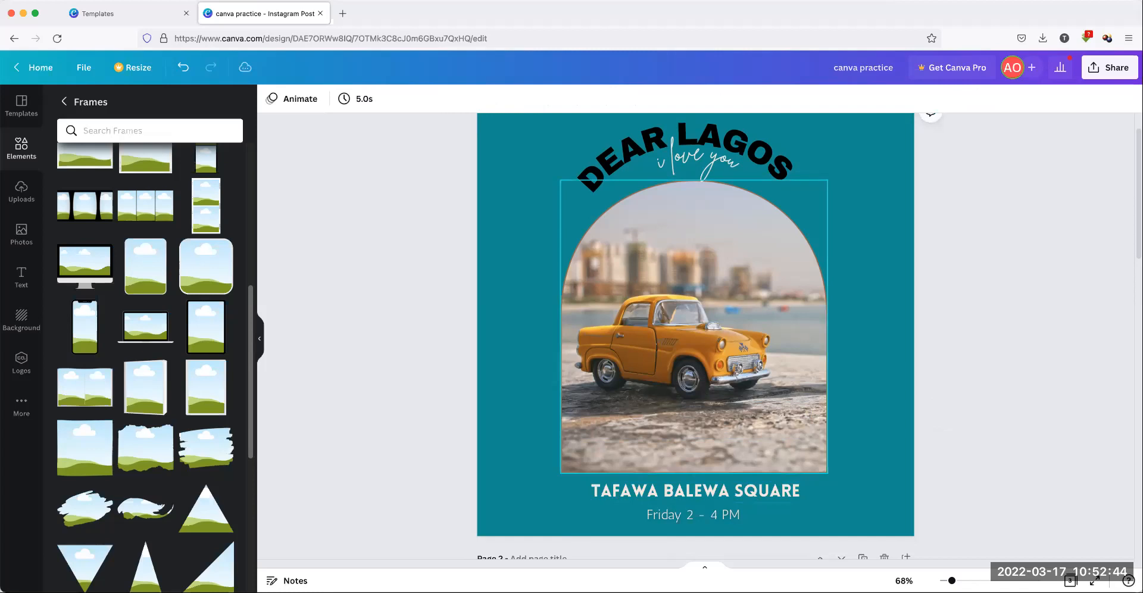
{"action": "left_click", "coordinate": [184, 68]}
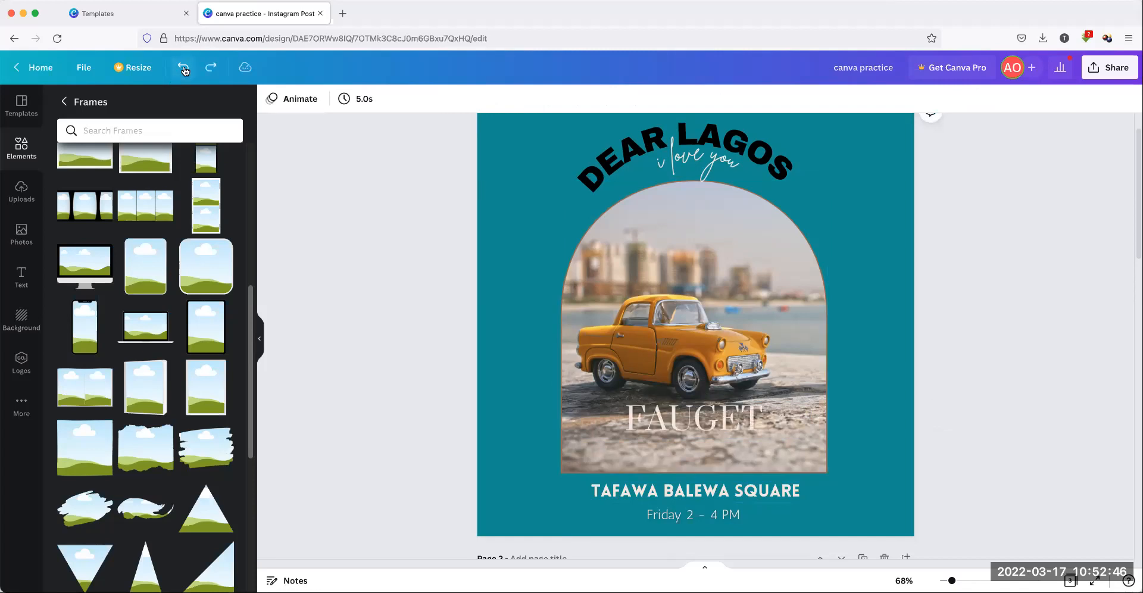
{"action": "left_click", "coordinate": [740, 420]}
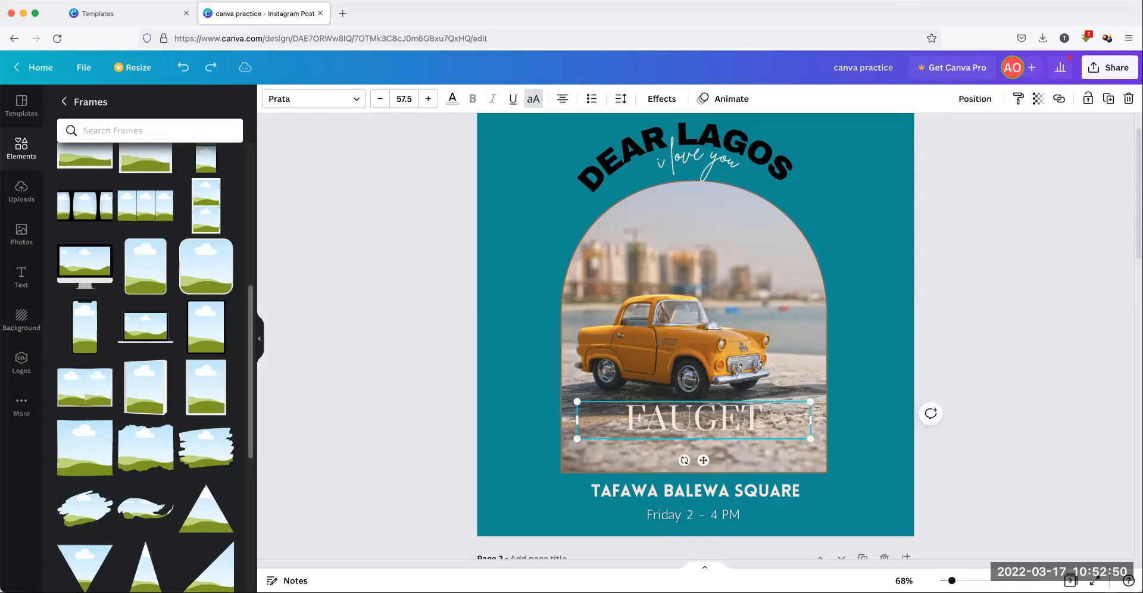
{"action": "key", "text": "Delete"}
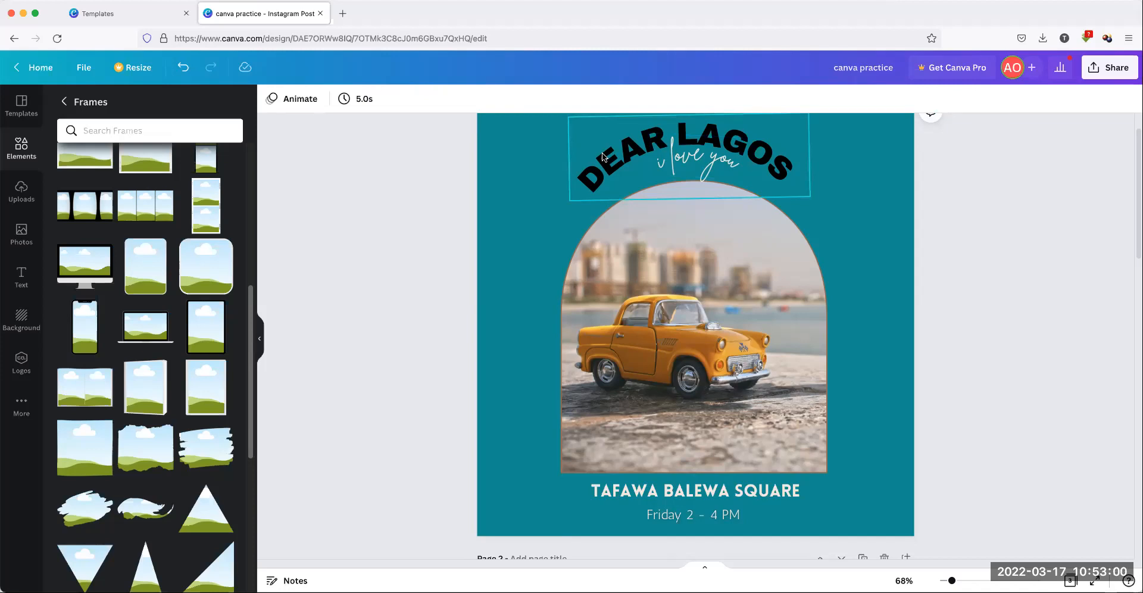
Examine page 1's arch-framed car photo and curved heading up close, and return to an overview of the whole page
{"action": "left_click", "coordinate": [791, 246]}
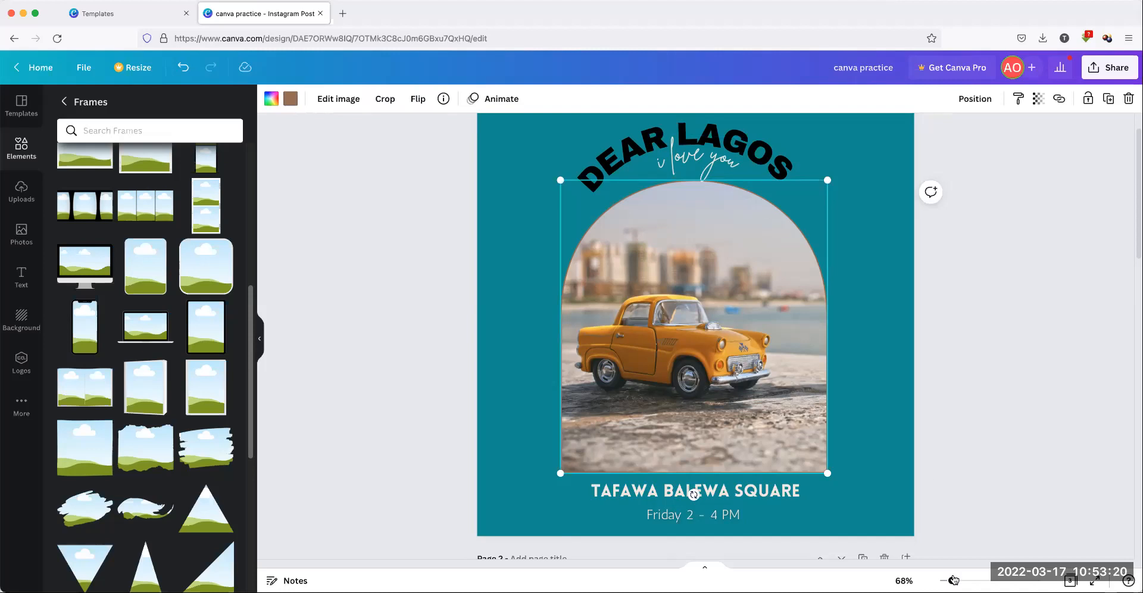
{"action": "scroll", "coordinate": [895, 539], "scroll_direction": "up", "scroll_amount": 10}
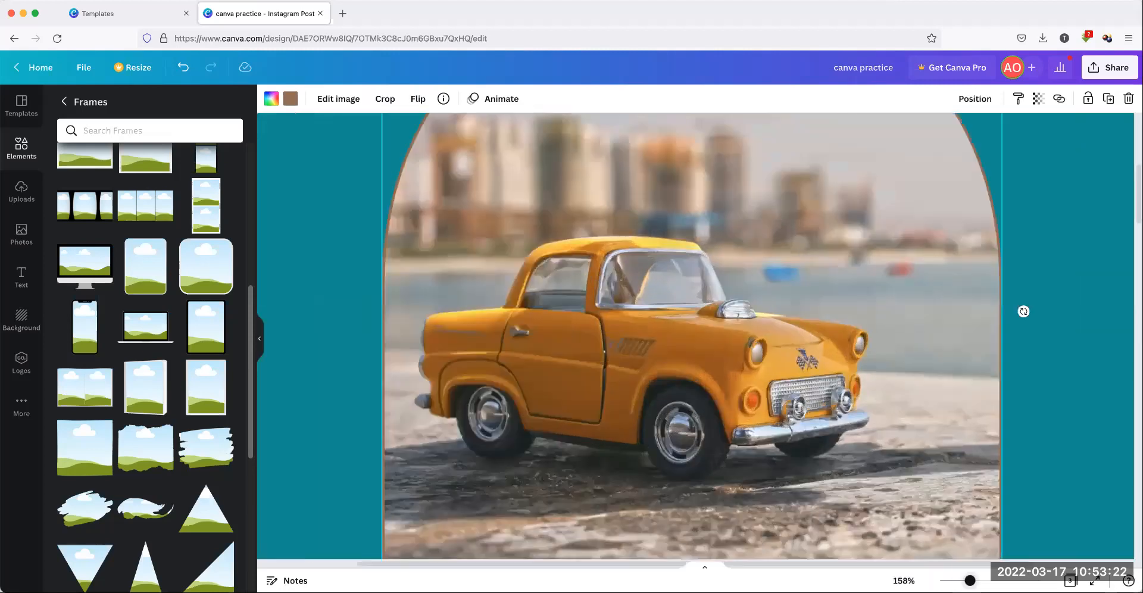
{"action": "scroll", "coordinate": [895, 537], "scroll_direction": "up", "scroll_amount": 5}
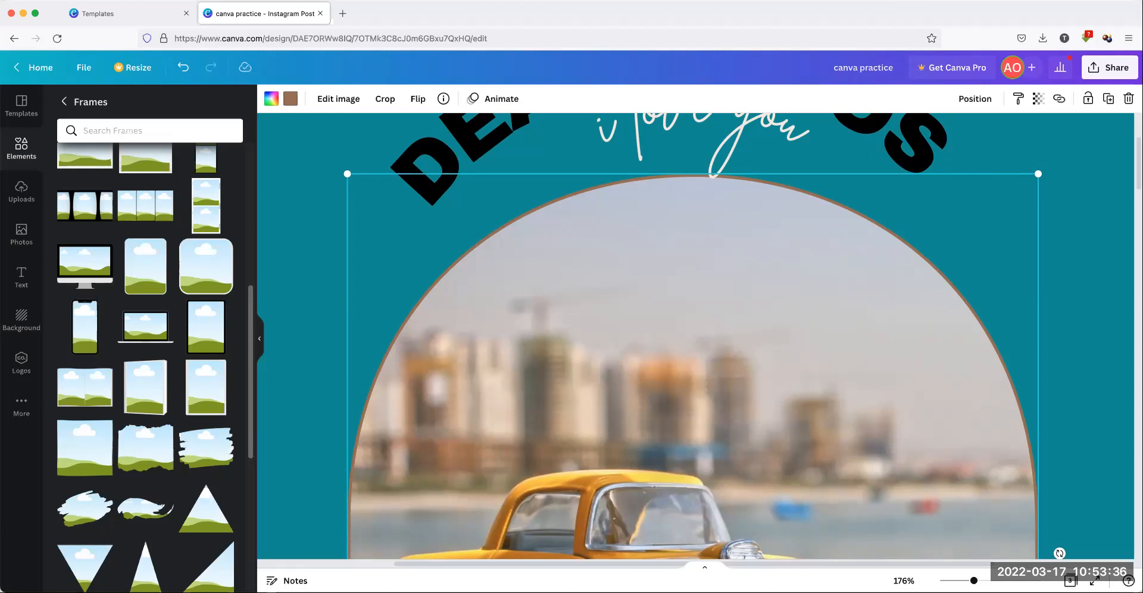
{"action": "scroll", "coordinate": [696, 336], "scroll_direction": "down", "scroll_amount": 6}
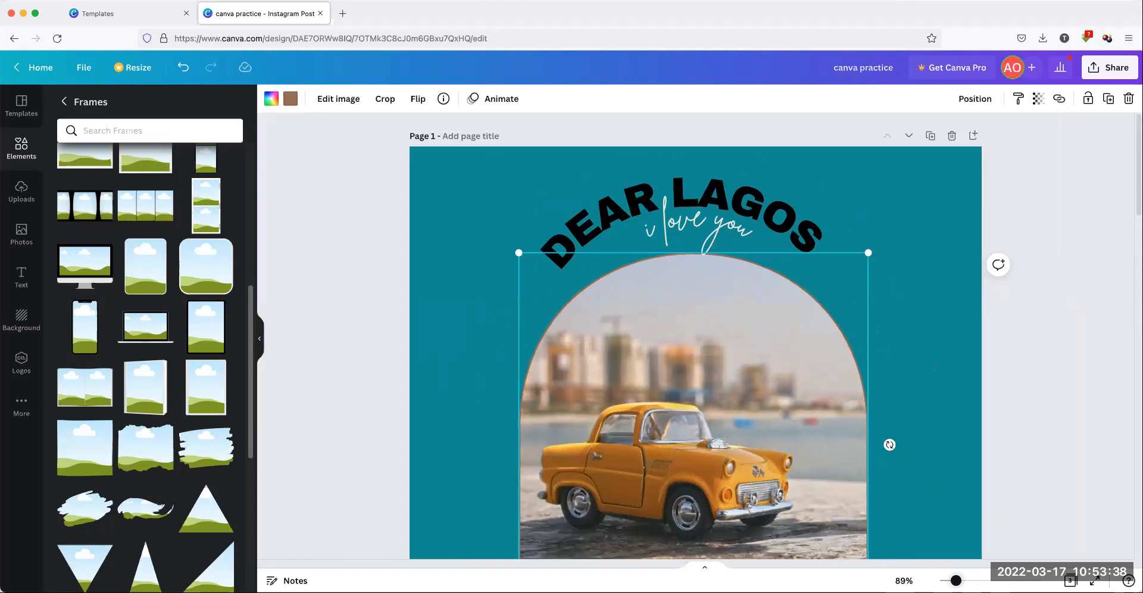
{"action": "left_click", "coordinate": [916, 339]}
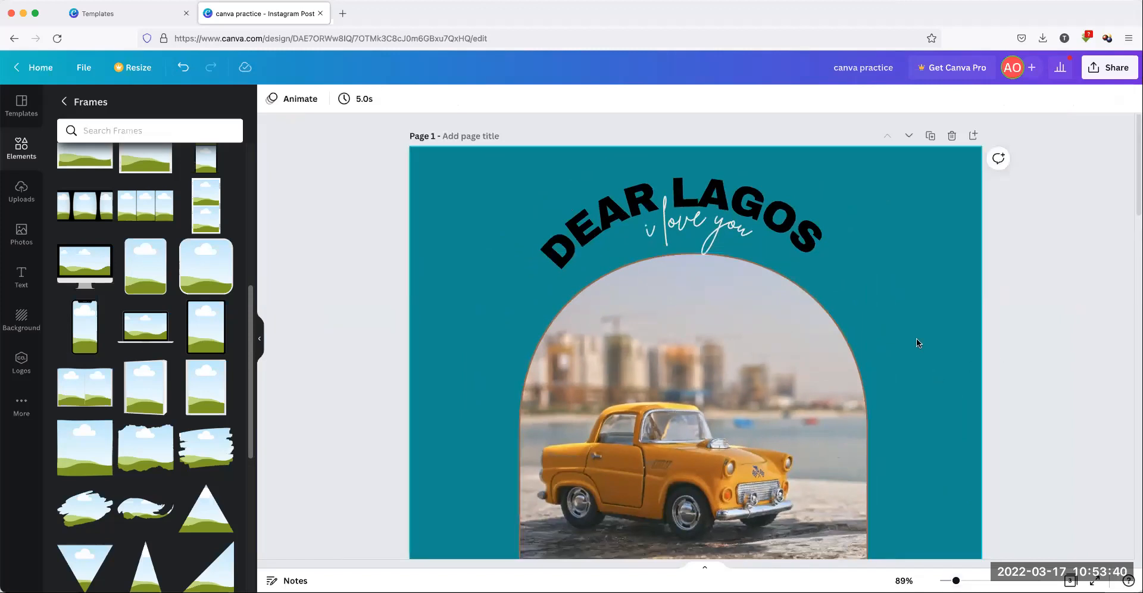
{"action": "scroll", "coordinate": [916, 338], "scroll_direction": "down", "scroll_amount": 1}
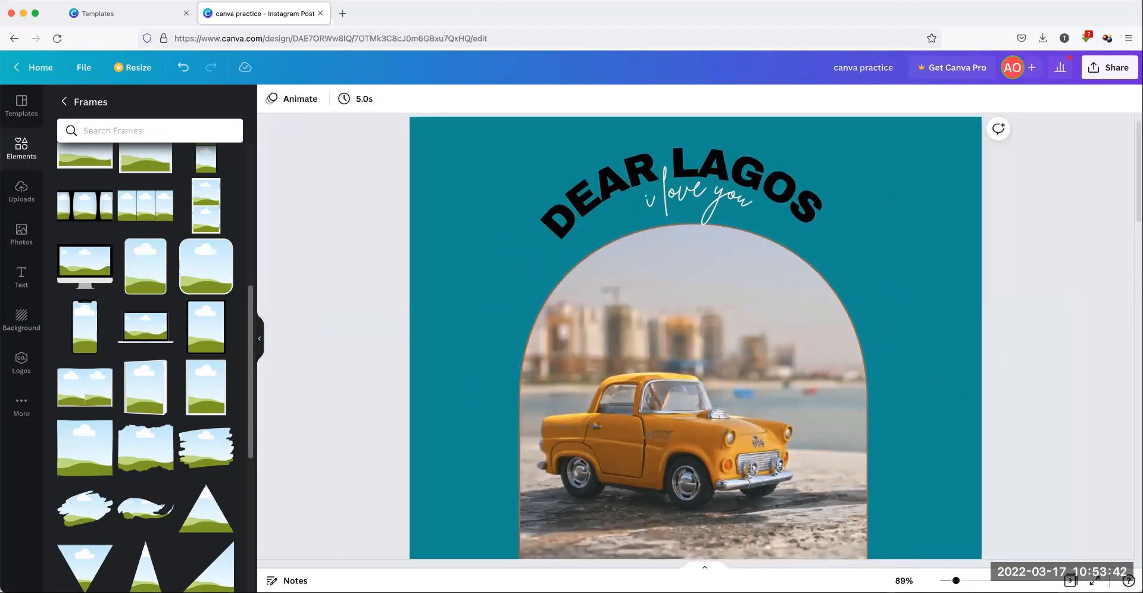
{"action": "scroll", "coordinate": [852, 451], "scroll_direction": "down", "scroll_amount": 4}
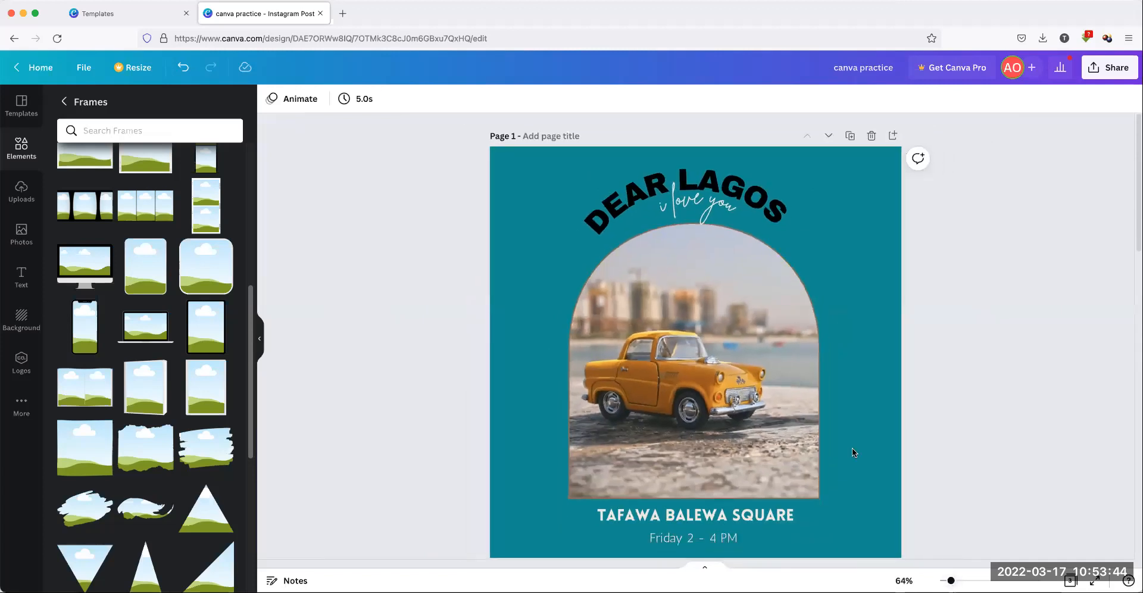
{"action": "scroll", "coordinate": [852, 451], "scroll_direction": "down", "scroll_amount": 1}
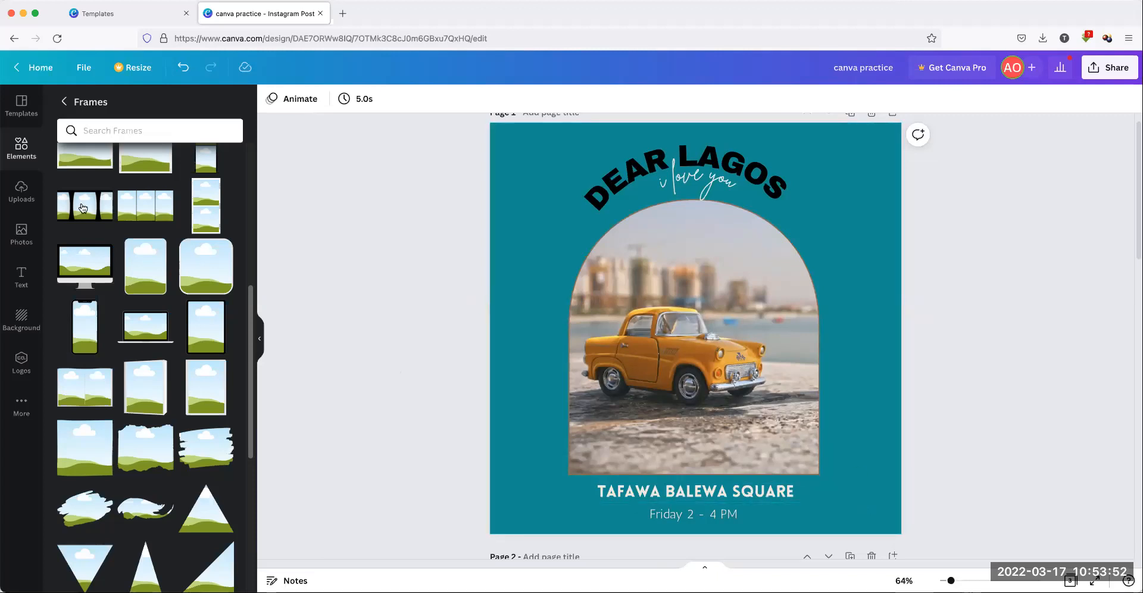
Add the Dees! craft corner logo to page 1, scaled down to a small mark in the page's lower-right corner
{"action": "left_click", "coordinate": [16, 191]}
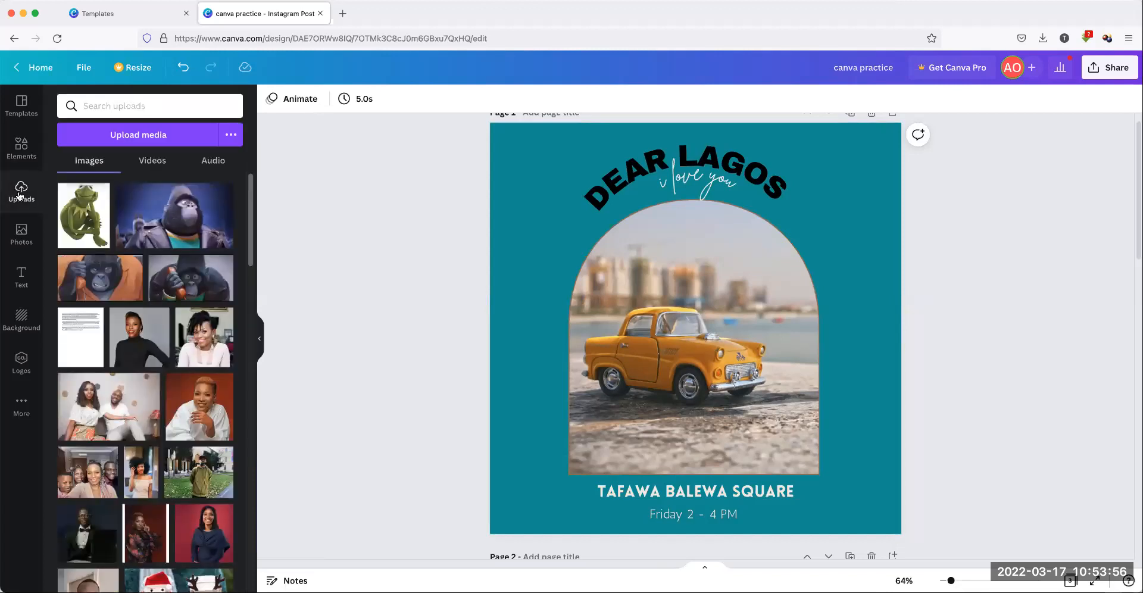
{"action": "scroll", "coordinate": [154, 361], "scroll_direction": "down", "scroll_amount": 5}
{"action": "scroll", "coordinate": [154, 360], "scroll_direction": "down", "scroll_amount": 7}
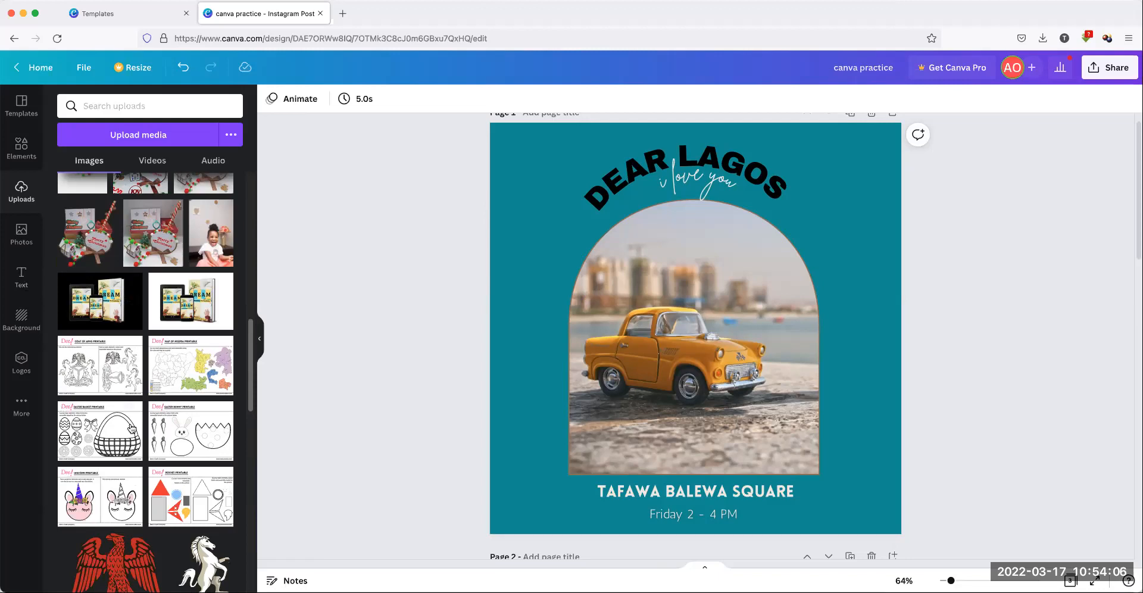
{"action": "left_click", "coordinate": [21, 360]}
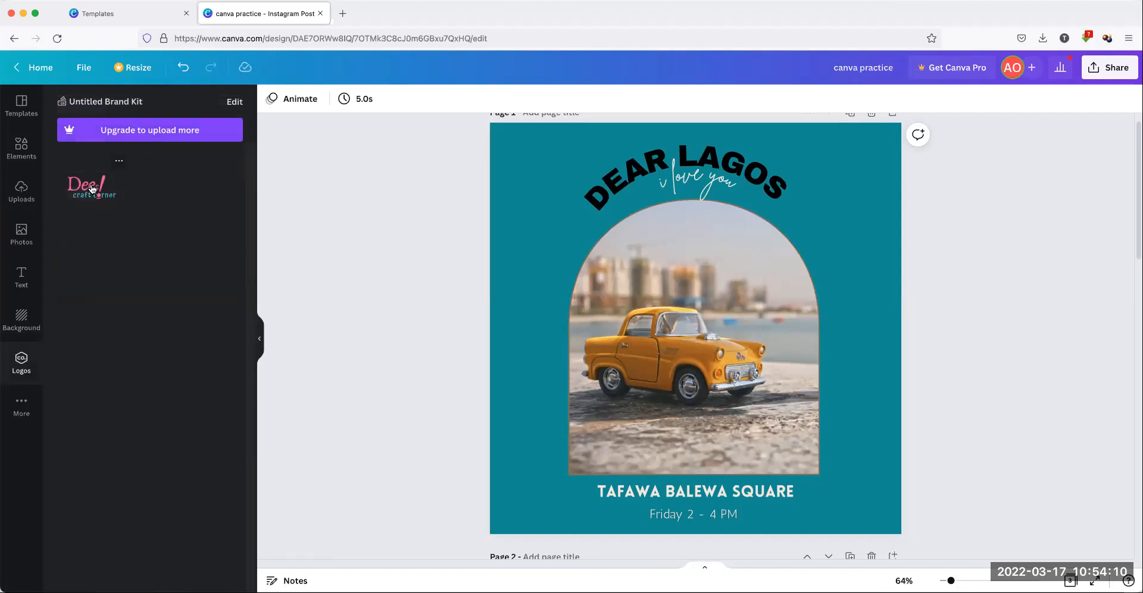
{"action": "left_click", "coordinate": [92, 187]}
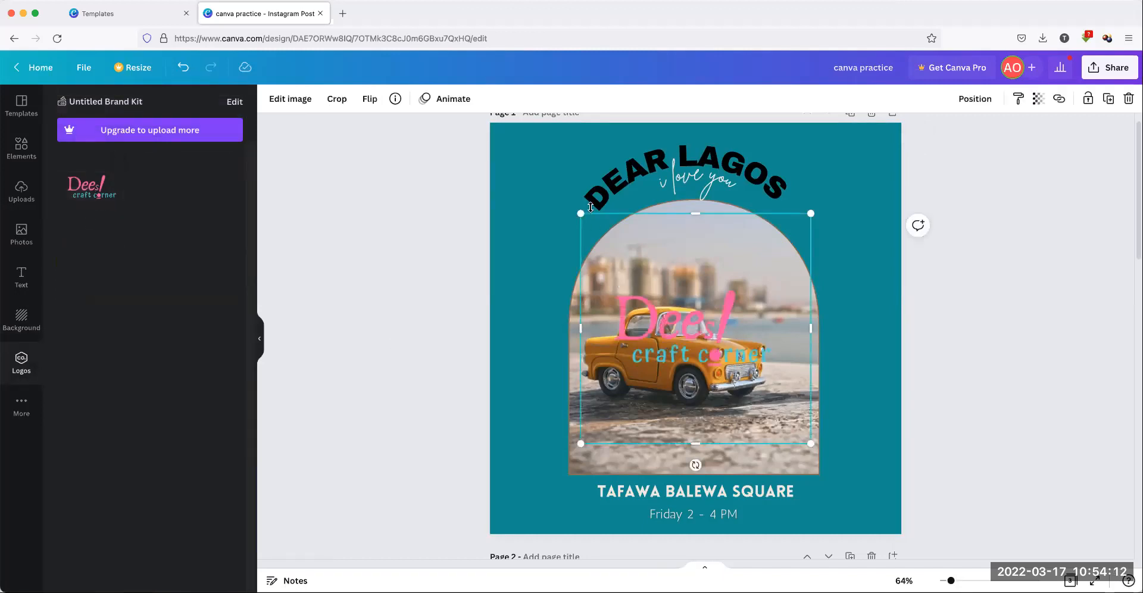
{"action": "left_click_drag", "start_coordinate": [581, 214], "coordinate": [856, 501]}
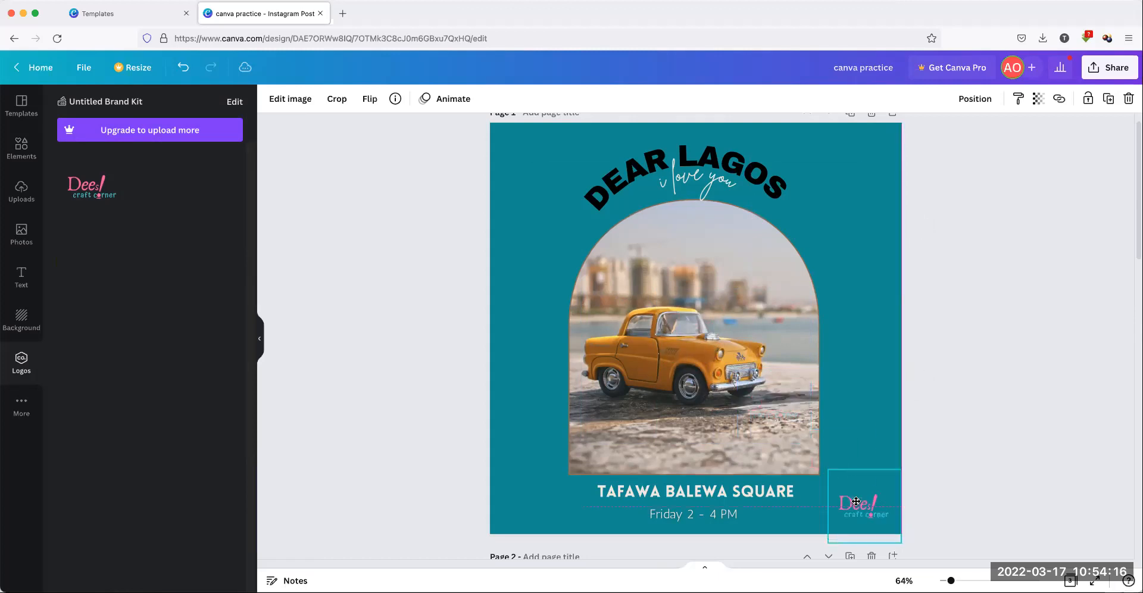
Try the logo in page 1's upper-right corner, and return it to the lower-right corner
{"action": "left_click_drag", "start_coordinate": [857, 194], "coordinate": [862, 137]}
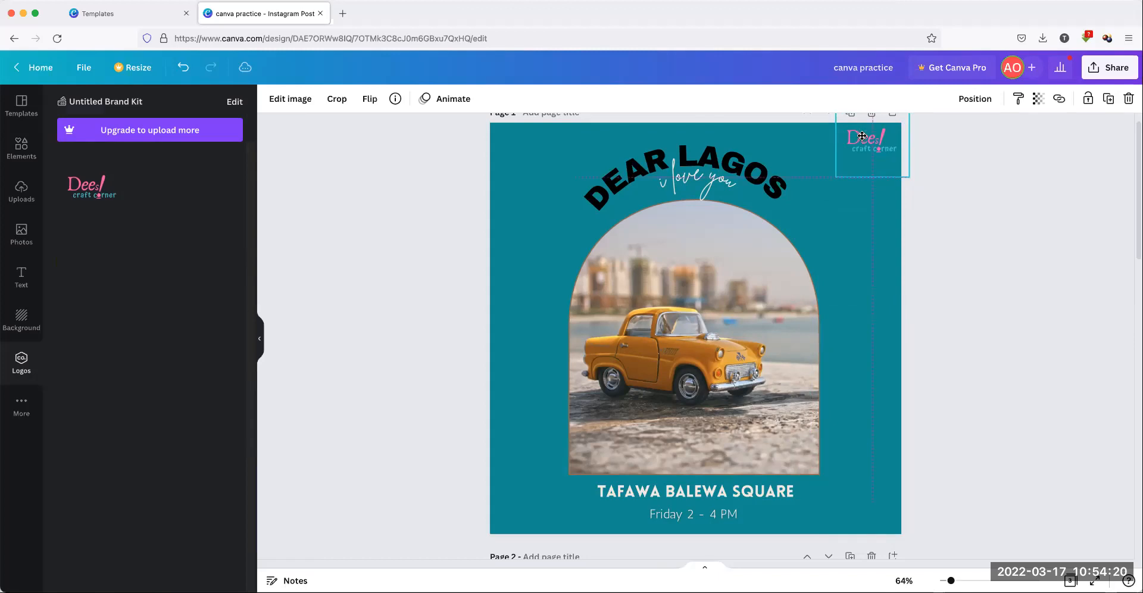
{"action": "left_click", "coordinate": [983, 319]}
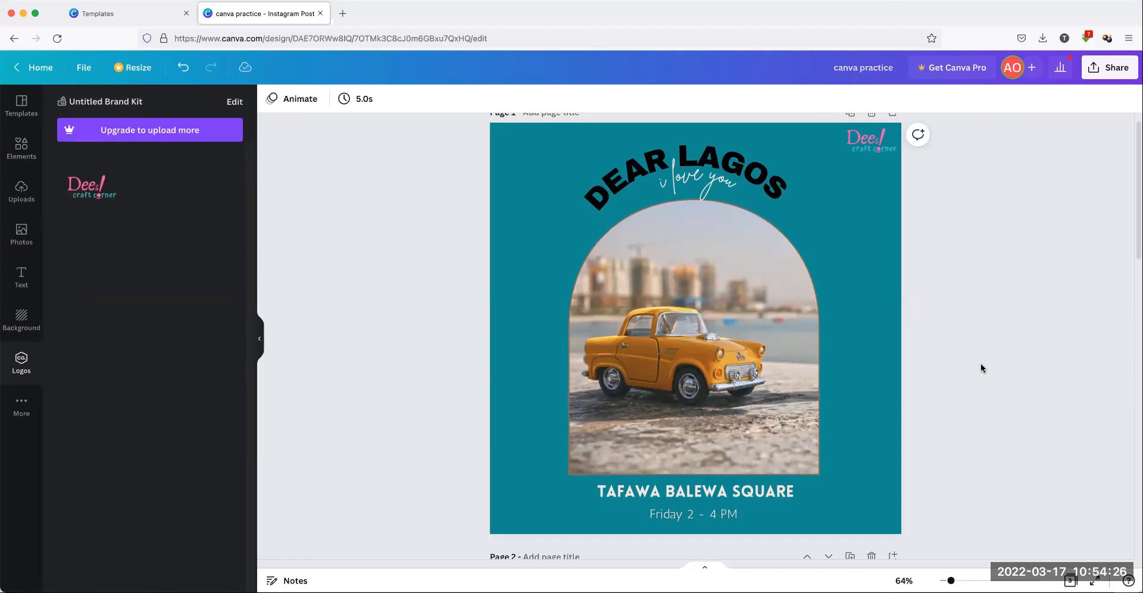
{"action": "left_click_drag", "start_coordinate": [878, 148], "coordinate": [871, 520]}
{"action": "left_click", "coordinate": [996, 445]}
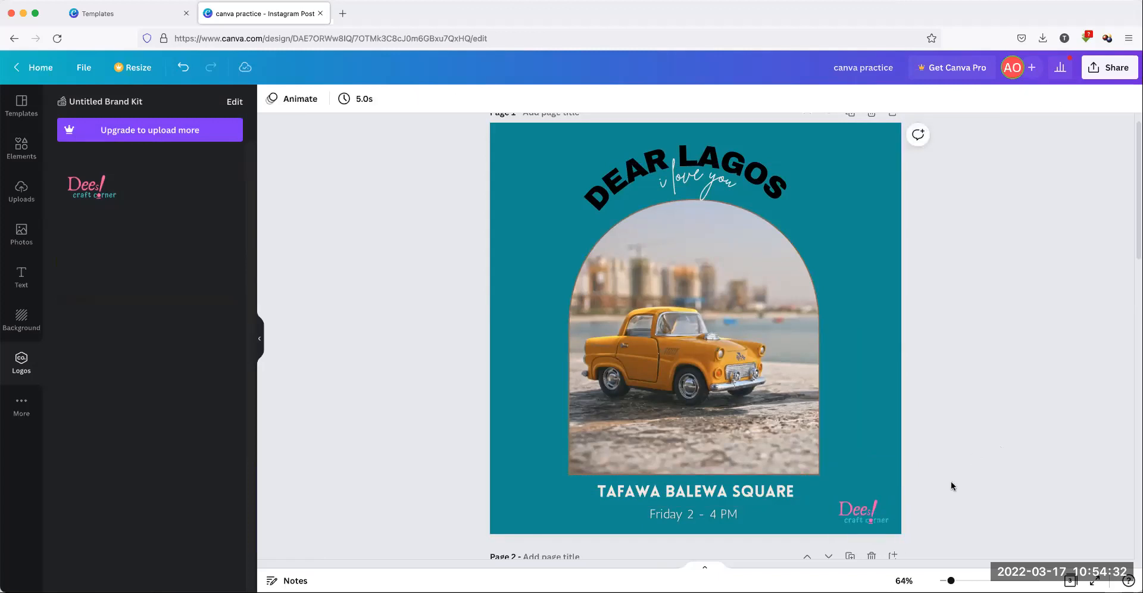
Shrink the Dees! craft corner logo slightly and keep it in page 1's lower-right corner, level with the date line
{"action": "left_click", "coordinate": [870, 504]}
{"action": "left_click_drag", "start_coordinate": [837, 477], "coordinate": [868, 514]}
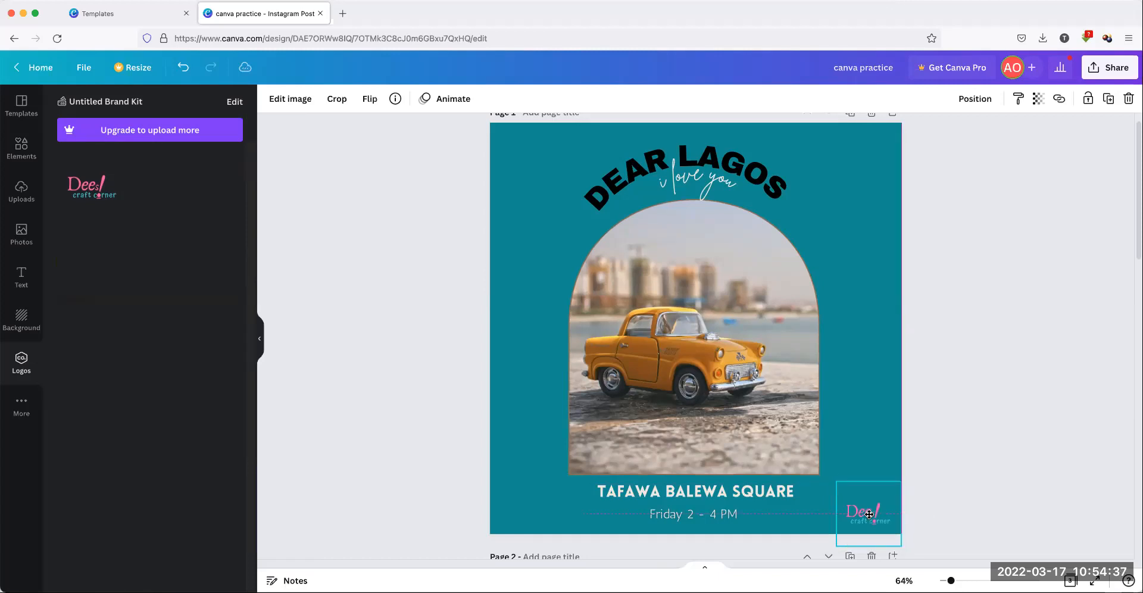
{"action": "left_click", "coordinate": [998, 474]}
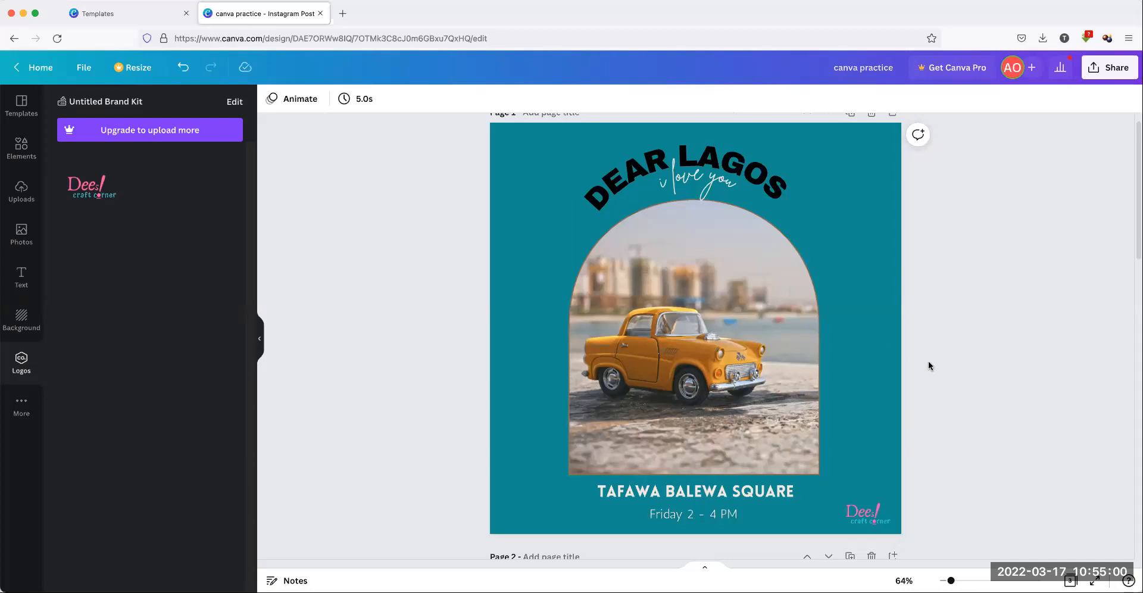
{"action": "scroll", "coordinate": [928, 362], "scroll_direction": "down", "scroll_amount": 5}
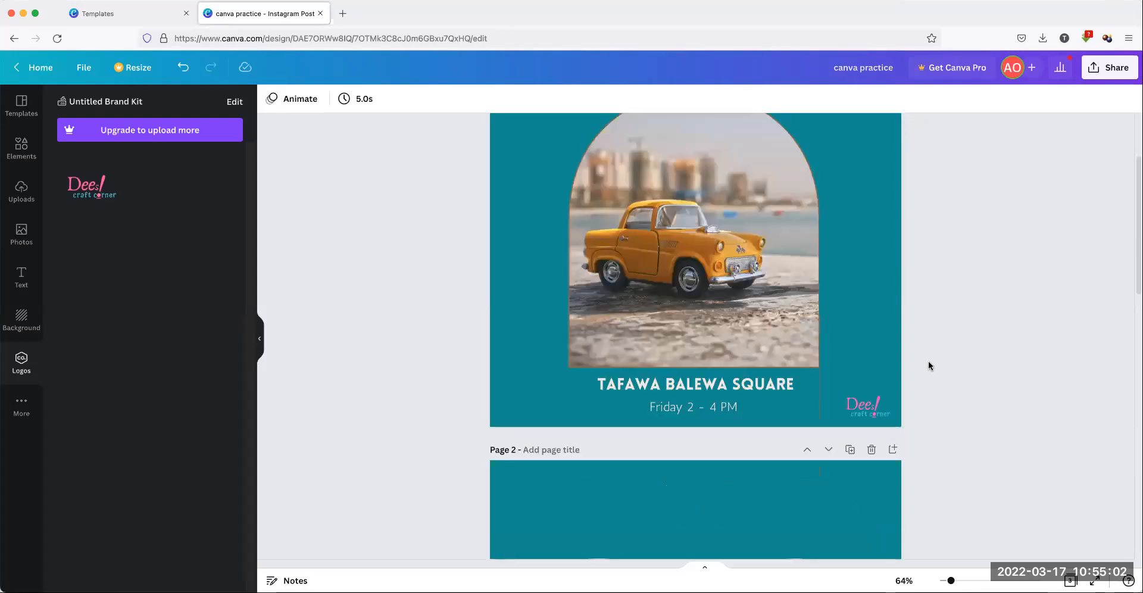
Pull the rectangular car photo off the grey circle on page 2 and delete it
{"action": "scroll", "coordinate": [929, 364], "scroll_direction": "down", "scroll_amount": 1}
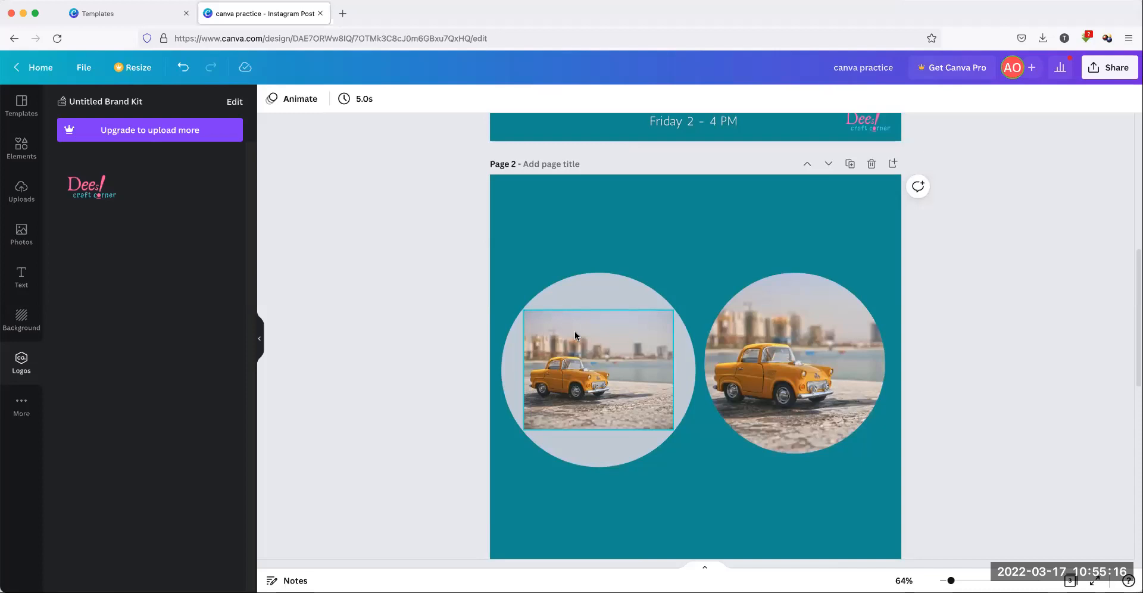
{"action": "left_click_drag", "start_coordinate": [575, 335], "coordinate": [651, 246]}
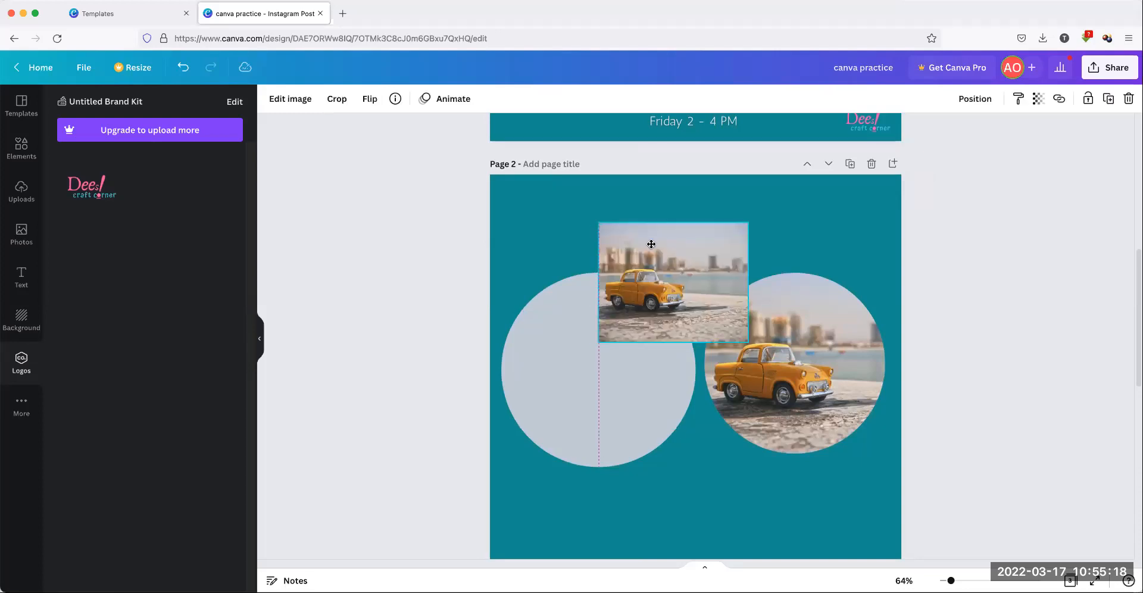
{"action": "key", "text": "Delete"}
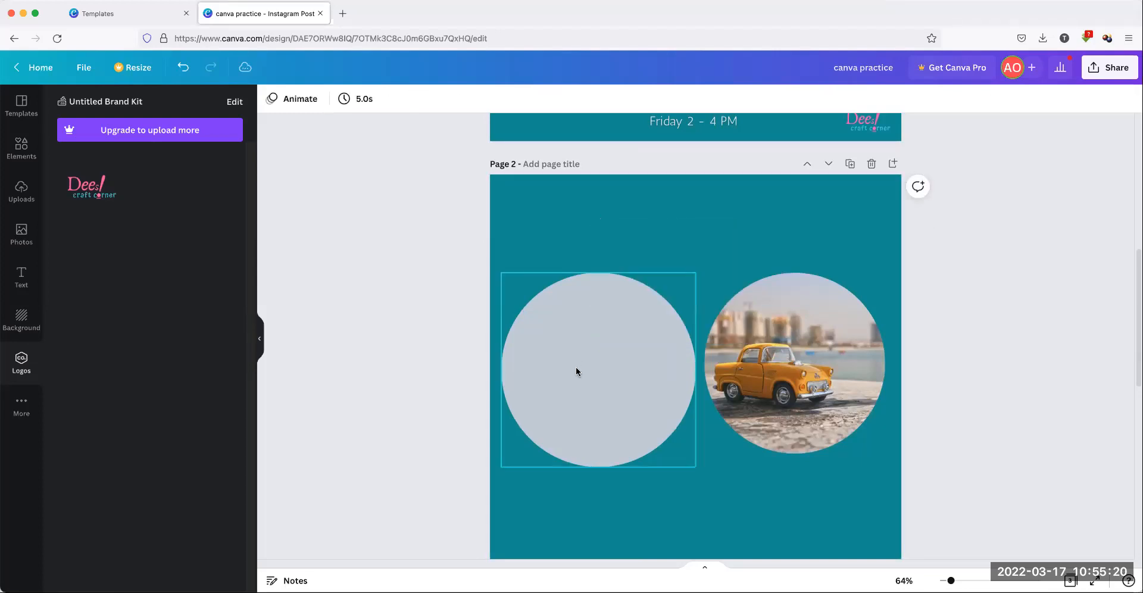
Enlarge the grey circle slightly and move the round car photo so it partly overlaps the circle's right side
{"action": "left_click", "coordinate": [576, 366]}
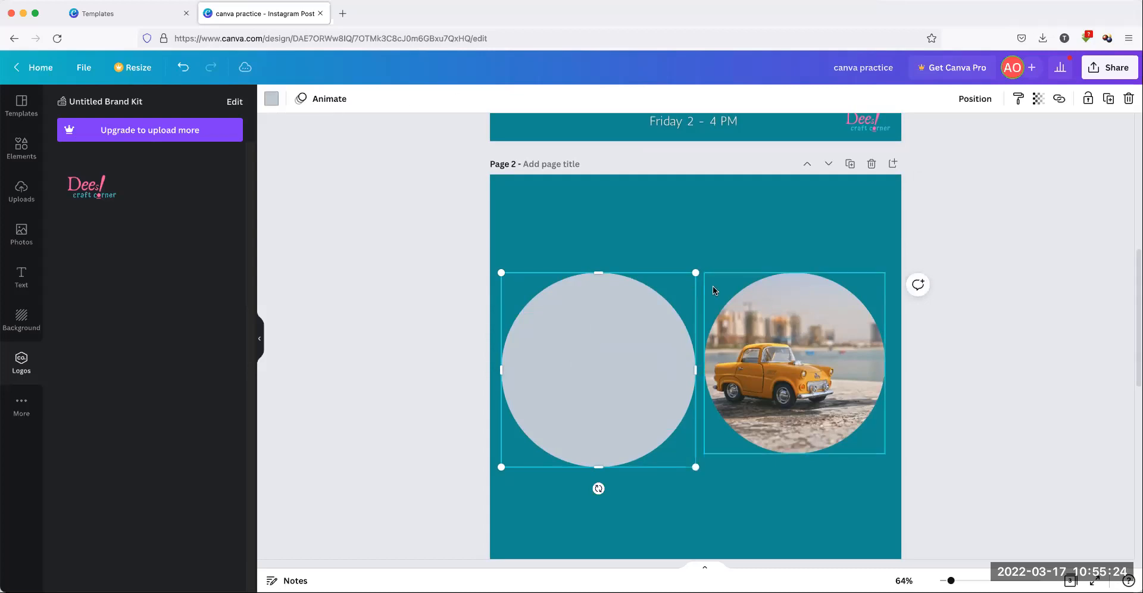
{"action": "left_click_drag", "start_coordinate": [693, 271], "coordinate": [715, 251]}
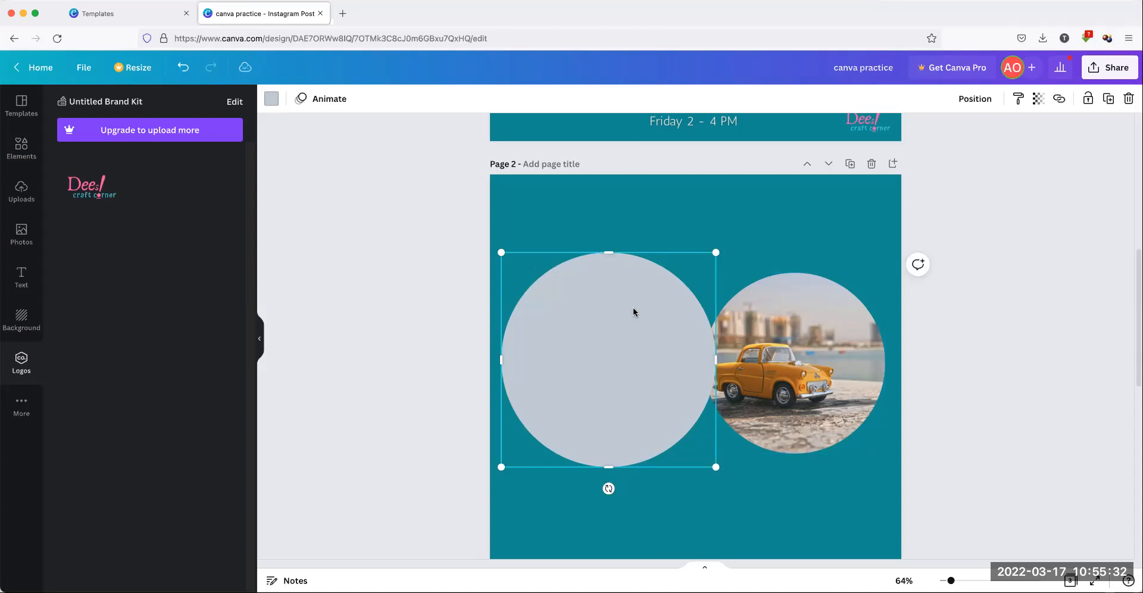
{"action": "left_click", "coordinate": [795, 344]}
{"action": "left_click_drag", "start_coordinate": [795, 345], "coordinate": [681, 345]}
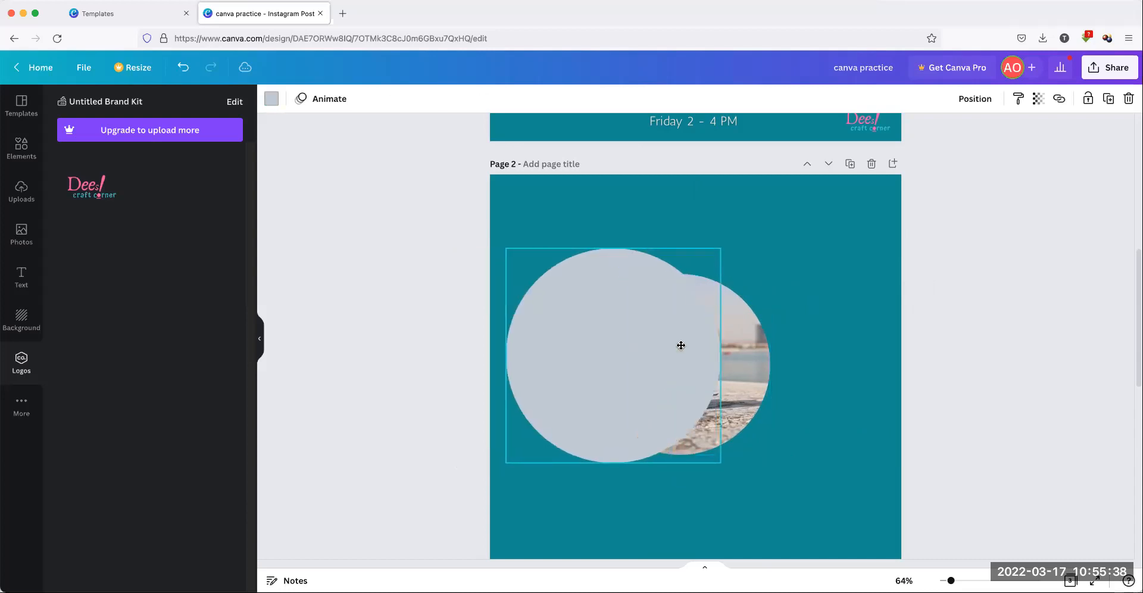
{"action": "mouse_move", "coordinate": [766, 340]}
{"action": "left_mouse_down"}
{"action": "mouse_move", "coordinate": [699, 347]}
{"action": "mouse_move", "coordinate": [788, 344]}
{"action": "left_mouse_up"}
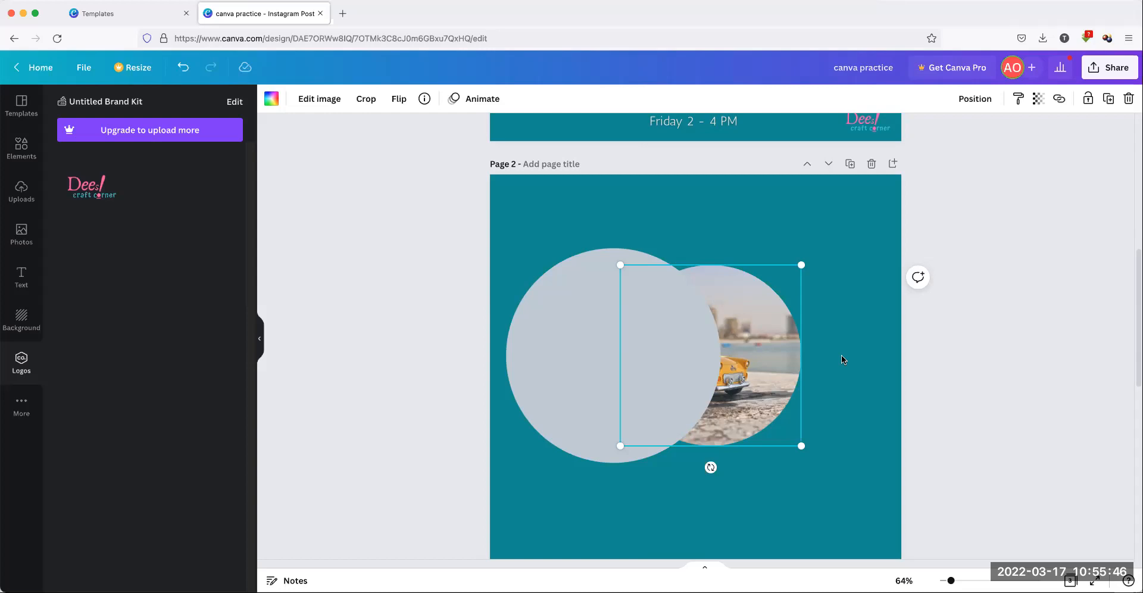
{"action": "left_click_drag", "start_coordinate": [794, 375], "coordinate": [825, 386]}
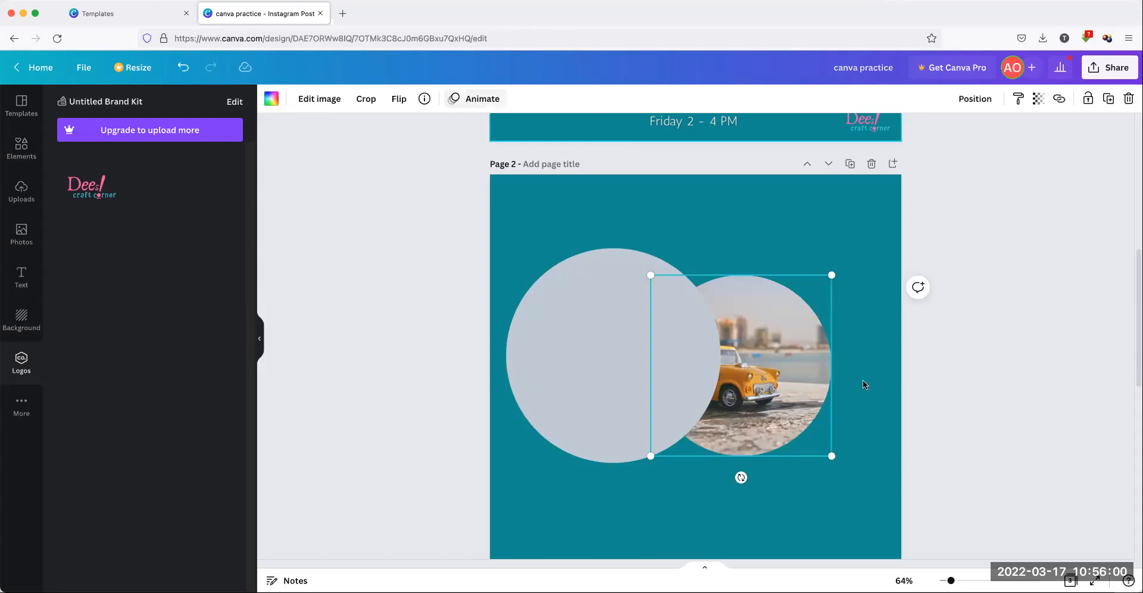
{"action": "left_click_drag", "start_coordinate": [785, 353], "coordinate": [826, 357]}
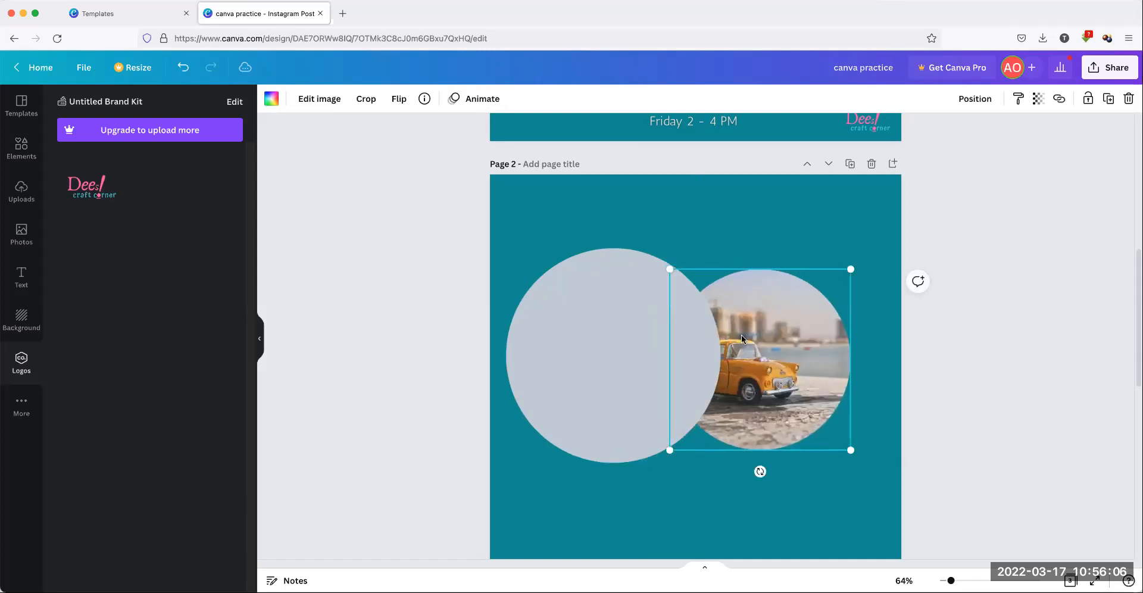
Bring the round car photo to the front and centre it on the grey circle
{"action": "right_click", "coordinate": [745, 317]}
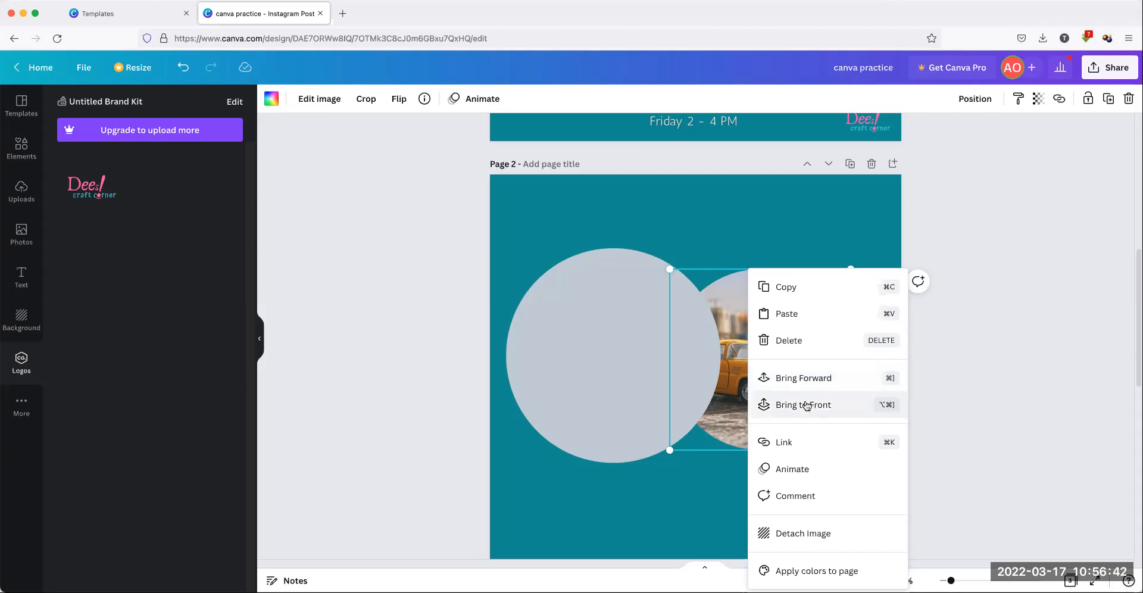
{"action": "left_click", "coordinate": [806, 406]}
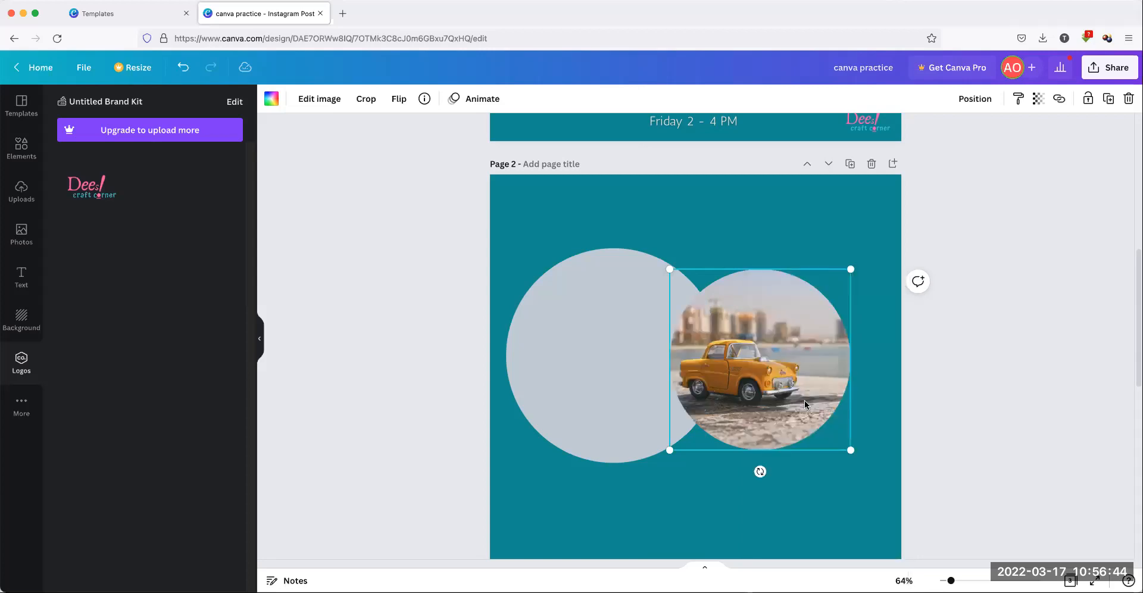
{"action": "left_click_drag", "start_coordinate": [800, 390], "coordinate": [657, 387]}
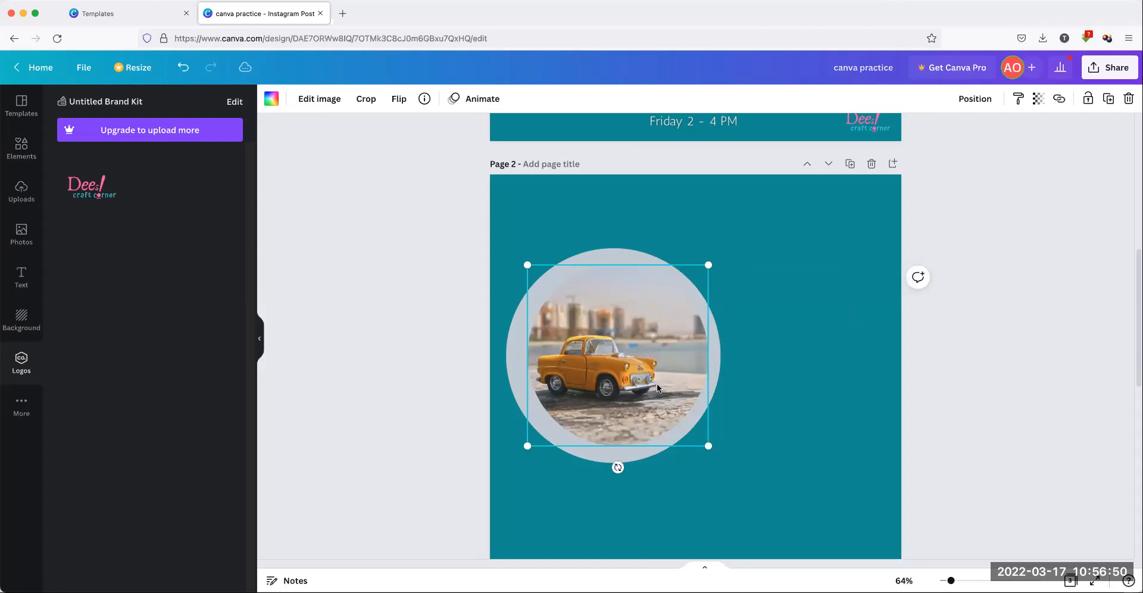
{"action": "left_click_drag", "start_coordinate": [657, 387], "coordinate": [666, 349]}
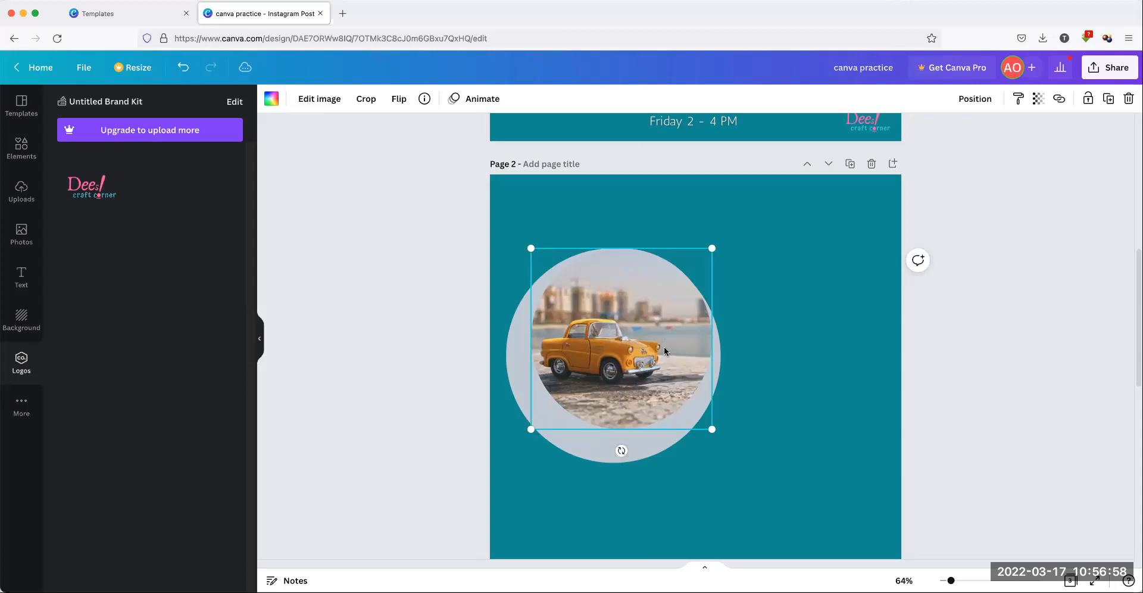
{"action": "mouse_move", "coordinate": [664, 351]}
{"action": "left_mouse_down"}
{"action": "mouse_move", "coordinate": [695, 360]}
{"action": "mouse_move", "coordinate": [647, 348]}
{"action": "left_mouse_up"}
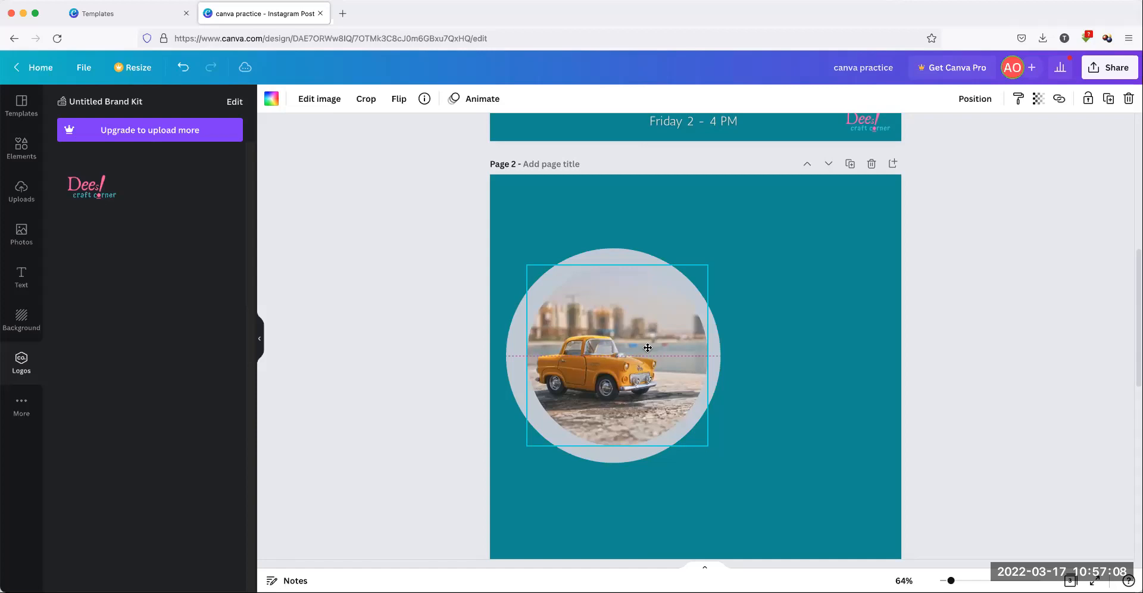
{"action": "left_click_drag", "start_coordinate": [647, 347], "coordinate": [645, 348]}
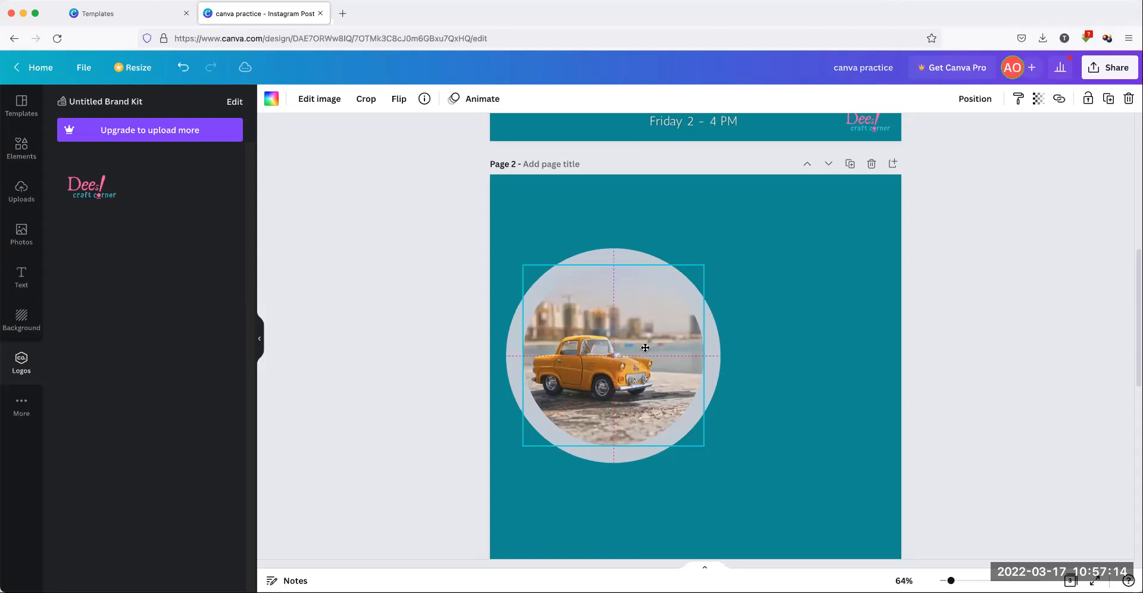
{"action": "left_click_drag", "start_coordinate": [645, 347], "coordinate": [645, 348]}
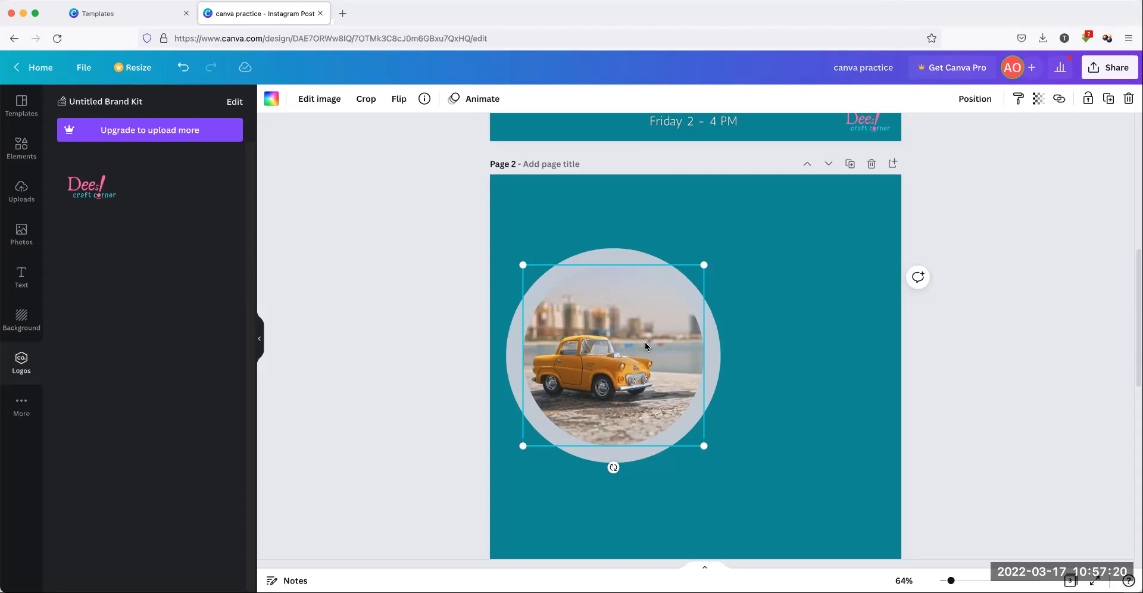
Shrink the grey circle to a thin border around the car photo and recentre the photo on it
{"action": "left_click", "coordinate": [979, 310]}
{"action": "left_click", "coordinate": [705, 264]}
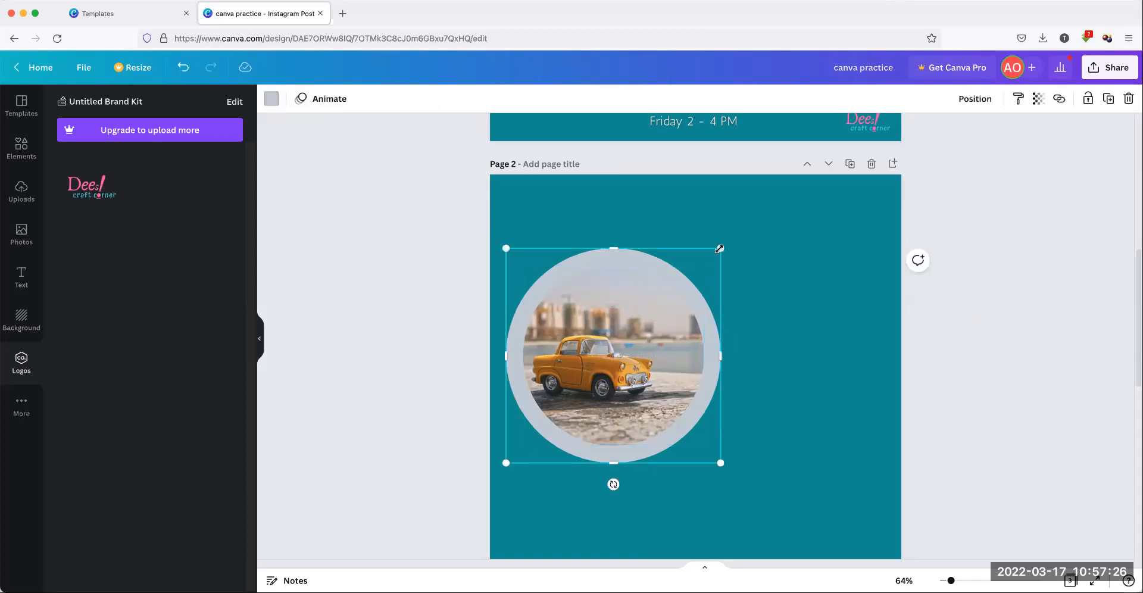
{"action": "left_click_drag", "start_coordinate": [718, 249], "coordinate": [706, 260]}
{"action": "left_click_drag", "start_coordinate": [615, 329], "coordinate": [611, 336]}
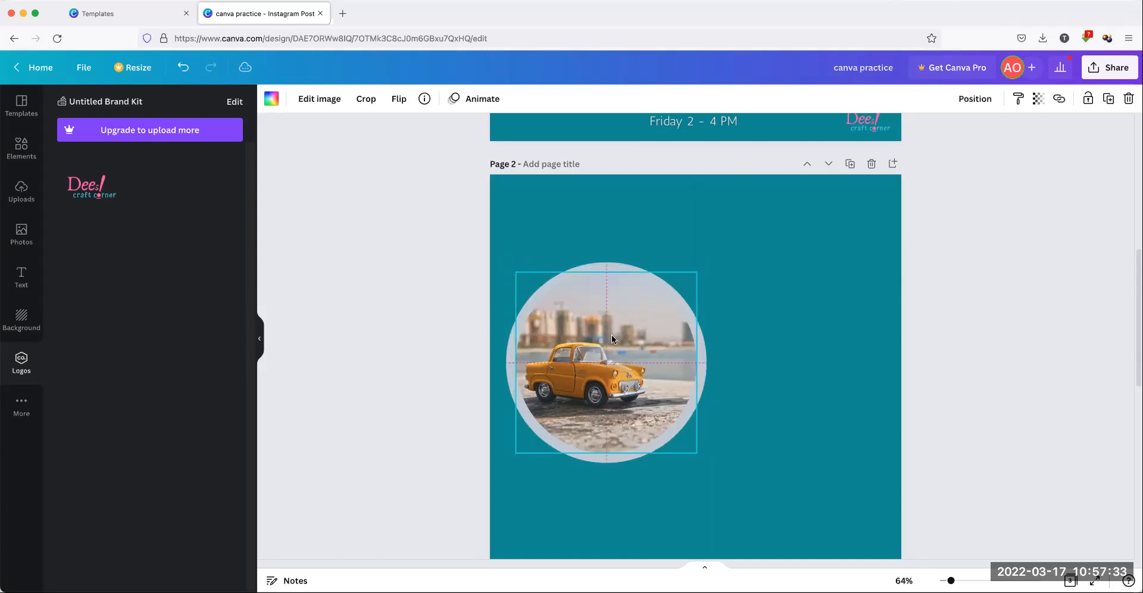
{"action": "left_click", "coordinate": [985, 324]}
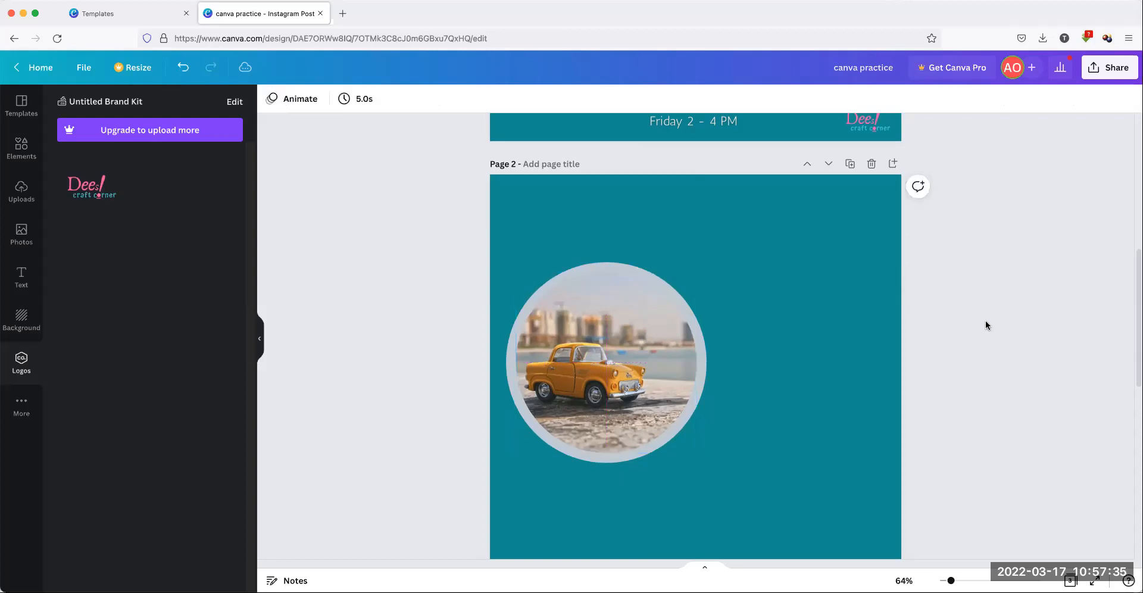
Recolour the grey border circle with the pink from the default colours
{"action": "left_click", "coordinate": [702, 336]}
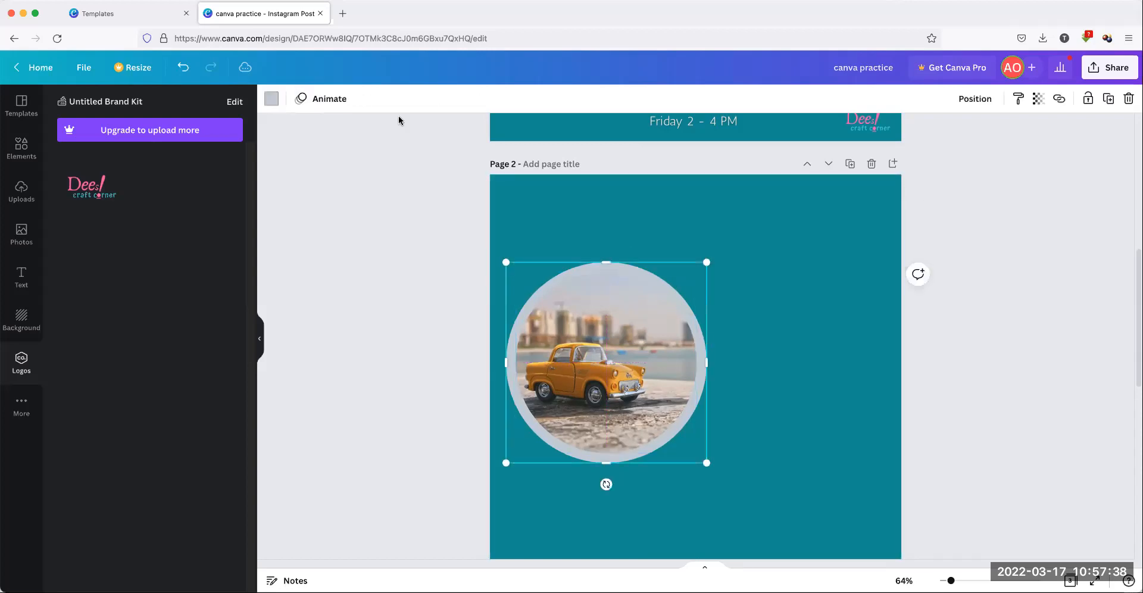
{"action": "left_click", "coordinate": [272, 98]}
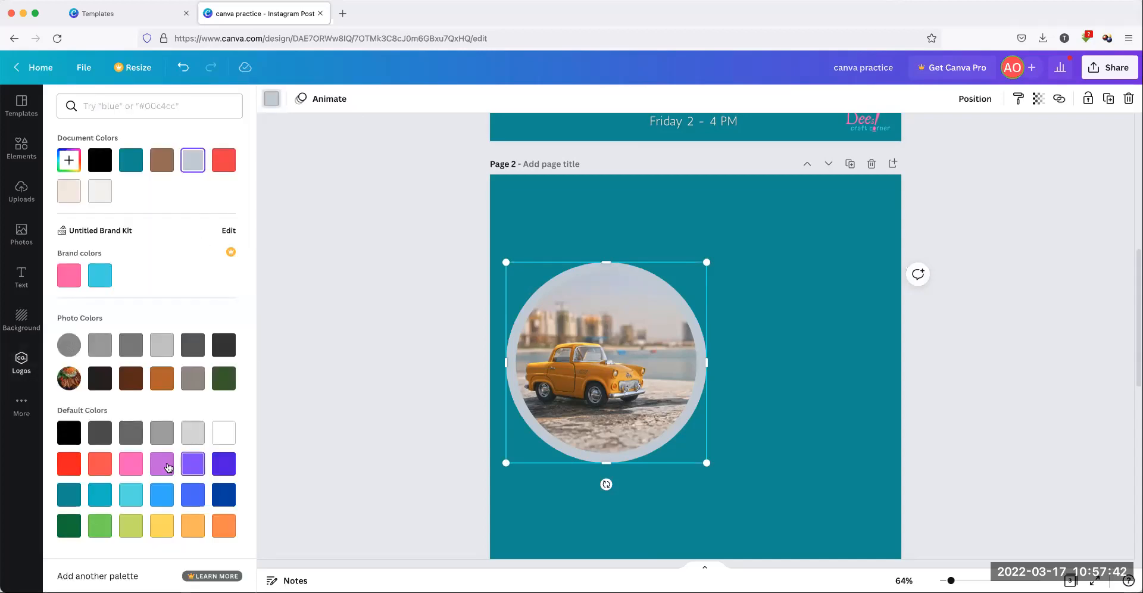
{"action": "left_click", "coordinate": [131, 468]}
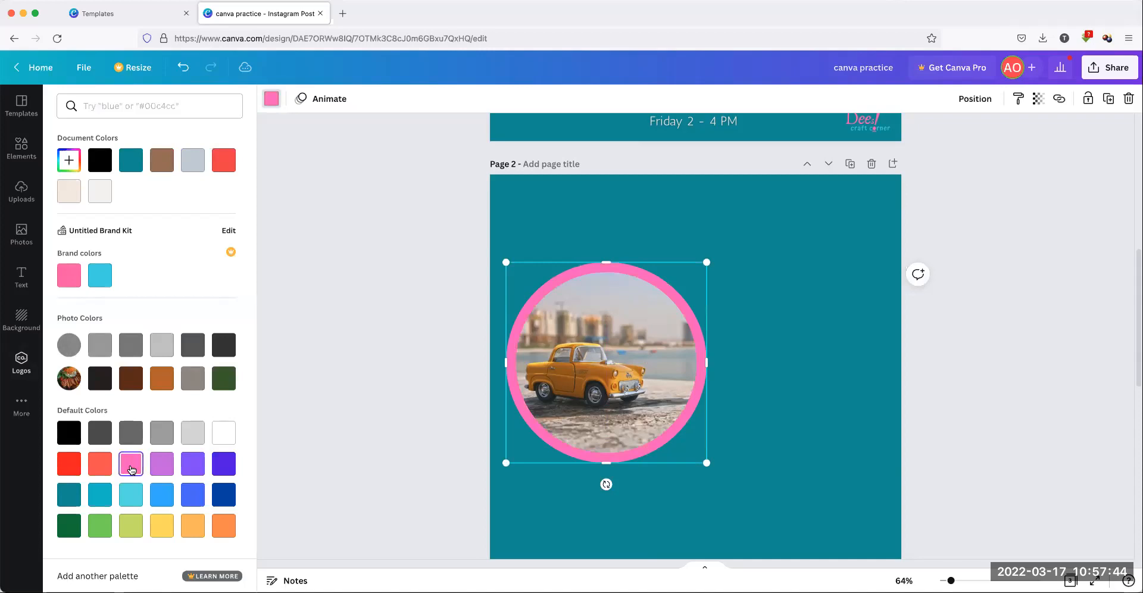
{"action": "left_click", "coordinate": [291, 350]}
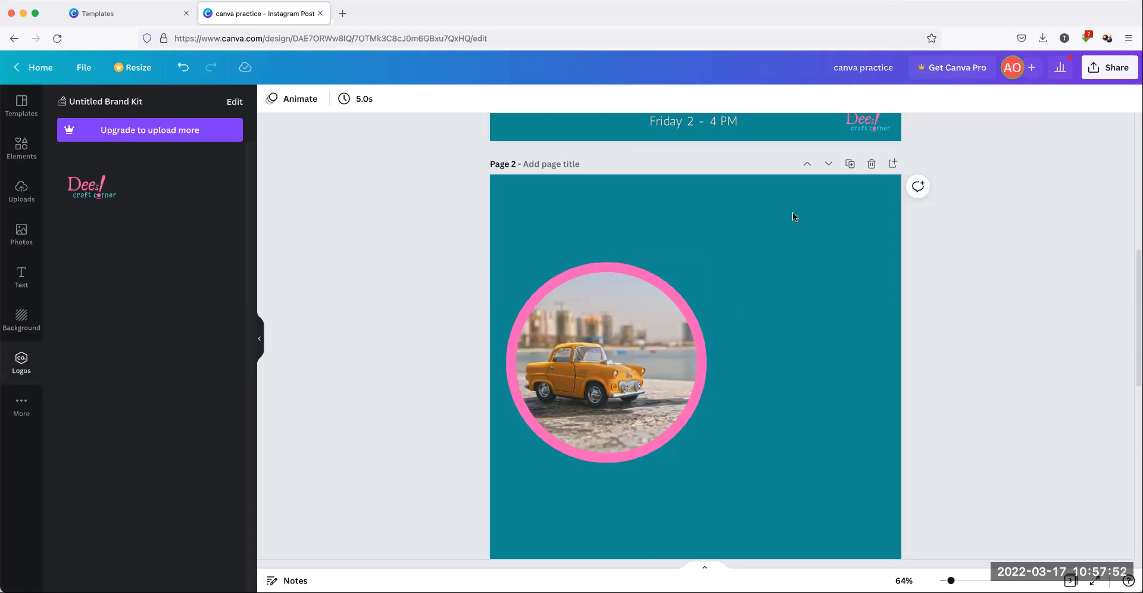
{"action": "right_click", "coordinate": [787, 247]}
{"action": "left_click", "coordinate": [1065, 228]}
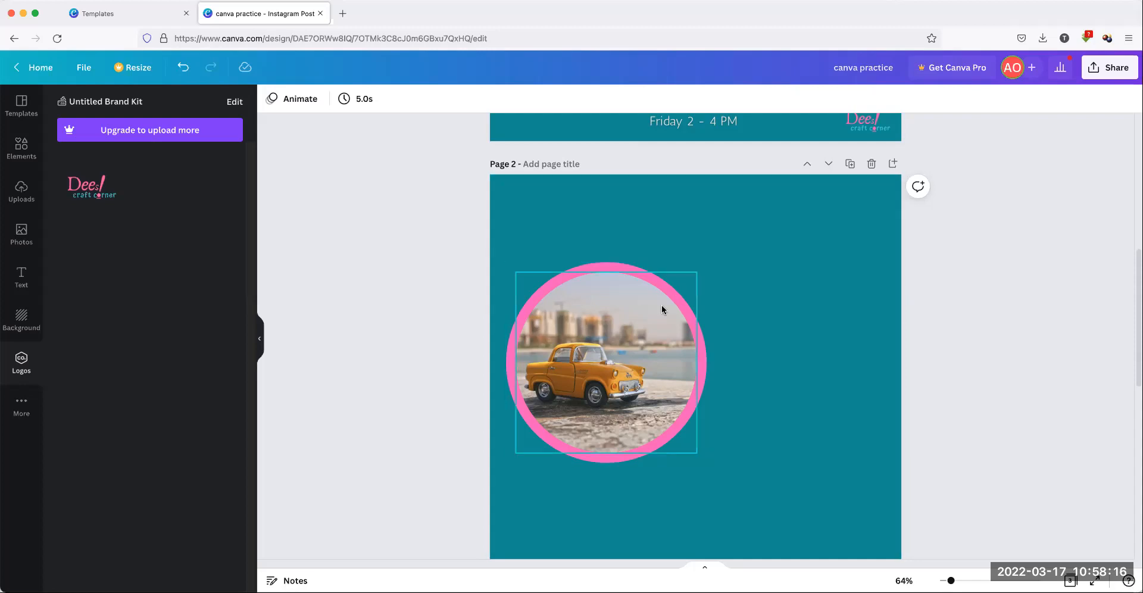
Move the round car photo to the page's right side and realign the pink circle behind it as a border
{"action": "left_click", "coordinate": [622, 311]}
{"action": "left_click_drag", "start_coordinate": [737, 288], "coordinate": [802, 280]}
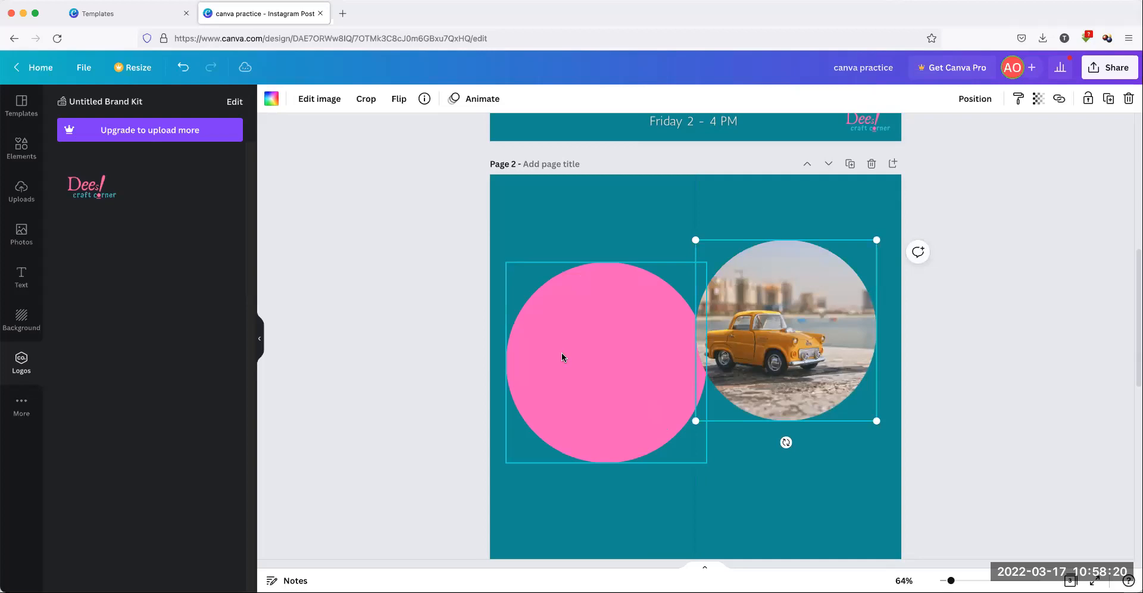
{"action": "left_click", "coordinate": [559, 351]}
{"action": "left_click_drag", "start_coordinate": [553, 355], "coordinate": [734, 325]}
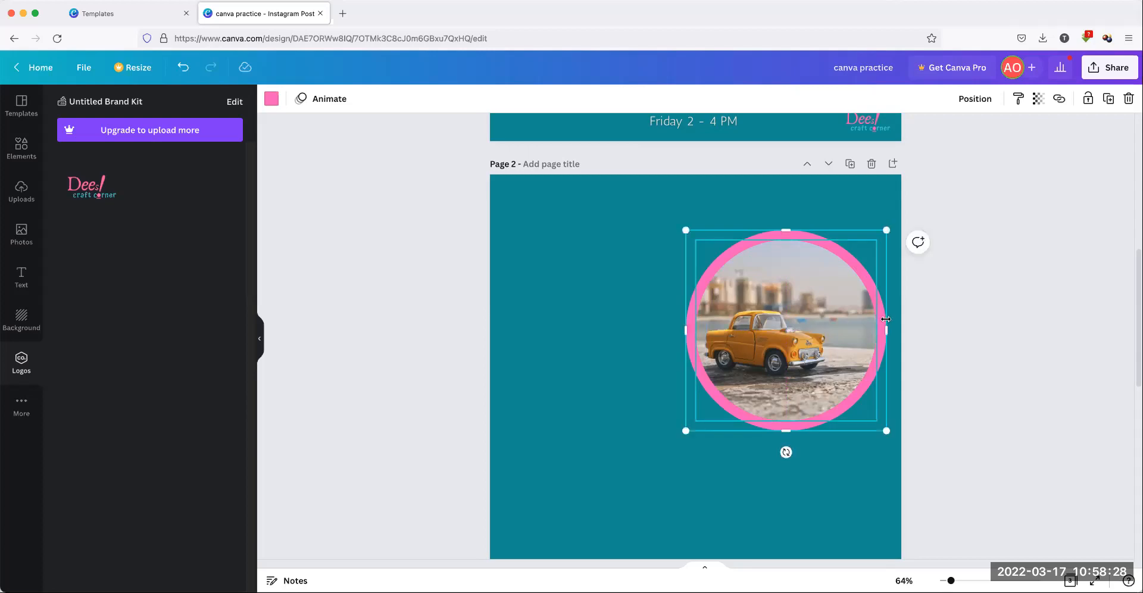
{"action": "left_click", "coordinate": [972, 305]}
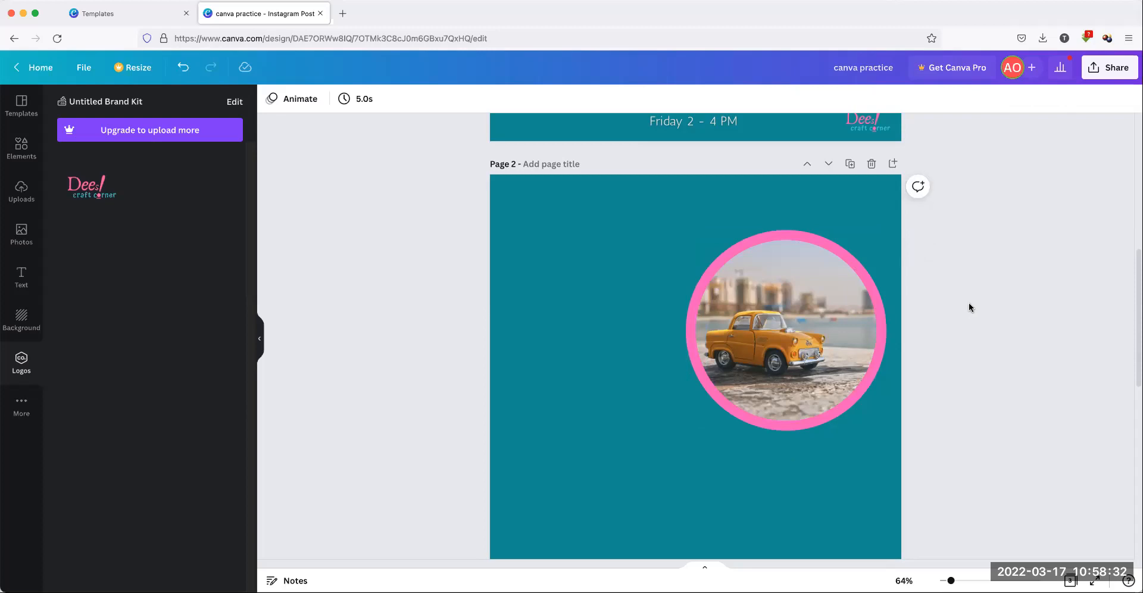
{"action": "left_click", "coordinate": [1111, 67]}
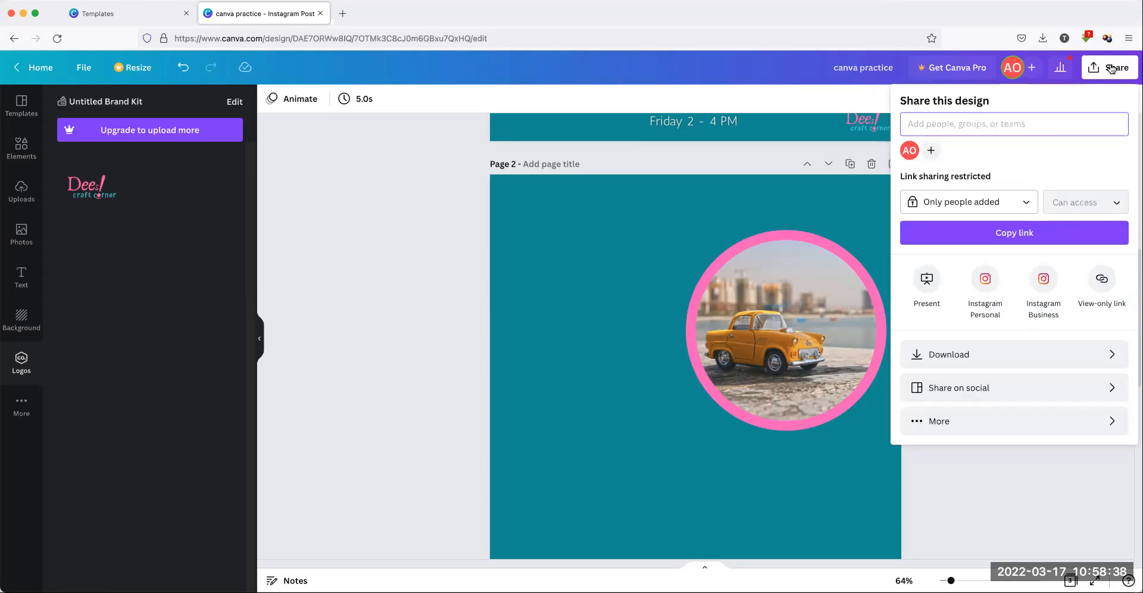
{"action": "left_click", "coordinate": [773, 100]}
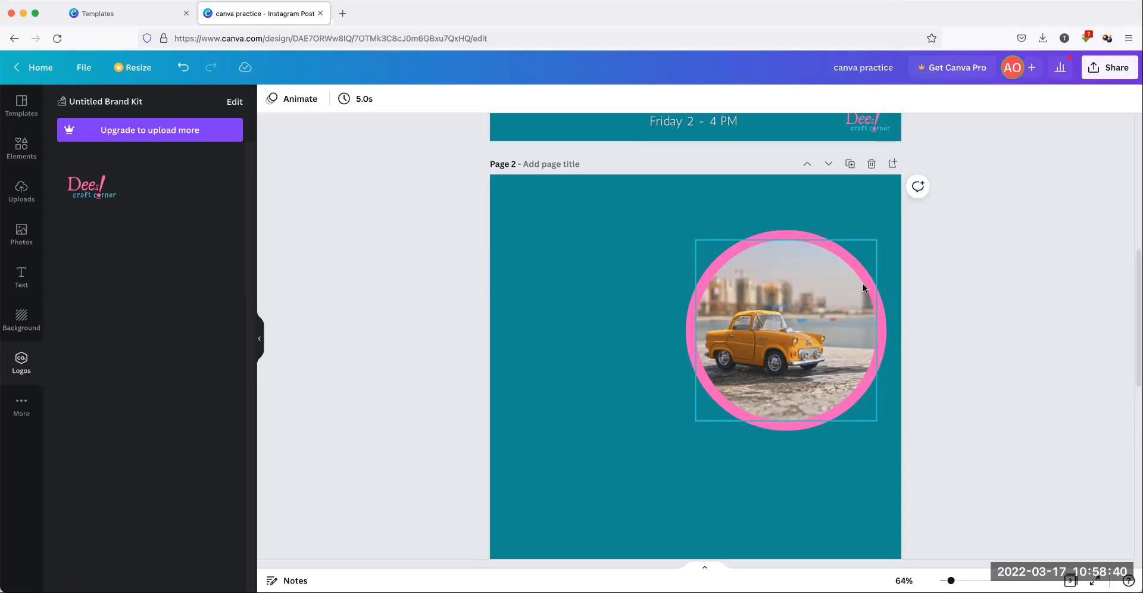
Select the car photo together with its pink circle and group them
{"action": "left_click_drag", "start_coordinate": [864, 222], "coordinate": [813, 294]}
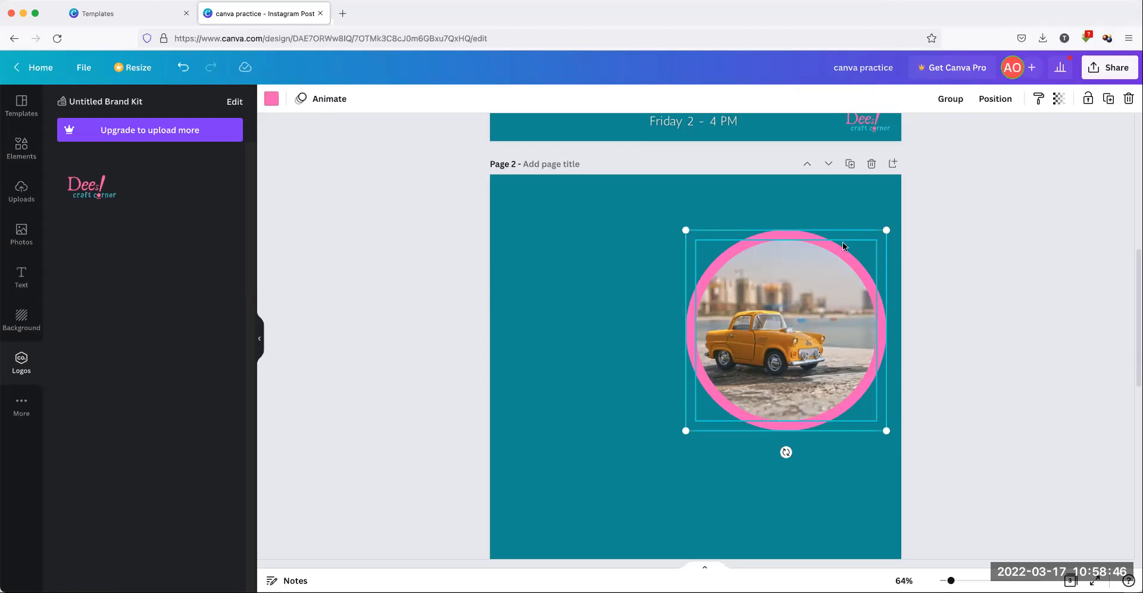
{"action": "left_click", "coordinate": [956, 267]}
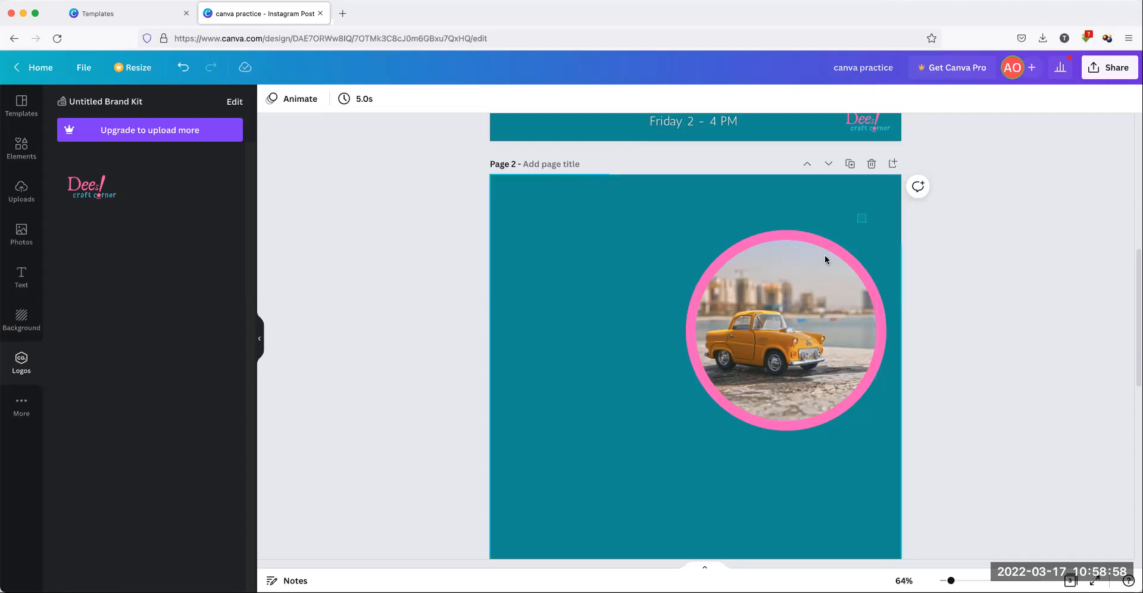
{"action": "left_click", "coordinate": [814, 280]}
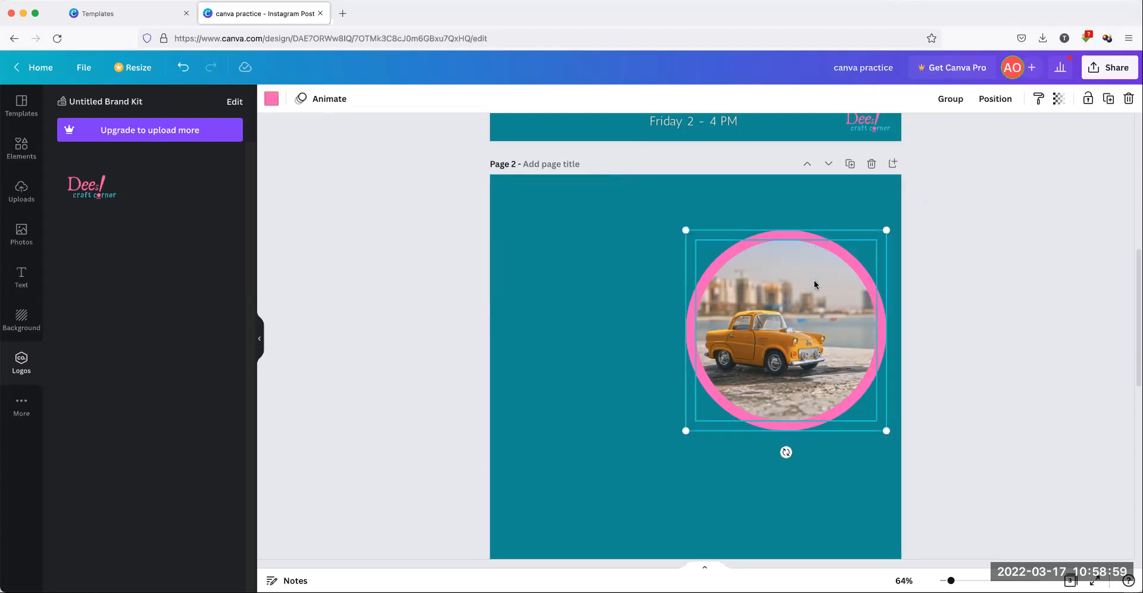
{"action": "left_click", "coordinate": [945, 99]}
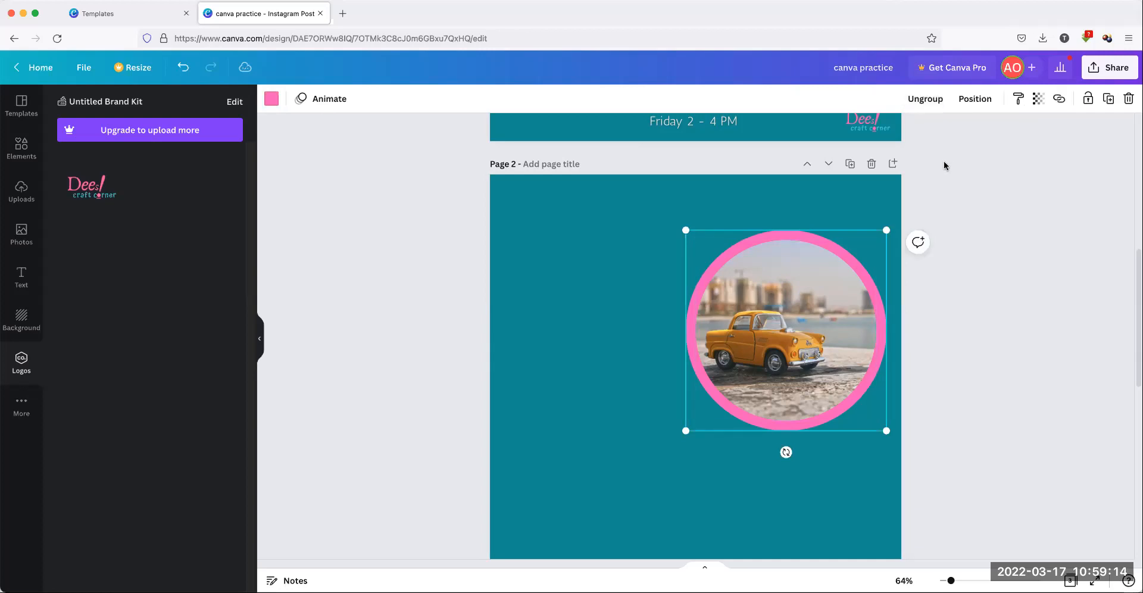
Move the grouped photo and circle toward the page's centre and scale the group down to about 193 × 193
{"action": "left_click", "coordinate": [809, 286]}
{"action": "left_click_drag", "start_coordinate": [777, 320], "coordinate": [683, 314]}
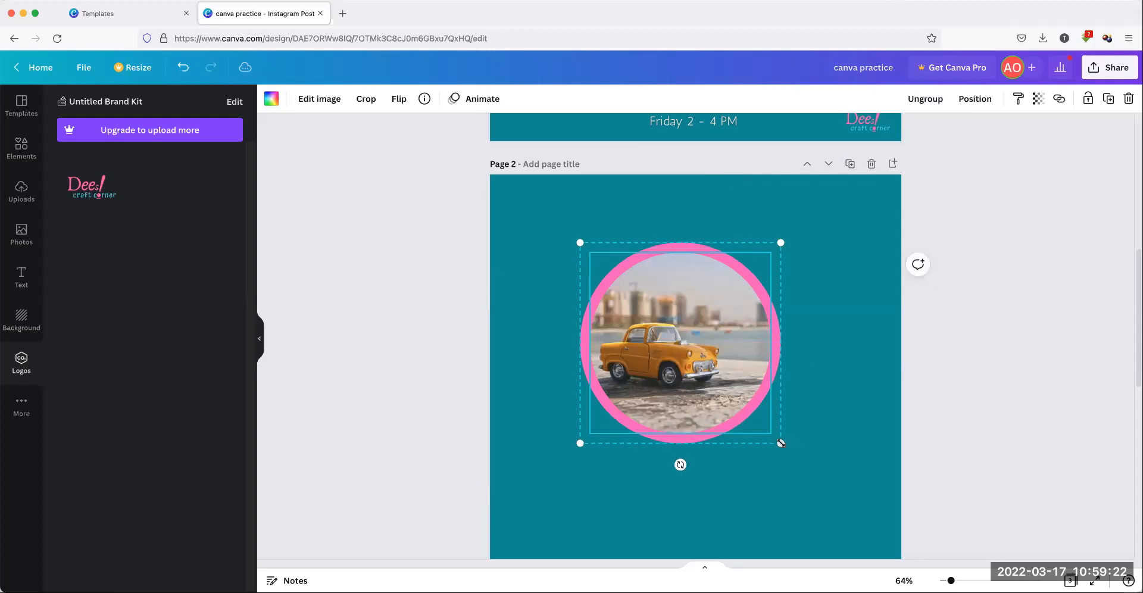
{"action": "left_click_drag", "start_coordinate": [781, 443], "coordinate": [641, 328]}
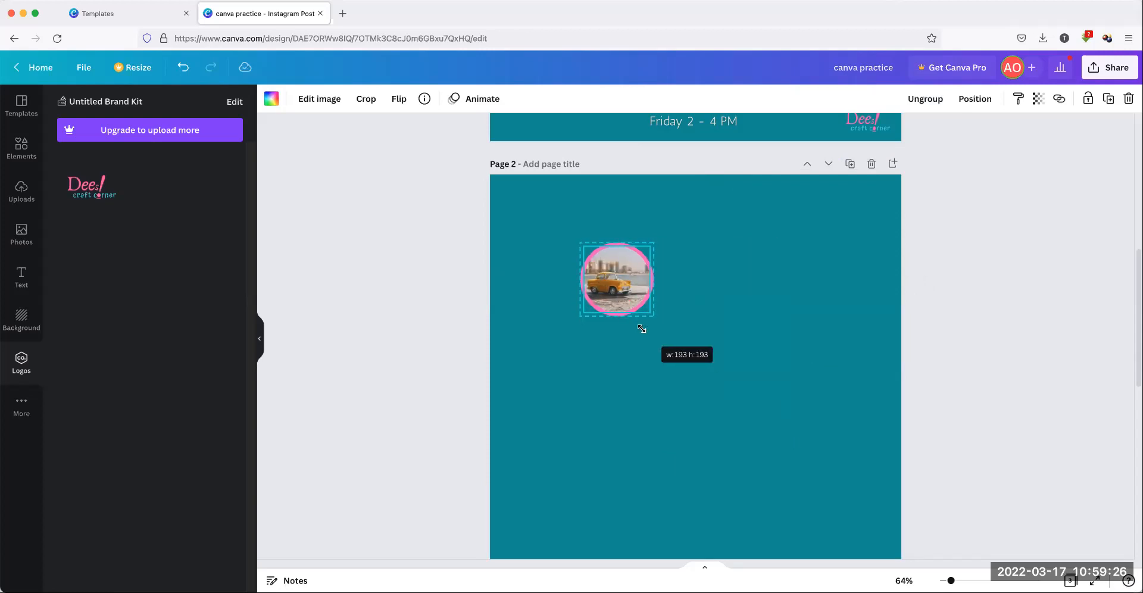
Enlarge the grouped car photo and pink circle on page 2 to a little over half the page width
{"action": "left_click_drag", "start_coordinate": [640, 328], "coordinate": [832, 457]}
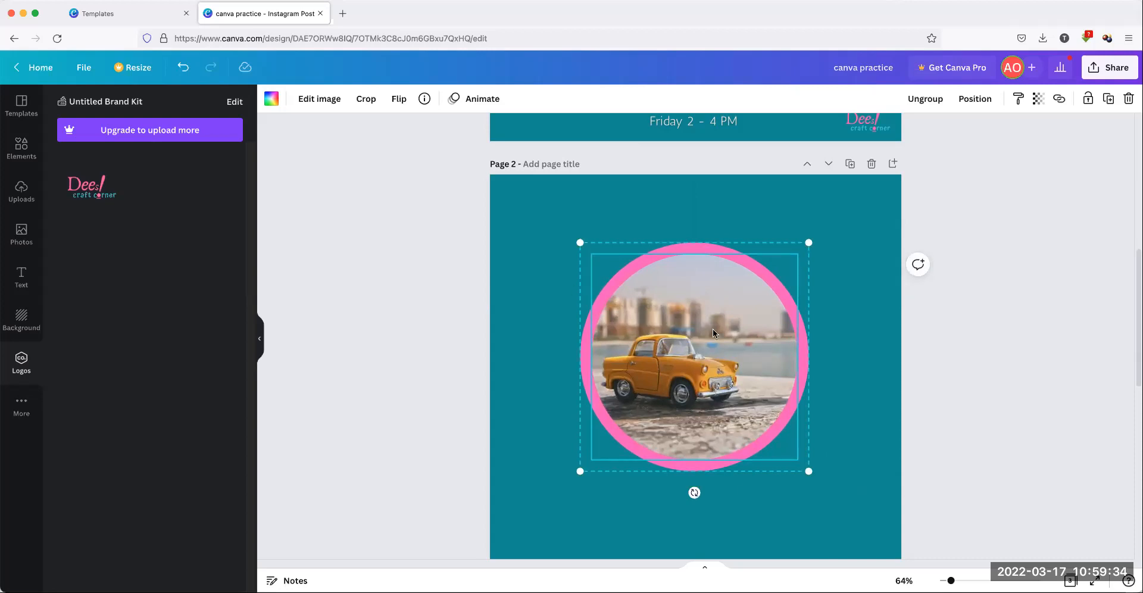
{"action": "left_click", "coordinate": [988, 348]}
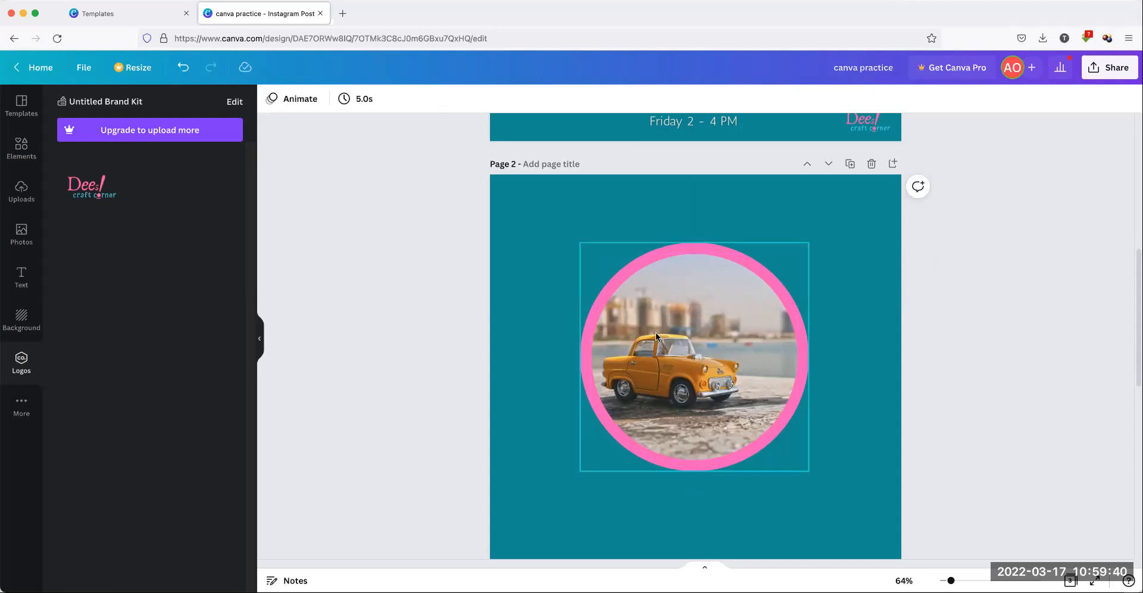
Compare the arch-framed car photo on page 1 with the pink-bordered round car photo on page 2
{"action": "scroll", "coordinate": [659, 331], "scroll_direction": "up", "scroll_amount": 5}
{"action": "scroll", "coordinate": [661, 340], "scroll_direction": "up", "scroll_amount": 2}
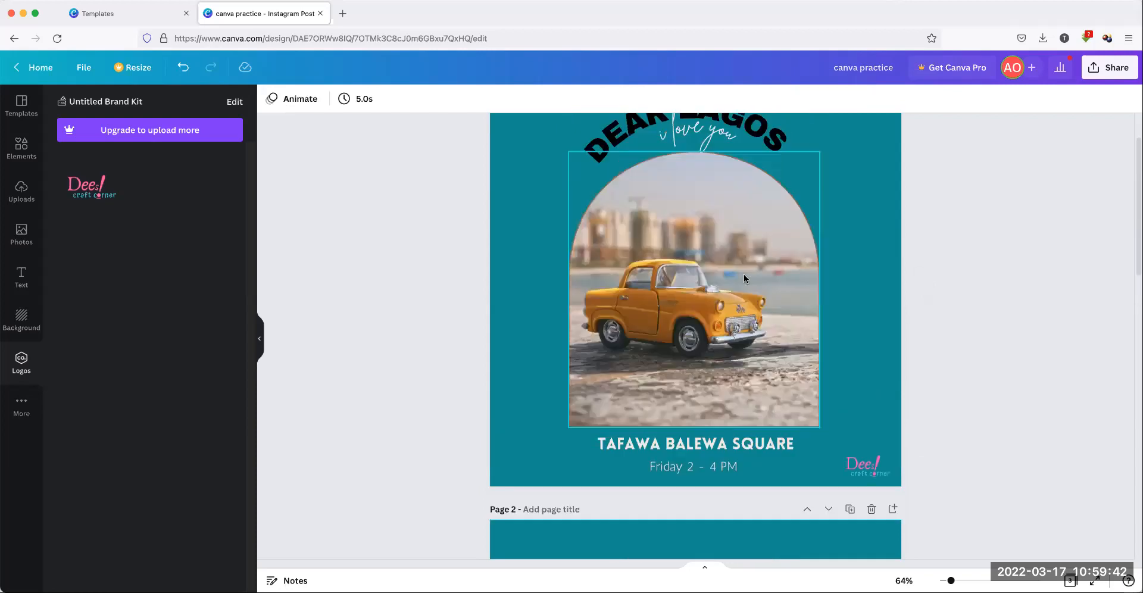
{"action": "left_click", "coordinate": [719, 227]}
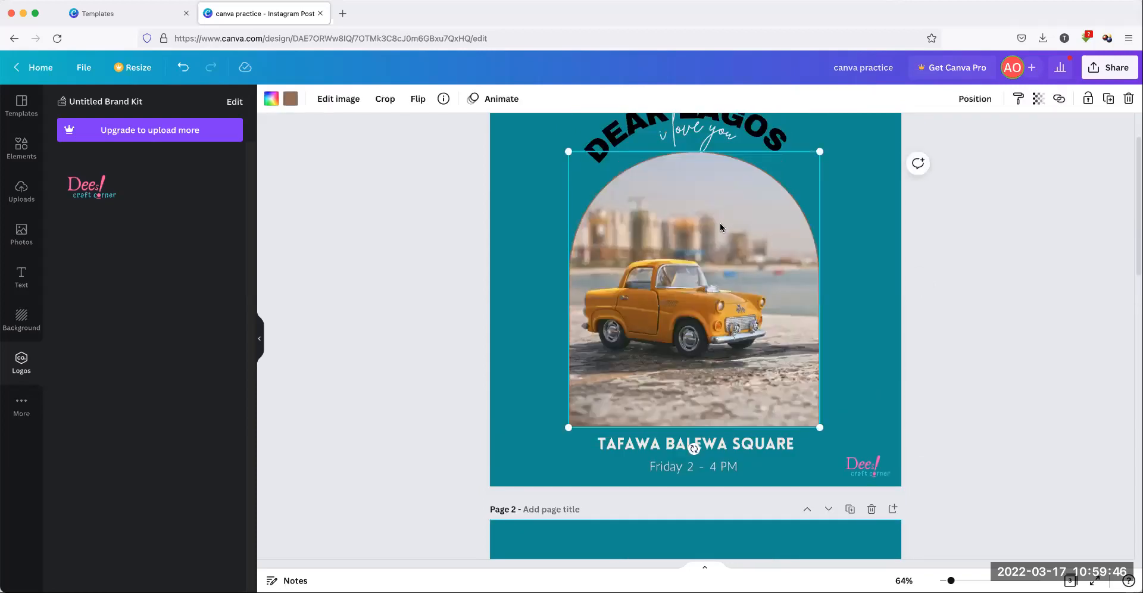
{"action": "scroll", "coordinate": [727, 252], "scroll_direction": "down", "scroll_amount": 4}
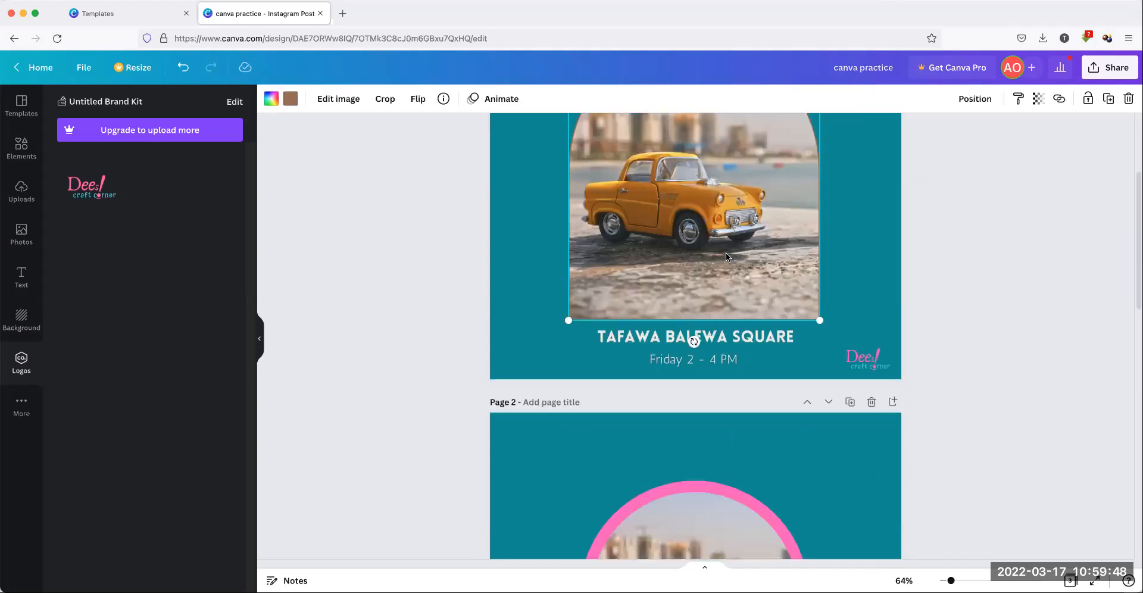
{"action": "left_click", "coordinate": [960, 317]}
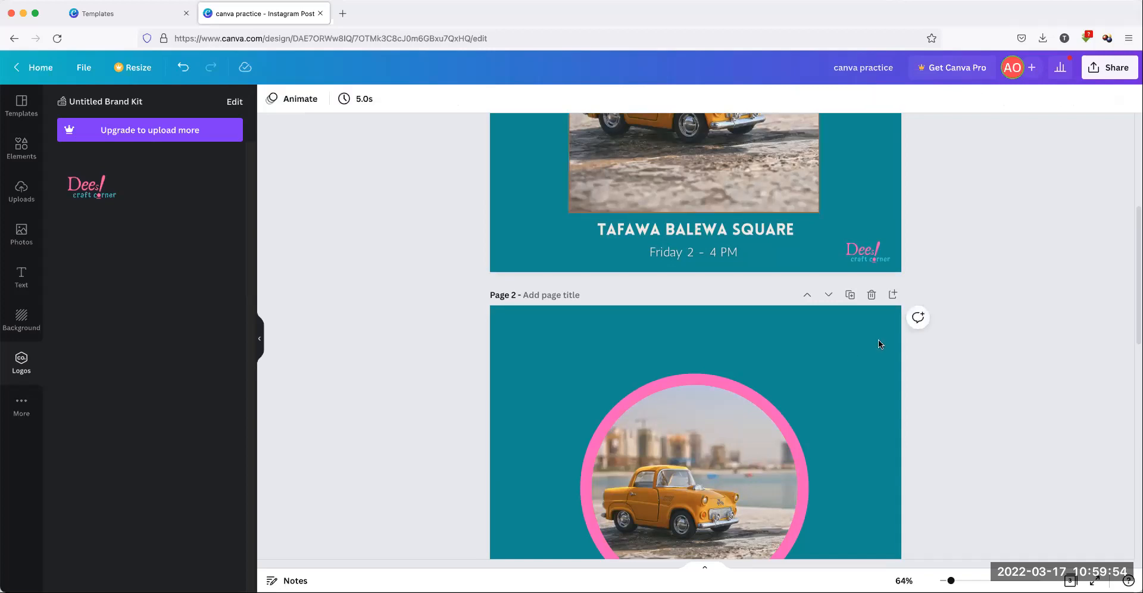
{"action": "scroll", "coordinate": [847, 358], "scroll_direction": "up", "scroll_amount": 5}
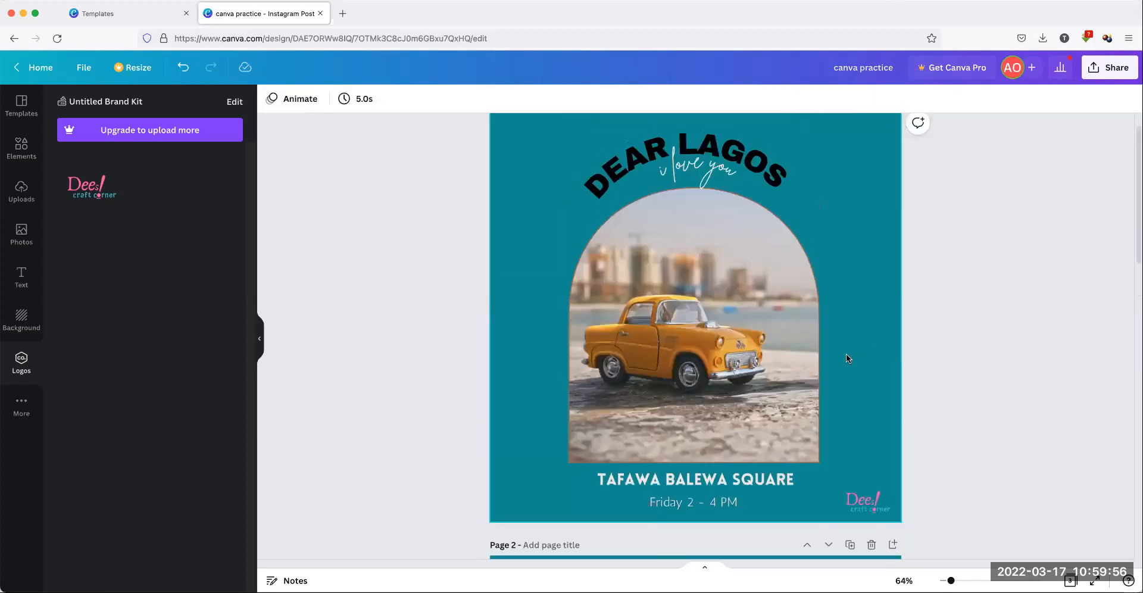
{"action": "scroll", "coordinate": [847, 358], "scroll_direction": "down", "scroll_amount": 2}
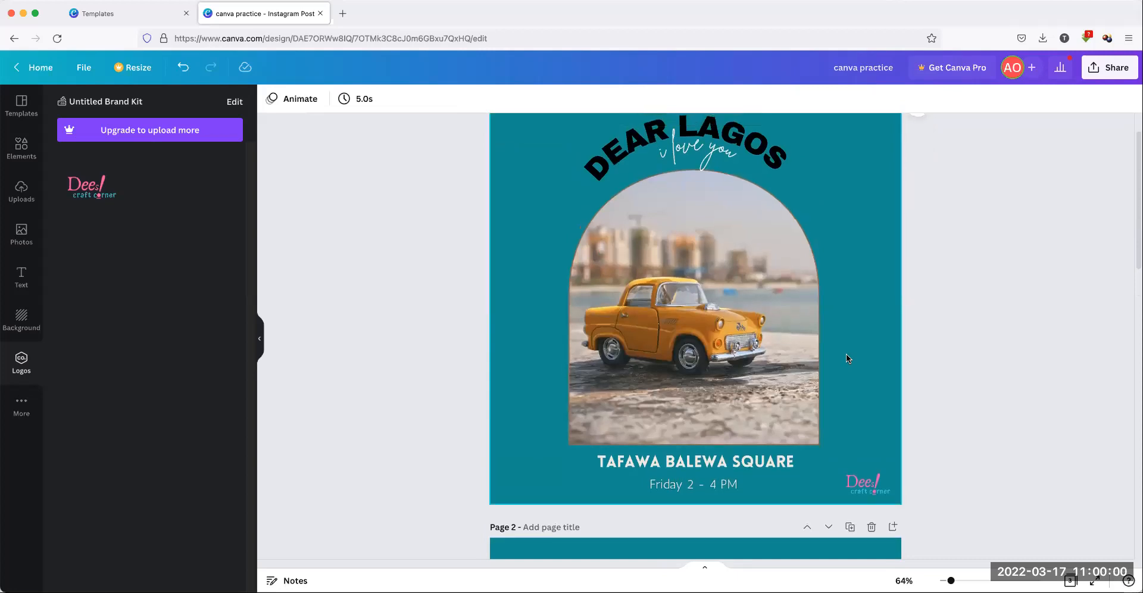
{"action": "scroll", "coordinate": [847, 358], "scroll_direction": "down", "scroll_amount": 3}
{"action": "scroll", "coordinate": [847, 358], "scroll_direction": "down", "scroll_amount": 2}
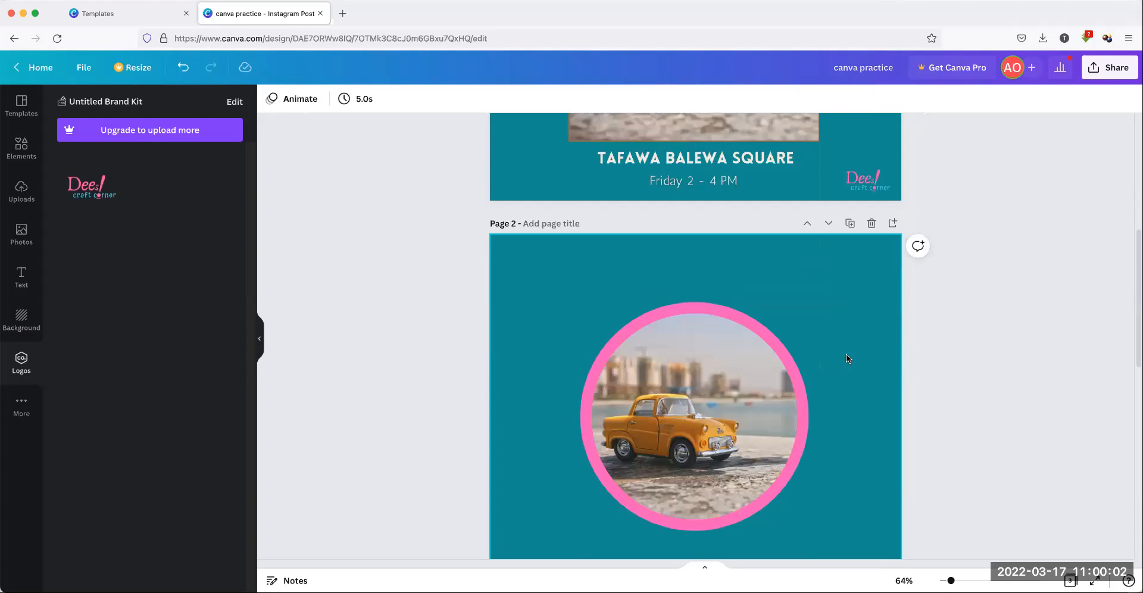
{"action": "scroll", "coordinate": [847, 357], "scroll_direction": "down", "scroll_amount": 2}
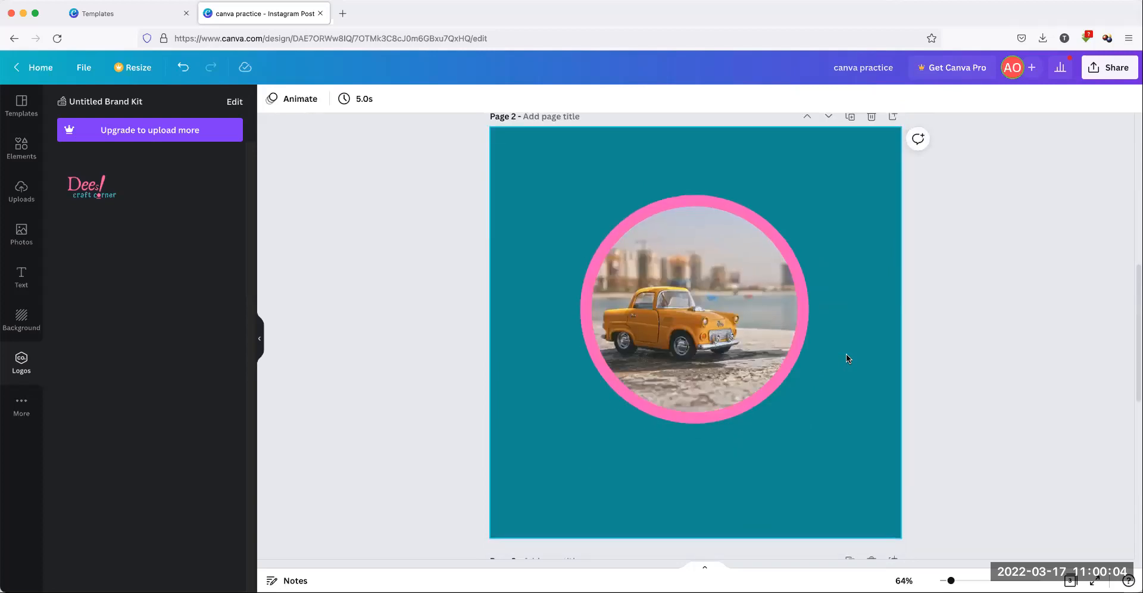
Try placing the butterfly photo in the picture frame on page 3 twice, undoing each placement
{"action": "scroll", "coordinate": [847, 358], "scroll_direction": "down", "scroll_amount": 6}
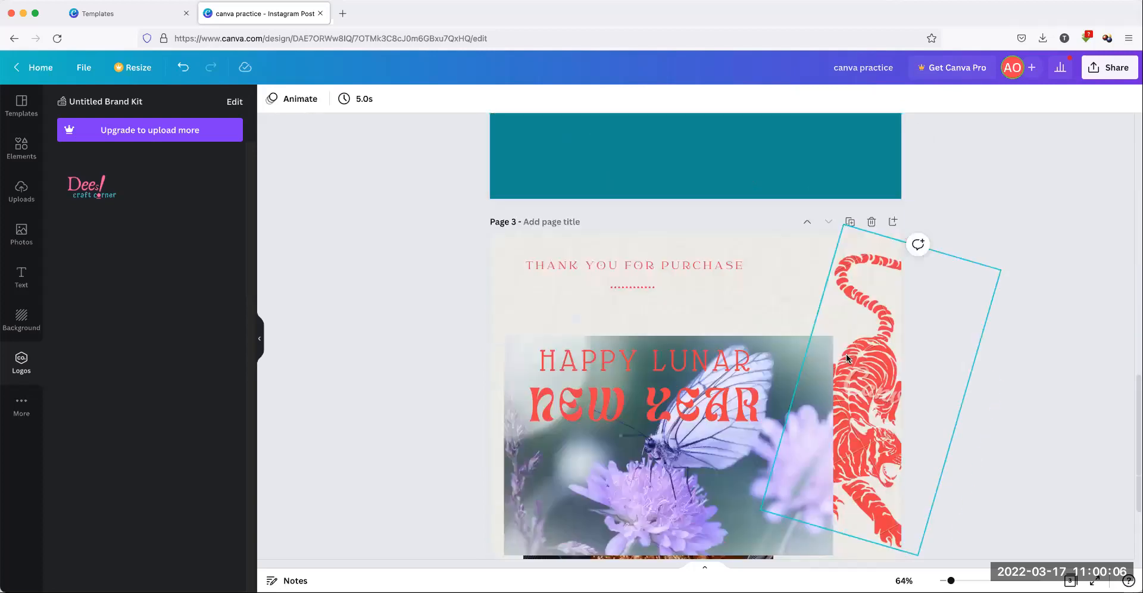
{"action": "scroll", "coordinate": [847, 358], "scroll_direction": "down", "scroll_amount": 1}
{"action": "left_click", "coordinate": [688, 428]}
{"action": "left_click_drag", "start_coordinate": [628, 447], "coordinate": [662, 372]}
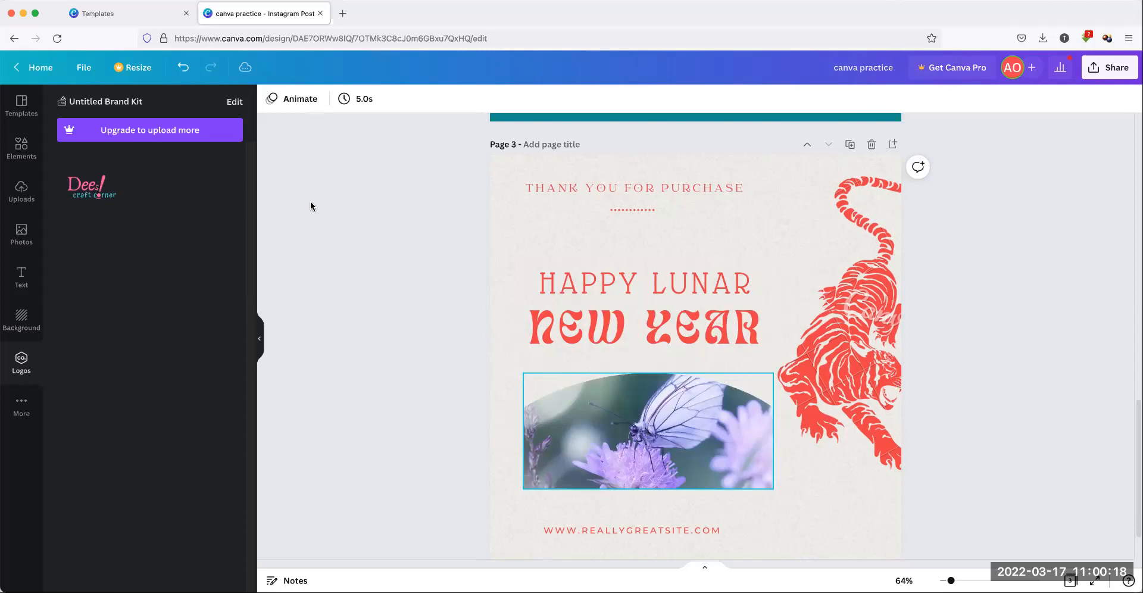
{"action": "left_click", "coordinate": [183, 68]}
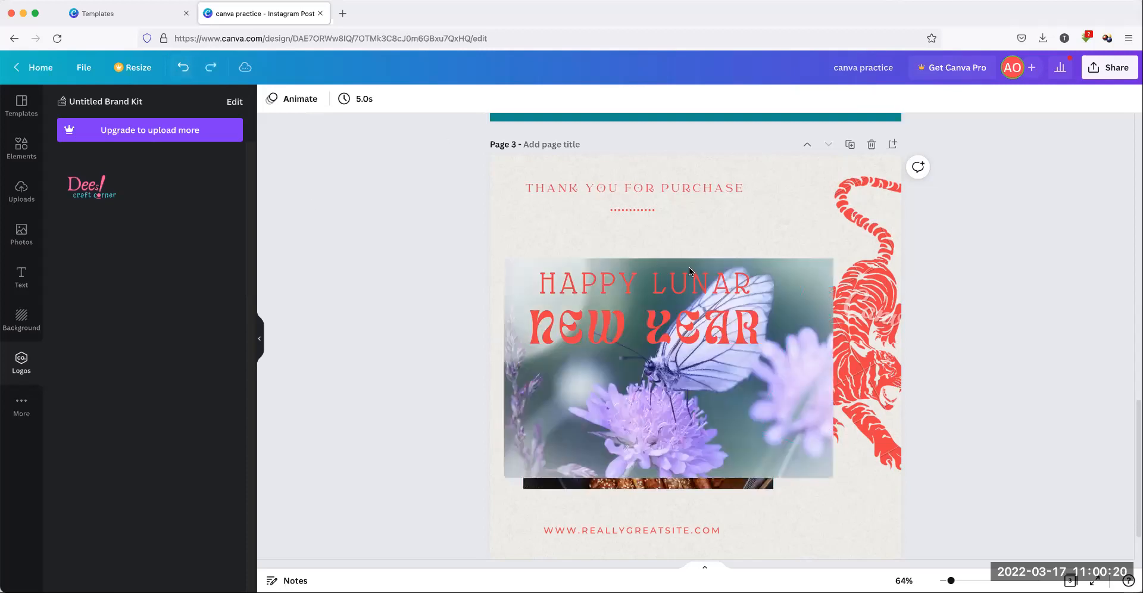
{"action": "mouse_move", "coordinate": [698, 410]}
{"action": "left_mouse_down"}
{"action": "mouse_move", "coordinate": [789, 348]}
{"action": "mouse_move", "coordinate": [702, 424]}
{"action": "left_mouse_up"}
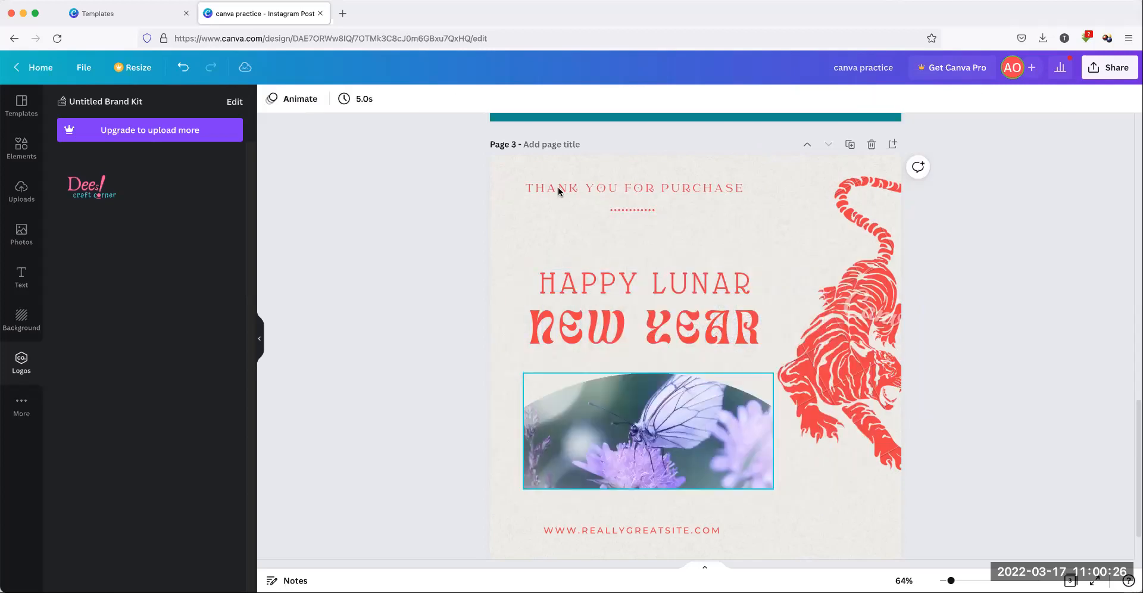
{"action": "left_click", "coordinate": [179, 69]}
Delete the loose butterfly photo from page 3
{"action": "left_click", "coordinate": [780, 409]}
{"action": "key", "text": "Delete"}
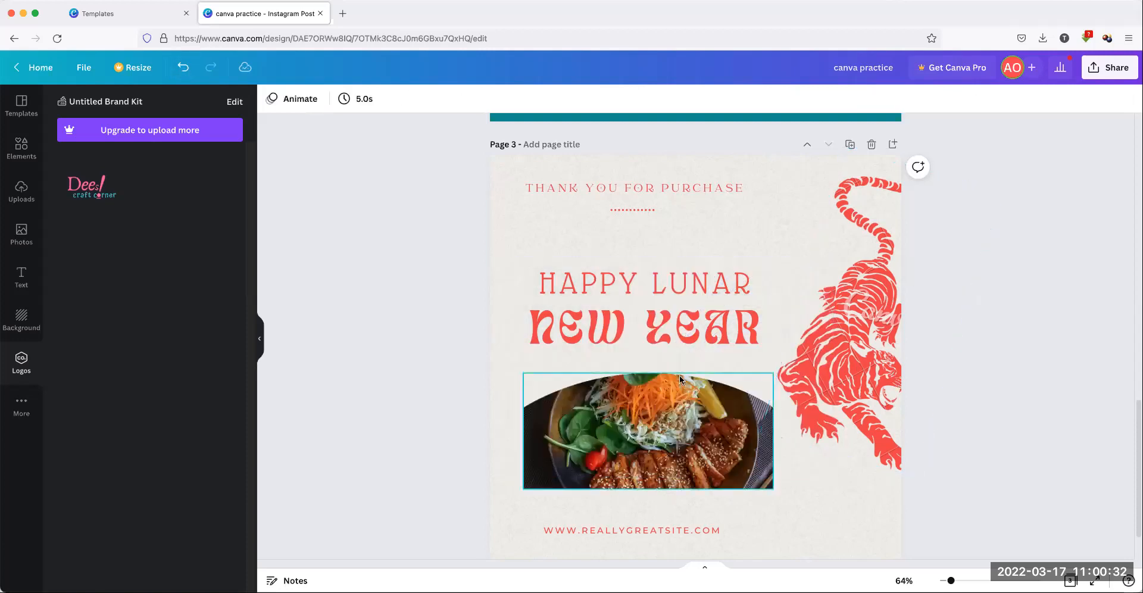
Open the text effects for the curved DEAR LAGOS heading on page 1
{"action": "scroll", "coordinate": [554, 415], "scroll_direction": "up", "scroll_amount": 10}
{"action": "scroll", "coordinate": [555, 414], "scroll_direction": "up", "scroll_amount": 8}
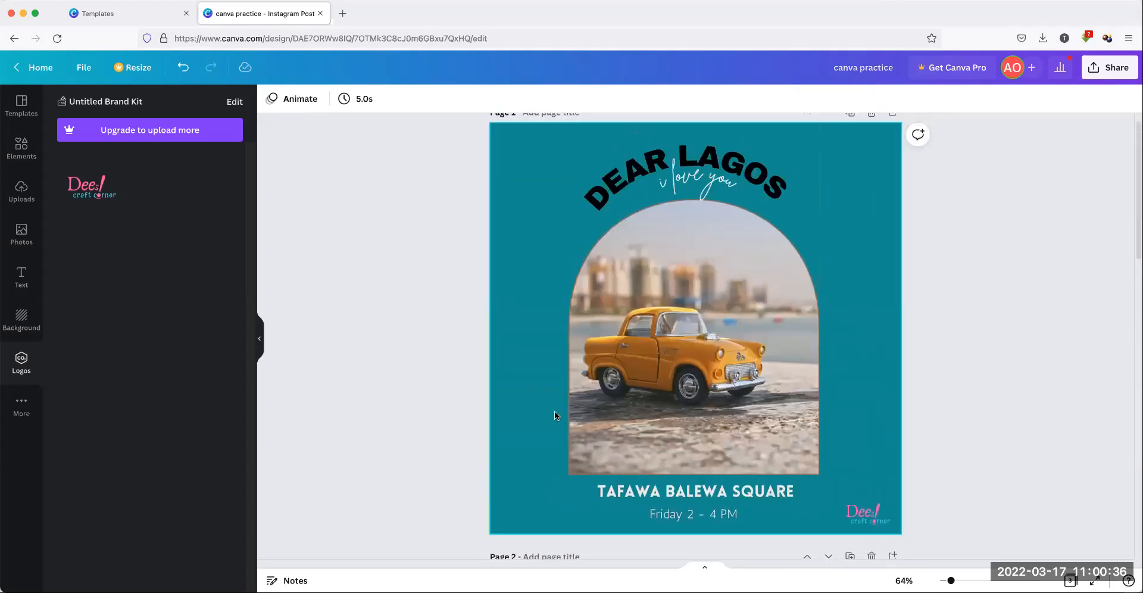
{"action": "scroll", "coordinate": [576, 389], "scroll_direction": "up", "scroll_amount": 1}
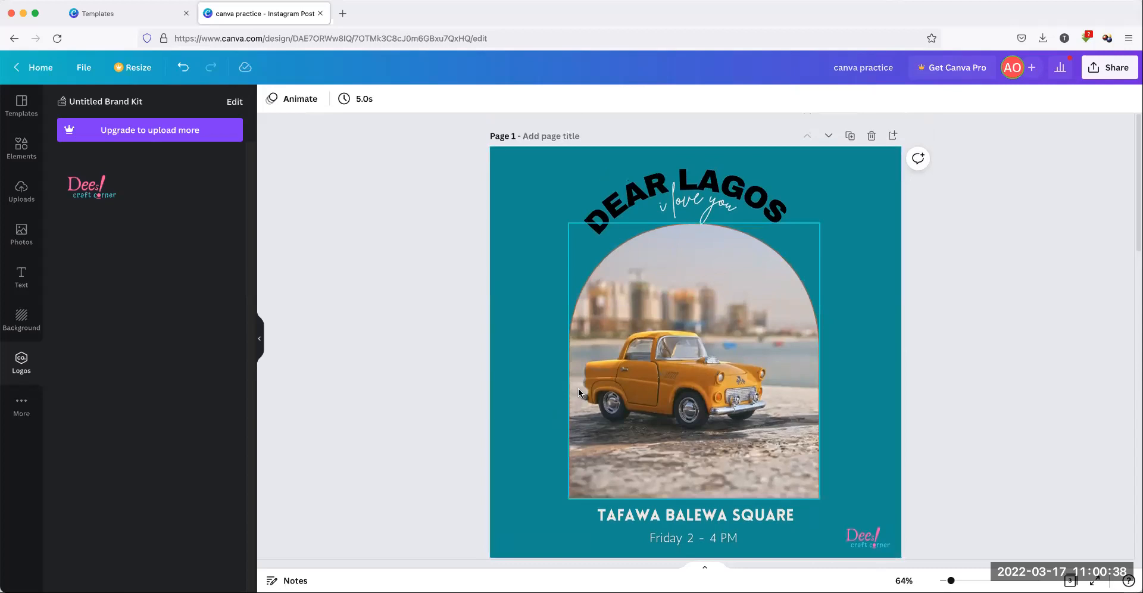
{"action": "left_click", "coordinate": [626, 202]}
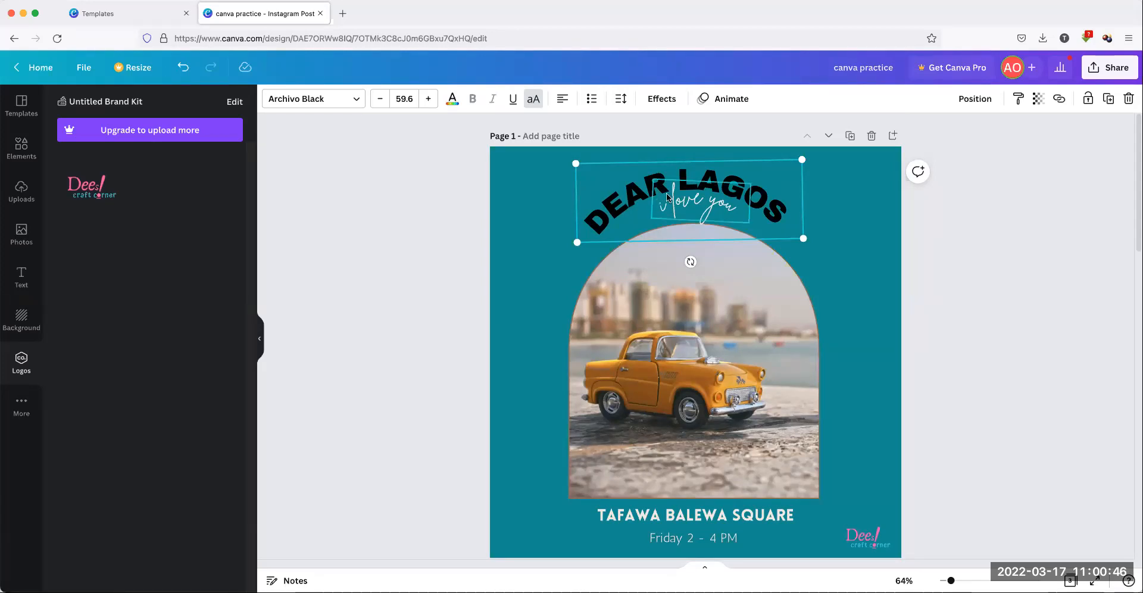
{"action": "left_click", "coordinate": [659, 102]}
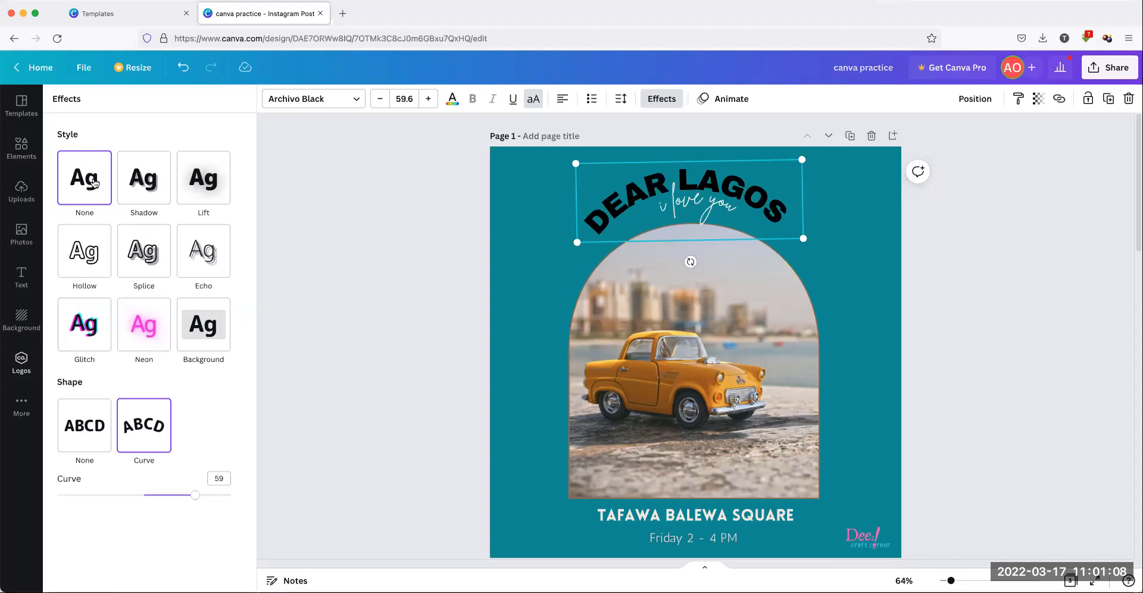
Try the Shadow and Lift effect styles on the DEAR LAGOS heading
{"action": "left_click", "coordinate": [145, 185]}
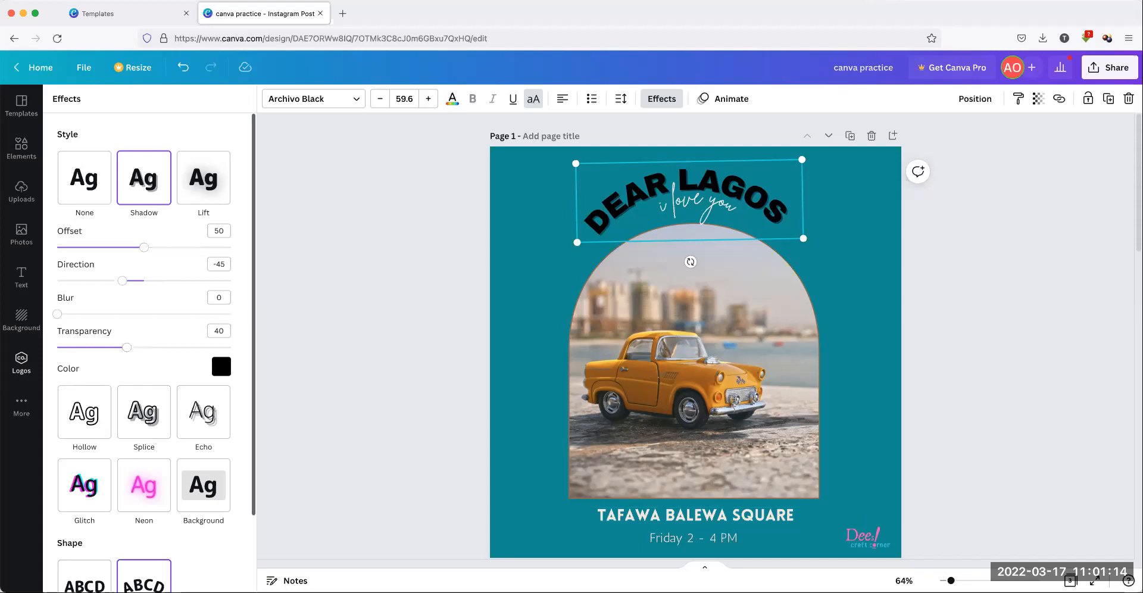
{"action": "scroll", "coordinate": [848, 530], "scroll_direction": "up", "scroll_amount": 5}
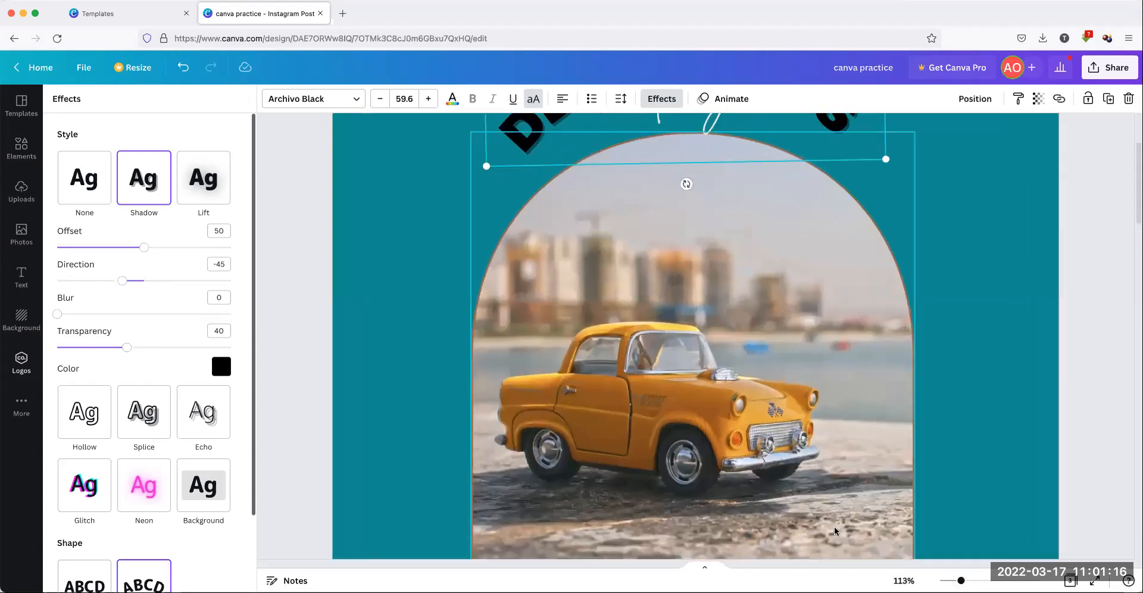
{"action": "scroll", "coordinate": [835, 525], "scroll_direction": "up", "scroll_amount": 2}
{"action": "scroll", "coordinate": [837, 524], "scroll_direction": "up", "scroll_amount": 2}
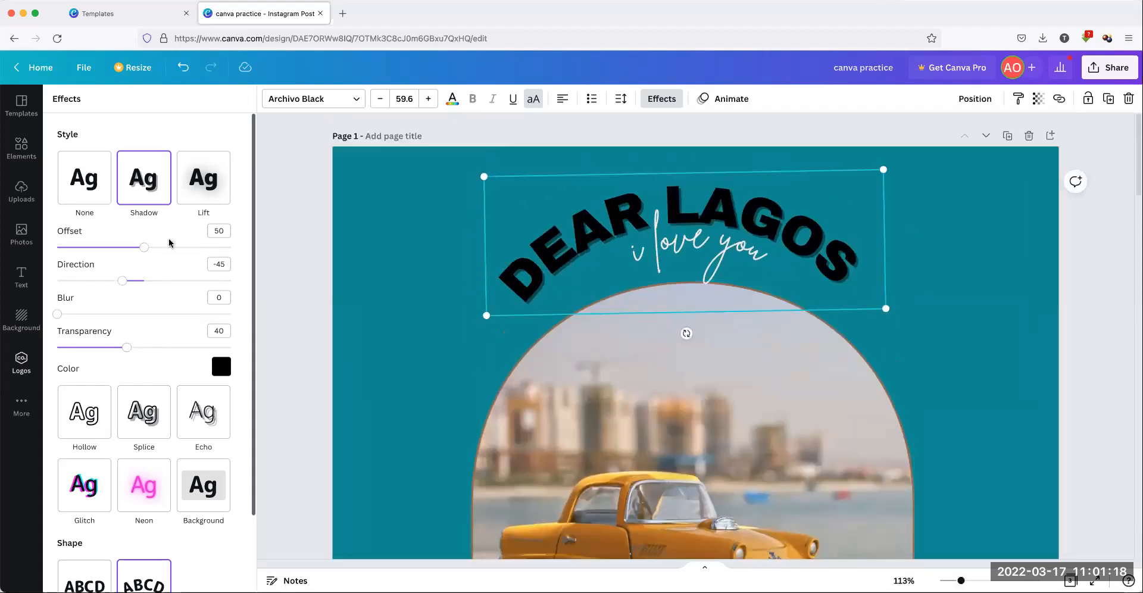
{"action": "left_click", "coordinate": [90, 180]}
{"action": "left_click", "coordinate": [143, 182]}
{"action": "left_click", "coordinate": [202, 190]}
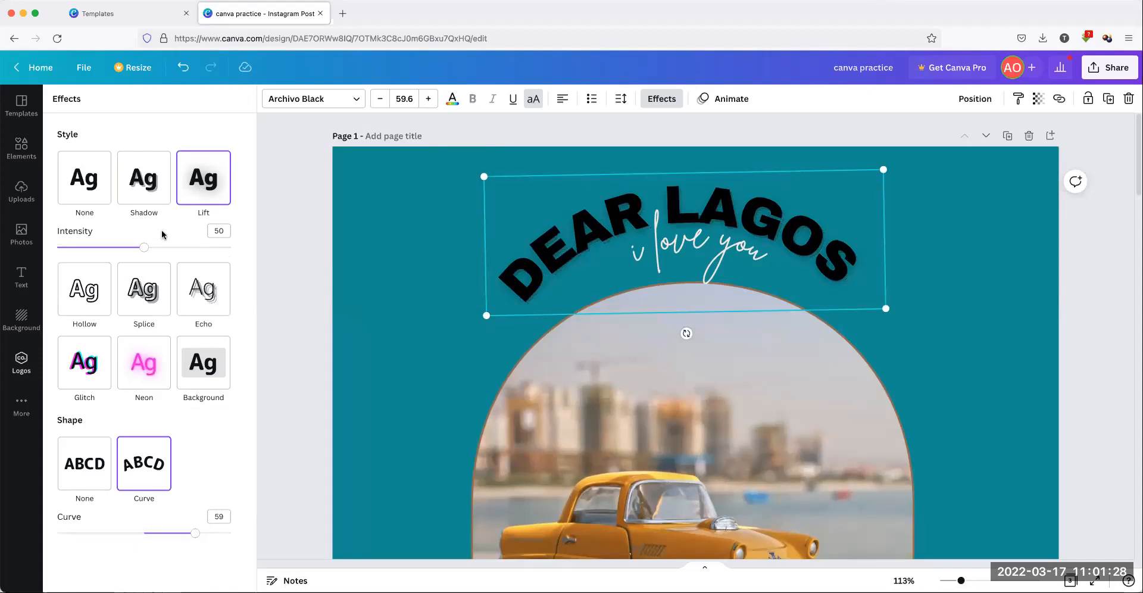
{"action": "mouse_move", "coordinate": [143, 251]}
{"action": "left_mouse_down"}
{"action": "mouse_move", "coordinate": [197, 247]}
{"action": "mouse_move", "coordinate": [128, 248]}
{"action": "mouse_move", "coordinate": [229, 253]}
{"action": "mouse_move", "coordinate": [145, 247]}
{"action": "left_mouse_up"}
Try the Hollow, Neon and Background styles on the DEAR LAGOS heading, and reset its style to None
{"action": "left_click", "coordinate": [76, 294]}
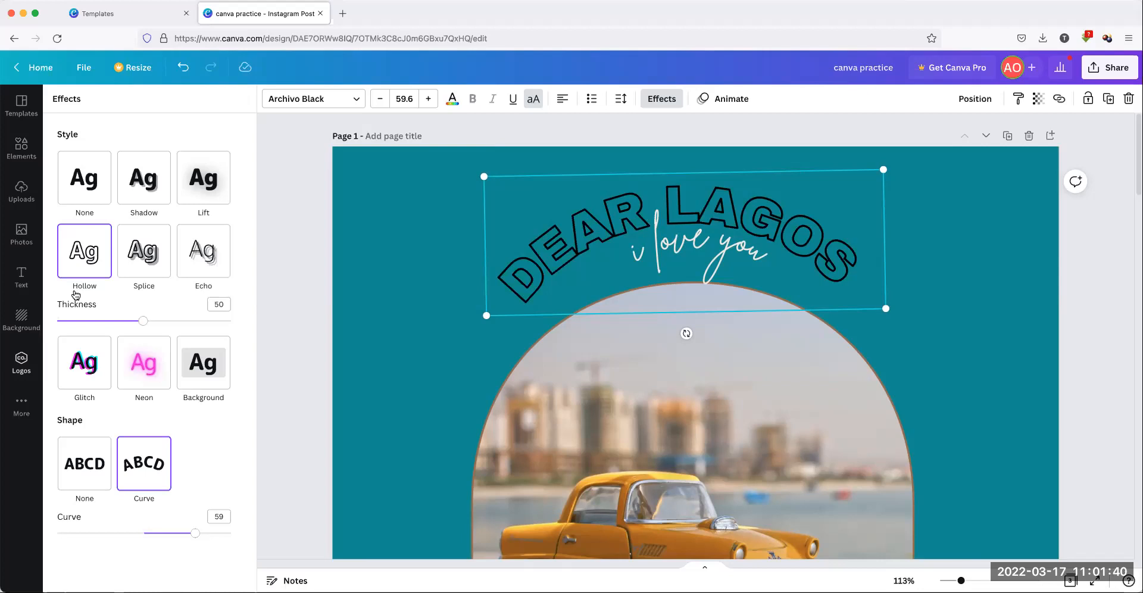
{"action": "left_click", "coordinate": [141, 367]}
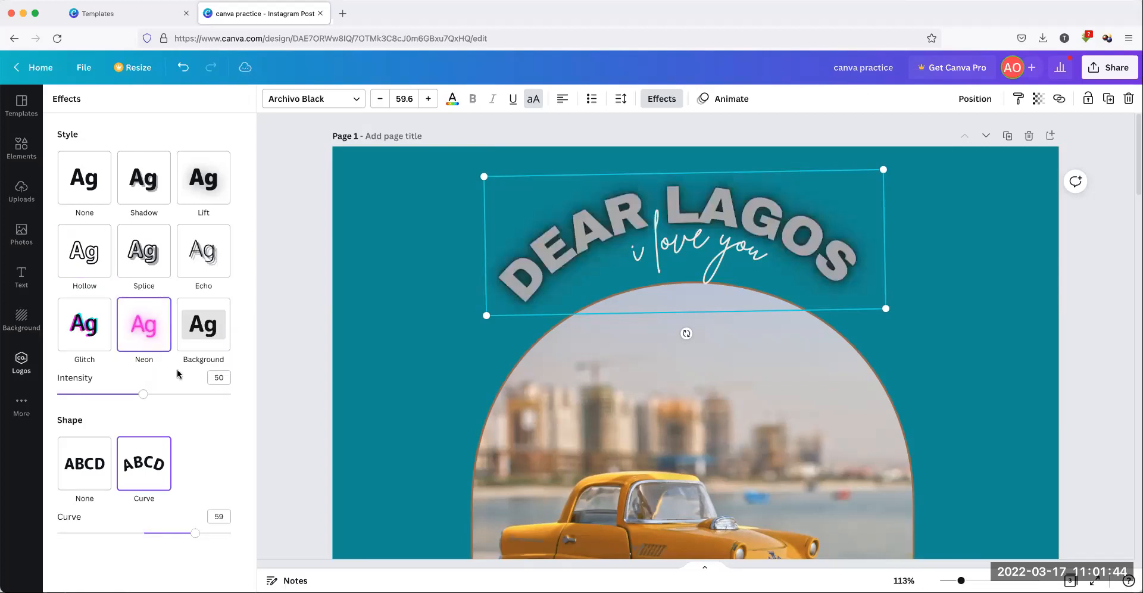
{"action": "left_click", "coordinate": [198, 338]}
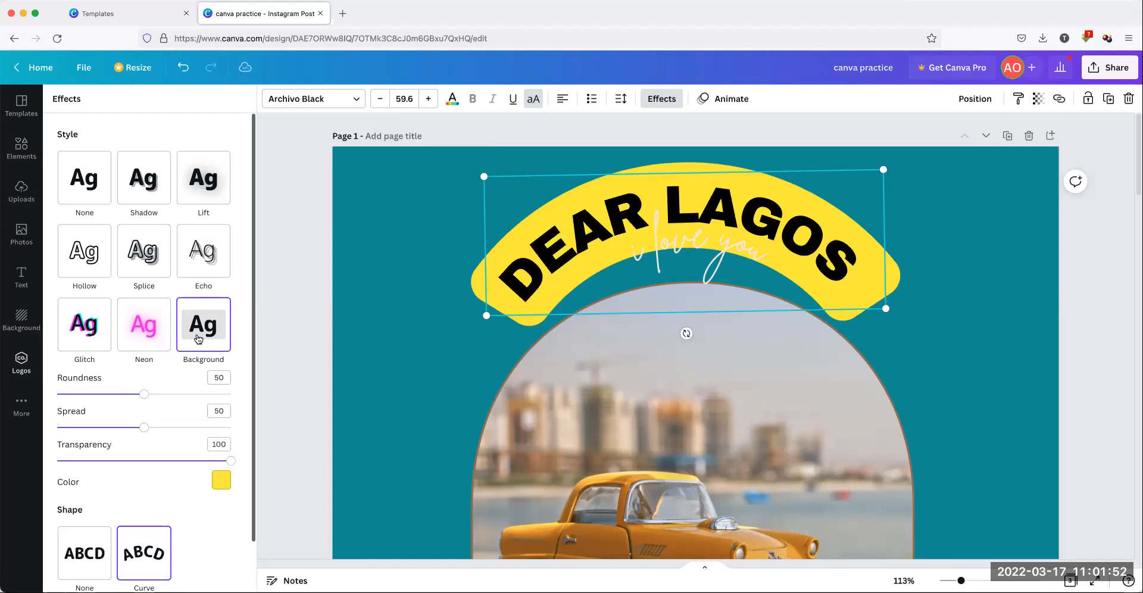
{"action": "scroll", "coordinate": [199, 338], "scroll_direction": "down", "scroll_amount": 2}
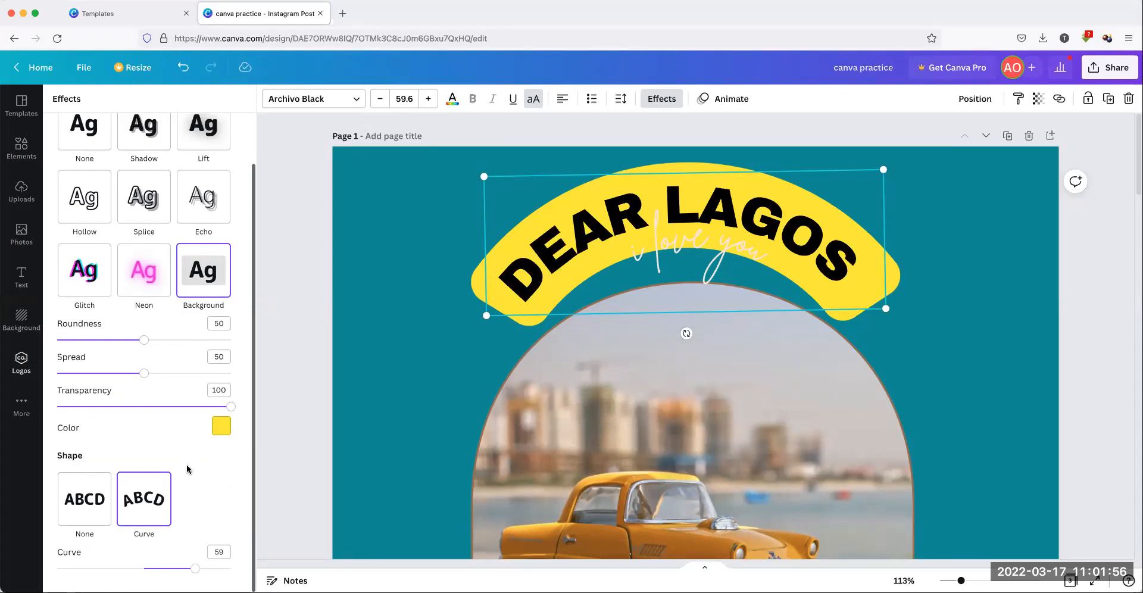
{"action": "scroll", "coordinate": [149, 411], "scroll_direction": "up", "scroll_amount": 1}
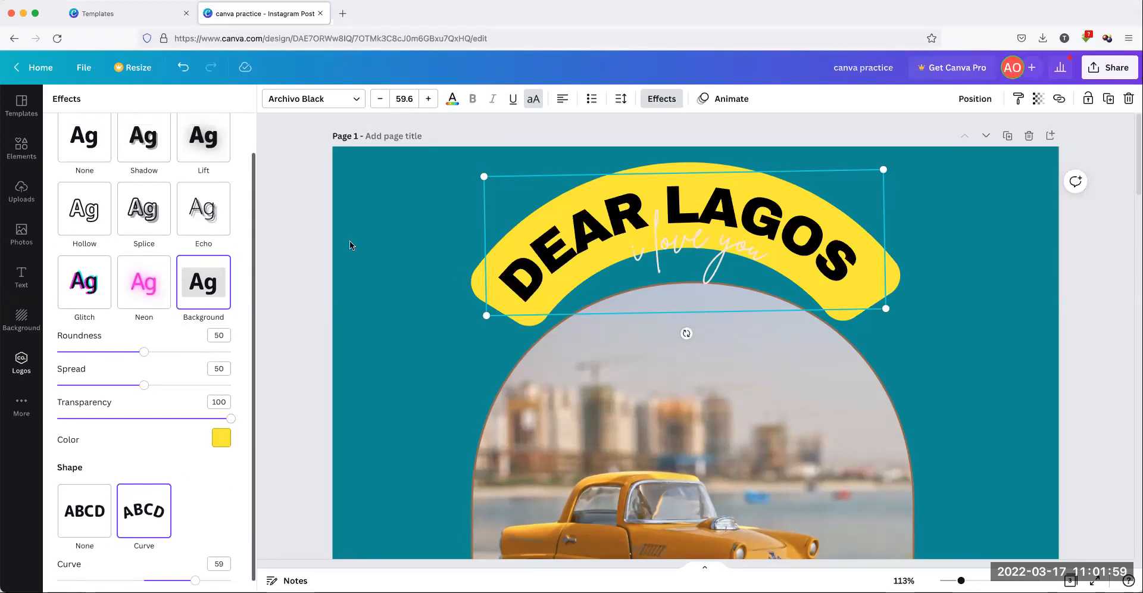
{"action": "left_click", "coordinate": [81, 143]}
Straighten the DEAR LAGOS heading, reapply the Curve shape and set the curve to 18
{"action": "left_click", "coordinate": [82, 435]}
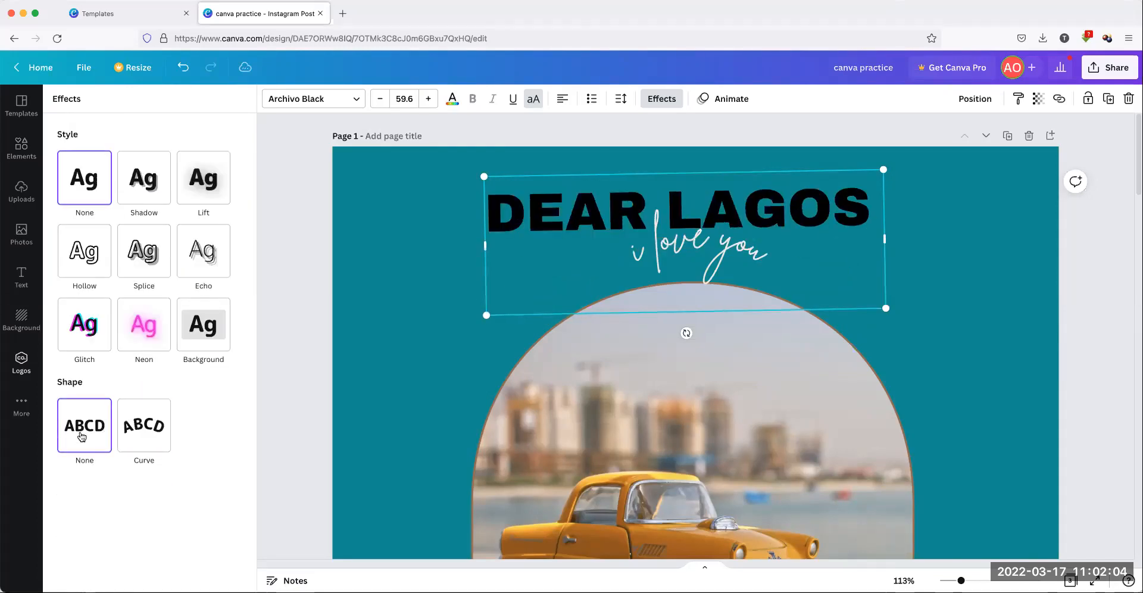
{"action": "left_click", "coordinate": [151, 436]}
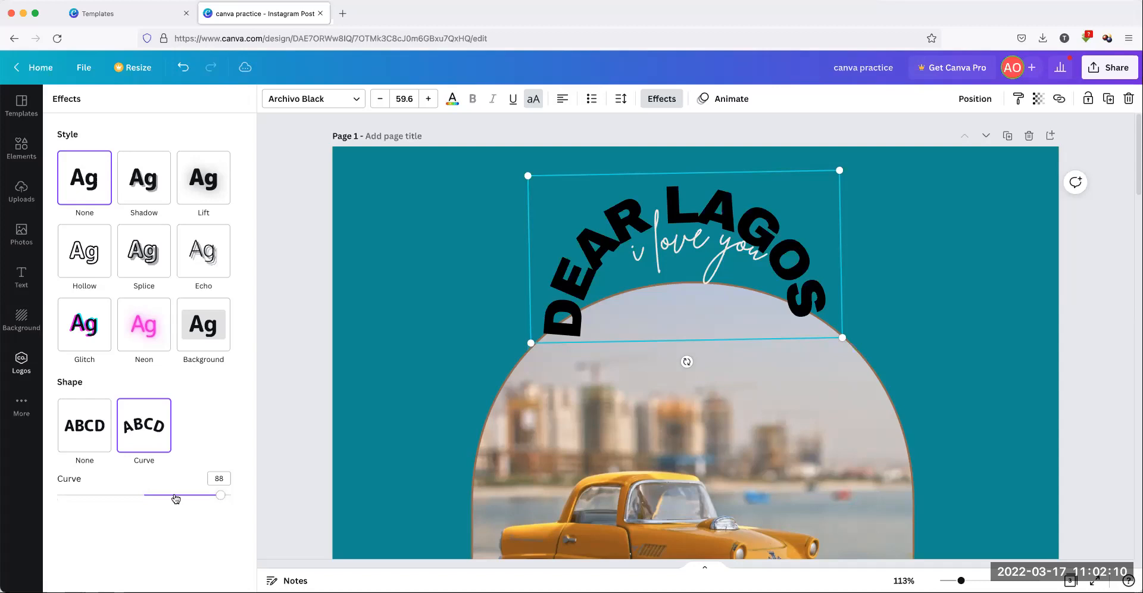
{"action": "left_click_drag", "start_coordinate": [219, 498], "coordinate": [167, 500]}
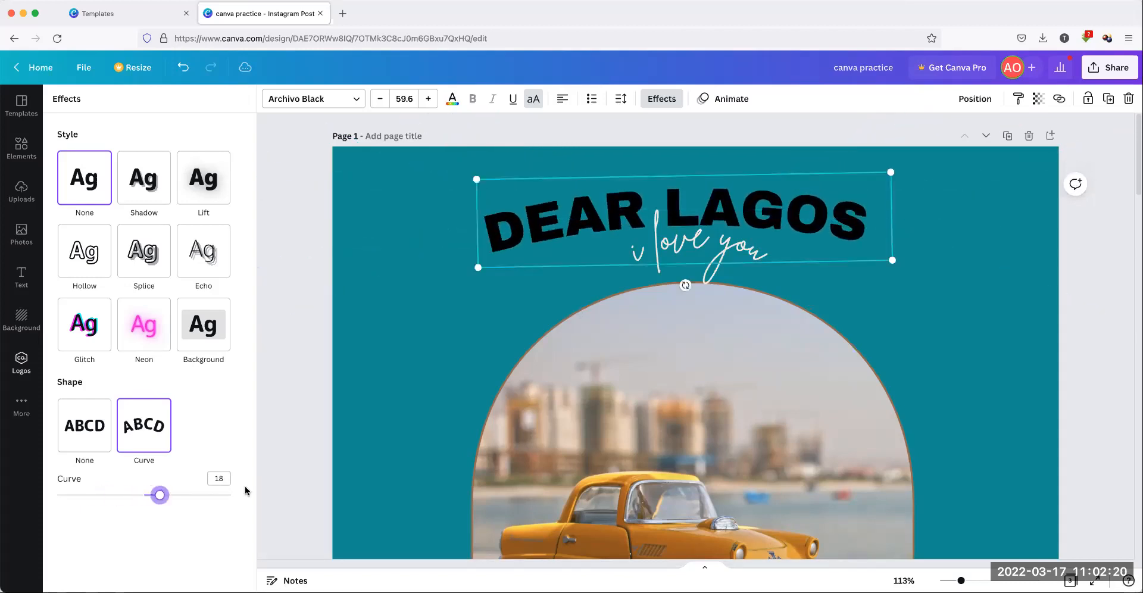
Move the "i love you" script text out from under the heading to the page's right side, beside the arch photo
{"action": "left_click", "coordinate": [675, 259]}
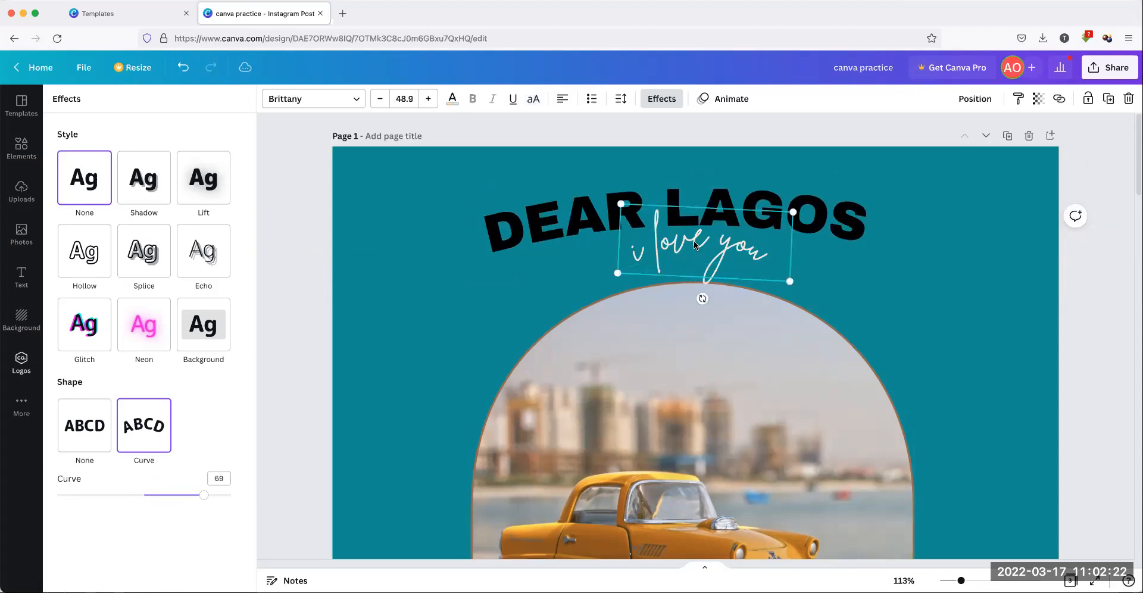
{"action": "left_click_drag", "start_coordinate": [791, 263], "coordinate": [1072, 384]}
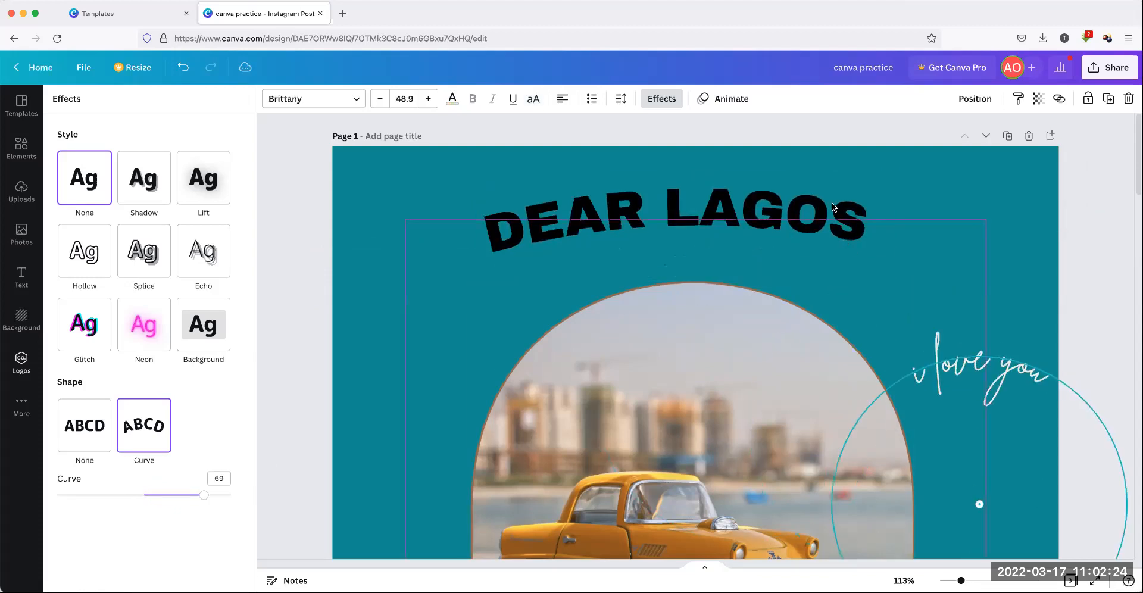
Lower the DEAR LAGOS heading to just above the photo arch and set its curve to 47
{"action": "left_click_drag", "start_coordinate": [833, 209], "coordinate": [842, 243]}
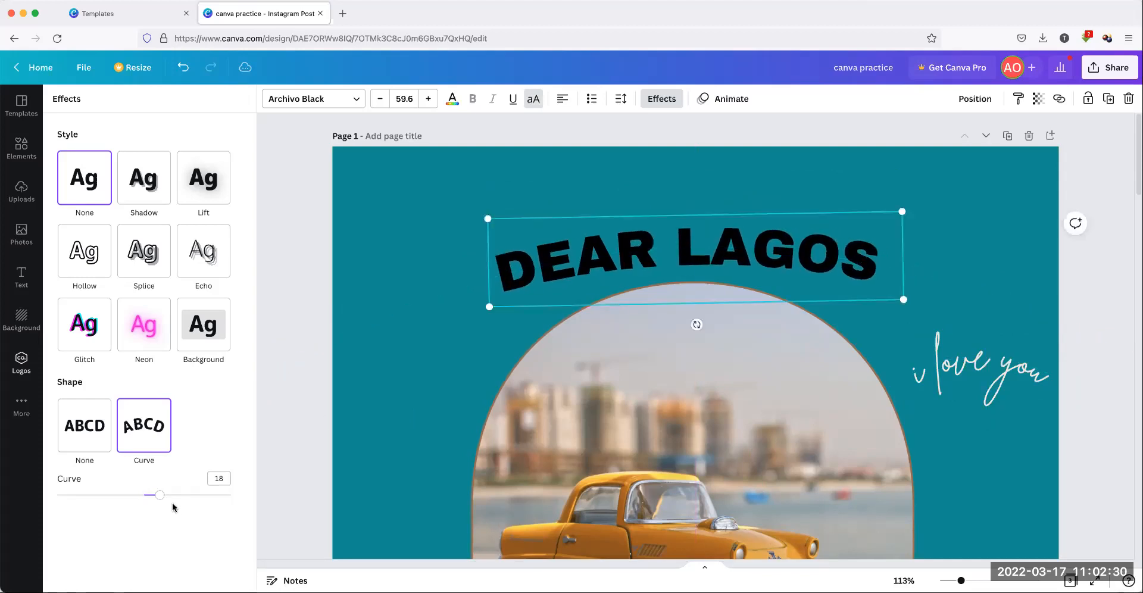
{"action": "left_click_drag", "start_coordinate": [159, 495], "coordinate": [185, 499]}
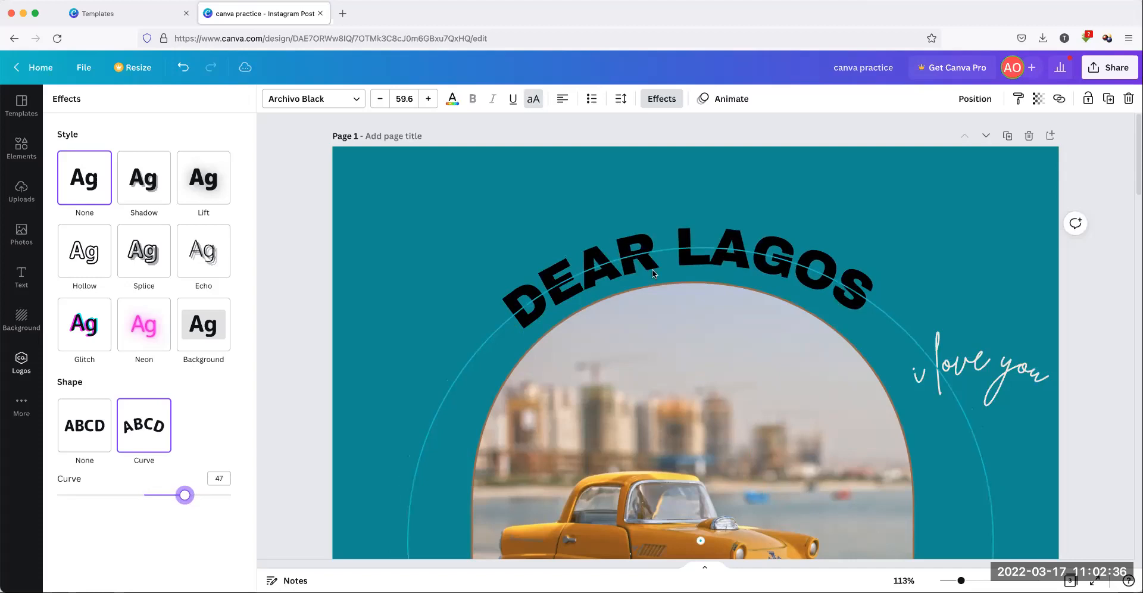
Shift the DEAR LAGOS heading slightly left over the arch and move the "i love you" script text directly beneath it
{"action": "left_click_drag", "start_coordinate": [705, 236], "coordinate": [695, 236]}
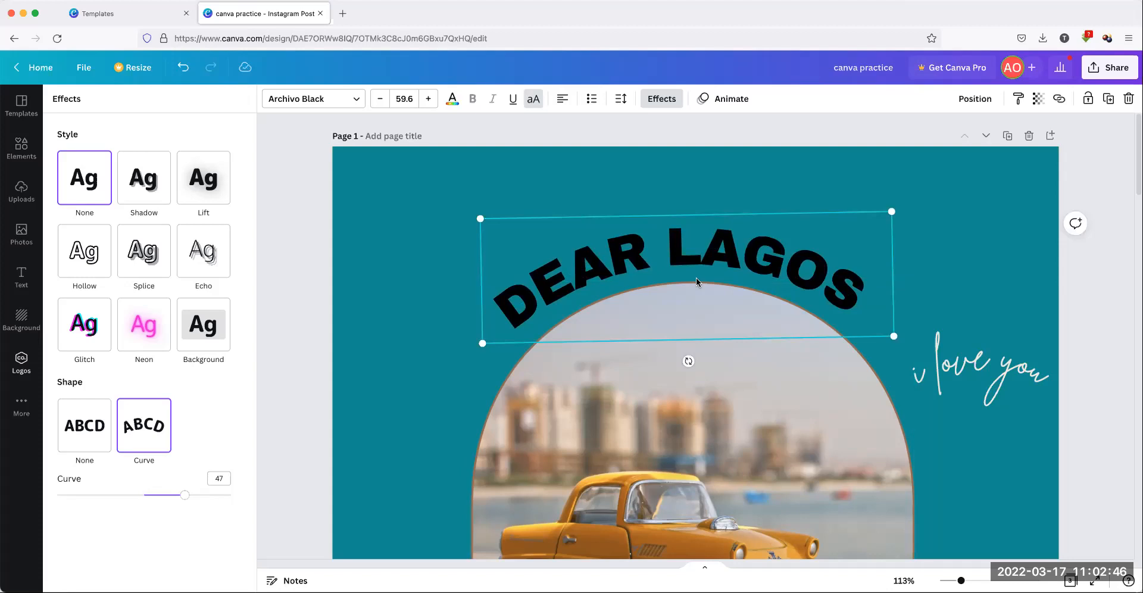
{"action": "left_click_drag", "start_coordinate": [952, 364], "coordinate": [671, 301]}
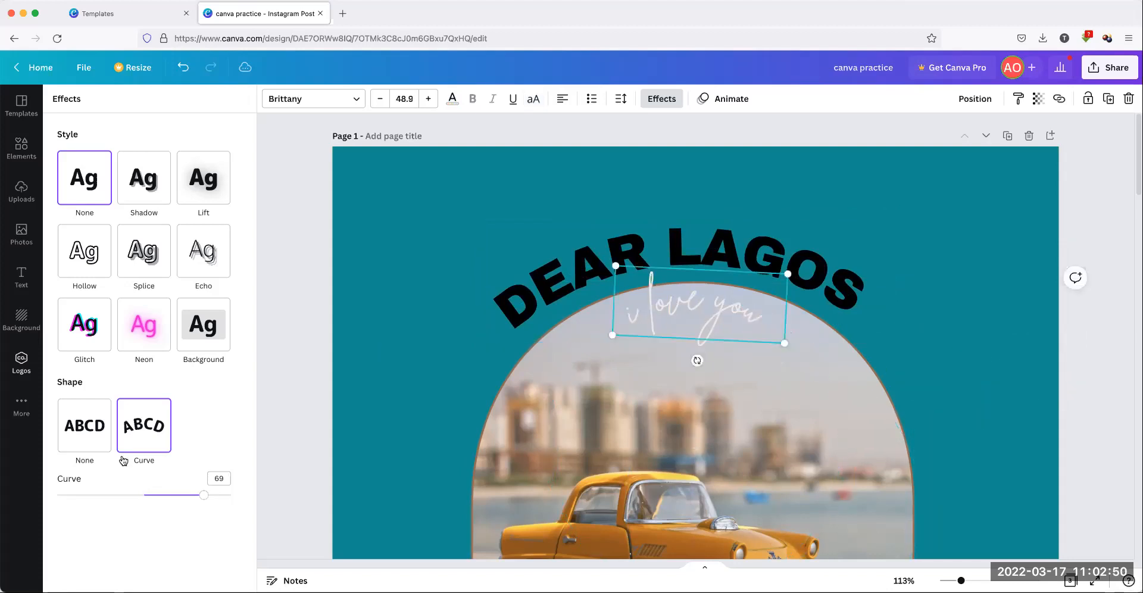
Remove the Curve shape from the "i love you" script text and rotate the text level
{"action": "left_click_drag", "start_coordinate": [204, 494], "coordinate": [160, 495]}
{"action": "left_click", "coordinate": [70, 418]}
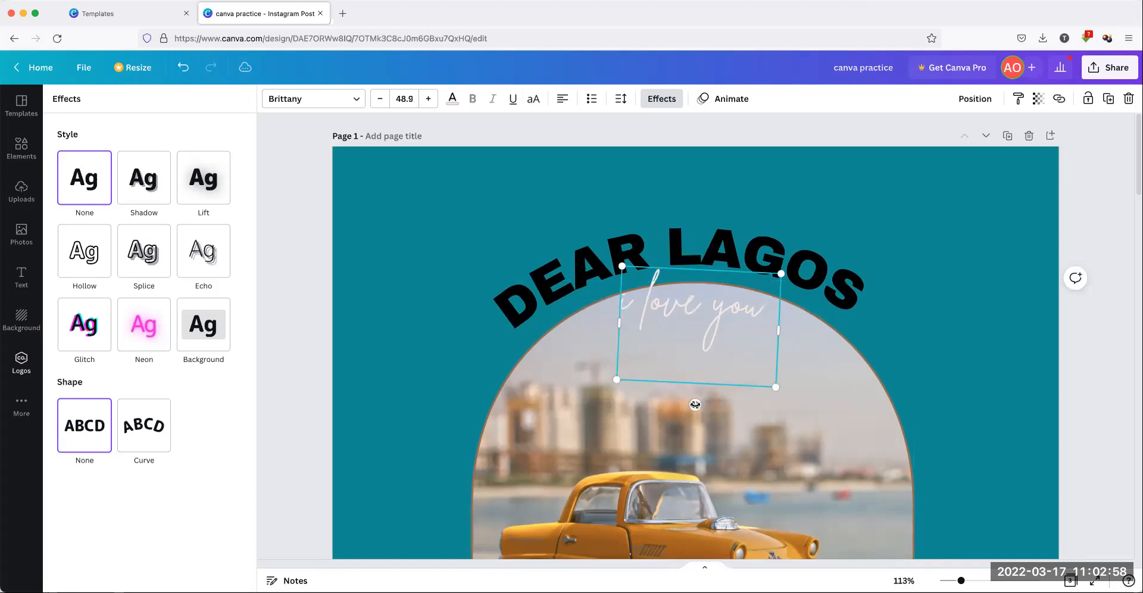
{"action": "left_click_drag", "start_coordinate": [696, 404], "coordinate": [699, 402]}
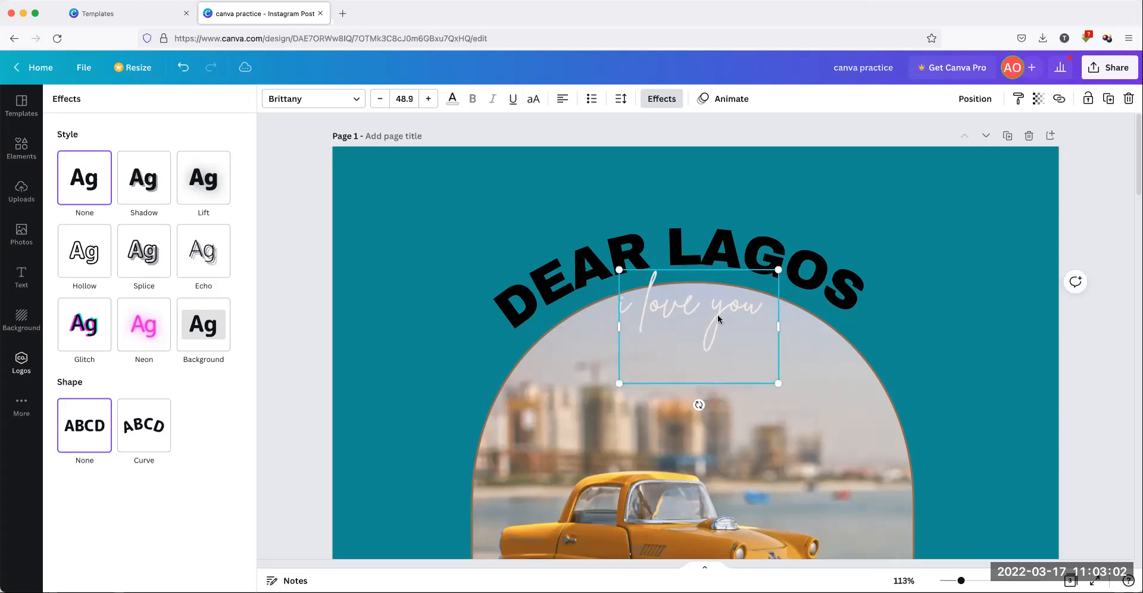
Raise the DEAR LAGOS heading close to the page's upper edge and move the "i love you" text up between the heading and the arch
{"action": "left_click", "coordinate": [717, 233]}
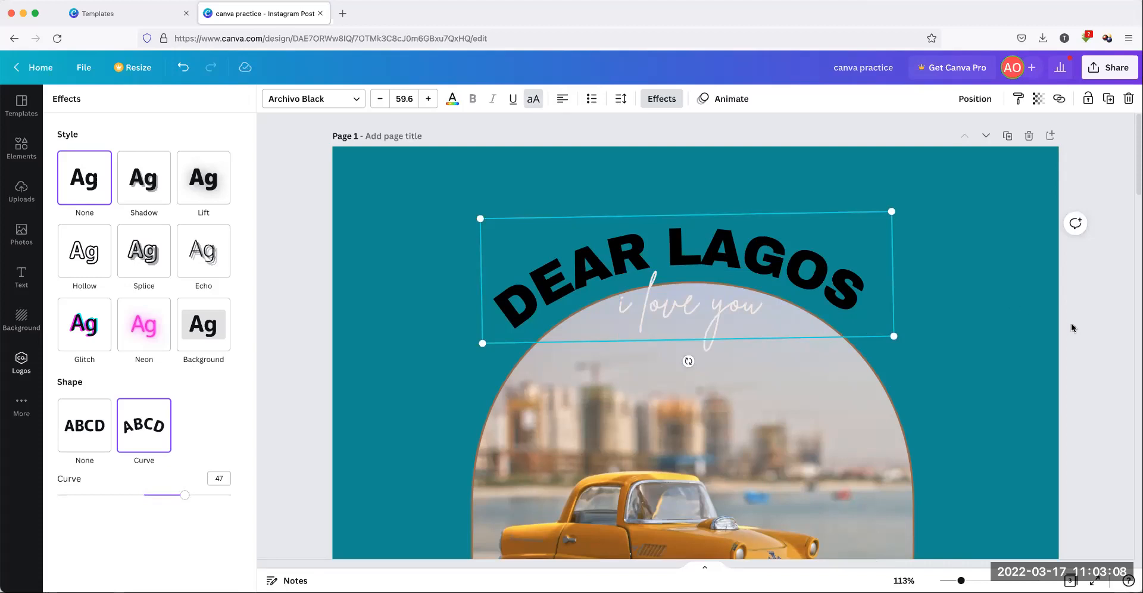
{"action": "left_click", "coordinate": [751, 309]}
{"action": "left_click", "coordinate": [751, 313]}
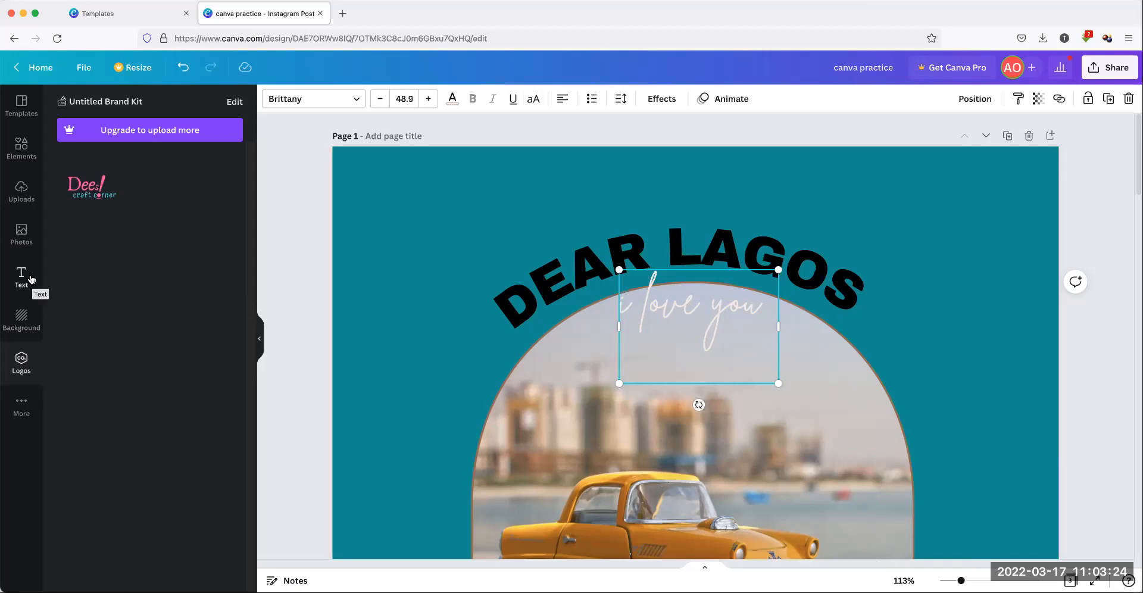
{"action": "left_click", "coordinate": [21, 149]}
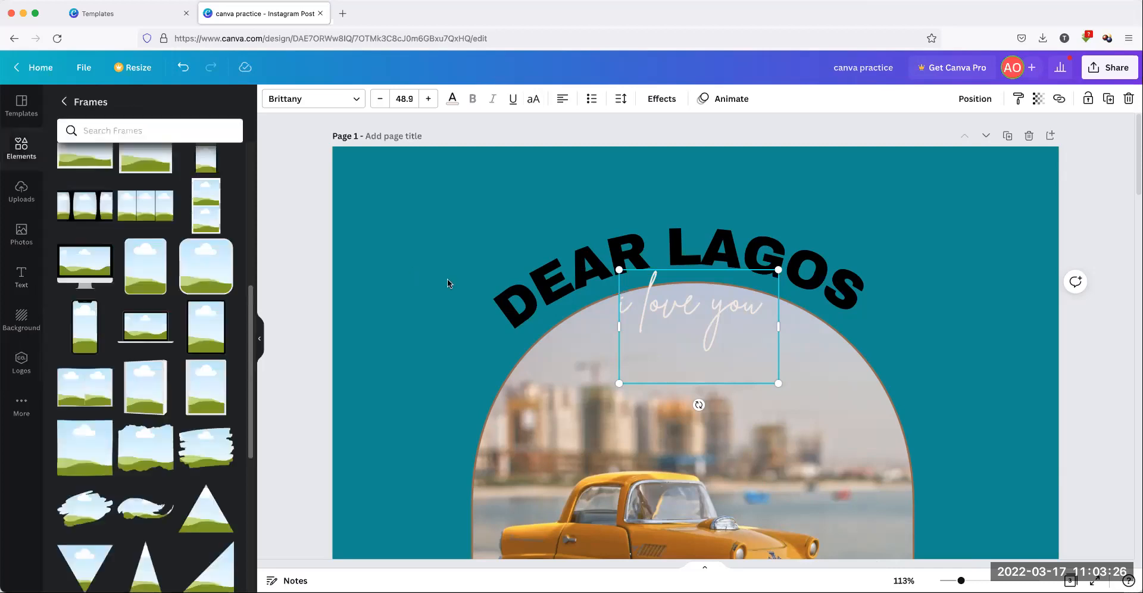
{"action": "left_click_drag", "start_coordinate": [737, 244], "coordinate": [741, 173]}
{"action": "left_click", "coordinate": [726, 318]}
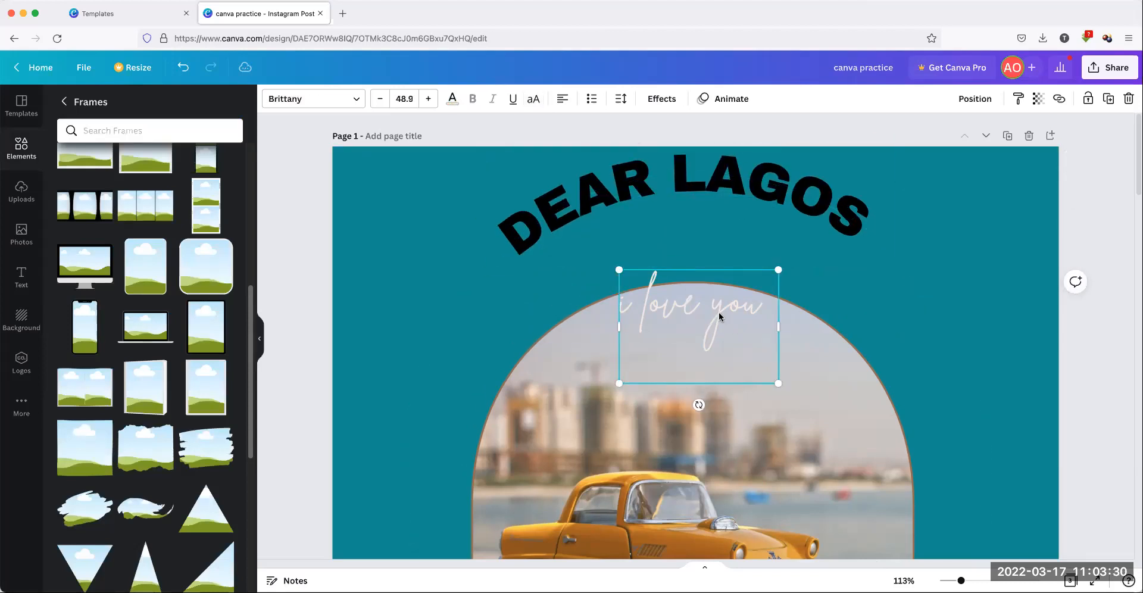
{"action": "left_click_drag", "start_coordinate": [724, 304], "coordinate": [727, 266]}
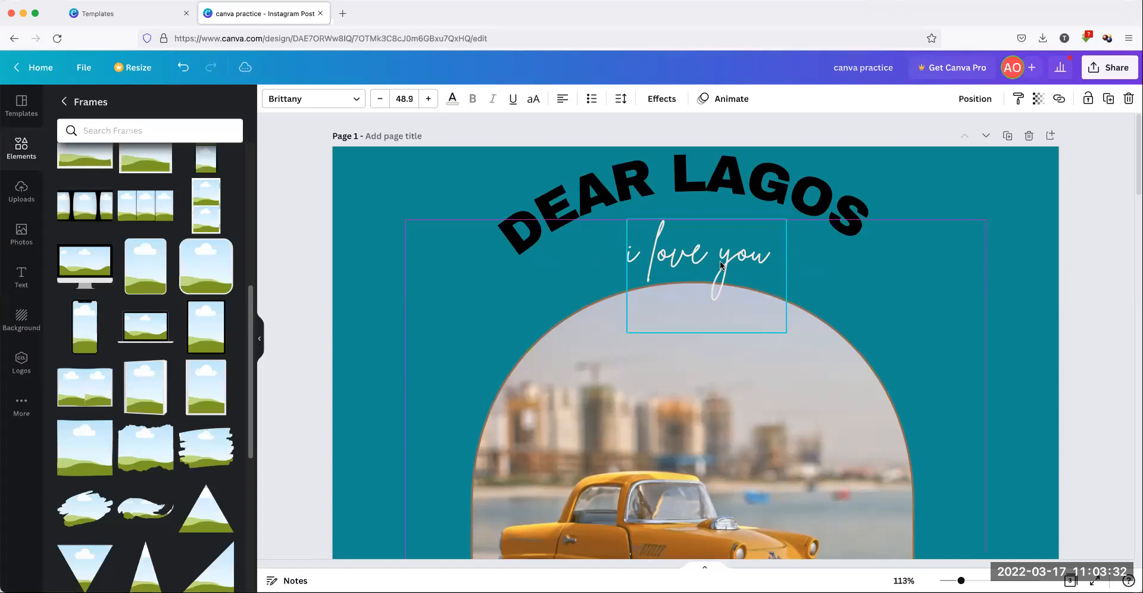
Try replacing the "i love you" script text with "Dear Lagos" and widen its text box to fit one line
{"action": "double_click", "coordinate": [684, 255]}
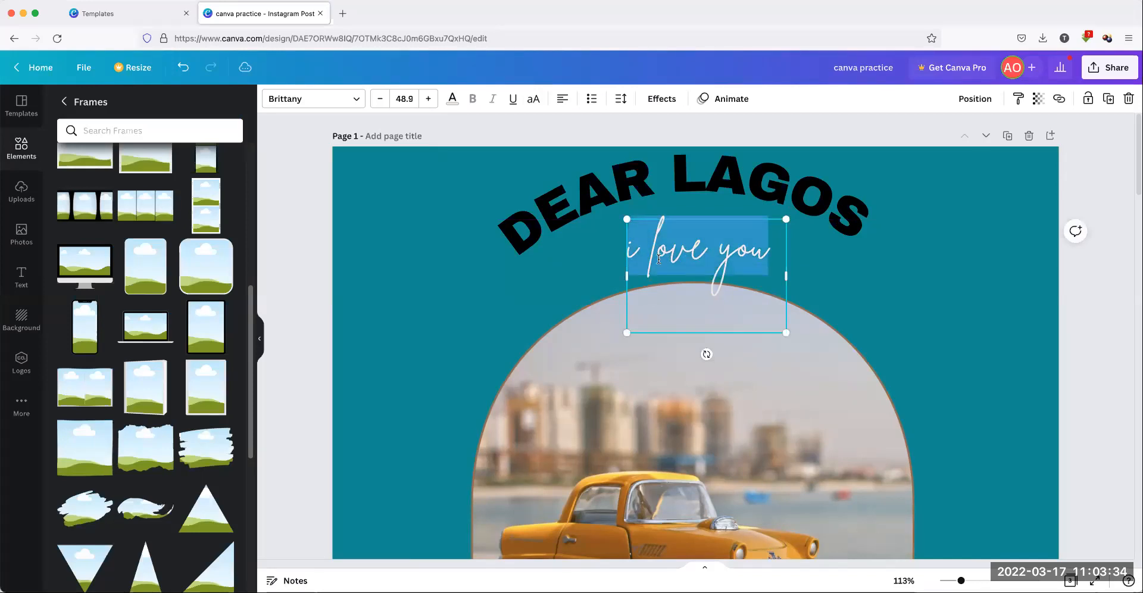
{"action": "type", "text": "Dear Lagos"}
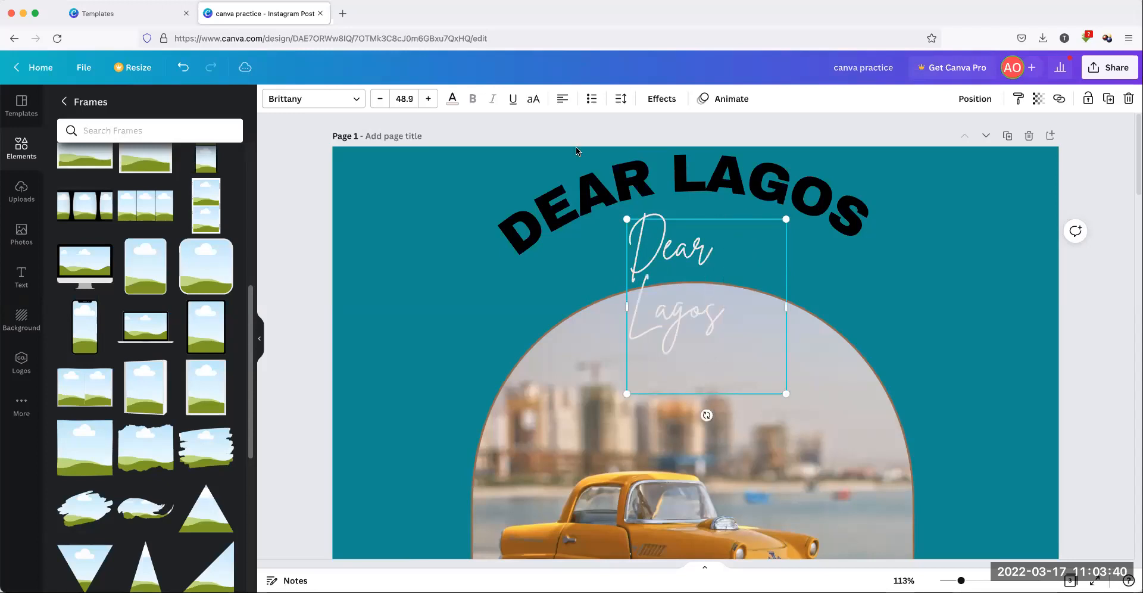
{"action": "left_click_drag", "start_coordinate": [830, 295], "coordinate": [882, 295]}
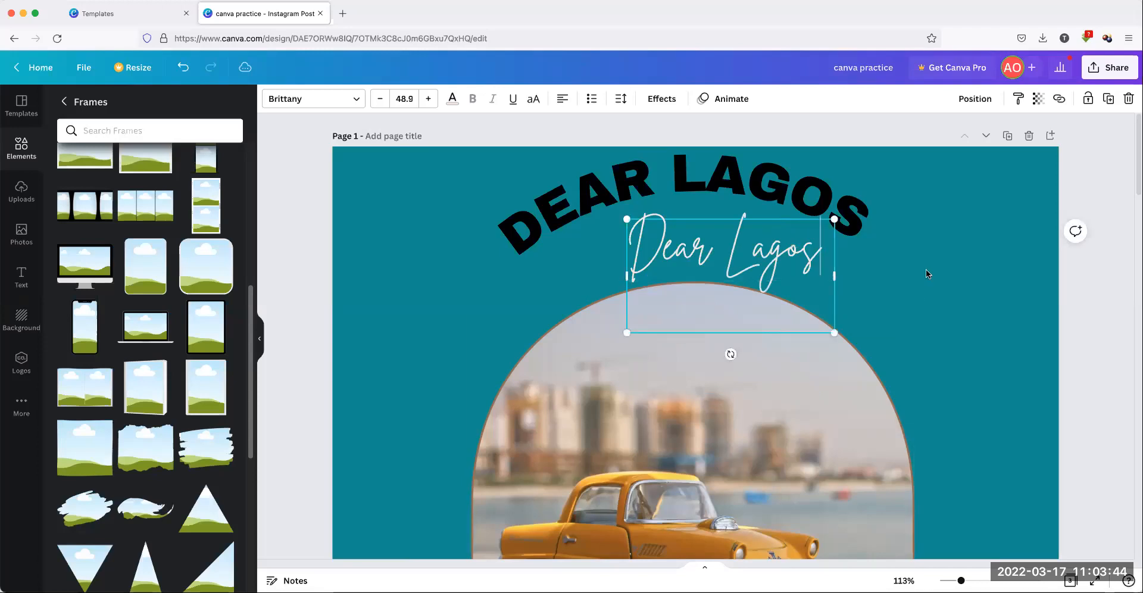
Try the script "Dear Lagos" text at font size 54.9 and widen its box to keep it on one line
{"action": "left_click", "coordinate": [429, 98]}
{"action": "left_click", "coordinate": [429, 98]}
{"action": "left_click", "coordinate": [430, 99]}
{"action": "left_click", "coordinate": [430, 98]}
{"action": "left_click", "coordinate": [430, 98]}
{"action": "left_click", "coordinate": [430, 99]}
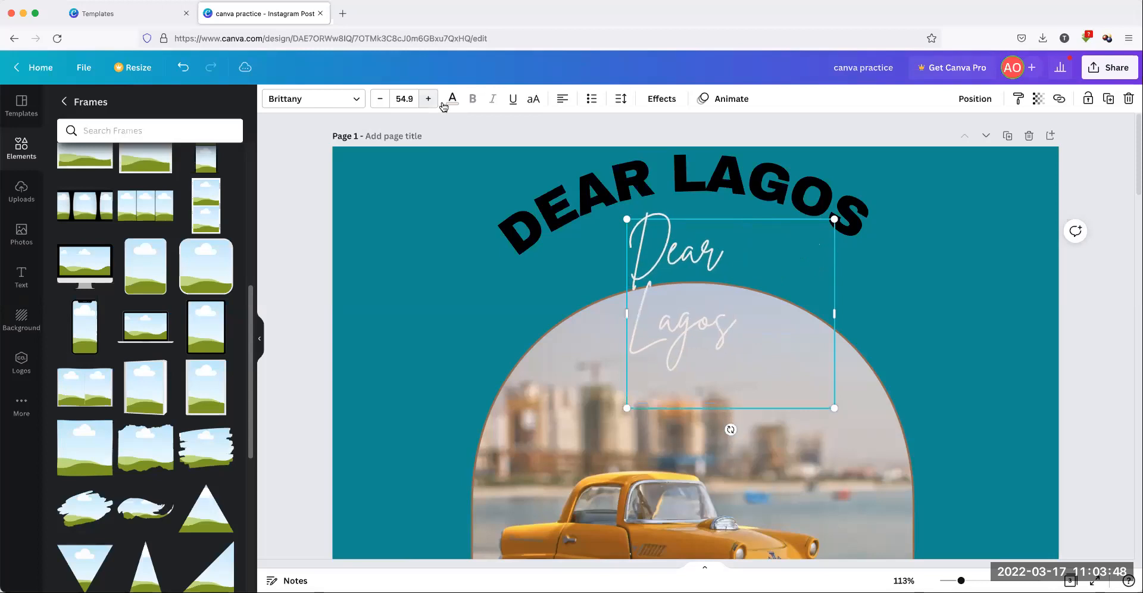
{"action": "left_click_drag", "start_coordinate": [834, 313], "coordinate": [869, 313]}
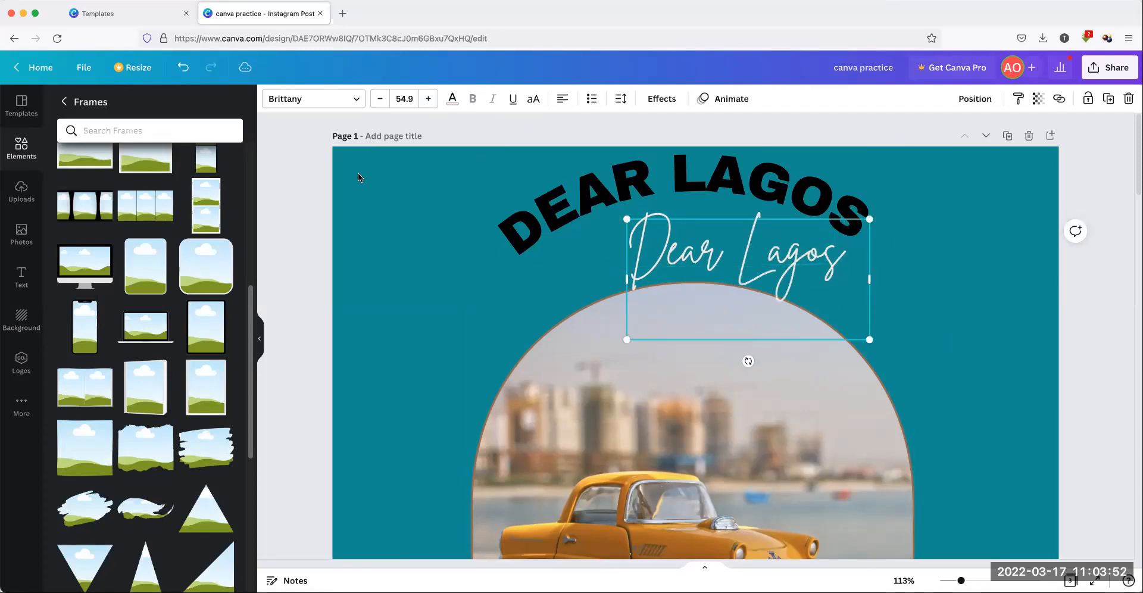
Undo the script text's widening, font size increase and rewording, back to "i love you"
{"action": "left_click", "coordinate": [184, 67]}
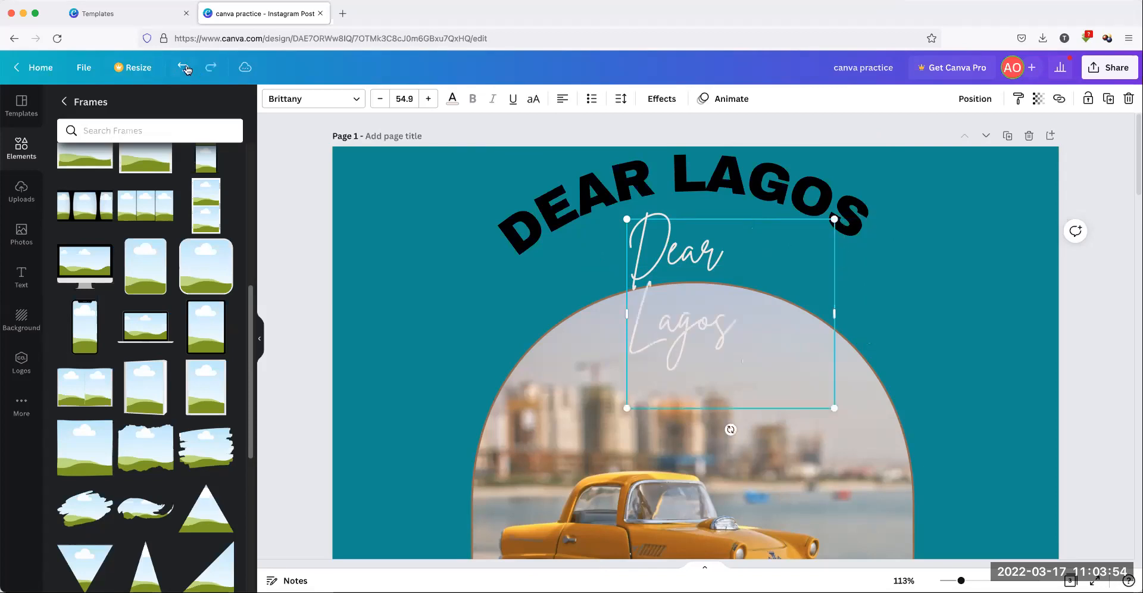
{"action": "left_click", "coordinate": [184, 67]}
{"action": "left_click", "coordinate": [184, 67]}
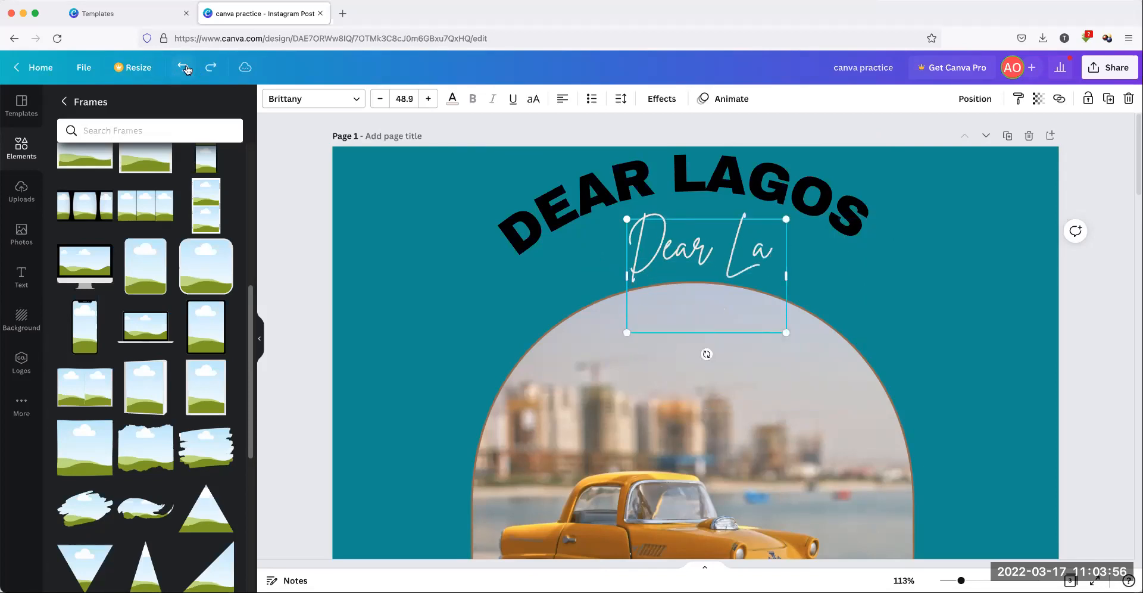
{"action": "left_click", "coordinate": [184, 67]}
{"action": "left_click", "coordinate": [184, 68]}
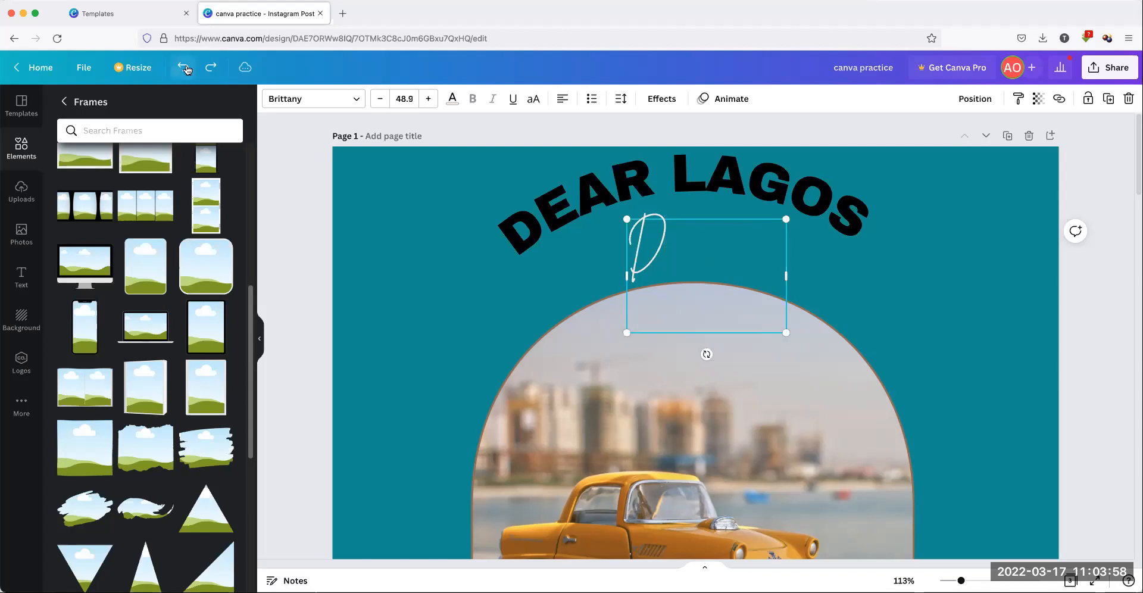
{"action": "left_click", "coordinate": [183, 67]}
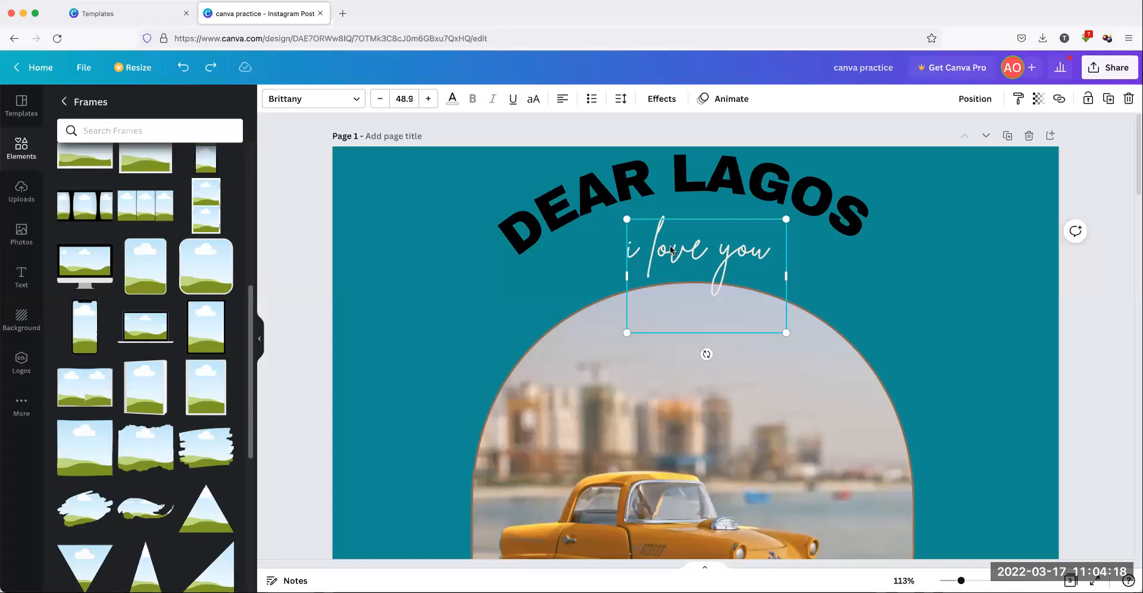
Apply the Curve shape to the "i love you" script text and set its curve to 56
{"action": "left_click", "coordinate": [662, 101]}
{"action": "left_click", "coordinate": [144, 425]}
{"action": "mouse_move", "coordinate": [187, 495]}
{"action": "left_mouse_down"}
{"action": "mouse_move", "coordinate": [230, 495]}
{"action": "mouse_move", "coordinate": [192, 497]}
{"action": "left_mouse_up"}
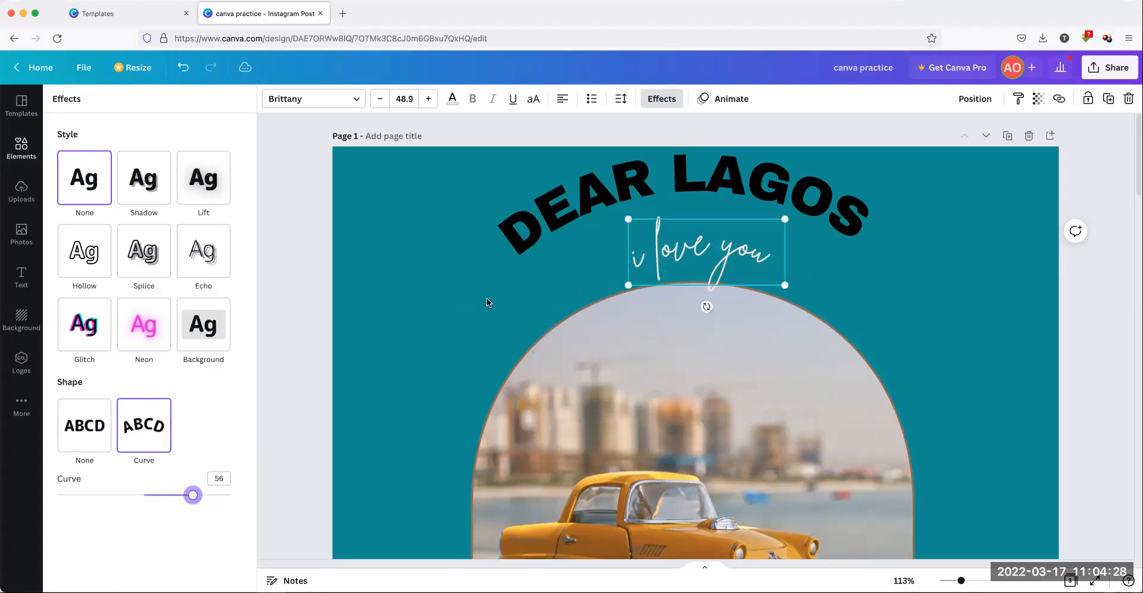
Center the curved "i love you" text between the heading and the arch, and lower the DEAR LAGOS heading slightly towards it
{"action": "mouse_move", "coordinate": [712, 246]}
{"action": "left_mouse_down"}
{"action": "mouse_move", "coordinate": [701, 246]}
{"action": "mouse_move", "coordinate": [704, 260]}
{"action": "mouse_move", "coordinate": [707, 234]}
{"action": "left_mouse_up"}
{"action": "left_click_drag", "start_coordinate": [708, 231], "coordinate": [709, 230]}
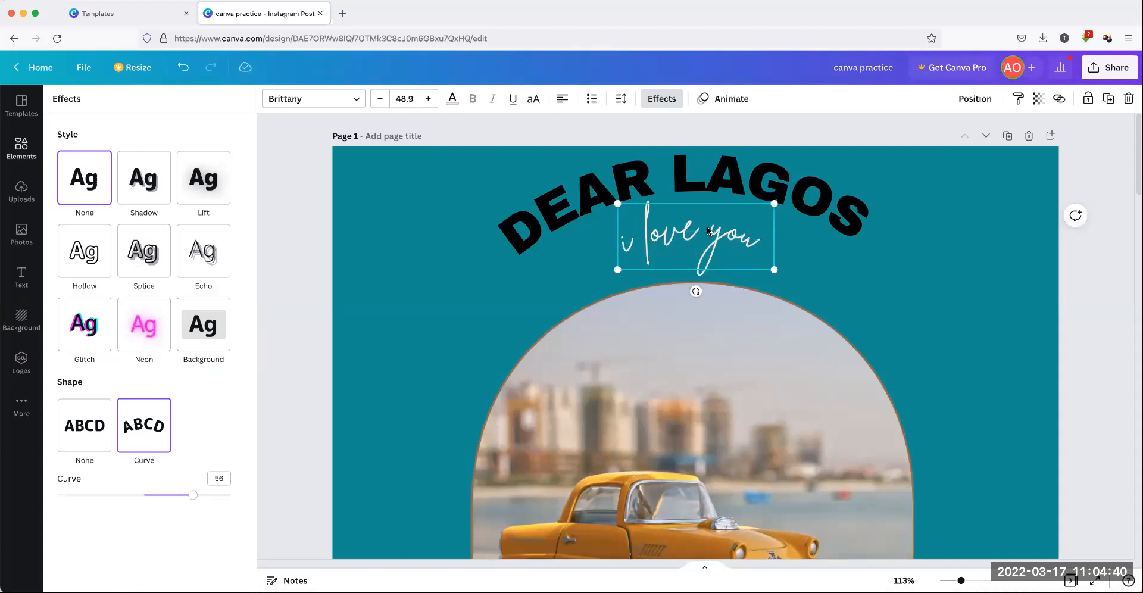
{"action": "mouse_move", "coordinate": [708, 231]}
{"action": "left_mouse_down"}
{"action": "mouse_move", "coordinate": [706, 255]}
{"action": "mouse_move", "coordinate": [708, 245]}
{"action": "left_mouse_up"}
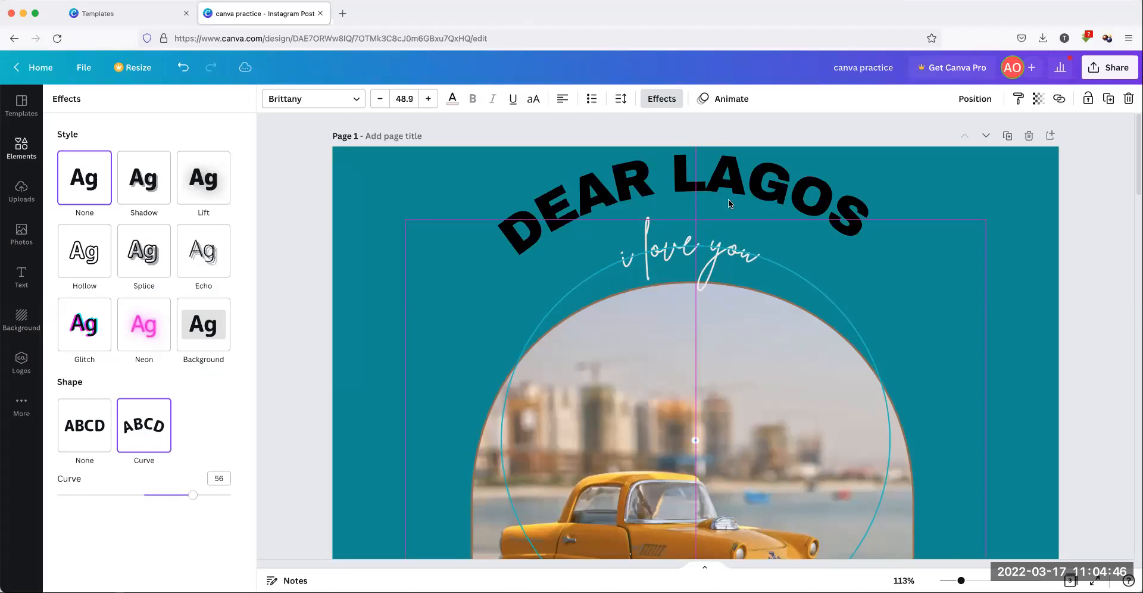
{"action": "left_click_drag", "start_coordinate": [745, 172], "coordinate": [744, 181]}
{"action": "left_click", "coordinate": [976, 293]}
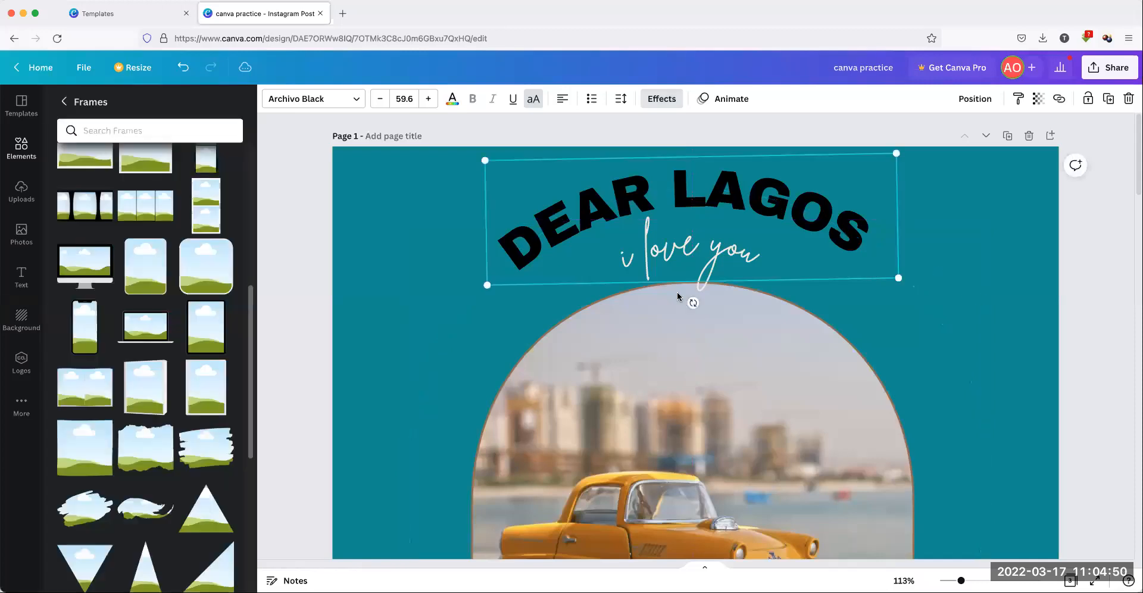
{"action": "left_click", "coordinate": [928, 470]}
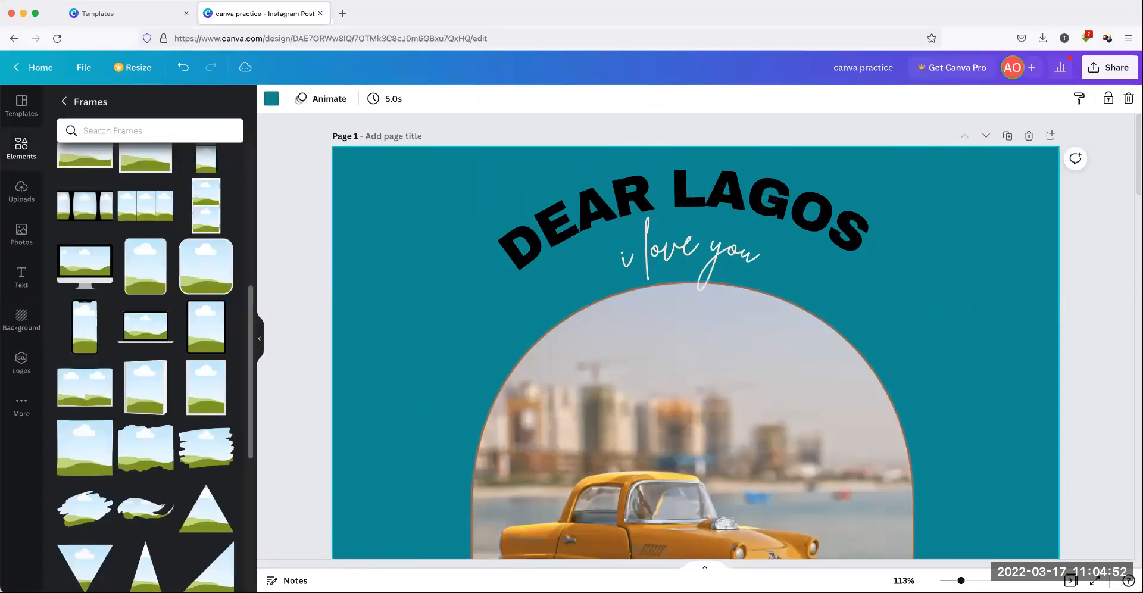
Move the "i love you" text aside to the arch's right edge and lower the DEAR LAGOS heading to just above the arch
{"action": "left_click_drag", "start_coordinate": [960, 580], "coordinate": [952, 580]}
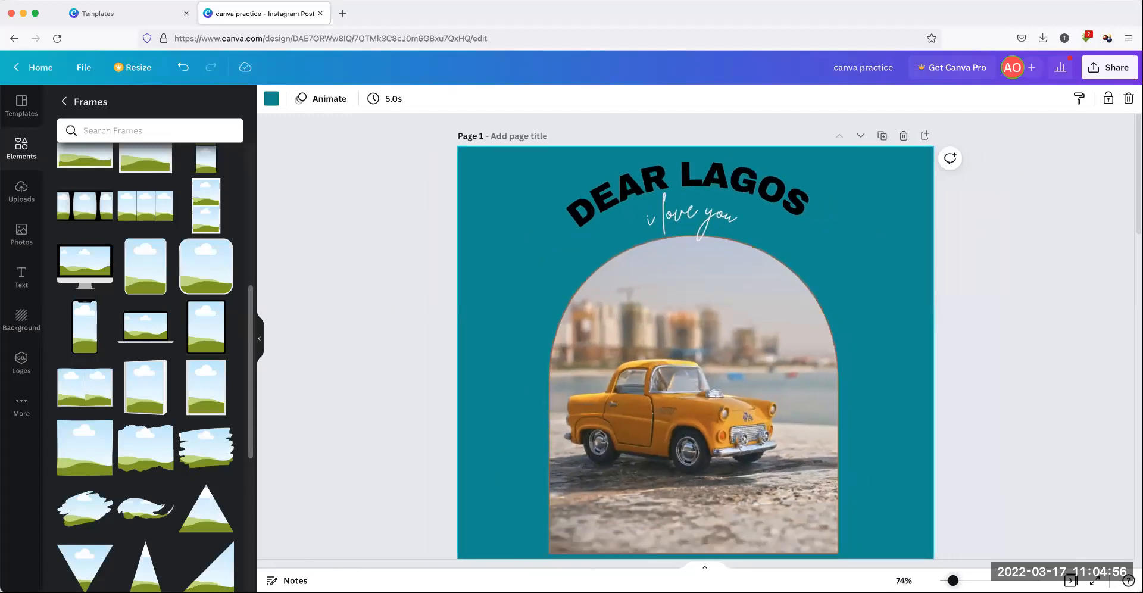
{"action": "scroll", "coordinate": [916, 496], "scroll_direction": "down", "scroll_amount": 2}
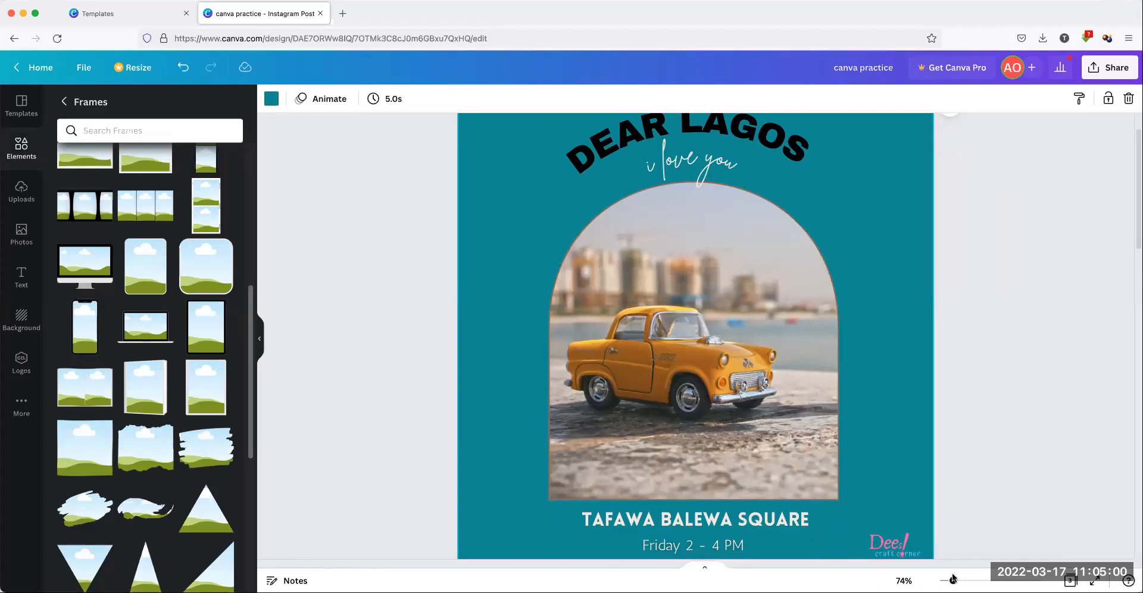
{"action": "left_click_drag", "start_coordinate": [952, 580], "coordinate": [950, 581]}
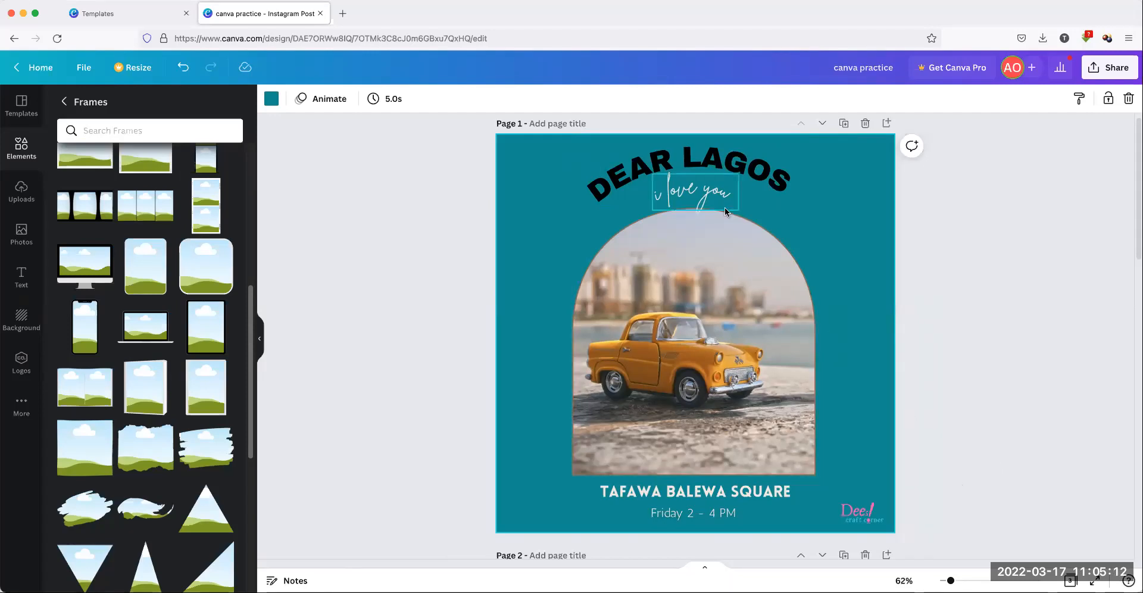
{"action": "left_click", "coordinate": [717, 193]}
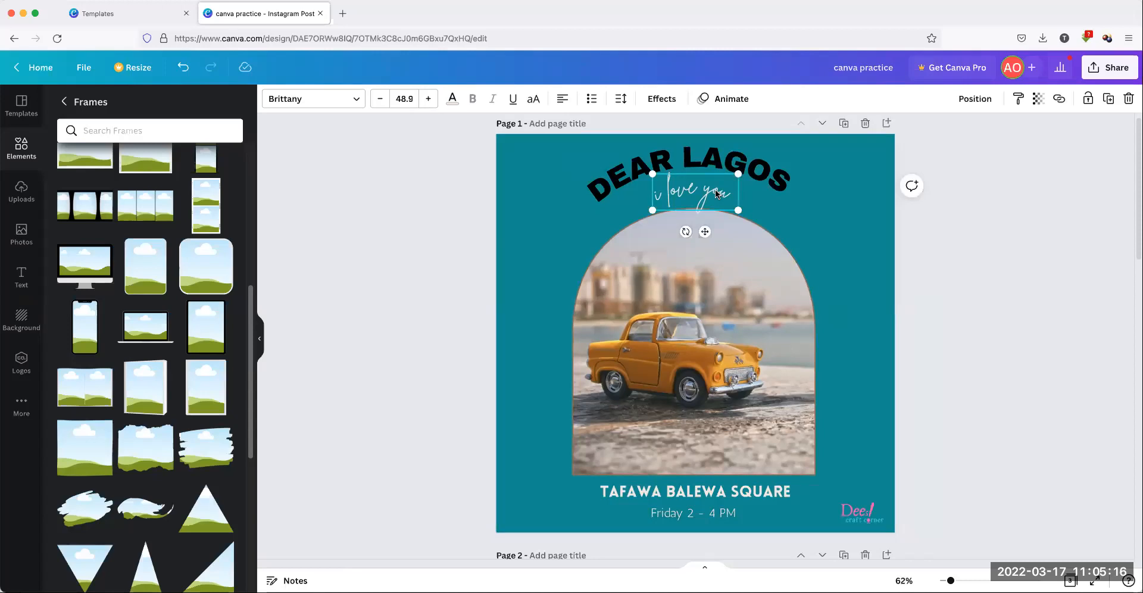
{"action": "left_click_drag", "start_coordinate": [717, 193], "coordinate": [854, 279]}
{"action": "left_click_drag", "start_coordinate": [769, 175], "coordinate": [768, 201]}
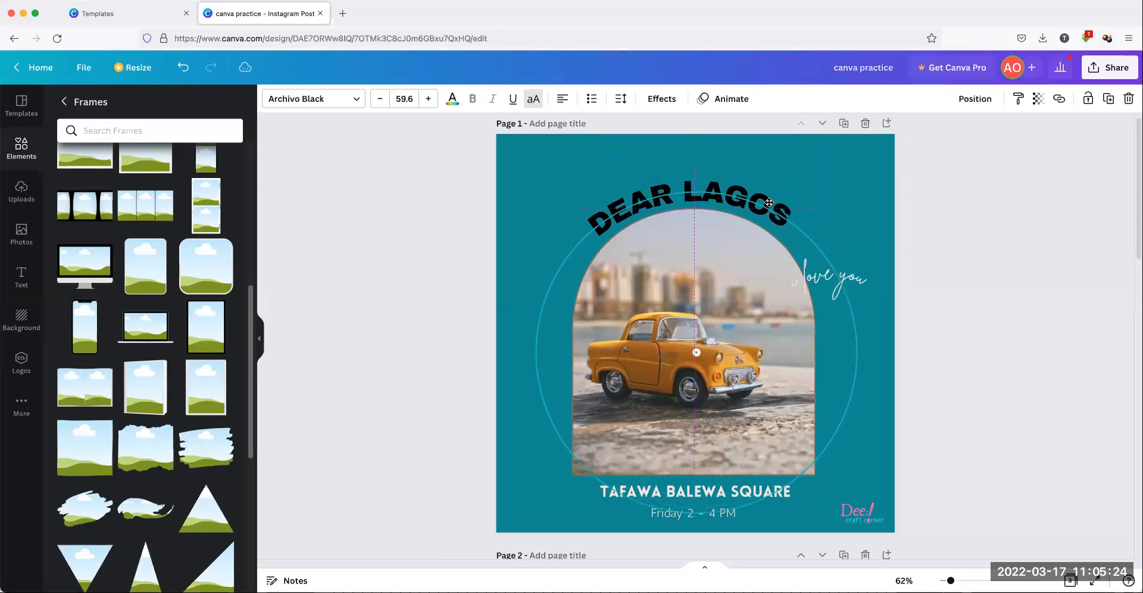
{"action": "left_click", "coordinate": [992, 262]}
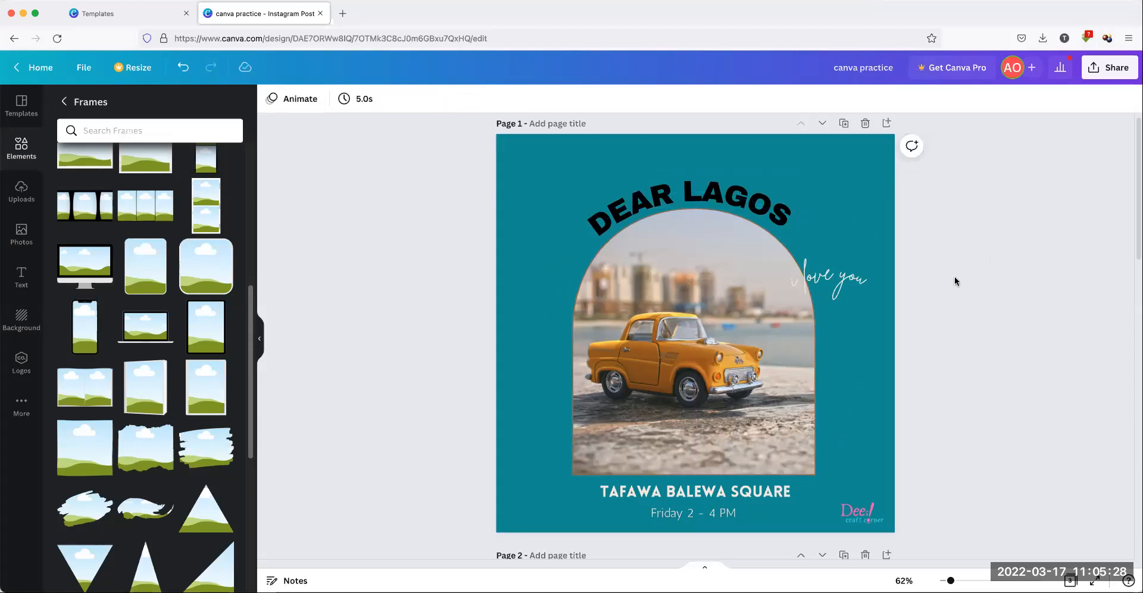
Move the curved "i love you" text above the DEAR LAGOS heading
{"action": "left_click", "coordinate": [854, 280]}
{"action": "left_click_drag", "start_coordinate": [853, 280], "coordinate": [695, 167]}
{"action": "left_click", "coordinate": [1036, 265]}
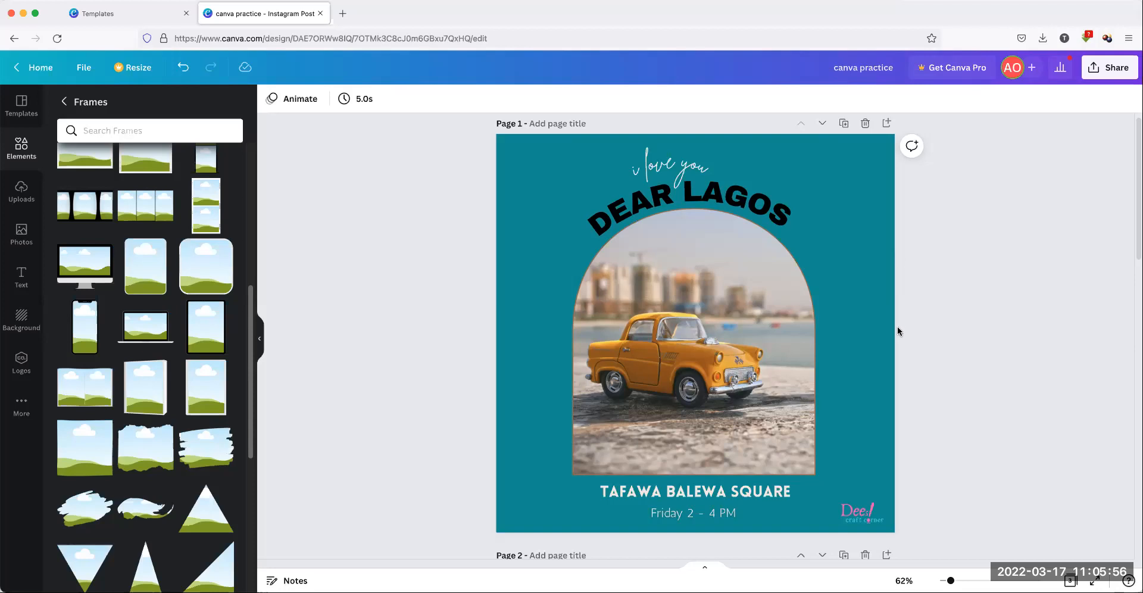
Replace page 3's Happy Lunar New Year design with the green Goodbye March template from the Black Lives Matter Instagram Post group
{"action": "scroll", "coordinate": [896, 331], "scroll_direction": "down", "scroll_amount": 4}
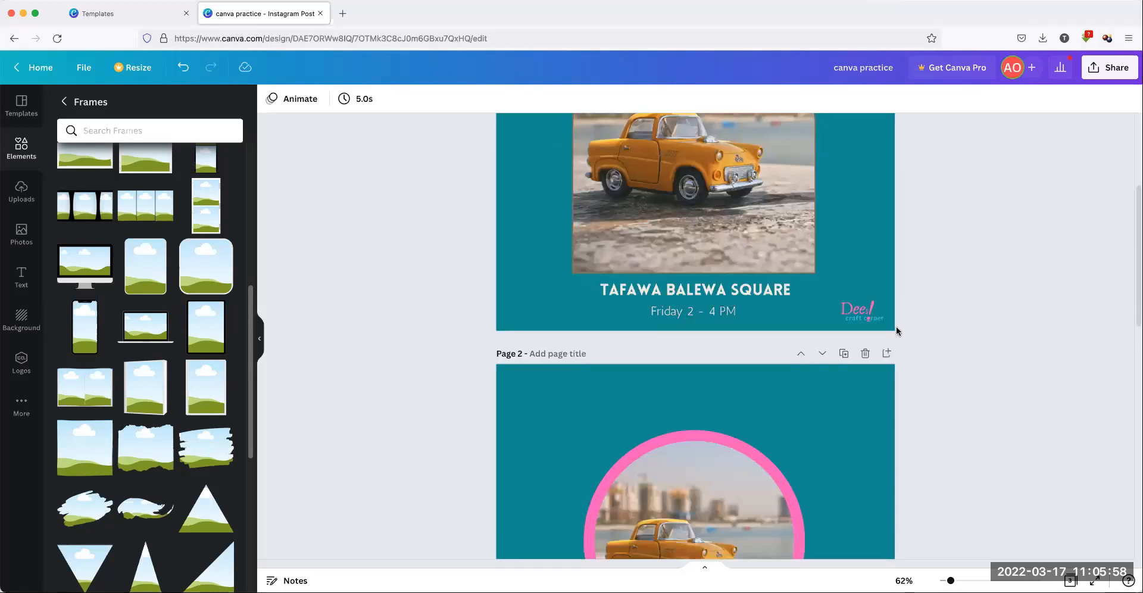
{"action": "scroll", "coordinate": [897, 331], "scroll_direction": "down", "scroll_amount": 7}
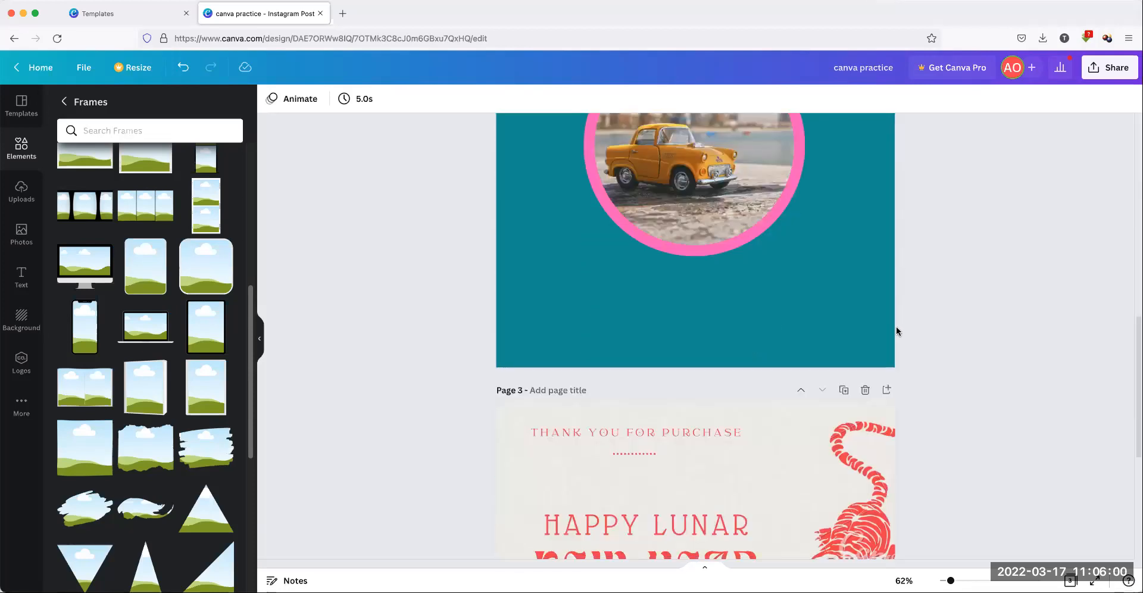
{"action": "scroll", "coordinate": [897, 331], "scroll_direction": "down", "scroll_amount": 3}
{"action": "scroll", "coordinate": [897, 331], "scroll_direction": "down", "scroll_amount": 3}
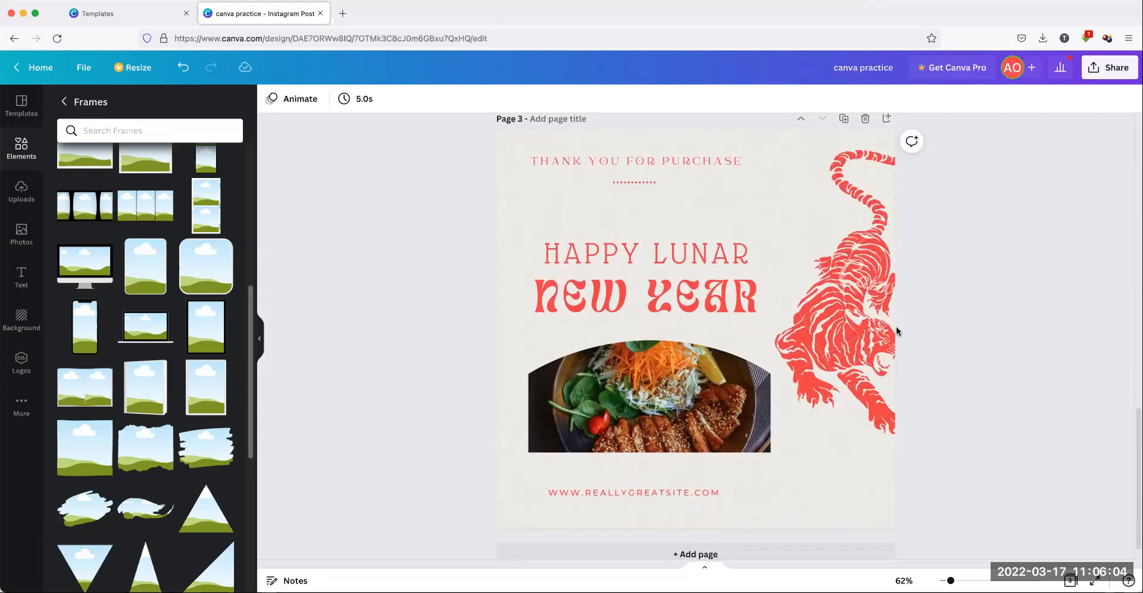
{"action": "scroll", "coordinate": [895, 326], "scroll_direction": "up", "scroll_amount": 1}
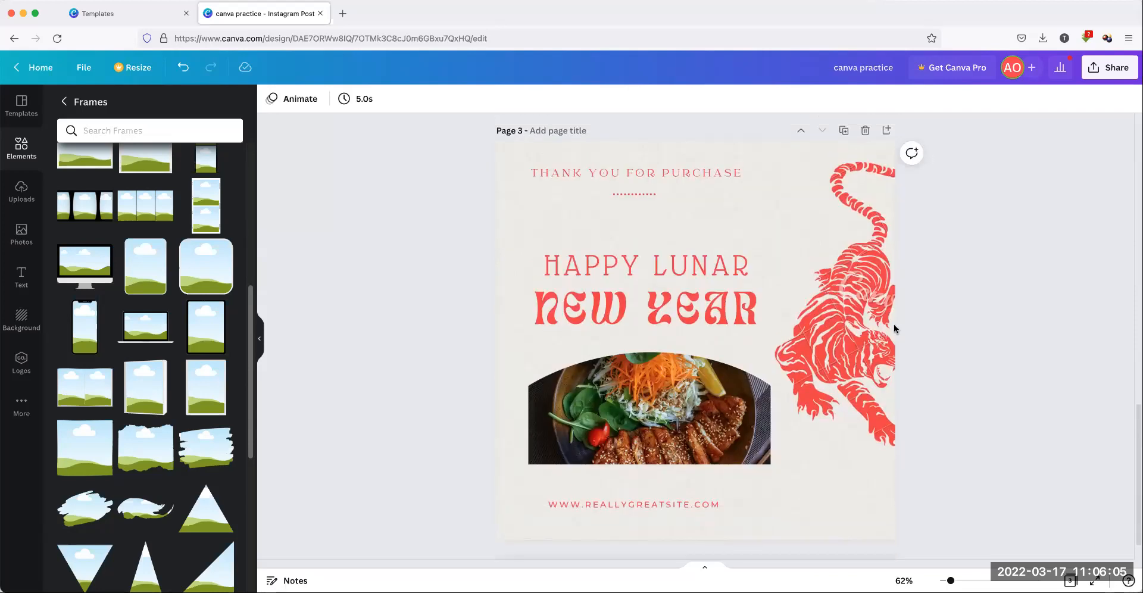
{"action": "left_click", "coordinate": [744, 216]}
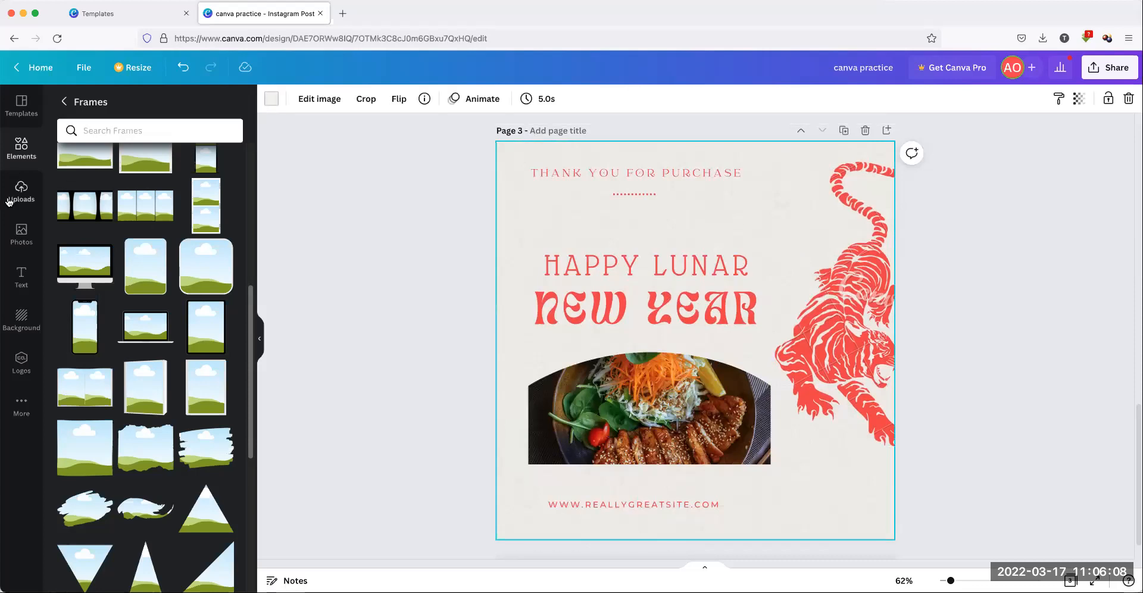
{"action": "left_click", "coordinate": [21, 106]}
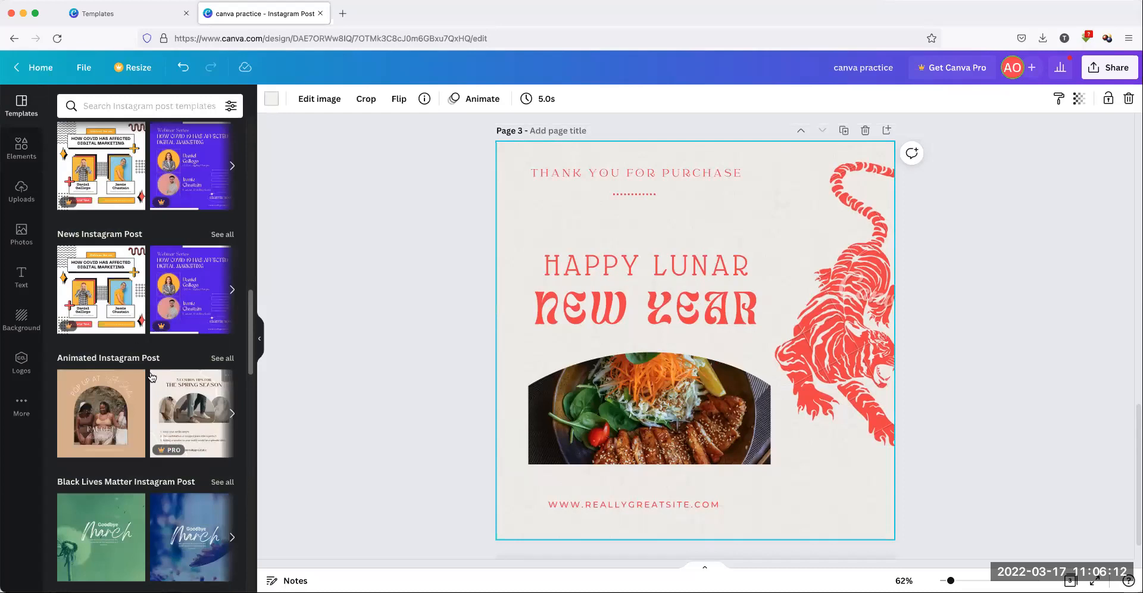
{"action": "scroll", "coordinate": [139, 381], "scroll_direction": "down", "scroll_amount": 3}
{"action": "scroll", "coordinate": [138, 381], "scroll_direction": "down", "scroll_amount": 5}
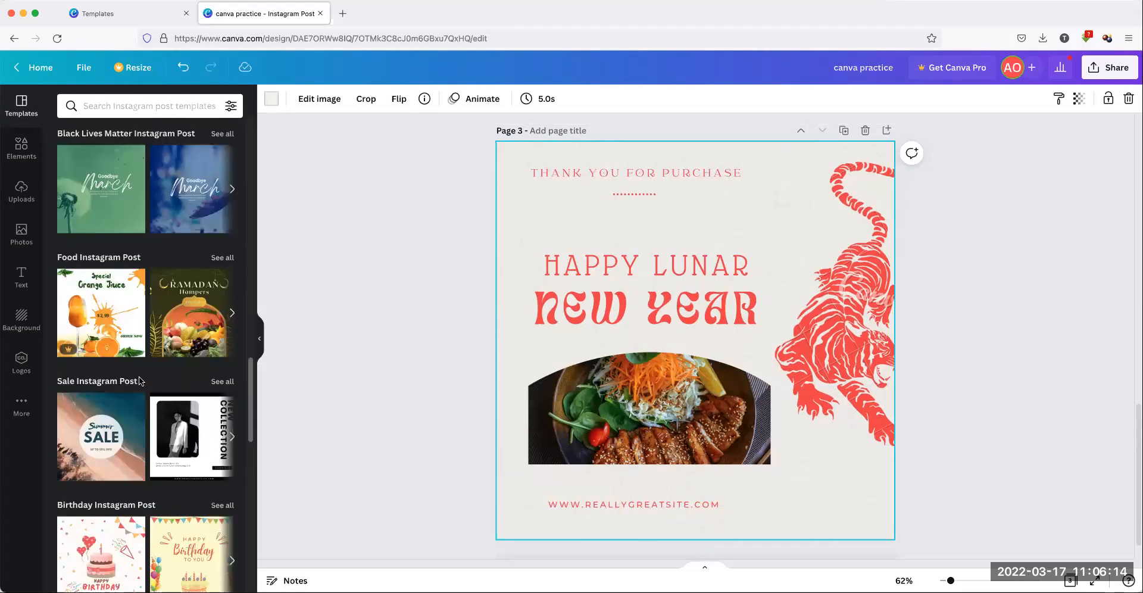
{"action": "left_click", "coordinate": [105, 208]}
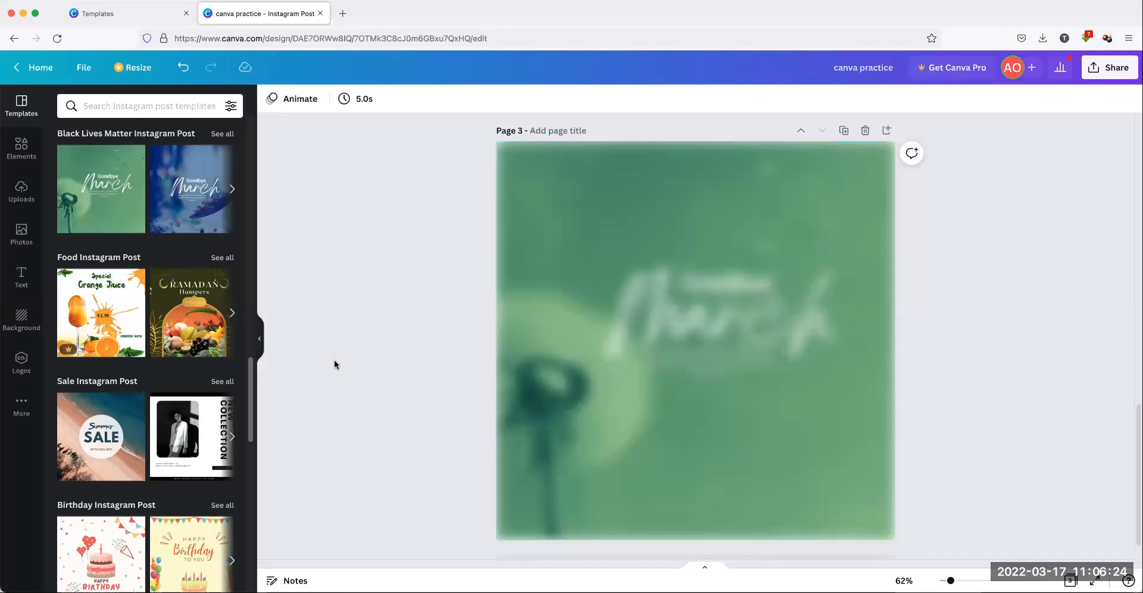
Compare page 1's arch photo design with the Goodbye March design on page 3
{"action": "scroll", "coordinate": [355, 371], "scroll_direction": "up", "scroll_amount": 5}
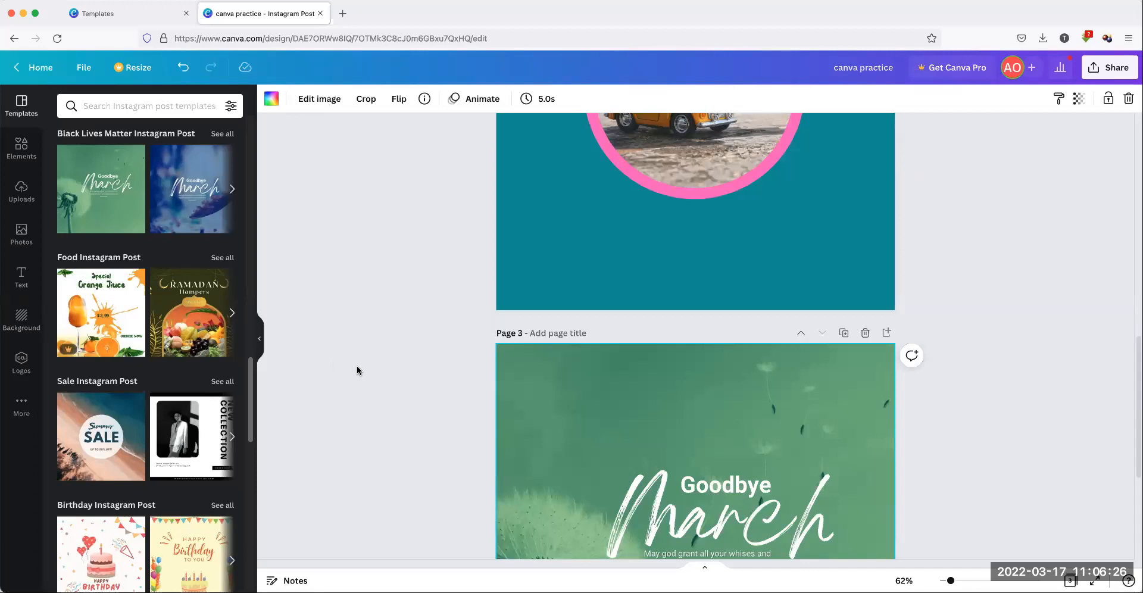
{"action": "scroll", "coordinate": [357, 370], "scroll_direction": "up", "scroll_amount": 8}
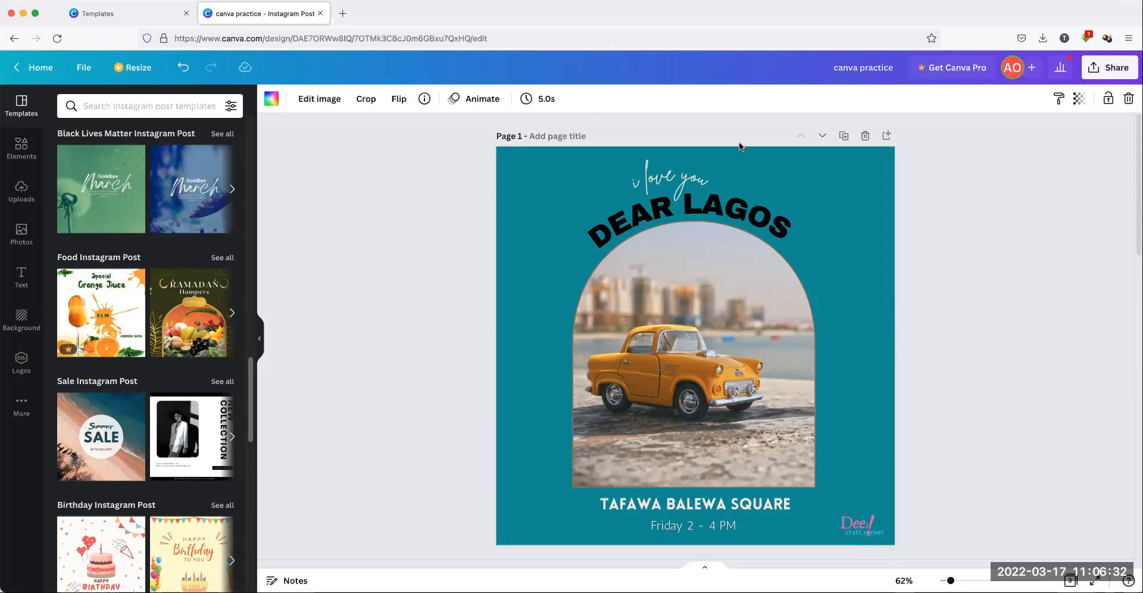
{"action": "scroll", "coordinate": [744, 241], "scroll_direction": "down", "scroll_amount": 6}
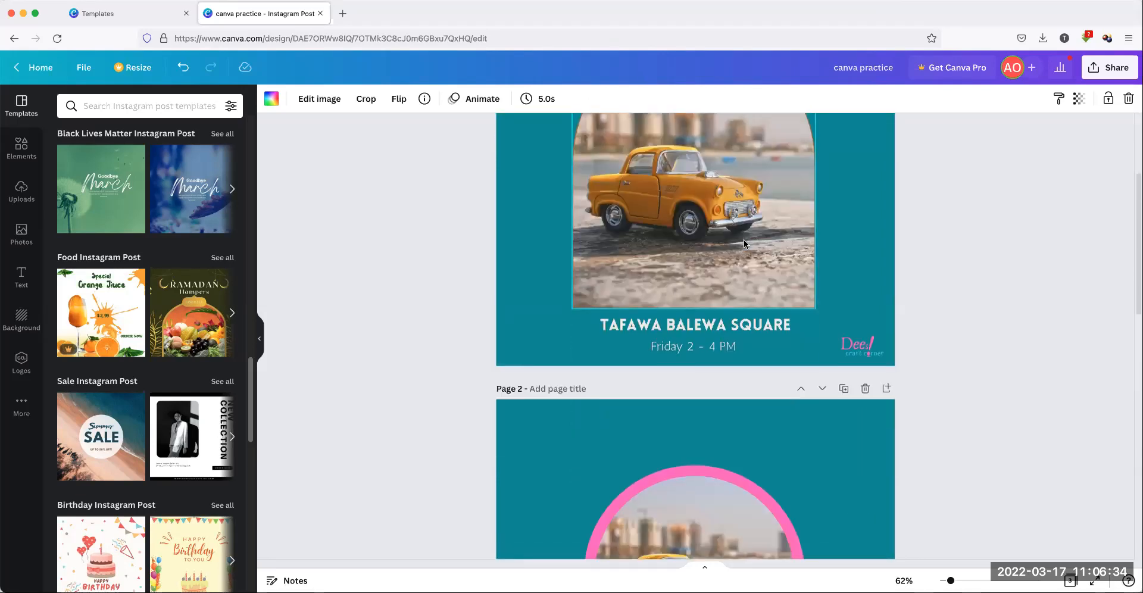
{"action": "scroll", "coordinate": [743, 243], "scroll_direction": "down", "scroll_amount": 9}
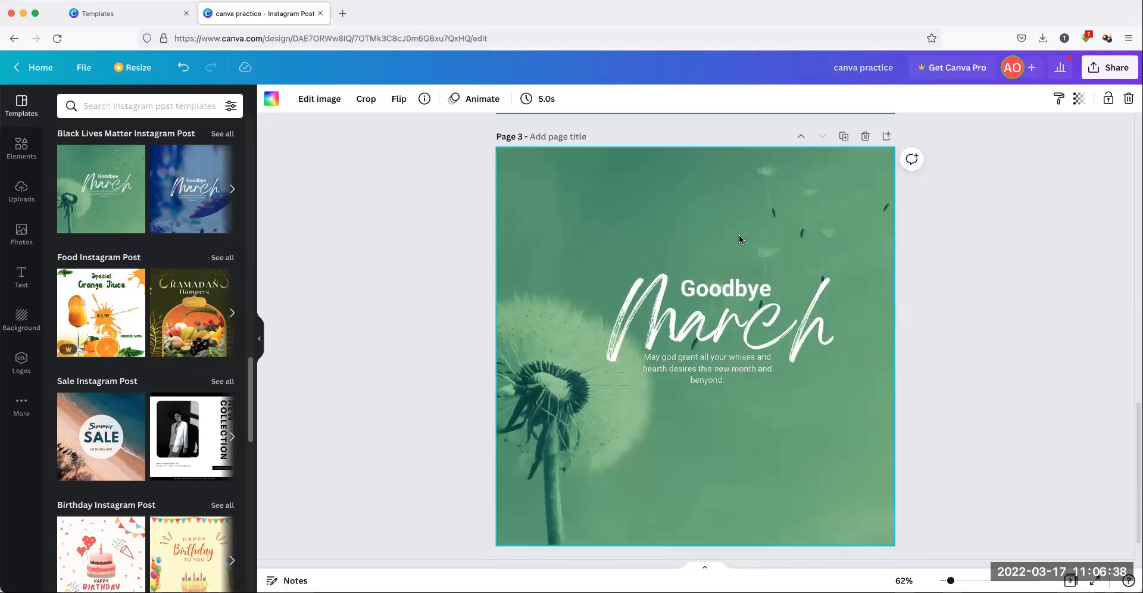
{"action": "scroll", "coordinate": [744, 259], "scroll_direction": "up", "scroll_amount": 10}
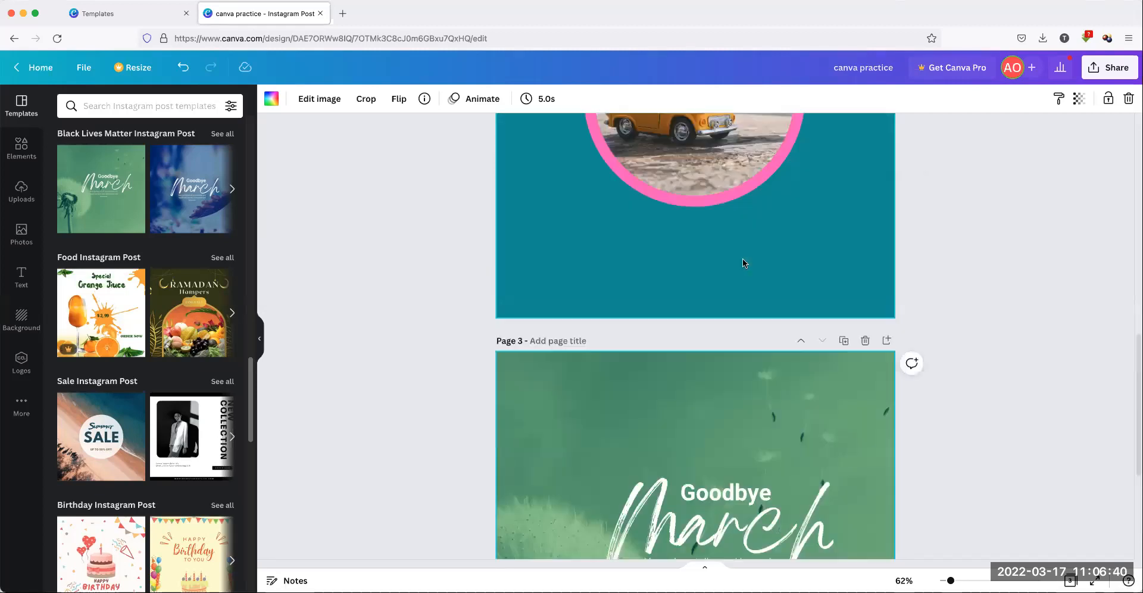
{"action": "scroll", "coordinate": [741, 257], "scroll_direction": "up", "scroll_amount": 3}
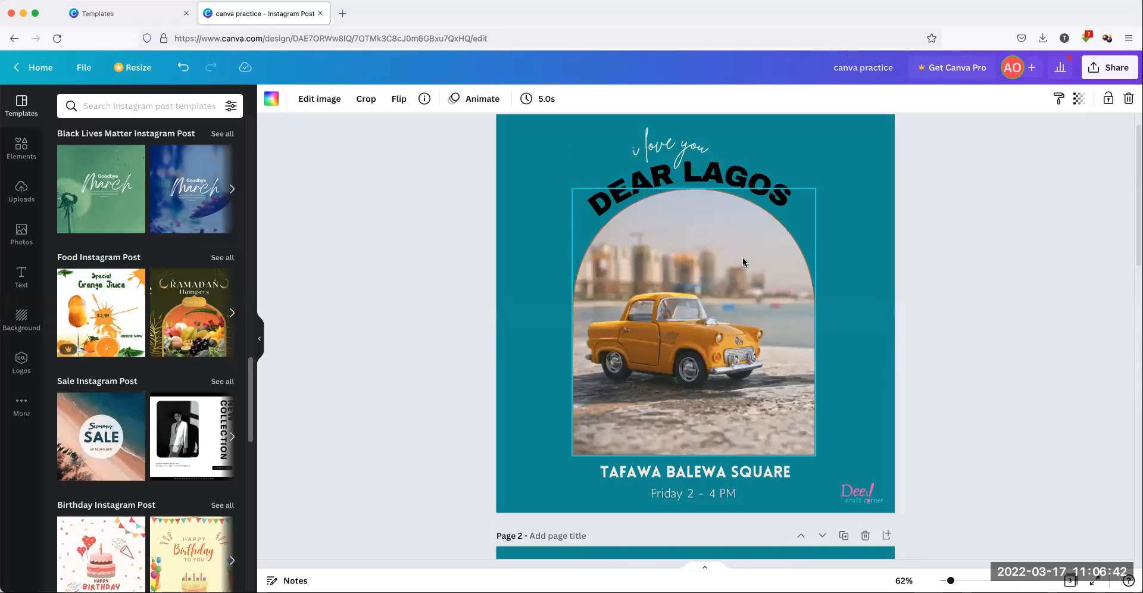
{"action": "scroll", "coordinate": [742, 257], "scroll_direction": "down", "scroll_amount": 8}
{"action": "scroll", "coordinate": [744, 254], "scroll_direction": "down", "scroll_amount": 4}
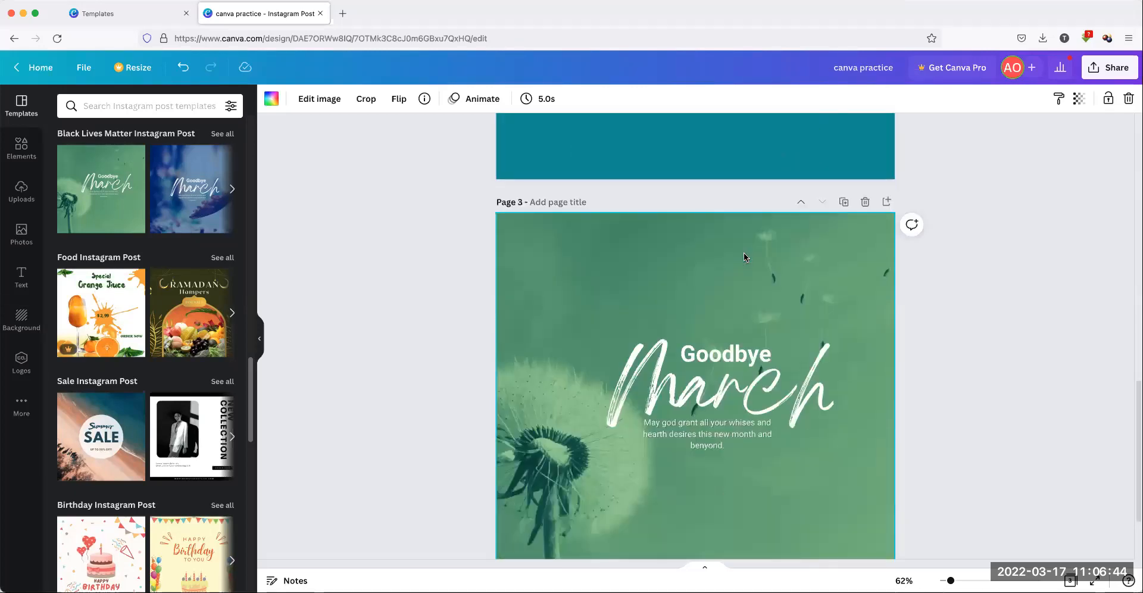
Recolour the border of page 1's arch photo frame light orange from the default colours to match the car
{"action": "scroll", "coordinate": [744, 252], "scroll_direction": "up", "scroll_amount": 6}
{"action": "scroll", "coordinate": [742, 255], "scroll_direction": "up", "scroll_amount": 5}
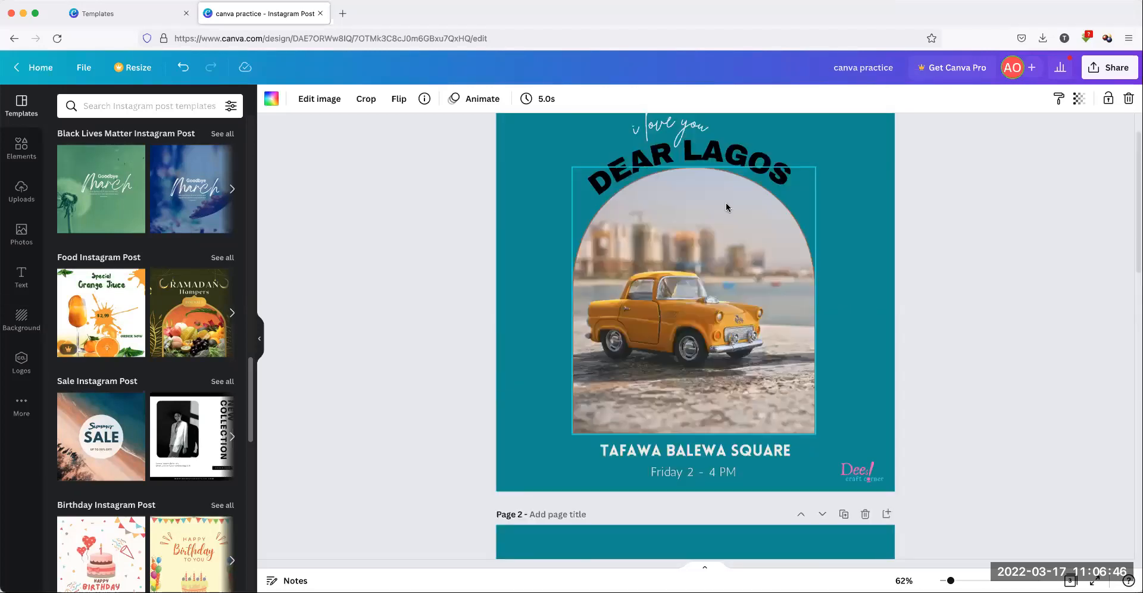
{"action": "left_click", "coordinate": [733, 191]}
{"action": "left_click", "coordinate": [769, 253]}
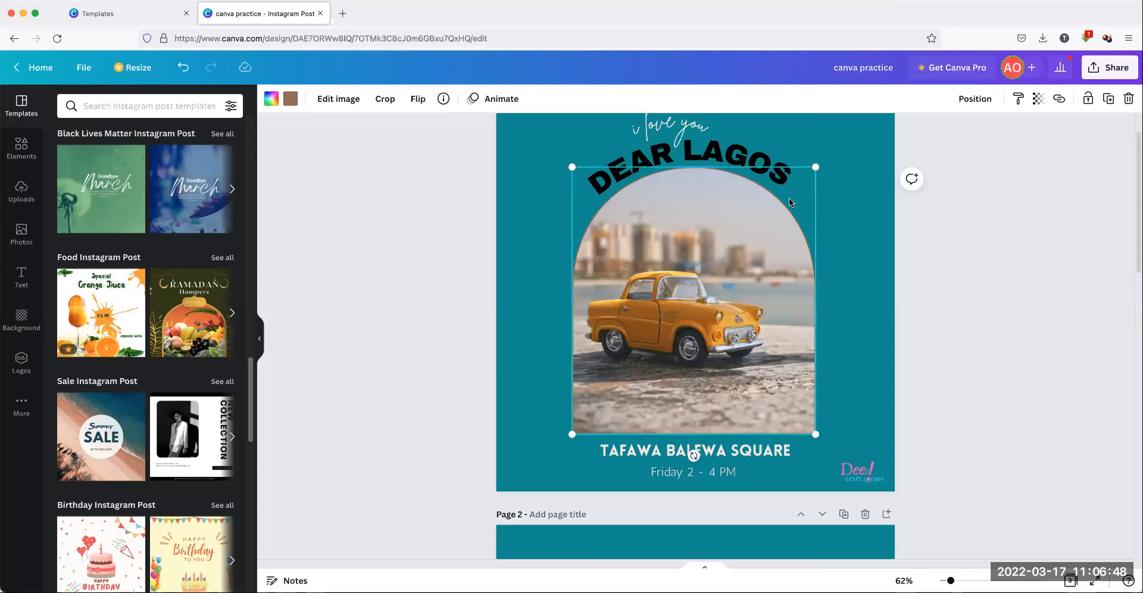
{"action": "left_click", "coordinate": [289, 101]}
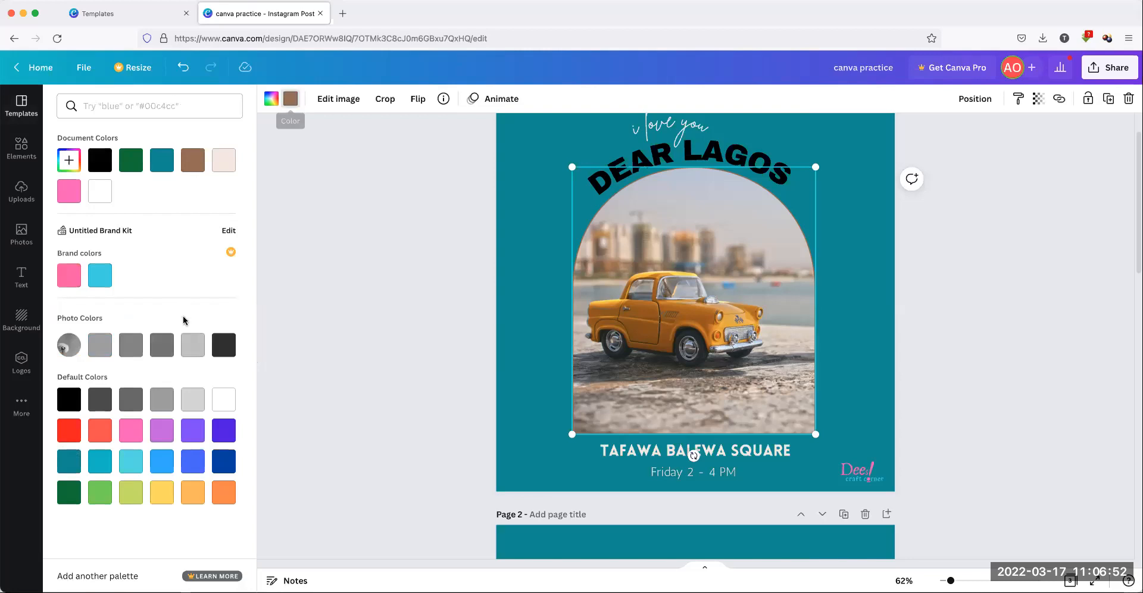
{"action": "left_click", "coordinate": [196, 495]}
{"action": "left_click", "coordinate": [224, 499]}
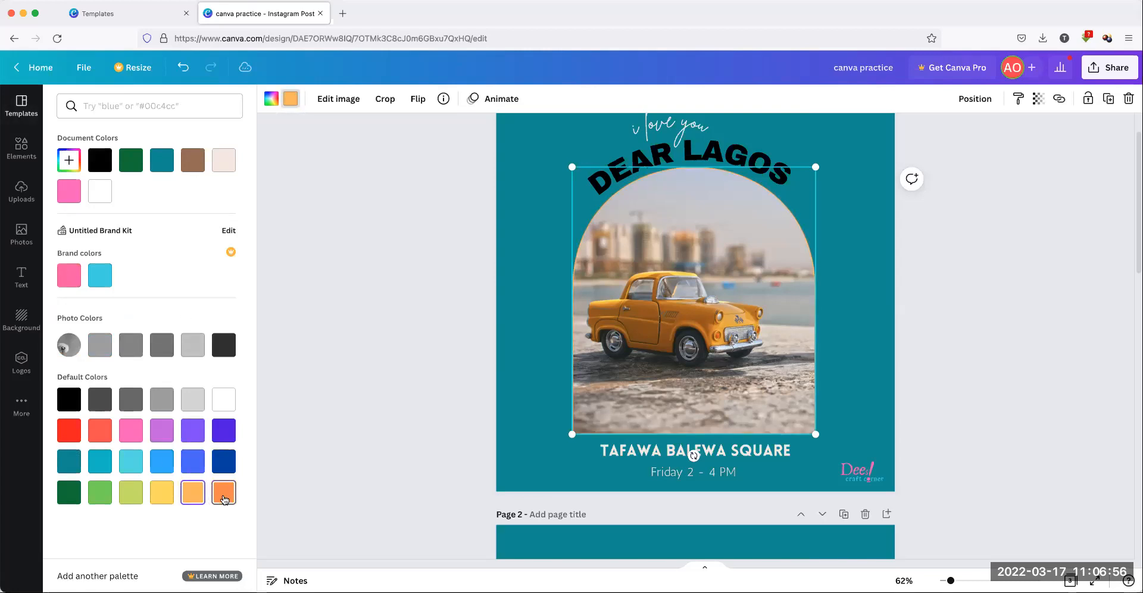
{"action": "left_click", "coordinate": [194, 498]}
{"action": "left_click", "coordinate": [299, 360]}
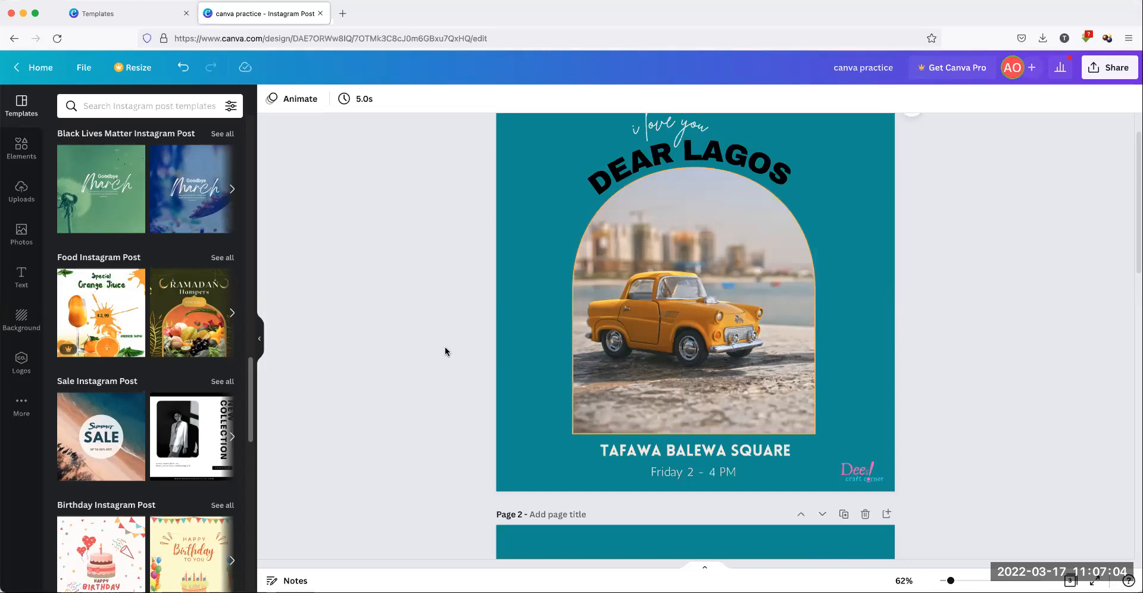
Recolour page 1's "i love you" script text with the light orange from the document colours
{"action": "scroll", "coordinate": [492, 378], "scroll_direction": "up", "scroll_amount": 2}
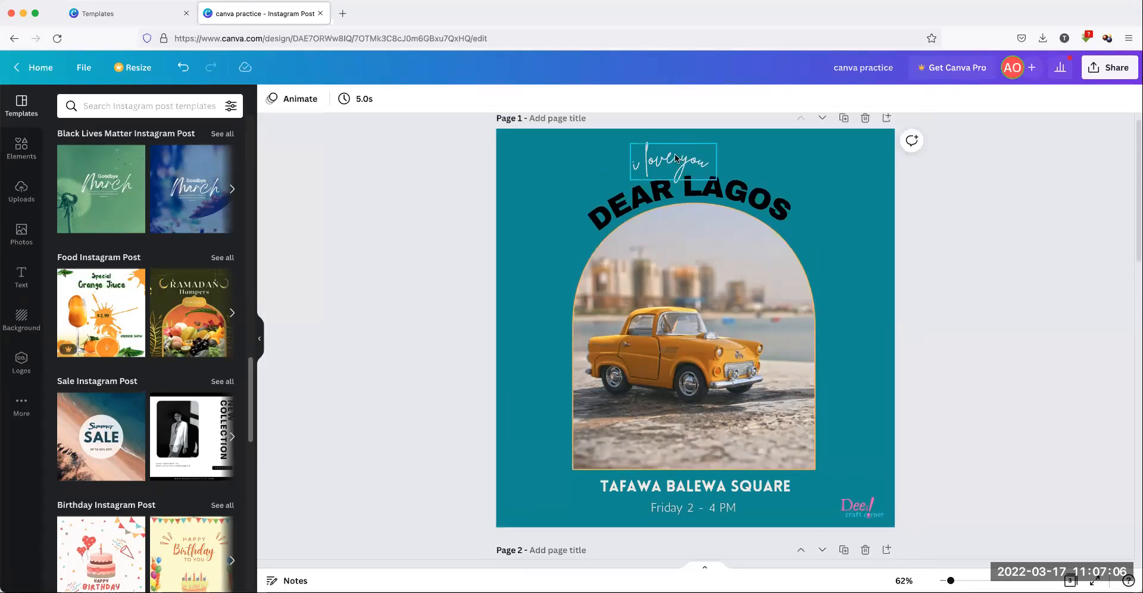
{"action": "left_click", "coordinate": [676, 158]}
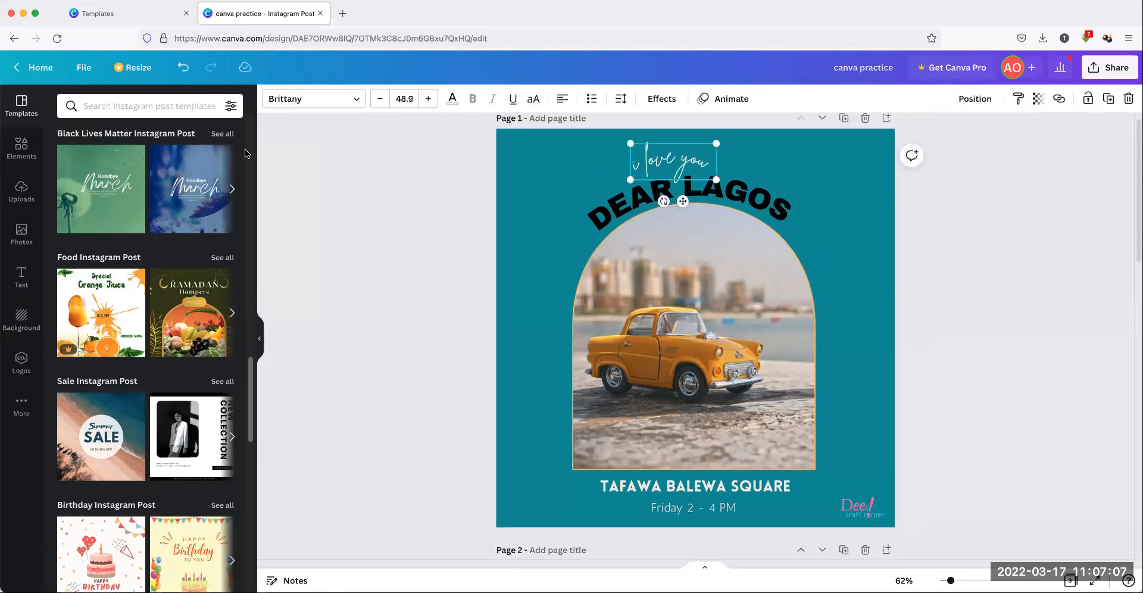
{"action": "left_click", "coordinate": [451, 102]}
{"action": "left_click", "coordinate": [70, 191]}
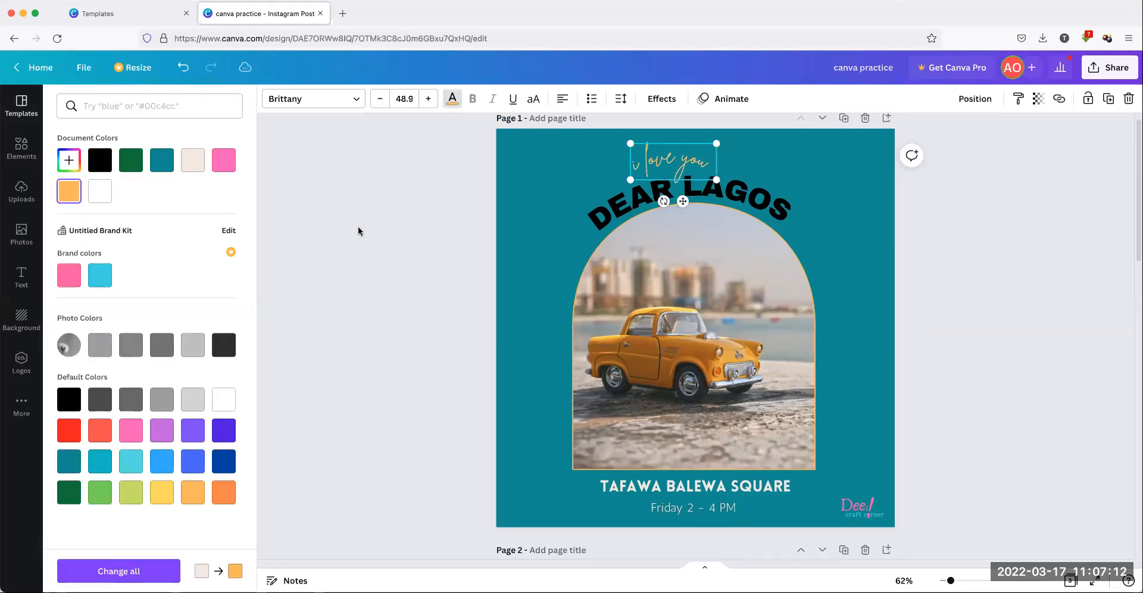
{"action": "left_click", "coordinate": [359, 227]}
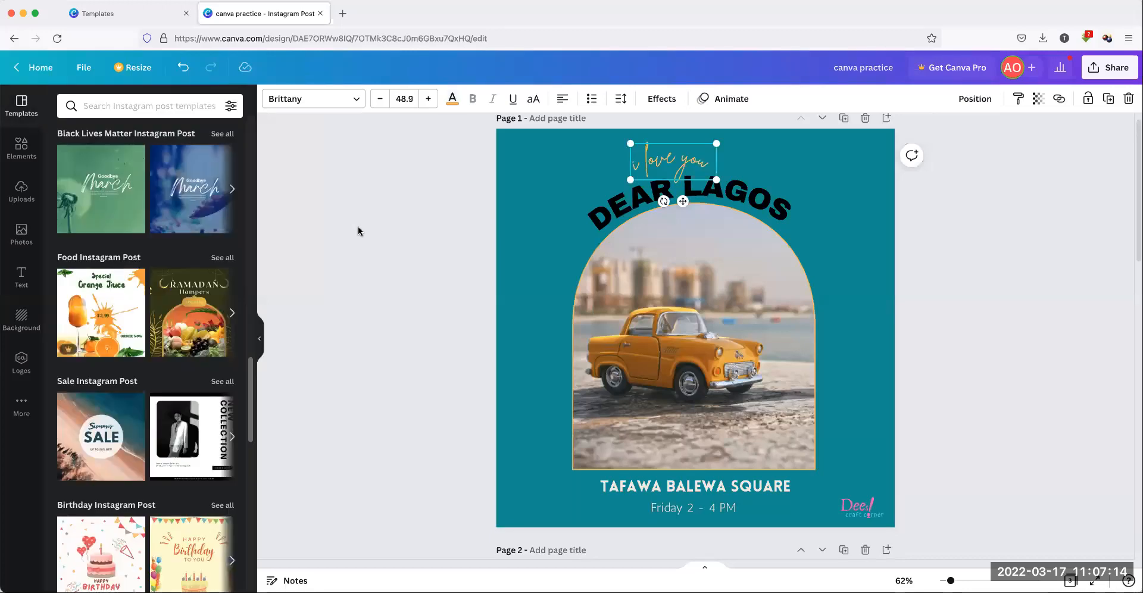
{"action": "left_click", "coordinate": [358, 227]}
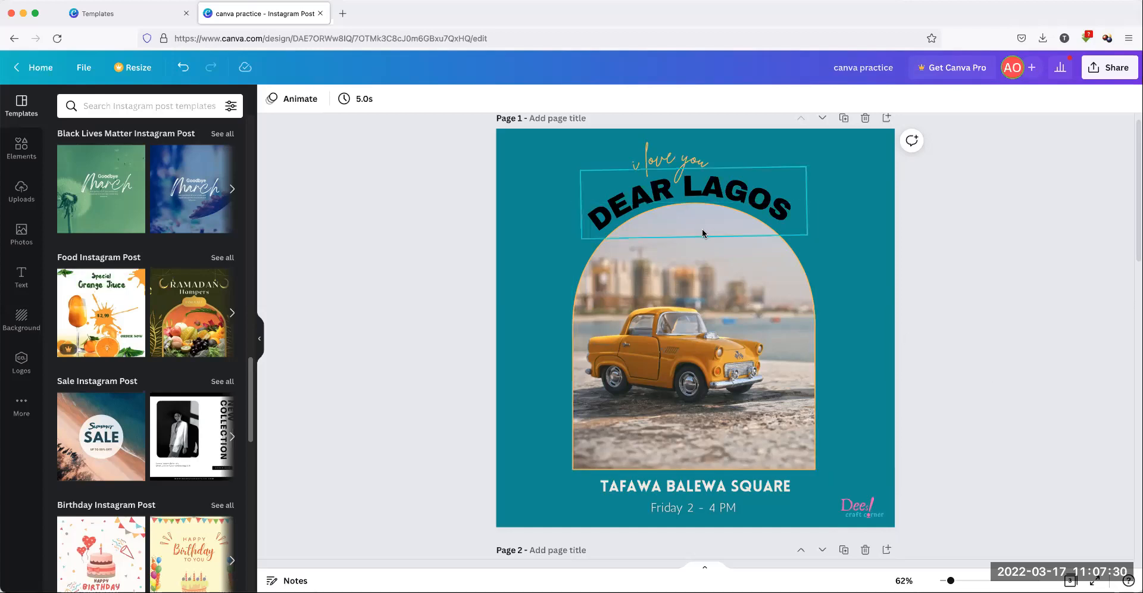
Recolour the "Friday 2 - 4 PM" line on page 1 with the light orange document colour
{"action": "left_click", "coordinate": [698, 509]}
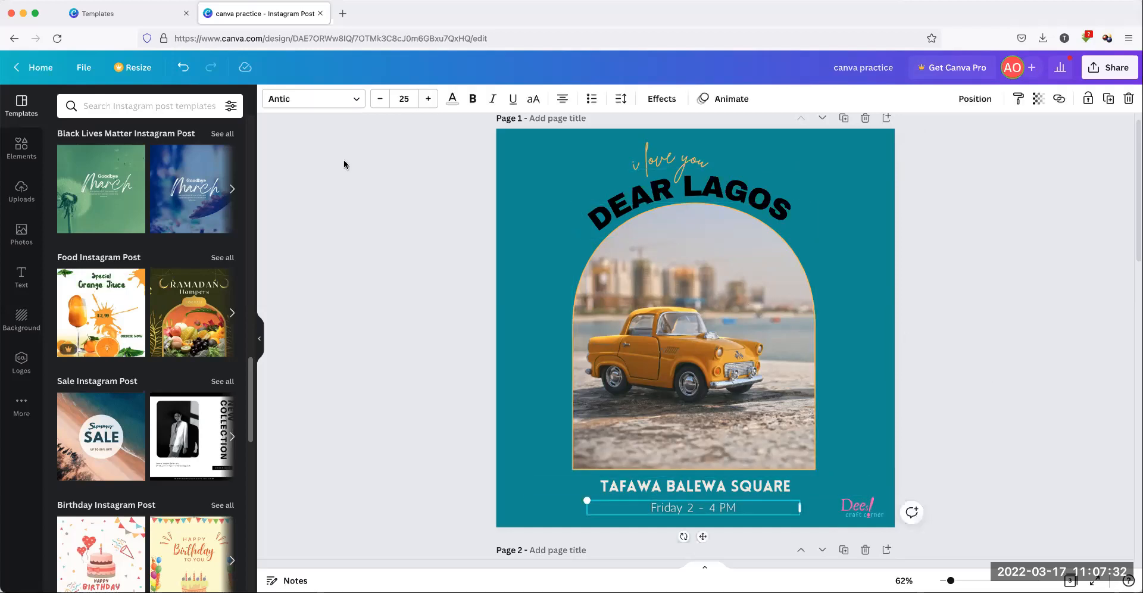
{"action": "left_click", "coordinate": [451, 101]}
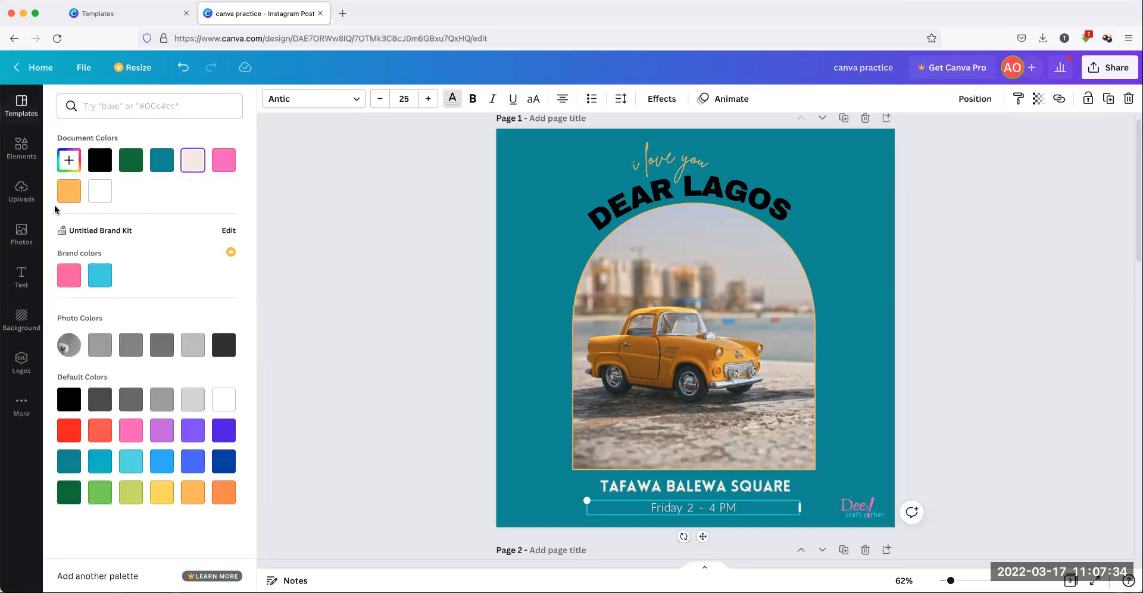
{"action": "left_click", "coordinate": [67, 199]}
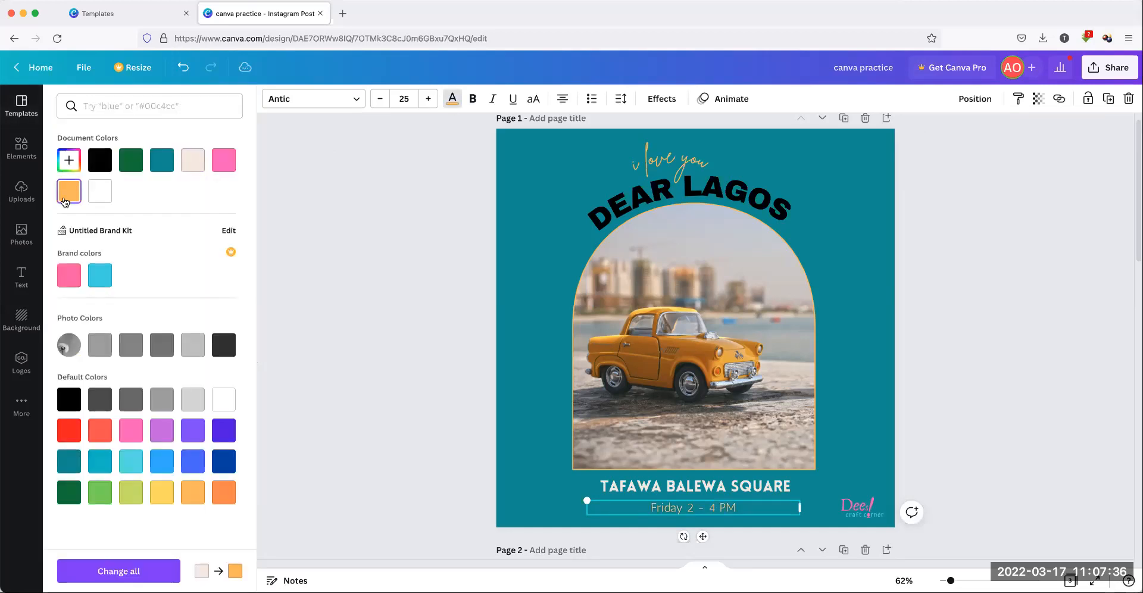
{"action": "key", "text": "Escape"}
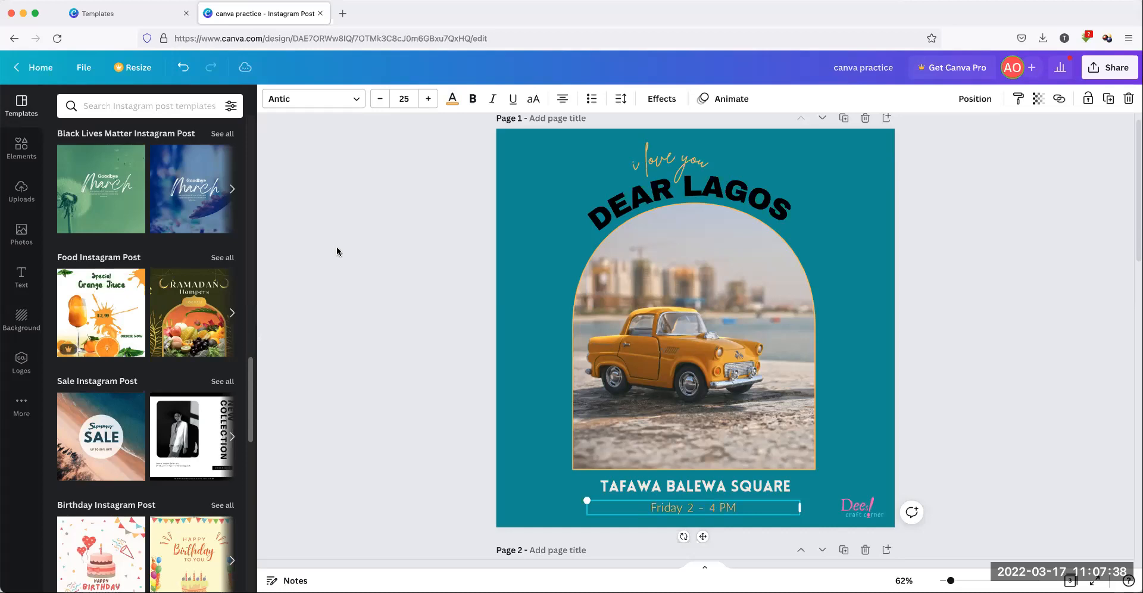
{"action": "left_click", "coordinate": [323, 240]}
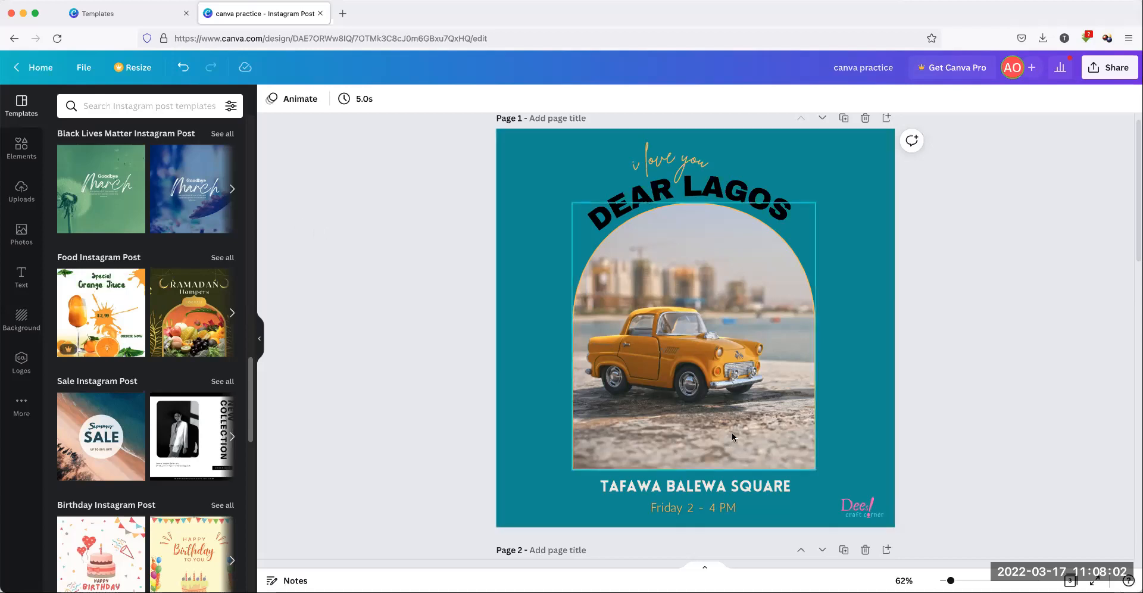
Delete the green overlay square covering the dandelion photo in page 3's Goodbye March design
{"action": "scroll", "coordinate": [731, 432], "scroll_direction": "down", "scroll_amount": 2}
{"action": "scroll", "coordinate": [731, 432], "scroll_direction": "down", "scroll_amount": 5}
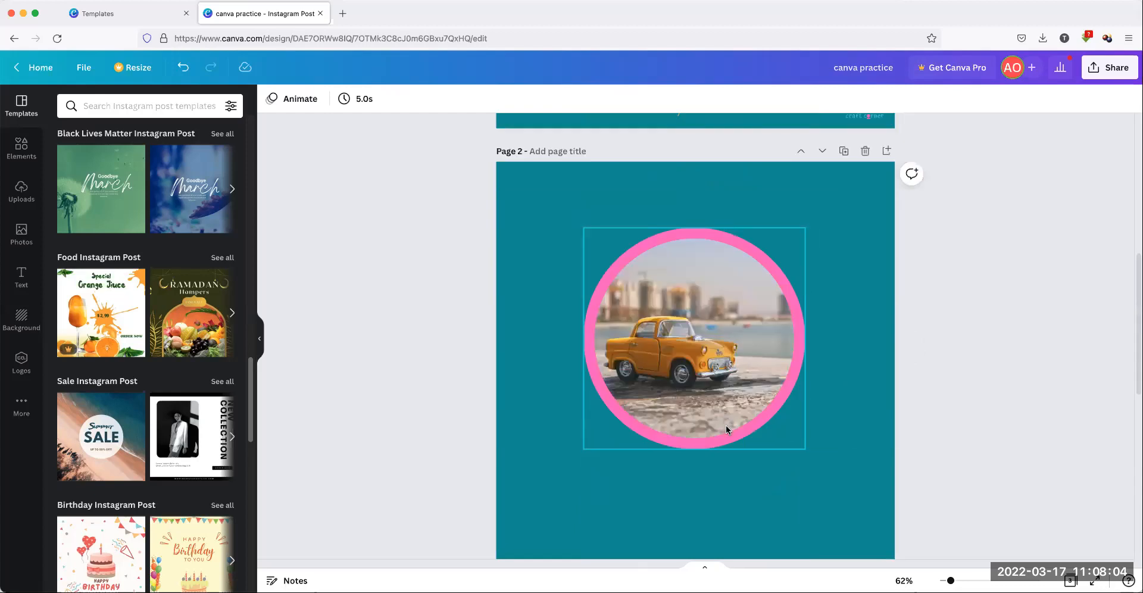
{"action": "scroll", "coordinate": [733, 420], "scroll_direction": "down", "scroll_amount": 6}
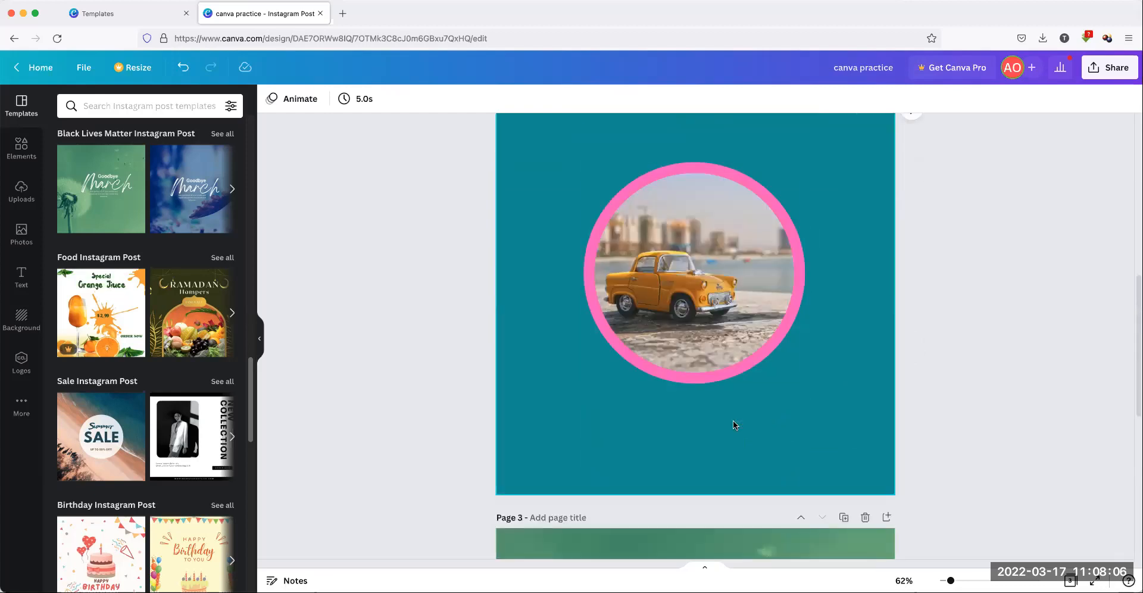
{"action": "scroll", "coordinate": [733, 420], "scroll_direction": "down", "scroll_amount": 2}
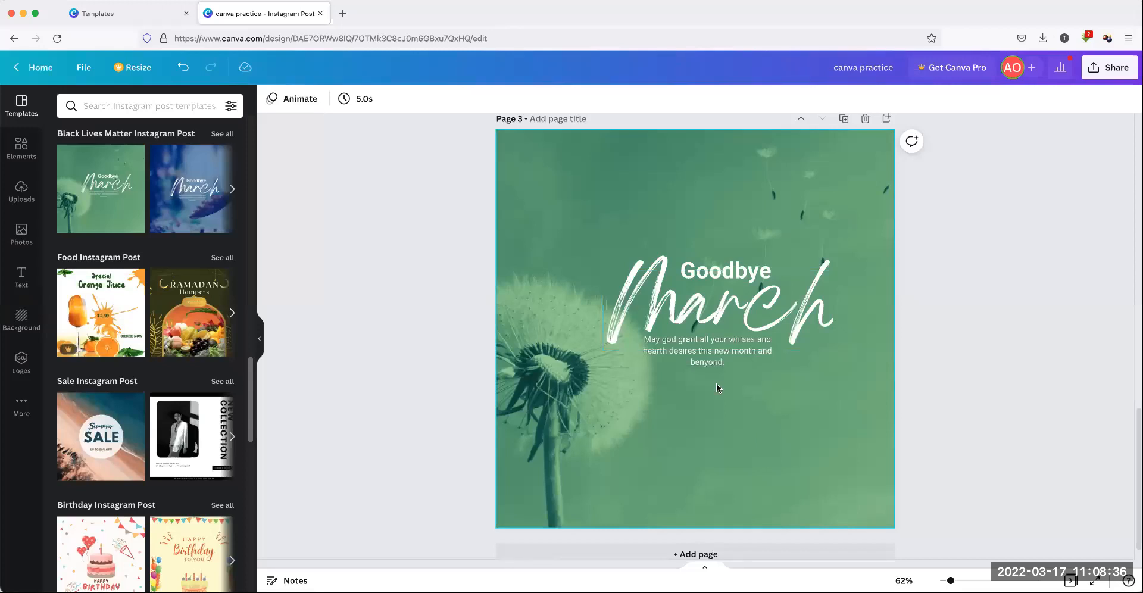
{"action": "right_click", "coordinate": [564, 154]}
{"action": "left_click", "coordinate": [528, 163]}
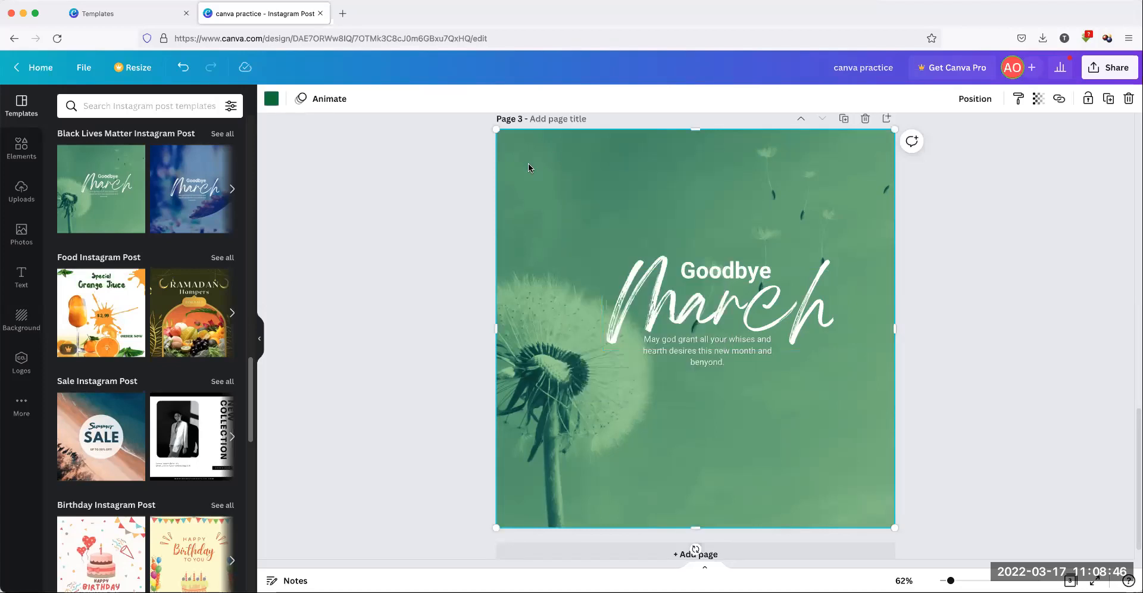
{"action": "right_click", "coordinate": [540, 178]}
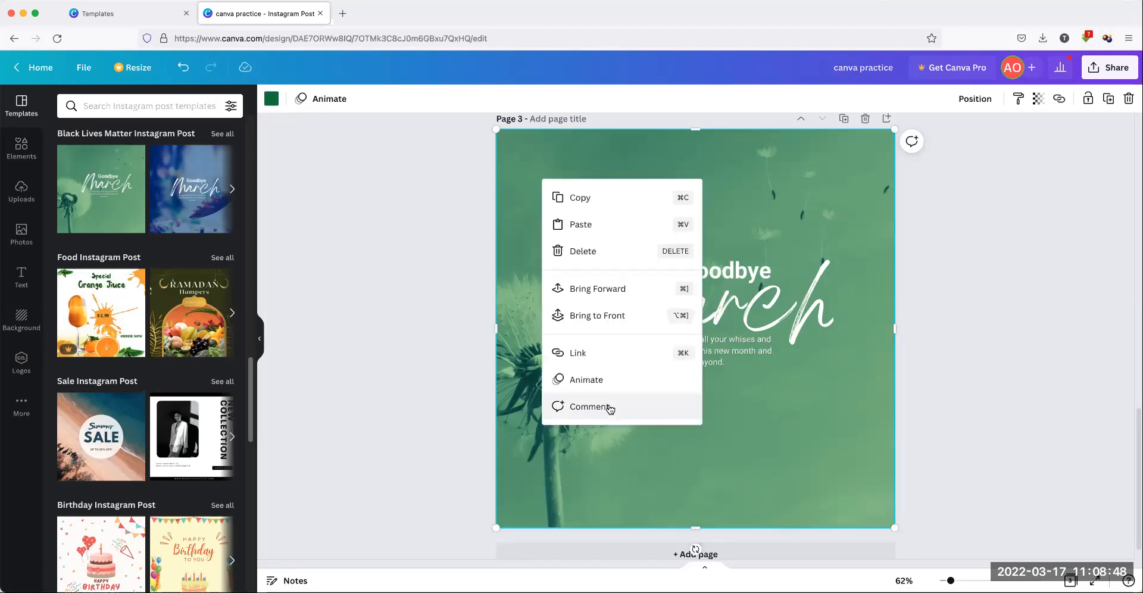
{"action": "left_click", "coordinate": [848, 479]}
{"action": "key", "text": "Delete"}
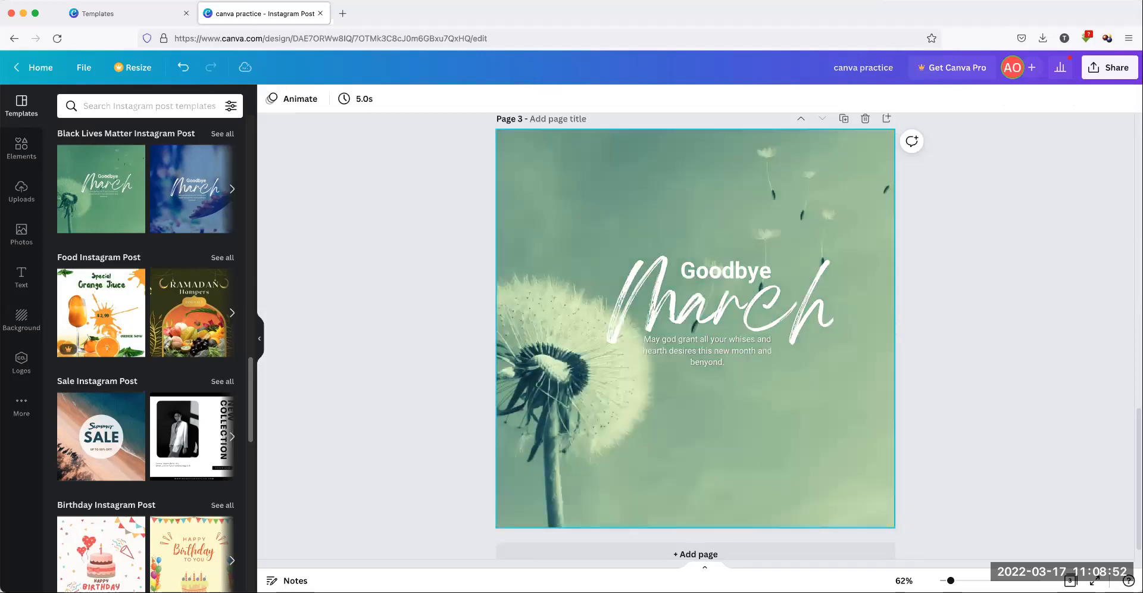
Undo the deletion of the green overlay on page 3
{"action": "right_click", "coordinate": [557, 170]}
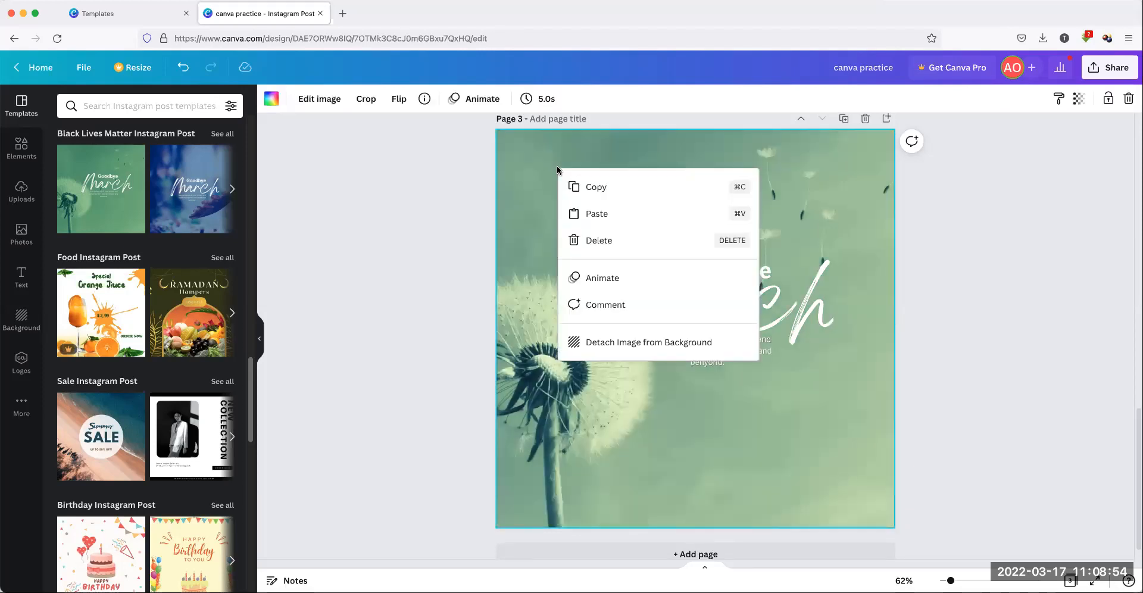
{"action": "left_click", "coordinate": [517, 170]}
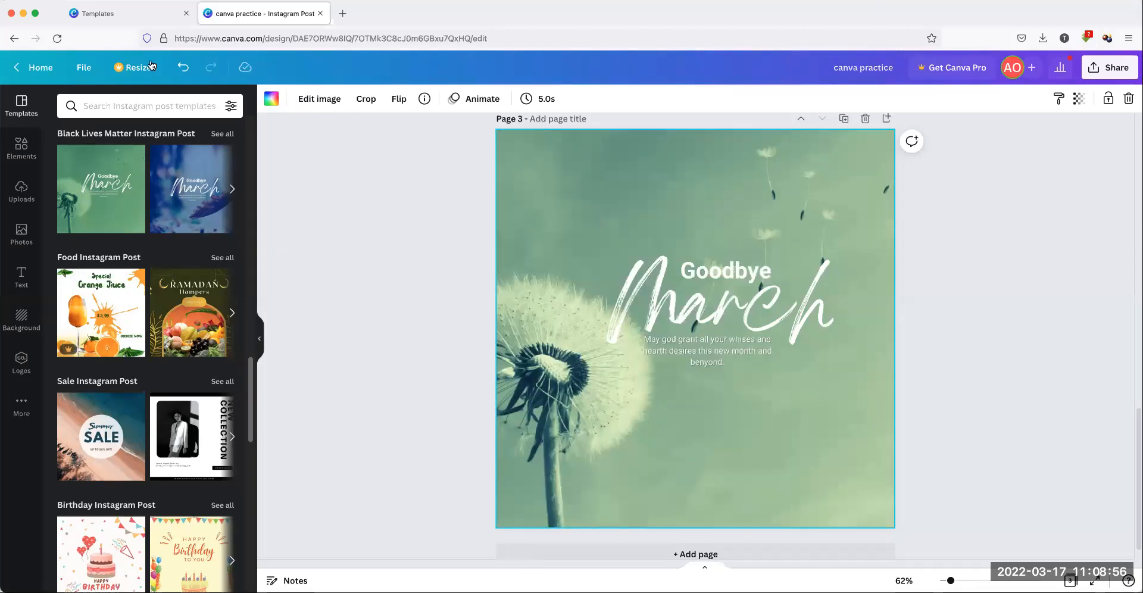
{"action": "left_click", "coordinate": [183, 67]}
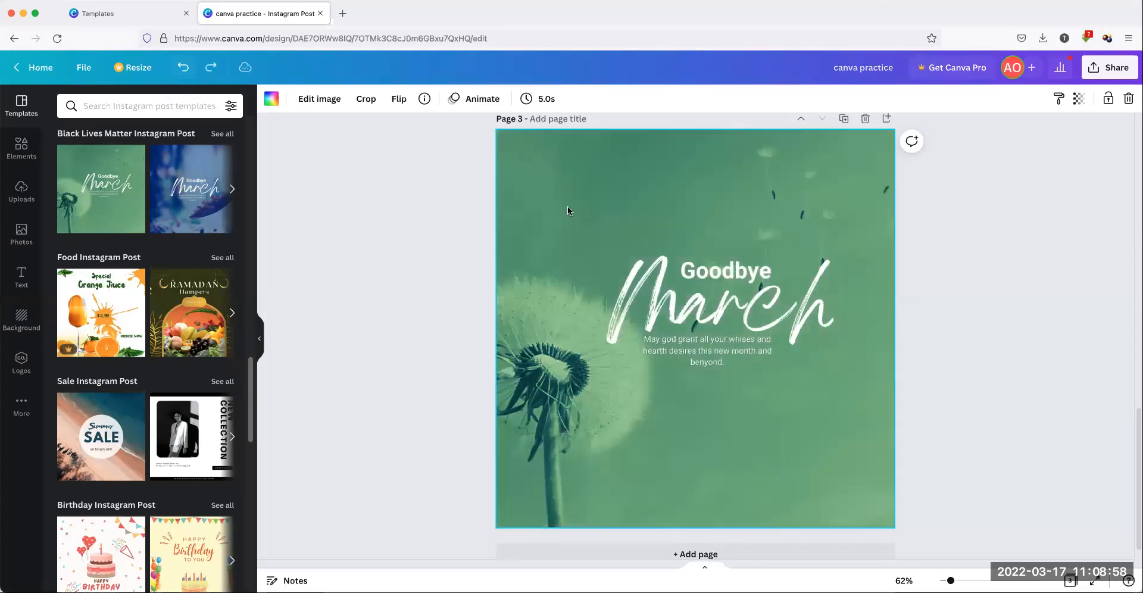
Offset the green overlay down and to the right on page 3 and set its transparency to 43
{"action": "left_click_drag", "start_coordinate": [570, 205], "coordinate": [724, 237]}
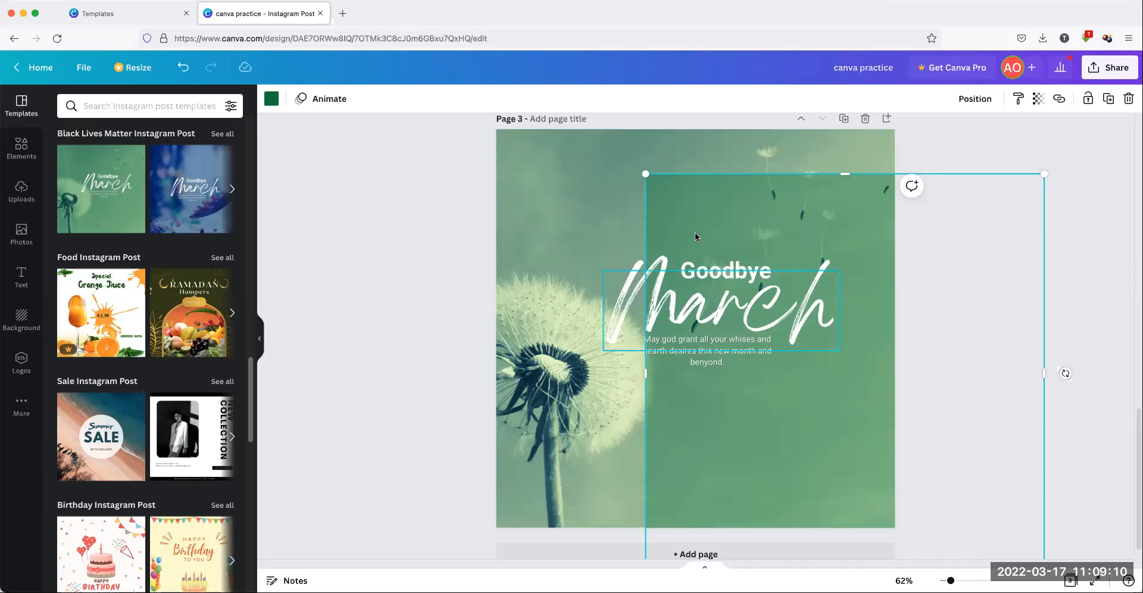
{"action": "left_click_drag", "start_coordinate": [684, 219], "coordinate": [601, 217]}
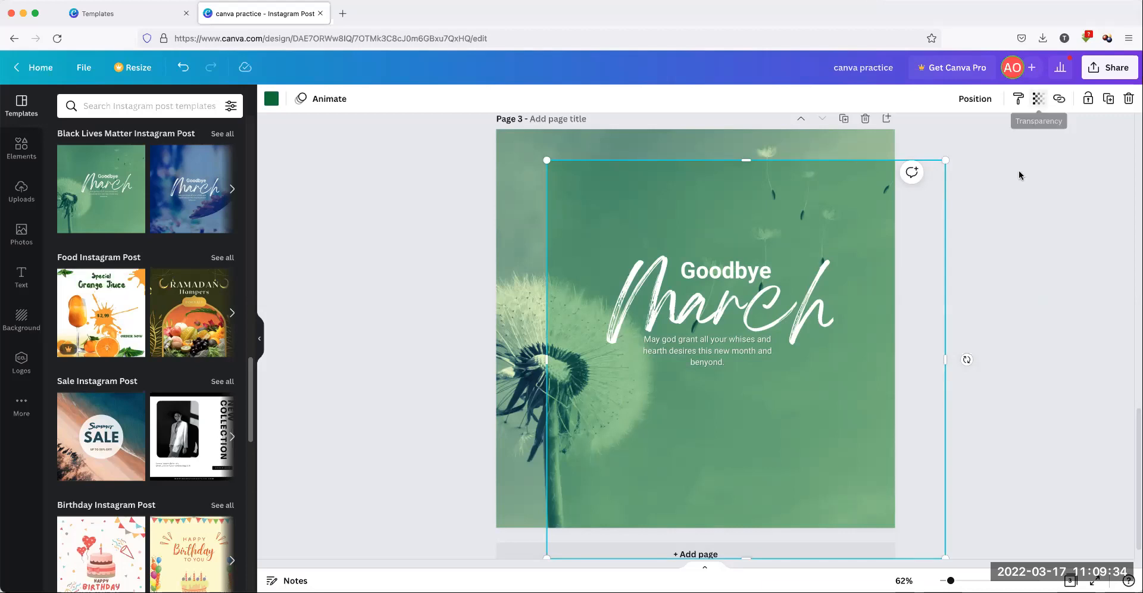
{"action": "left_click", "coordinate": [1037, 102]}
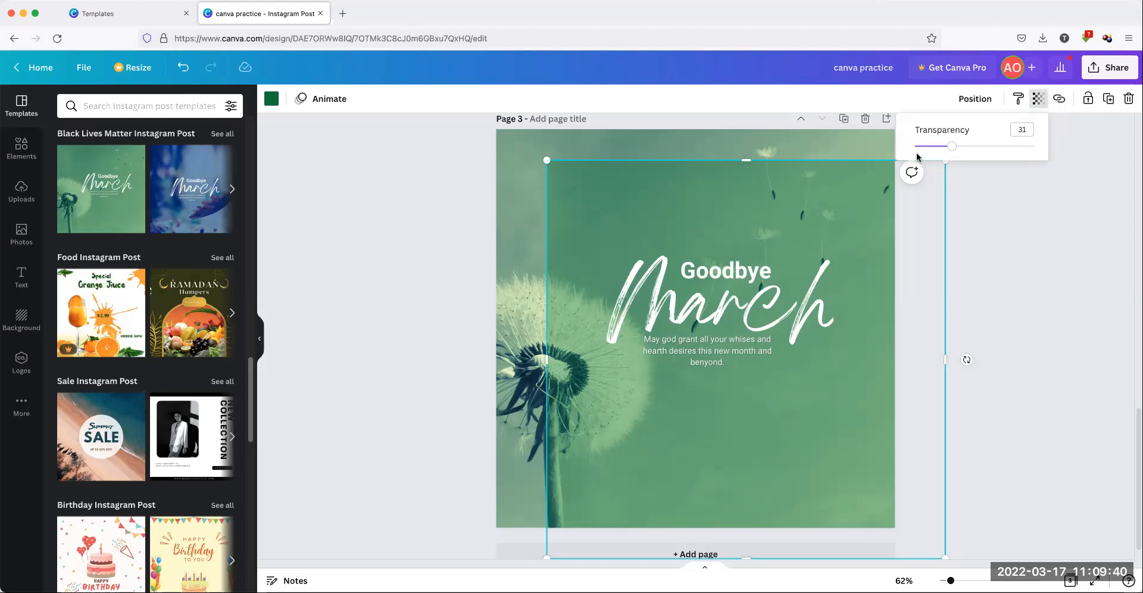
{"action": "left_click_drag", "start_coordinate": [954, 152], "coordinate": [1036, 161]}
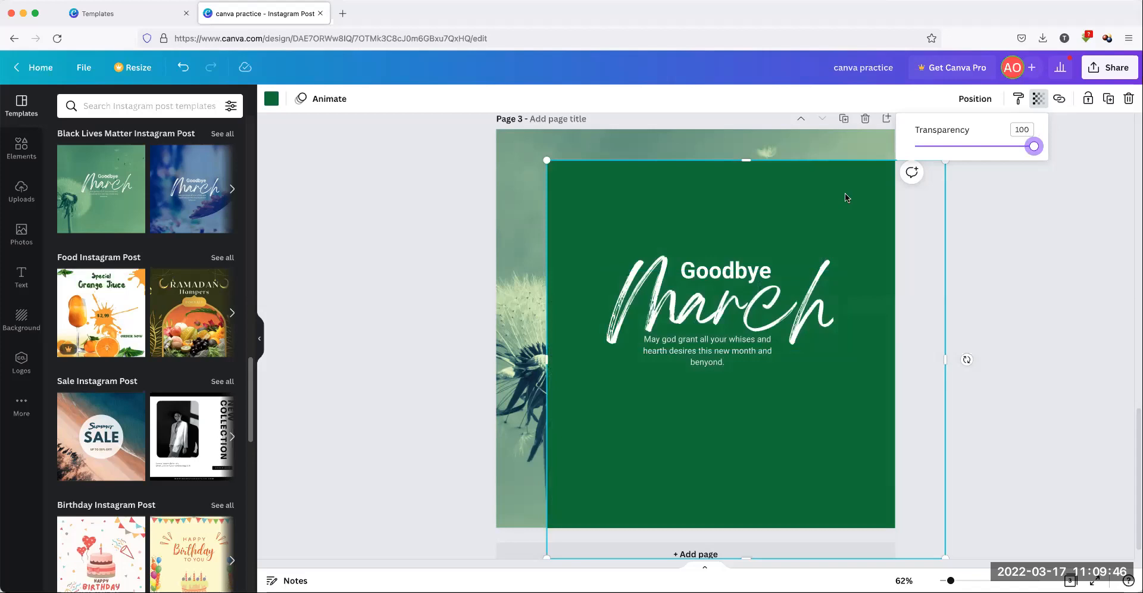
{"action": "left_click_drag", "start_coordinate": [995, 155], "coordinate": [965, 150]}
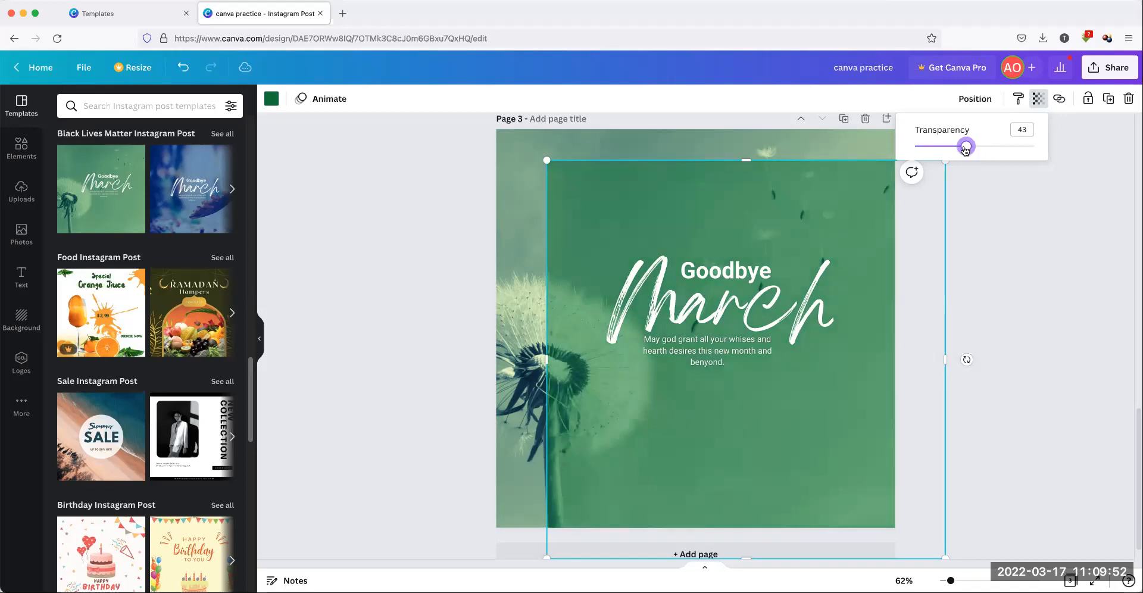
{"action": "left_click", "coordinate": [978, 215]}
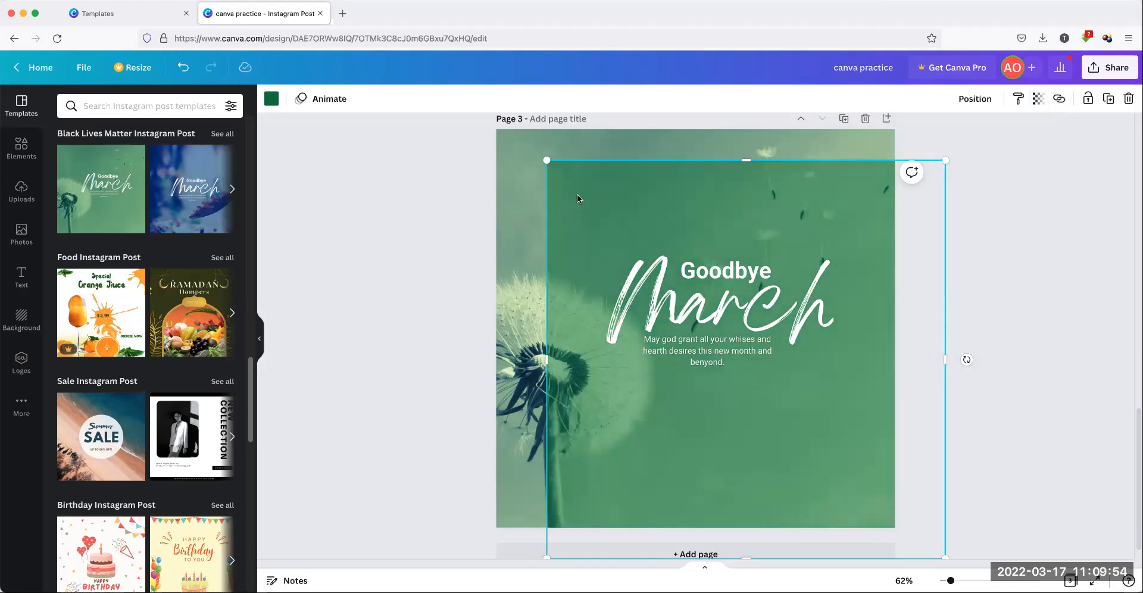
Move the green overlay toward page 3's lower-right part to uncover the dandelion photo, and check the background image's available actions
{"action": "left_click_drag", "start_coordinate": [573, 189], "coordinate": [770, 226]}
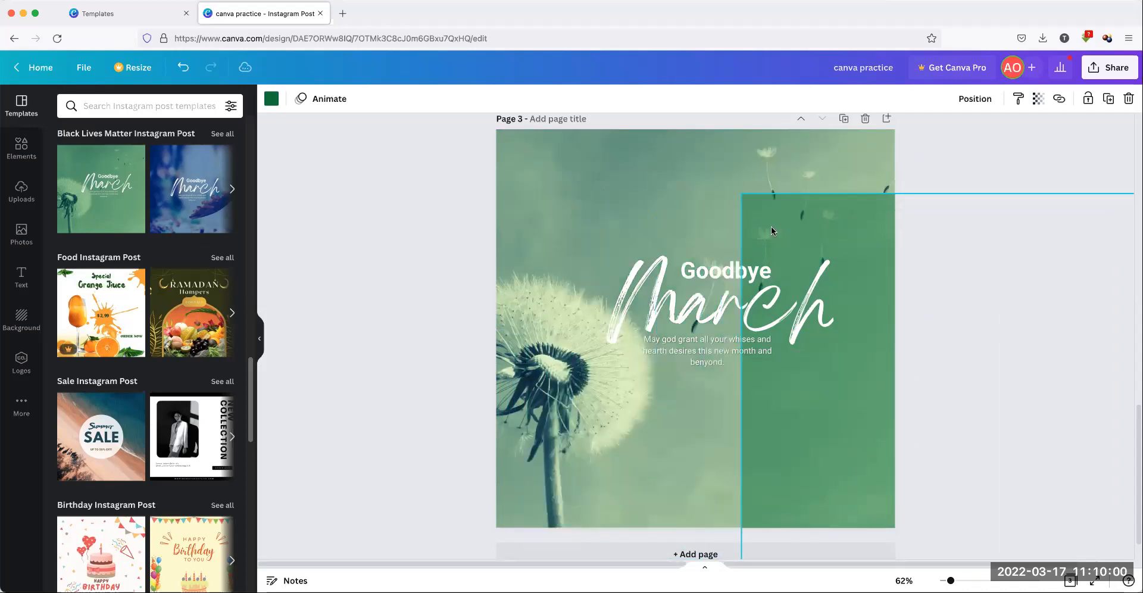
{"action": "left_click", "coordinate": [602, 185]}
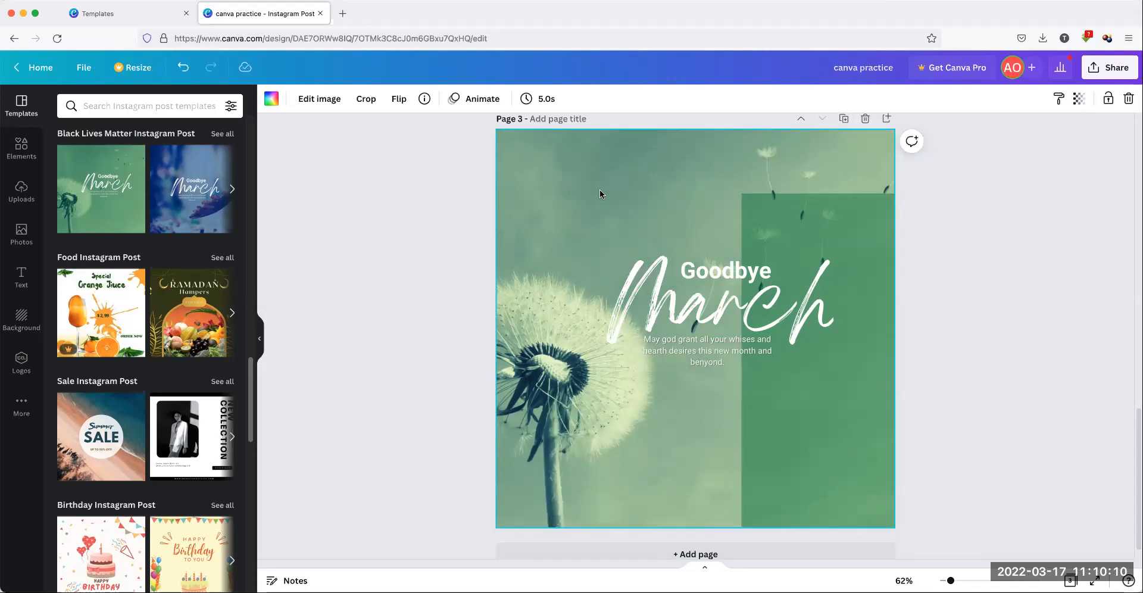
{"action": "right_click", "coordinate": [555, 191]}
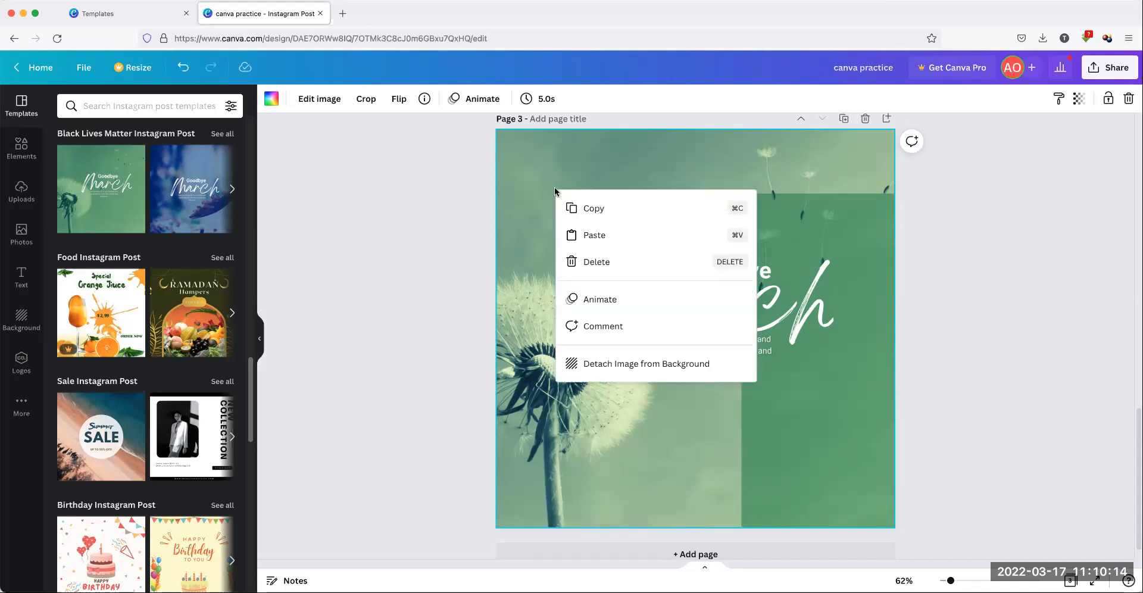
{"action": "left_click", "coordinate": [506, 197]}
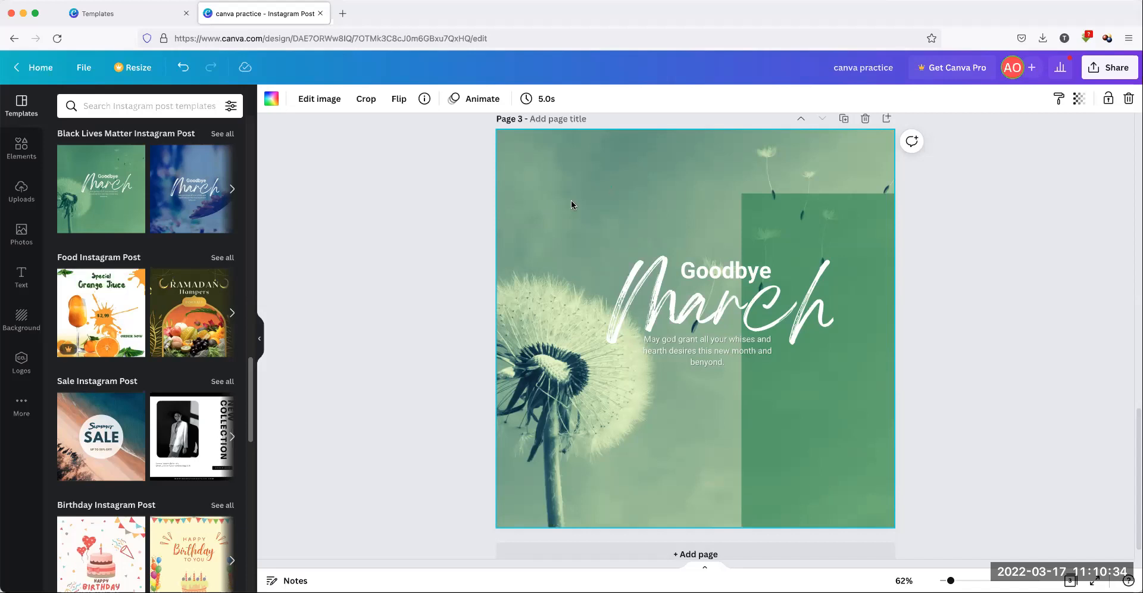
{"action": "left_click", "coordinate": [579, 120]}
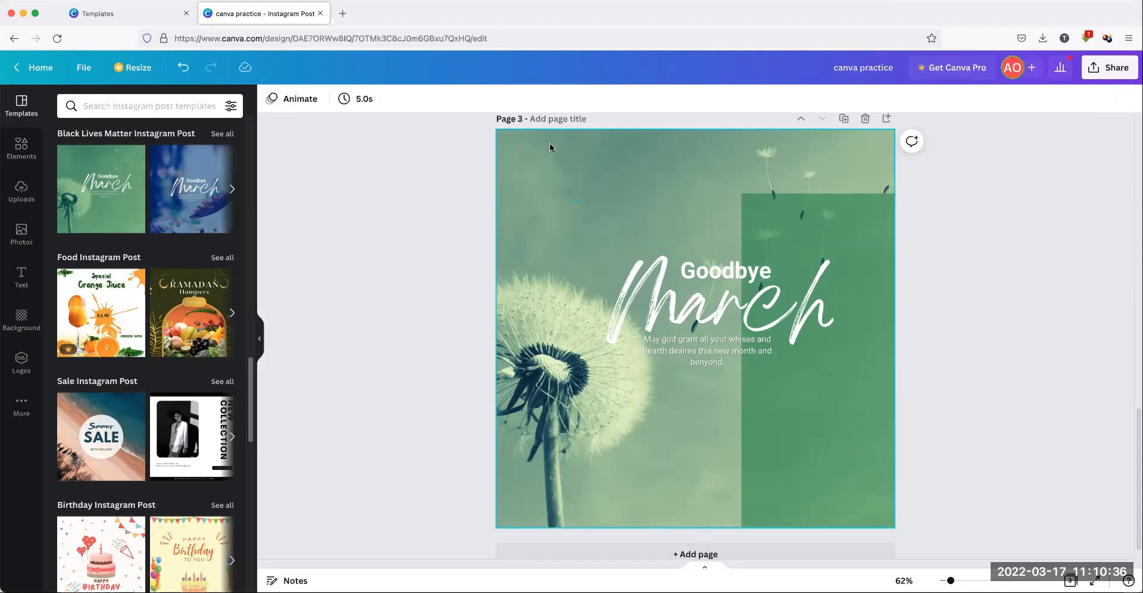
Spread out page 3's "Goodbye", "March" and message texts over the photo and nudge the green overlay up and left
{"action": "left_click_drag", "start_coordinate": [686, 260], "coordinate": [637, 207]}
{"action": "left_click_drag", "start_coordinate": [666, 295], "coordinate": [562, 295]}
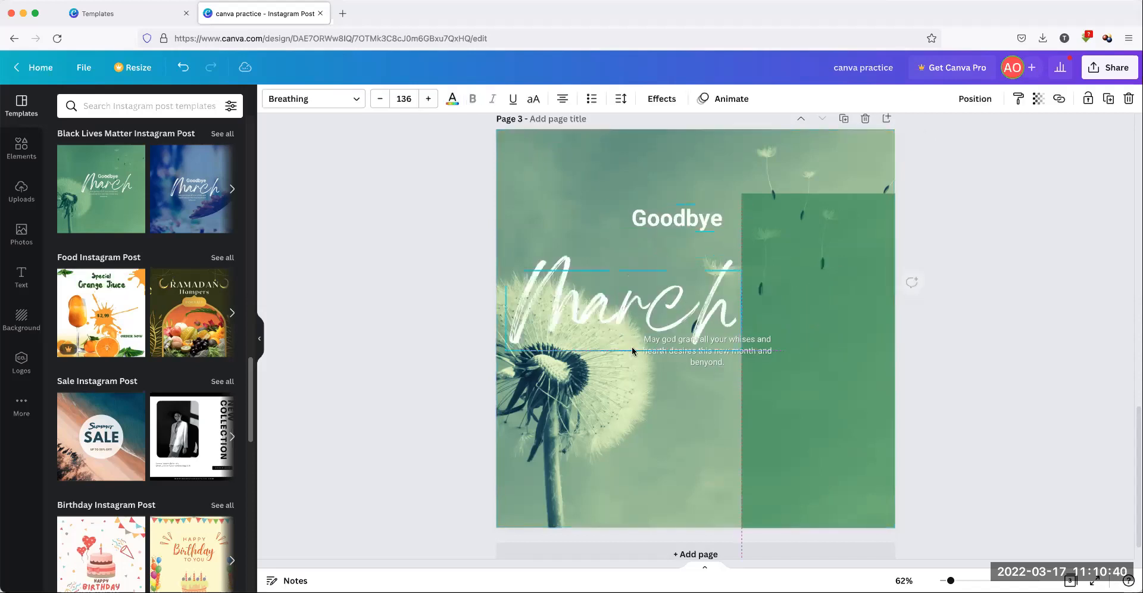
{"action": "left_click_drag", "start_coordinate": [632, 351], "coordinate": [624, 363]}
{"action": "left_click_drag", "start_coordinate": [704, 359], "coordinate": [703, 430]}
{"action": "left_click_drag", "start_coordinate": [737, 302], "coordinate": [722, 291]}
{"action": "left_click", "coordinate": [520, 213]}
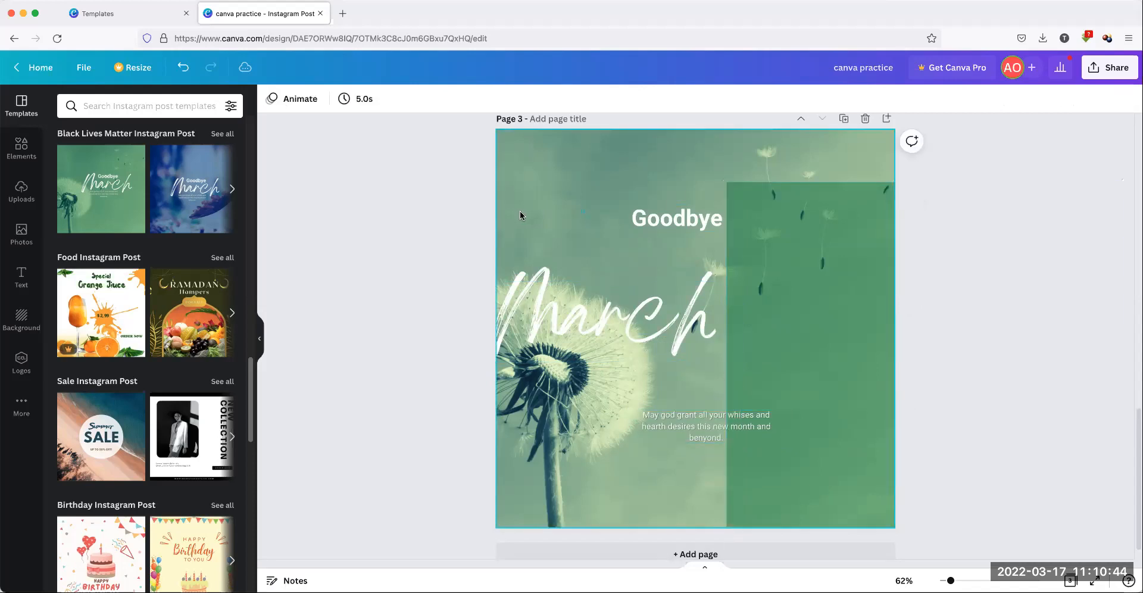
Undo the moves of page 3's text elements and the green overlay nudge
{"action": "left_click", "coordinate": [182, 67]}
{"action": "left_click", "coordinate": [182, 68]}
{"action": "left_click", "coordinate": [182, 67]}
{"action": "left_click", "coordinate": [182, 67]}
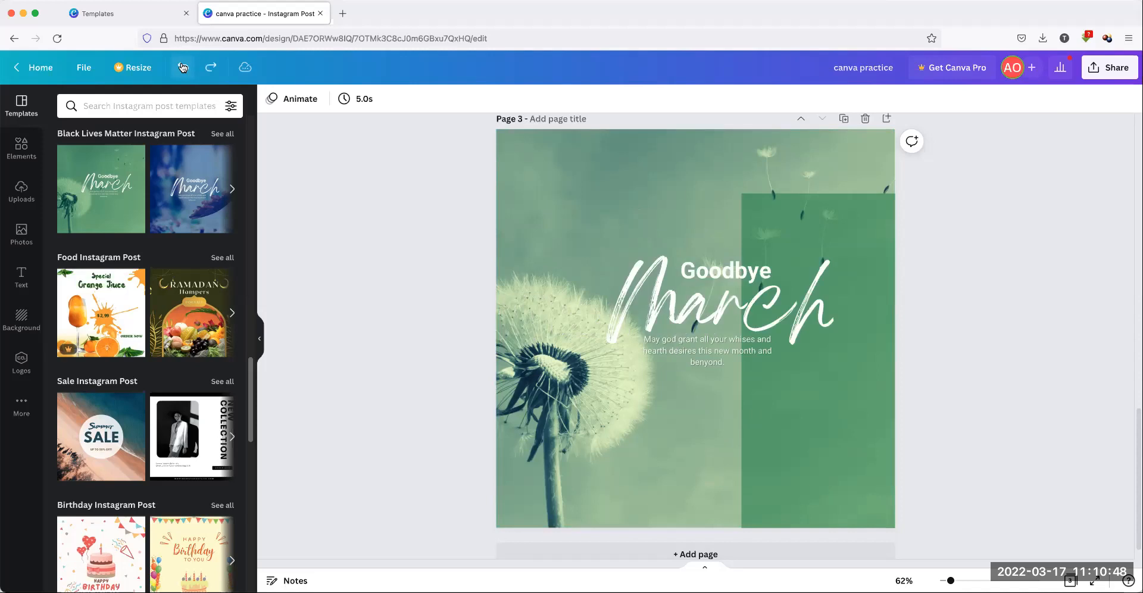
Detach the dandelion image from page 3's background and delete it
{"action": "left_click", "coordinate": [641, 175]}
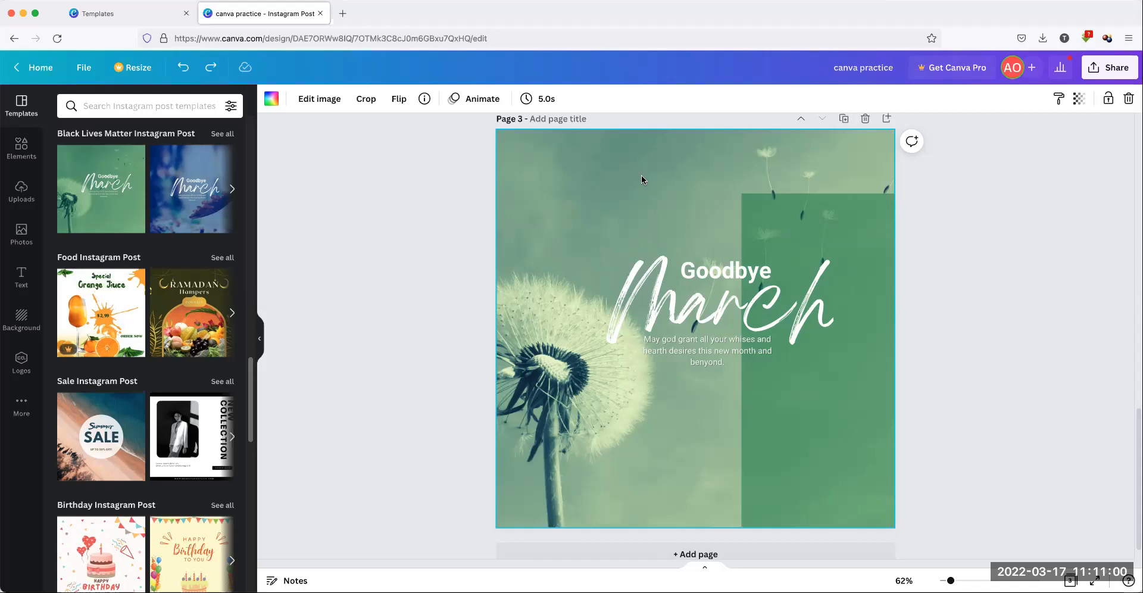
{"action": "right_click", "coordinate": [640, 177]}
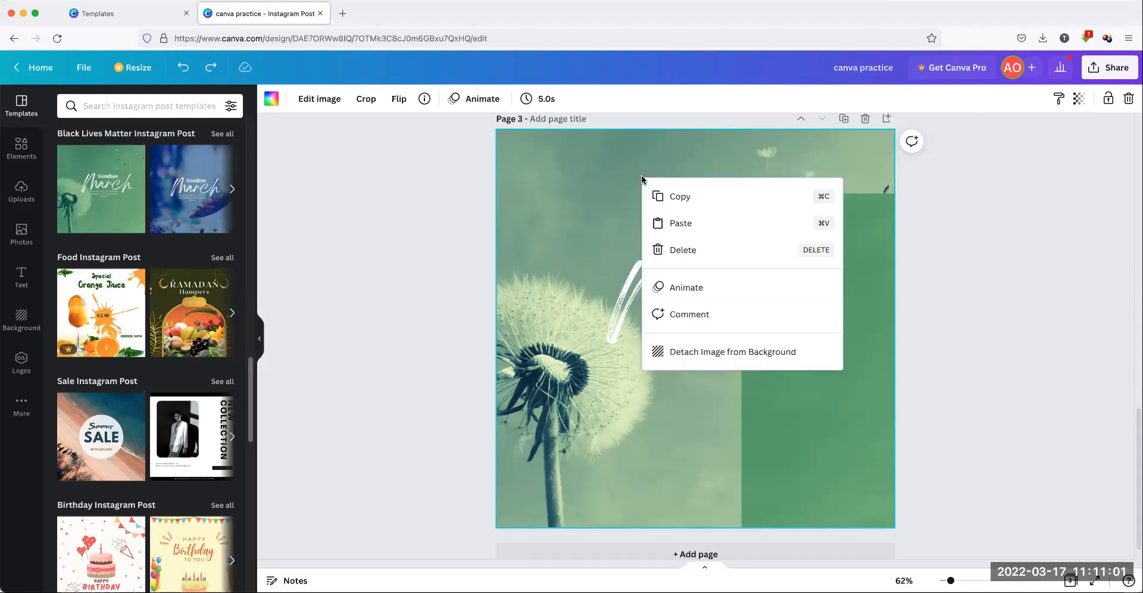
{"action": "left_click", "coordinate": [732, 354]}
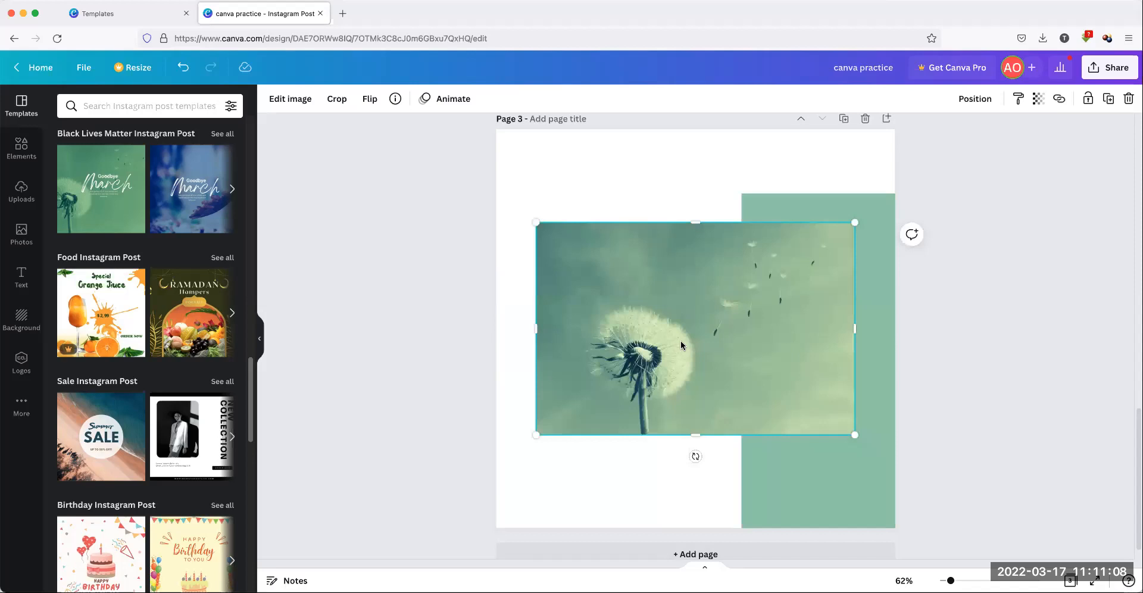
{"action": "left_click_drag", "start_coordinate": [680, 341], "coordinate": [686, 296]}
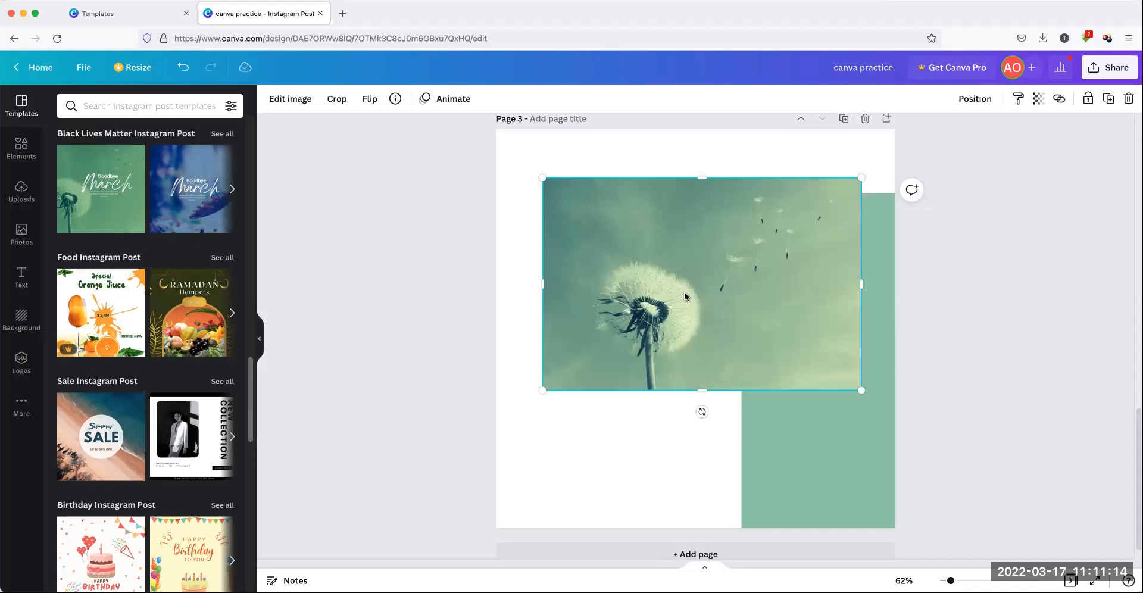
{"action": "key", "text": "Delete"}
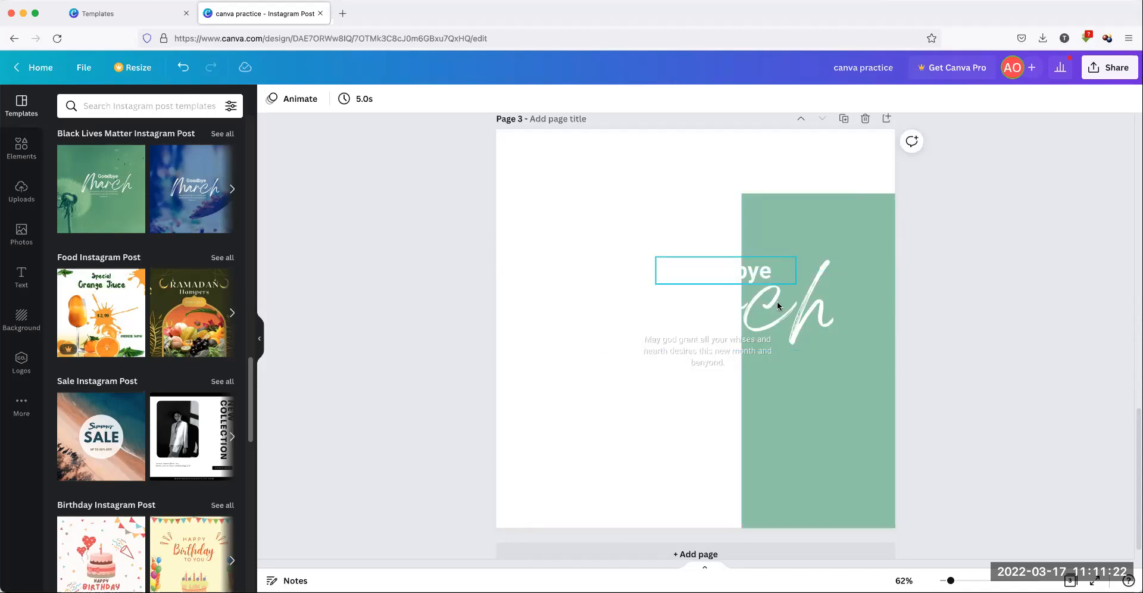
Slide the green overlay behind the Goodbye March text and back toward page 3's lower-right edge, then select the blank background
{"action": "left_click_drag", "start_coordinate": [806, 230], "coordinate": [590, 226]}
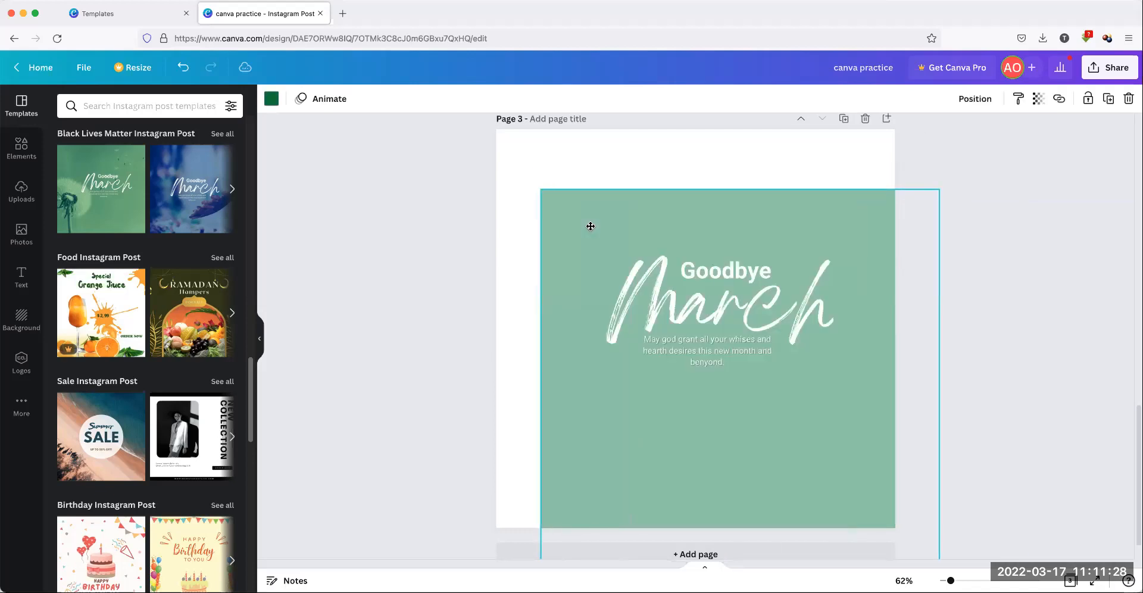
{"action": "left_click_drag", "start_coordinate": [672, 206], "coordinate": [837, 244]}
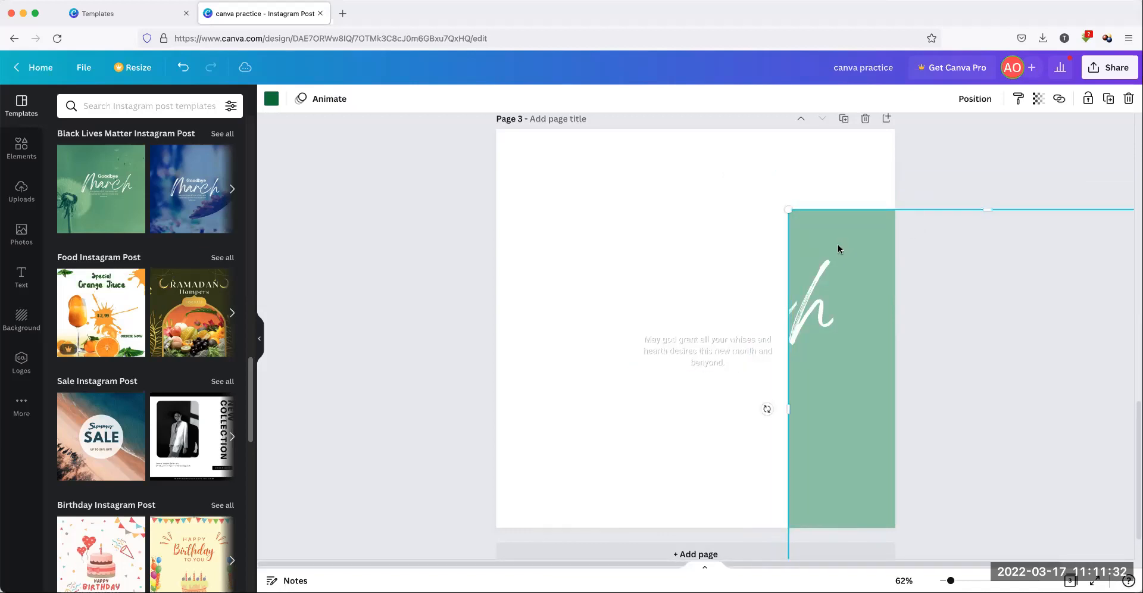
{"action": "left_click", "coordinate": [716, 153]}
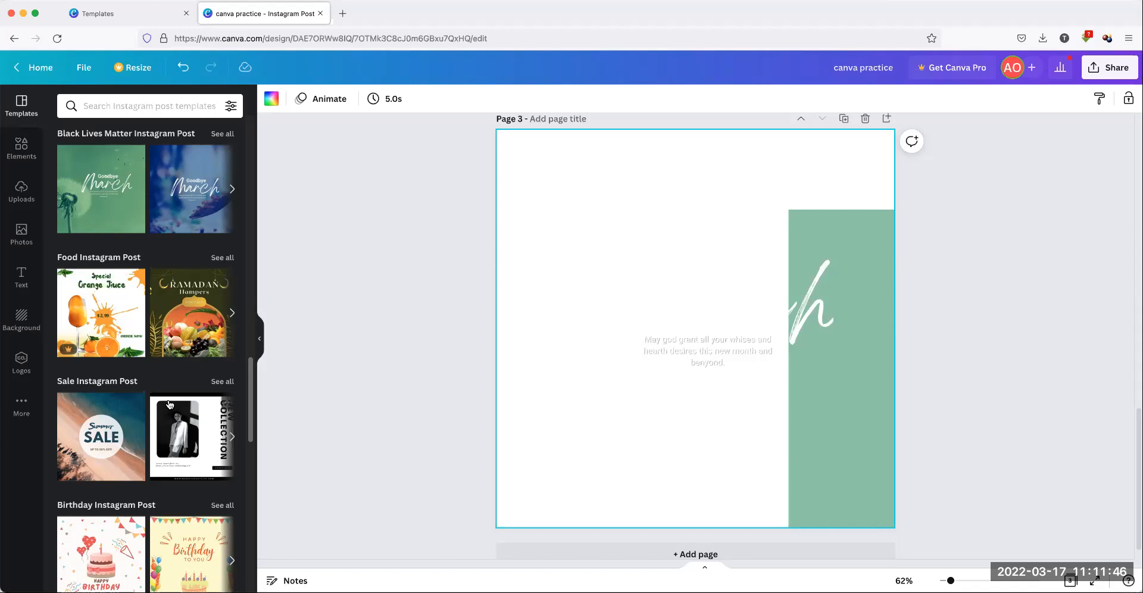
Open the stock photo library and clear the earlier "car" search
{"action": "scroll", "coordinate": [170, 405], "scroll_direction": "up", "scroll_amount": 10}
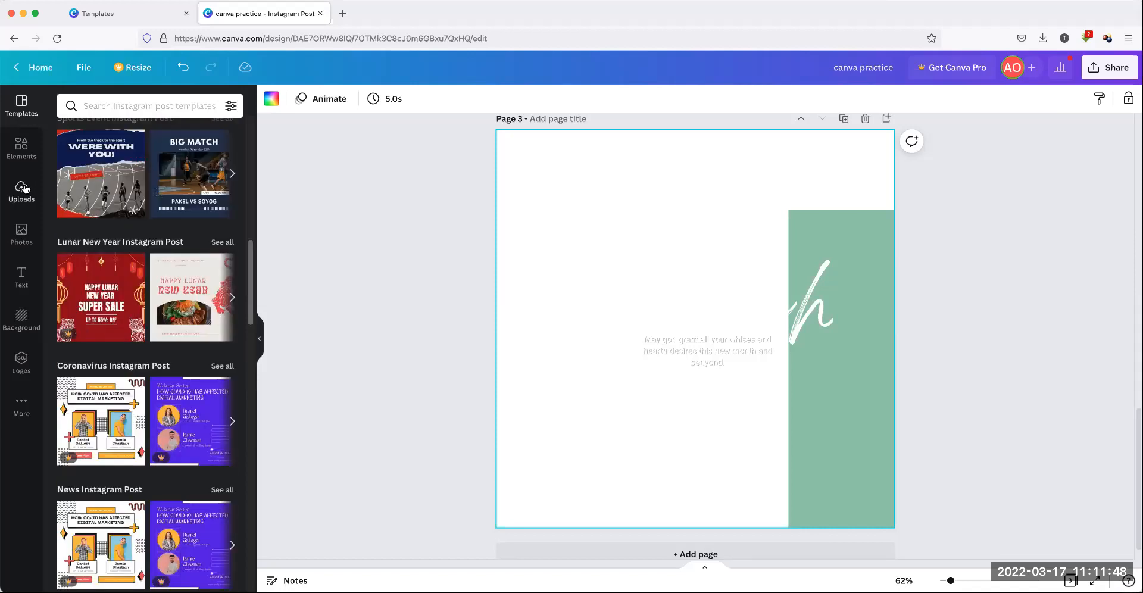
{"action": "left_click", "coordinate": [21, 236]}
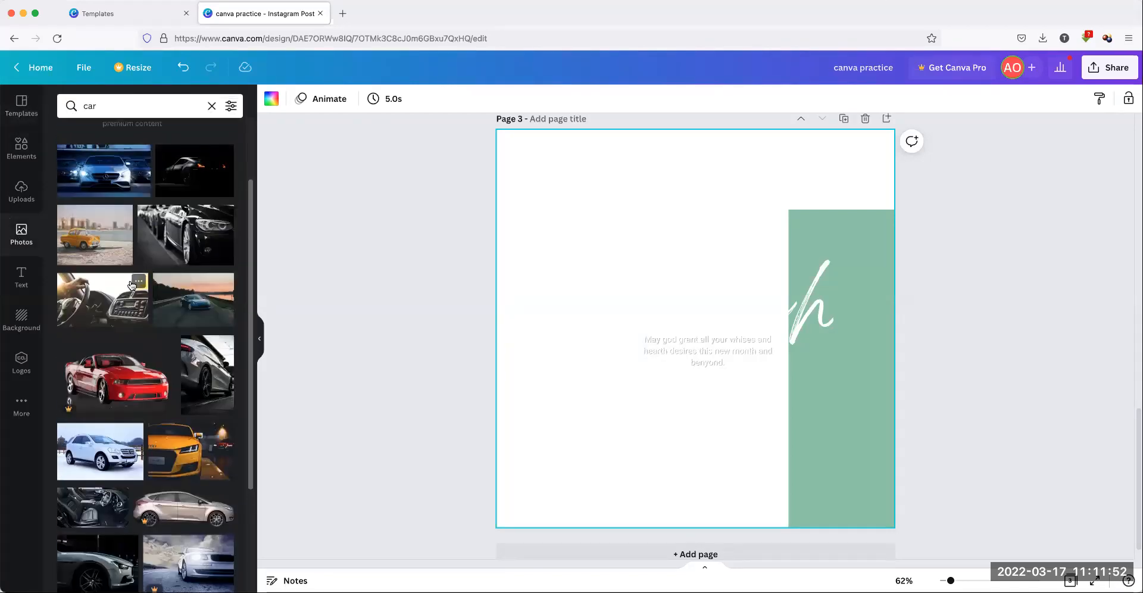
{"action": "scroll", "coordinate": [132, 285], "scroll_direction": "up", "scroll_amount": 2}
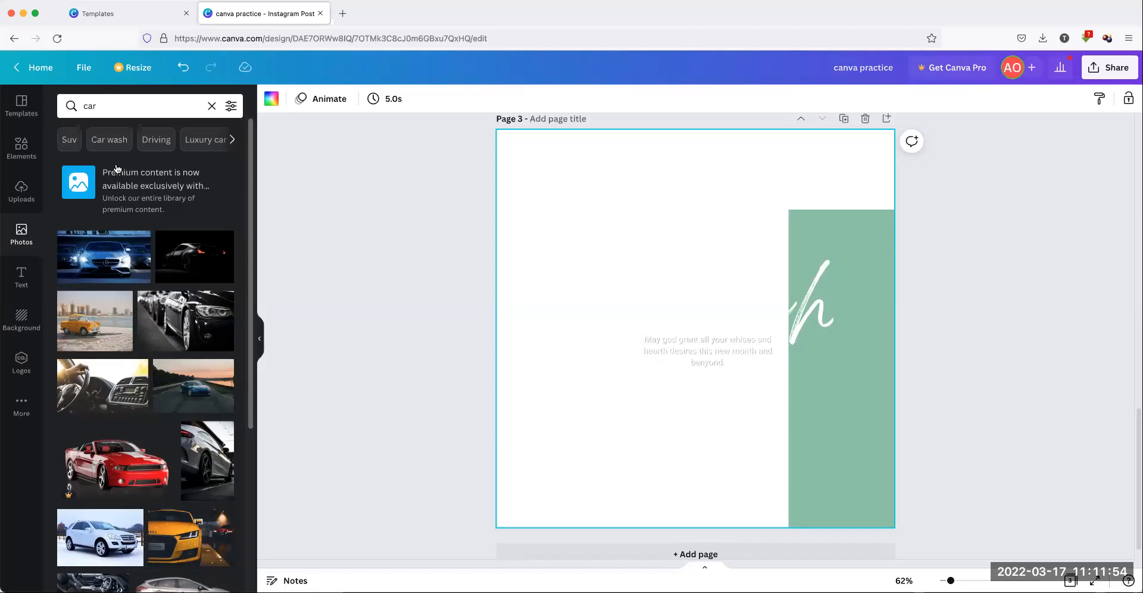
{"action": "left_click", "coordinate": [212, 106]}
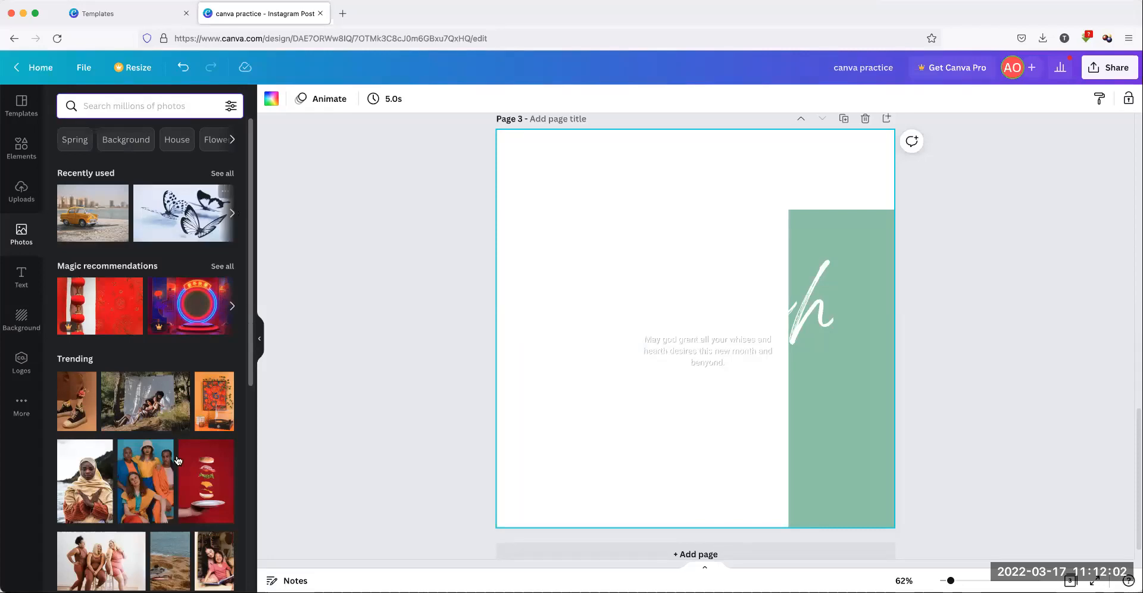
Add the warm beige still-life photo with the white ring-shaped vase from the trending stock photos to page 3
{"action": "scroll", "coordinate": [116, 467], "scroll_direction": "down", "scroll_amount": 3}
{"action": "scroll", "coordinate": [116, 466], "scroll_direction": "down", "scroll_amount": 3}
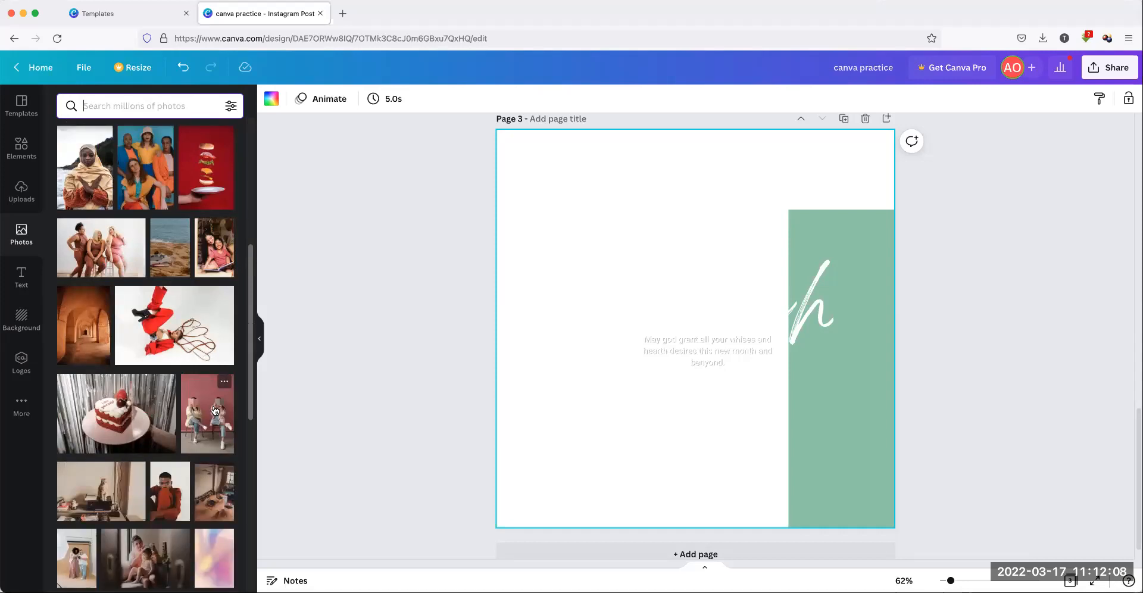
{"action": "scroll", "coordinate": [215, 410], "scroll_direction": "down", "scroll_amount": 3}
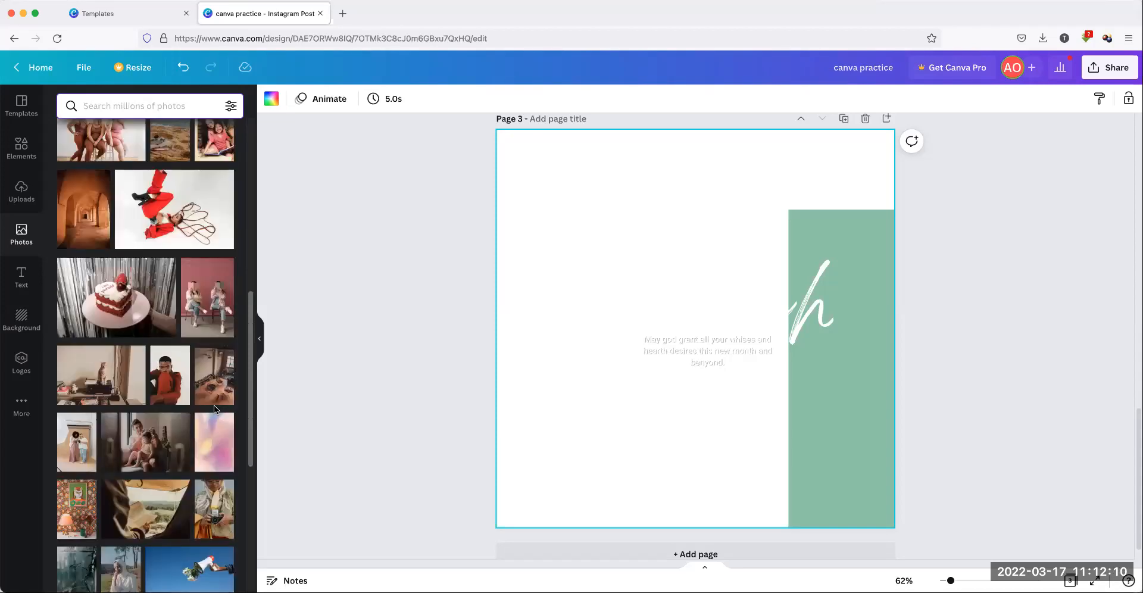
{"action": "scroll", "coordinate": [213, 405], "scroll_direction": "down", "scroll_amount": 2}
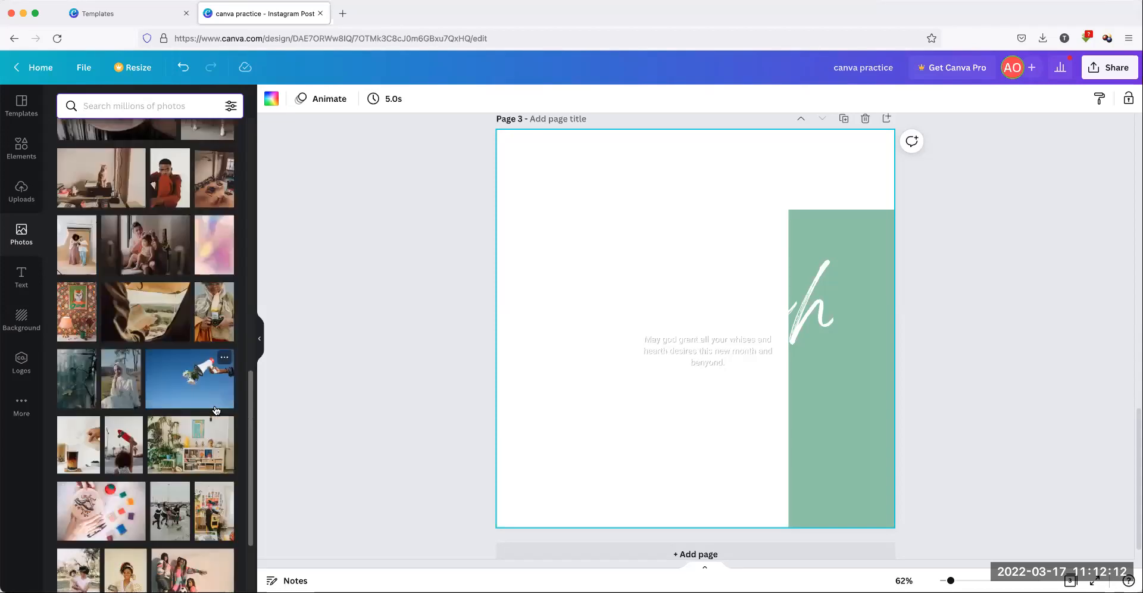
{"action": "scroll", "coordinate": [214, 407], "scroll_direction": "down", "scroll_amount": 2}
{"action": "scroll", "coordinate": [215, 409], "scroll_direction": "down", "scroll_amount": 3}
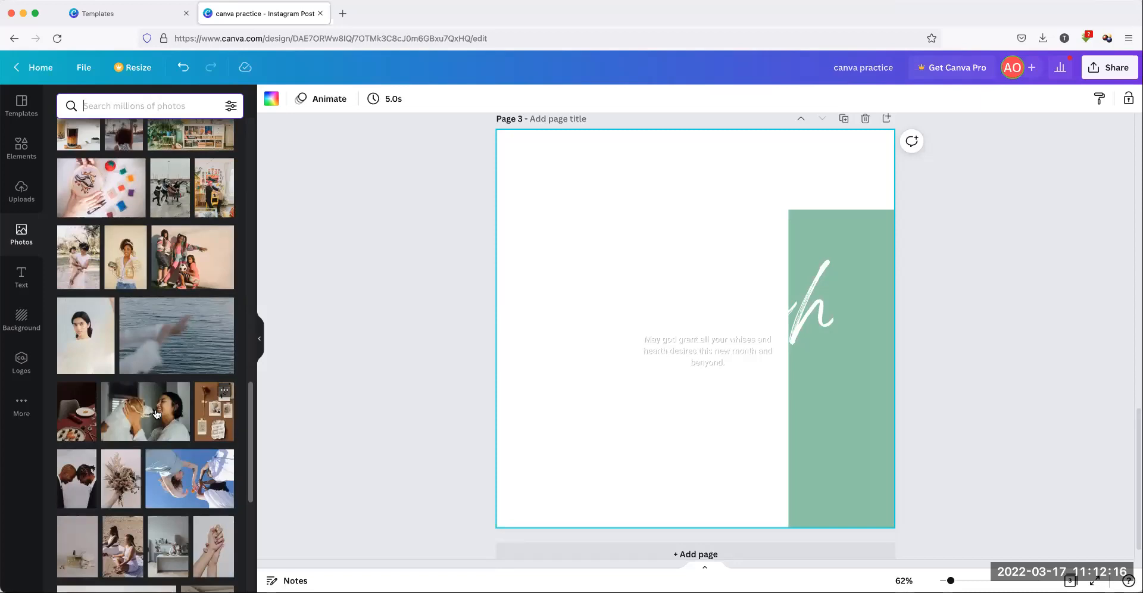
{"action": "scroll", "coordinate": [147, 415], "scroll_direction": "down", "scroll_amount": 3}
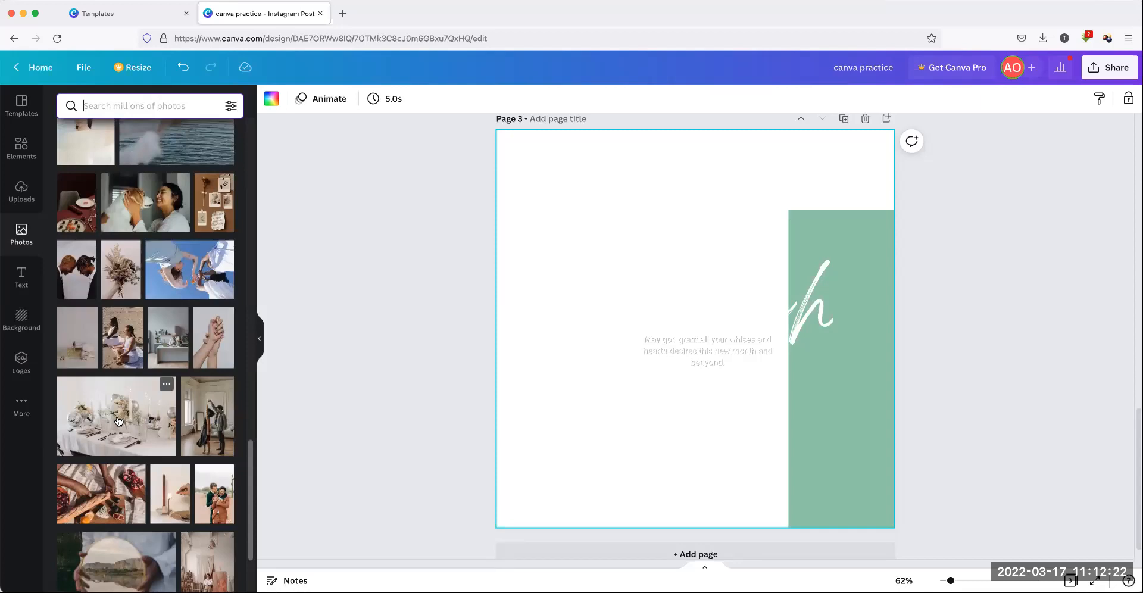
{"action": "scroll", "coordinate": [119, 421], "scroll_direction": "down", "scroll_amount": 2}
{"action": "scroll", "coordinate": [118, 421], "scroll_direction": "down", "scroll_amount": 2}
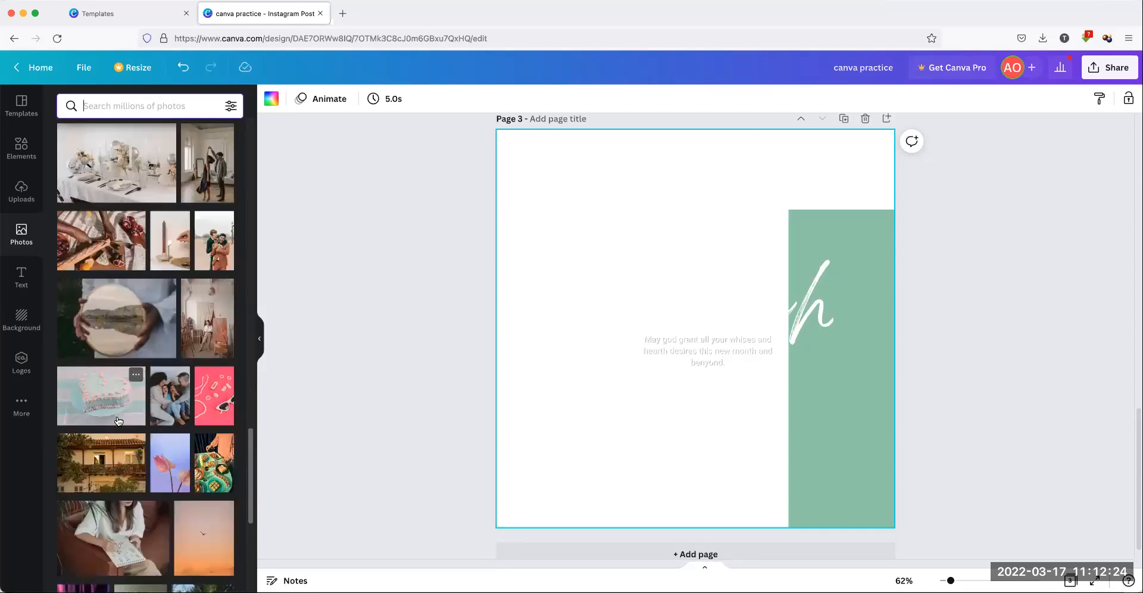
{"action": "scroll", "coordinate": [118, 420], "scroll_direction": "down", "scroll_amount": 4}
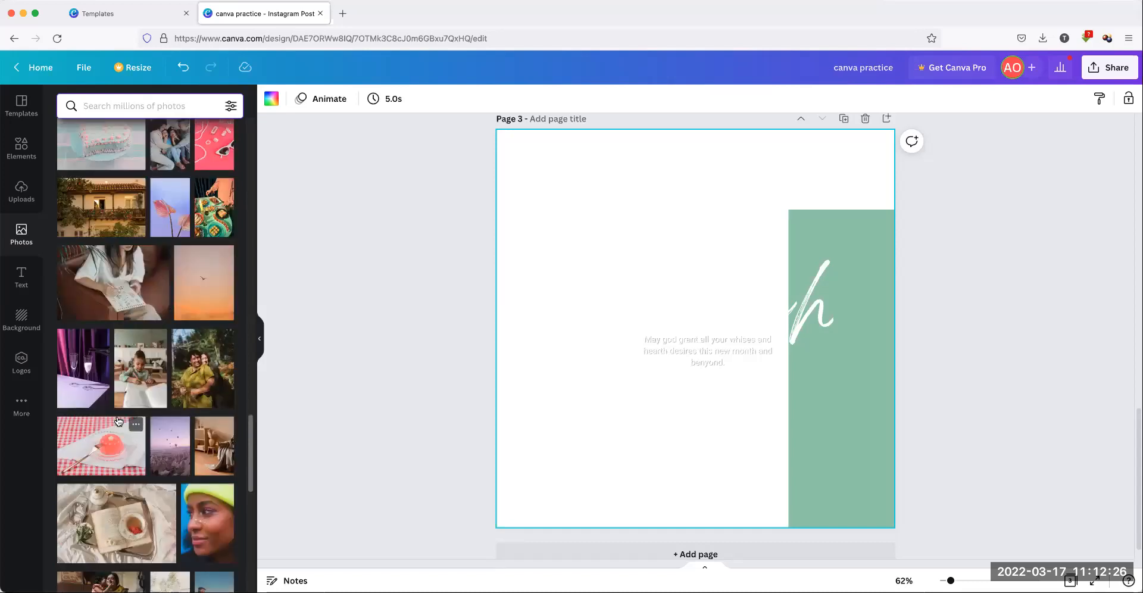
{"action": "scroll", "coordinate": [119, 420], "scroll_direction": "down", "scroll_amount": 5}
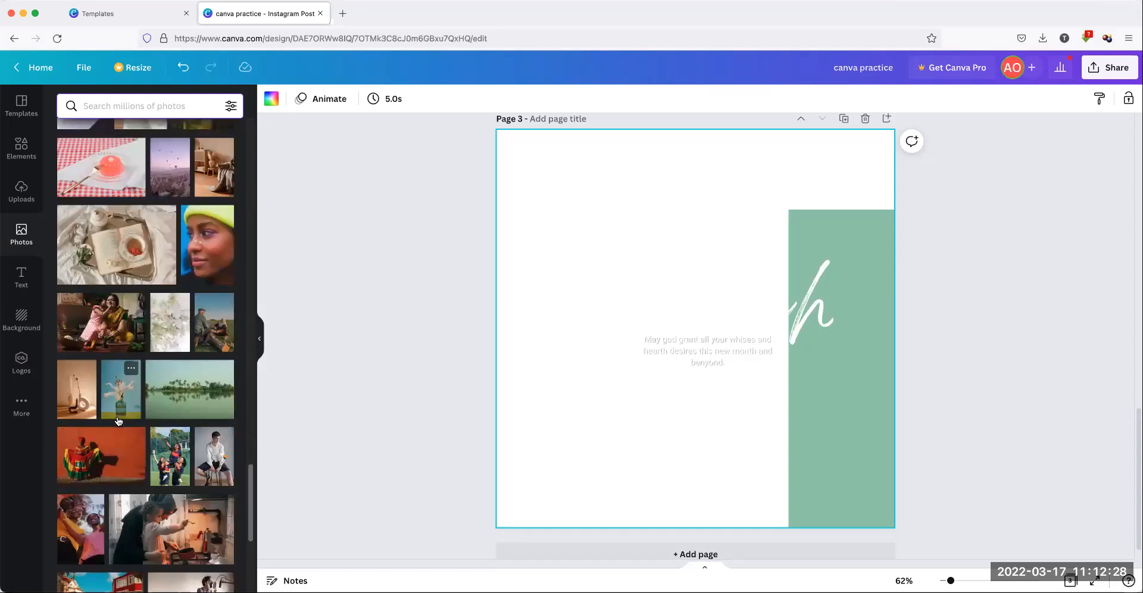
{"action": "left_click", "coordinate": [69, 399]}
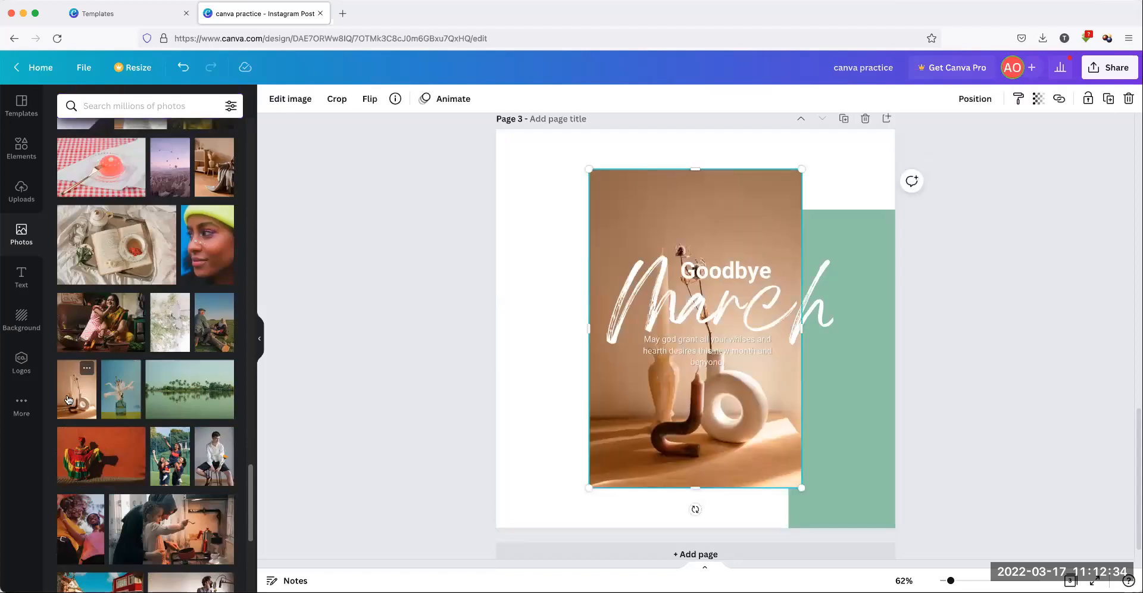
Add the stock photo of a black vase with bare branches to page 3 and delete the beige still-life photo
{"action": "scroll", "coordinate": [101, 467], "scroll_direction": "down", "scroll_amount": 10}
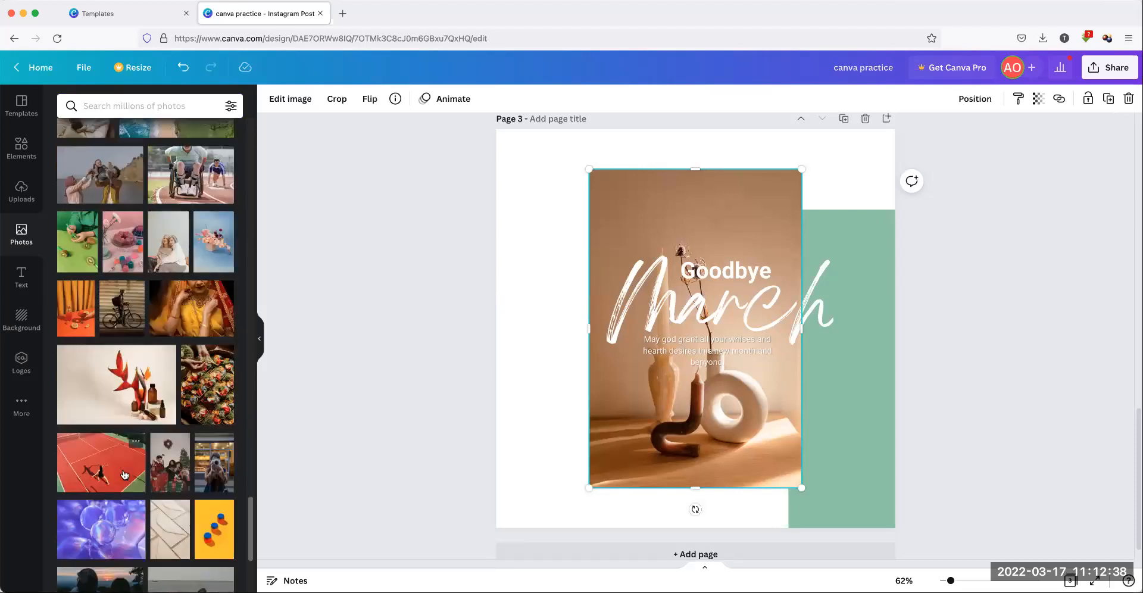
{"action": "scroll", "coordinate": [125, 474], "scroll_direction": "down", "scroll_amount": 3}
{"action": "scroll", "coordinate": [124, 474], "scroll_direction": "down", "scroll_amount": 3}
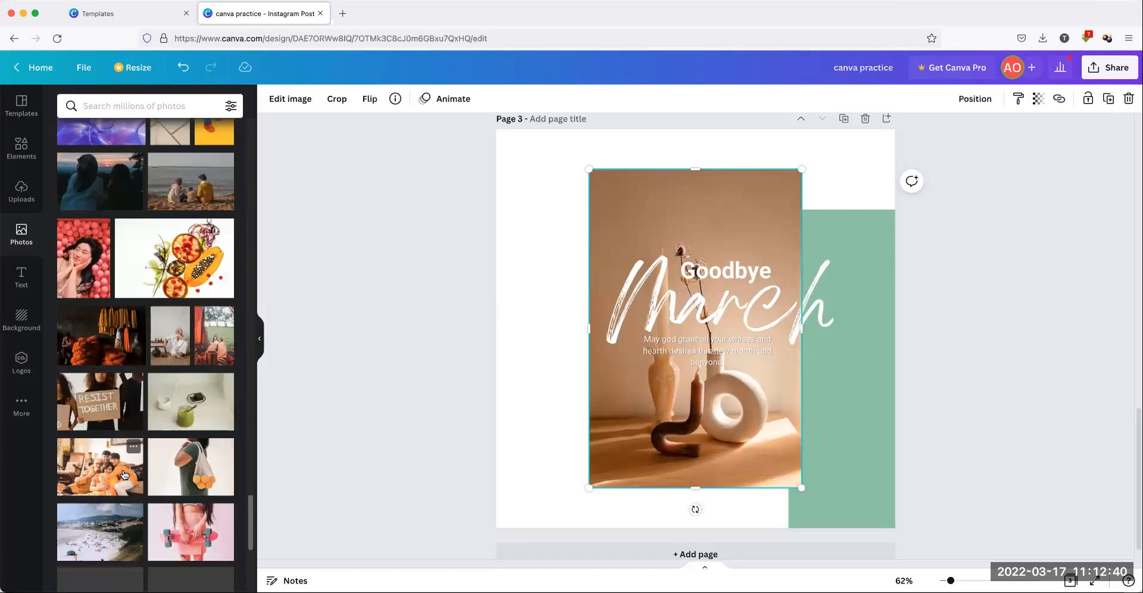
{"action": "scroll", "coordinate": [124, 475], "scroll_direction": "down", "scroll_amount": 3}
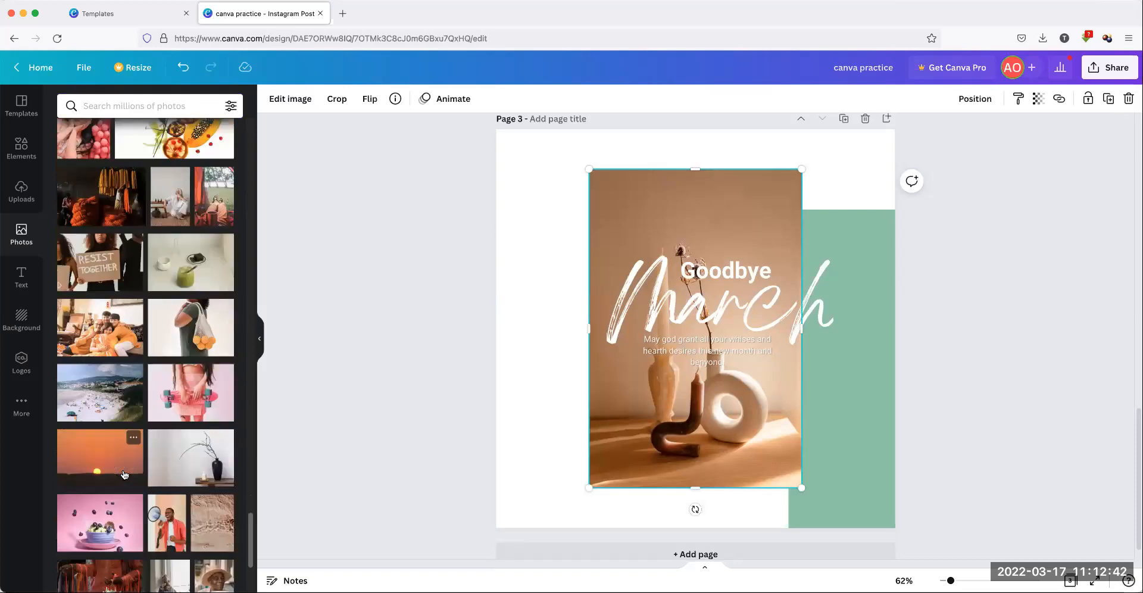
{"action": "scroll", "coordinate": [124, 469], "scroll_direction": "down", "scroll_amount": 3}
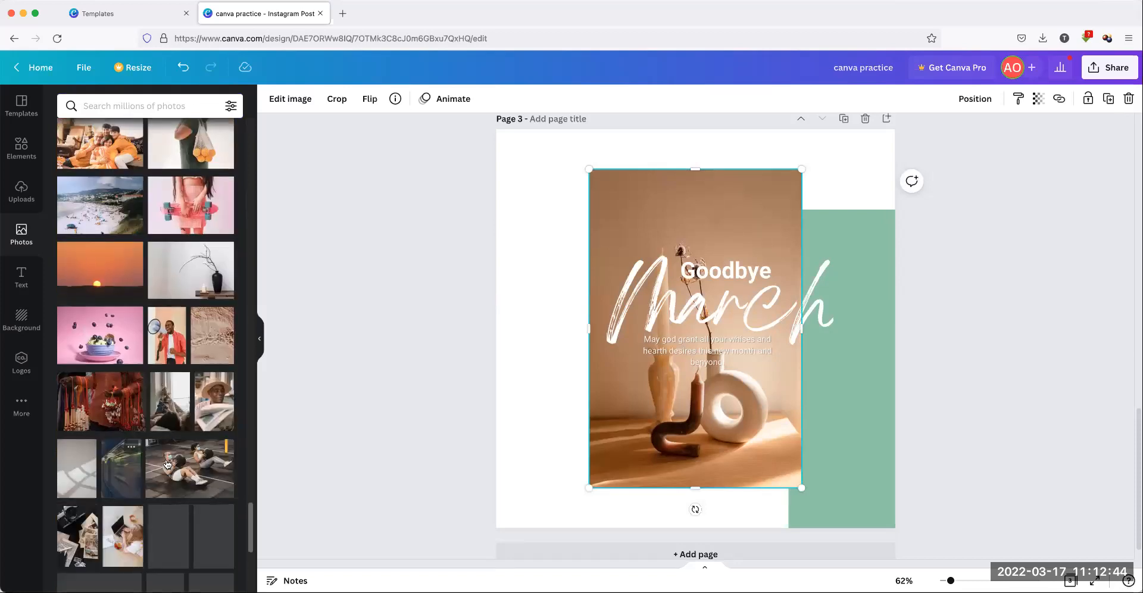
{"action": "left_click", "coordinate": [189, 267]}
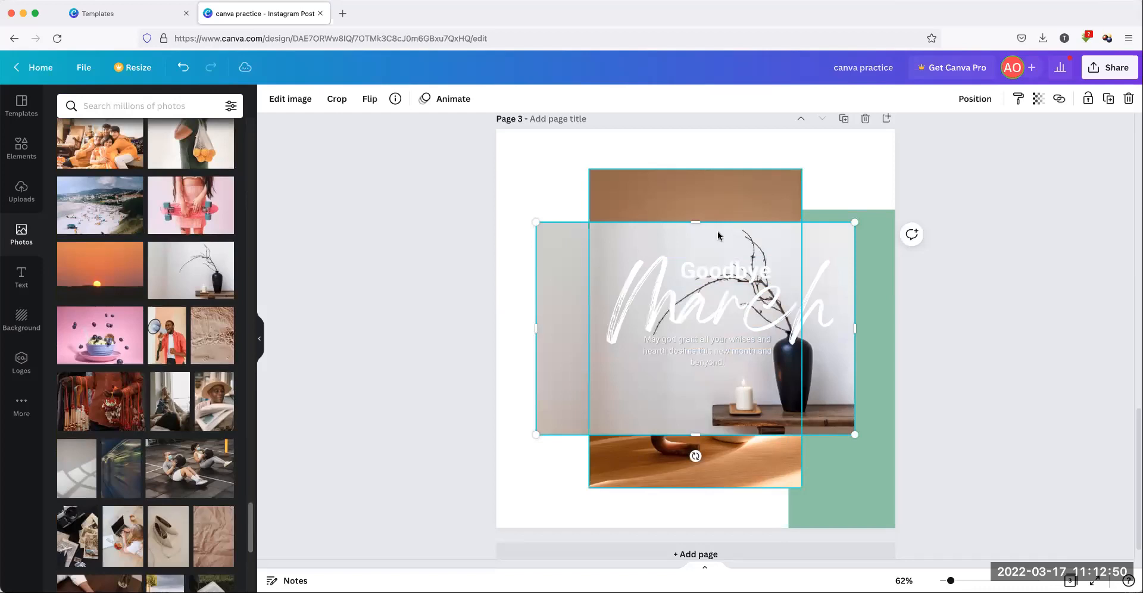
{"action": "left_click", "coordinate": [712, 186]}
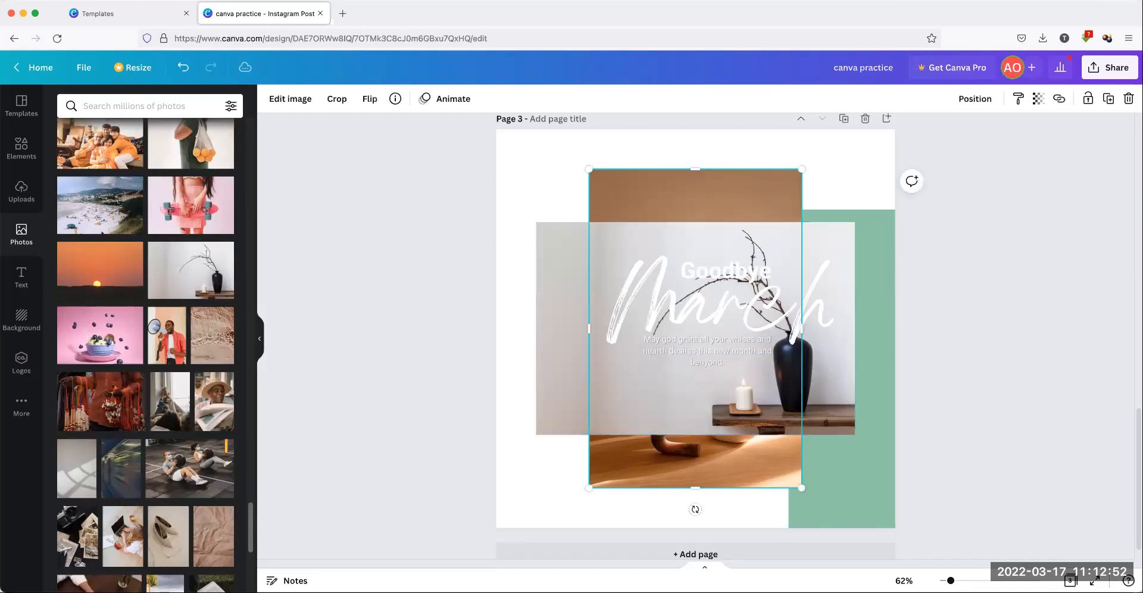
{"action": "key", "text": "BackSpace"}
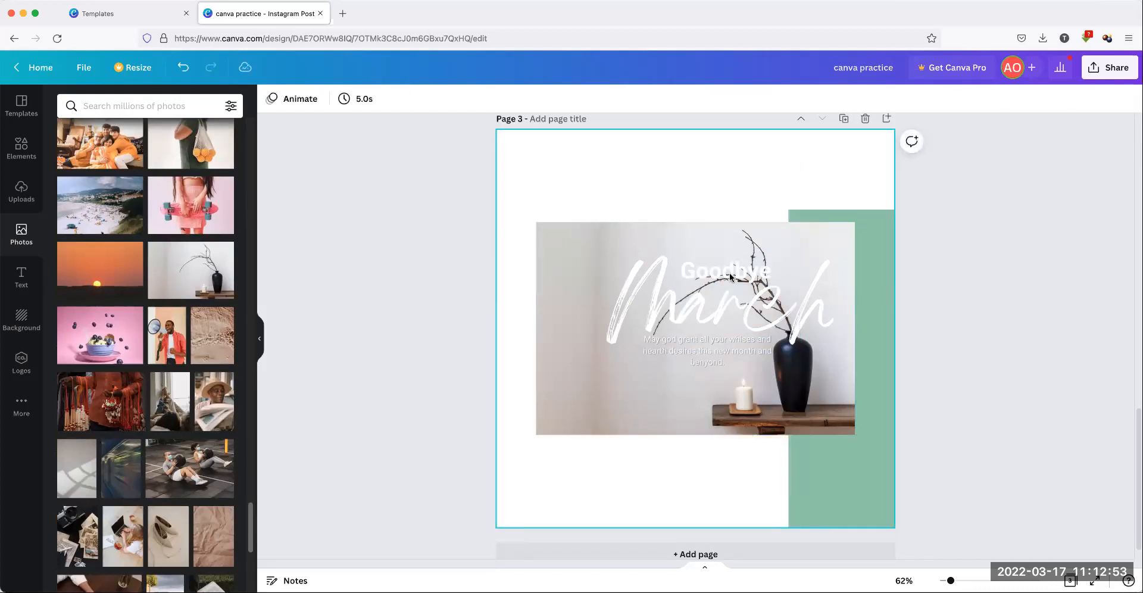
Move the black vase photo toward page 3's upper-left corner, stretch it wider and taller, and shift it slightly up and left
{"action": "left_click", "coordinate": [573, 259]}
{"action": "left_click_drag", "start_coordinate": [602, 271], "coordinate": [567, 206]}
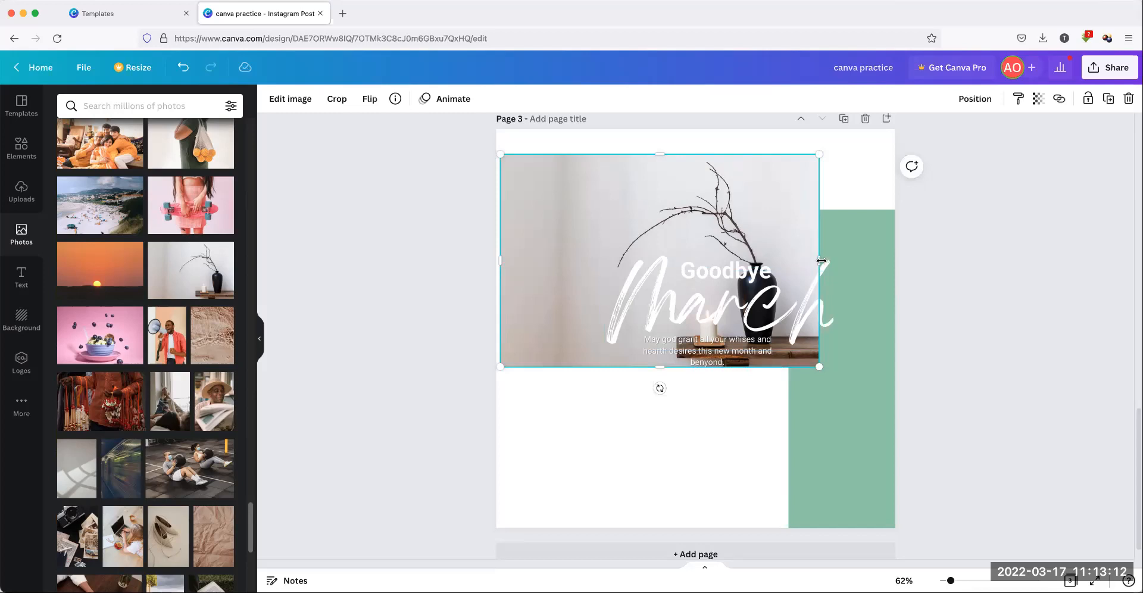
{"action": "left_click_drag", "start_coordinate": [871, 269], "coordinate": [902, 275]}
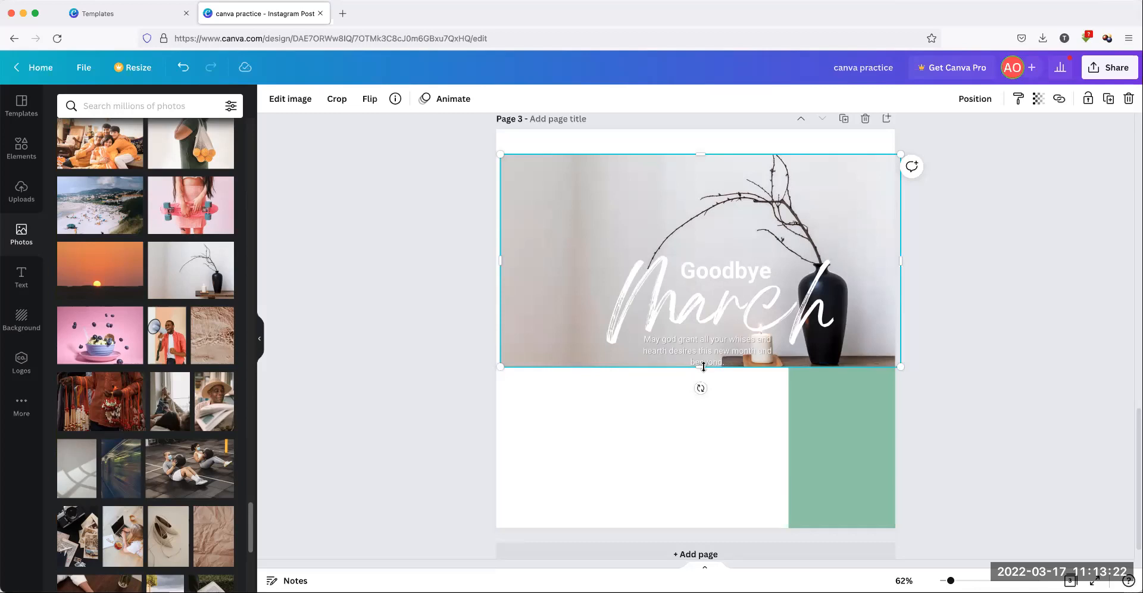
{"action": "left_click_drag", "start_coordinate": [702, 366], "coordinate": [671, 492]}
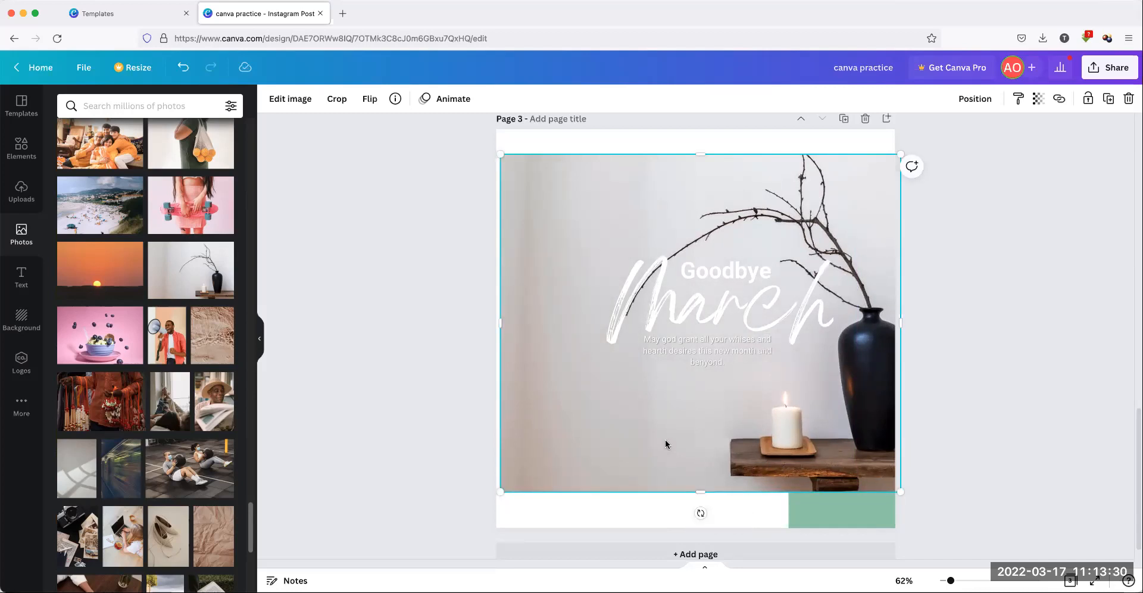
{"action": "left_click_drag", "start_coordinate": [702, 441], "coordinate": [670, 428]}
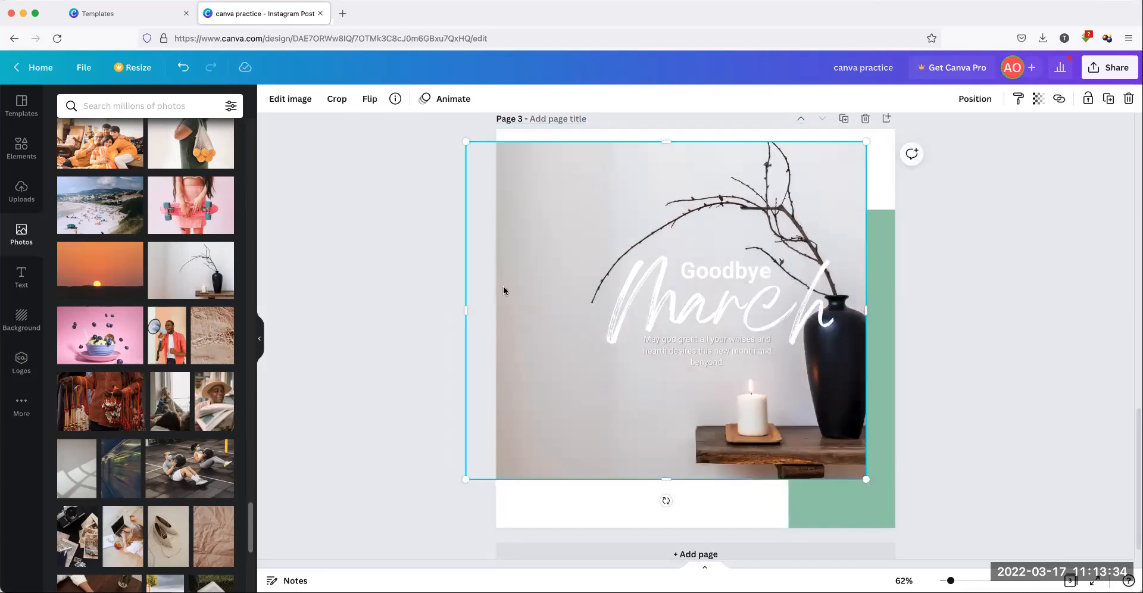
Undo the last shift and both stretches of the black vase photo
{"action": "left_click", "coordinate": [182, 68]}
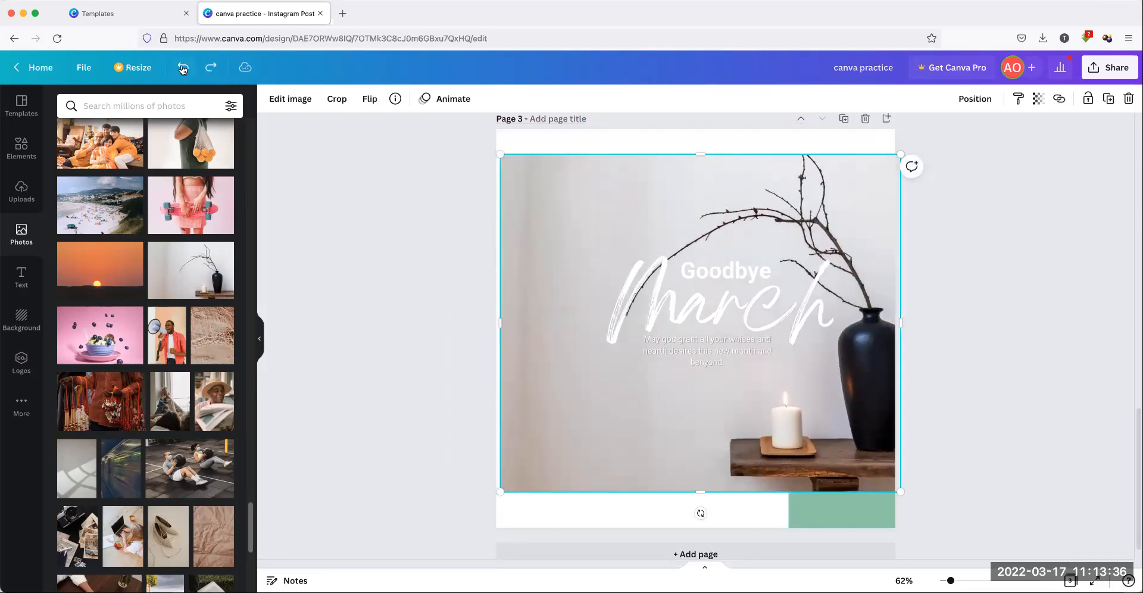
{"action": "left_click", "coordinate": [183, 68]}
{"action": "left_click", "coordinate": [182, 68]}
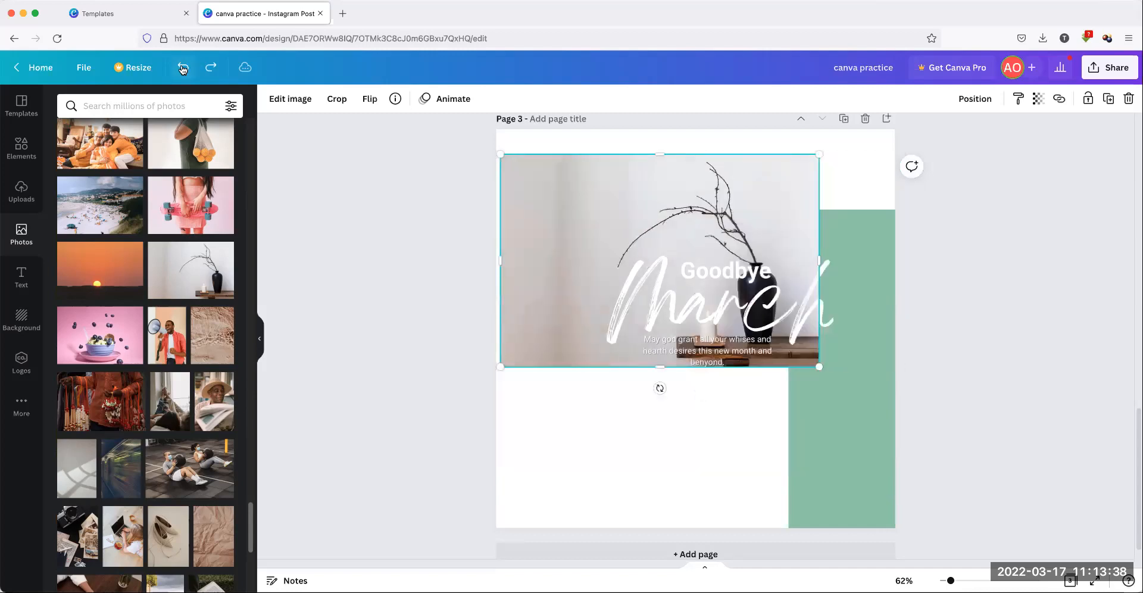
Add the pink stock photo of the blueberry ice cream bowl to page 3 and extend it downward and to the right
{"action": "left_click", "coordinate": [114, 346]}
{"action": "left_click_drag", "start_coordinate": [692, 437], "coordinate": [694, 514]}
{"action": "left_click_drag", "start_coordinate": [853, 372], "coordinate": [889, 371]}
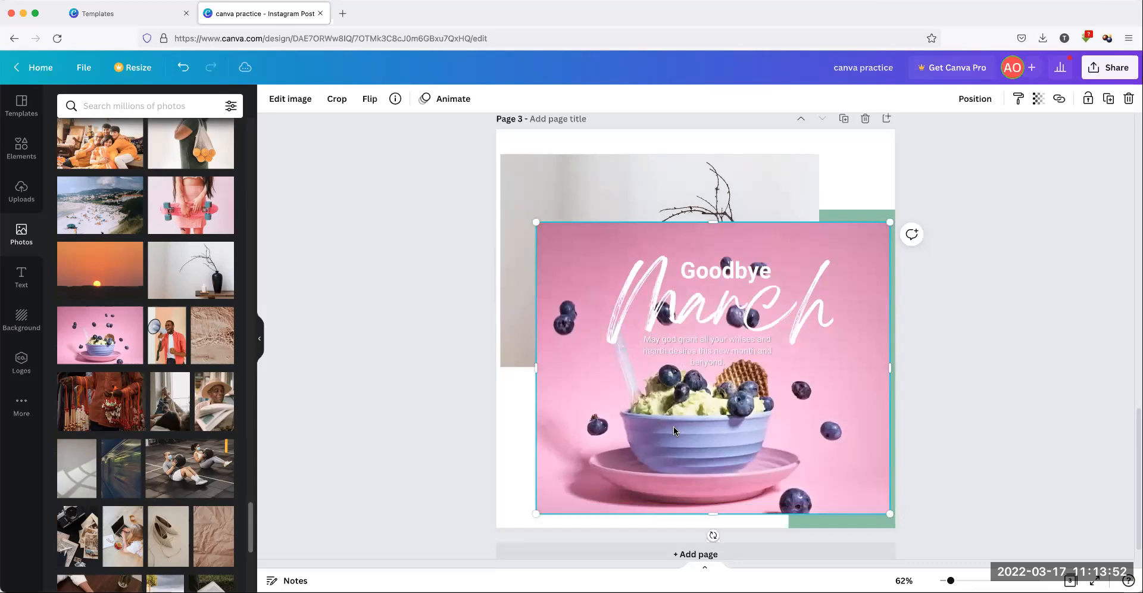
Try the pink blueberry photo against page 3's left edge, and undo that move
{"action": "left_click_drag", "start_coordinate": [676, 442], "coordinate": [637, 419]}
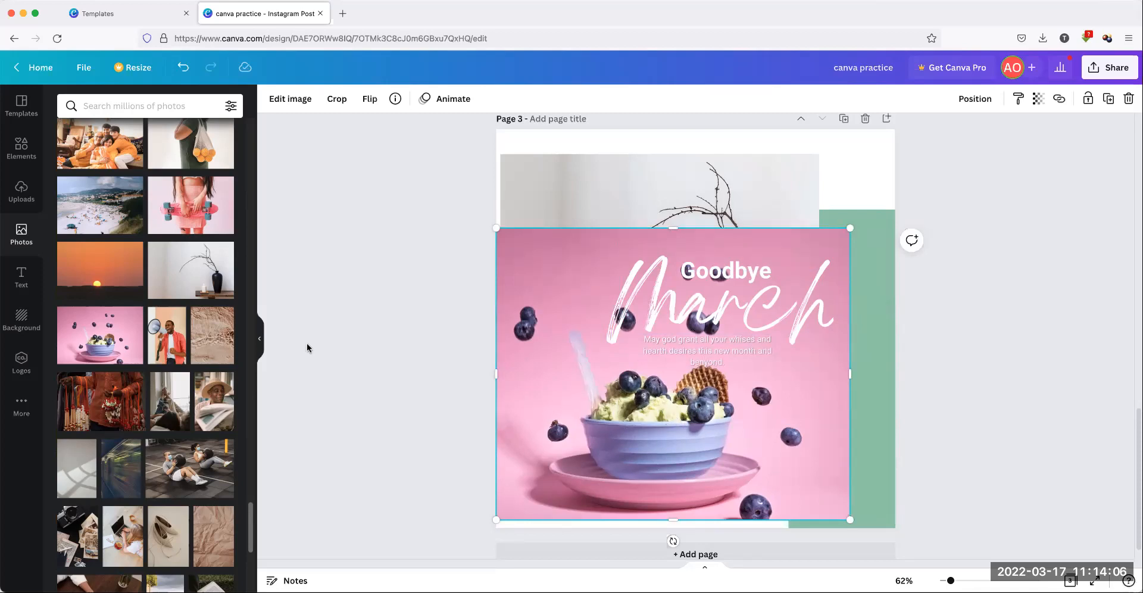
{"action": "scroll", "coordinate": [107, 491], "scroll_direction": "down", "scroll_amount": 2}
{"action": "scroll", "coordinate": [108, 491], "scroll_direction": "down", "scroll_amount": 5}
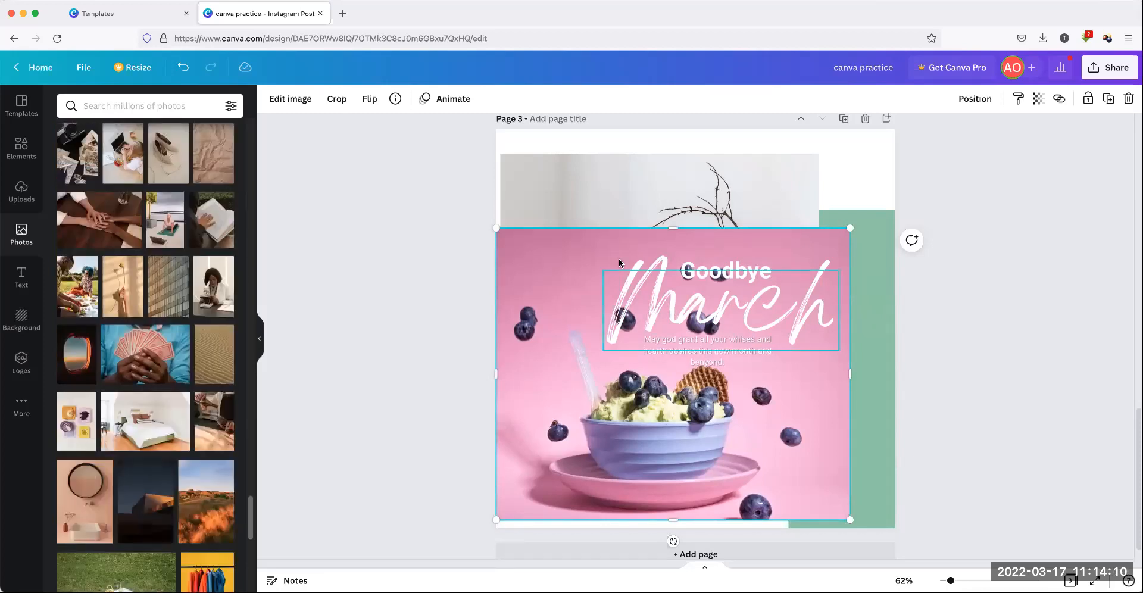
{"action": "left_click", "coordinate": [184, 67]}
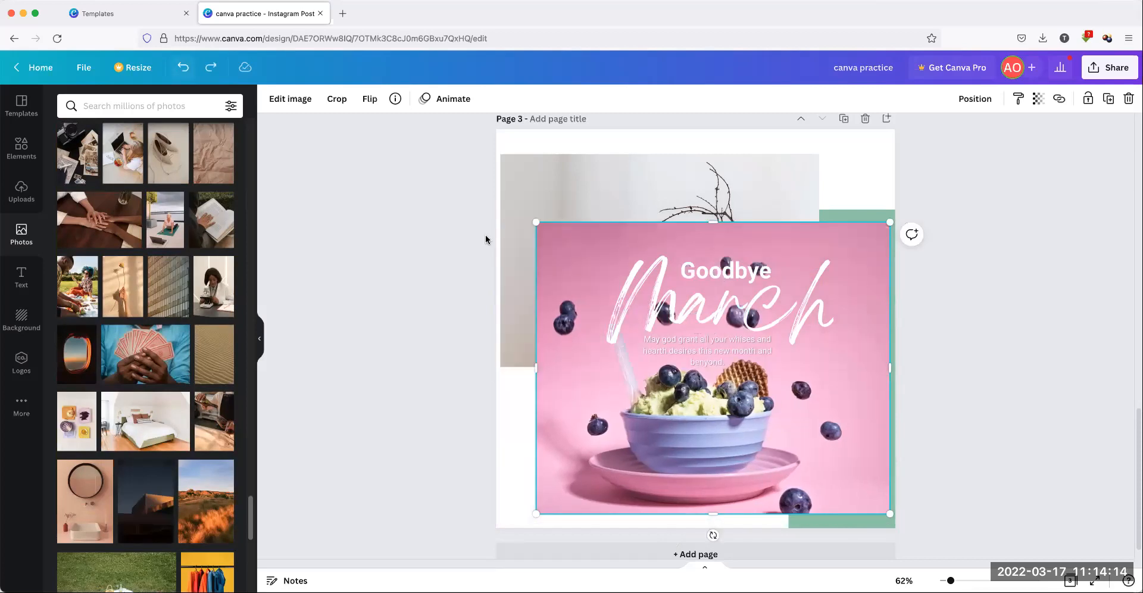
Shrink the pink blueberry photo toward page 3's lower-right corner and delete the black vase photo
{"action": "left_click_drag", "start_coordinate": [538, 224], "coordinate": [685, 345]}
{"action": "left_click", "coordinate": [623, 207]}
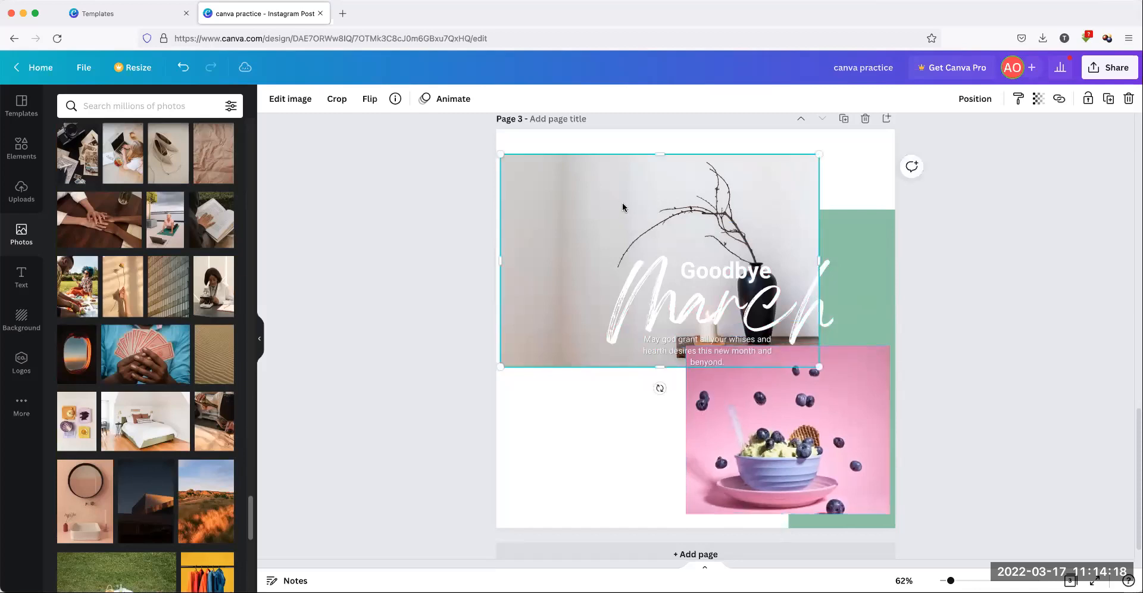
{"action": "key", "text": "Delete"}
Move the pink blueberry photo to page 3's upper-left corner and stretch it across the full width and most of the height
{"action": "left_click", "coordinate": [799, 400]}
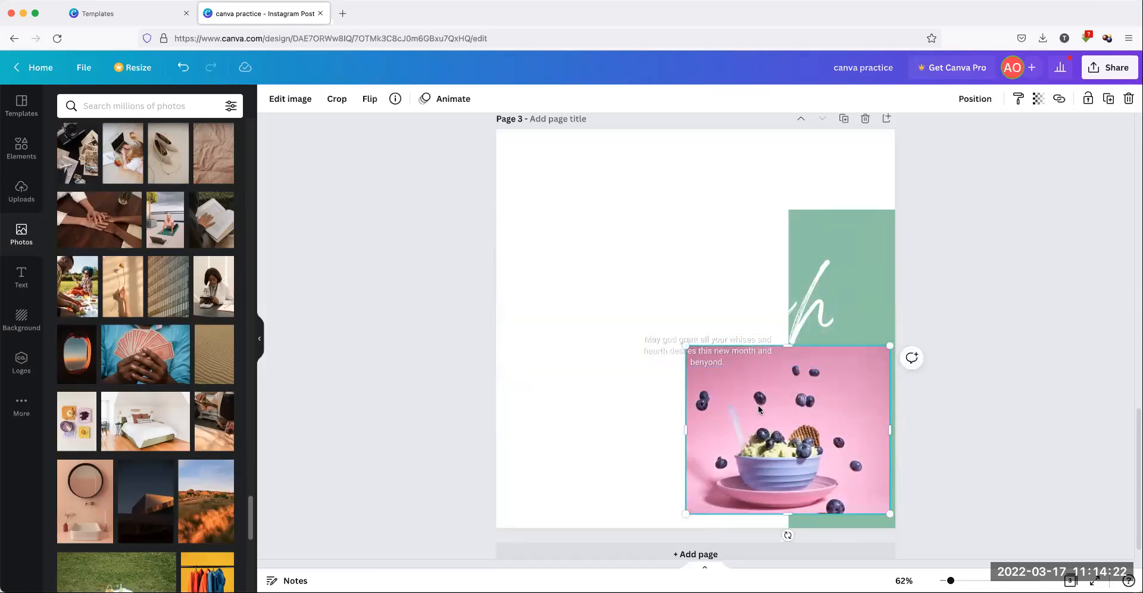
{"action": "left_click_drag", "start_coordinate": [795, 428], "coordinate": [606, 212]}
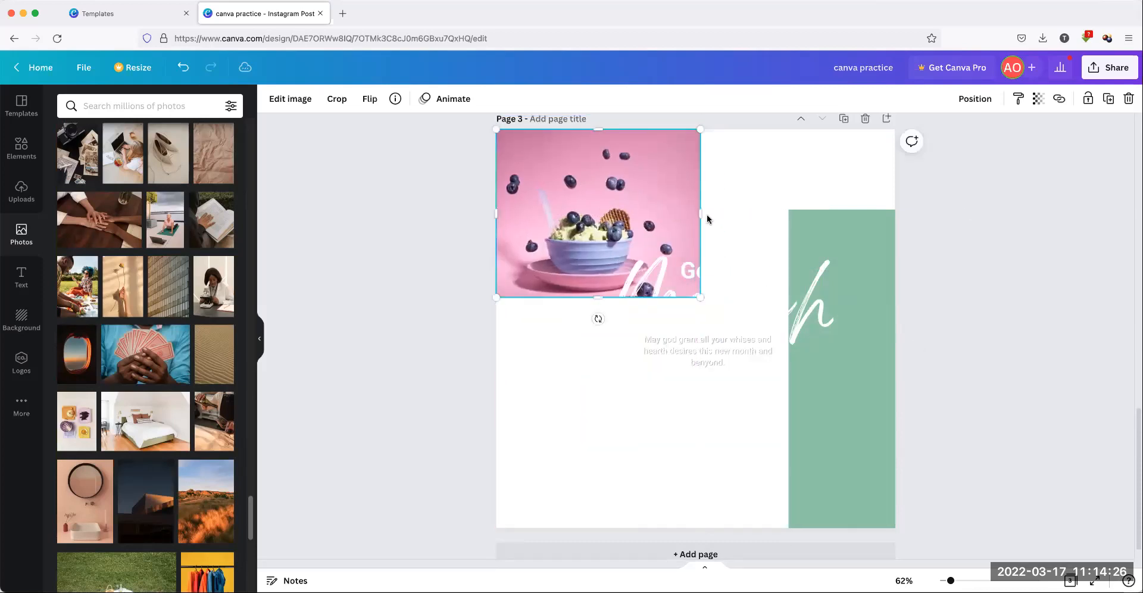
{"action": "left_click_drag", "start_coordinate": [703, 213], "coordinate": [898, 225]}
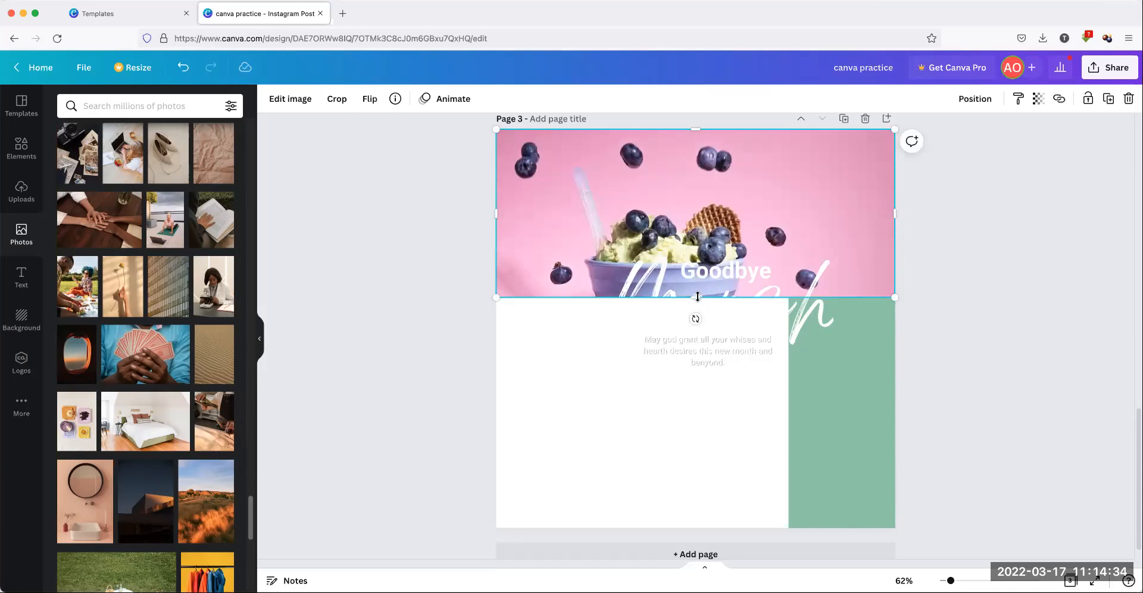
{"action": "left_click_drag", "start_coordinate": [698, 314], "coordinate": [680, 448]}
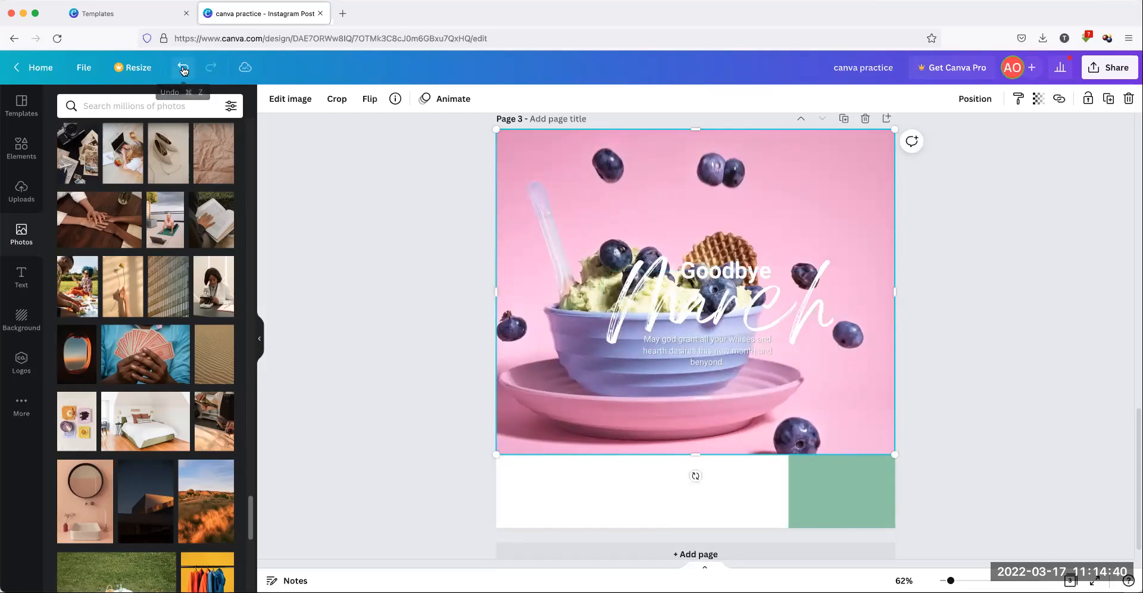
Undo the pink photo's stretching and repositioning as well as the deletion of the black vase photo
{"action": "left_click", "coordinate": [183, 71]}
{"action": "left_click", "coordinate": [183, 70]}
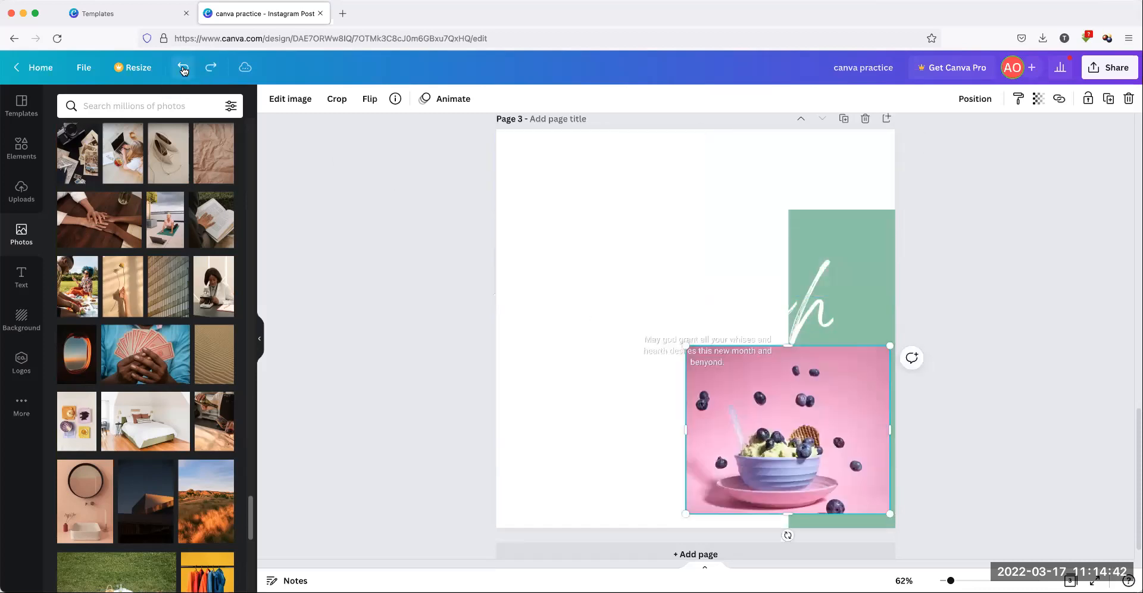
{"action": "left_click", "coordinate": [183, 70]}
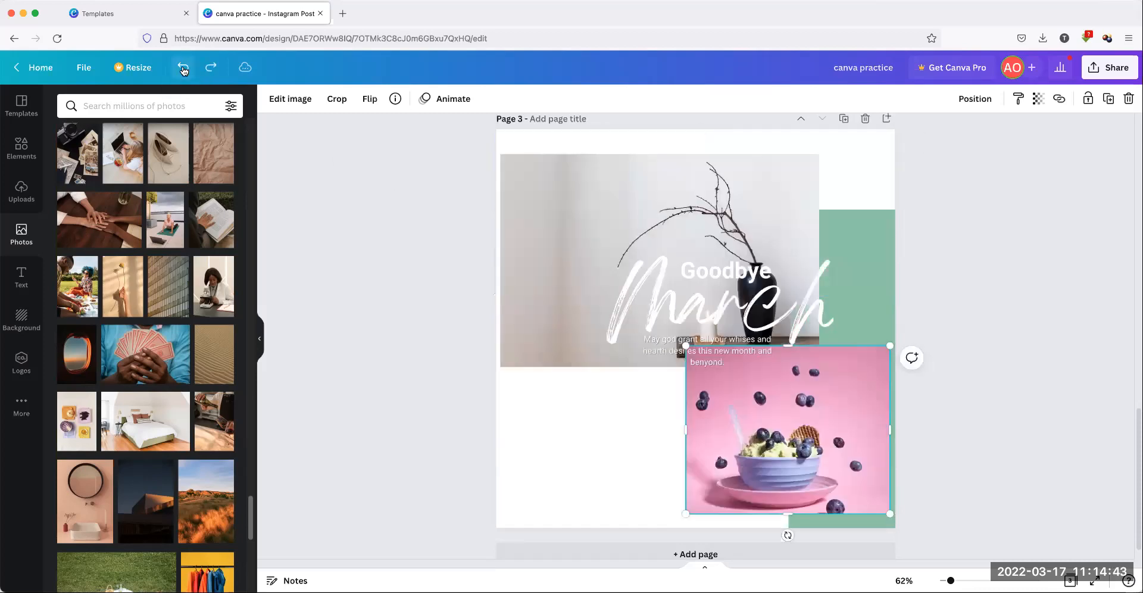
Delete the black vase photo and move the pink blueberry photo to page 3's upper area
{"action": "left_click", "coordinate": [551, 221]}
{"action": "key", "text": "Delete"}
{"action": "left_click_drag", "start_coordinate": [765, 442], "coordinate": [623, 247]}
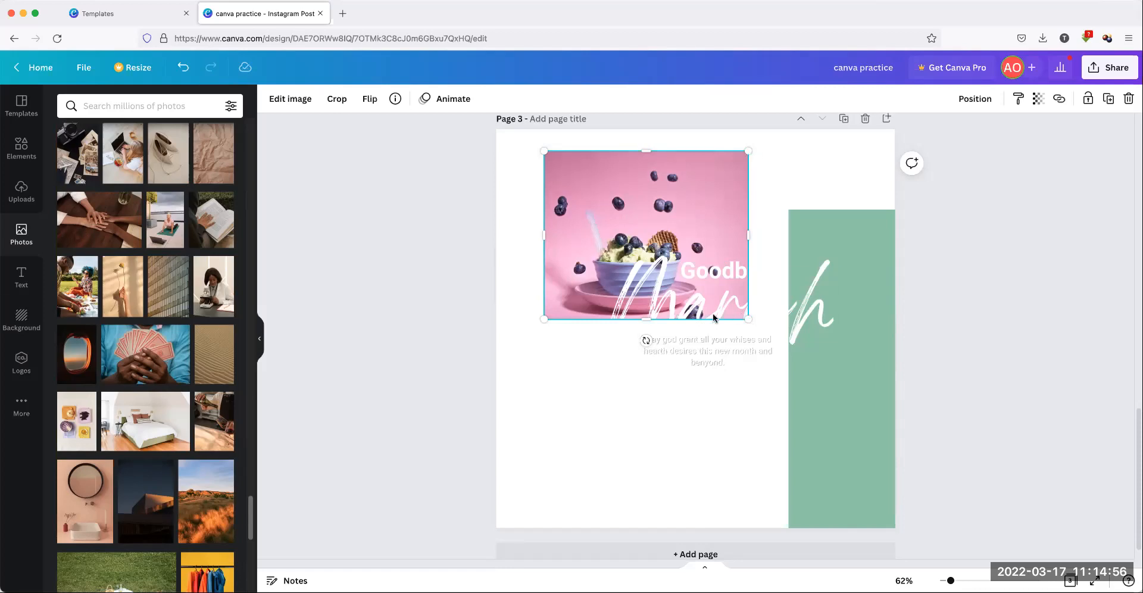
Enlarge the pink blueberry photo and align it with the upper-left corner so it fills all of page 3
{"action": "left_click_drag", "start_coordinate": [747, 317], "coordinate": [844, 460]}
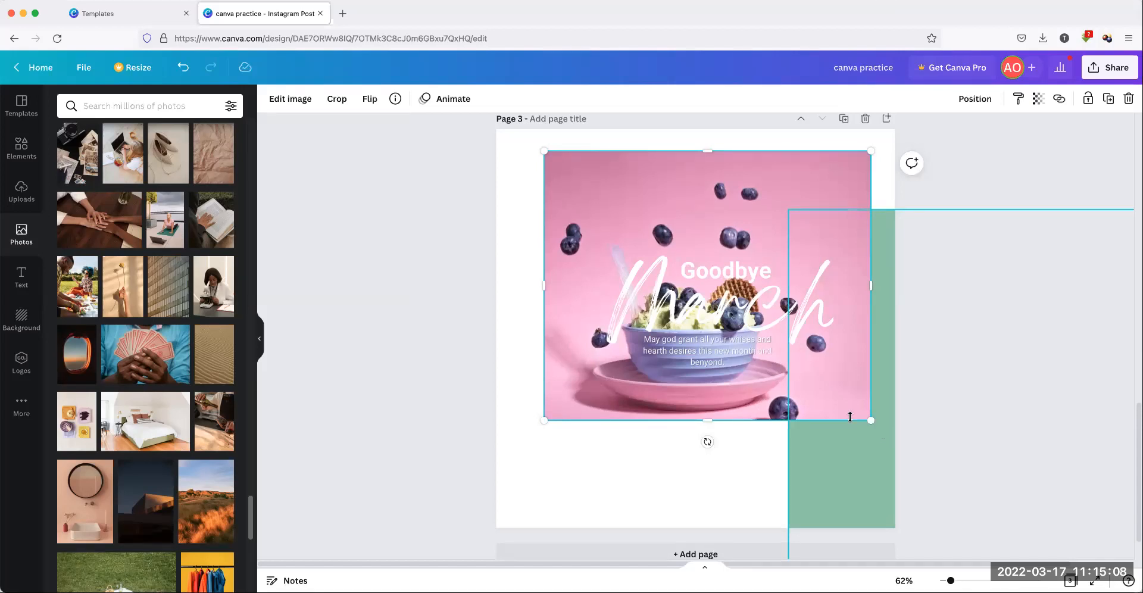
{"action": "left_click_drag", "start_coordinate": [871, 420], "coordinate": [908, 451]}
{"action": "left_click_drag", "start_coordinate": [733, 206], "coordinate": [684, 185]}
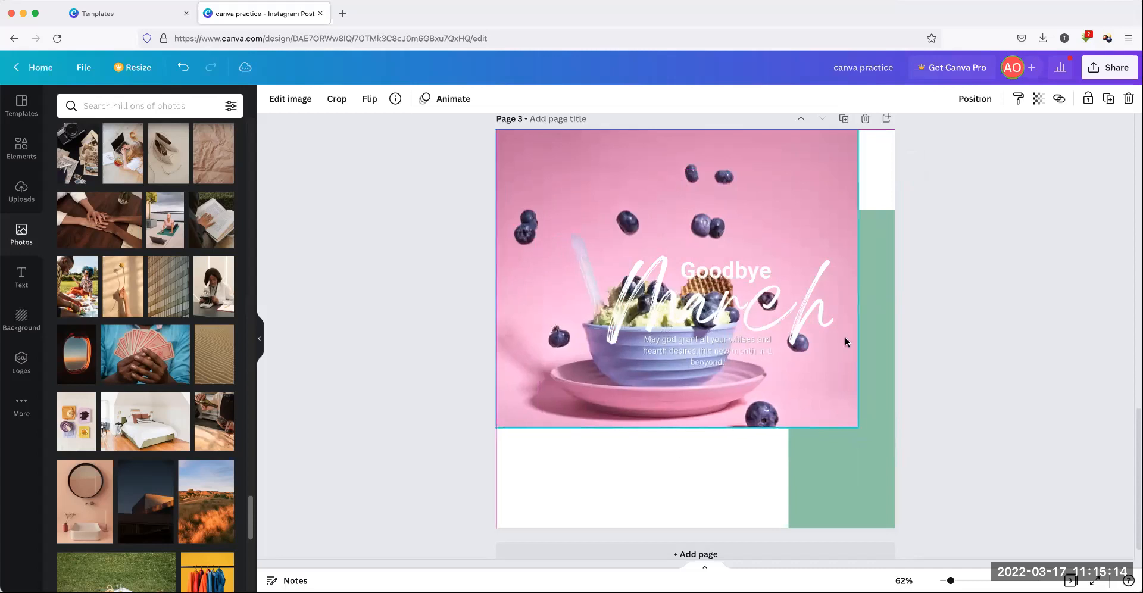
{"action": "left_click_drag", "start_coordinate": [858, 428], "coordinate": [979, 556]}
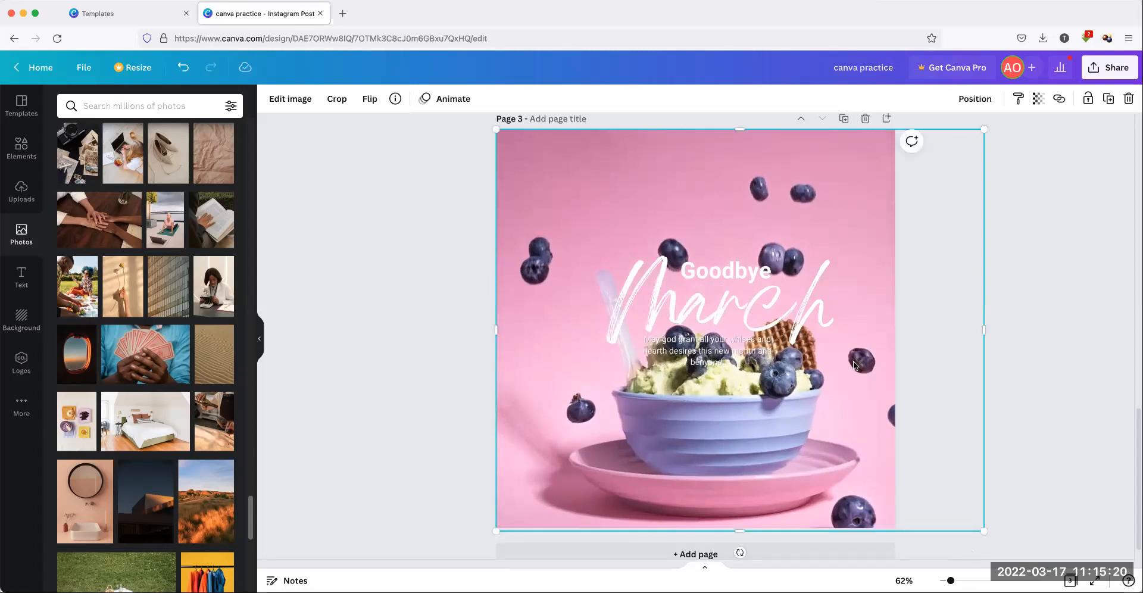
{"action": "left_click", "coordinate": [1044, 296]}
Move the Goodbye text slightly up and to the left above the March lettering
{"action": "left_click_drag", "start_coordinate": [735, 272], "coordinate": [720, 257]}
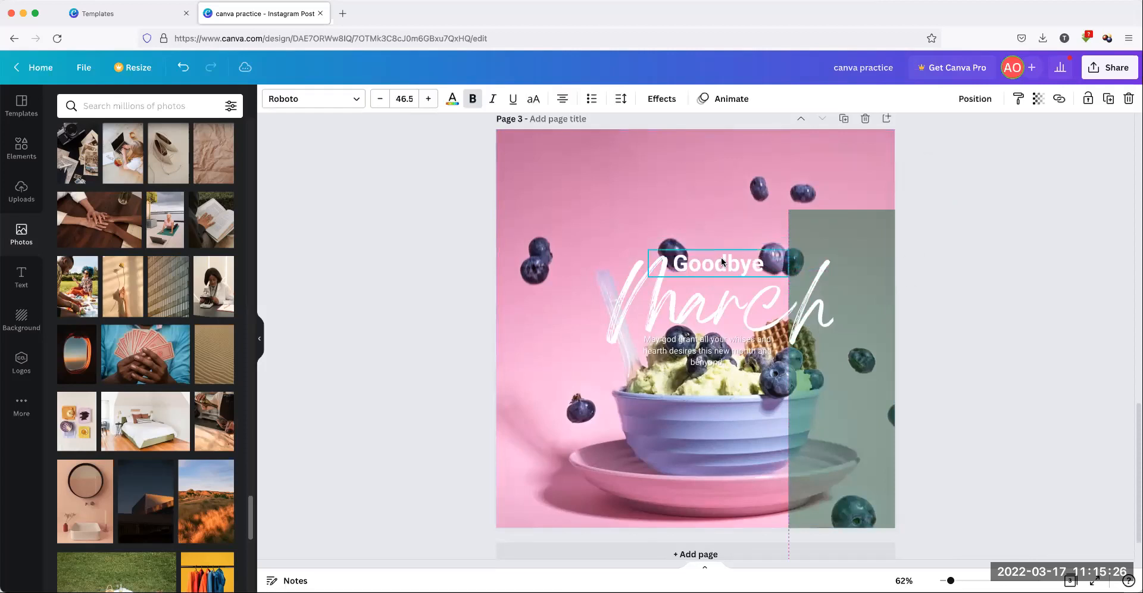
{"action": "left_click", "coordinate": [649, 164]}
{"action": "left_click_drag", "start_coordinate": [649, 163], "coordinate": [574, 157]}
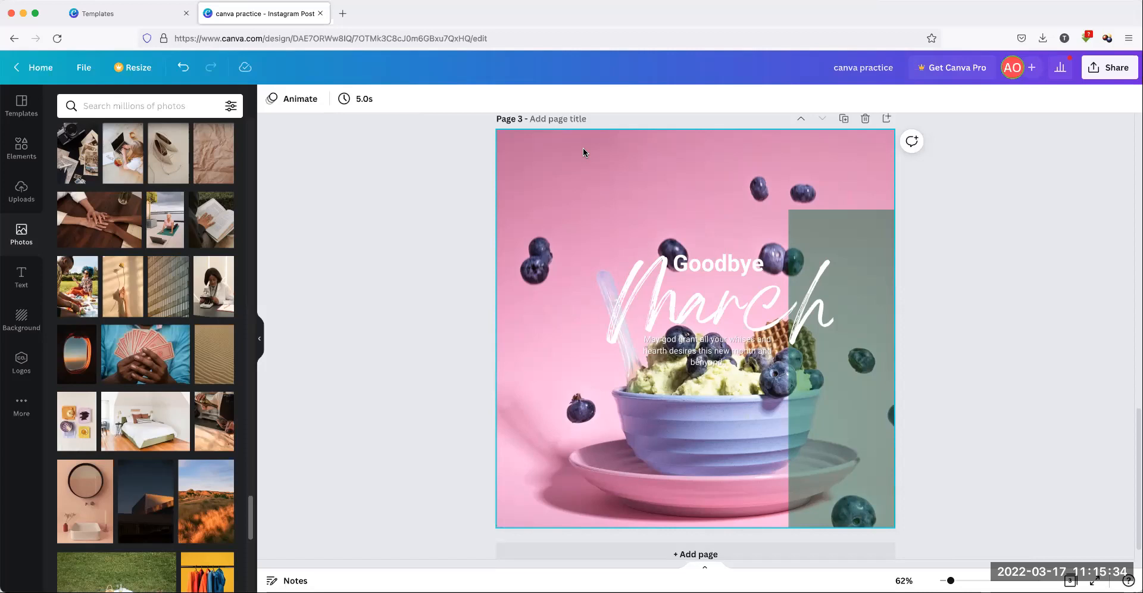
Detach the blueberry photo from page 3's background, move it to the upper-left corner, and set it as the background again
{"action": "right_click", "coordinate": [583, 149]}
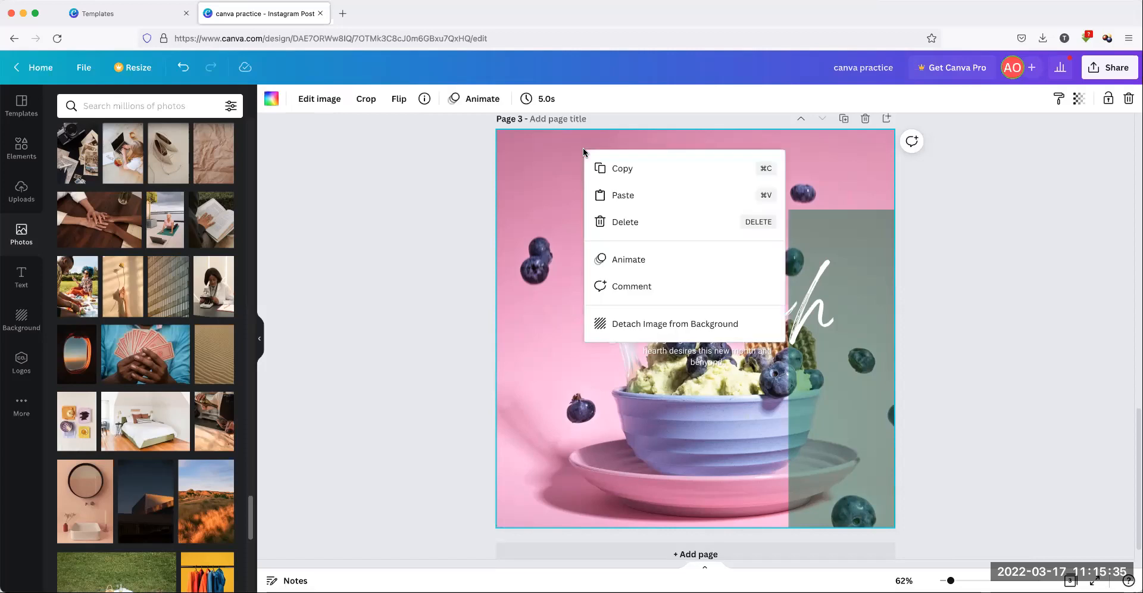
{"action": "left_click", "coordinate": [649, 325]}
{"action": "left_click_drag", "start_coordinate": [622, 275], "coordinate": [585, 181]}
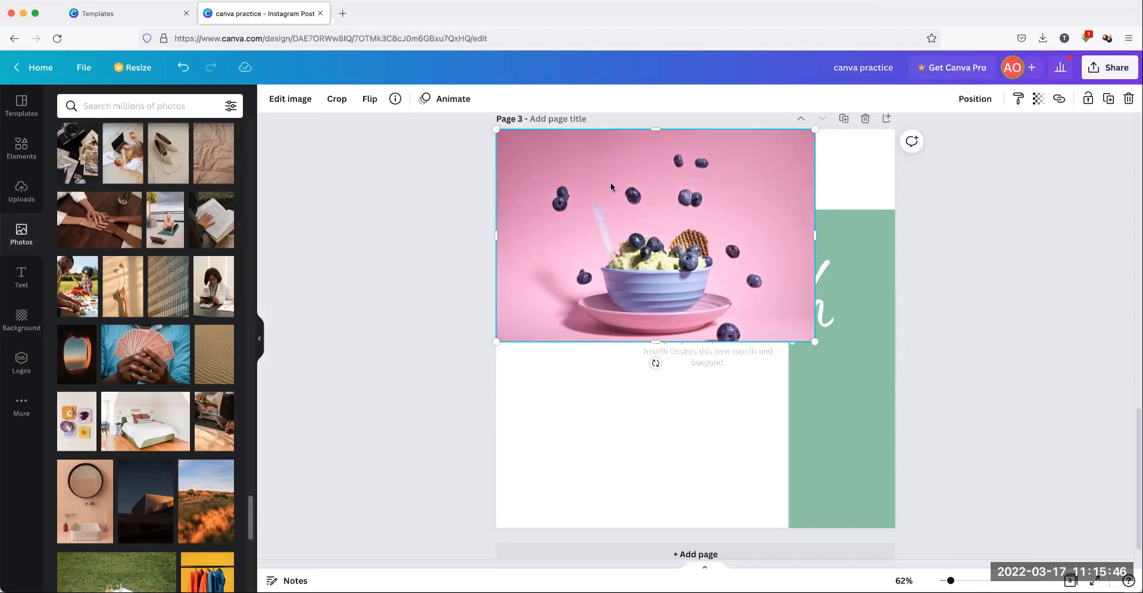
{"action": "right_click", "coordinate": [580, 167]}
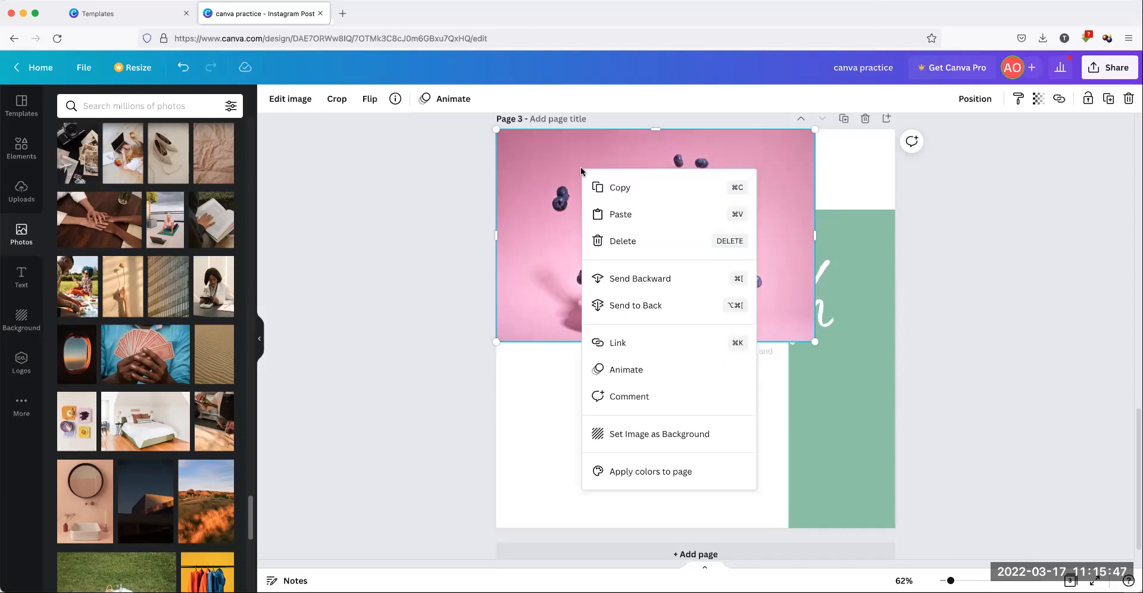
{"action": "left_click", "coordinate": [647, 438]}
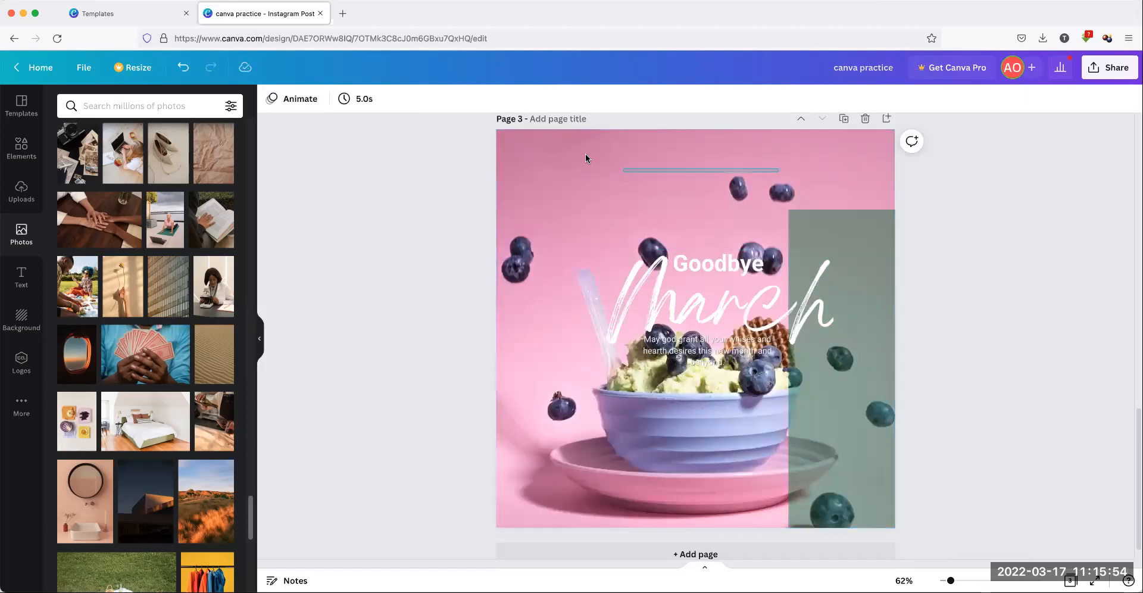
Delete the blueberry background photo from page 3 and undo that deletion
{"action": "left_click", "coordinate": [623, 201]}
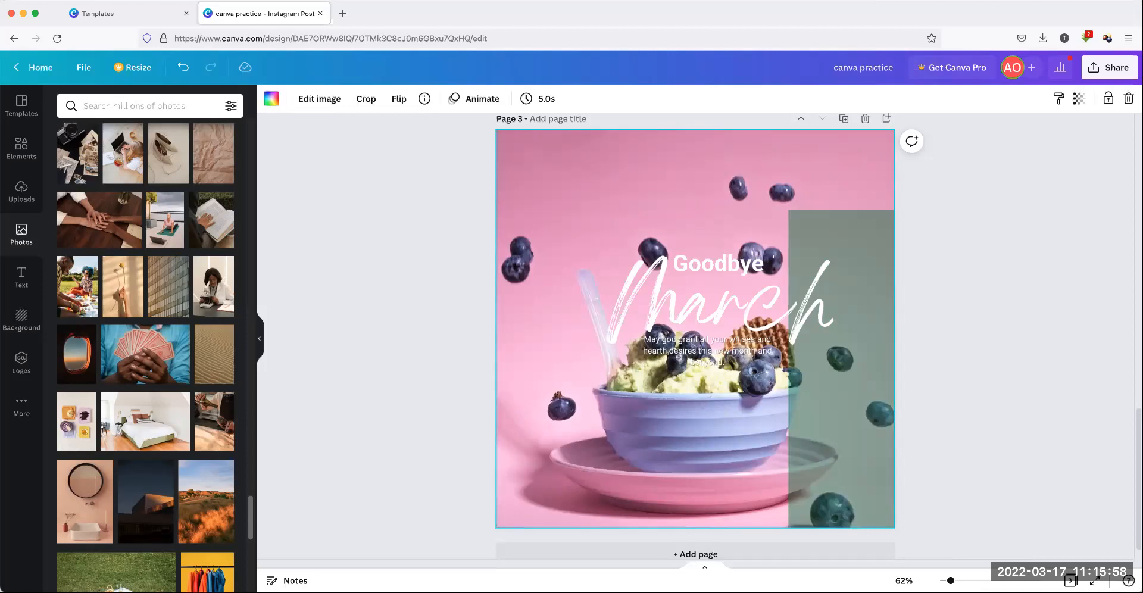
{"action": "key", "text": "Delete"}
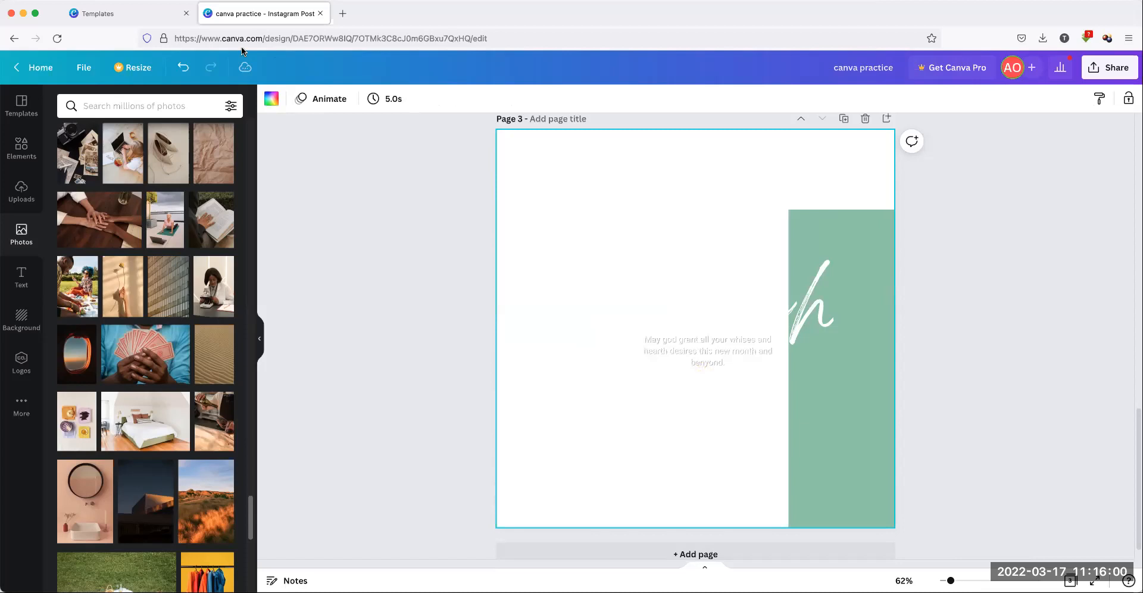
{"action": "left_click", "coordinate": [183, 68]}
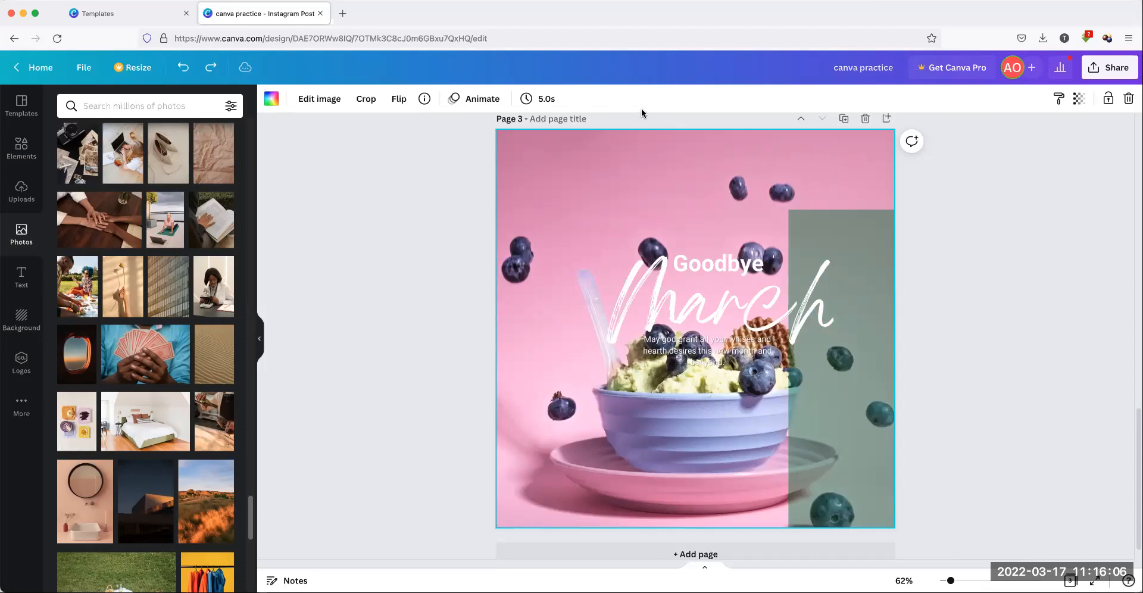
Reposition the background photo rightward within its crop until its left edge meets the page, and nudge the green overlay up and left
{"action": "double_click", "coordinate": [677, 175]}
{"action": "left_click_drag", "start_coordinate": [722, 215], "coordinate": [956, 291]}
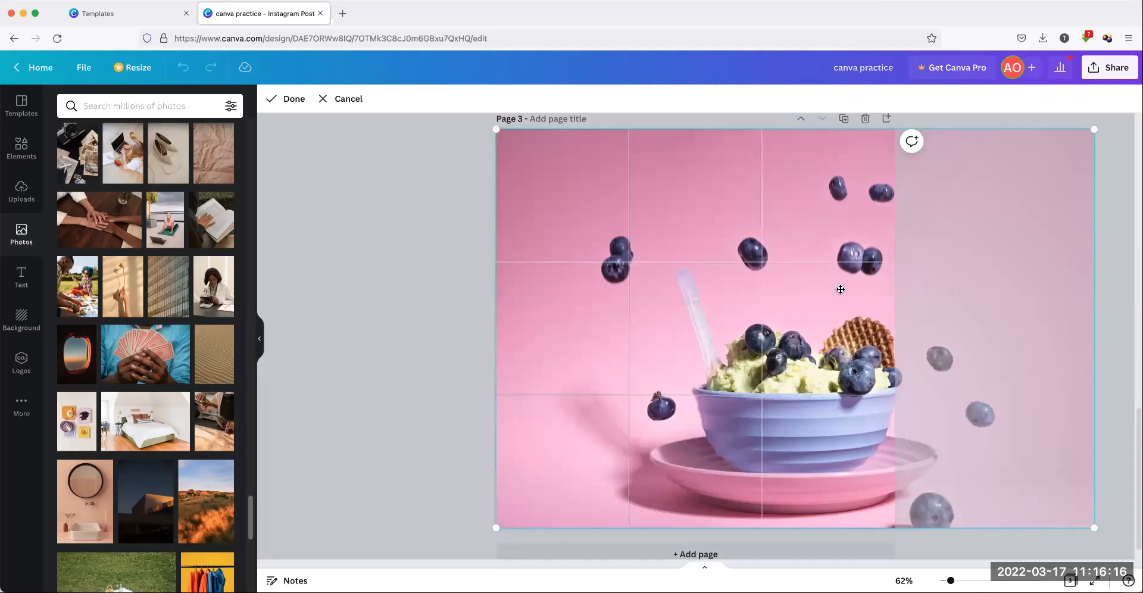
{"action": "left_click", "coordinate": [337, 222]}
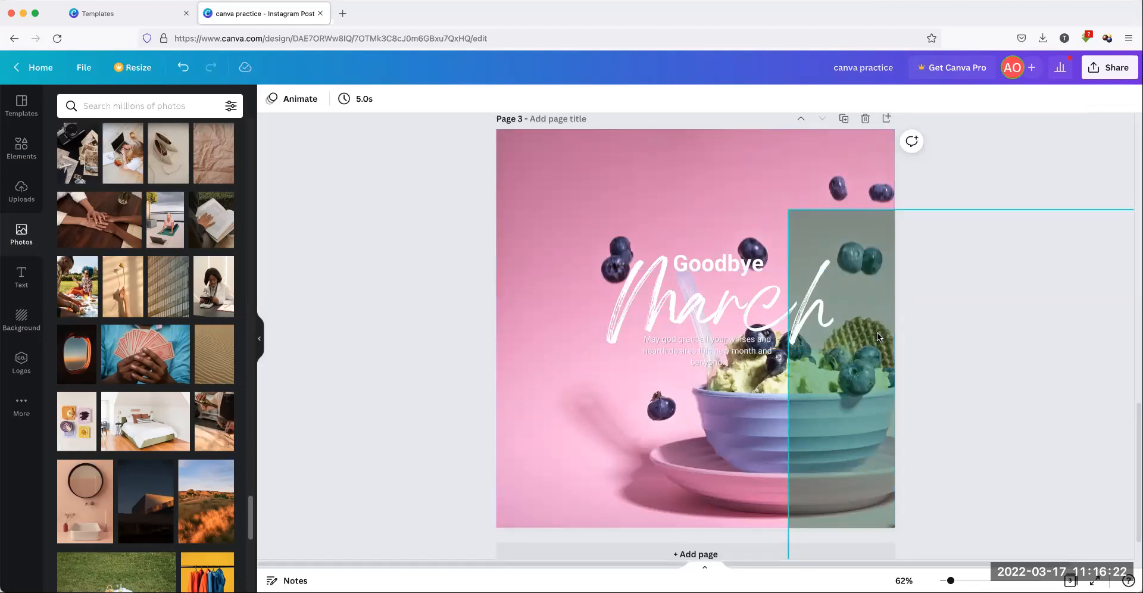
{"action": "mouse_move", "coordinate": [876, 332]}
{"action": "left_mouse_down"}
{"action": "mouse_move", "coordinate": [685, 273]}
{"action": "mouse_move", "coordinate": [862, 327]}
{"action": "left_mouse_up"}
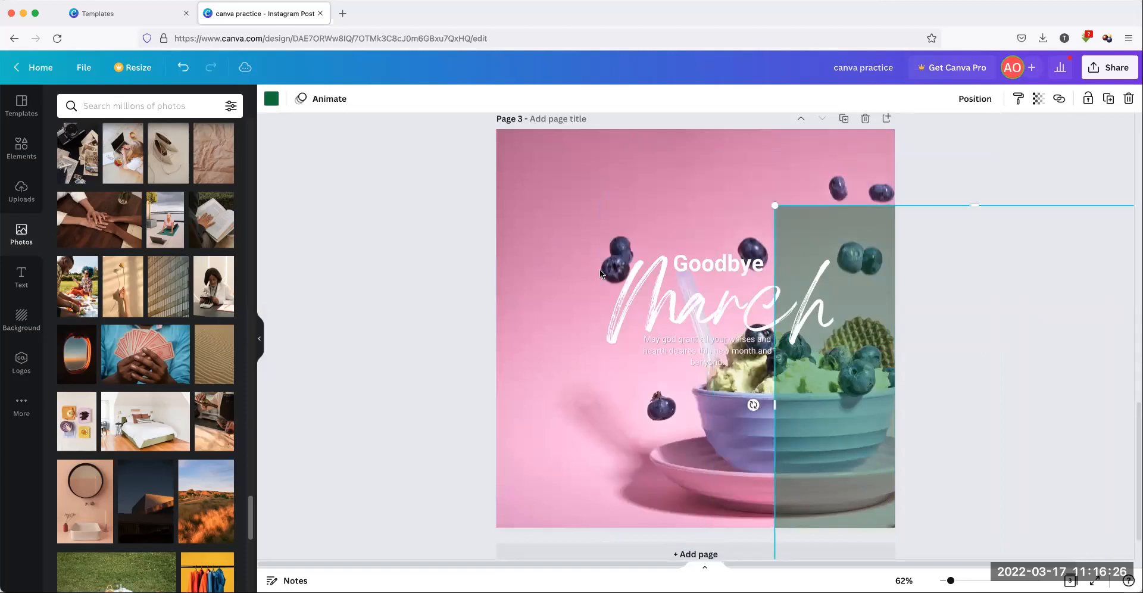
Browse the stock photo library for alternatives and return to the recently used photos
{"action": "scroll", "coordinate": [126, 439], "scroll_direction": "down", "scroll_amount": 5}
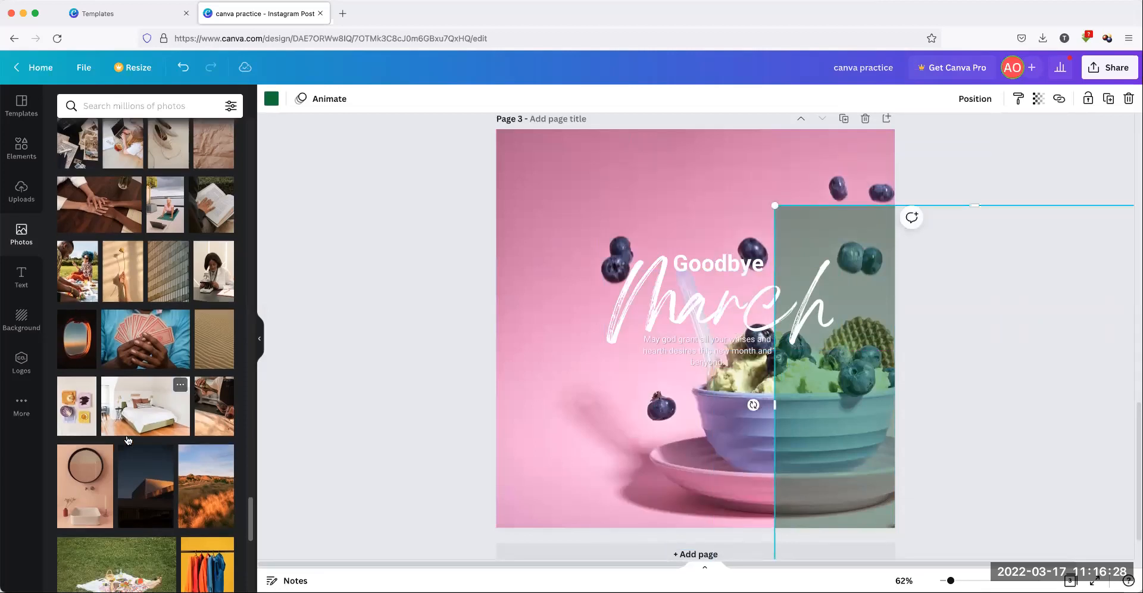
{"action": "scroll", "coordinate": [126, 440], "scroll_direction": "down", "scroll_amount": 3}
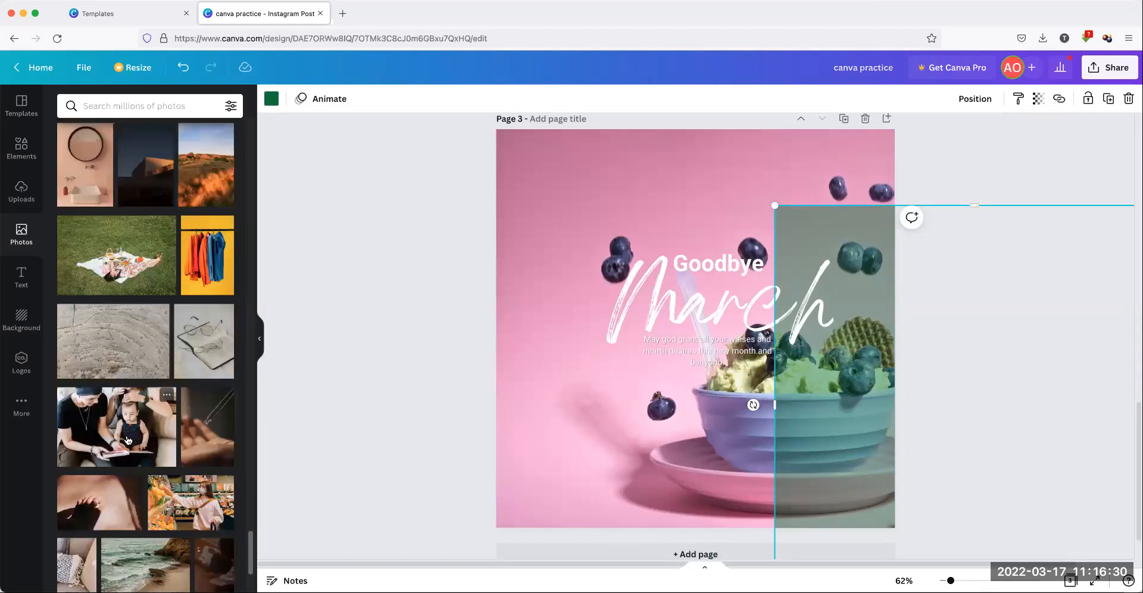
{"action": "scroll", "coordinate": [127, 439], "scroll_direction": "down", "scroll_amount": 4}
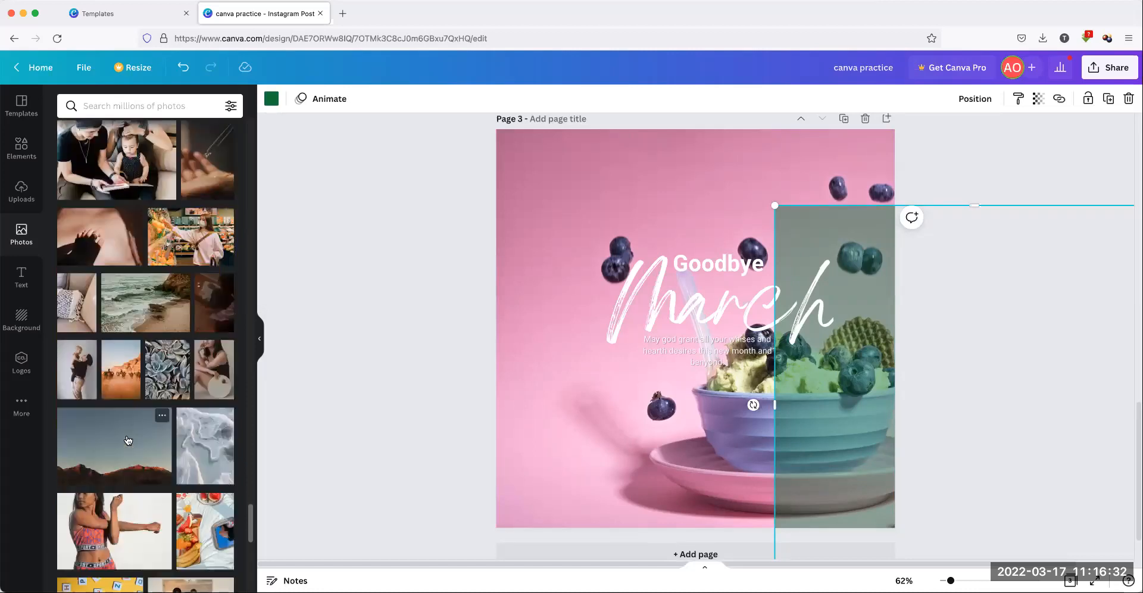
{"action": "scroll", "coordinate": [127, 439], "scroll_direction": "down", "scroll_amount": 6}
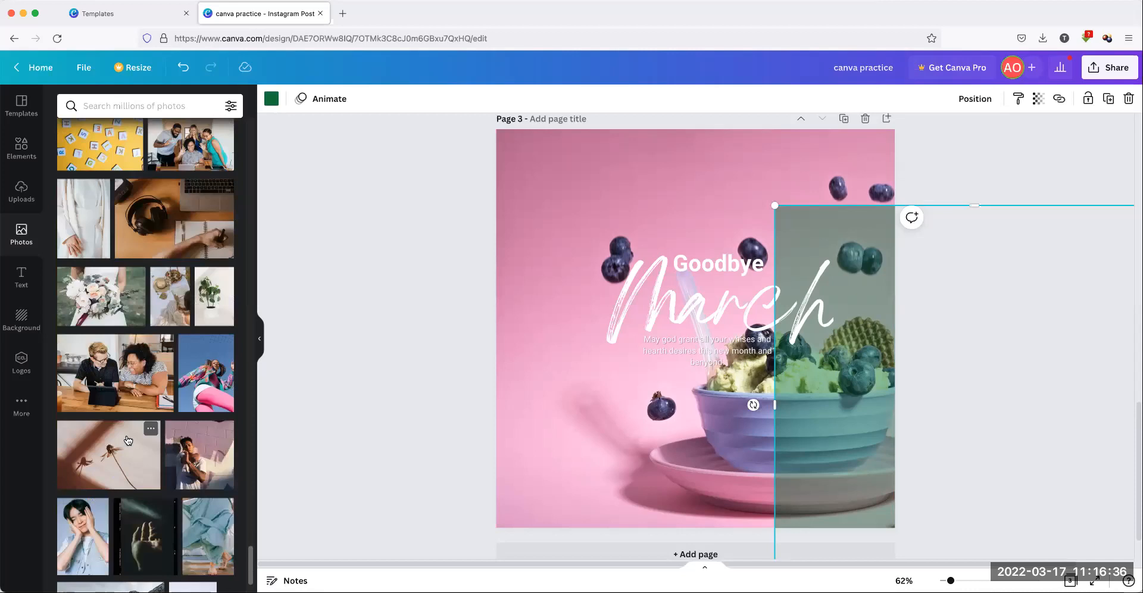
{"action": "scroll", "coordinate": [127, 439], "scroll_direction": "down", "scroll_amount": 1}
{"action": "scroll", "coordinate": [127, 439], "scroll_direction": "up", "scroll_amount": 3}
{"action": "scroll", "coordinate": [127, 439], "scroll_direction": "down", "scroll_amount": 10}
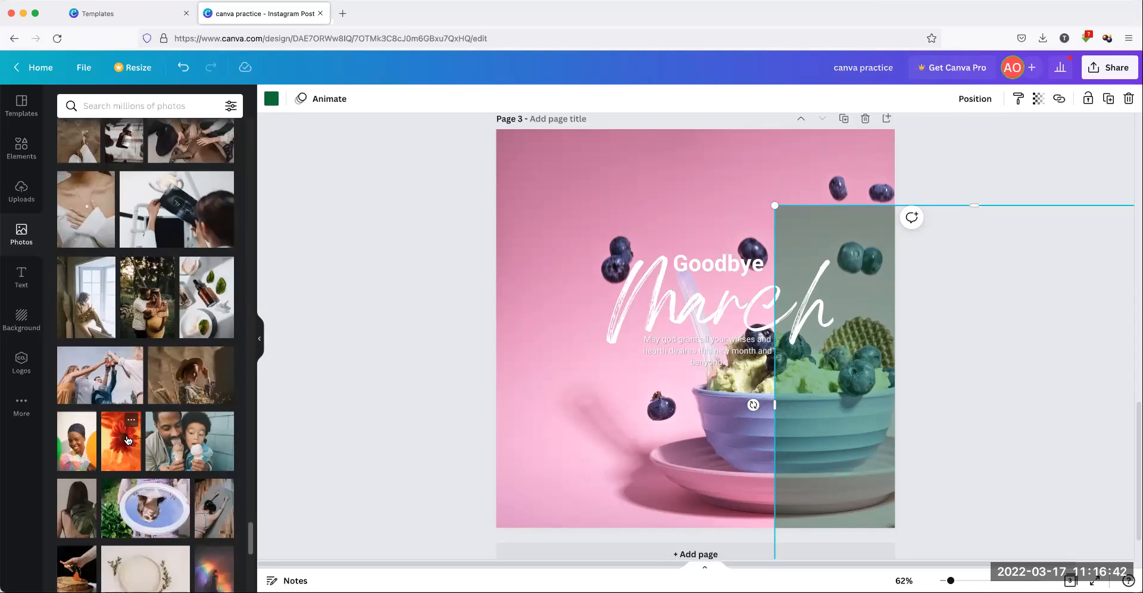
{"action": "scroll", "coordinate": [127, 439], "scroll_direction": "down", "scroll_amount": 5}
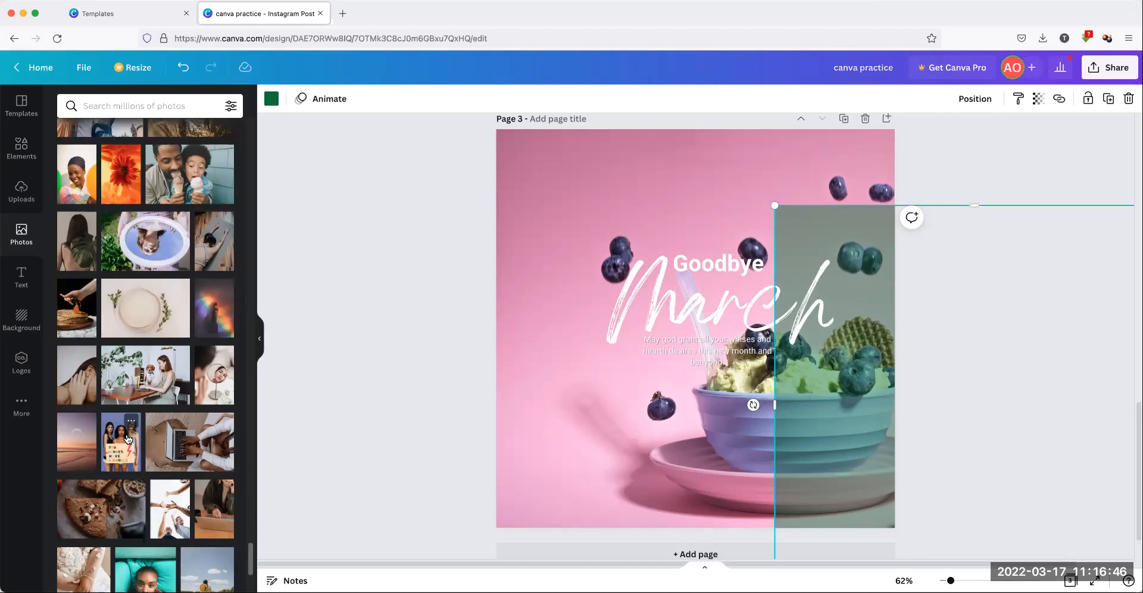
{"action": "scroll", "coordinate": [126, 439], "scroll_direction": "down", "scroll_amount": 5}
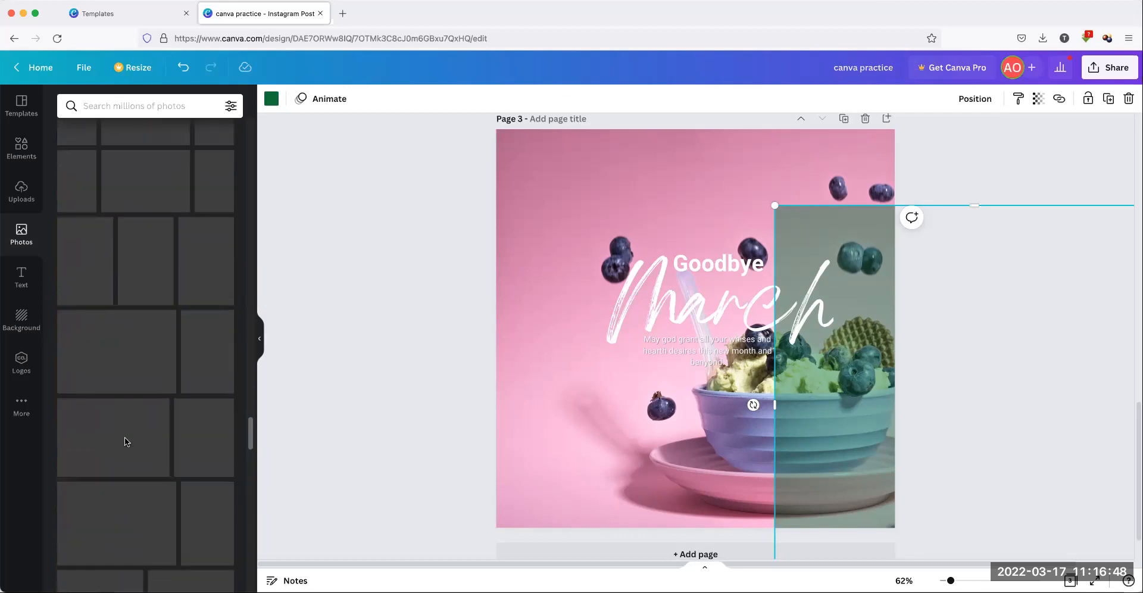
{"action": "scroll", "coordinate": [126, 441], "scroll_direction": "up", "scroll_amount": 8}
{"action": "scroll", "coordinate": [126, 434], "scroll_direction": "up", "scroll_amount": 5}
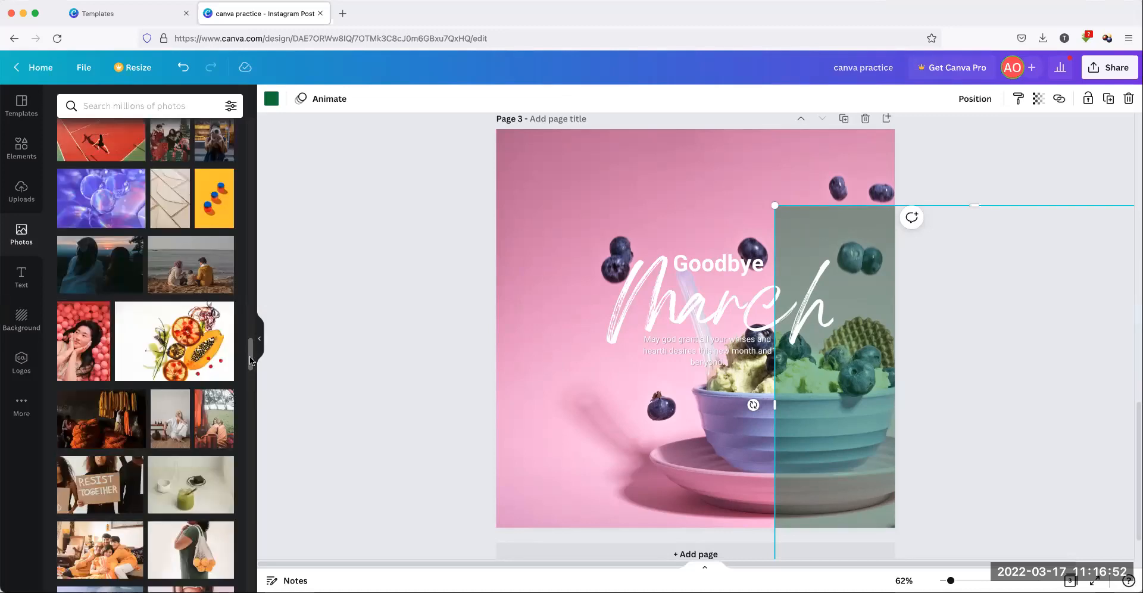
{"action": "left_click_drag", "start_coordinate": [250, 360], "coordinate": [251, 137]}
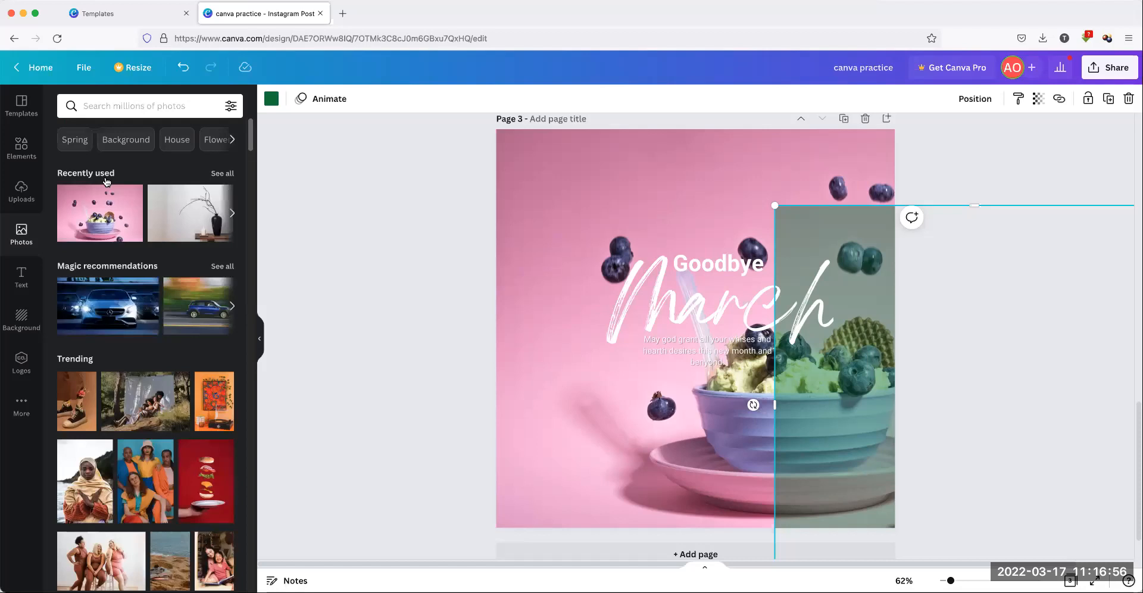
Try the recently used black vase photo on page 3, shifting it to the lower-left, and delete it
{"action": "left_click", "coordinate": [188, 218]}
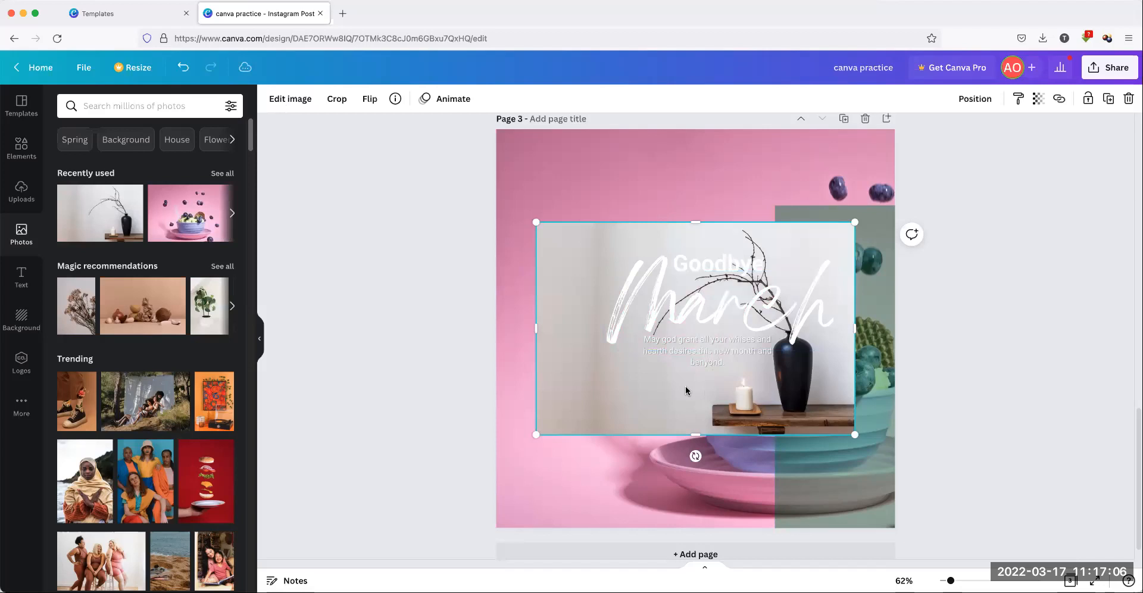
{"action": "left_click", "coordinate": [688, 158]}
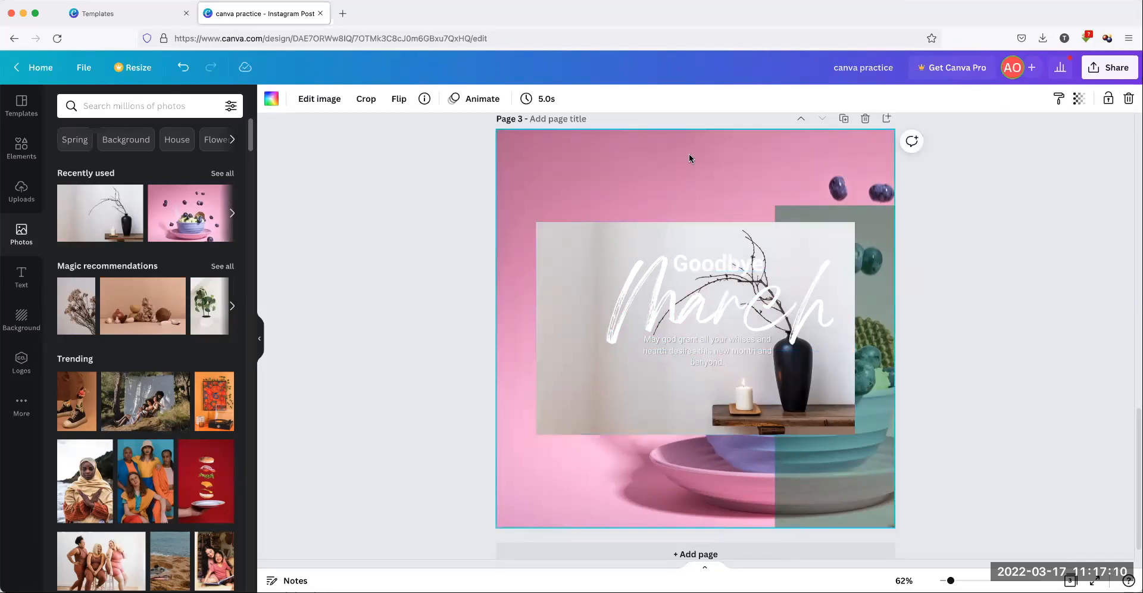
{"action": "left_click_drag", "start_coordinate": [624, 407], "coordinate": [592, 508]}
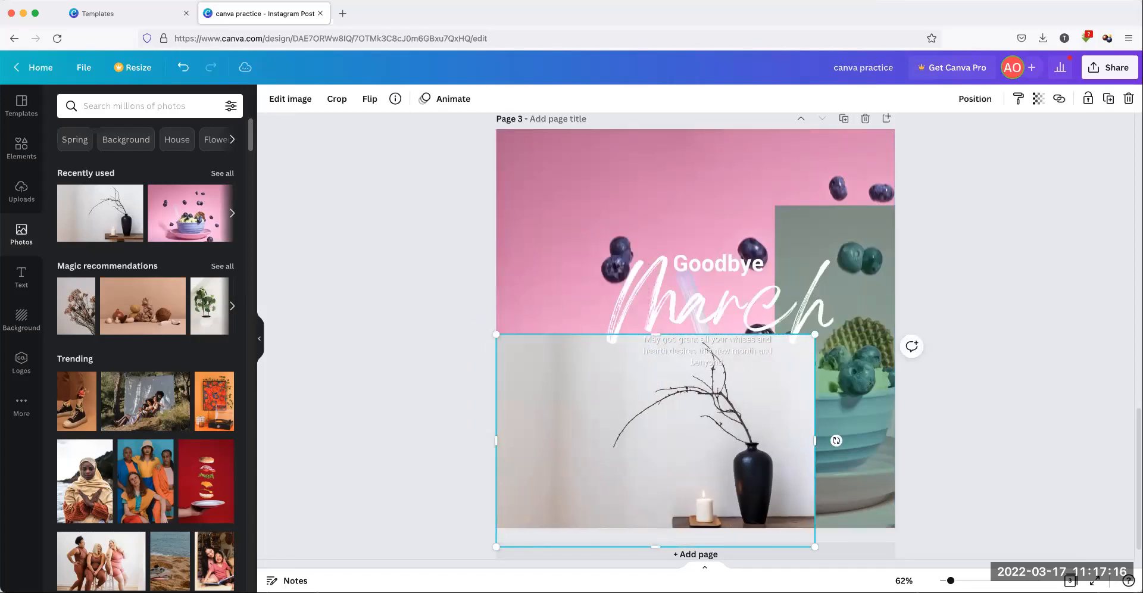
{"action": "key", "text": "Delete"}
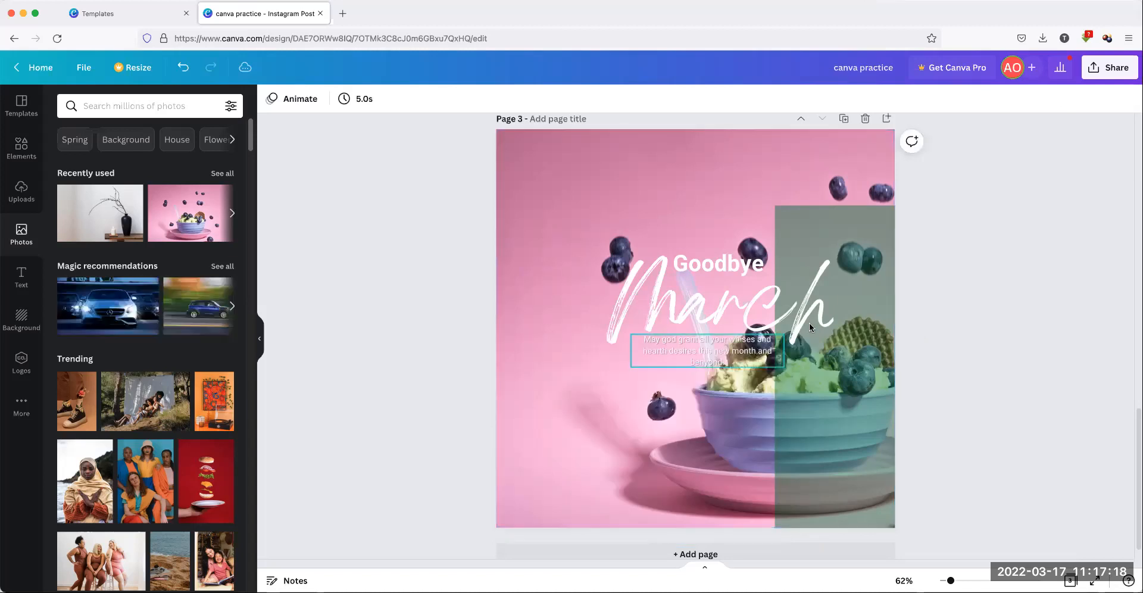
Move the green overlay to cover all of page 3 and make it more transparent
{"action": "left_click_drag", "start_coordinate": [829, 229], "coordinate": [544, 156]}
{"action": "left_click", "coordinate": [1029, 294]}
{"action": "left_click", "coordinate": [626, 158]}
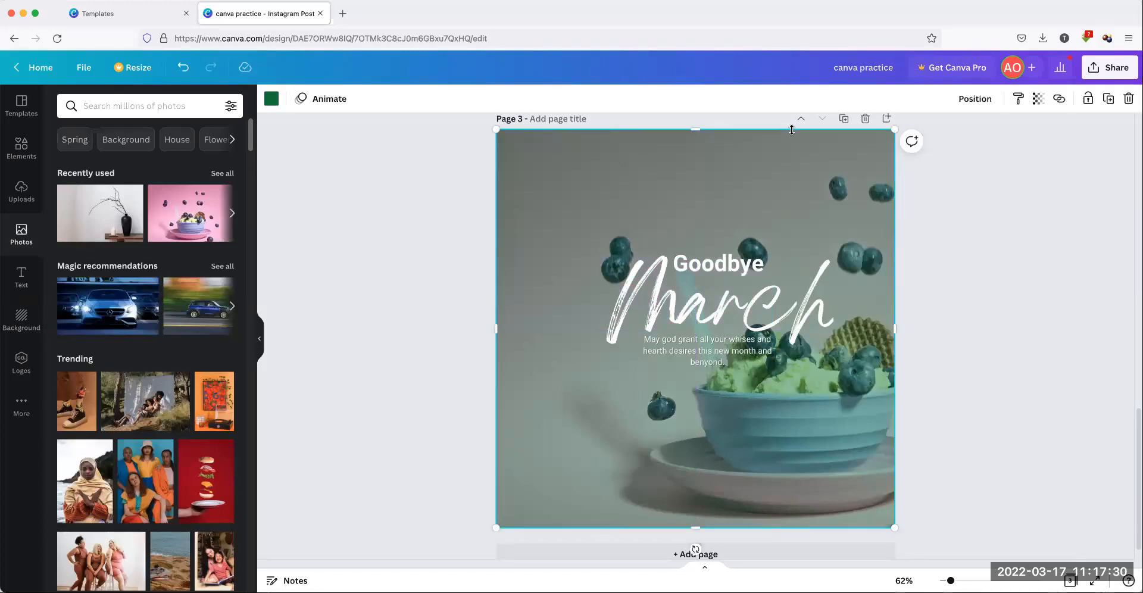
{"action": "left_click", "coordinate": [1038, 98]}
{"action": "left_click_drag", "start_coordinate": [962, 147], "coordinate": [937, 149]}
{"action": "left_click", "coordinate": [1019, 220]}
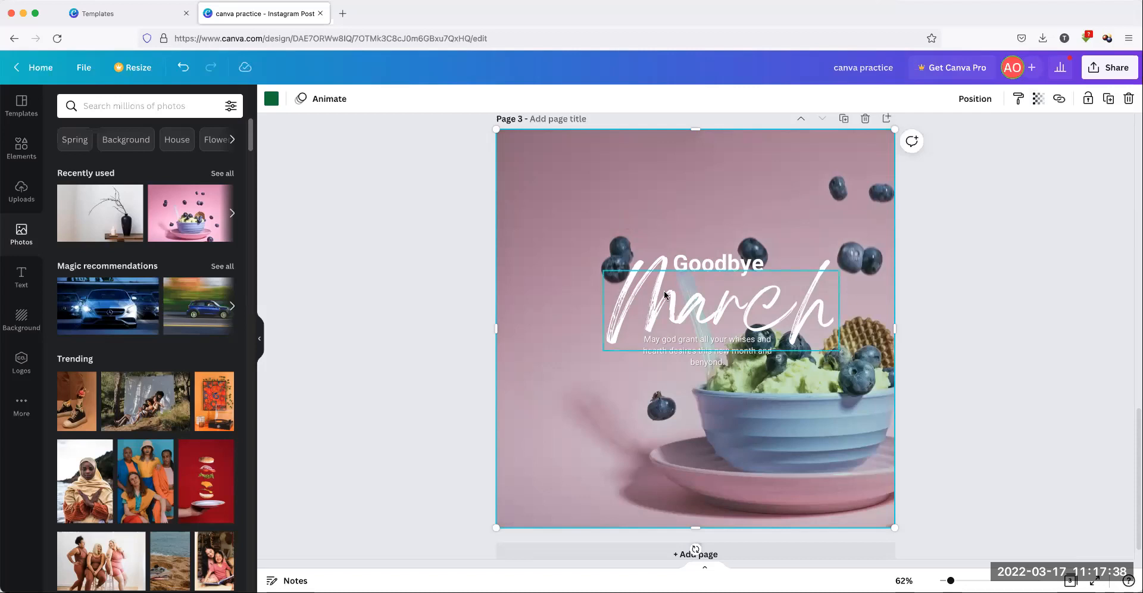
Move the Goodbye, March and message texts together to page 3's upper-left area
{"action": "left_click", "coordinate": [692, 354]}
{"action": "left_click", "coordinate": [701, 261], "text": "shift"}
{"action": "left_click", "coordinate": [698, 287], "text": "shift"}
{"action": "left_click_drag", "start_coordinate": [694, 304], "coordinate": [593, 202]}
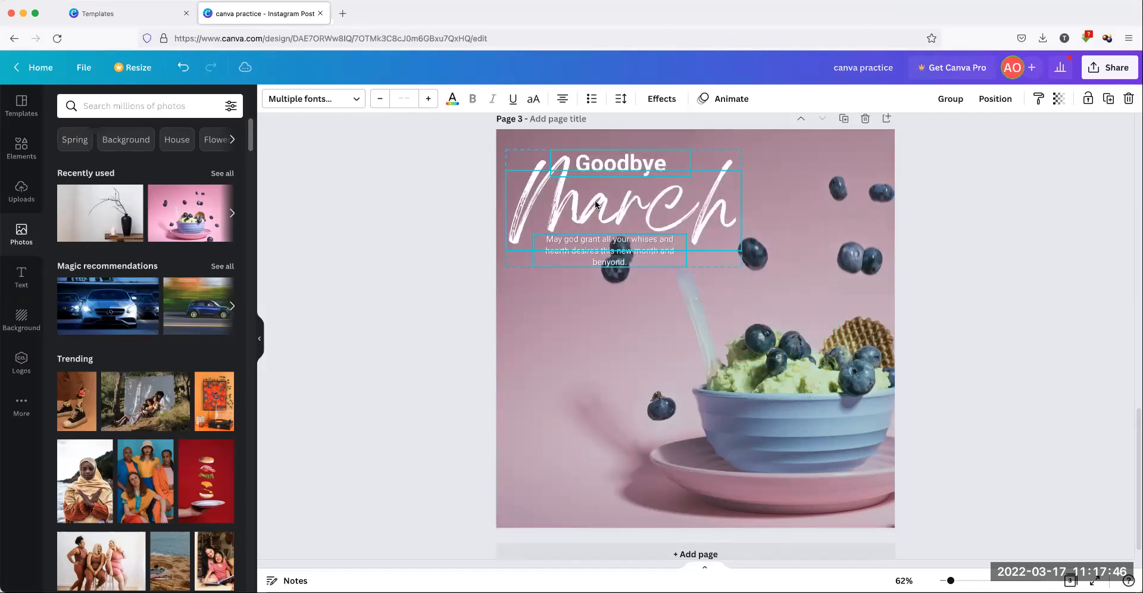
{"action": "left_click", "coordinate": [1079, 380]}
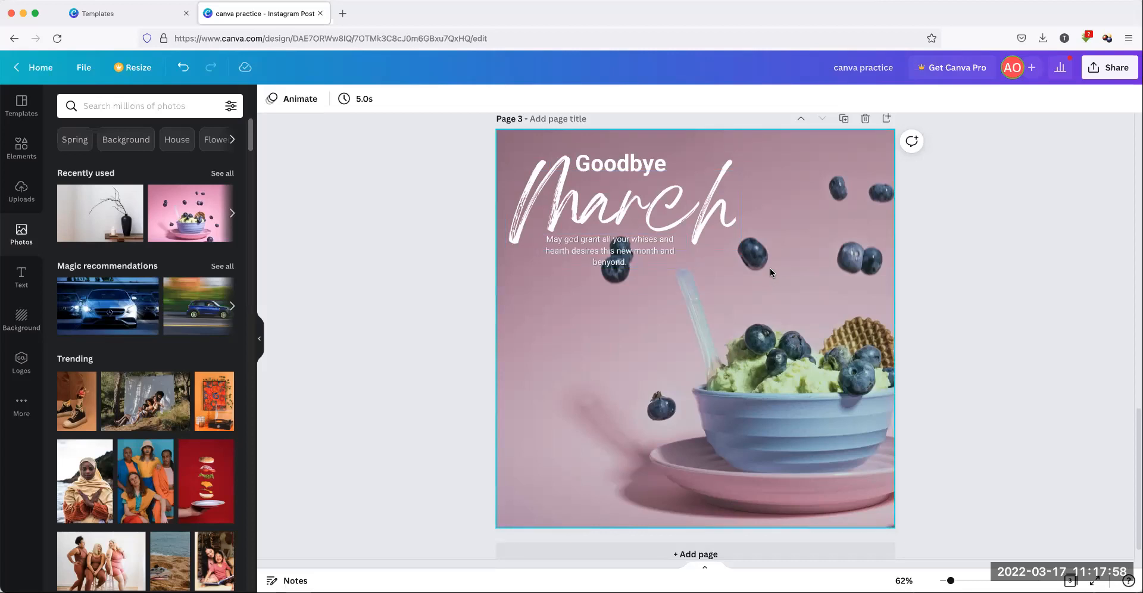
Set the transparency of page 3's blueberry background photo to 62, moving the green overlay aside and back over the whole page
{"action": "left_click_drag", "start_coordinate": [675, 337], "coordinate": [815, 411]}
{"action": "left_click", "coordinate": [775, 182]}
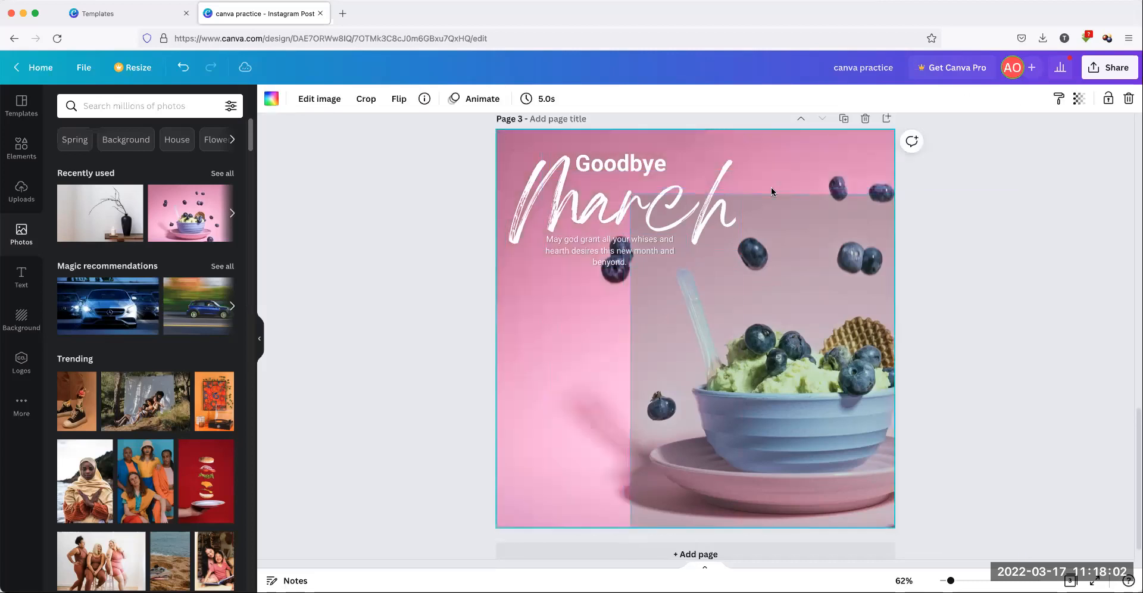
{"action": "left_click", "coordinate": [1080, 104]}
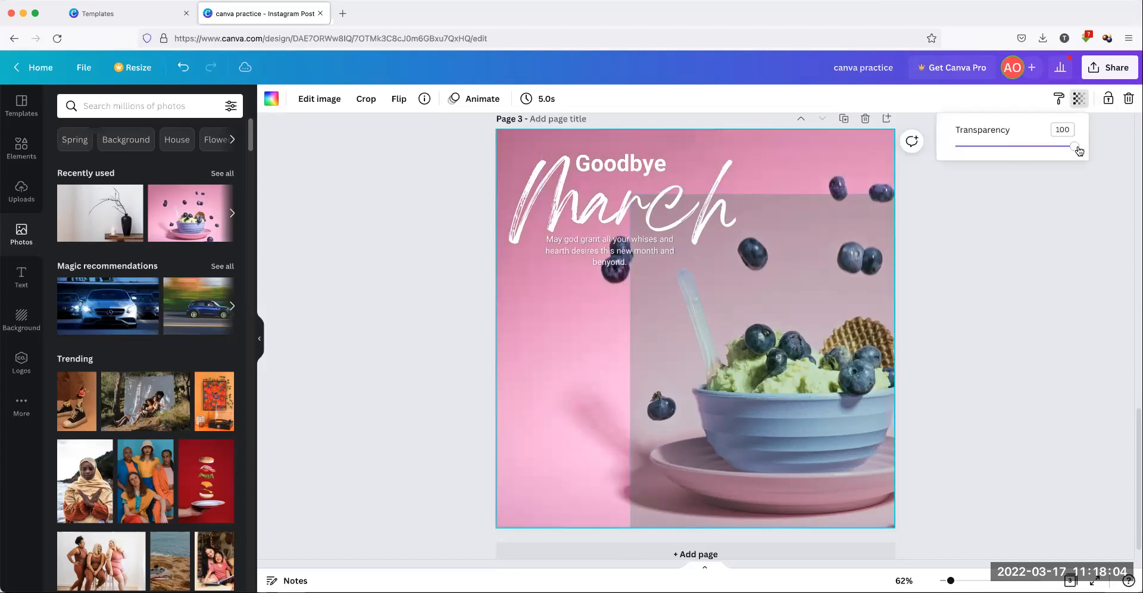
{"action": "left_click_drag", "start_coordinate": [1072, 146], "coordinate": [1031, 146]}
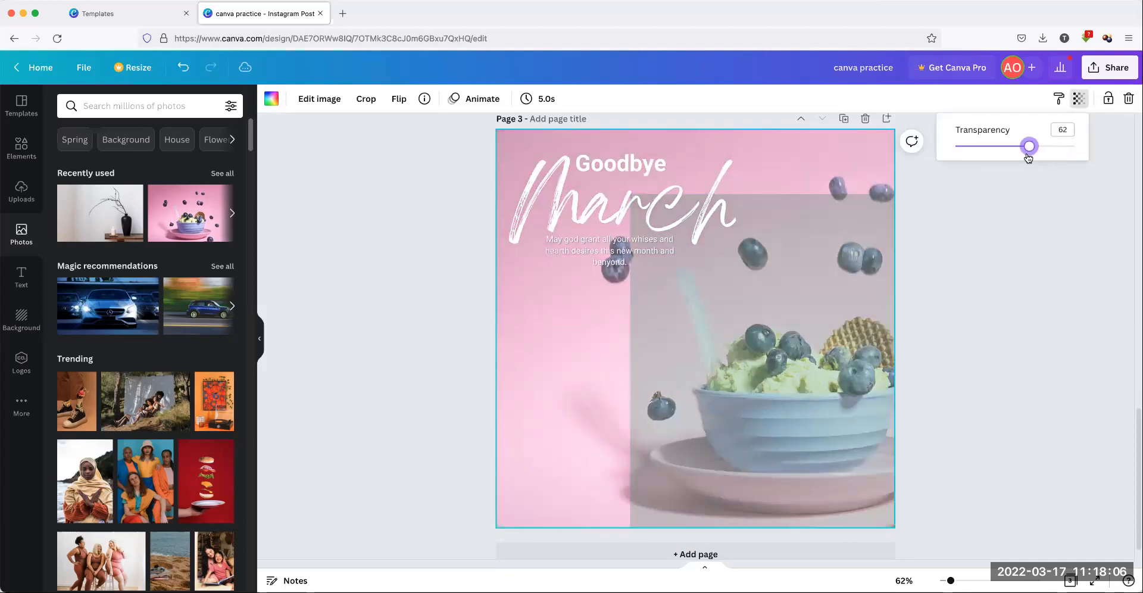
{"action": "left_click", "coordinate": [1002, 223]}
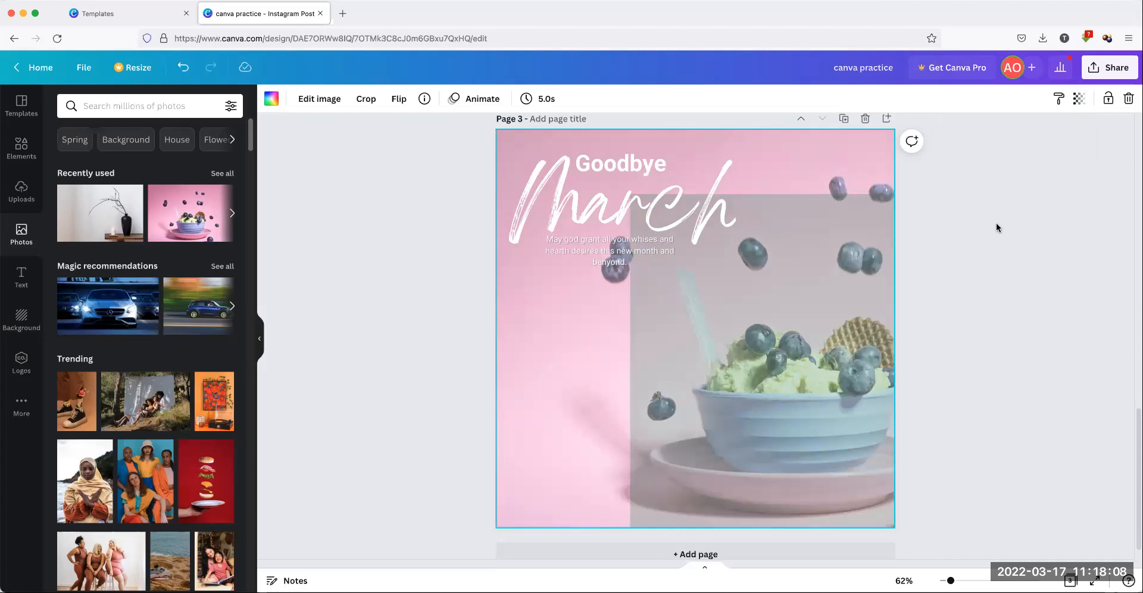
{"action": "left_click_drag", "start_coordinate": [800, 290], "coordinate": [674, 226]}
{"action": "left_click", "coordinate": [962, 265]}
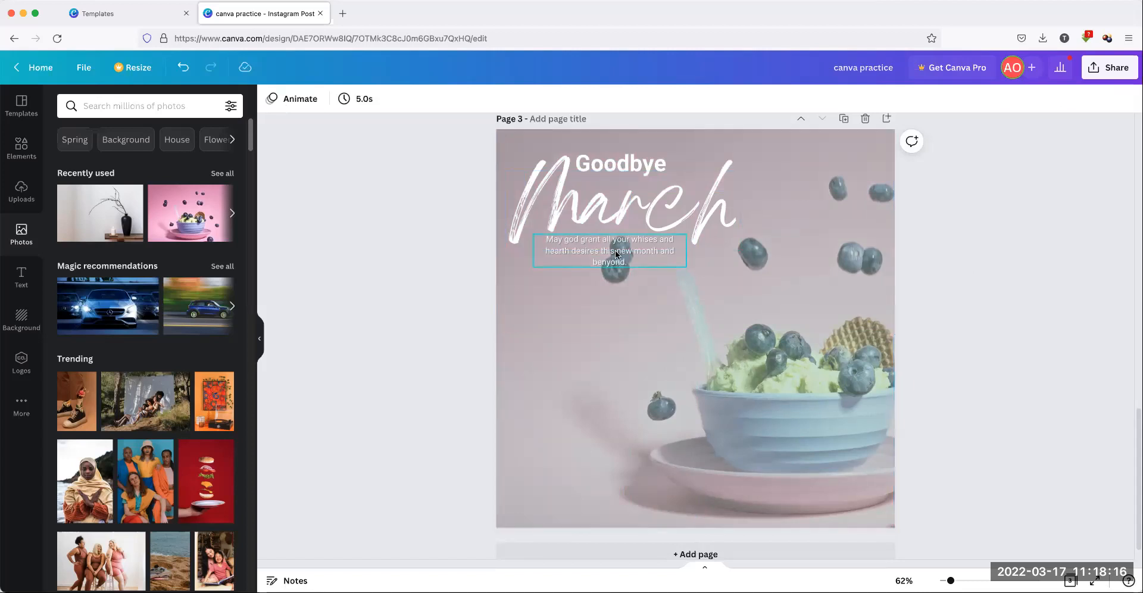
Try page 3 without its message and Goodbye texts, and undo both deletions
{"action": "left_click", "coordinate": [656, 249]}
{"action": "key", "text": "Delete"}
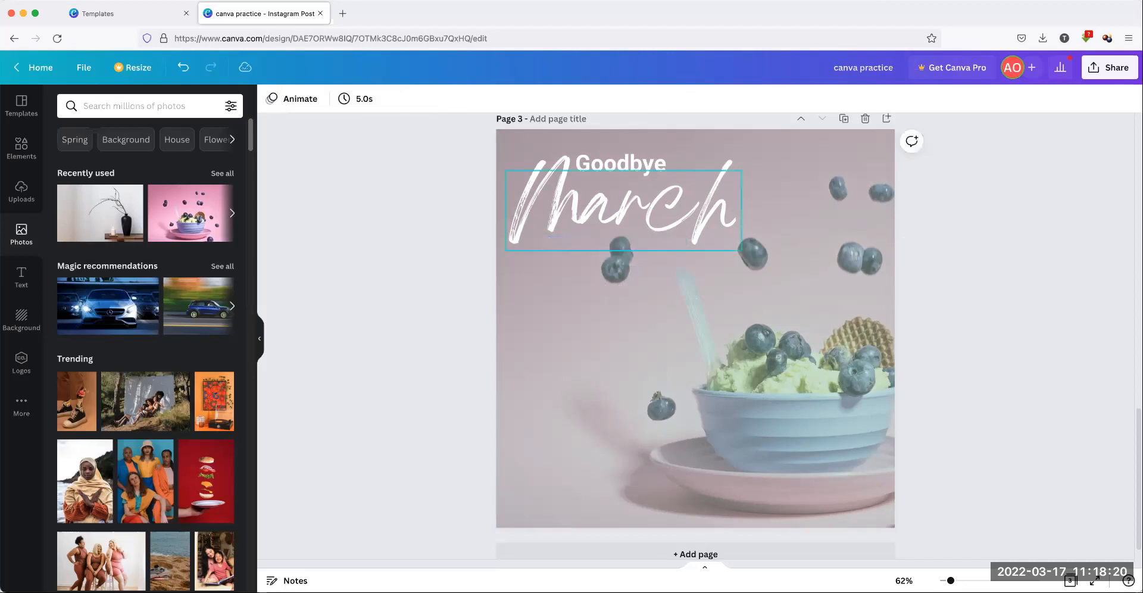
{"action": "left_click", "coordinate": [641, 162]}
{"action": "key", "text": "Delete"}
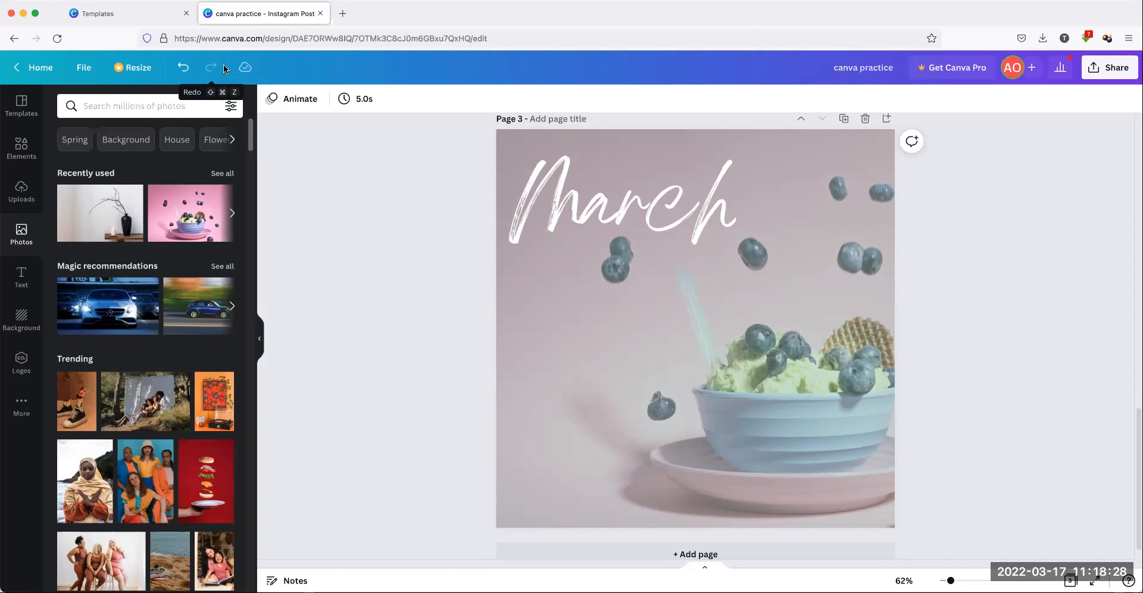
{"action": "left_click", "coordinate": [184, 69]}
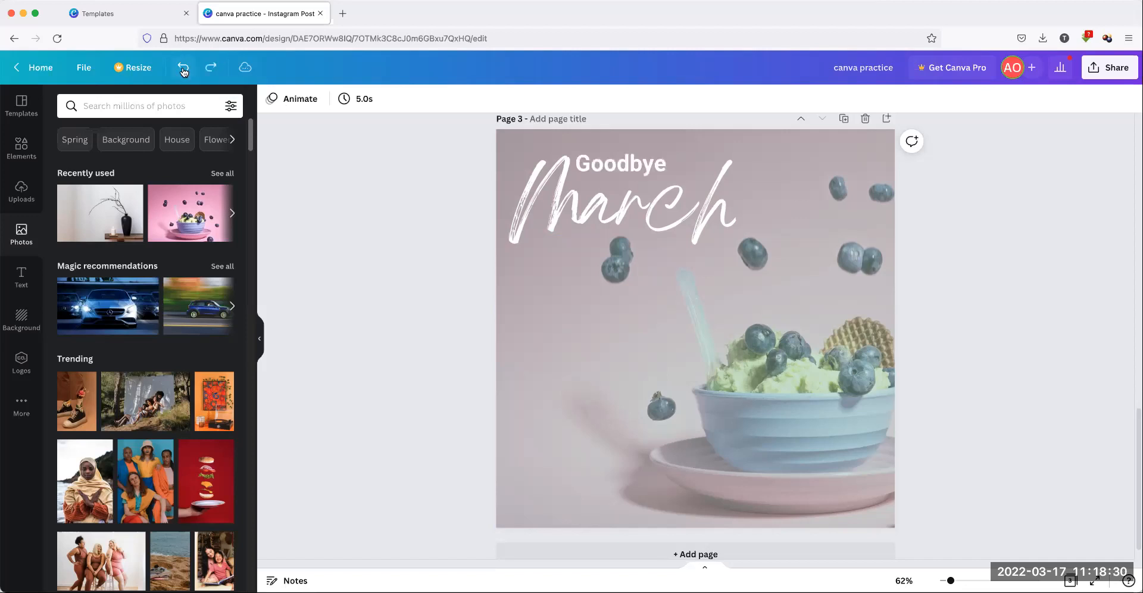
{"action": "left_click", "coordinate": [184, 69]}
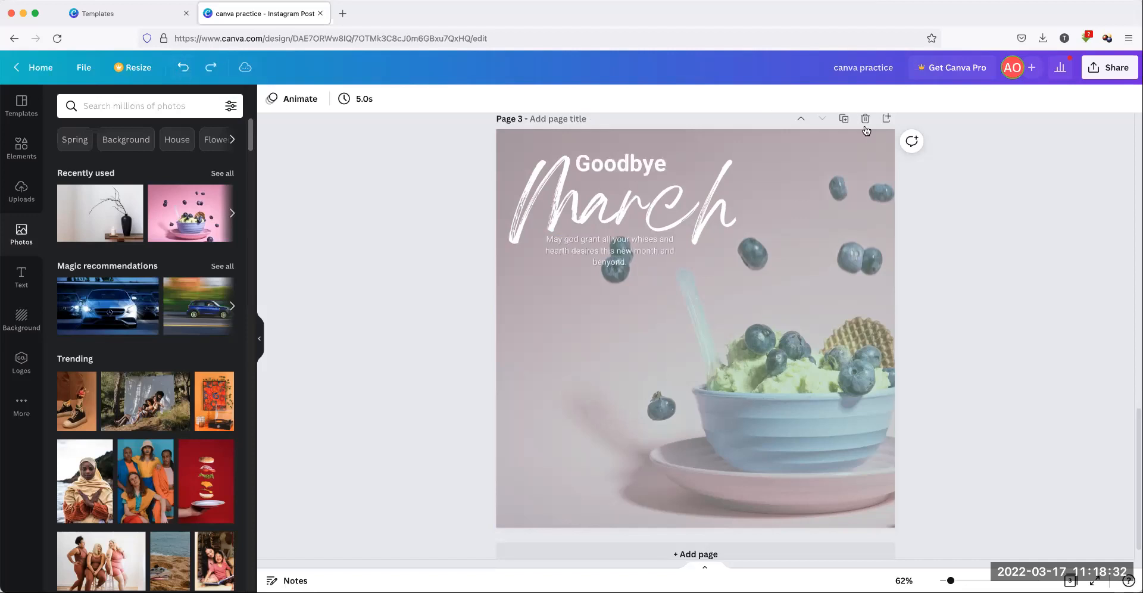
Duplicate page 3, with its background, overlay and texts, as page 4
{"action": "left_click", "coordinate": [844, 117]}
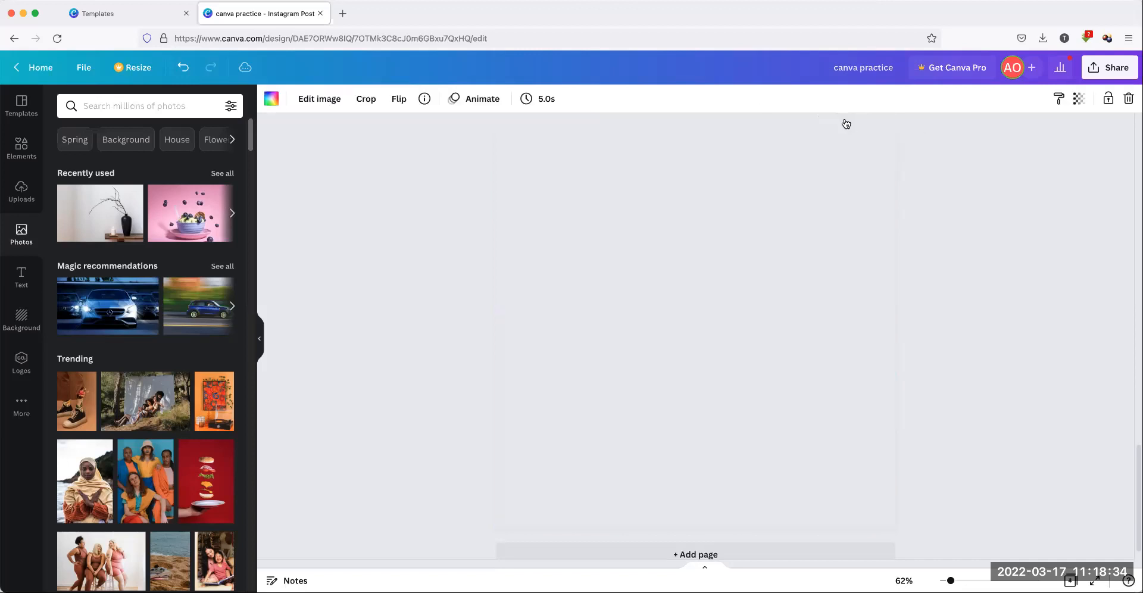
{"action": "scroll", "coordinate": [716, 268], "scroll_direction": "up", "scroll_amount": 3}
{"action": "scroll", "coordinate": [715, 260], "scroll_direction": "up", "scroll_amount": 5}
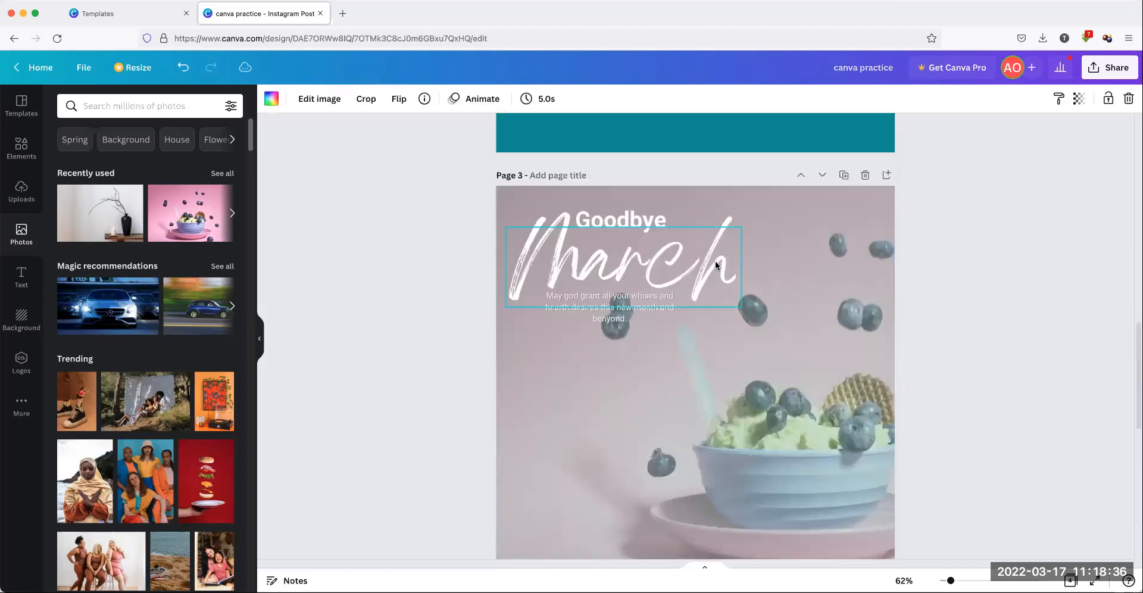
{"action": "scroll", "coordinate": [715, 261], "scroll_direction": "down", "scroll_amount": 8}
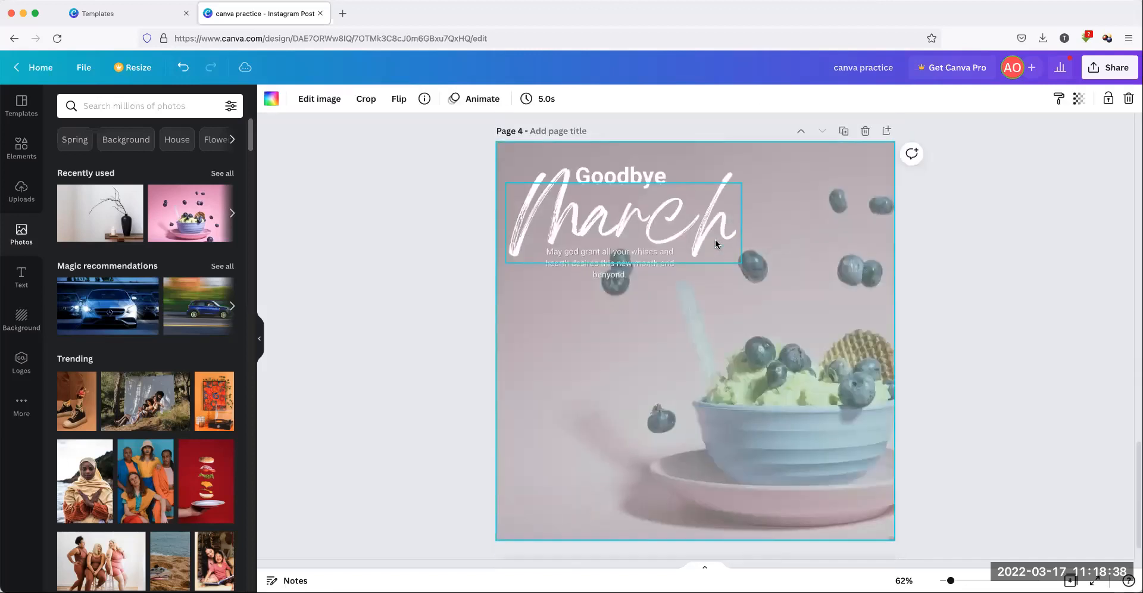
Move page 4's green overlay aside, detach the blueberry photo from the background and delete it
{"action": "left_click", "coordinate": [824, 212]}
{"action": "left_click_drag", "start_coordinate": [820, 199], "coordinate": [1049, 291]}
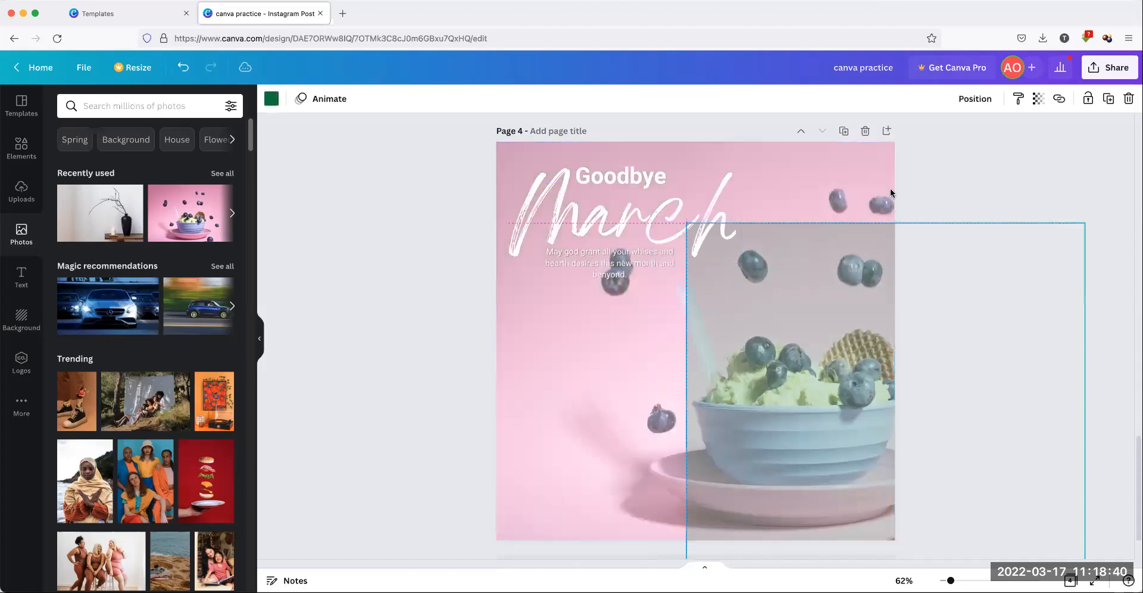
{"action": "left_click", "coordinate": [784, 162]}
{"action": "right_click", "coordinate": [785, 166]}
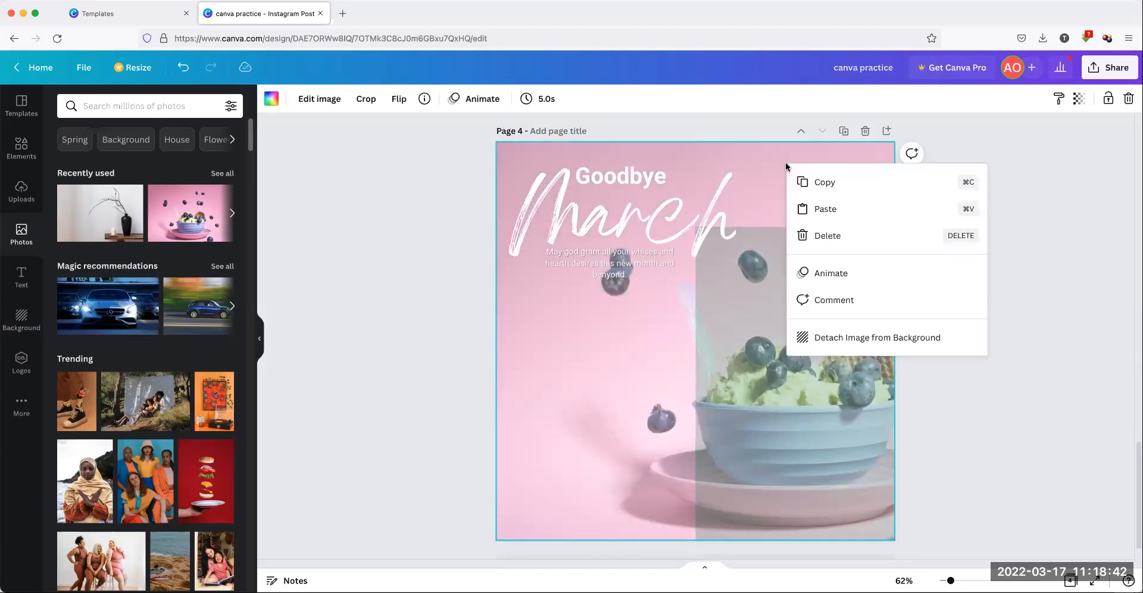
{"action": "left_click", "coordinate": [838, 334]}
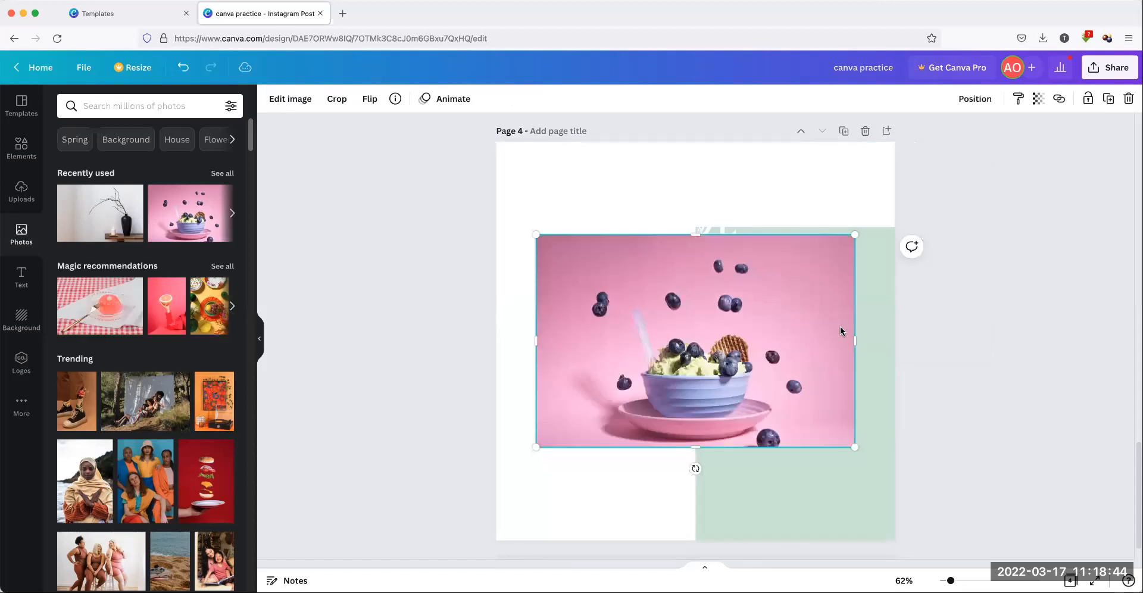
{"action": "key", "text": "Delete"}
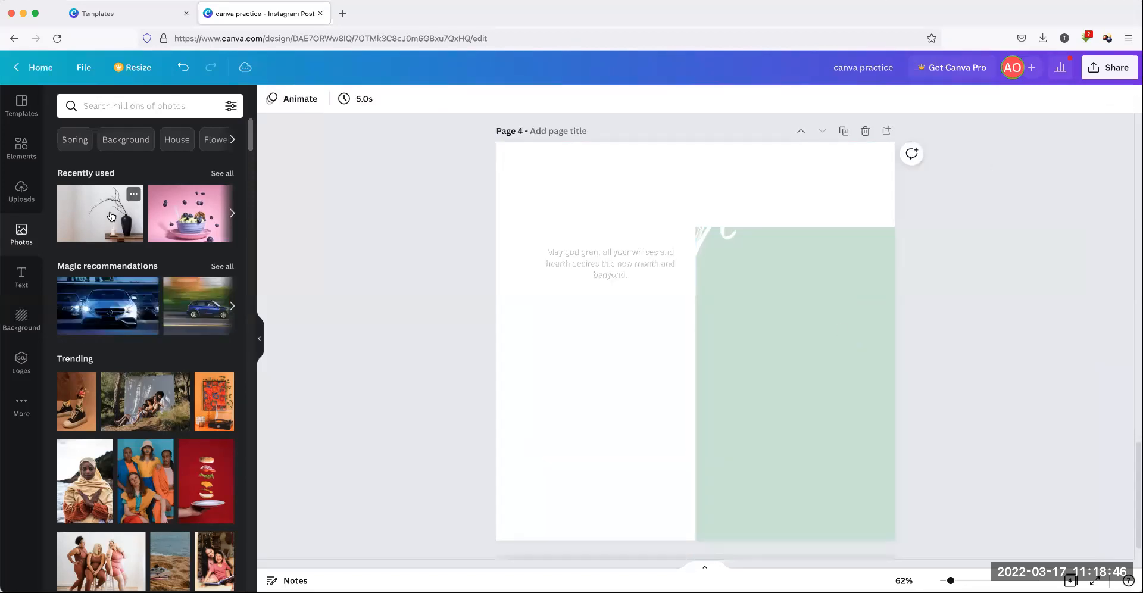
Set the recently used black vase photo as page 4's background and shift it slightly left within its frame
{"action": "left_click", "coordinate": [111, 219]}
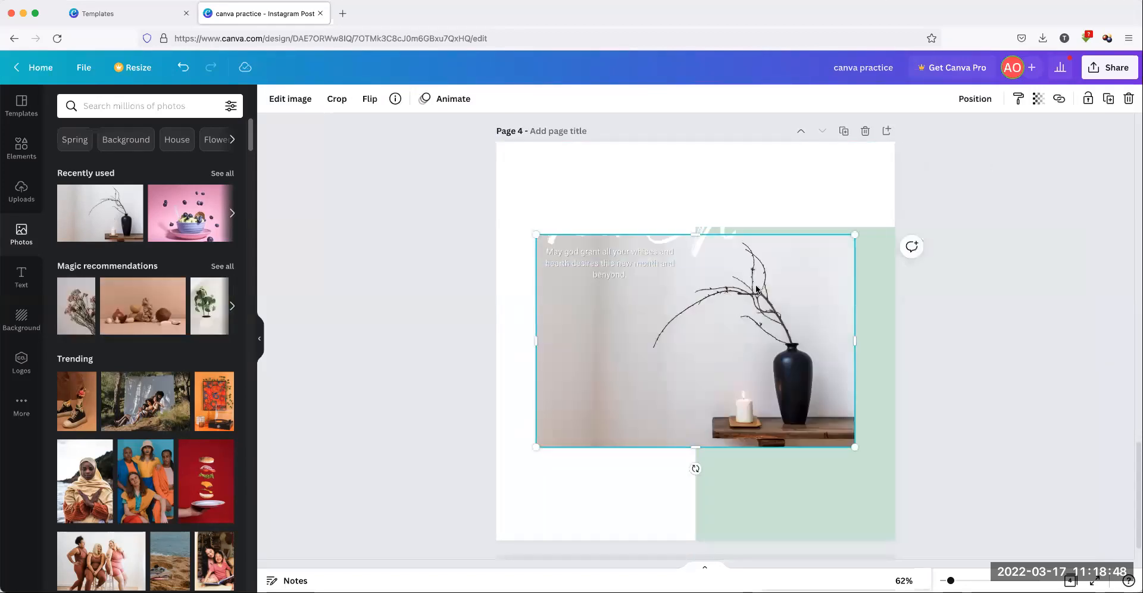
{"action": "right_click", "coordinate": [756, 387]}
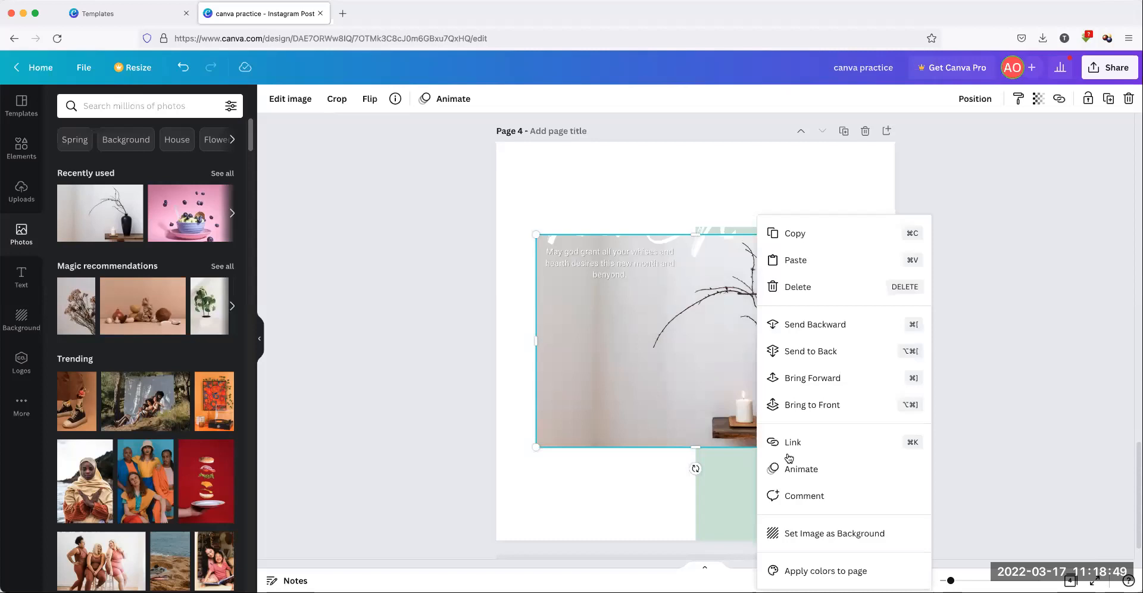
{"action": "left_click", "coordinate": [817, 535]}
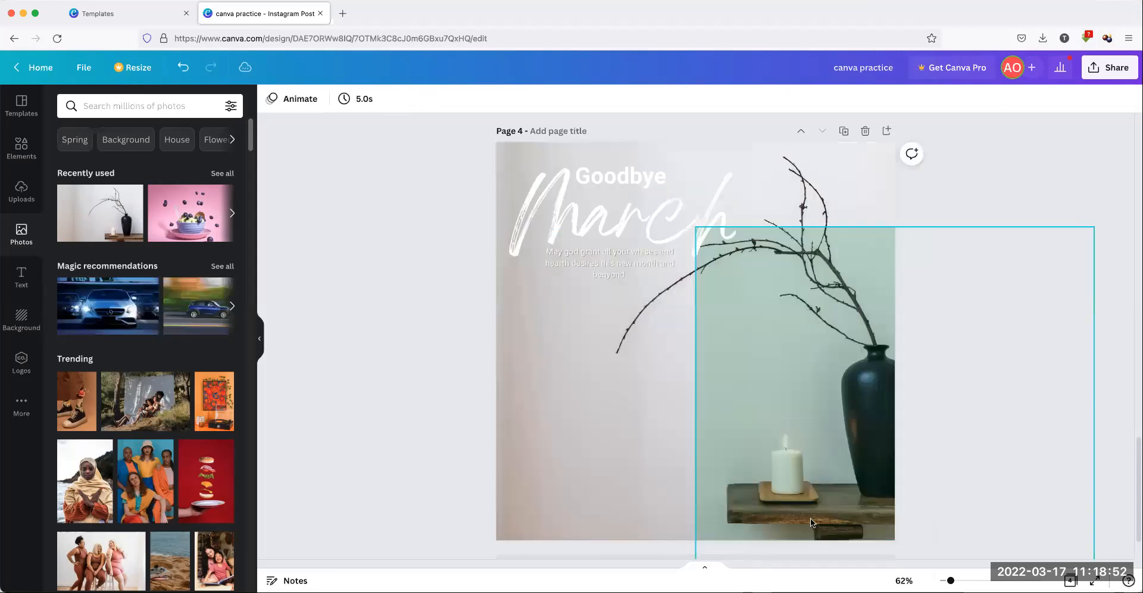
{"action": "left_click", "coordinate": [627, 409]}
{"action": "double_click", "coordinate": [627, 410]}
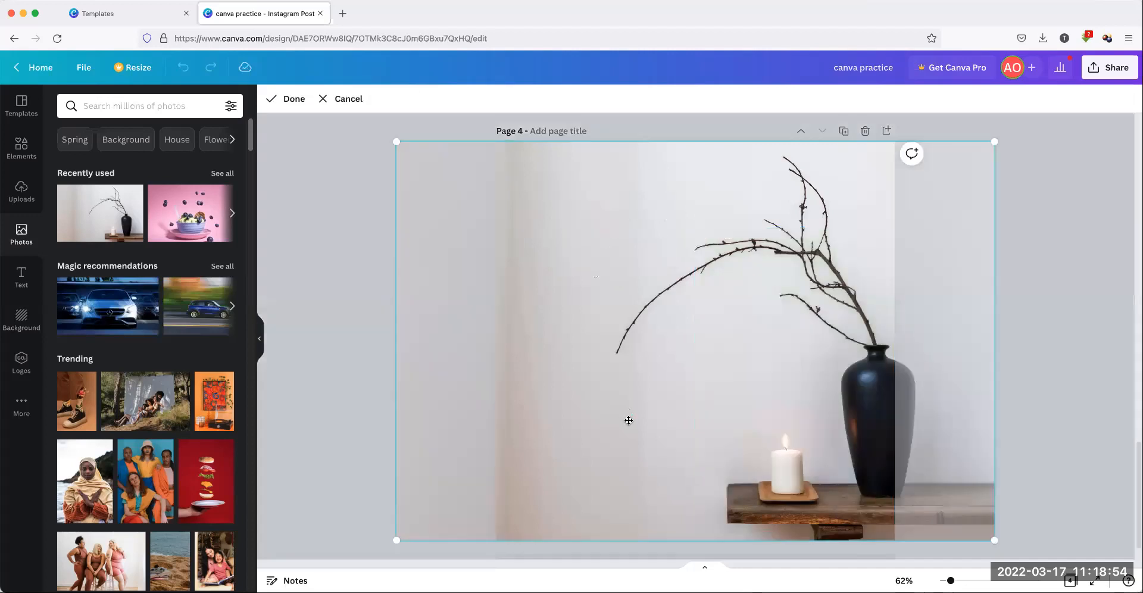
{"action": "left_click_drag", "start_coordinate": [579, 420], "coordinate": [548, 454]}
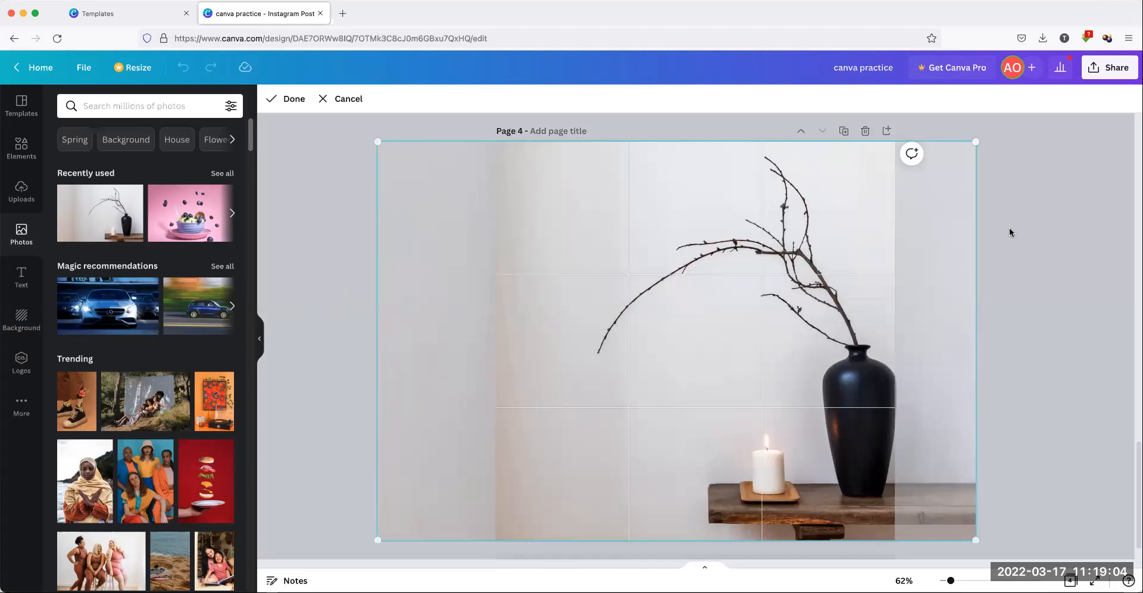
{"action": "left_click", "coordinate": [1051, 255]}
{"action": "left_click", "coordinate": [1051, 255]}
Move page 4's green overlay further onto the page and recolor it, trying the beige document color before choosing light orange
{"action": "left_click", "coordinate": [759, 401]}
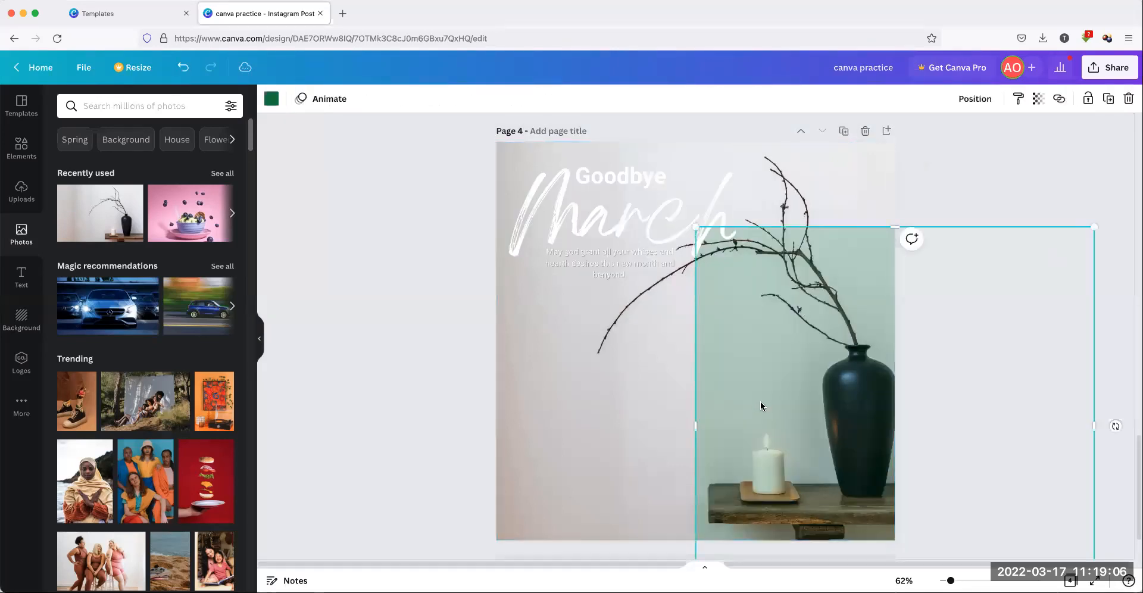
{"action": "left_click_drag", "start_coordinate": [758, 399], "coordinate": [651, 336]}
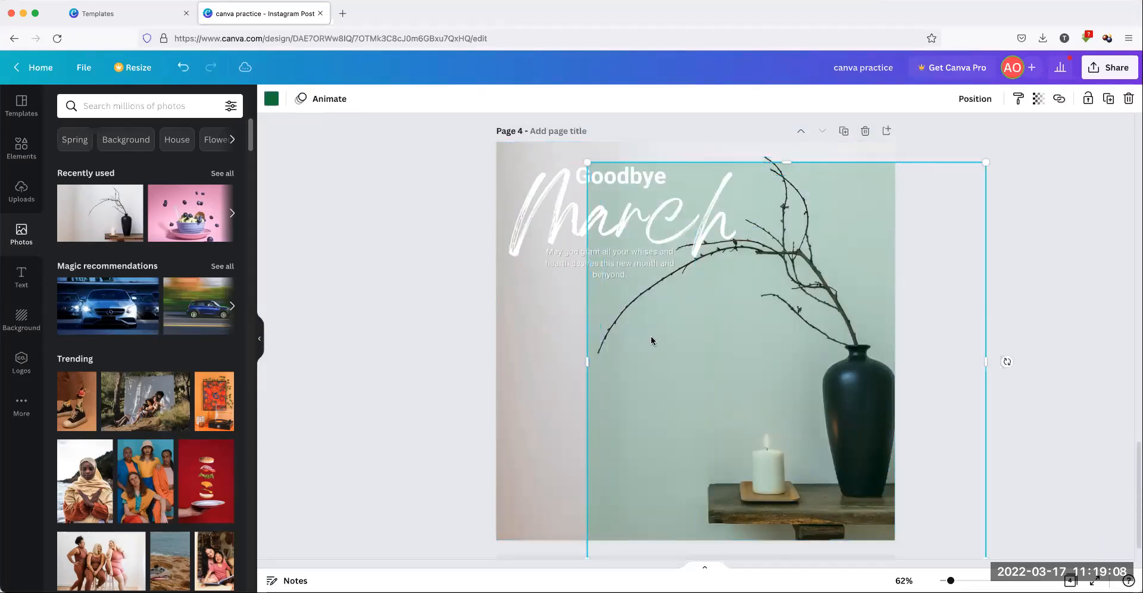
{"action": "left_click", "coordinate": [277, 101]}
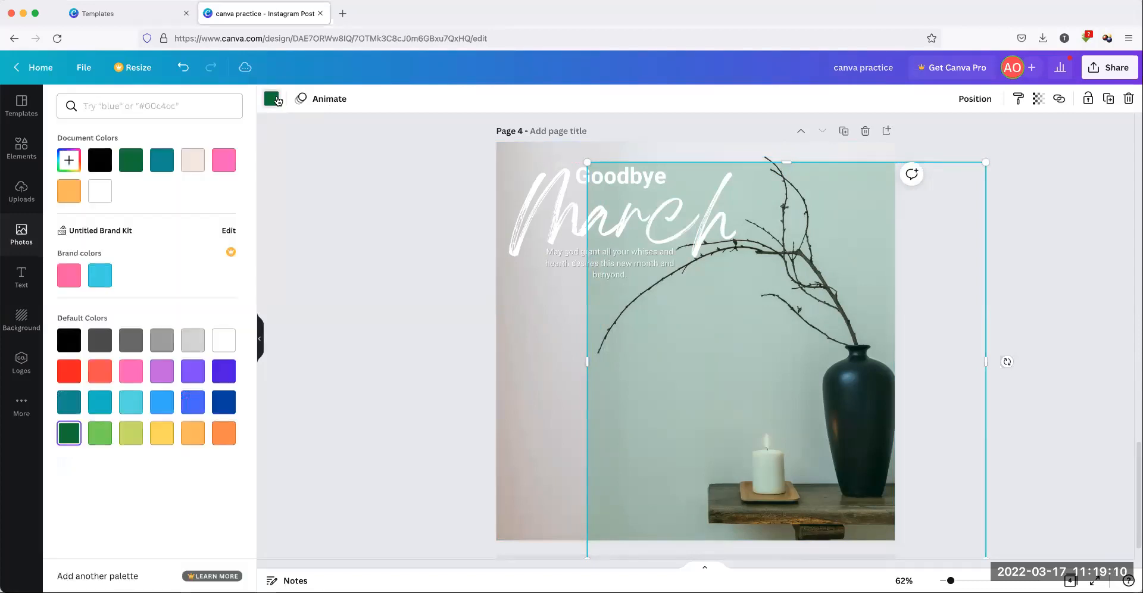
{"action": "left_click", "coordinate": [191, 166]}
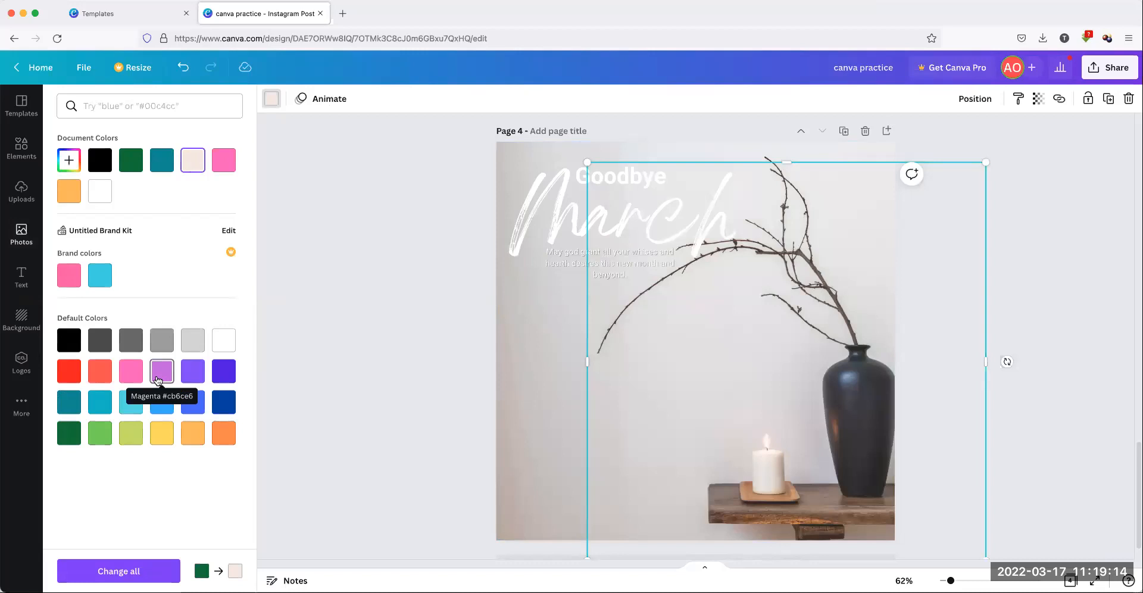
{"action": "left_click_drag", "start_coordinate": [691, 371], "coordinate": [664, 403]}
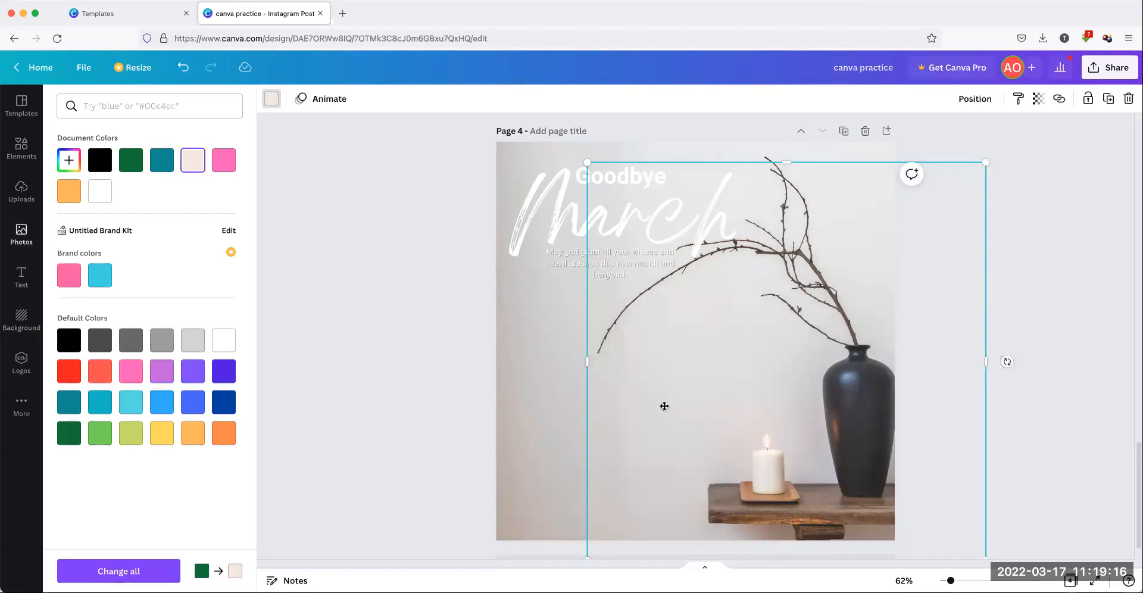
{"action": "left_click", "coordinate": [67, 192]}
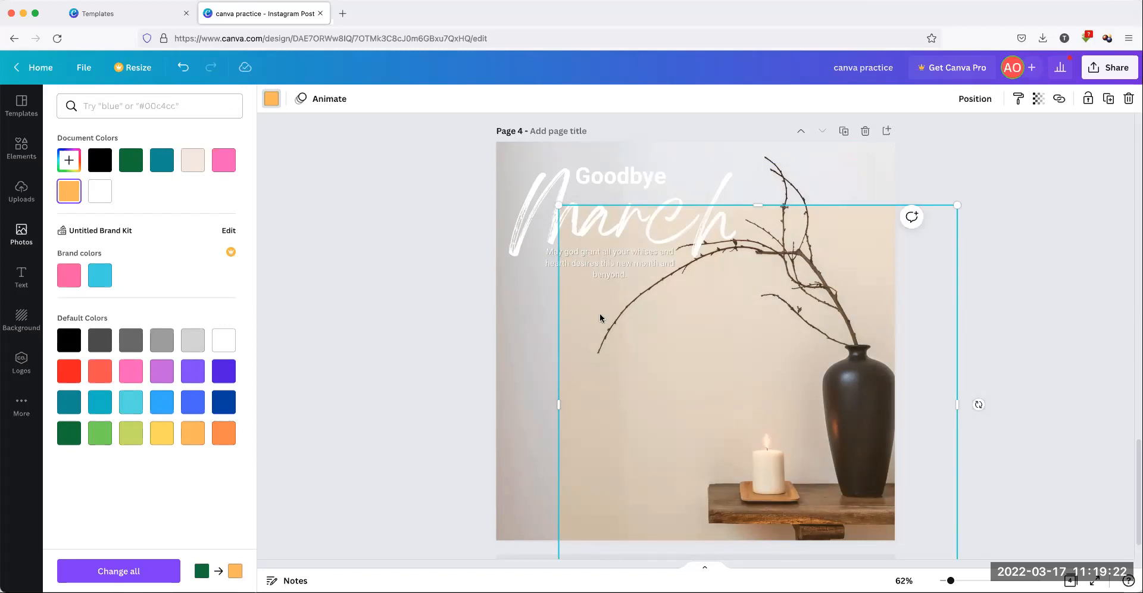
Try the orange overlay on page 4 at transparency 100 and undo the change
{"action": "left_click", "coordinate": [1039, 102]}
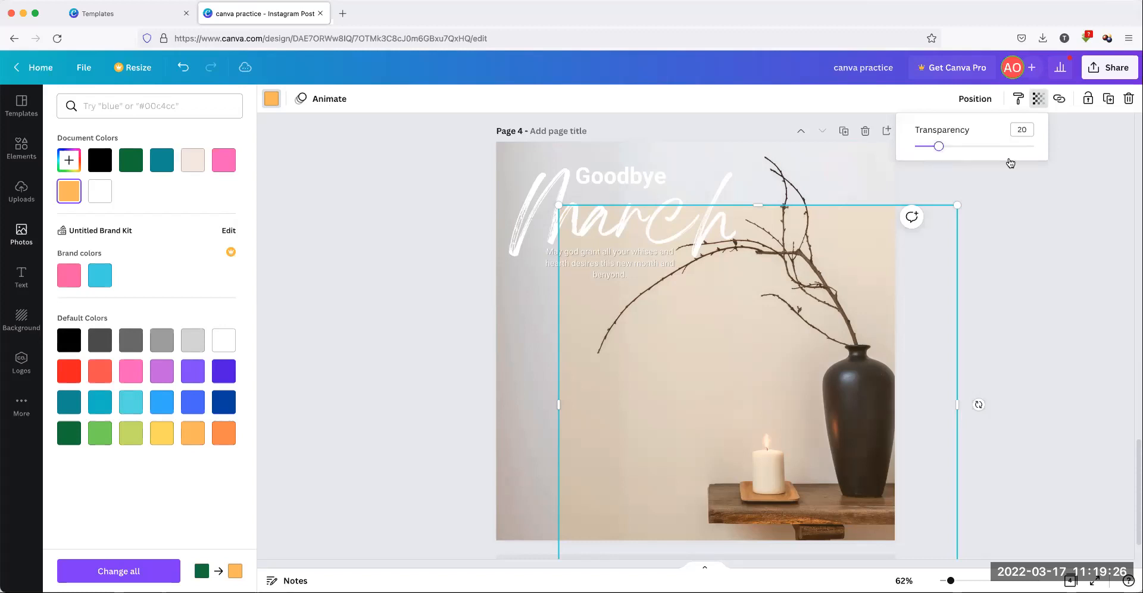
{"action": "left_click_drag", "start_coordinate": [939, 151], "coordinate": [1075, 166]}
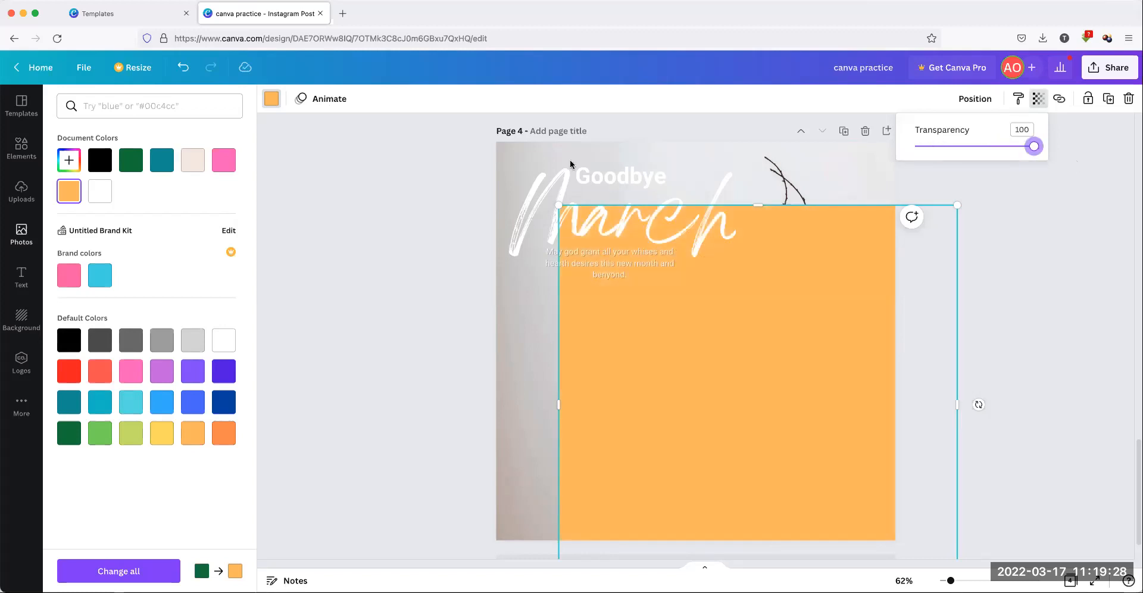
{"action": "left_click", "coordinate": [184, 67]}
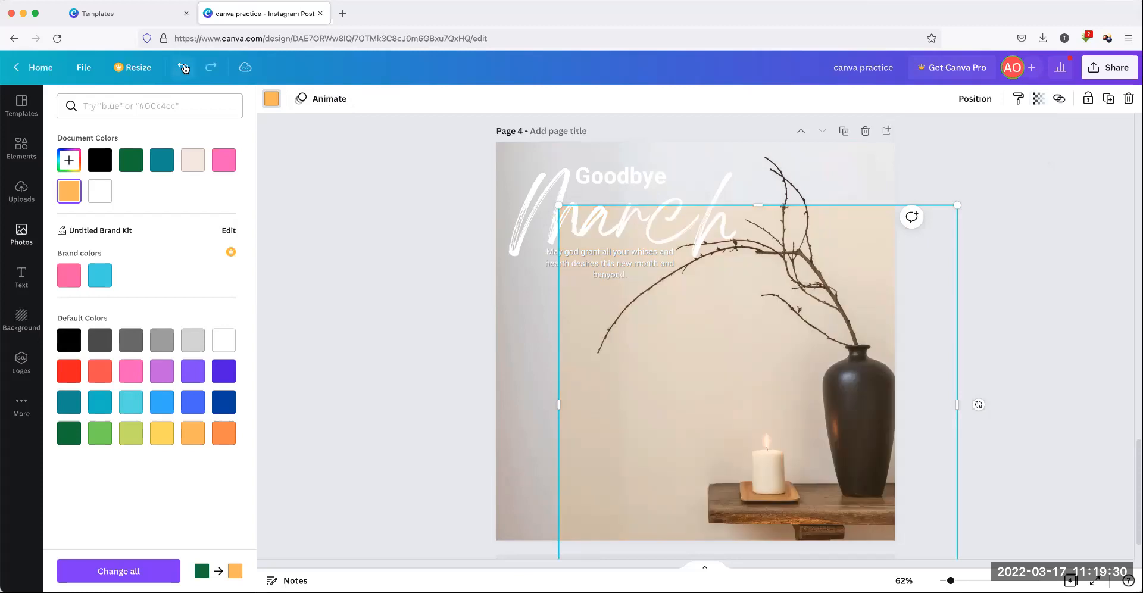
Move the orange overlay to cover all of page 4
{"action": "mouse_move", "coordinate": [655, 331]}
{"action": "left_mouse_down"}
{"action": "mouse_move", "coordinate": [632, 326]}
{"action": "mouse_move", "coordinate": [640, 332]}
{"action": "left_mouse_up"}
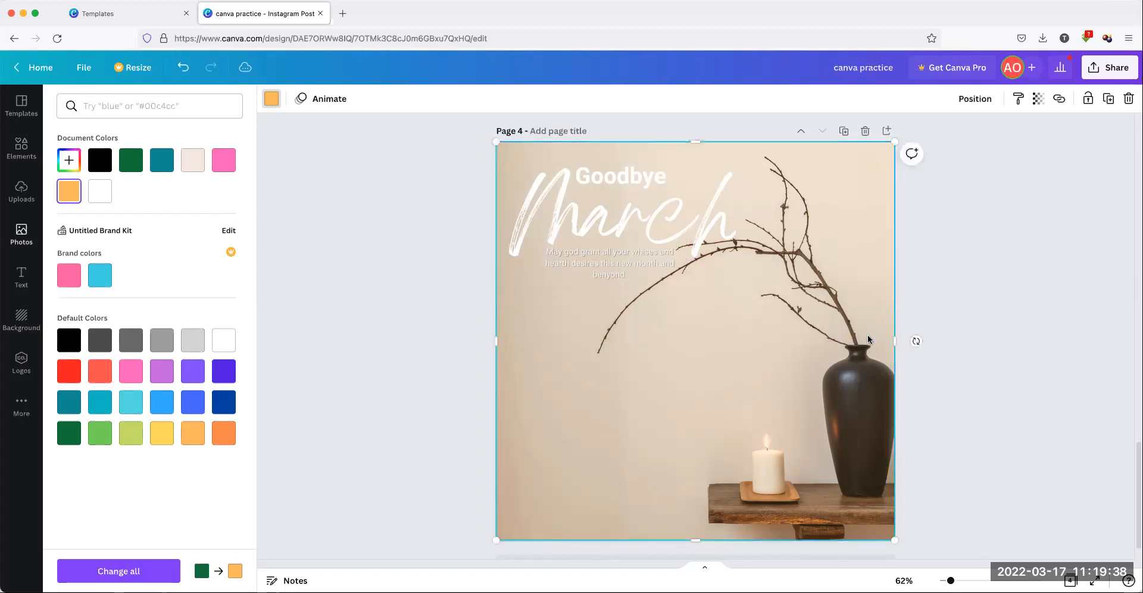
{"action": "left_click", "coordinate": [1029, 269]}
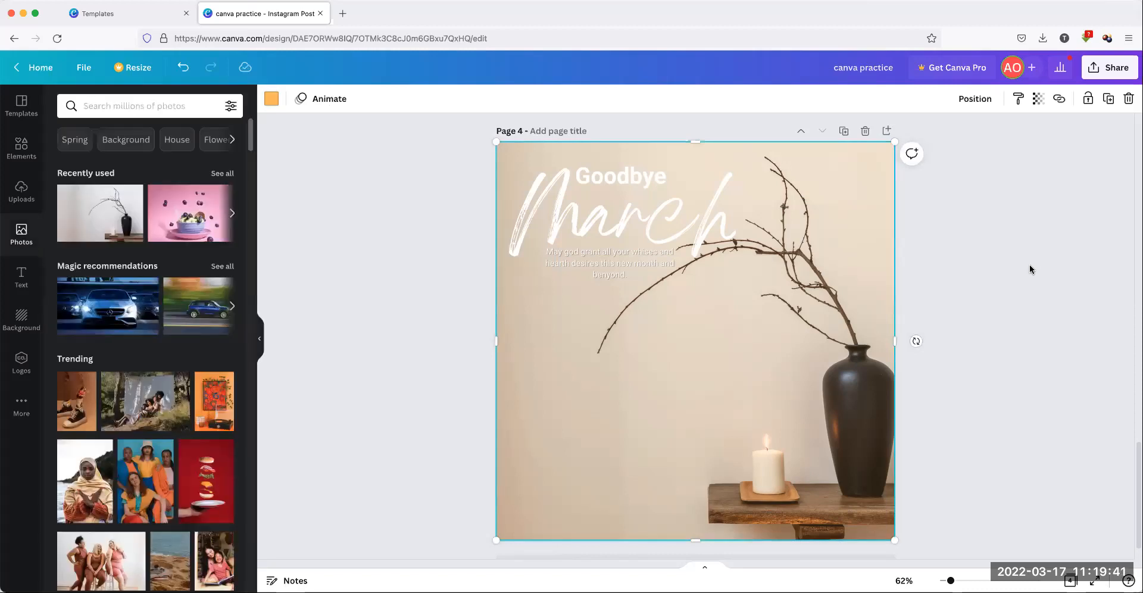
Move the small message text and the March heading down toward the lower left of page 4
{"action": "left_click", "coordinate": [607, 263]}
{"action": "left_click", "coordinate": [602, 219], "text": "shift"}
{"action": "left_click", "coordinate": [615, 176], "text": "shift"}
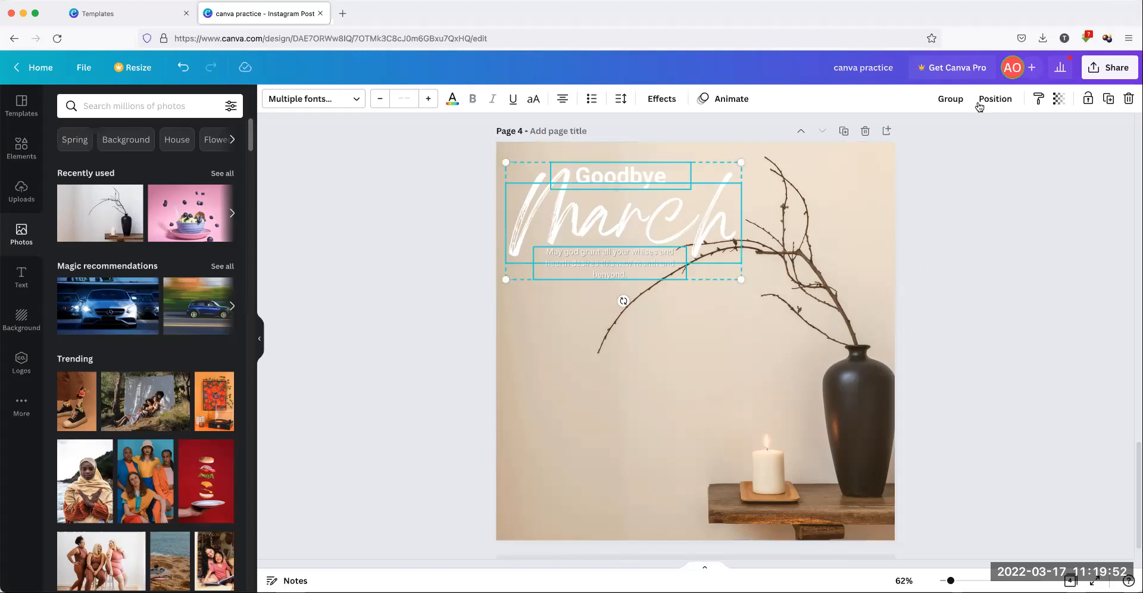
{"action": "left_click", "coordinate": [993, 247]}
{"action": "left_click_drag", "start_coordinate": [595, 262], "coordinate": [606, 444]}
{"action": "left_click", "coordinate": [627, 224]}
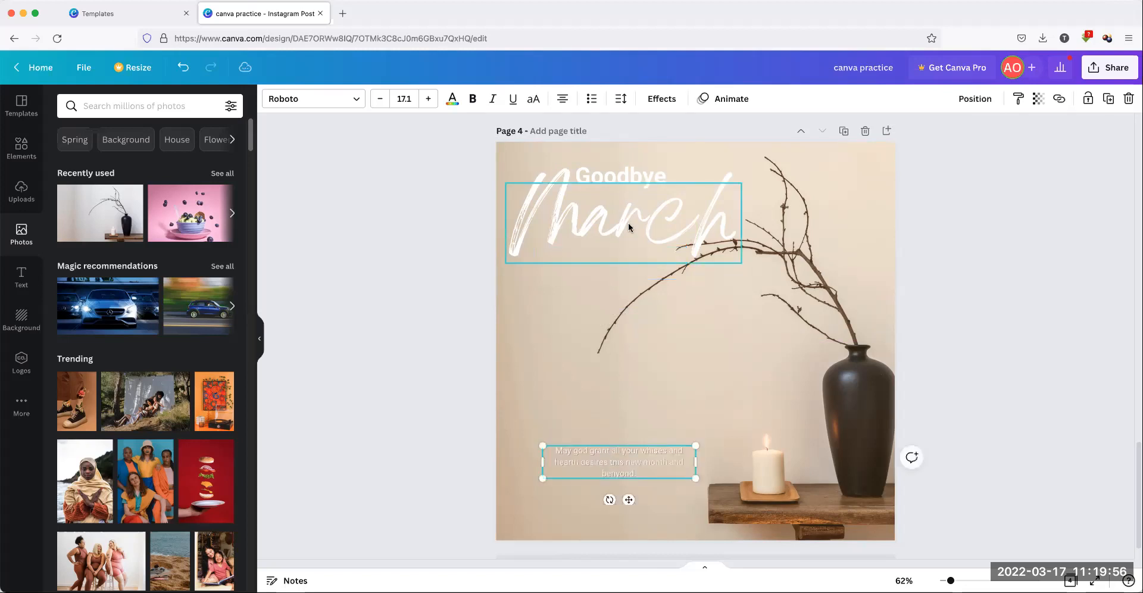
{"action": "left_click_drag", "start_coordinate": [629, 226], "coordinate": [627, 376]}
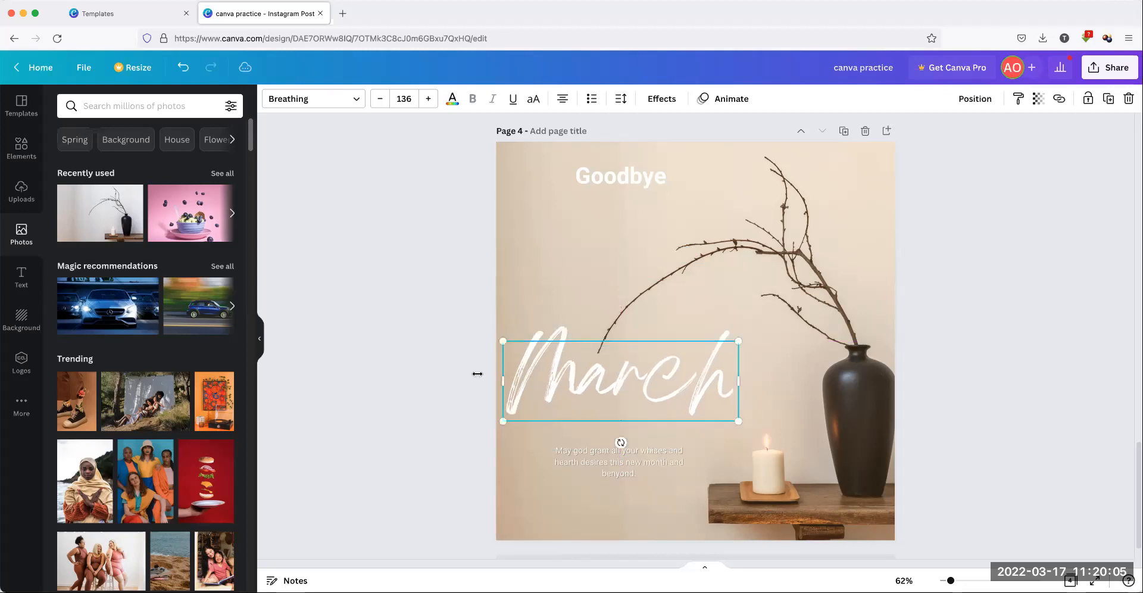
Place the Goodbye text just above March at page 4's left edge and move the message directly beneath March
{"action": "left_click", "coordinate": [403, 222]}
{"action": "left_click_drag", "start_coordinate": [623, 183], "coordinate": [565, 299]}
{"action": "left_click_drag", "start_coordinate": [605, 465], "coordinate": [597, 428]}
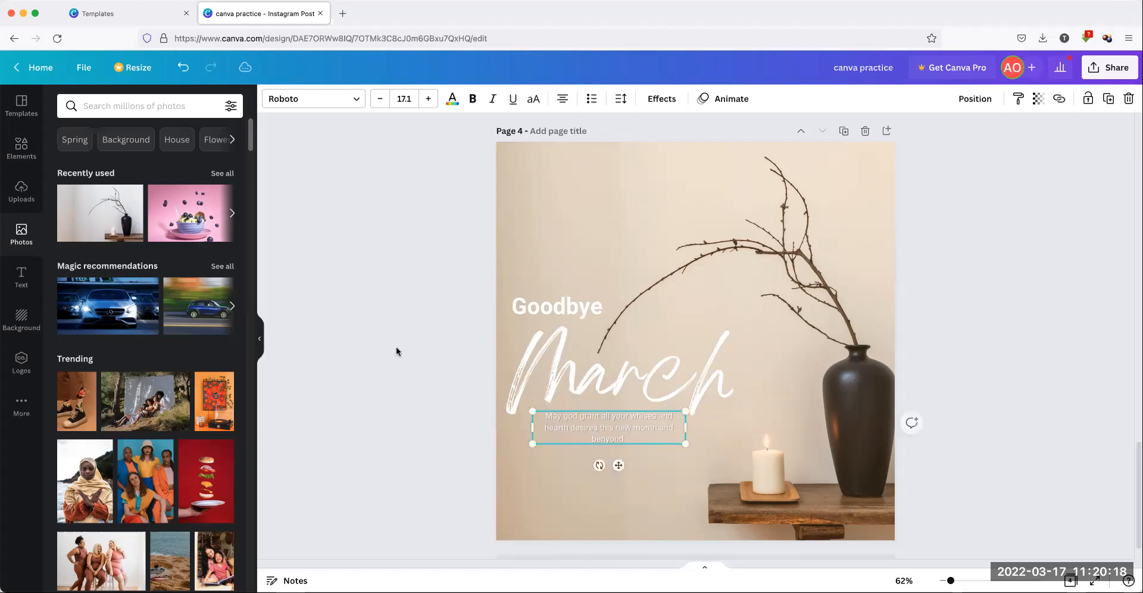
{"action": "left_click", "coordinate": [396, 351]}
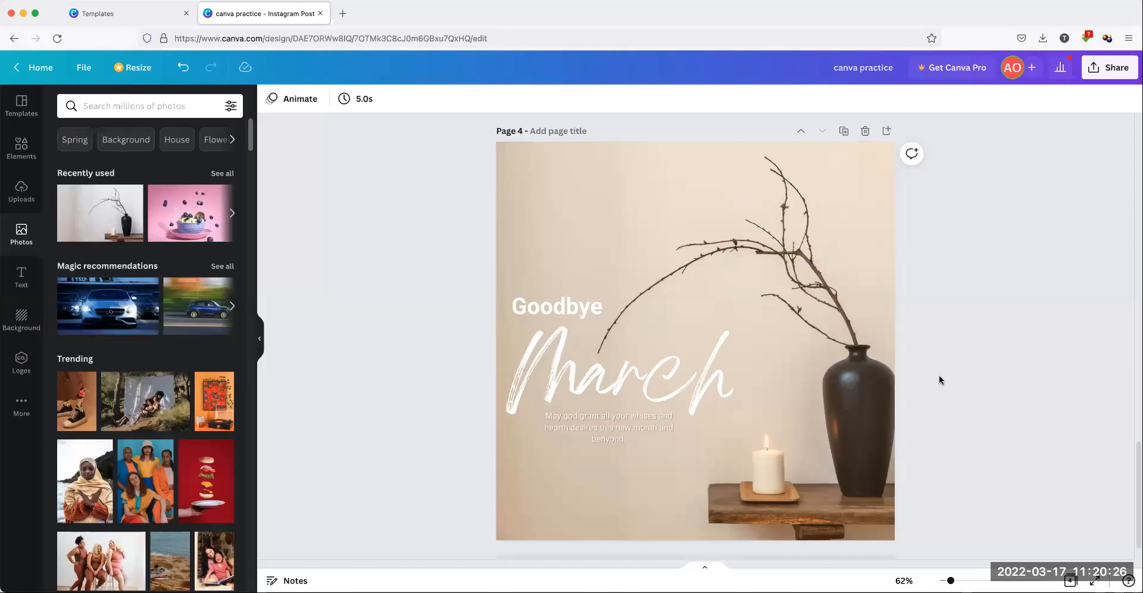
Tighten page 4's text spacing by nudging March slightly up, Goodbye slightly right and the message closer beneath March
{"action": "left_click", "coordinate": [848, 342]}
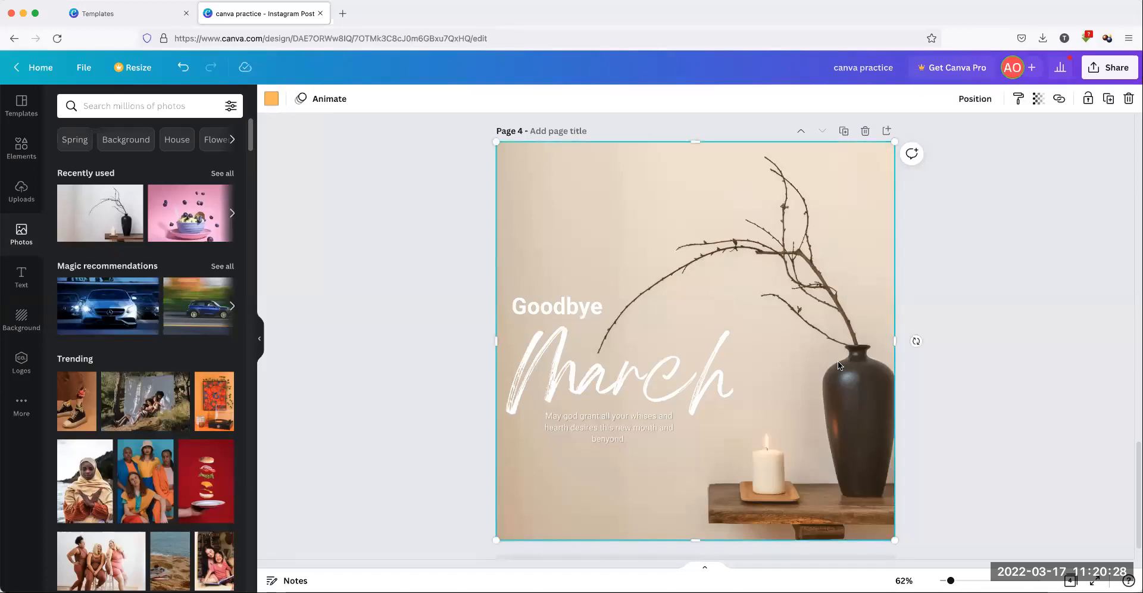
{"action": "left_click_drag", "start_coordinate": [840, 333], "coordinate": [845, 357]}
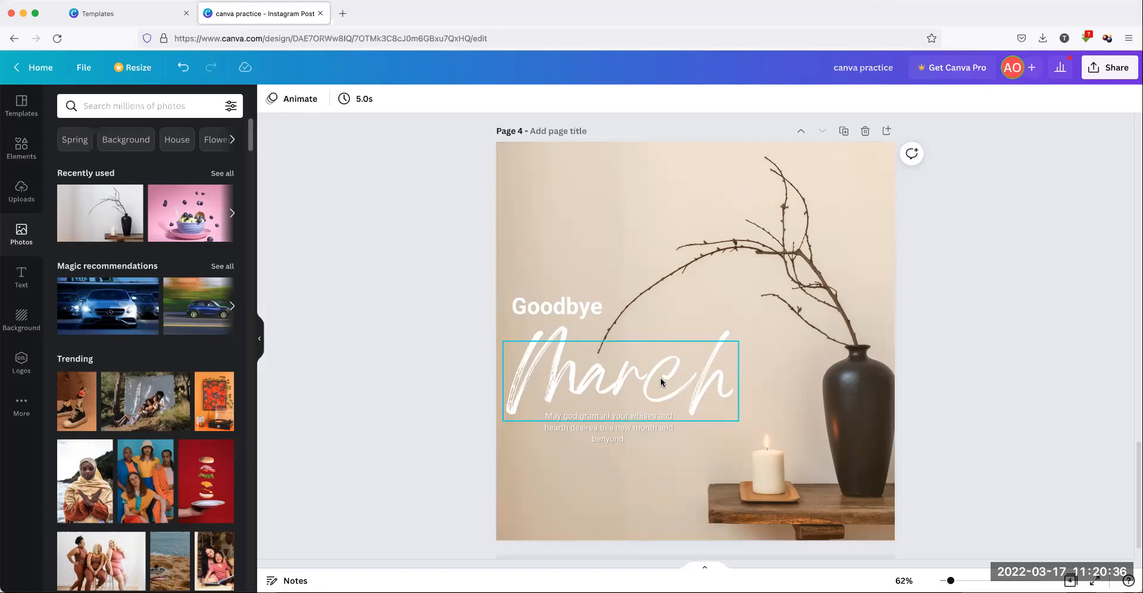
{"action": "mouse_move", "coordinate": [657, 364]}
{"action": "left_mouse_down"}
{"action": "mouse_move", "coordinate": [657, 336]}
{"action": "mouse_move", "coordinate": [658, 377]}
{"action": "left_mouse_up"}
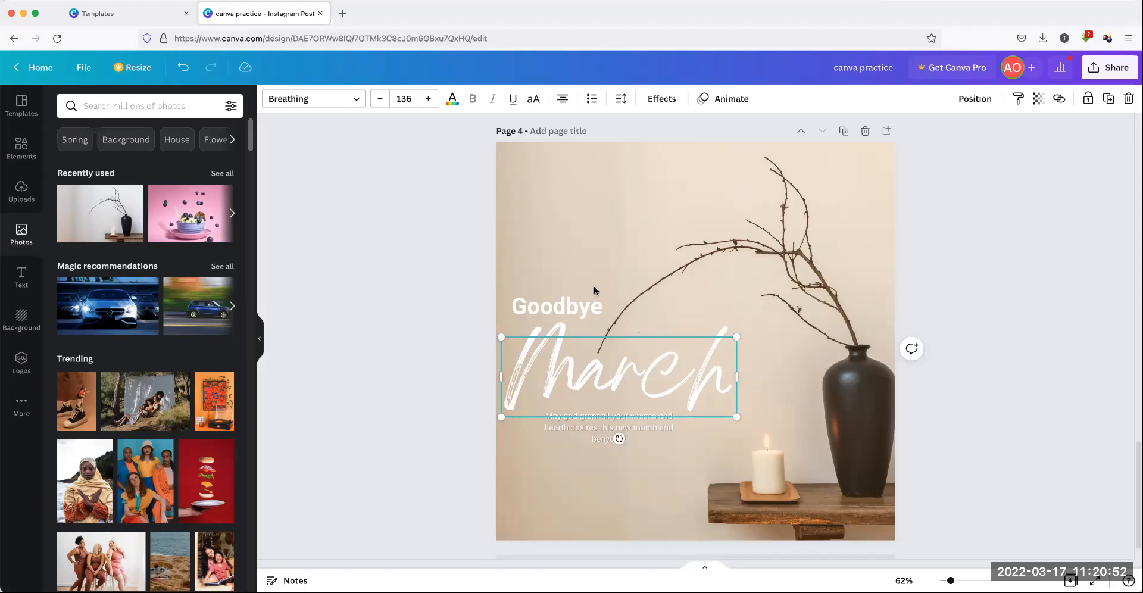
{"action": "left_click", "coordinate": [433, 260]}
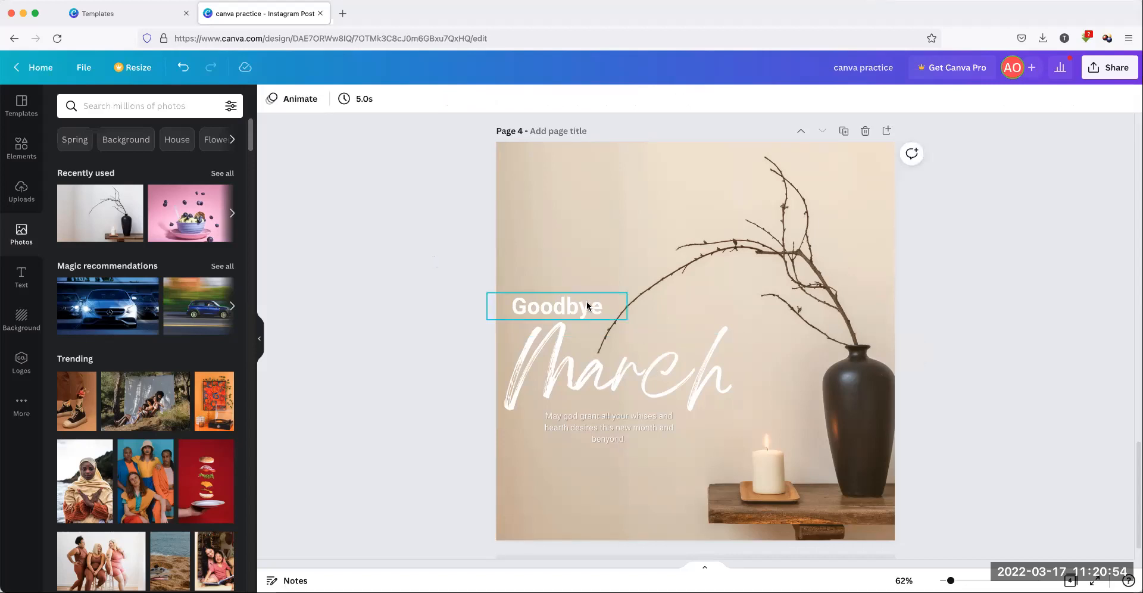
{"action": "left_click", "coordinate": [587, 302]}
{"action": "left_click_drag", "start_coordinate": [587, 303], "coordinate": [589, 304]}
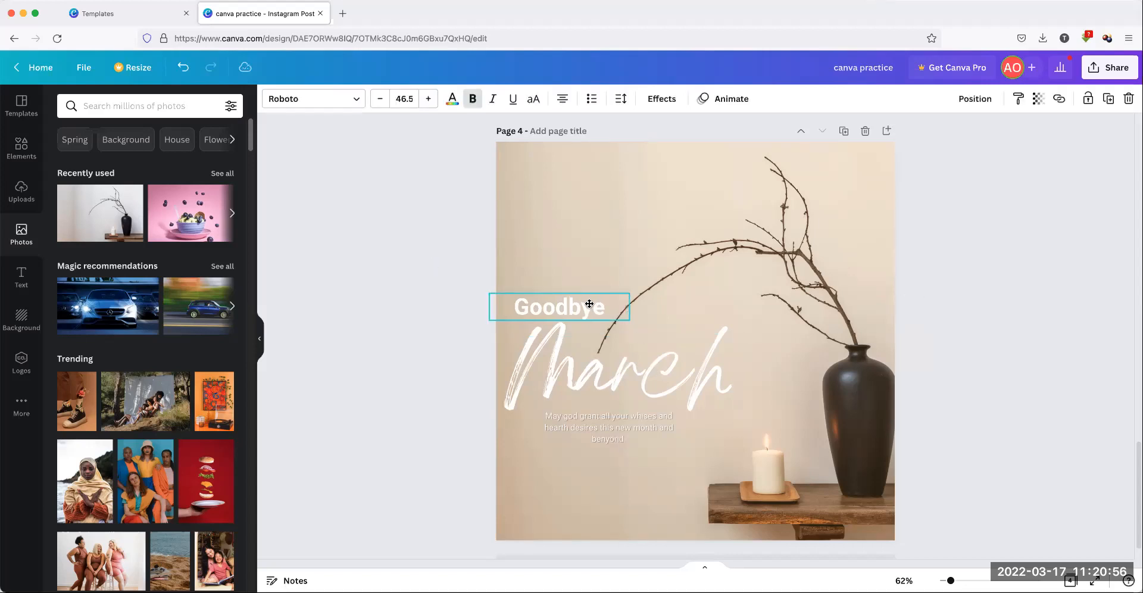
{"action": "left_click_drag", "start_coordinate": [612, 422], "coordinate": [612, 416]}
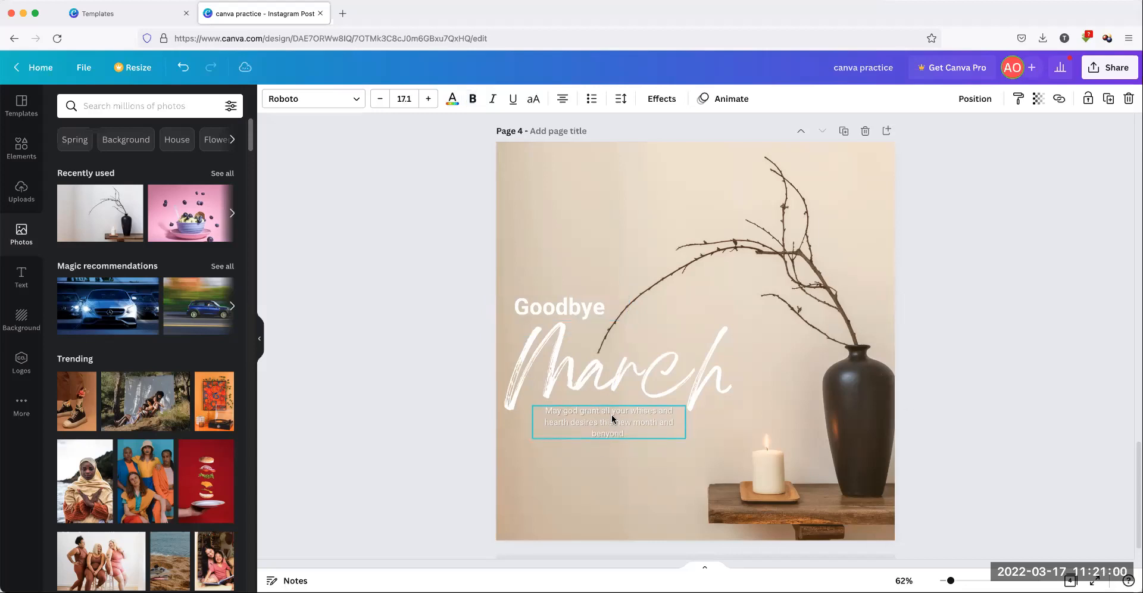
{"action": "left_click", "coordinate": [337, 332]}
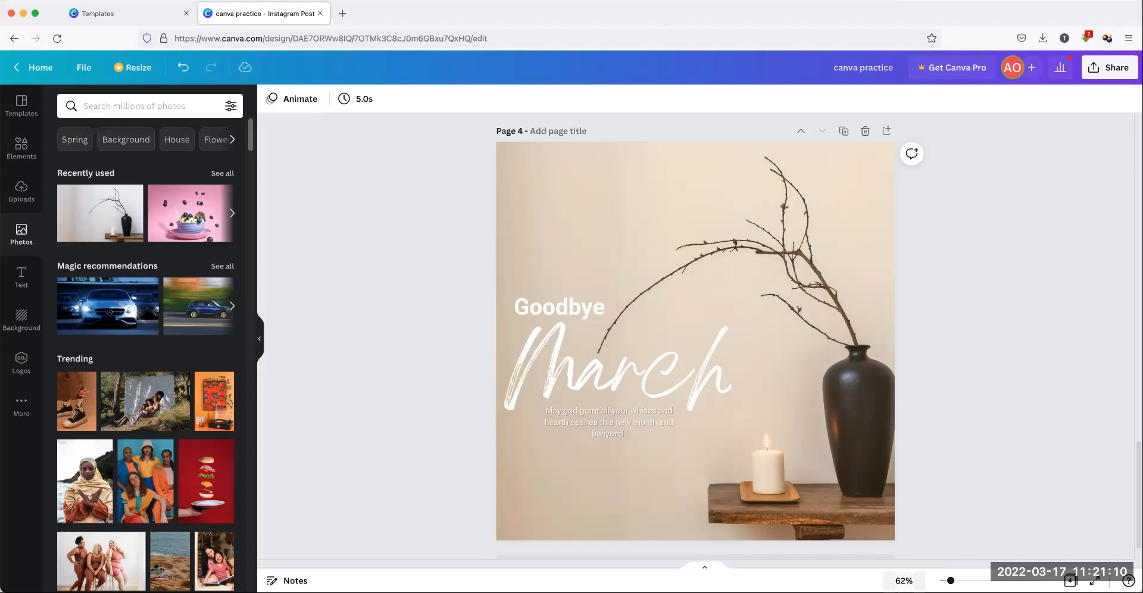
Recolor the March text on page 4 dark violet after trying light purple, orange, dark blue and red
{"action": "left_click", "coordinate": [903, 580]}
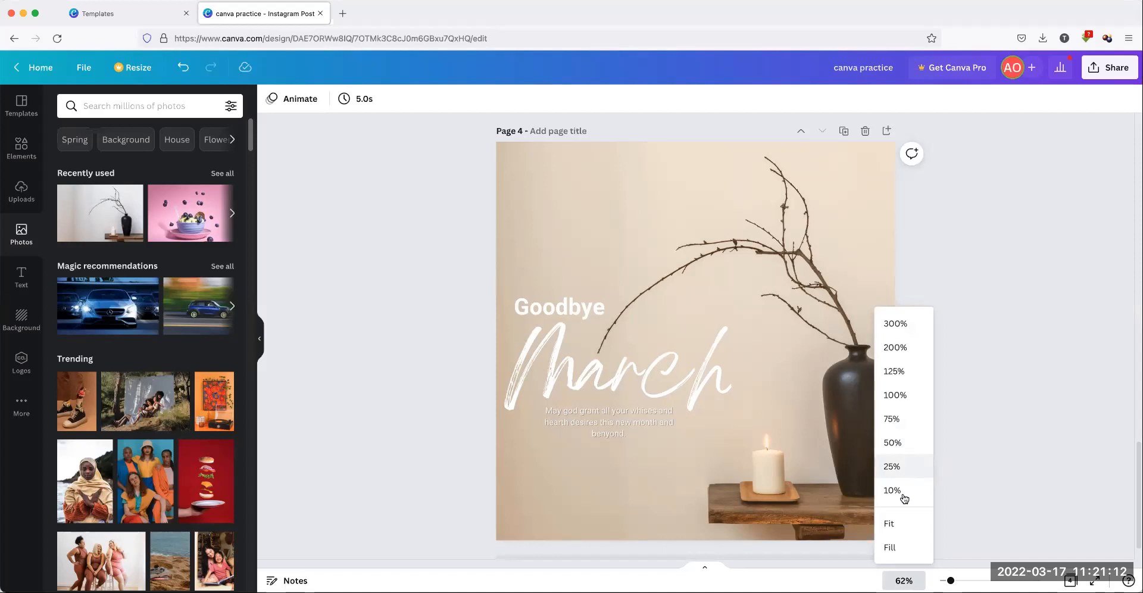
{"action": "left_click", "coordinate": [899, 528]}
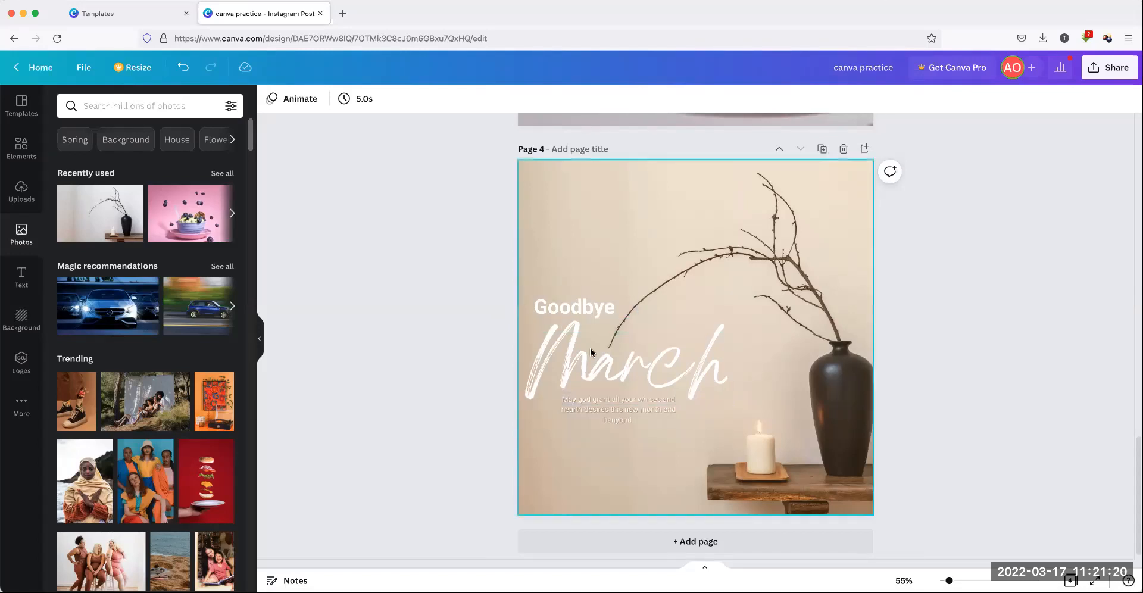
{"action": "left_click", "coordinate": [582, 362]}
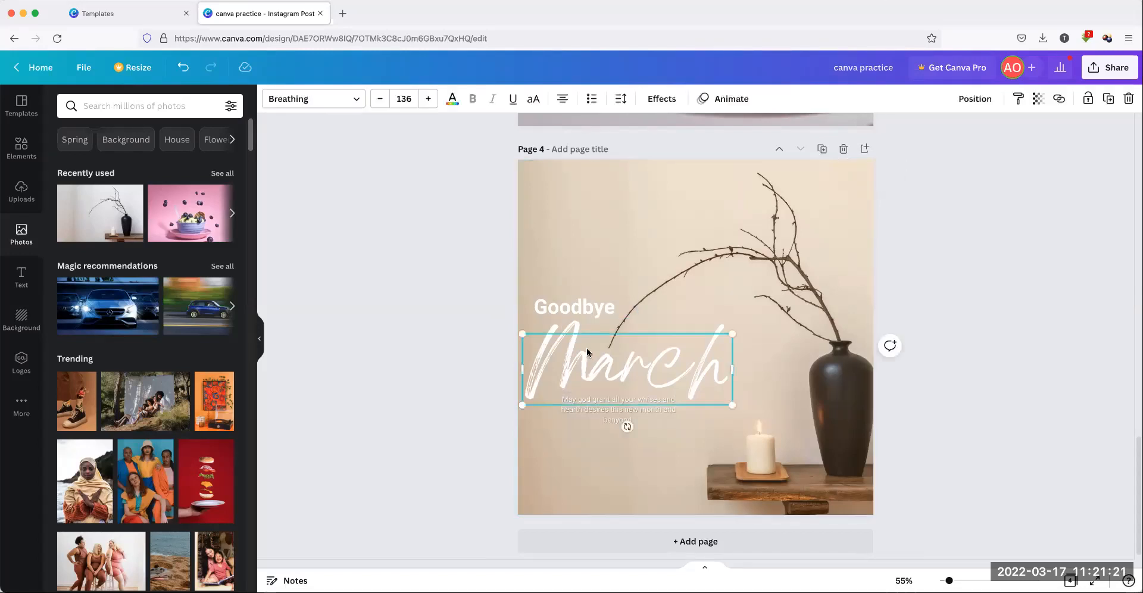
{"action": "left_click", "coordinate": [453, 102]}
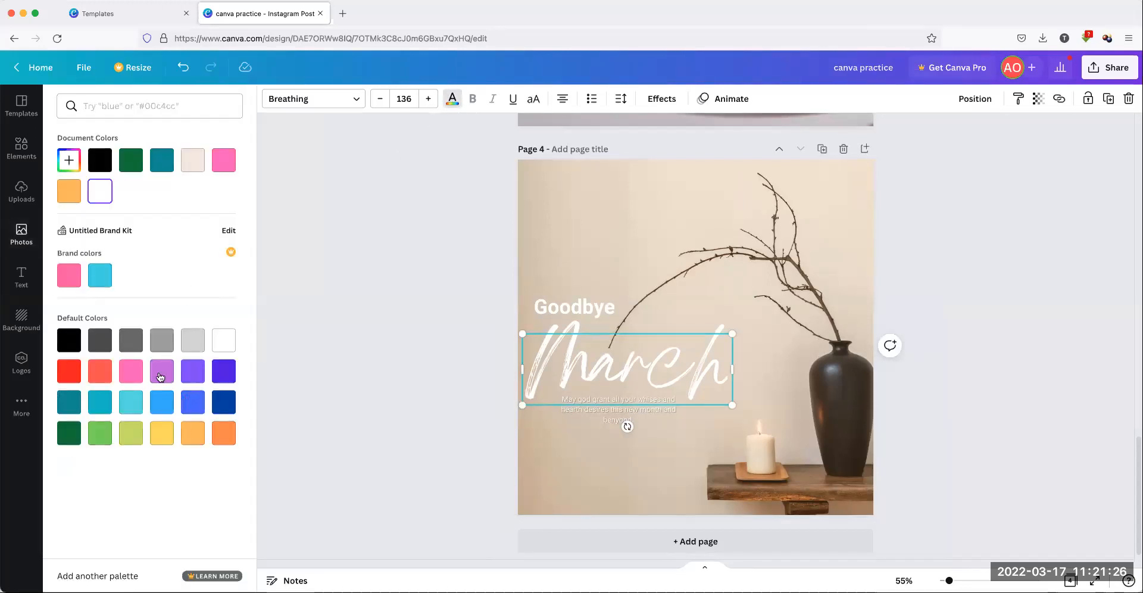
{"action": "left_click", "coordinate": [159, 373]}
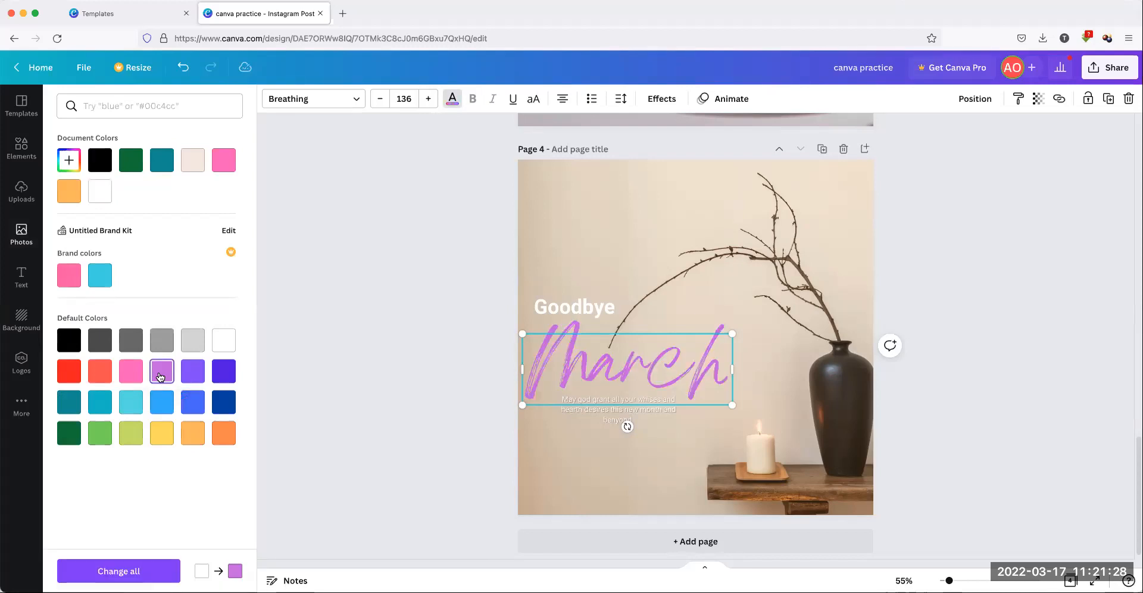
{"action": "left_click", "coordinate": [223, 373]}
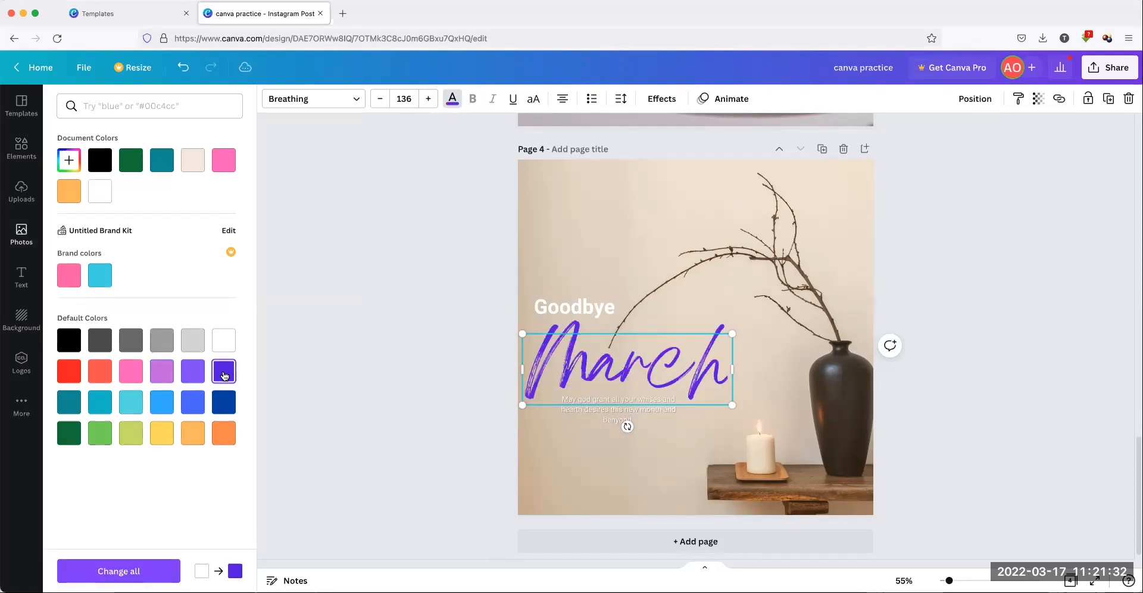
{"action": "left_click", "coordinate": [224, 435]}
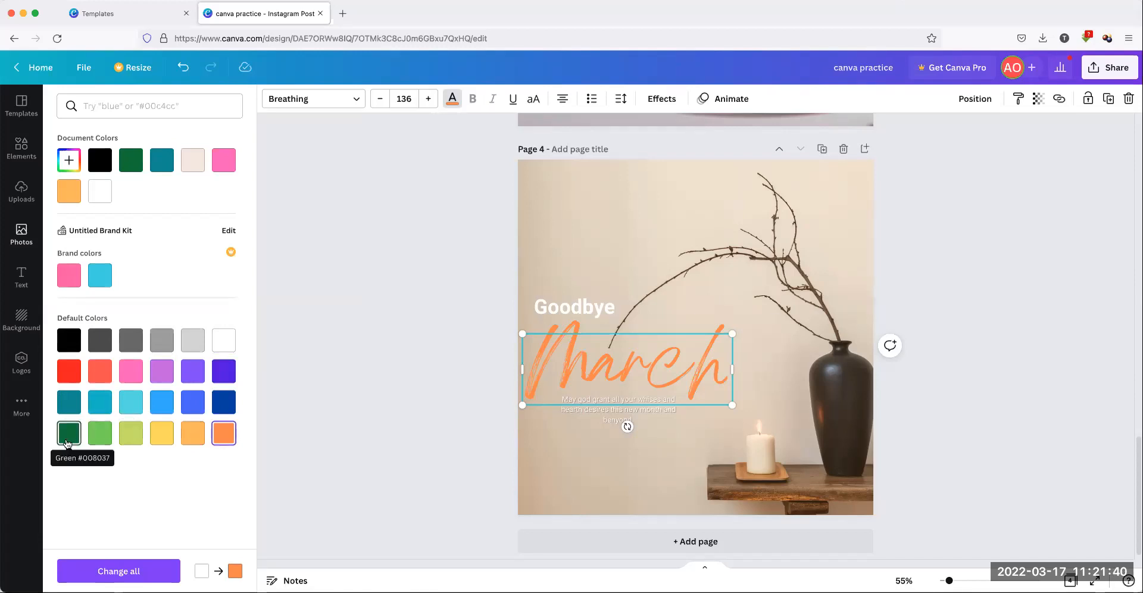
{"action": "left_click", "coordinate": [223, 402]}
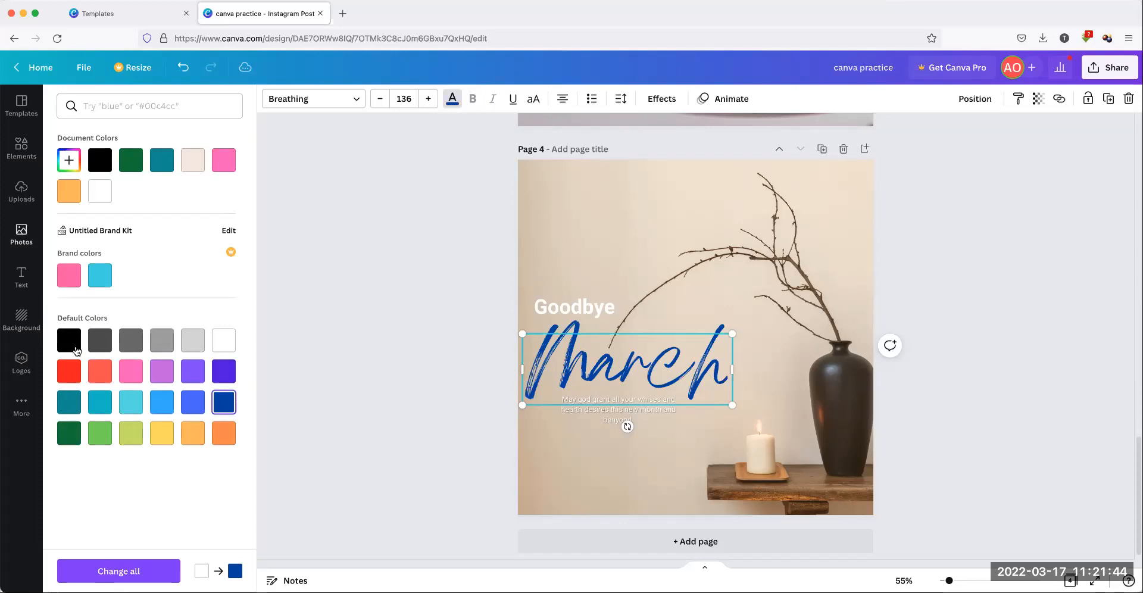
{"action": "left_click", "coordinate": [70, 371]}
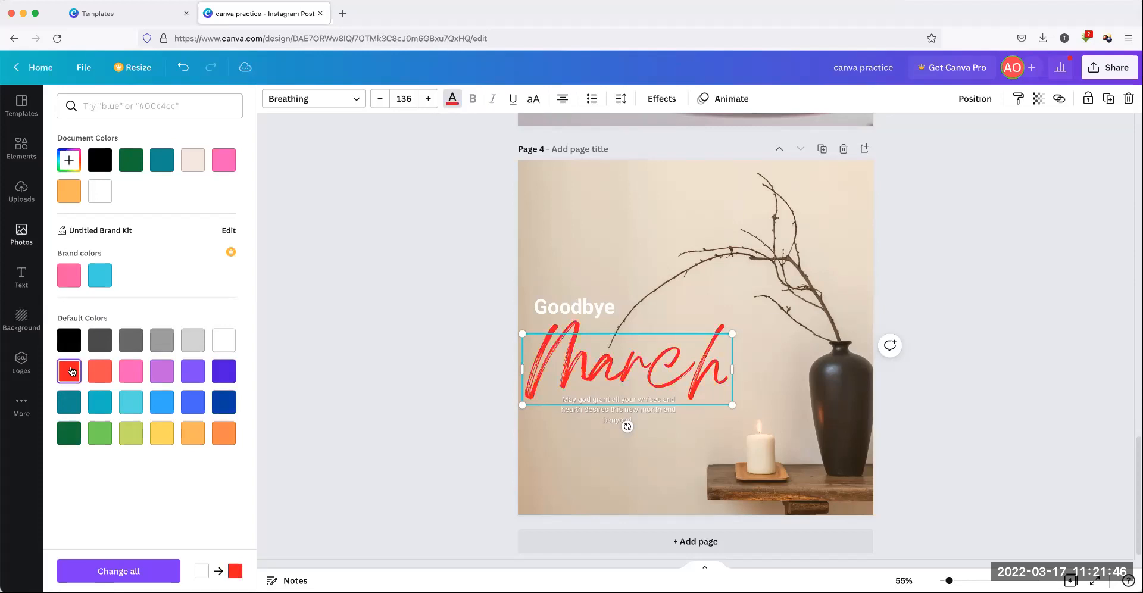
{"action": "left_click", "coordinate": [223, 372]}
{"action": "key", "text": "Escape"}
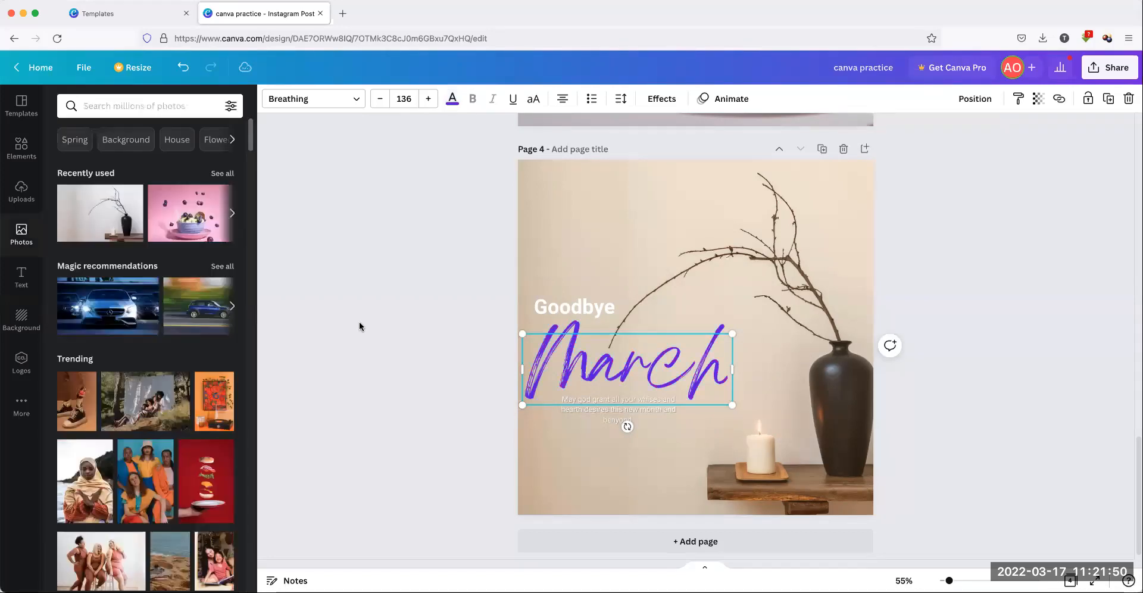
{"action": "left_click", "coordinate": [359, 324]}
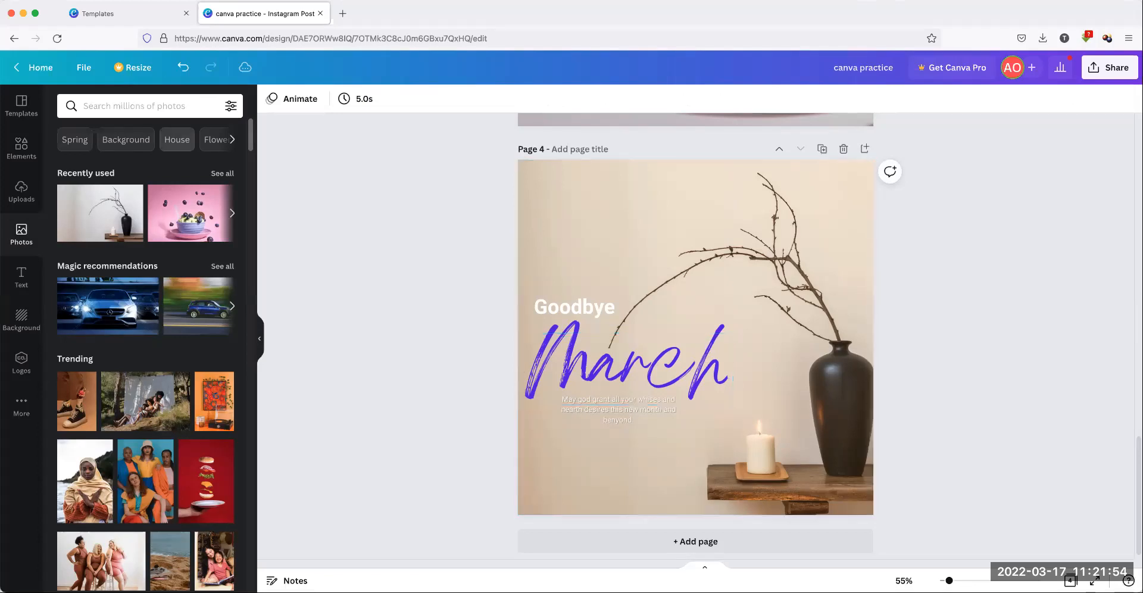
Insert the Dees craft corner brand logo on page 4, try to reposition it, and undo the accidental move of March
{"action": "left_click", "coordinate": [22, 360]}
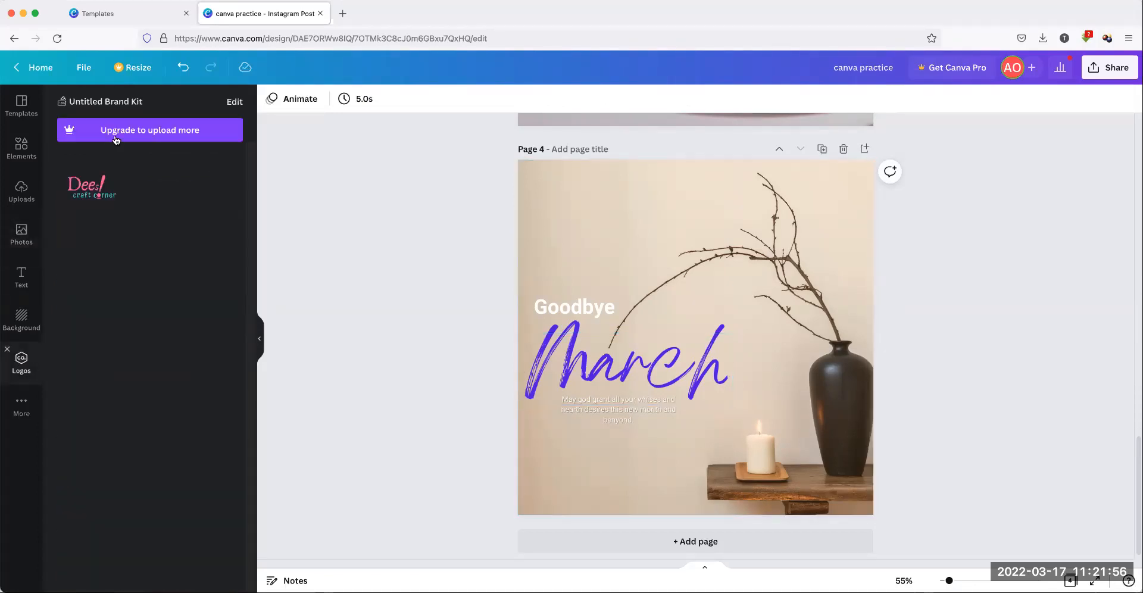
{"action": "left_click", "coordinate": [85, 200]}
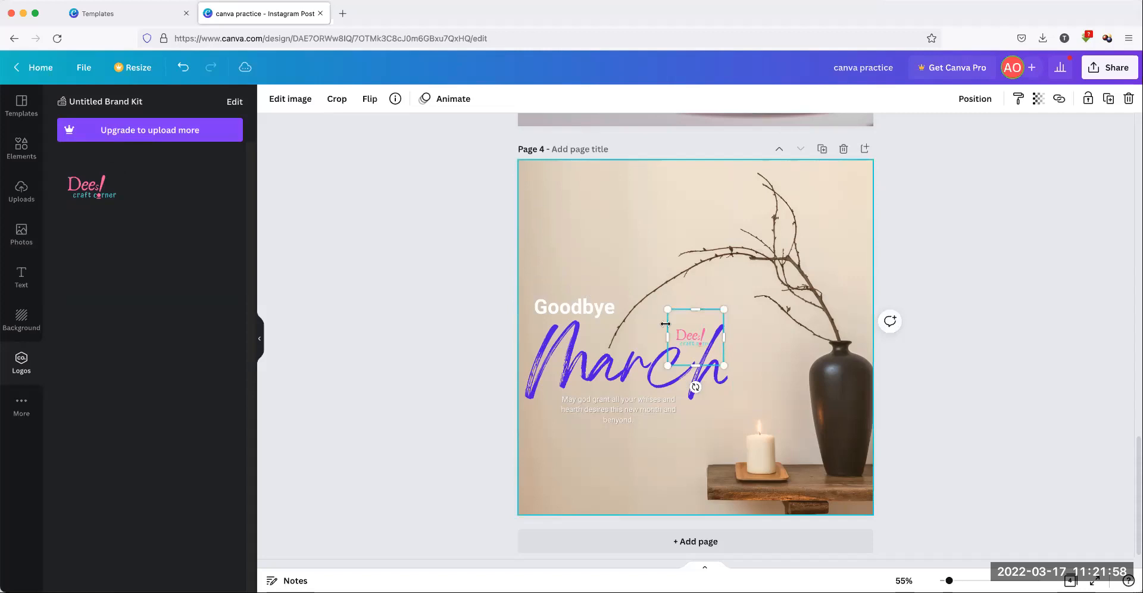
{"action": "left_click_drag", "start_coordinate": [654, 363], "coordinate": [812, 513]}
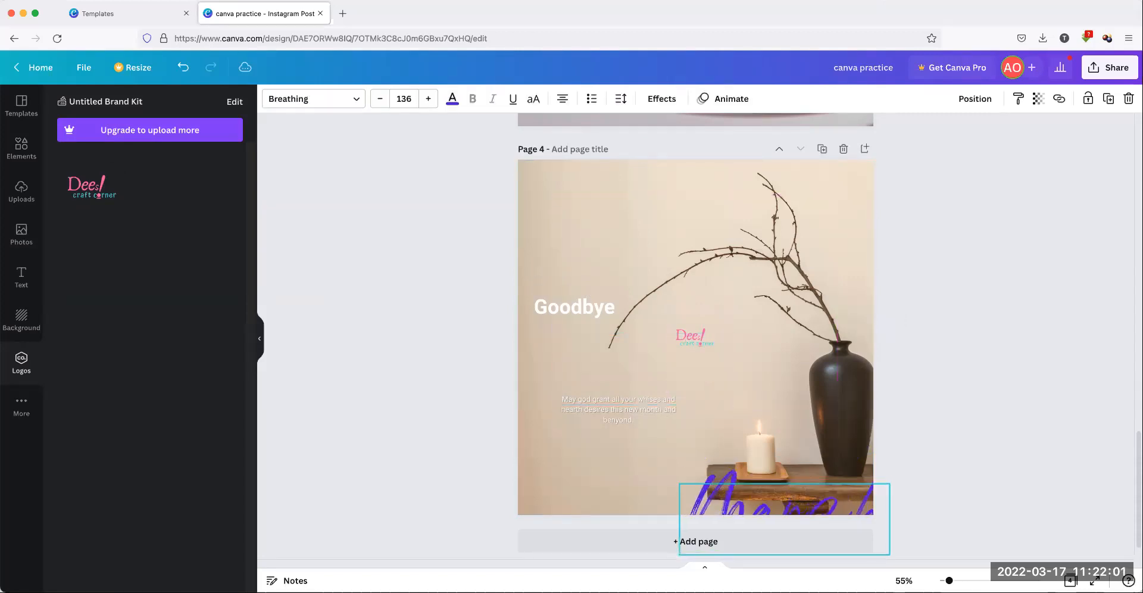
{"action": "left_click", "coordinate": [182, 68]}
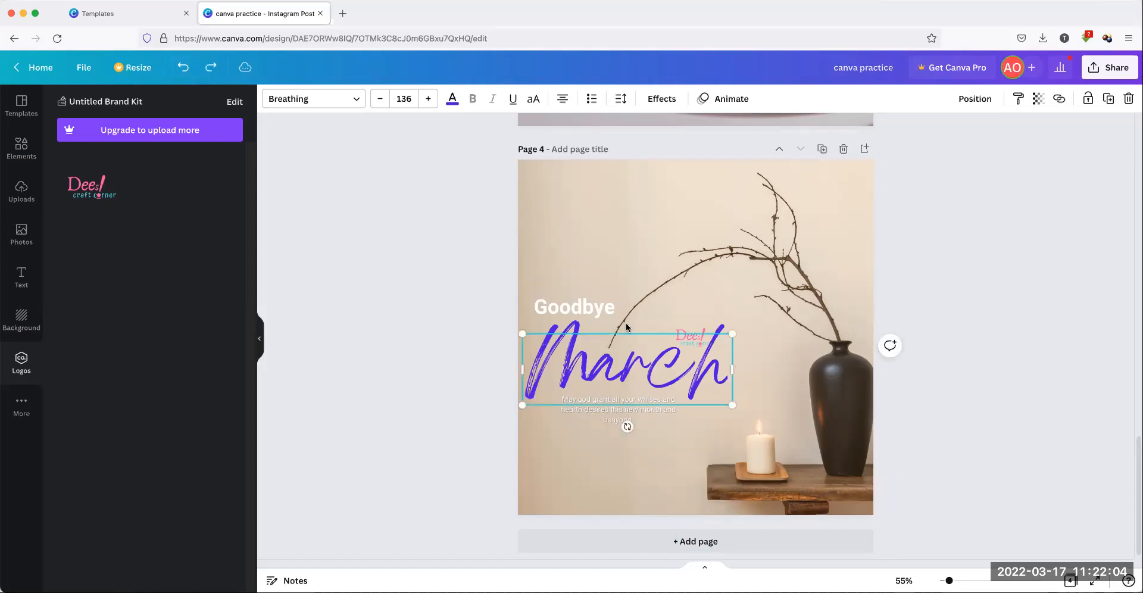
Try moving March down and away from the logo, and undo both that move and the logo insertion
{"action": "left_click", "coordinate": [658, 316]}
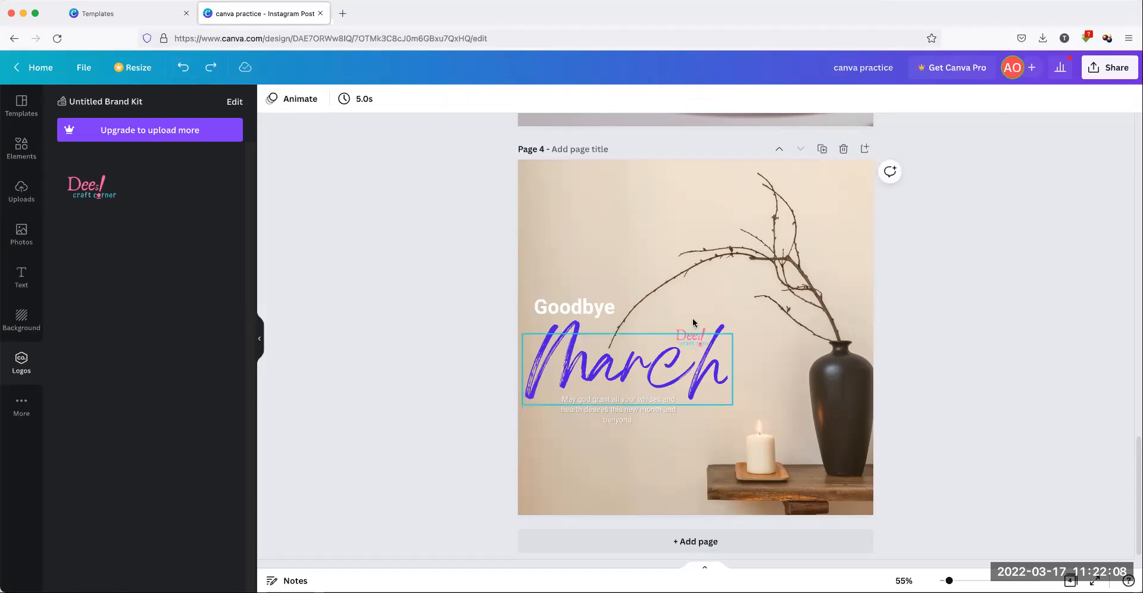
{"action": "left_click", "coordinate": [637, 357]}
{"action": "left_click_drag", "start_coordinate": [637, 357], "coordinate": [615, 390]}
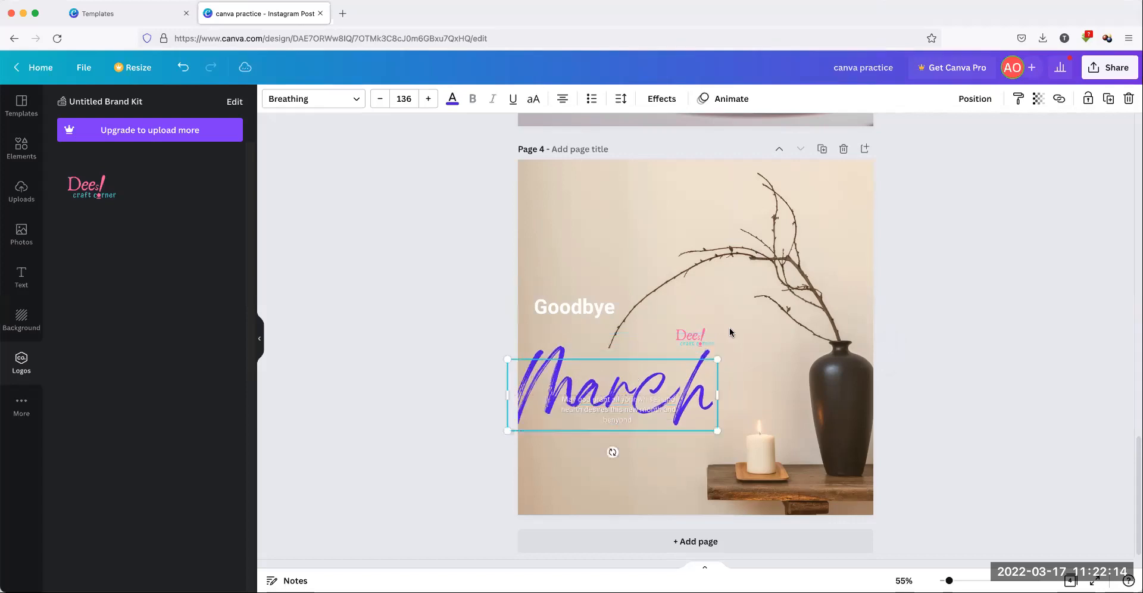
{"action": "double_click", "coordinate": [690, 332]}
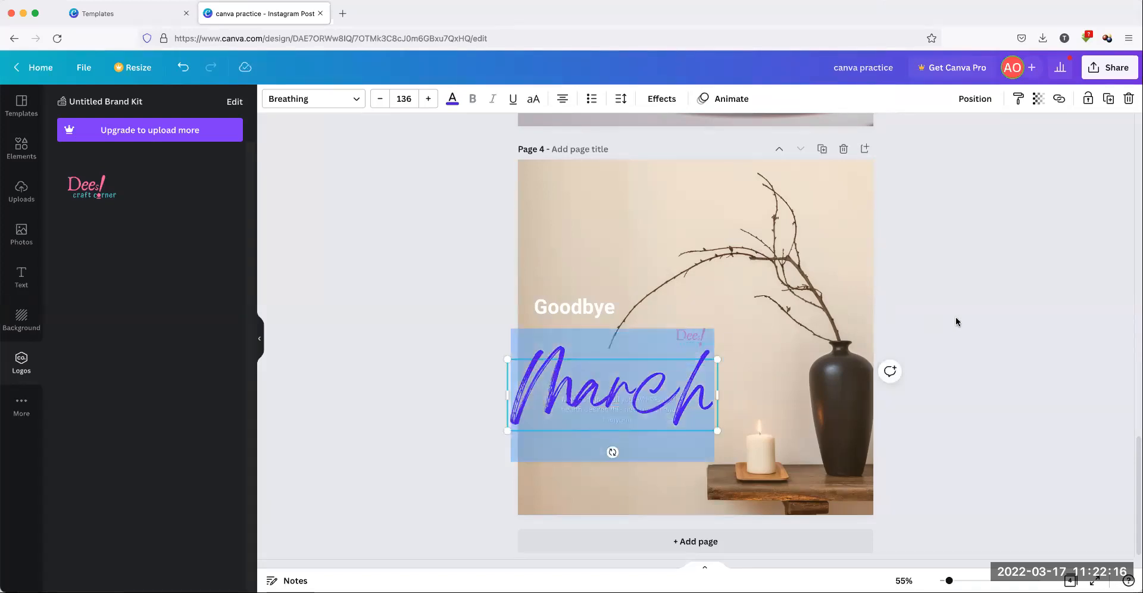
{"action": "left_click", "coordinate": [694, 336]}
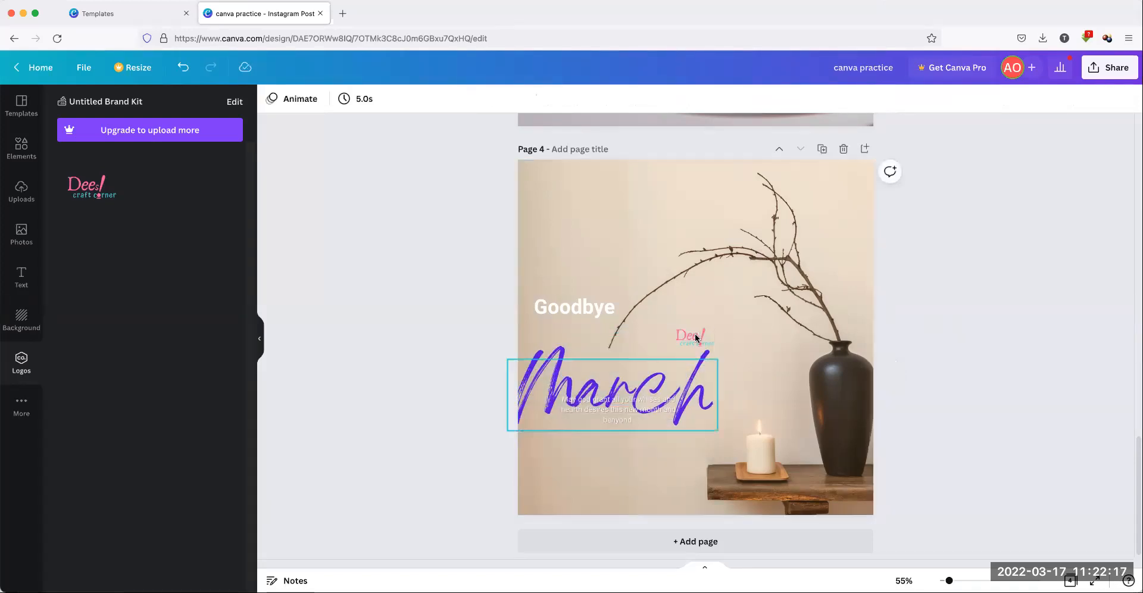
{"action": "left_click", "coordinate": [180, 70]}
{"action": "left_click", "coordinate": [180, 70]}
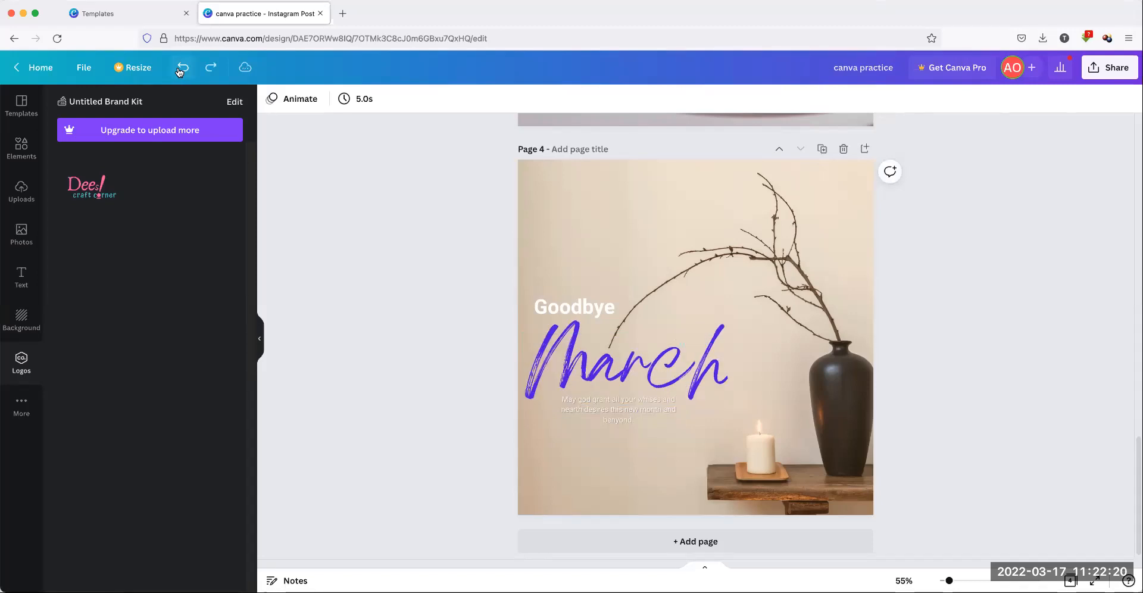
Insert the Dees craft corner brand logo on page 4
{"action": "left_click", "coordinate": [87, 187]}
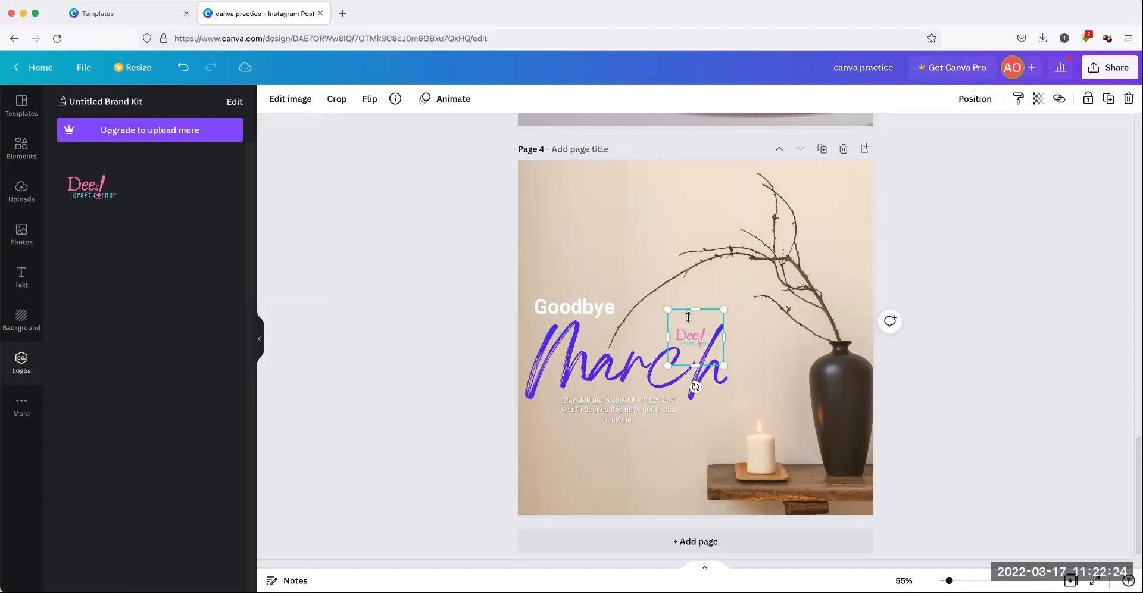
Try stretching the logo's upper and right edges to enlarge it, and undo the stretching
{"action": "left_click_drag", "start_coordinate": [693, 309], "coordinate": [695, 258]}
{"action": "left_click", "coordinate": [182, 66]}
{"action": "left_click_drag", "start_coordinate": [693, 289], "coordinate": [707, 219]}
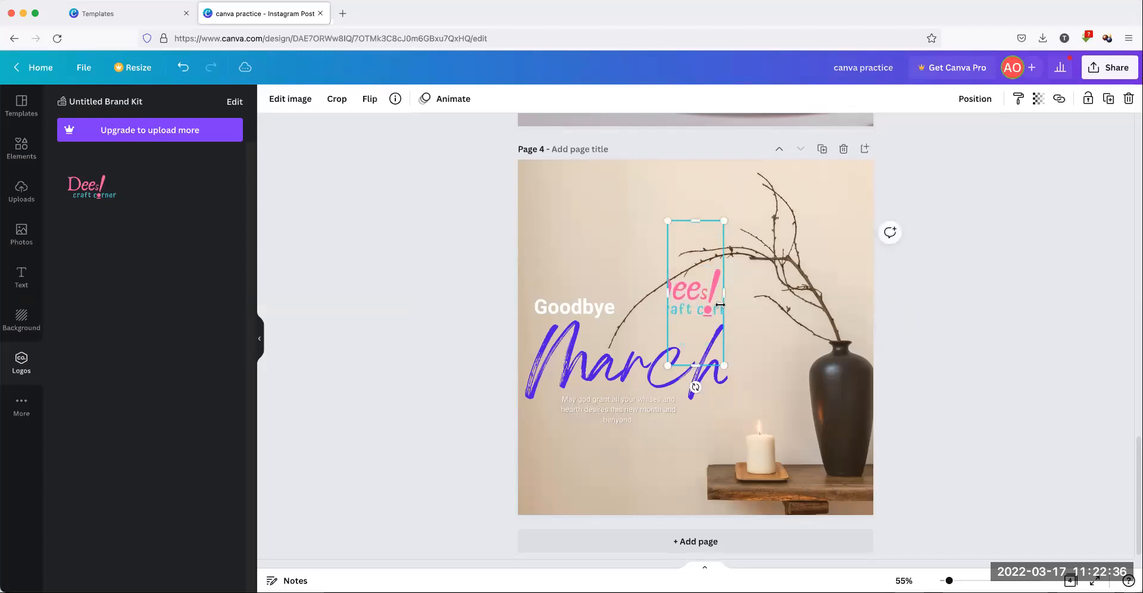
{"action": "left_click_drag", "start_coordinate": [724, 292], "coordinate": [820, 290]}
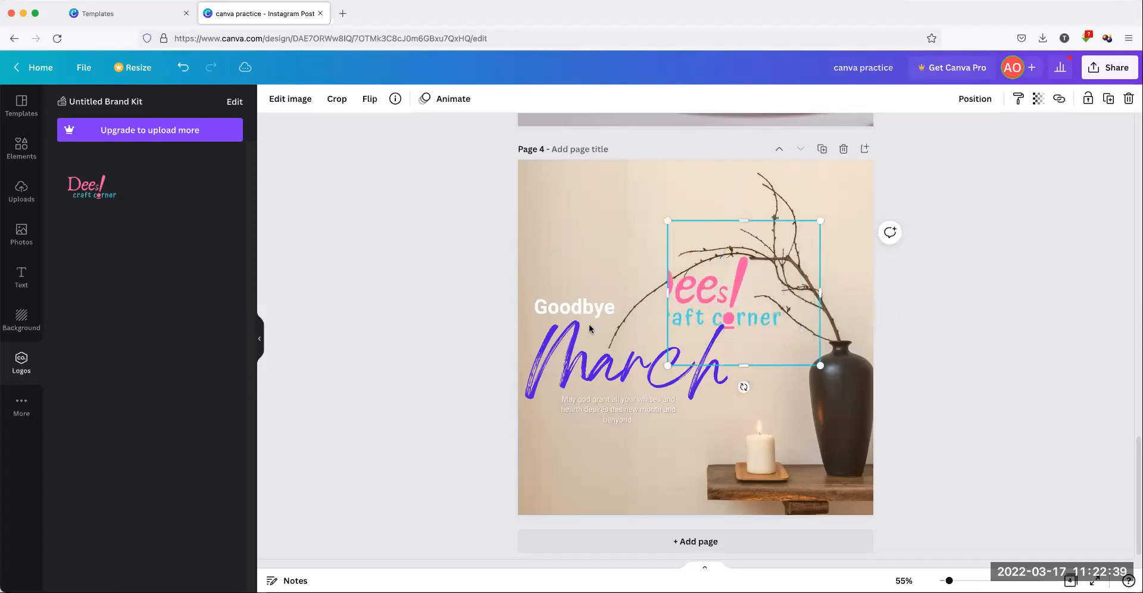
{"action": "left_click", "coordinate": [176, 67]}
{"action": "left_click", "coordinate": [175, 67]}
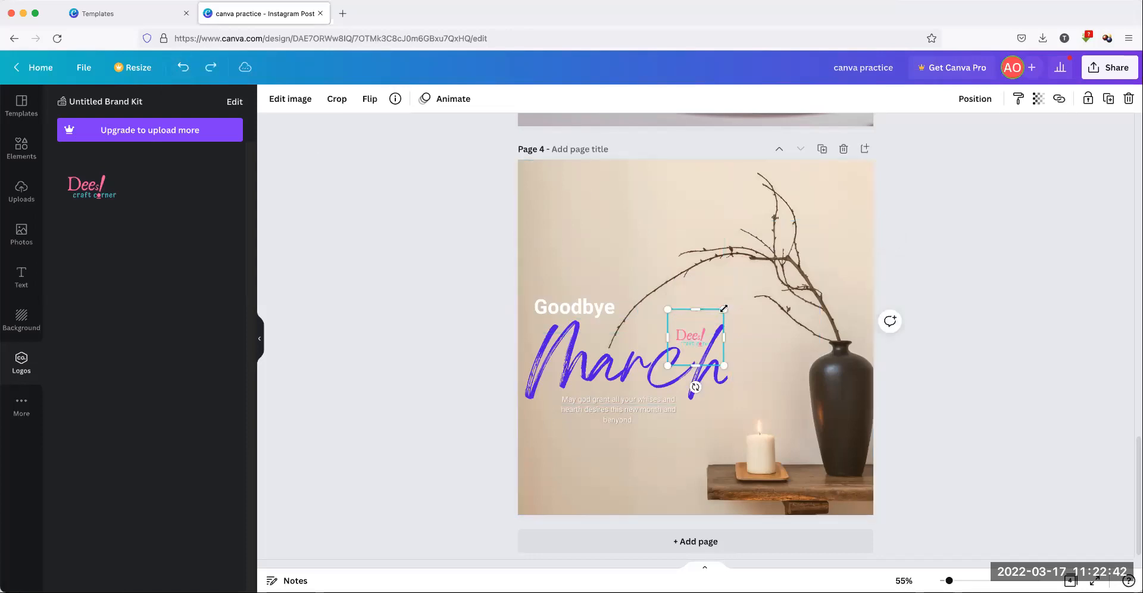
Resize the logo proportionally and place it small in the lower-right corner of page 4's design, over the wooden table
{"action": "left_click_drag", "start_coordinate": [723, 309], "coordinate": [713, 137]}
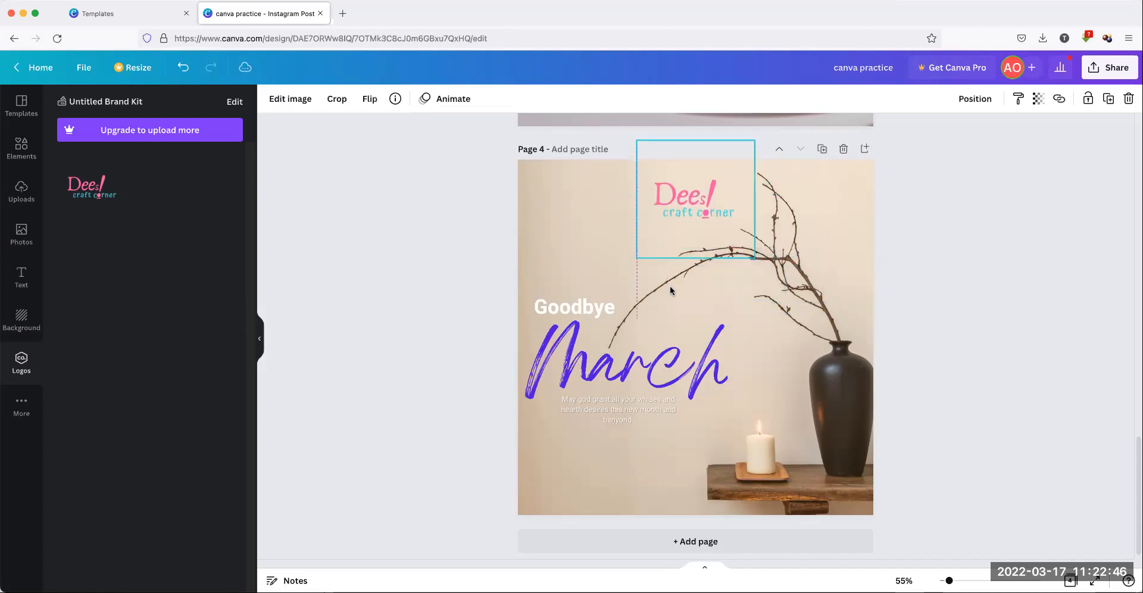
{"action": "left_click_drag", "start_coordinate": [673, 200], "coordinate": [808, 490]}
{"action": "left_click_drag", "start_coordinate": [785, 432], "coordinate": [842, 496]}
{"action": "left_click", "coordinate": [934, 472]}
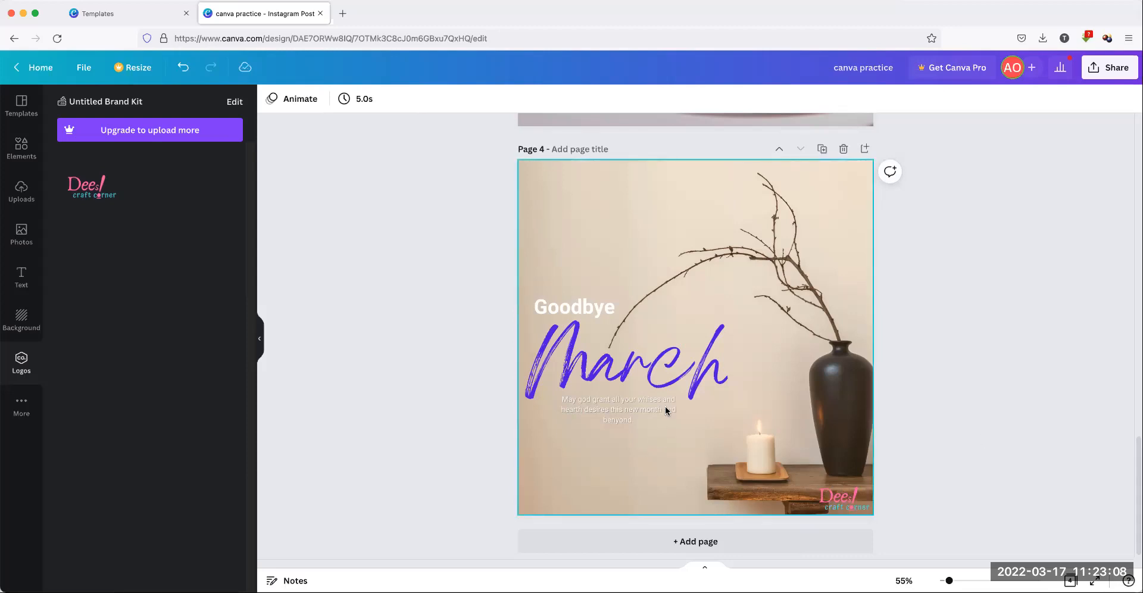
Try the brand kit's pink and turquoise on the March text on page 4
{"action": "left_click", "coordinate": [655, 352]}
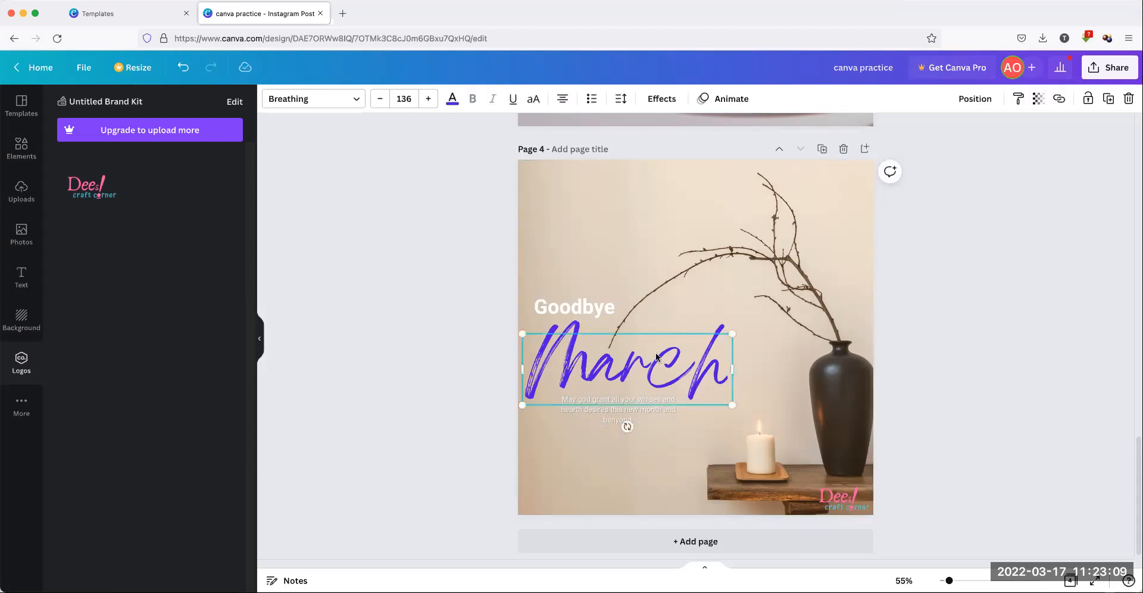
{"action": "left_click", "coordinate": [452, 99]}
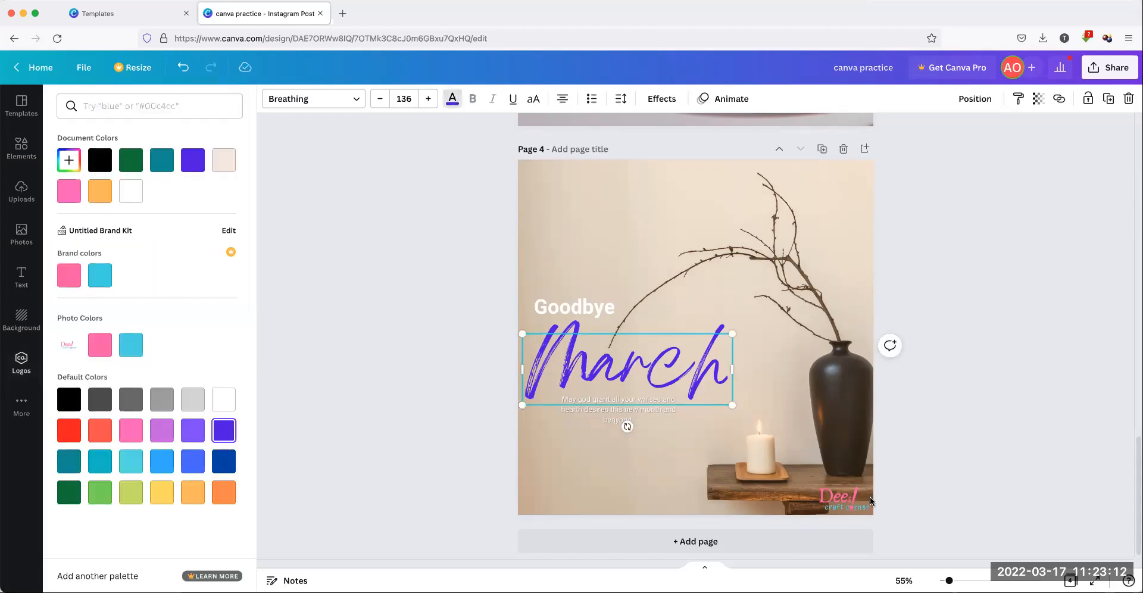
{"action": "left_click", "coordinate": [70, 276]}
{"action": "left_click", "coordinate": [316, 364]}
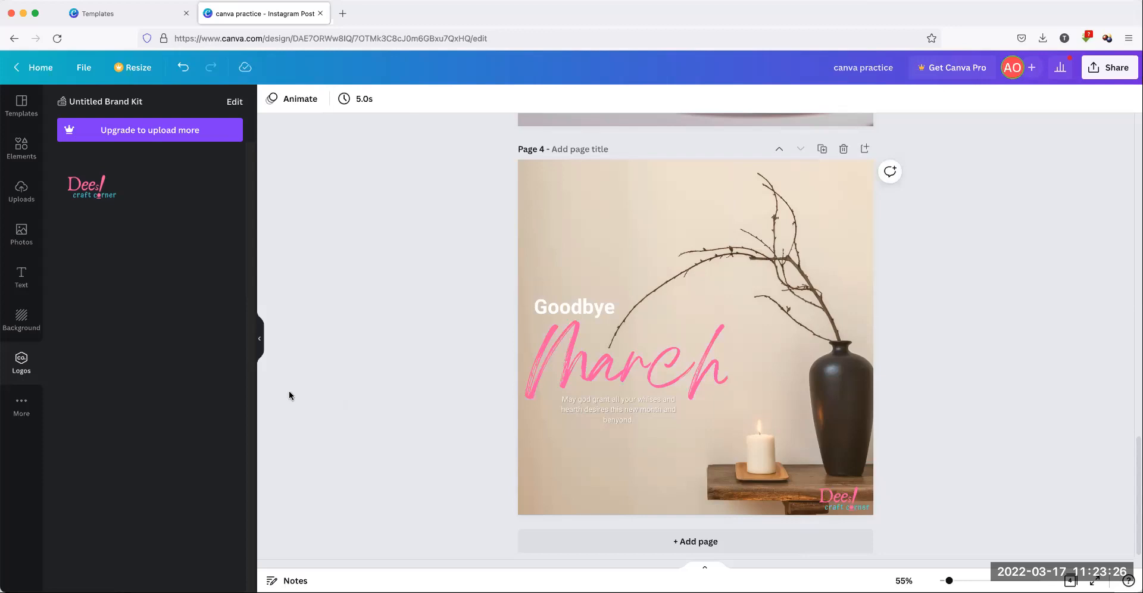
{"action": "left_click", "coordinate": [601, 358]}
{"action": "left_click", "coordinate": [451, 101]}
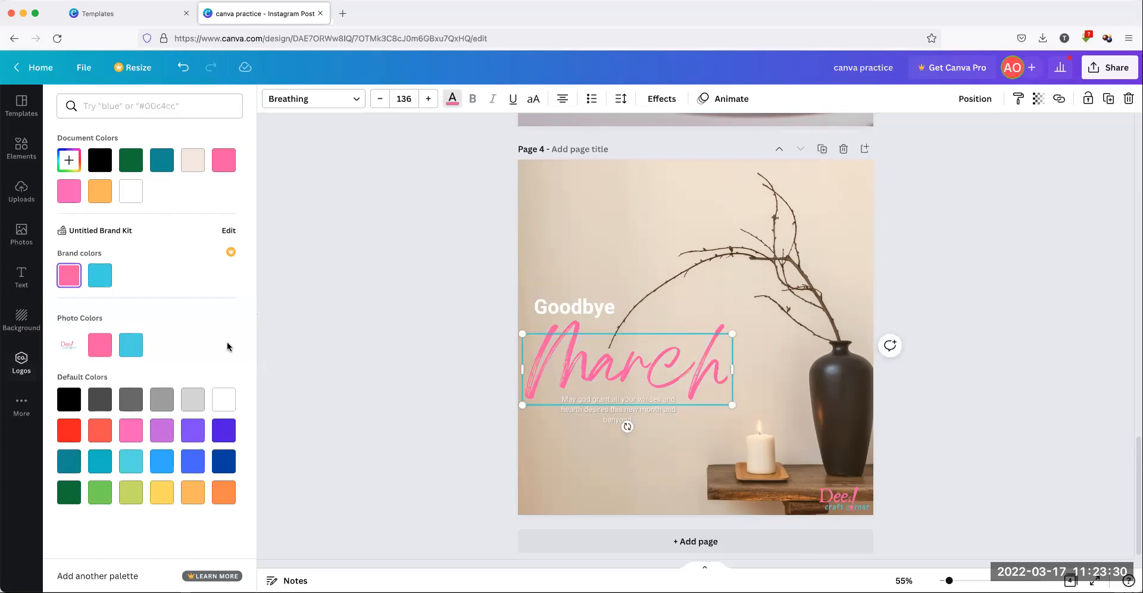
{"action": "left_click", "coordinate": [100, 275]}
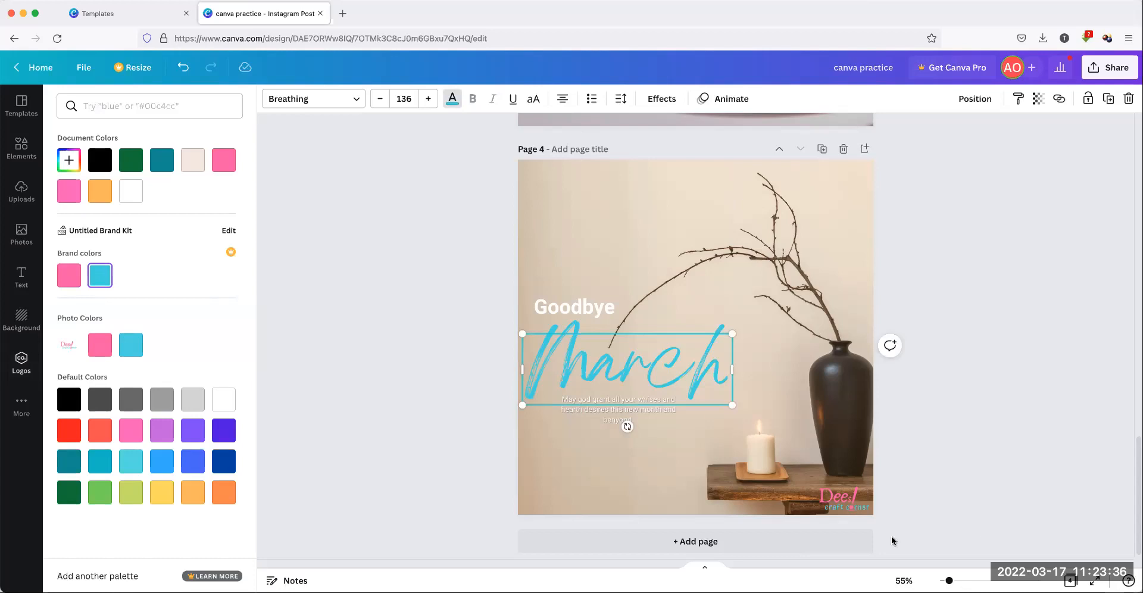
{"action": "left_click", "coordinate": [973, 375]}
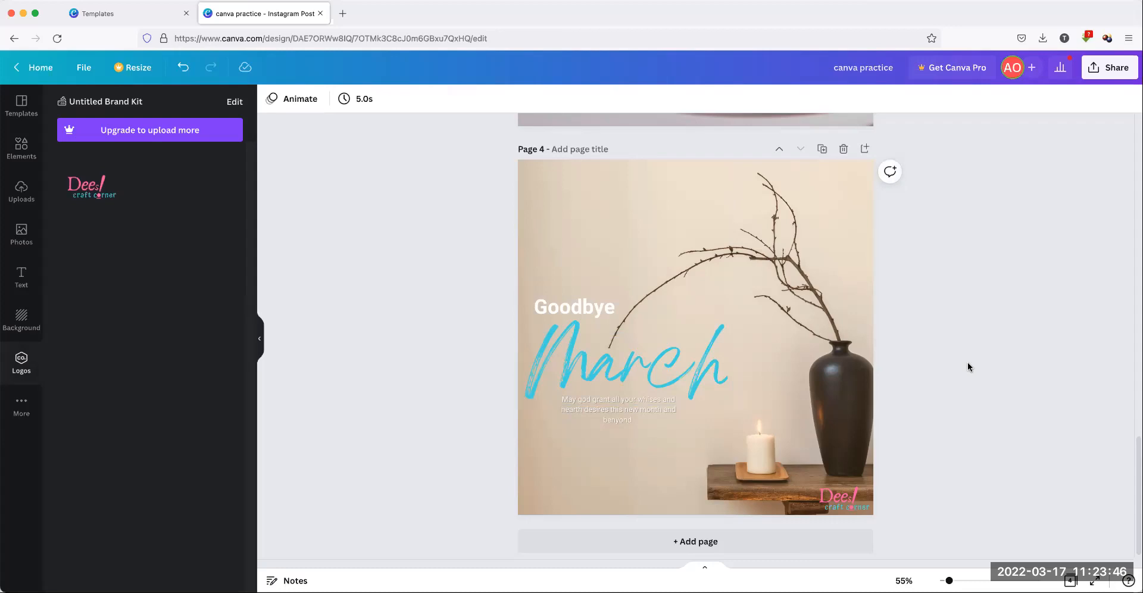
Recolor page 4's March text with the pink photo color from the logo after trying lime and dark green
{"action": "left_click", "coordinate": [686, 368]}
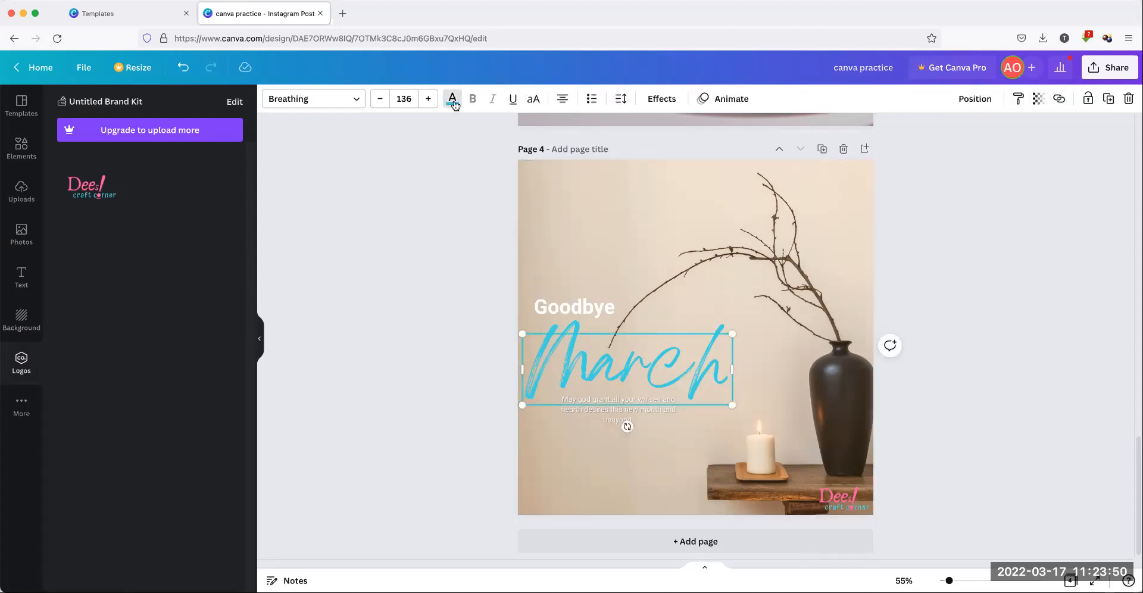
{"action": "left_click", "coordinate": [452, 102]}
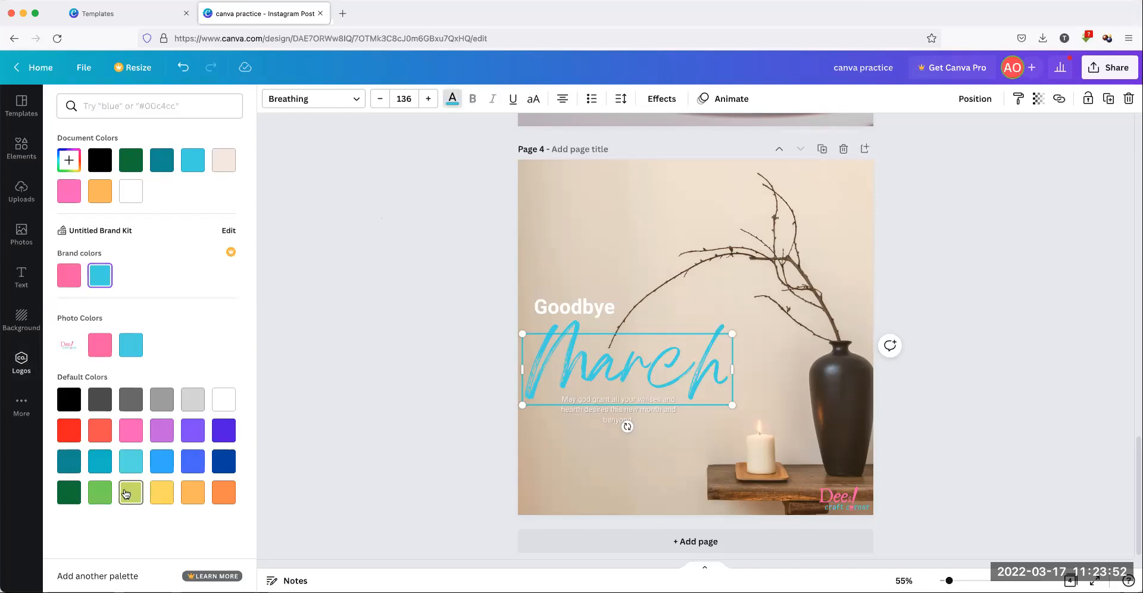
{"action": "left_click", "coordinate": [125, 493]}
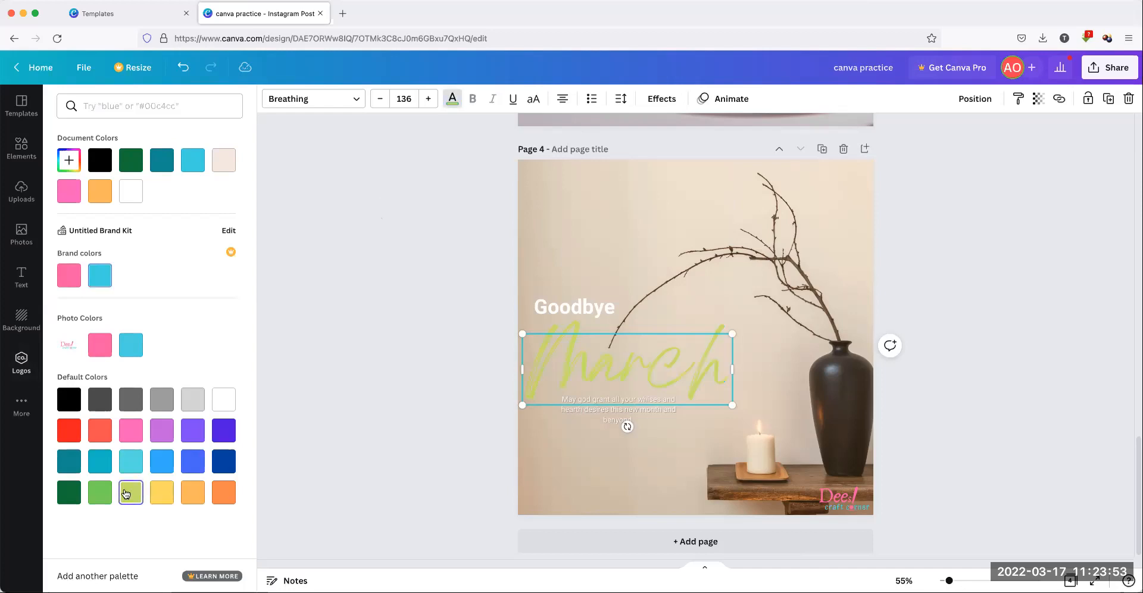
{"action": "left_click", "coordinate": [66, 498]}
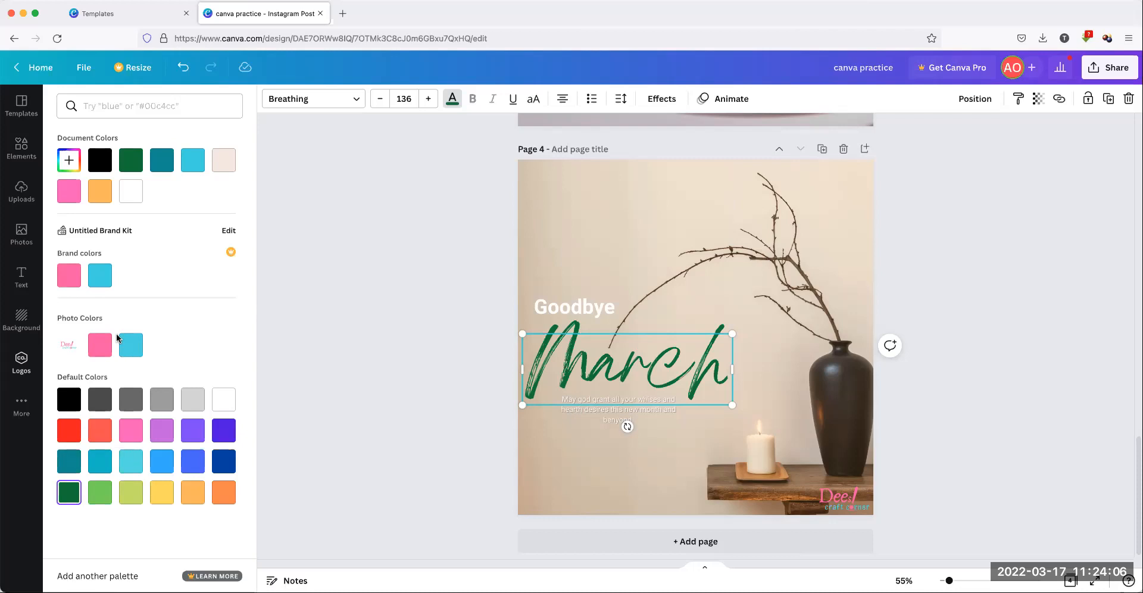
{"action": "left_click", "coordinate": [101, 344]}
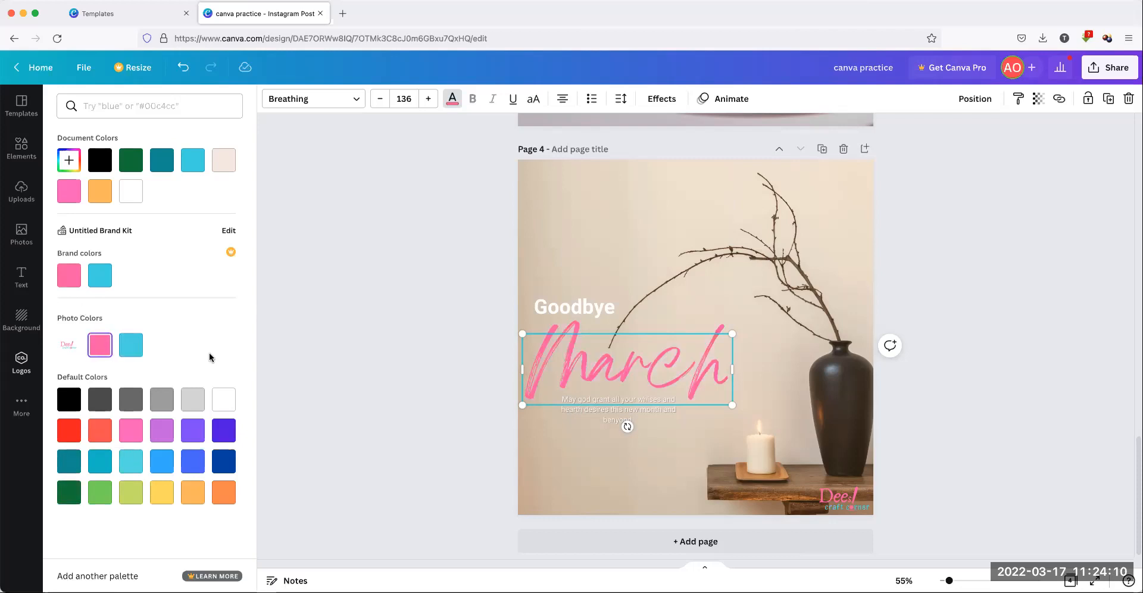
{"action": "left_click", "coordinate": [316, 306]}
{"action": "left_click", "coordinate": [406, 333]}
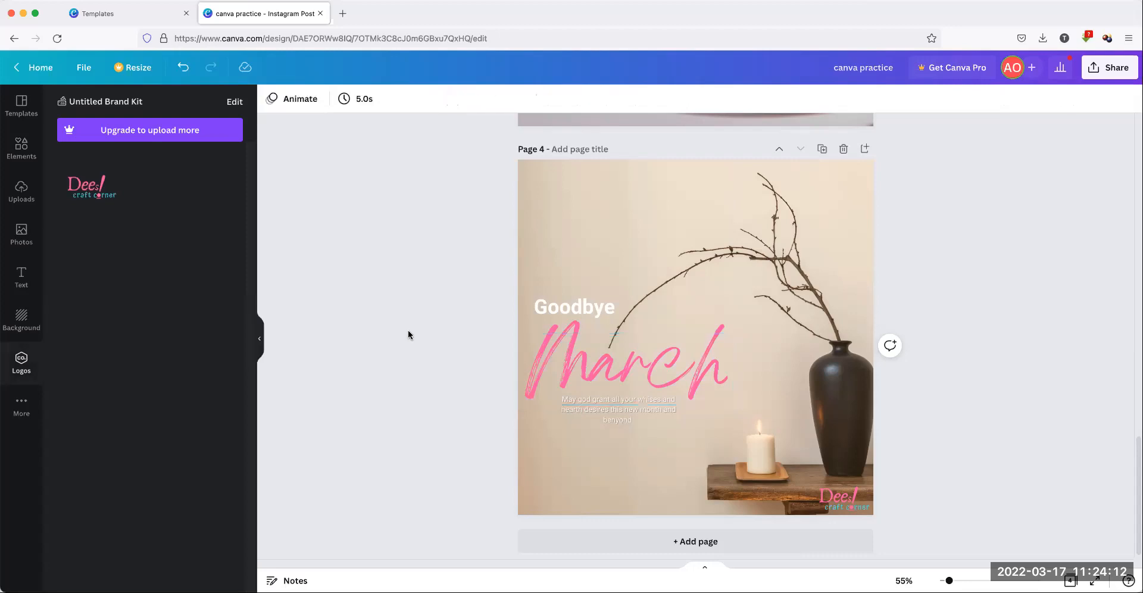
Try black and several grays on the small message text beneath March on page 4, and set it back to white
{"action": "left_click", "coordinate": [638, 400]}
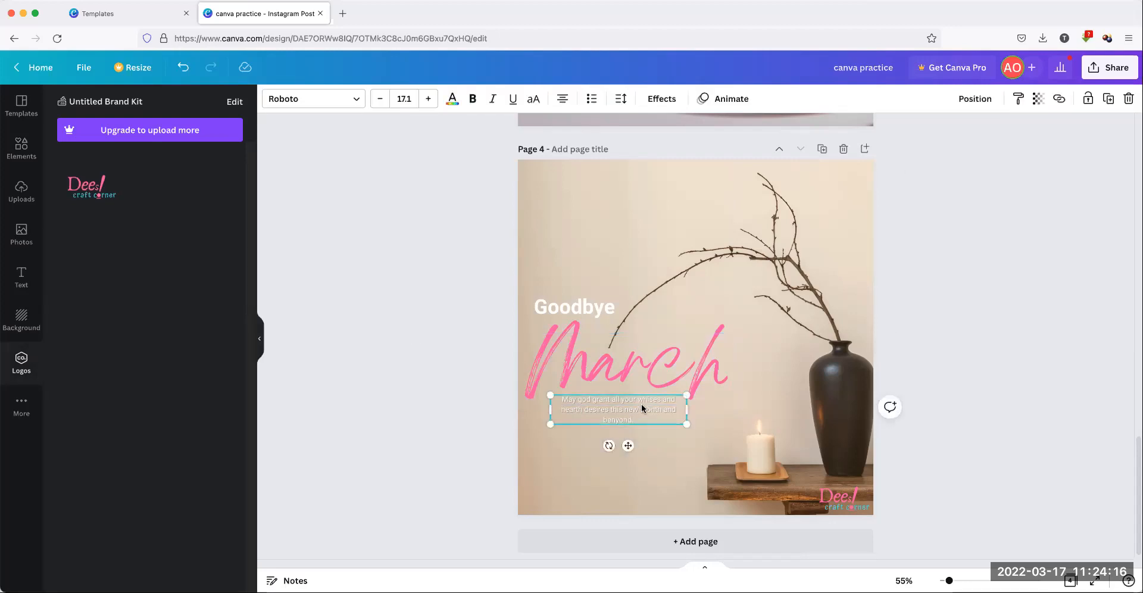
{"action": "left_click", "coordinate": [453, 98]}
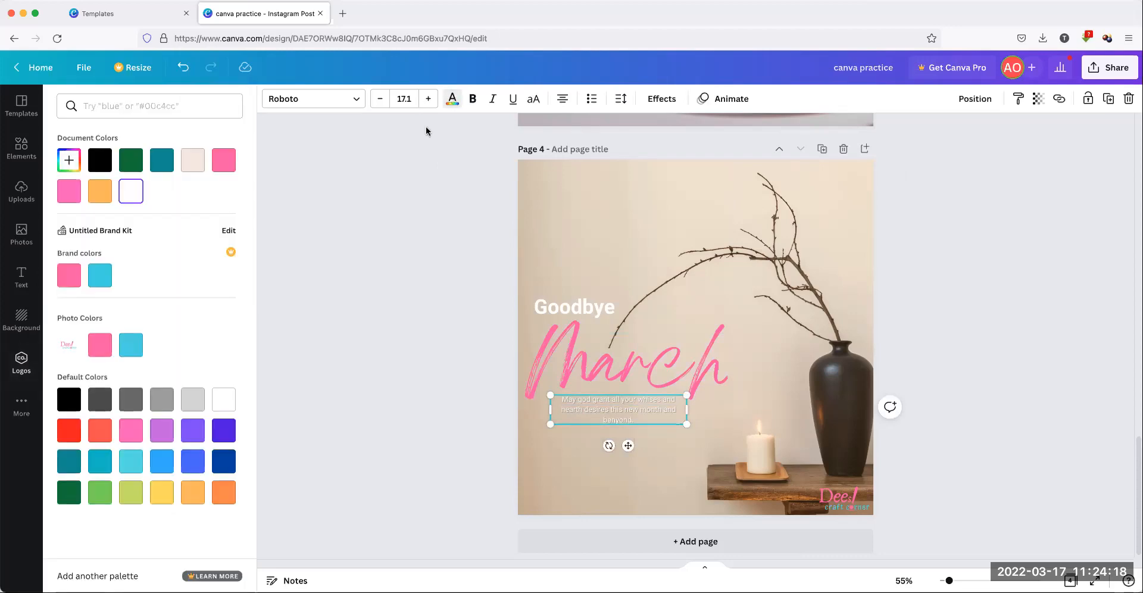
{"action": "left_click", "coordinate": [98, 163]}
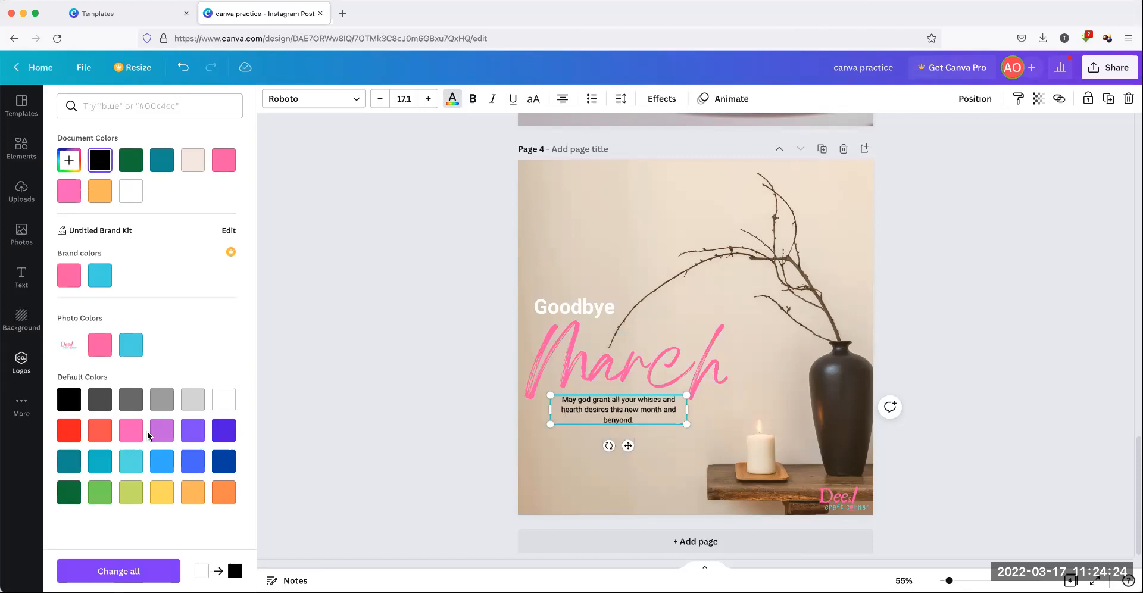
{"action": "left_click", "coordinate": [98, 404]}
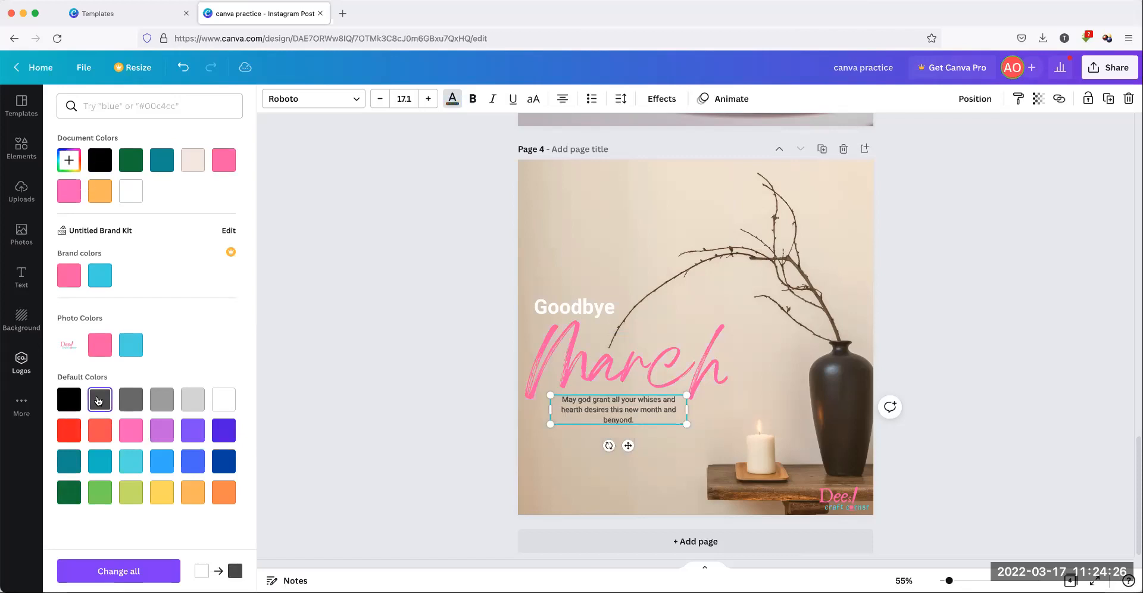
{"action": "left_click", "coordinate": [134, 401]}
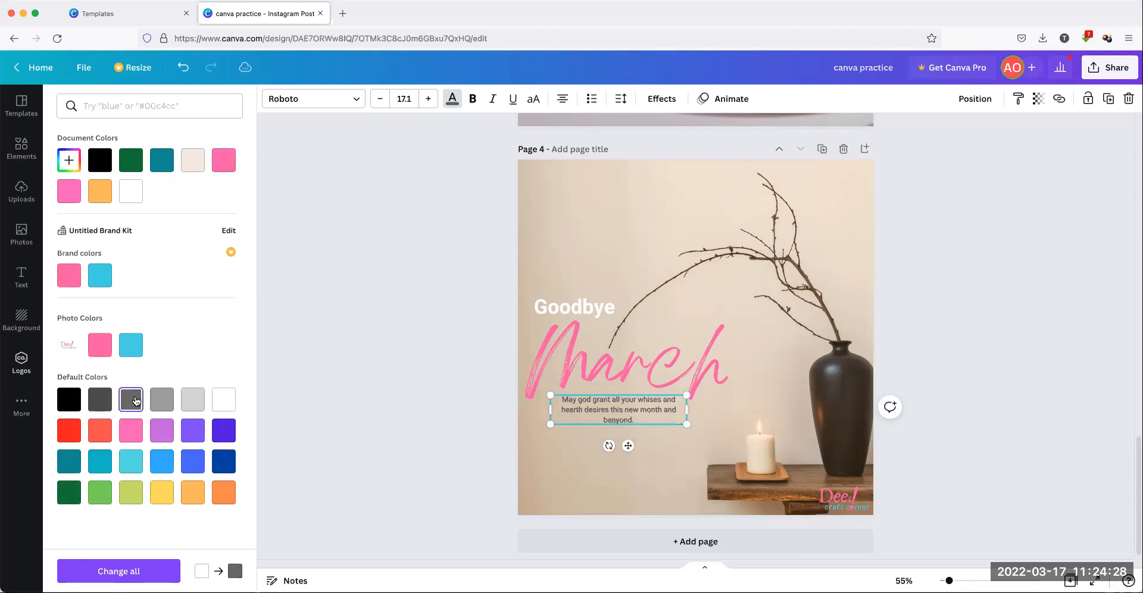
{"action": "left_click", "coordinate": [167, 400]}
{"action": "left_click", "coordinate": [218, 406]}
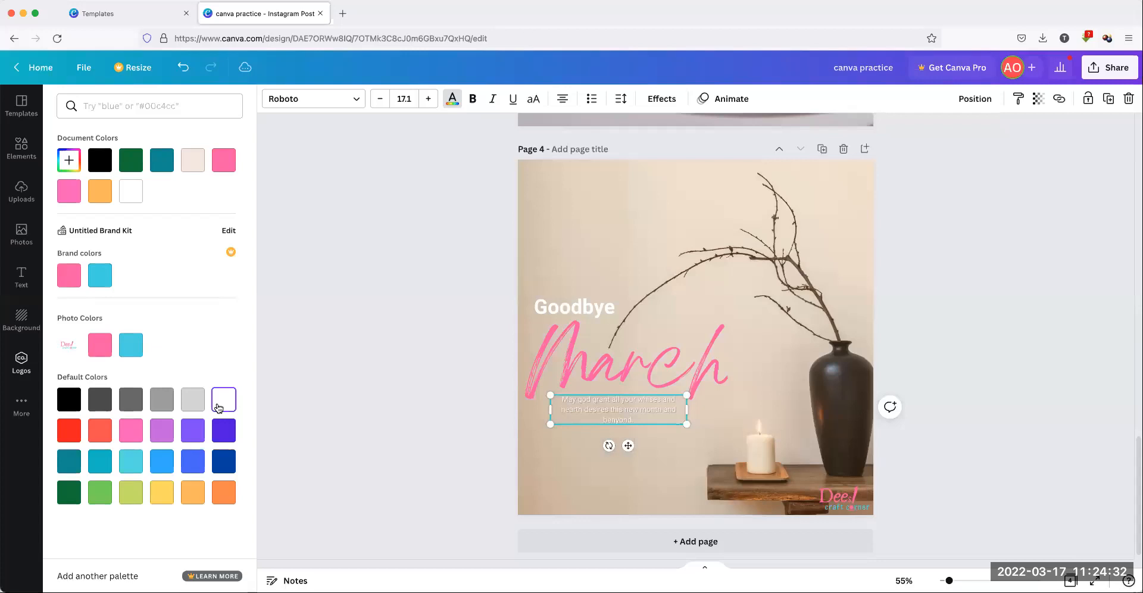
{"action": "left_click", "coordinate": [68, 400]}
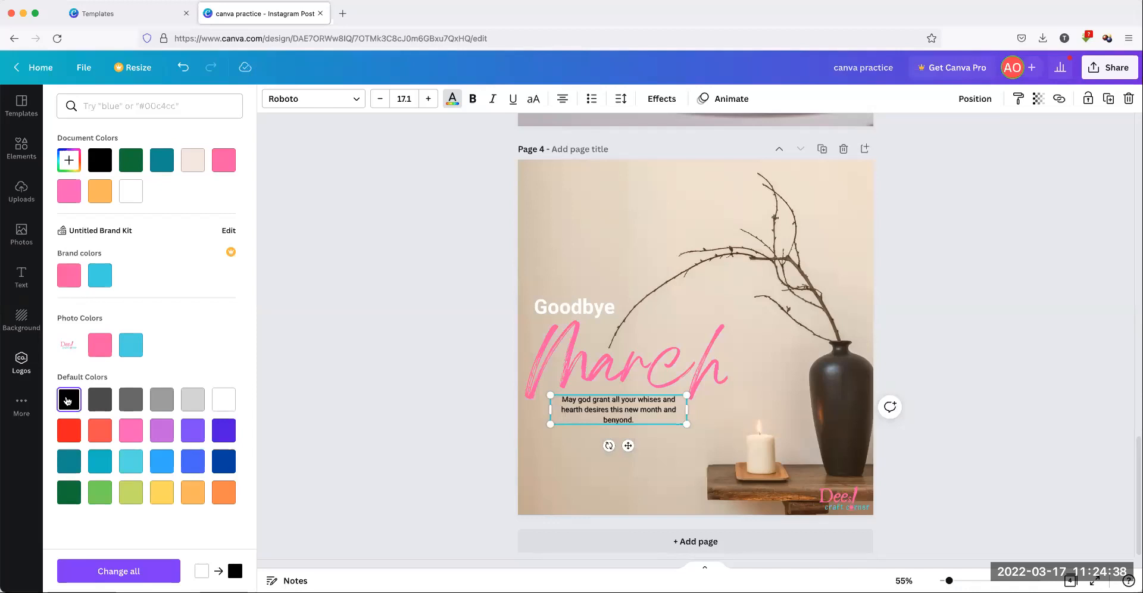
{"action": "left_click", "coordinate": [225, 405]}
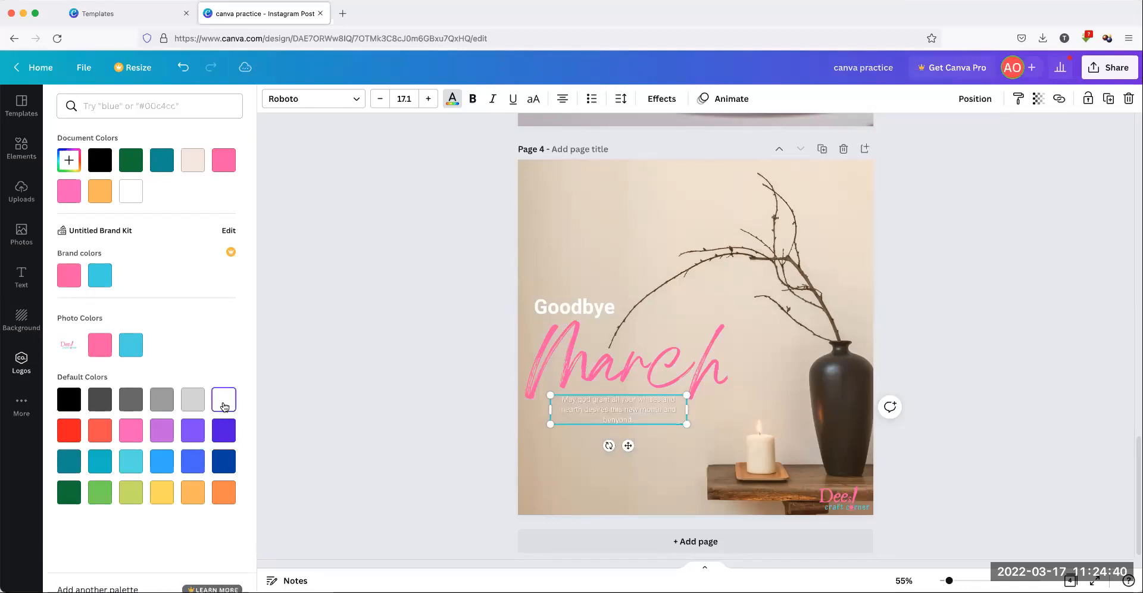
{"action": "left_click", "coordinate": [570, 307]}
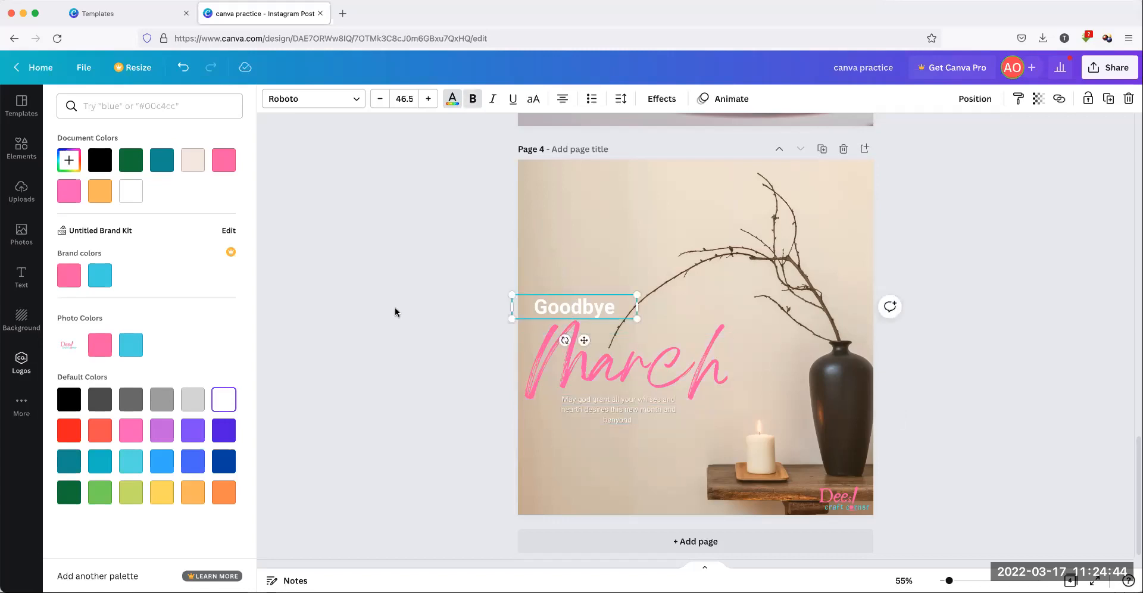
{"action": "key", "text": "Escape"}
{"action": "key", "text": "Escape"}
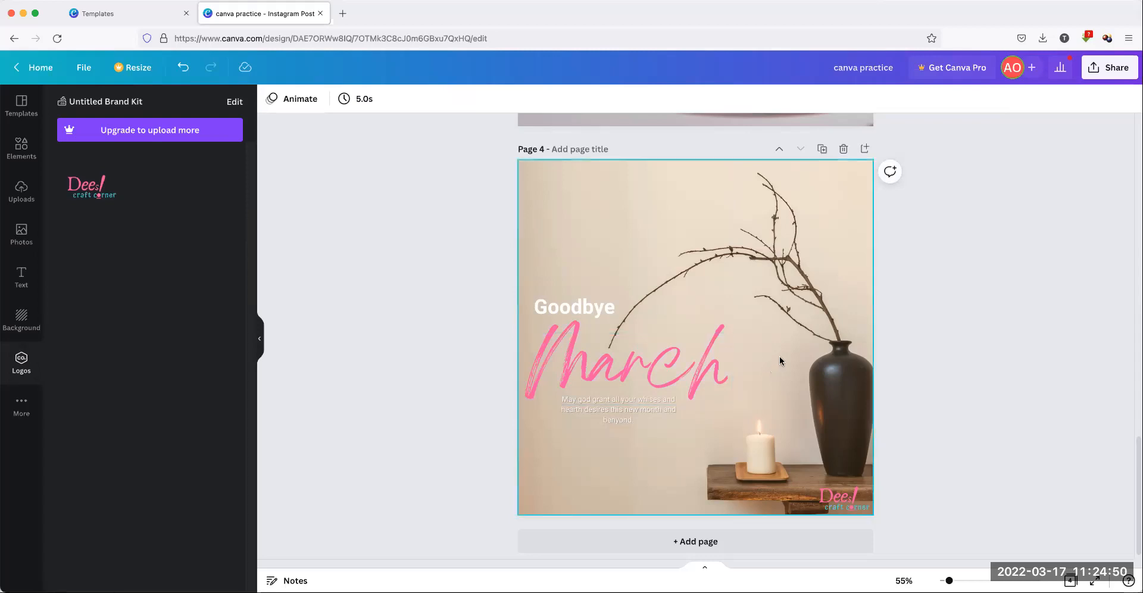
Try moving page 3's Goodbye, March and message texts together to mid-page, and return them to the upper left of the design
{"action": "scroll", "coordinate": [780, 359], "scroll_direction": "up", "scroll_amount": 6}
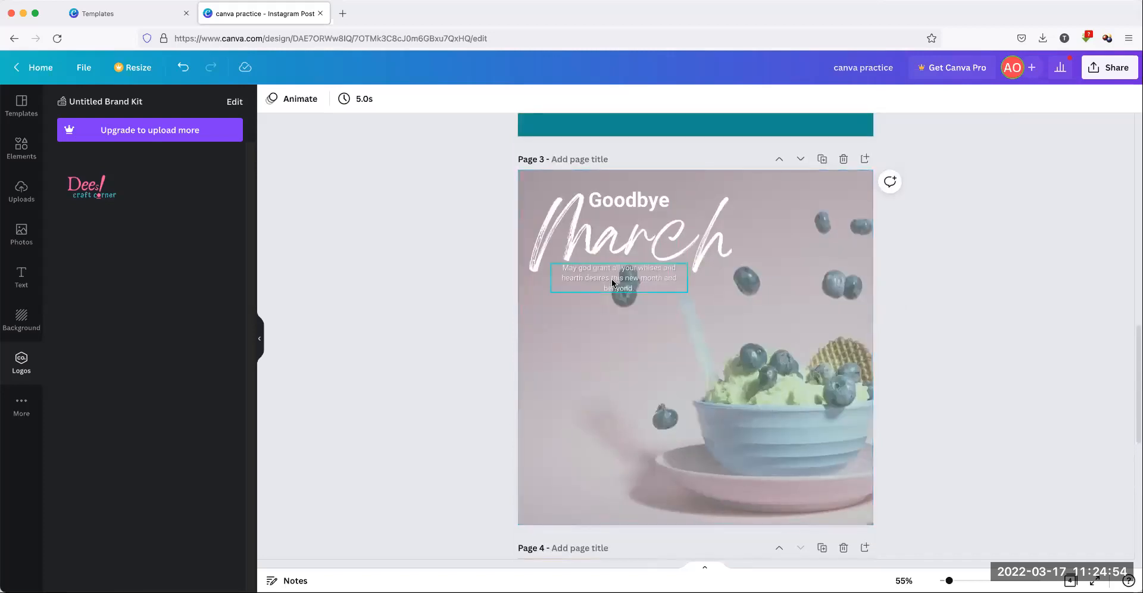
{"action": "left_click", "coordinate": [612, 282]}
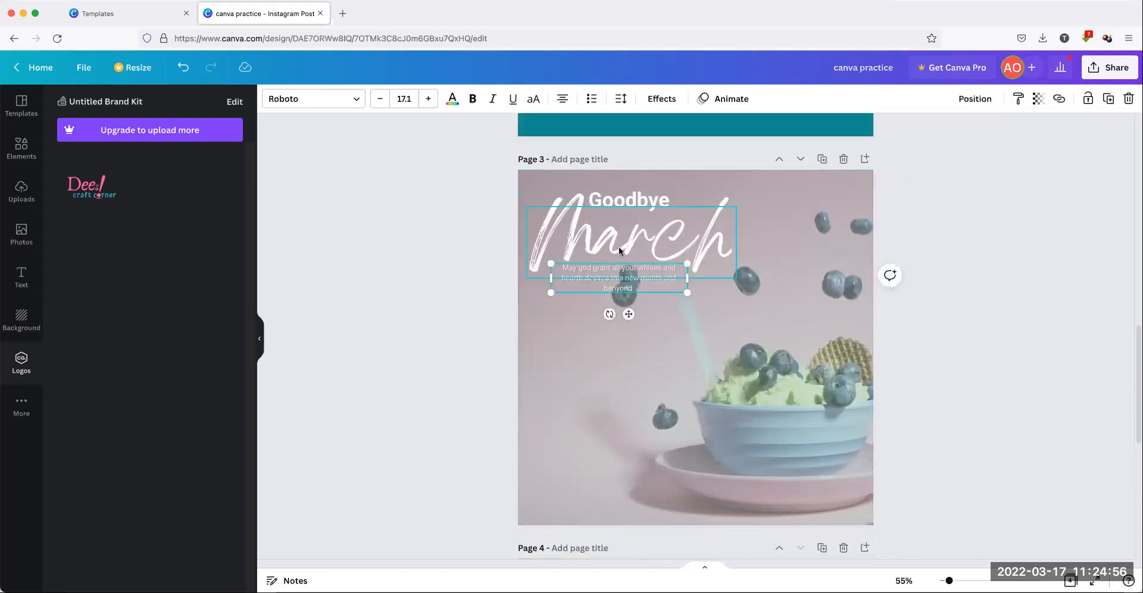
{"action": "left_click", "coordinate": [637, 189], "text": "shift"}
{"action": "left_click", "coordinate": [629, 226], "text": "shift"}
{"action": "left_click_drag", "start_coordinate": [630, 226], "coordinate": [623, 330]}
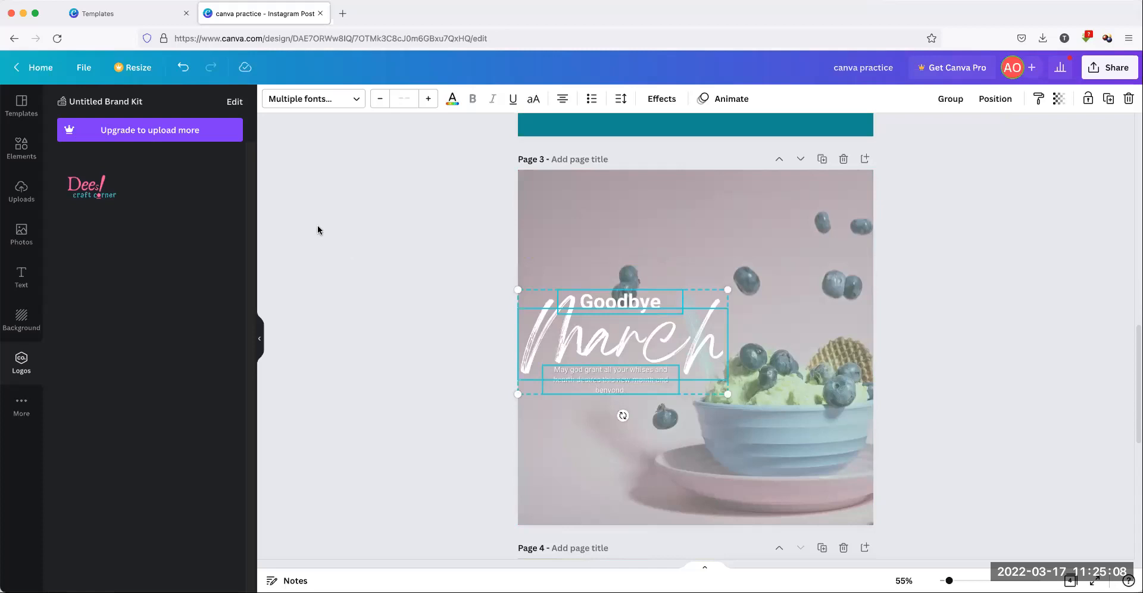
{"action": "left_click_drag", "start_coordinate": [601, 337], "coordinate": [607, 242]}
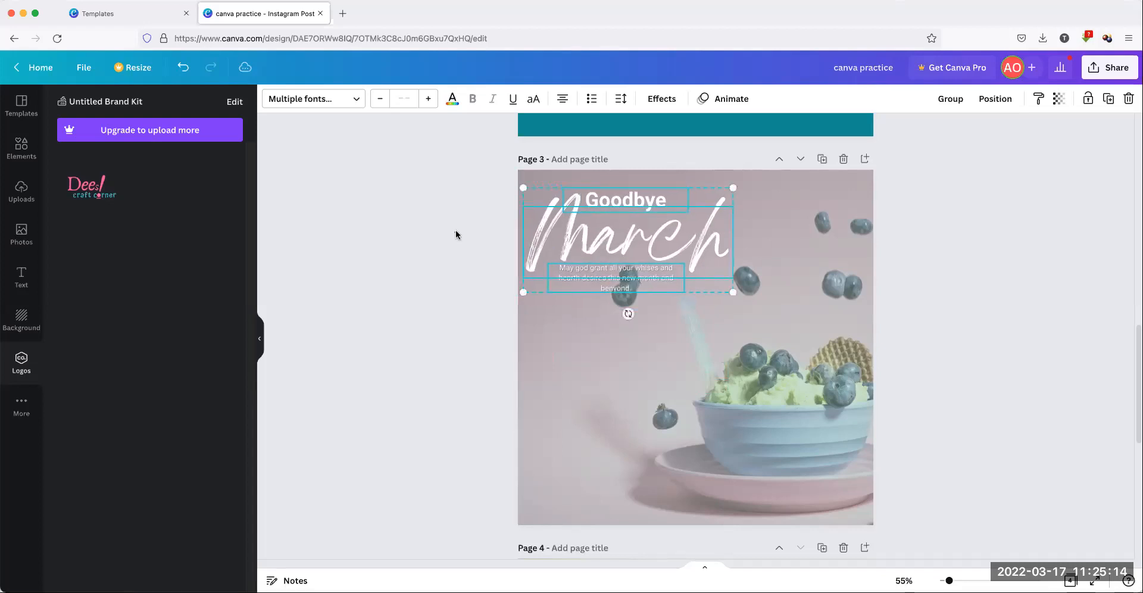
{"action": "left_click", "coordinate": [457, 235]}
Recolor the March text on page 3 with the pink photo color from the logo
{"action": "left_click", "coordinate": [619, 229]}
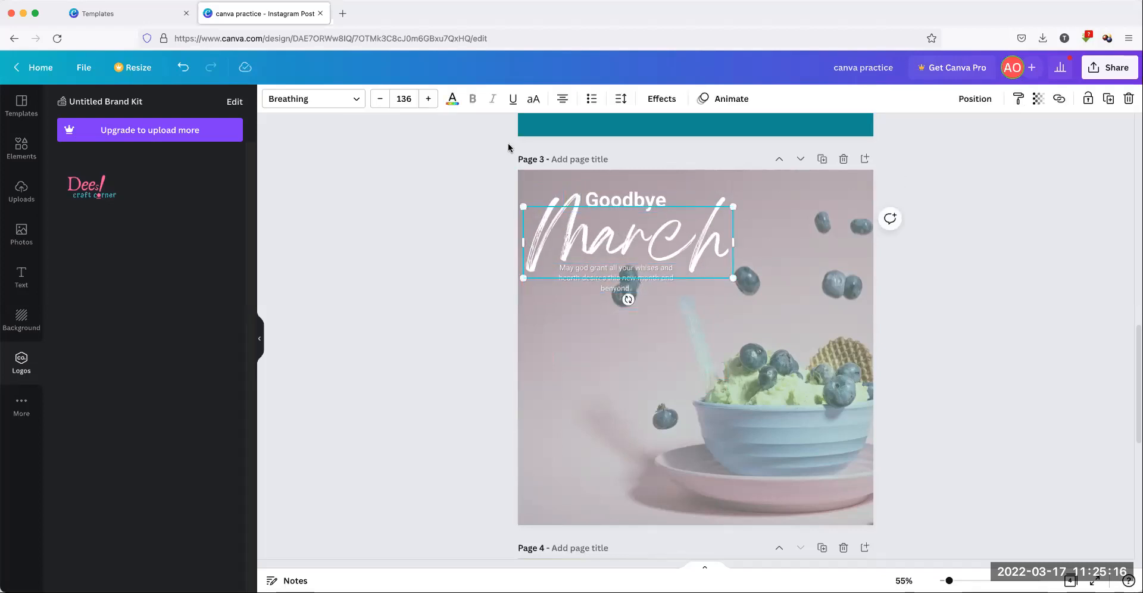
{"action": "left_click", "coordinate": [454, 100]}
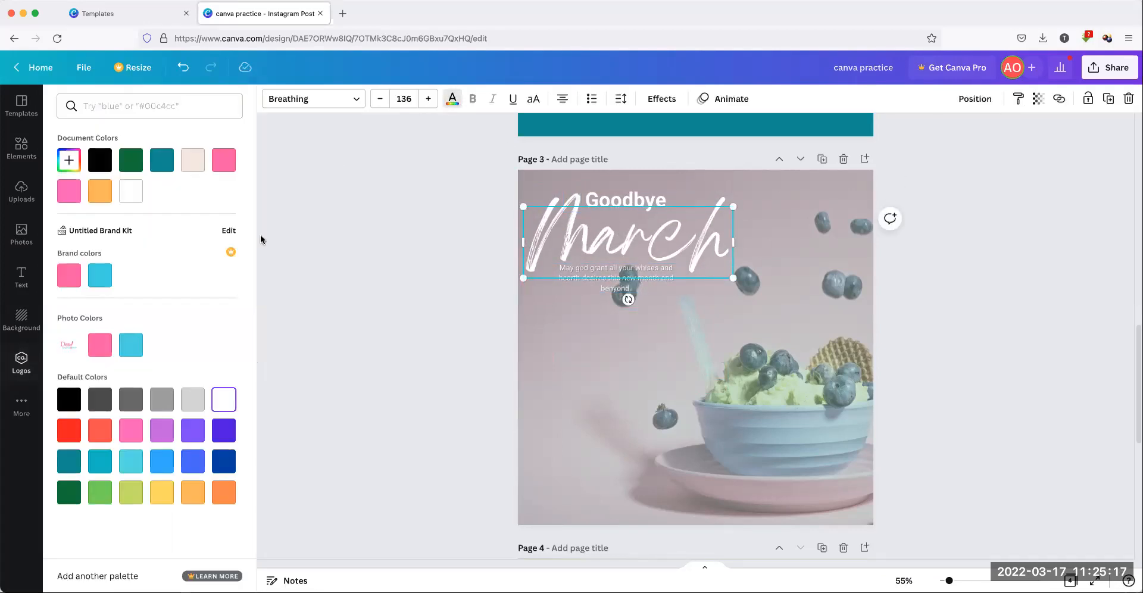
{"action": "left_click", "coordinate": [100, 344]}
{"action": "key", "text": "Escape"}
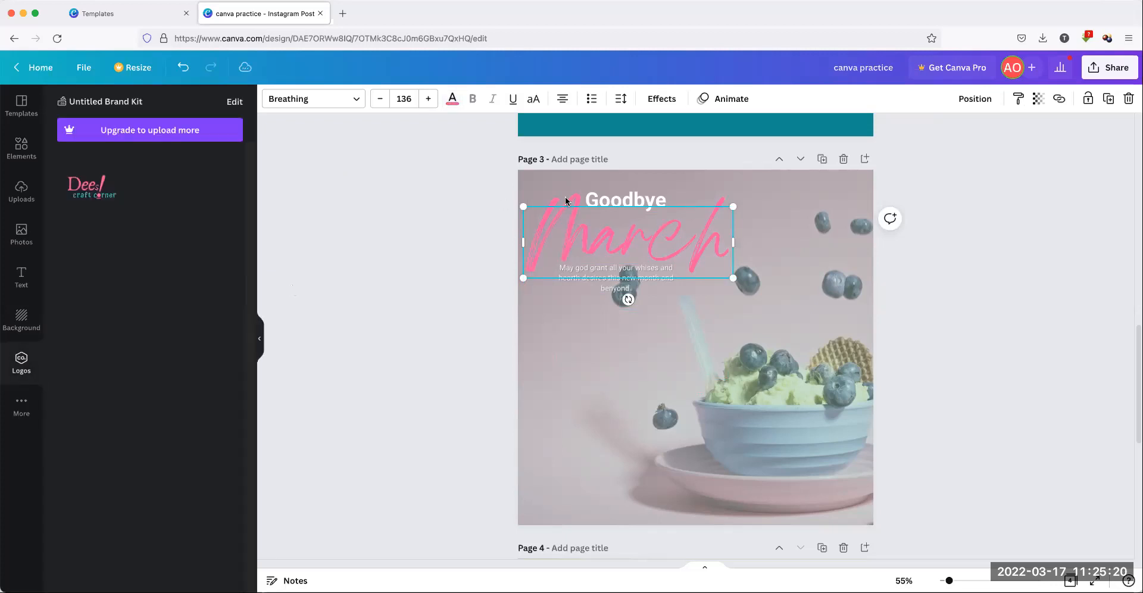
Deselect the March text and review the designs across all four pages, comparing the Goodbye March layouts on pages 3 and 4
{"action": "left_click", "coordinate": [406, 211]}
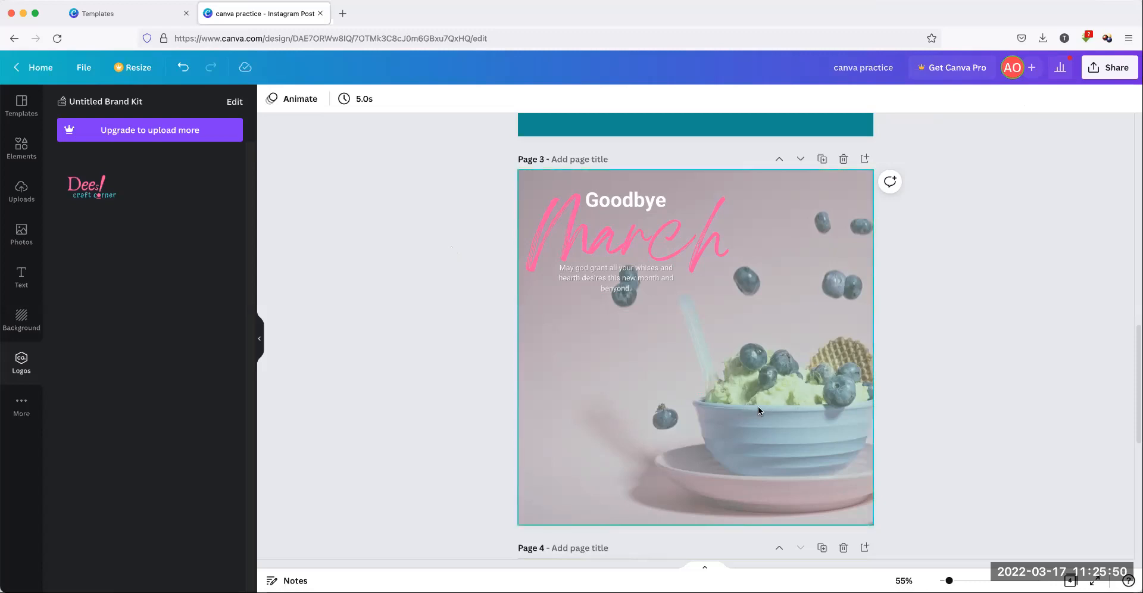
{"action": "scroll", "coordinate": [758, 410], "scroll_direction": "down", "scroll_amount": 1}
{"action": "scroll", "coordinate": [756, 410], "scroll_direction": "down", "scroll_amount": 3}
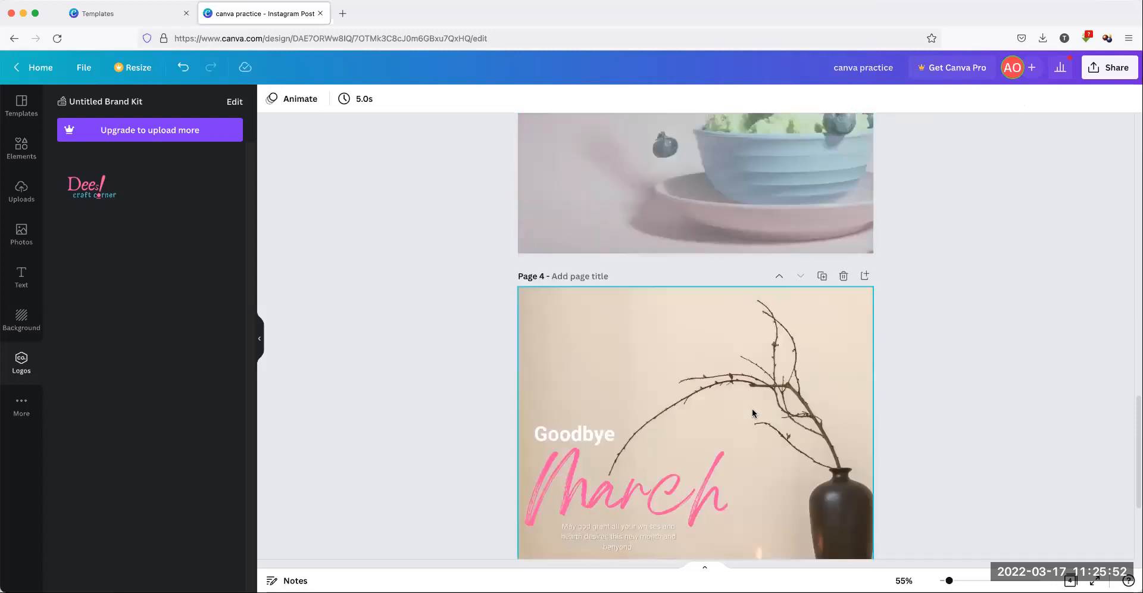
{"action": "scroll", "coordinate": [752, 411], "scroll_direction": "down", "scroll_amount": 2}
{"action": "scroll", "coordinate": [767, 404], "scroll_direction": "down", "scroll_amount": 1}
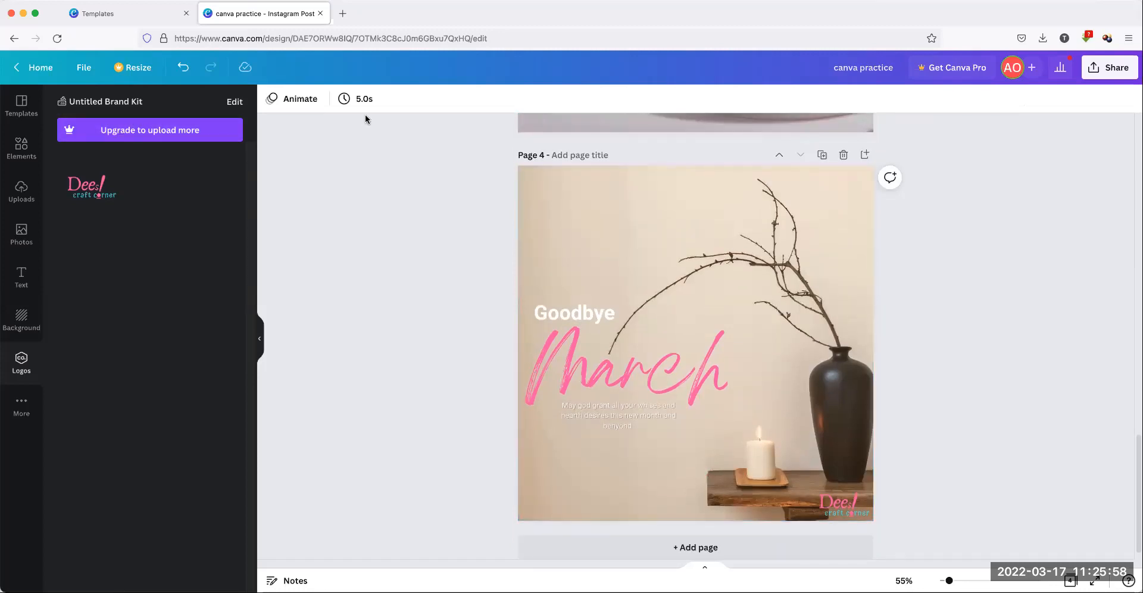
{"action": "scroll", "coordinate": [365, 119], "scroll_direction": "up", "scroll_amount": 2}
{"action": "scroll", "coordinate": [365, 119], "scroll_direction": "up", "scroll_amount": 3}
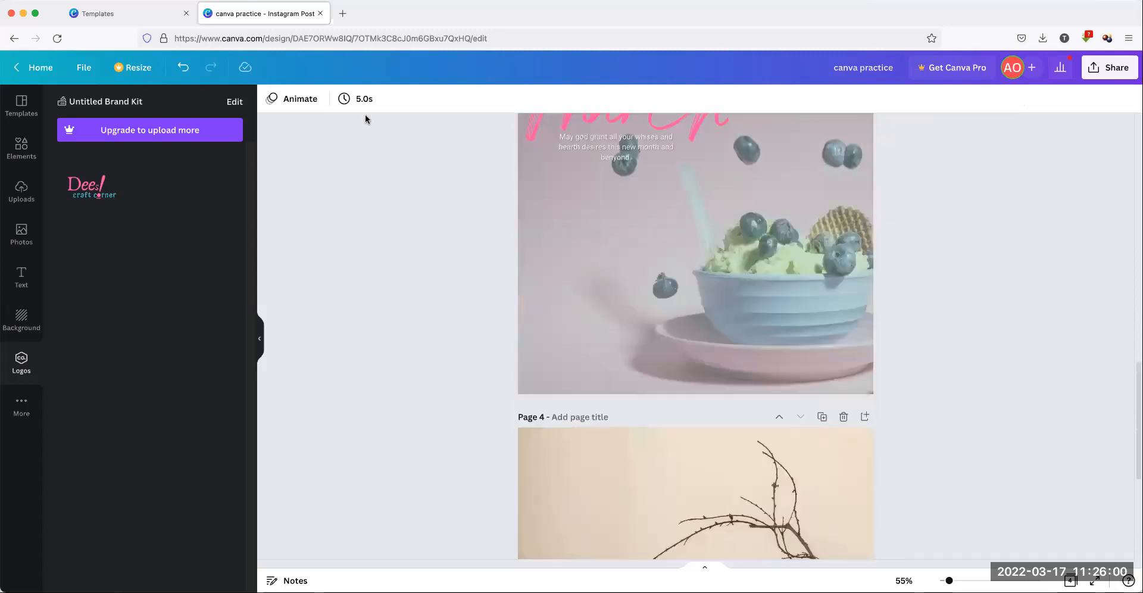
{"action": "scroll", "coordinate": [365, 119], "scroll_direction": "up", "scroll_amount": 3}
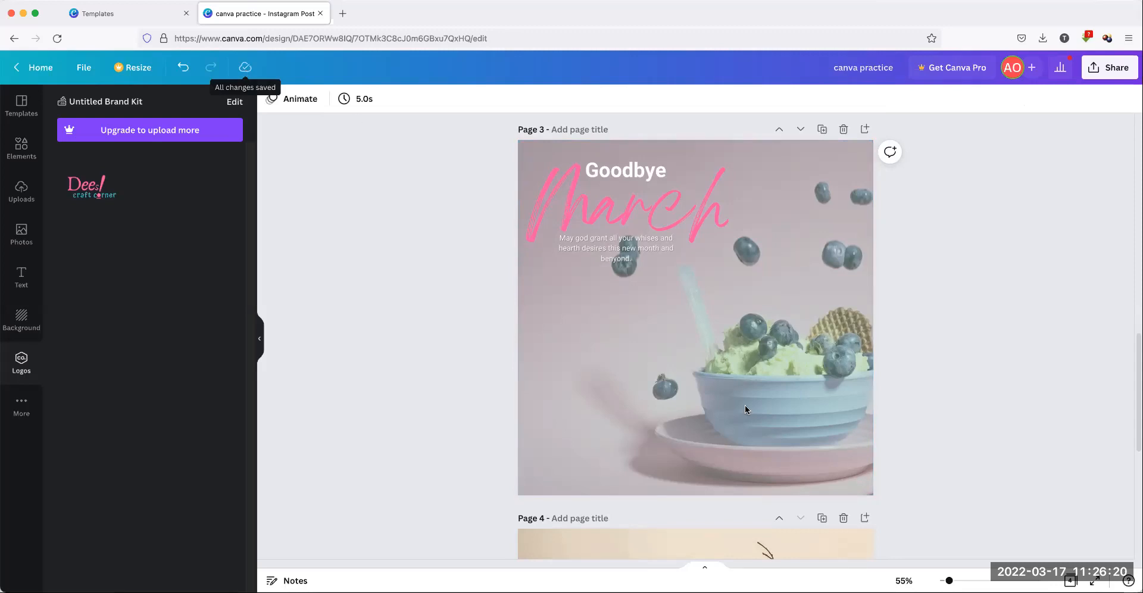
{"action": "scroll", "coordinate": [741, 402], "scroll_direction": "up", "scroll_amount": 8}
{"action": "scroll", "coordinate": [734, 402], "scroll_direction": "up", "scroll_amount": 5}
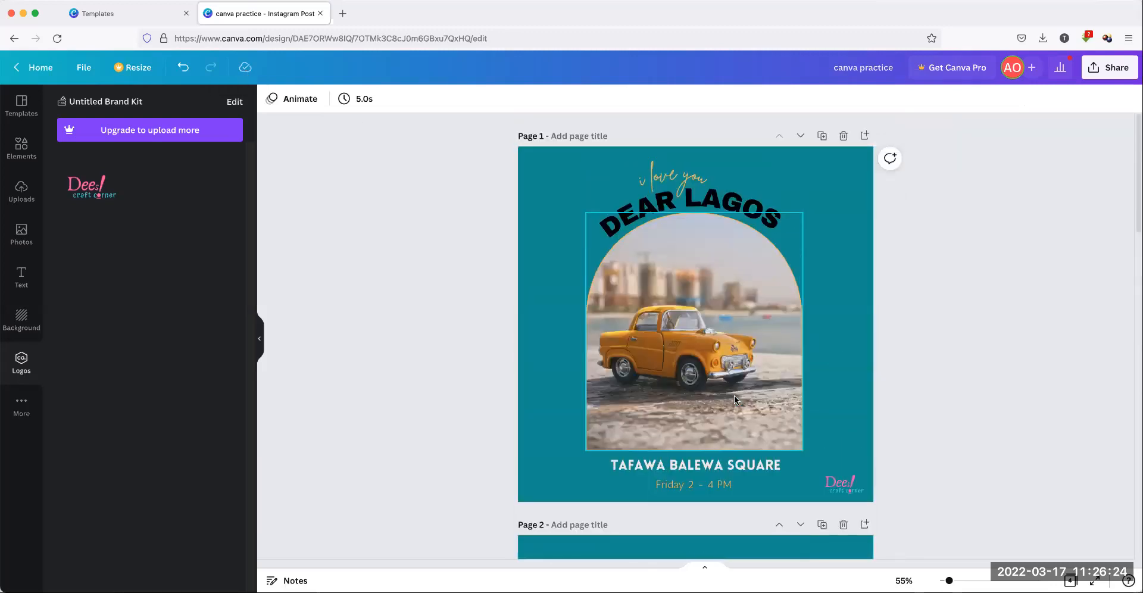
{"action": "scroll", "coordinate": [734, 388], "scroll_direction": "down", "scroll_amount": 12}
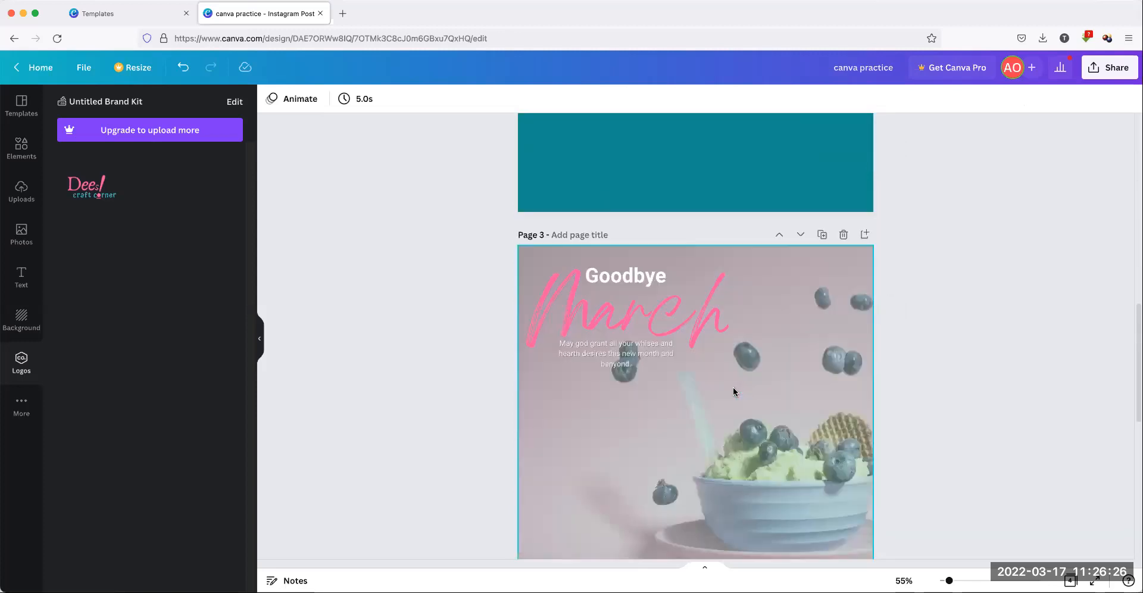
{"action": "scroll", "coordinate": [733, 388], "scroll_direction": "down", "scroll_amount": 5}
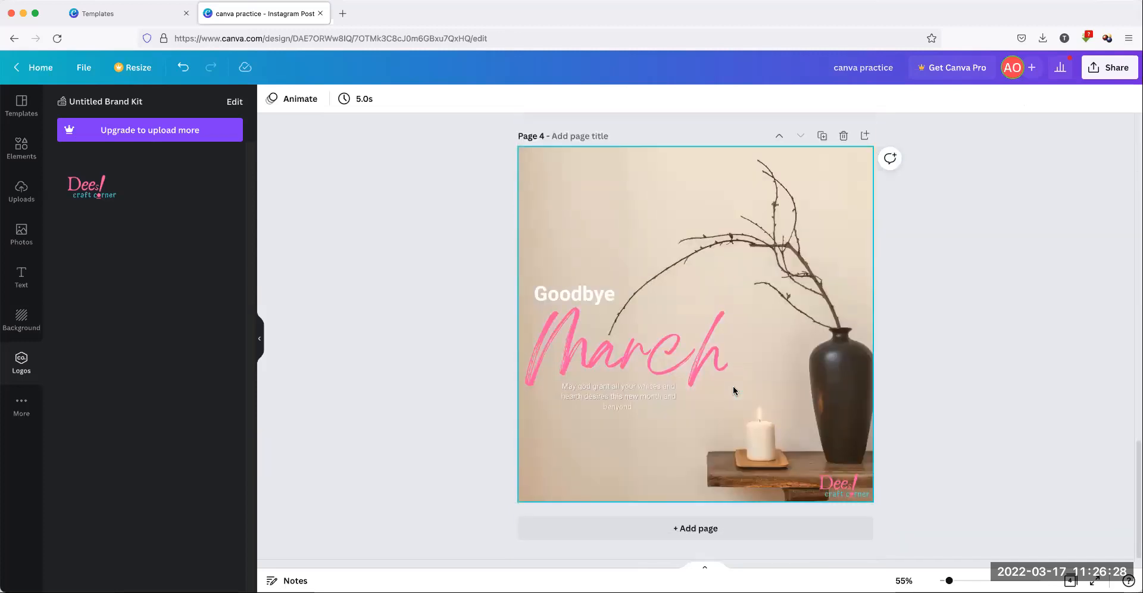